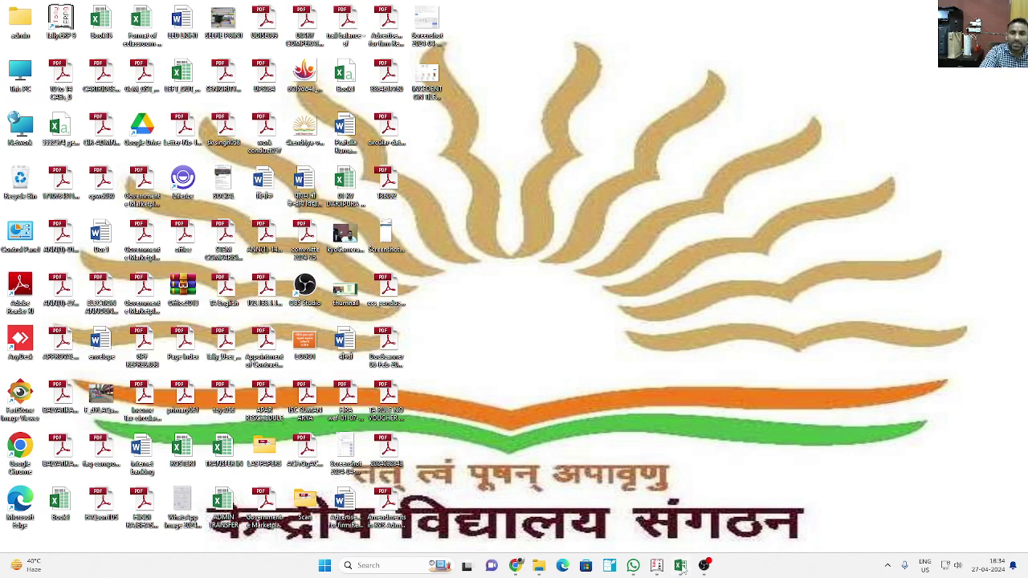
# Step: Review the income and expenditure account in the PM SHRI ANNUAL ACCOUNT Excel workbook and check the selected company in Tally.ERP 9
pyautogui.click(681, 567)
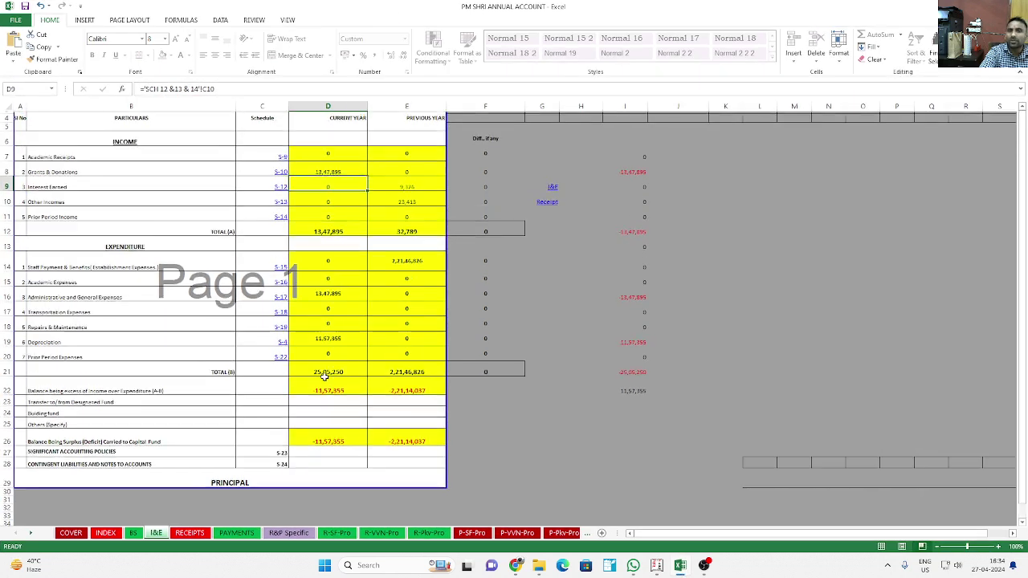
pyautogui.scroll(1, 324, 374)
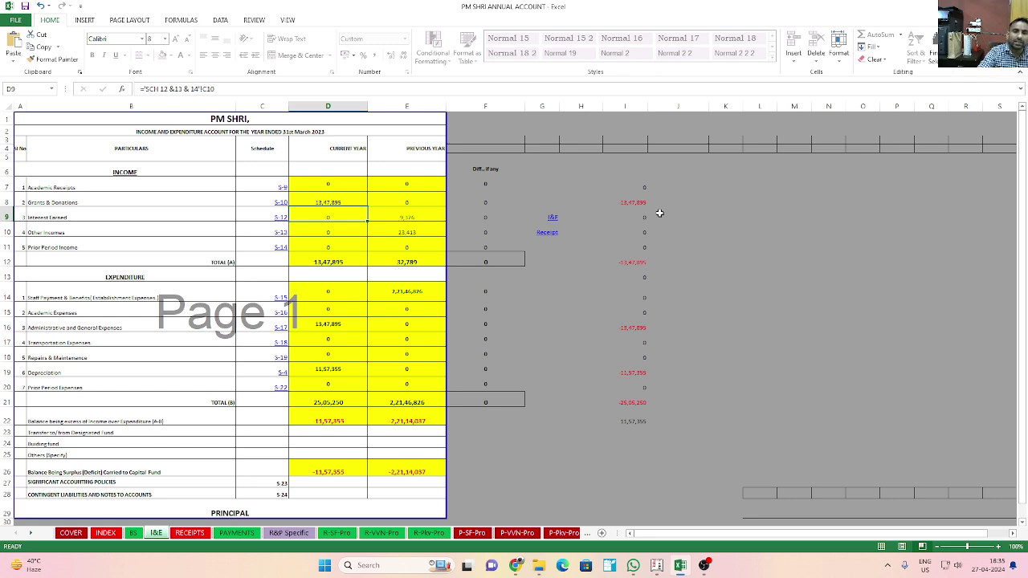
pyautogui.click(656, 565)
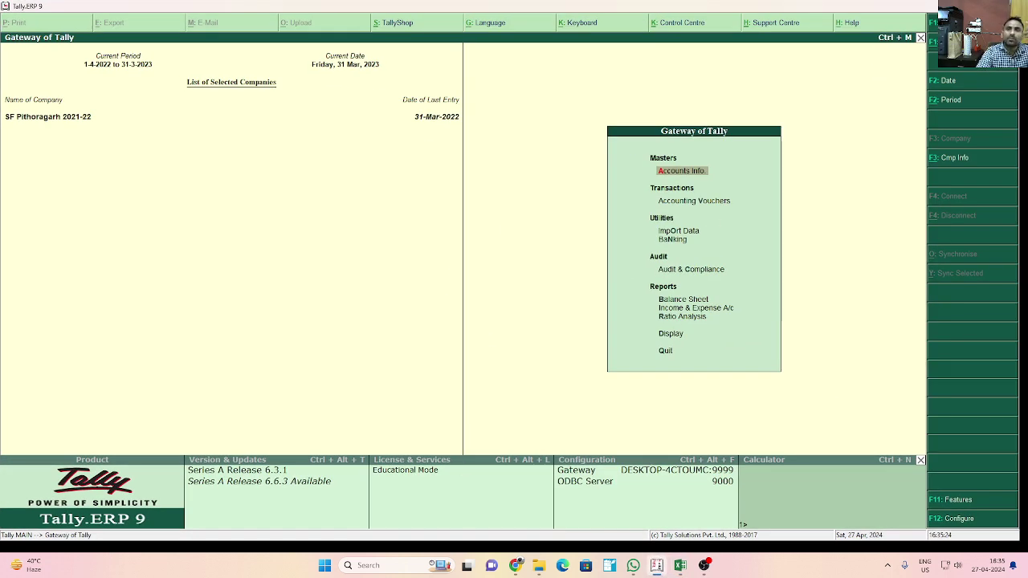
pyautogui.hotkey('alt', 'Tab')
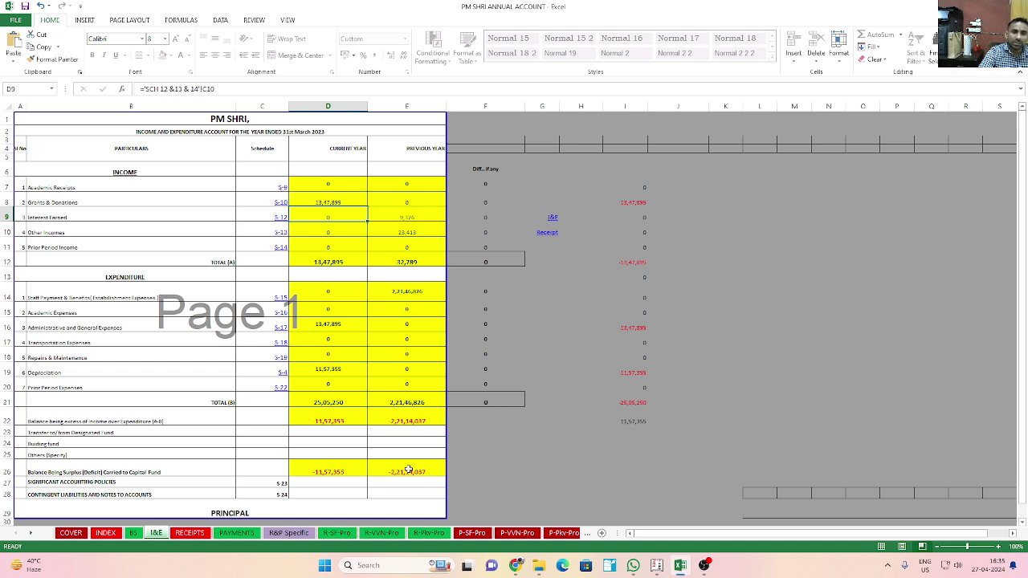
# Step: Open the S-1 corpus/capital fund schedule and inspect the current-year balance at the beginning of the year in C5
pyautogui.click(588, 536)
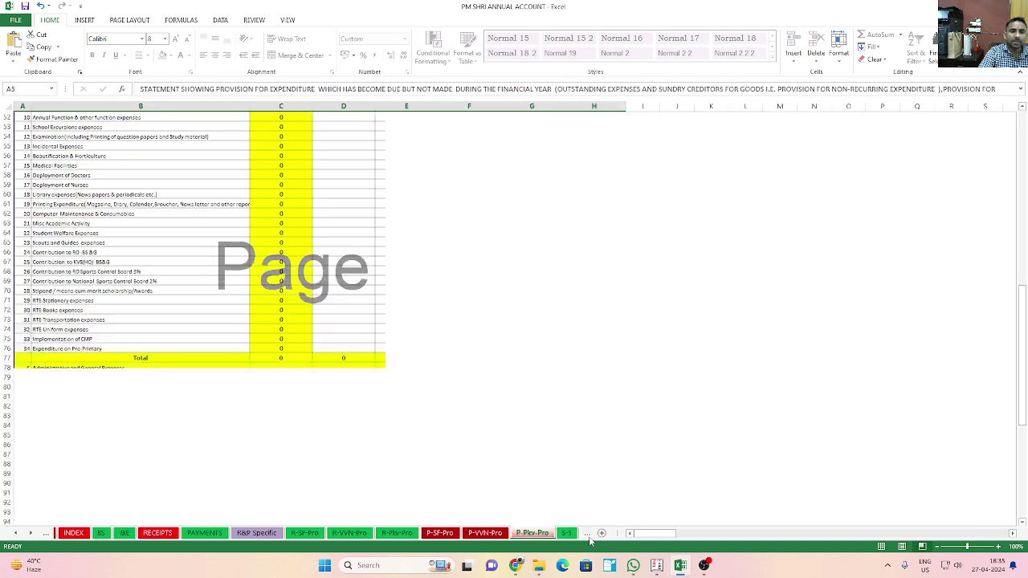
pyautogui.click(565, 534)
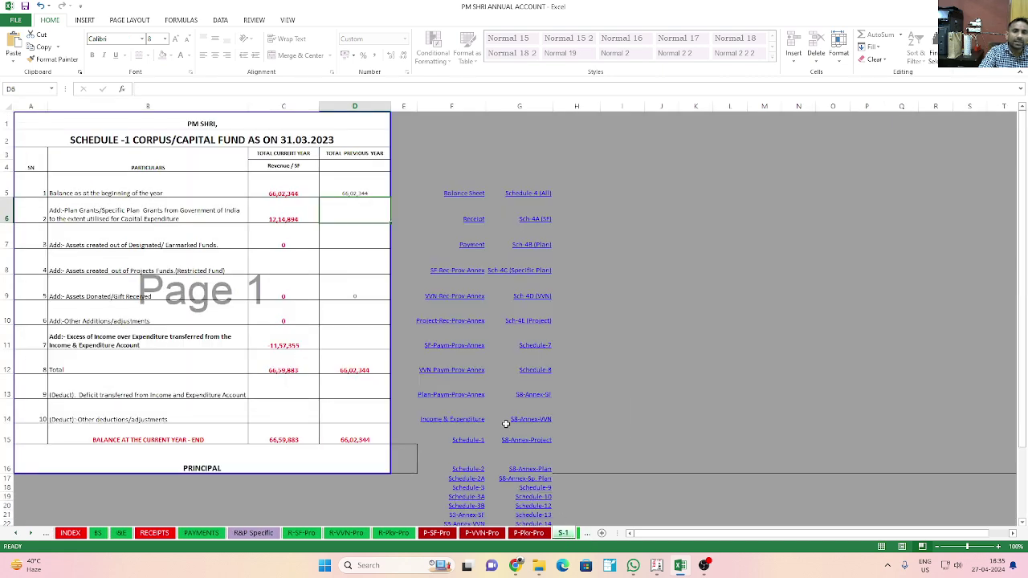
pyautogui.click(287, 189)
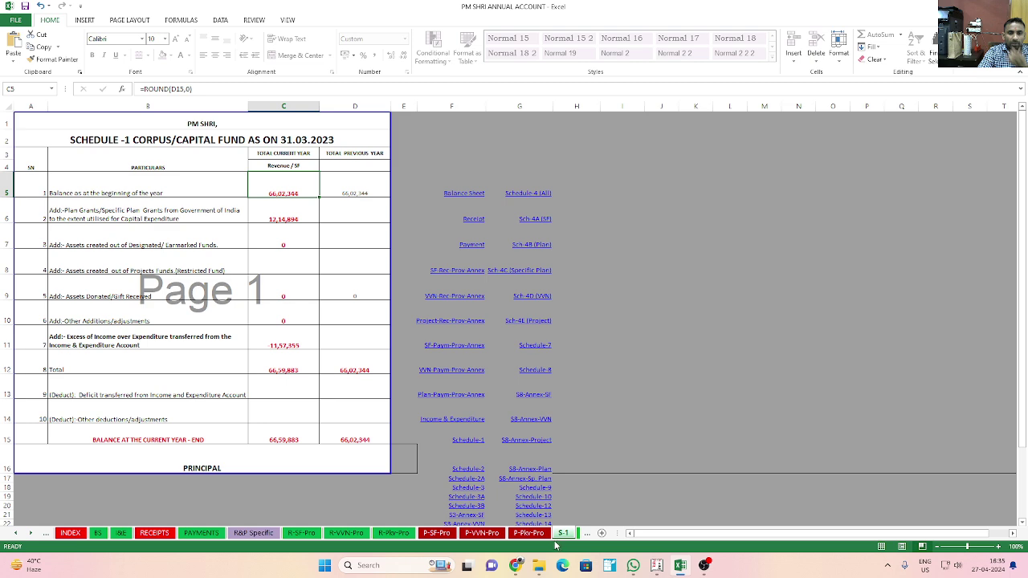
# Step: Examine the current liabilities and provisions in the S-3 schedule and the staff payments provision in its S3-SF annexure
pyautogui.click(587, 533)
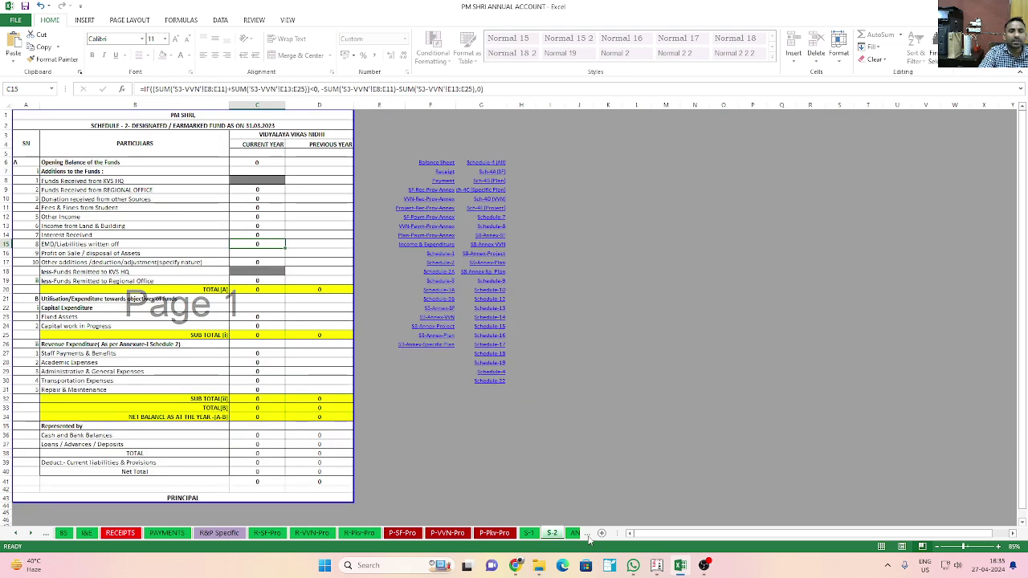
pyautogui.click(587, 533)
pyautogui.click(587, 533)
pyautogui.click(587, 533)
pyautogui.click(587, 533)
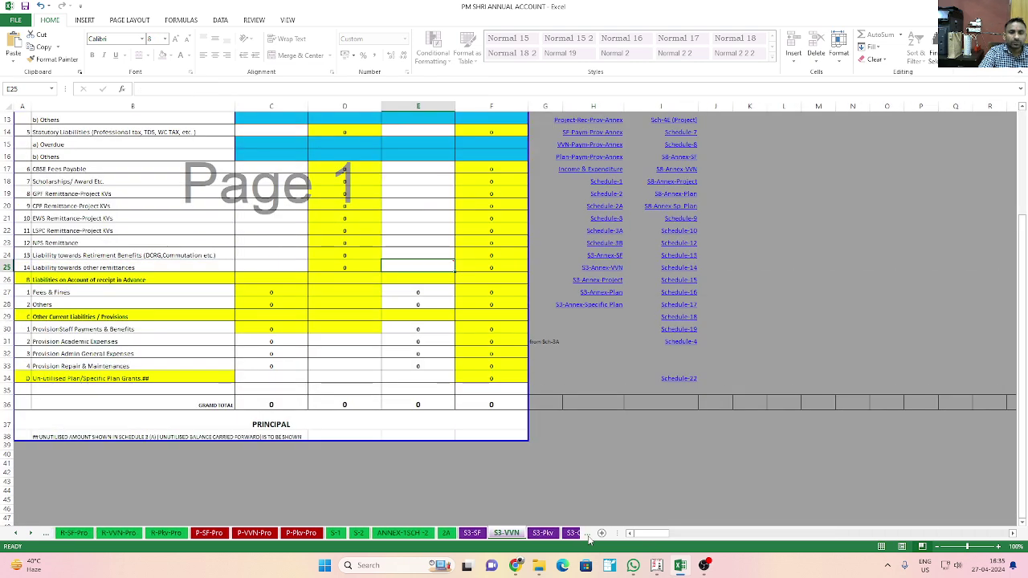
pyautogui.click(587, 534)
pyautogui.click(587, 534)
pyautogui.click(587, 533)
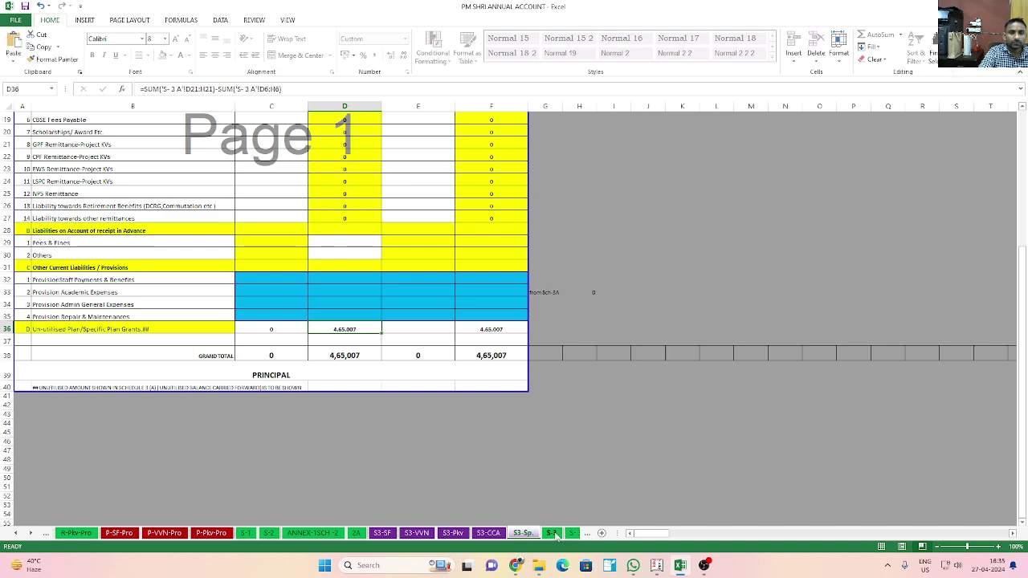
pyautogui.click(553, 533)
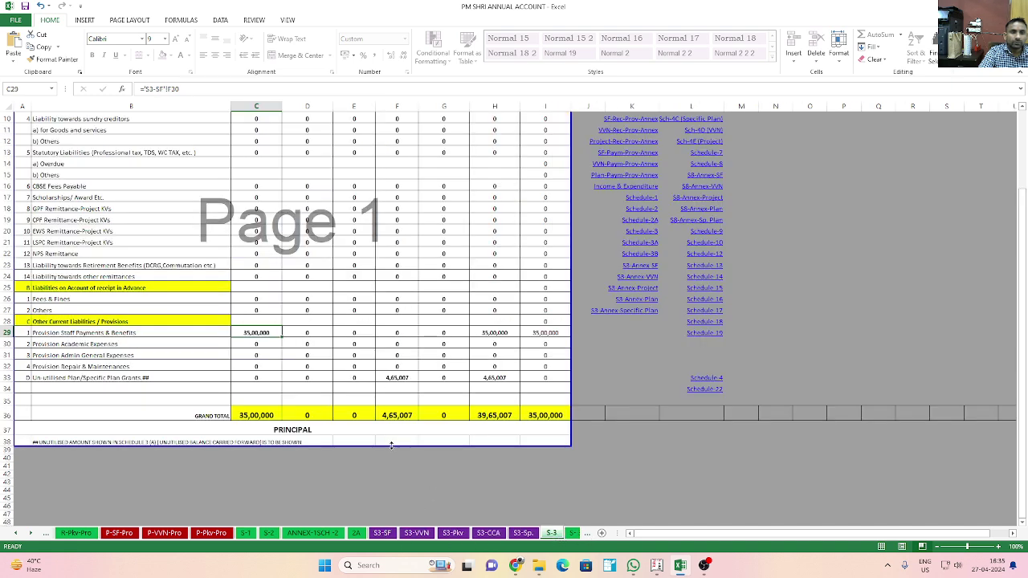
pyautogui.scroll(3, 353, 418)
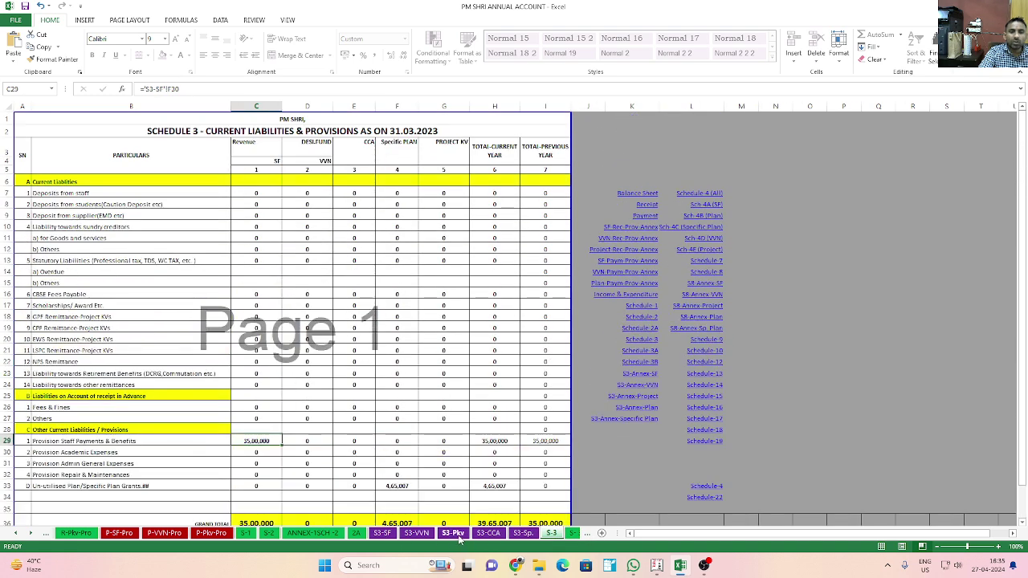
pyautogui.scroll(-1, 253, 458)
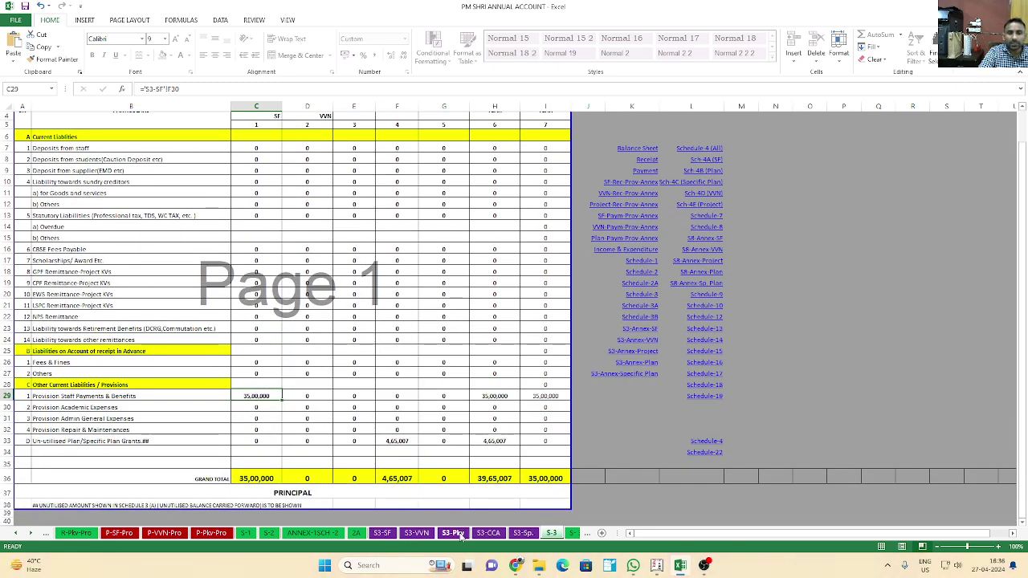
pyautogui.click(381, 533)
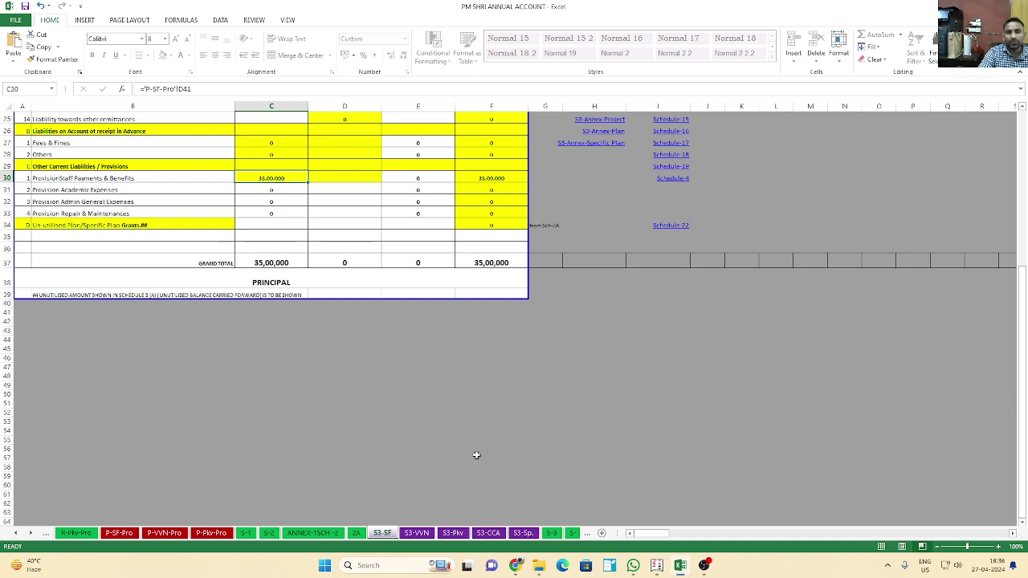
# Step: Open the S4-A fixed assets schedule and inspect computer software's opening cost plus opening depreciation for other fixed assets and computer software
pyautogui.click(573, 535)
pyautogui.click(574, 535)
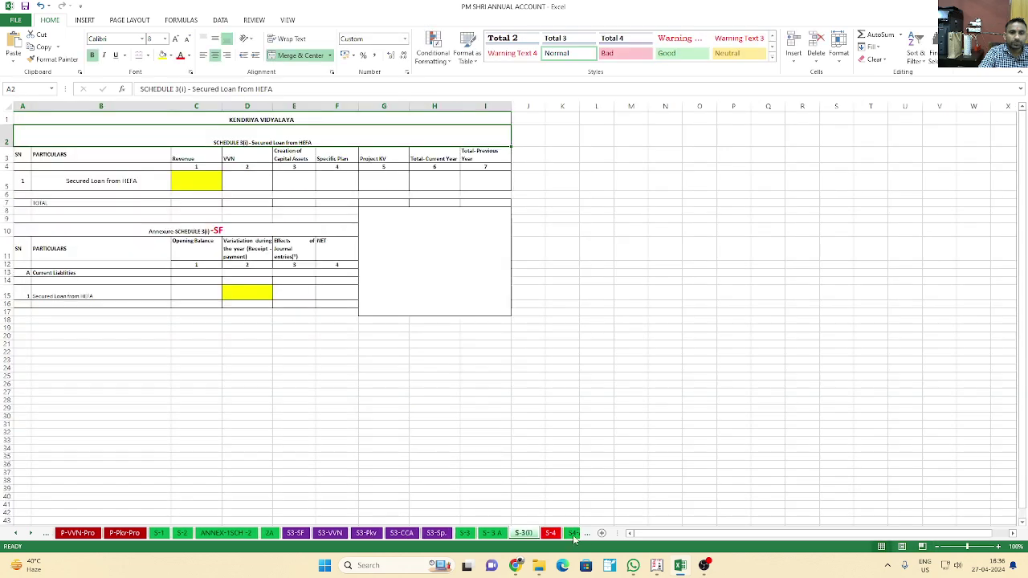
pyautogui.click(574, 535)
pyautogui.click(575, 536)
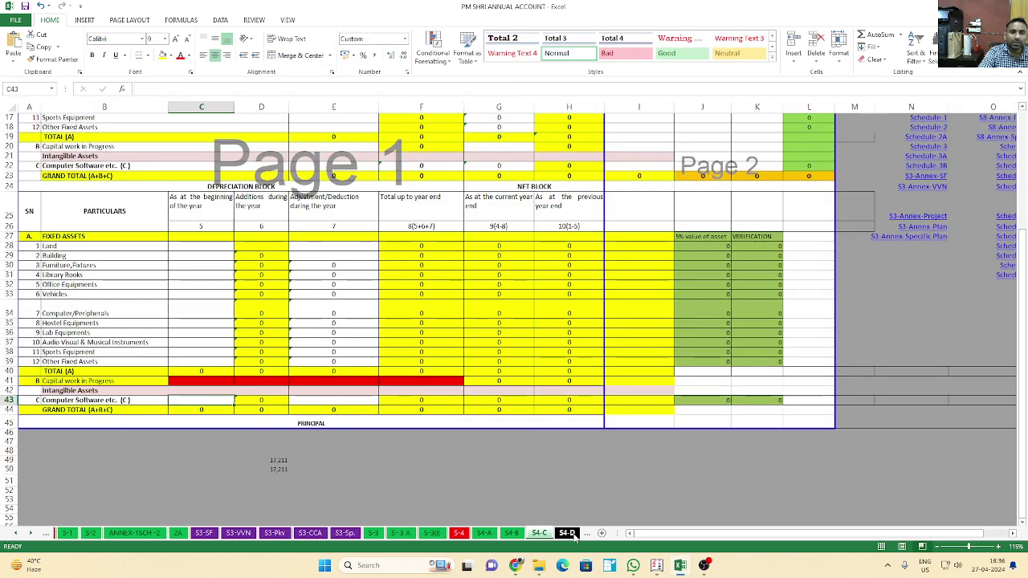
pyautogui.click(480, 534)
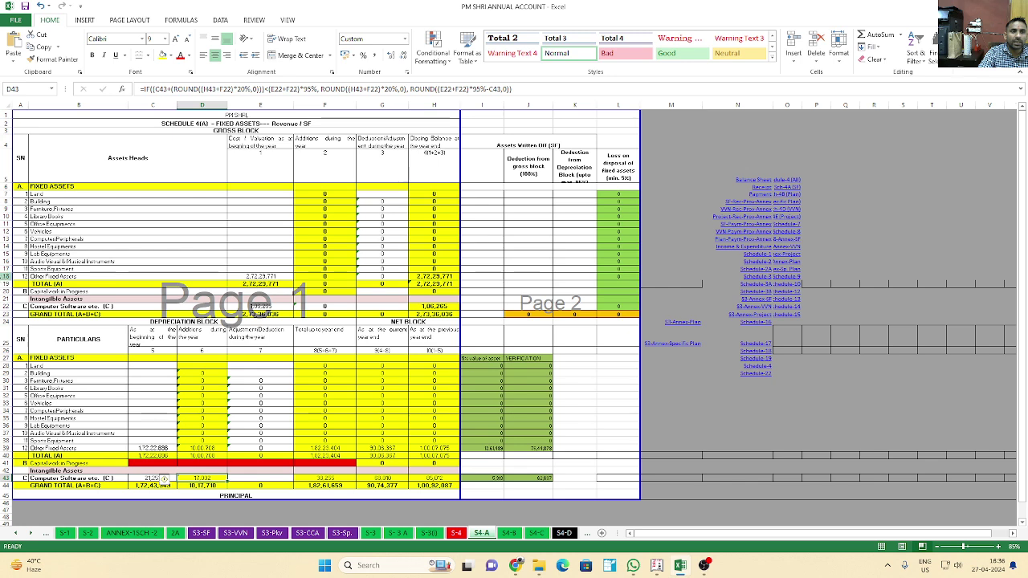
pyautogui.click(8, 275)
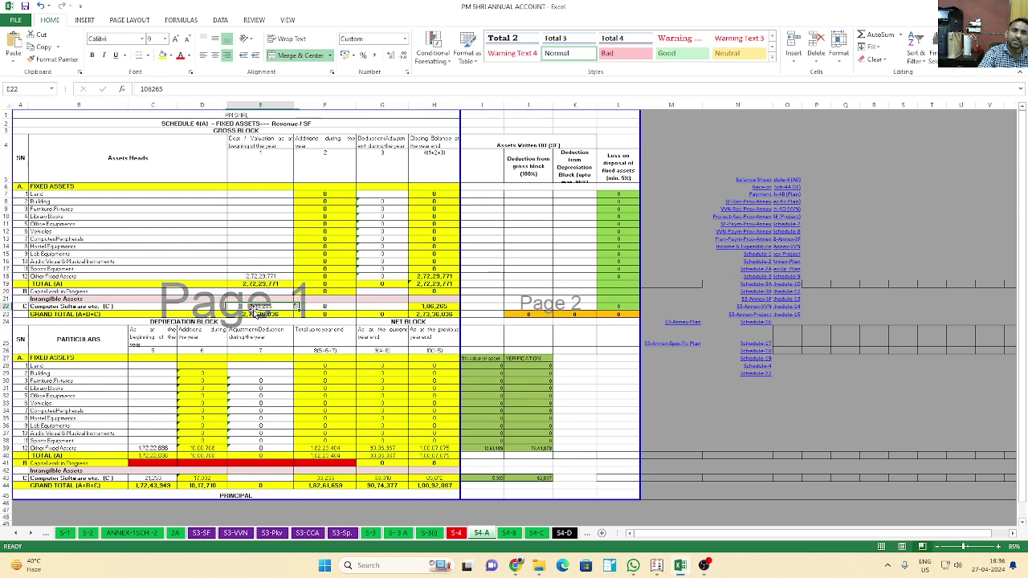
pyautogui.click(250, 307)
pyautogui.click(163, 448)
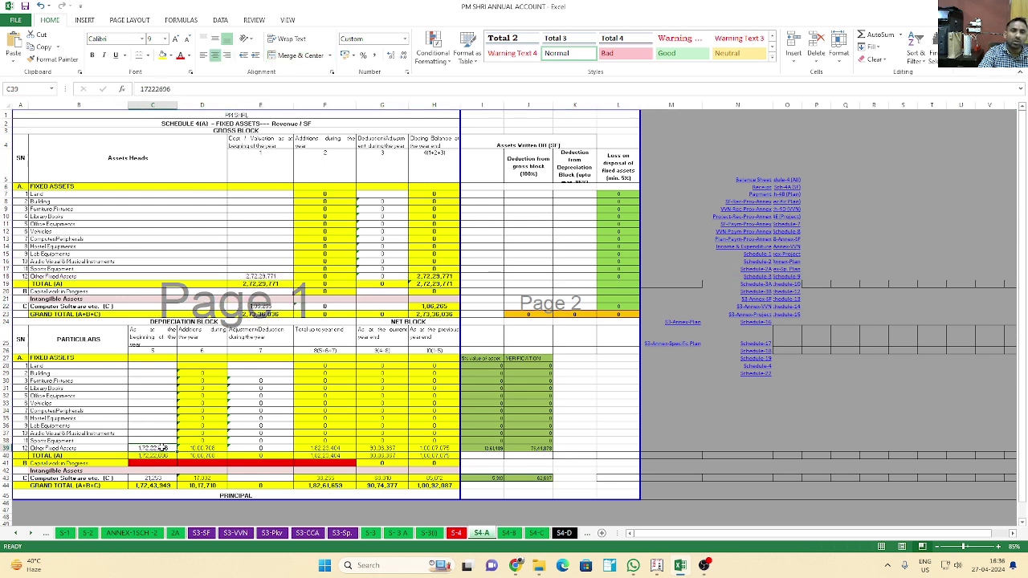
pyautogui.click(154, 479)
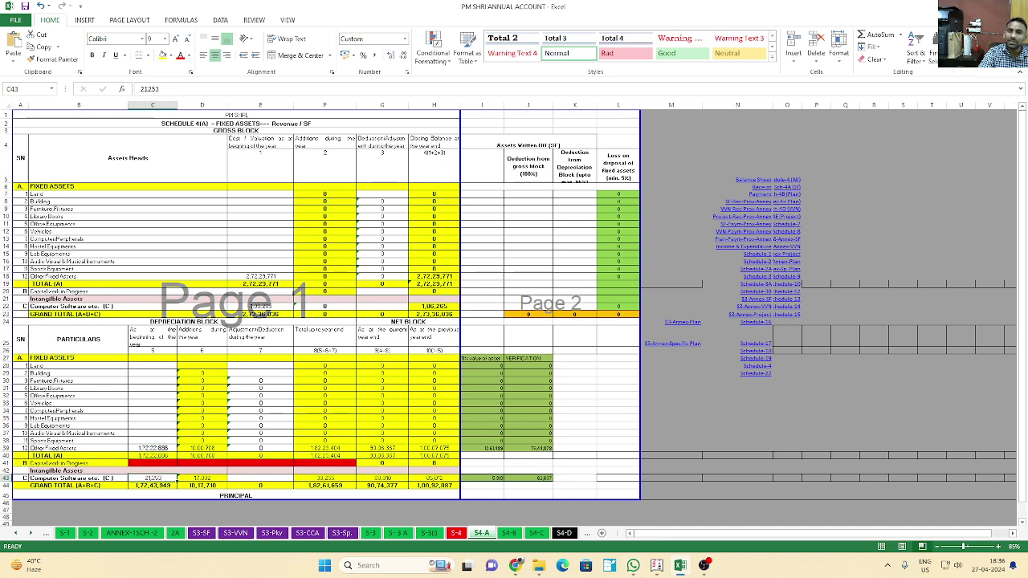
# Step: Open the S-7 current assets schedule and inspect the previous-year balance for saving/flexi deposit accounts in I11
pyautogui.click(587, 533)
pyautogui.click(587, 535)
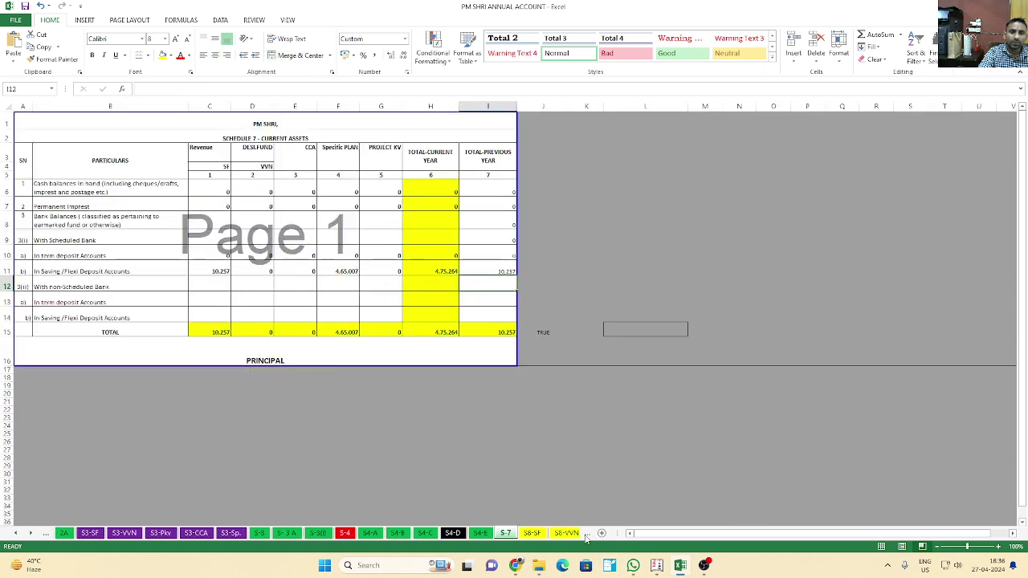
pyautogui.click(500, 272)
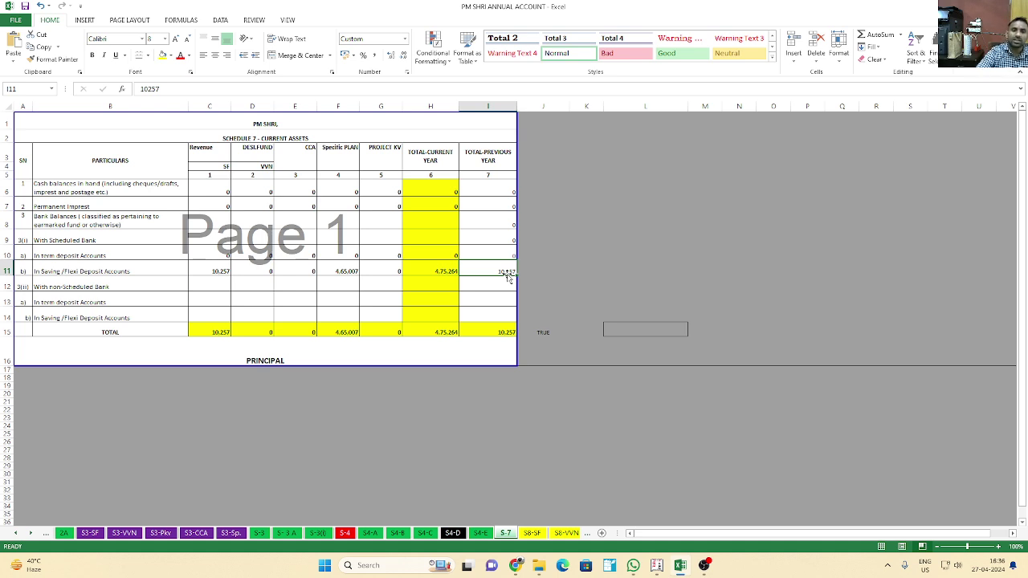
# Step: Go through the S8 annexure sheets to the S-8 schedule and examine its loans, advances and deposits
pyautogui.click(532, 533)
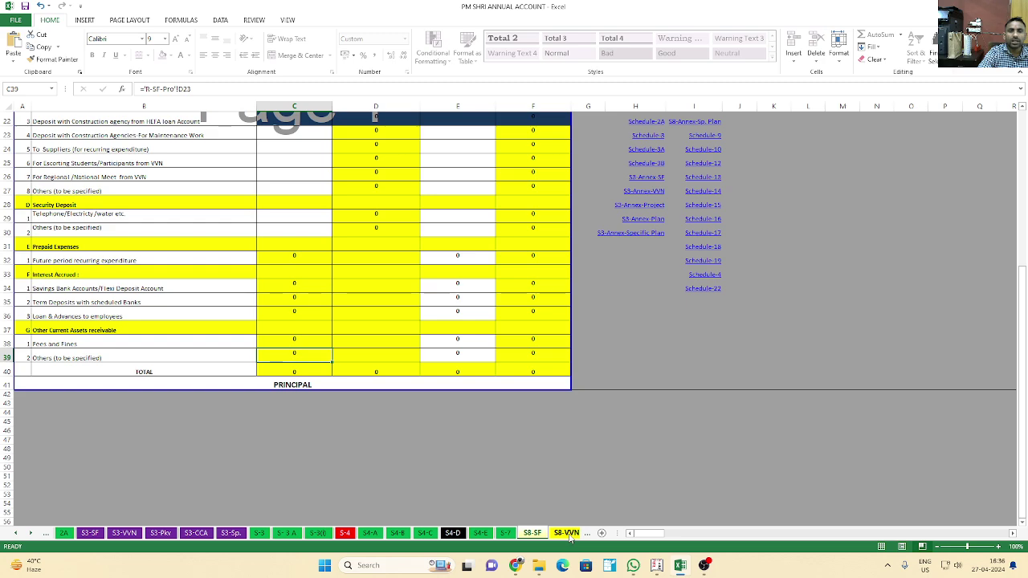
pyautogui.click(566, 533)
pyautogui.click(575, 534)
pyautogui.click(575, 534)
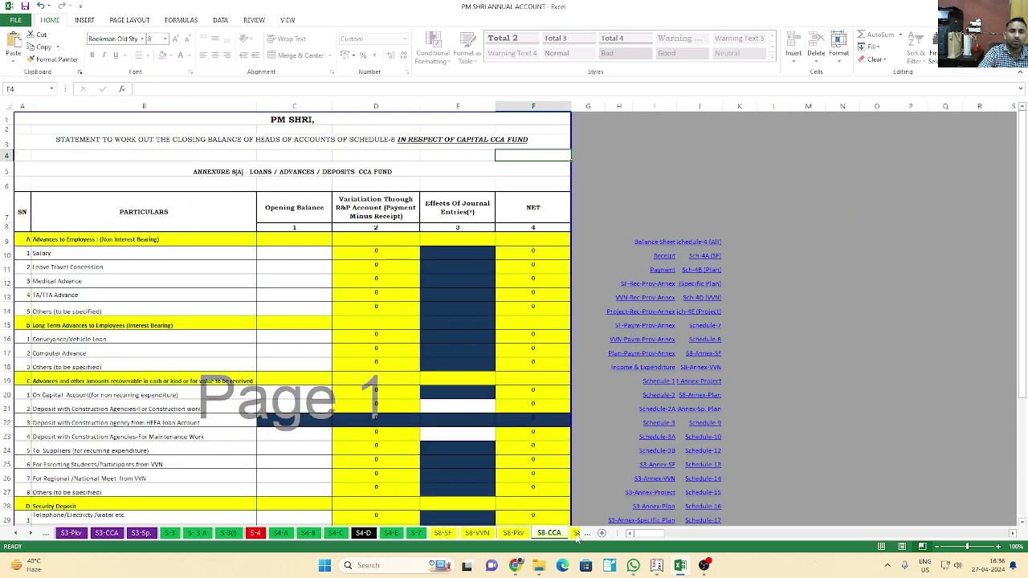
pyautogui.click(575, 534)
pyautogui.click(575, 534)
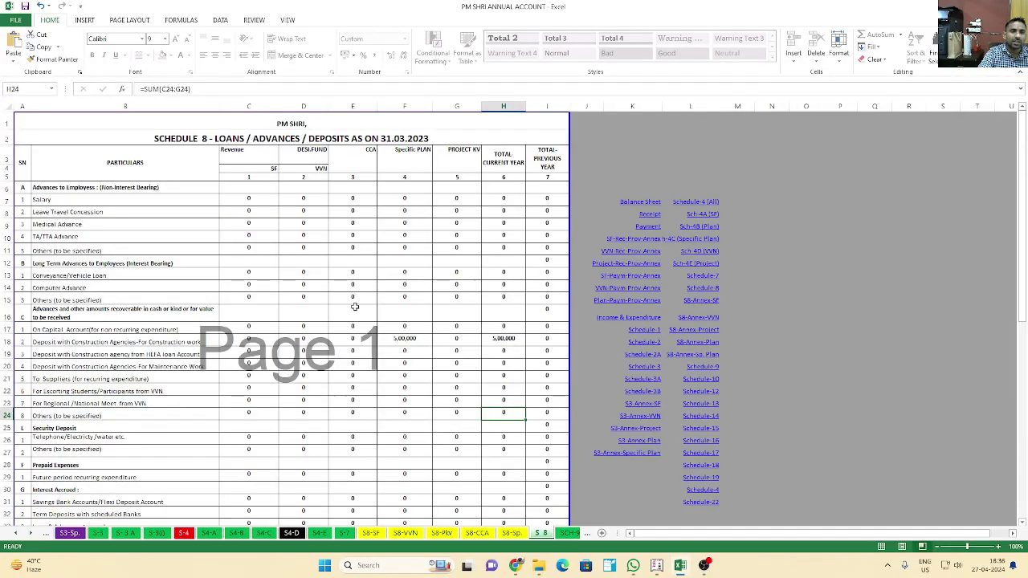
pyautogui.scroll(-4, 252, 325)
pyautogui.scroll(4, 252, 325)
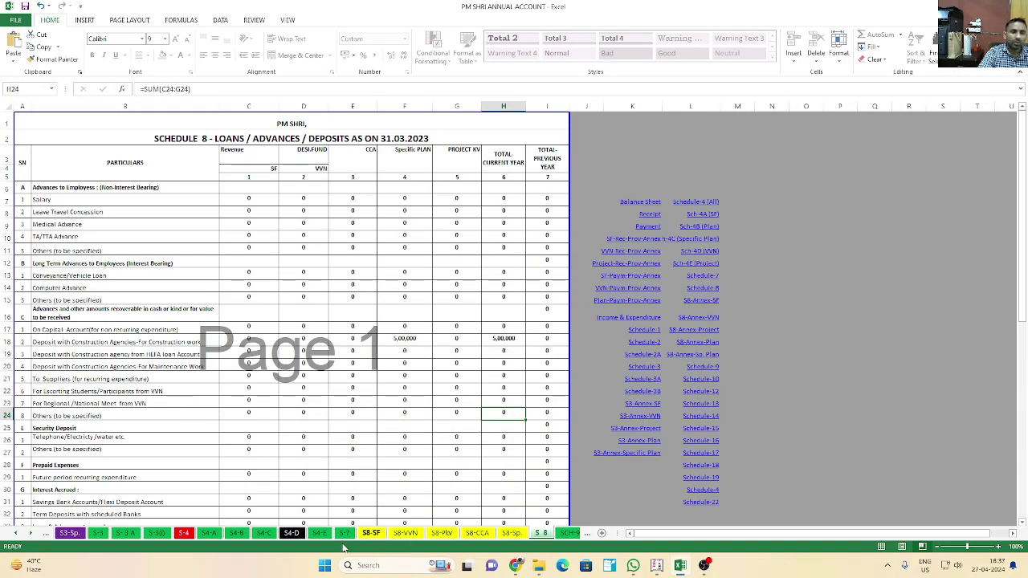
# Step: Go back to the PAYMENTS sheet to examine the closing balances and grand totals of the receipt and payment account
pyautogui.click(18, 534)
pyautogui.click(18, 534)
pyautogui.click(18, 534)
pyautogui.click(18, 534)
pyautogui.click(18, 534)
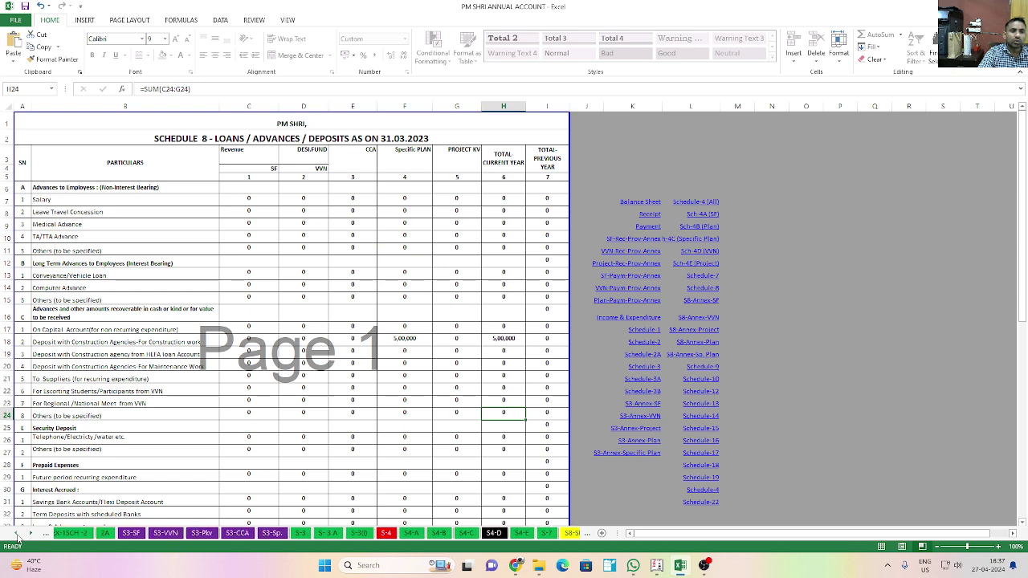
pyautogui.click(17, 534)
pyautogui.click(18, 534)
pyautogui.click(18, 534)
pyautogui.click(18, 534)
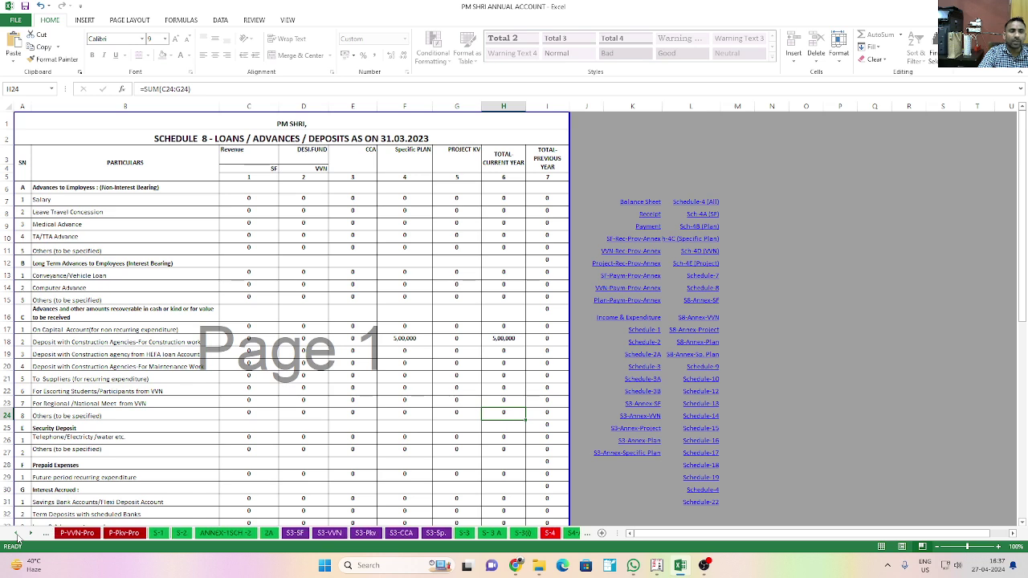
pyautogui.click(18, 534)
pyautogui.click(17, 534)
pyautogui.click(17, 534)
pyautogui.click(18, 534)
pyautogui.click(18, 534)
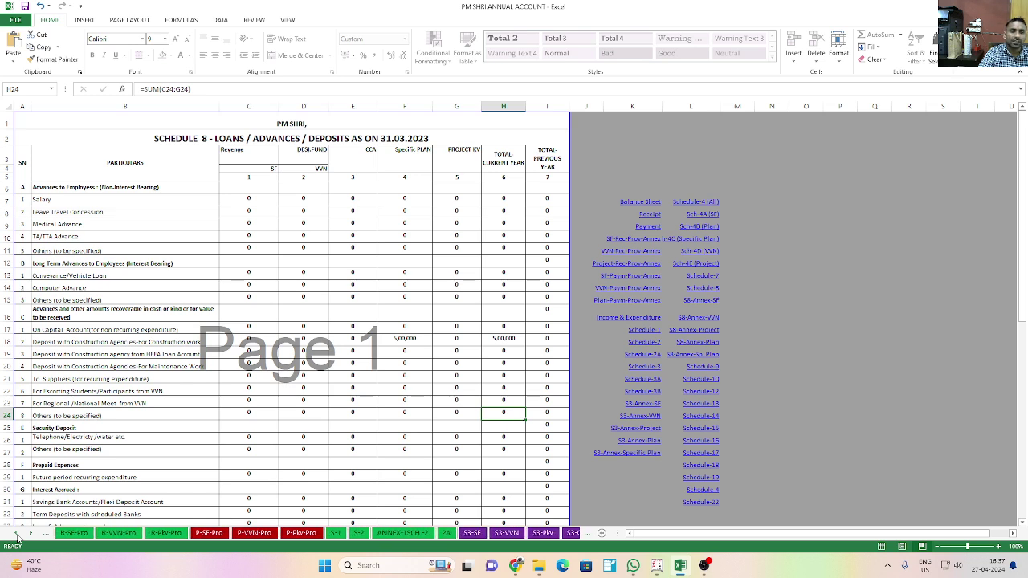
pyautogui.click(18, 534)
pyautogui.click(18, 534)
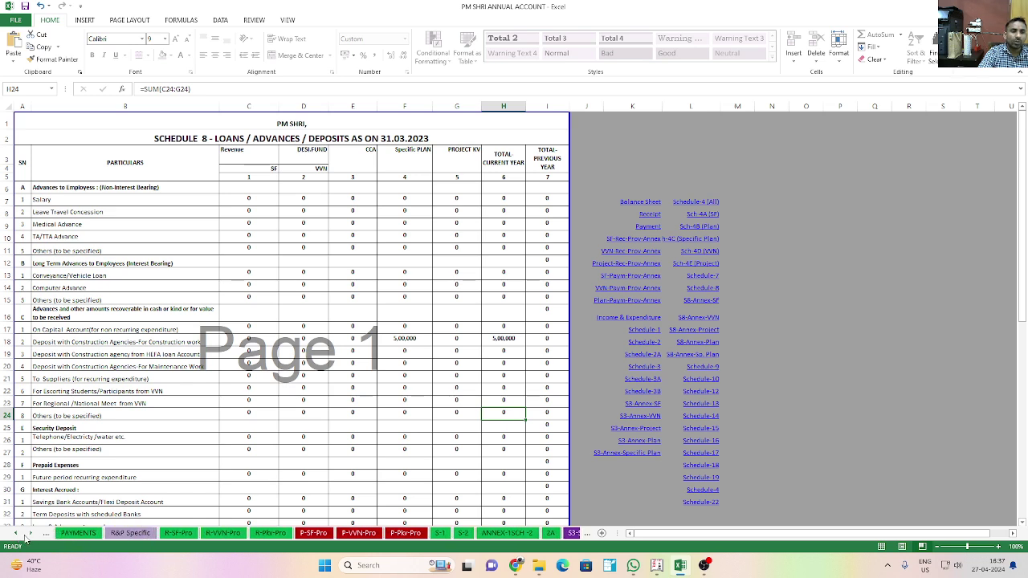
pyautogui.click(78, 533)
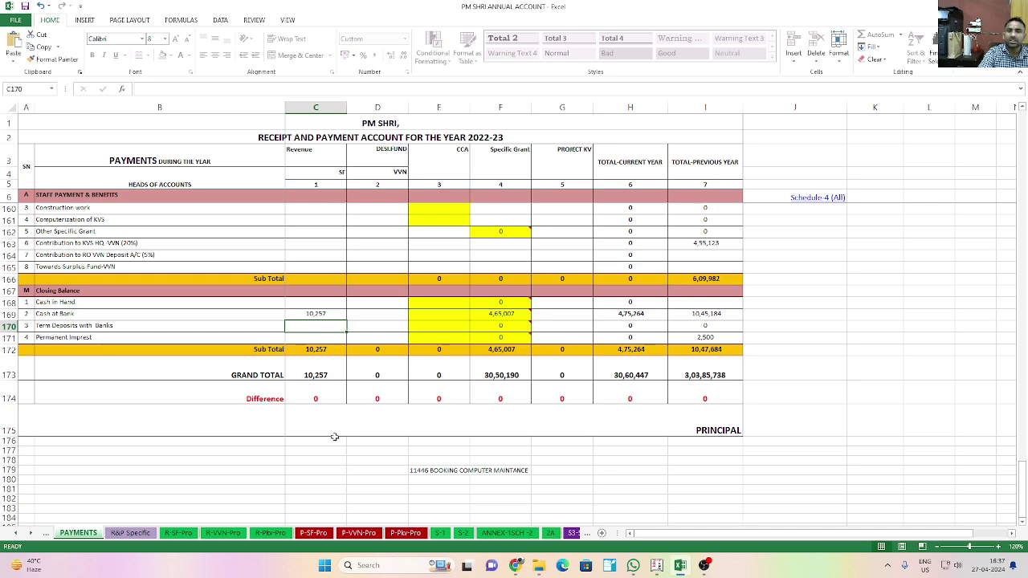
# Step: Open the R&P Specific sheet and examine the PM SHRI receipts, including the specific grant in F13 and savings interest in F20
pyautogui.click(129, 535)
pyautogui.scroll(20, 433, 345)
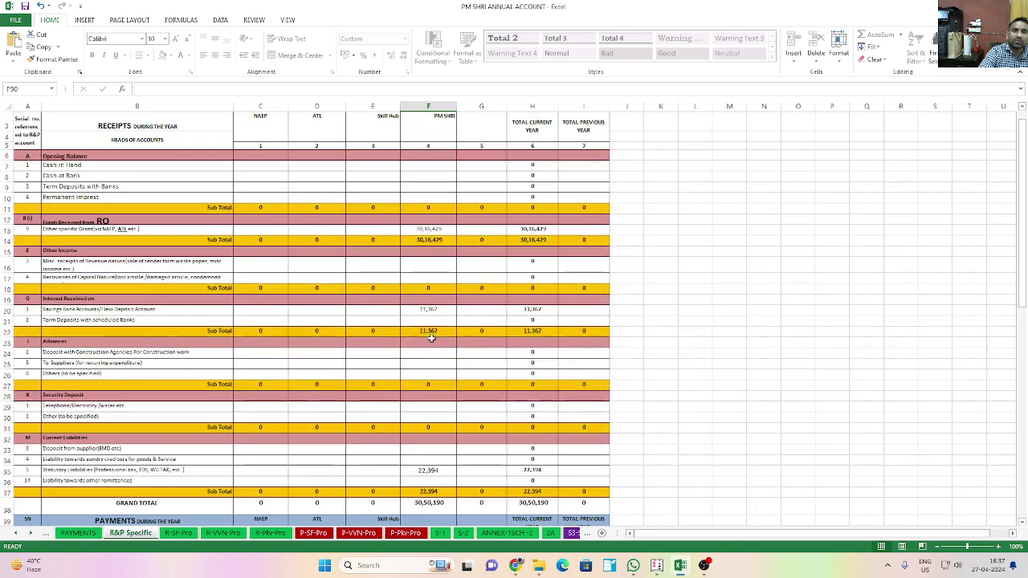
pyautogui.scroll(1, 431, 338)
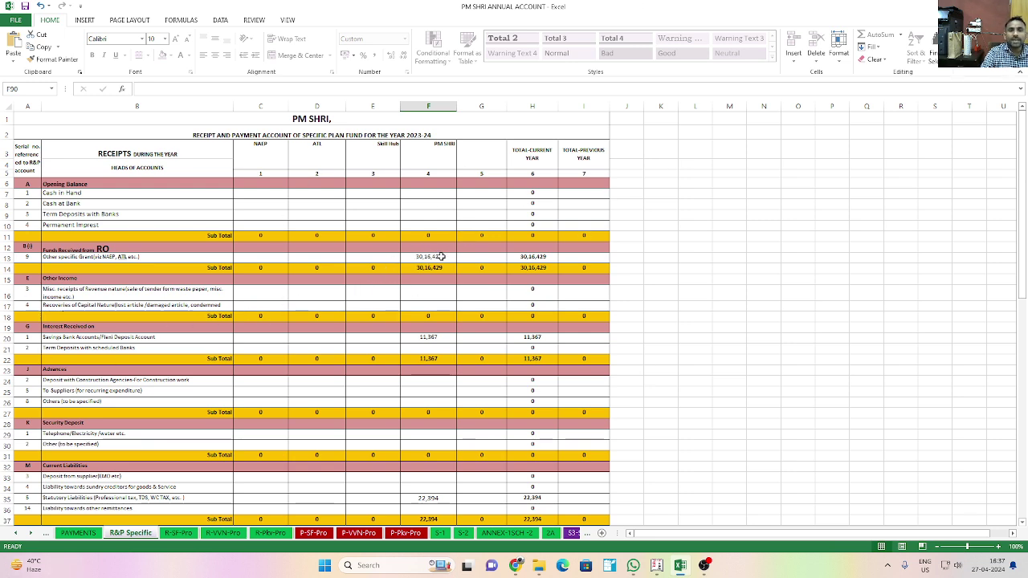
pyautogui.click(441, 256)
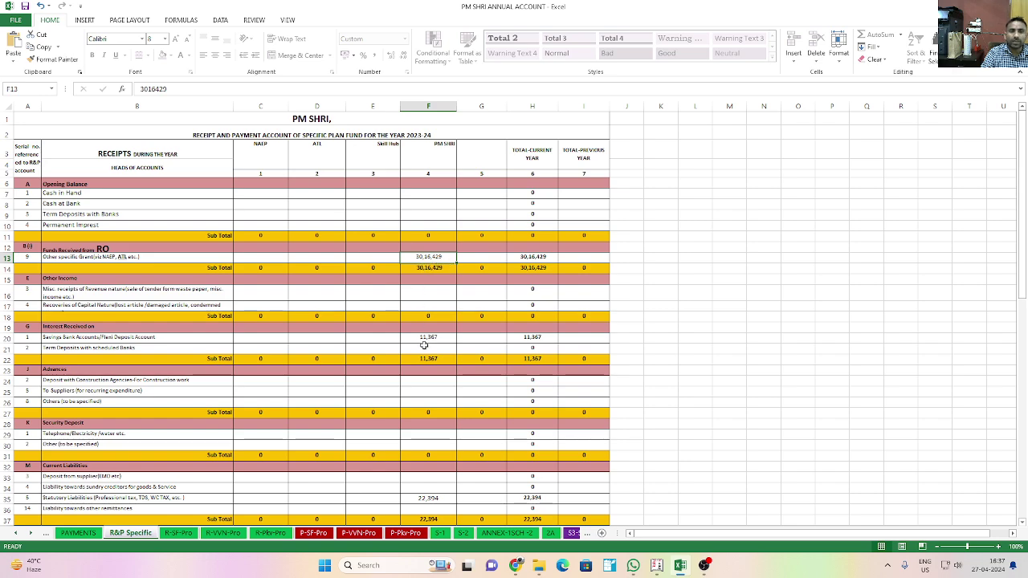
pyautogui.click(419, 336)
pyautogui.scroll(-3, 419, 345)
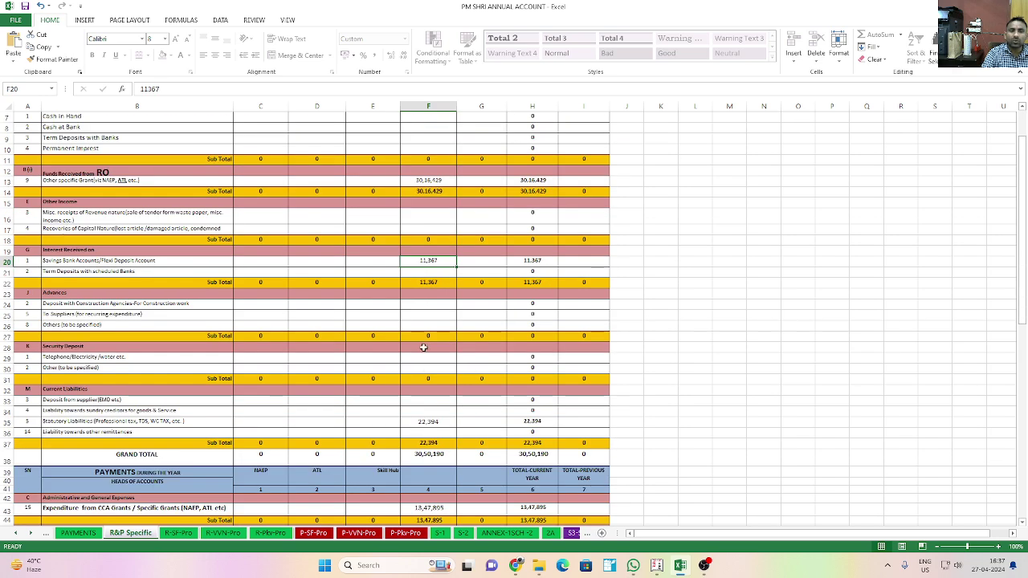
# Step: Examine the statutory liabilities in F35 and the receipts grand total in F38 of the R&P Specific sheet
pyautogui.click(415, 392)
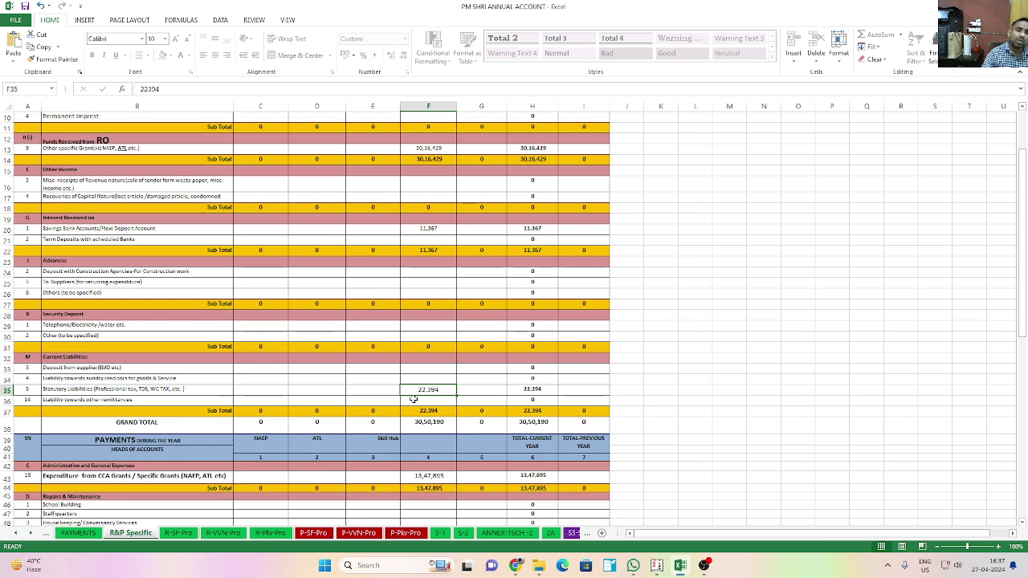
pyautogui.click(427, 422)
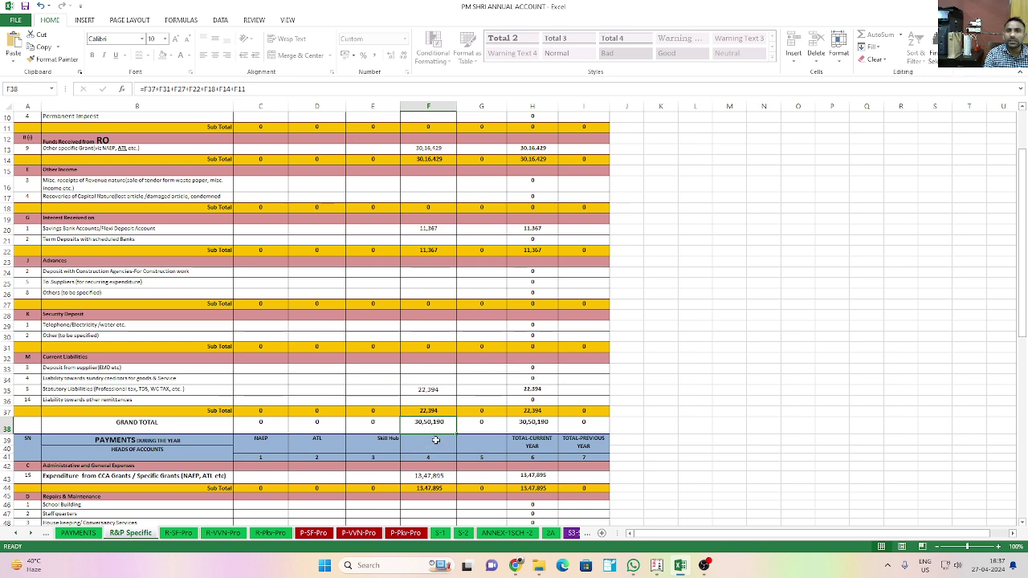
# Step: Look over the payments section of the R&P Specific sheet and inspect the CCA/specific grant expenditure in F43
pyautogui.scroll(-2, 430, 426)
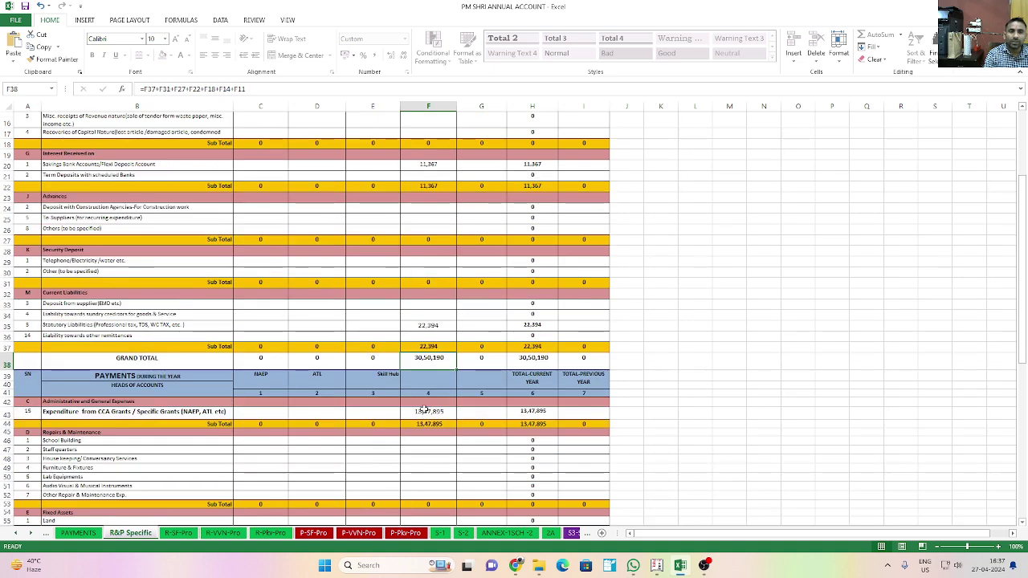
pyautogui.scroll(-2, 426, 409)
pyautogui.scroll(-5, 426, 332)
pyautogui.scroll(7, 424, 385)
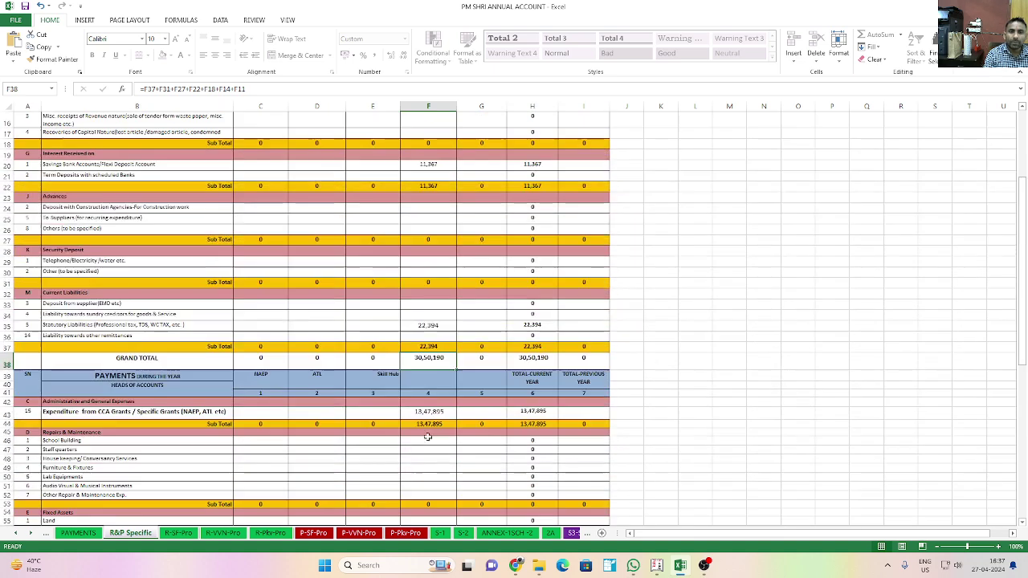
pyautogui.click(429, 410)
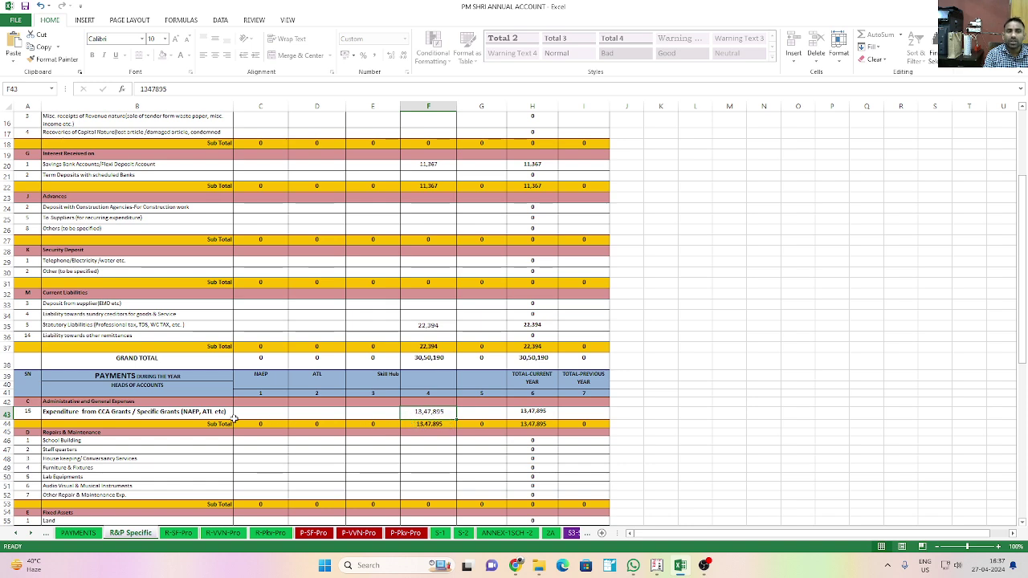
pyautogui.click(7, 411)
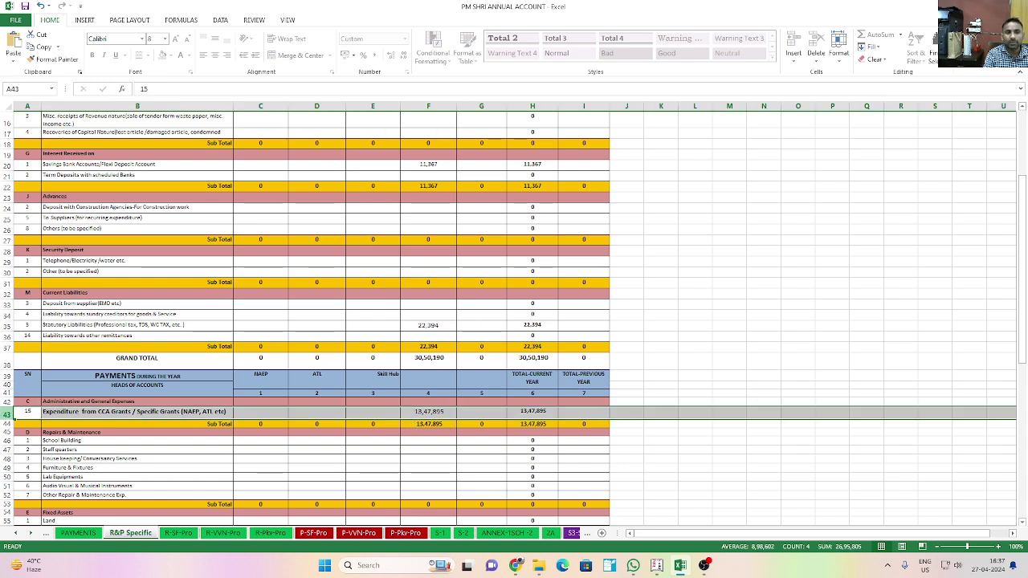
pyautogui.click(428, 410)
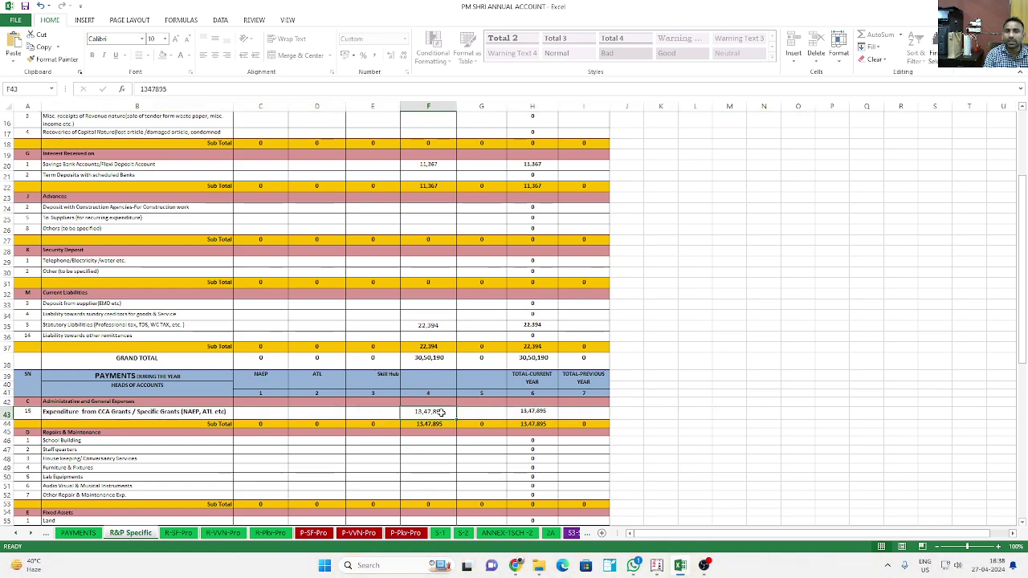
# Step: Examine the fixed asset payments in F61 and F67 and the construction agency deposit in F70
pyautogui.scroll(-5, 425, 438)
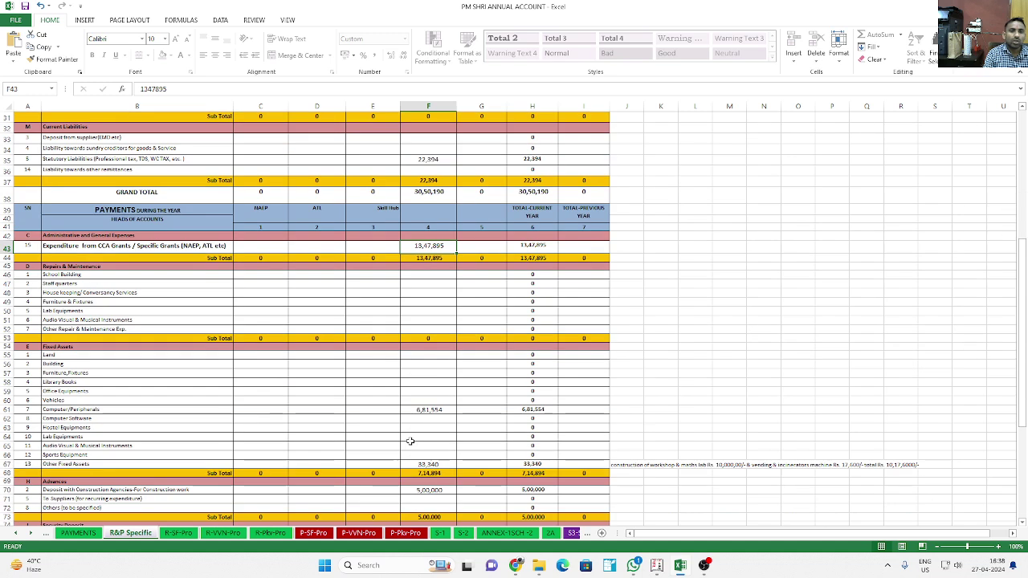
pyautogui.click(432, 411)
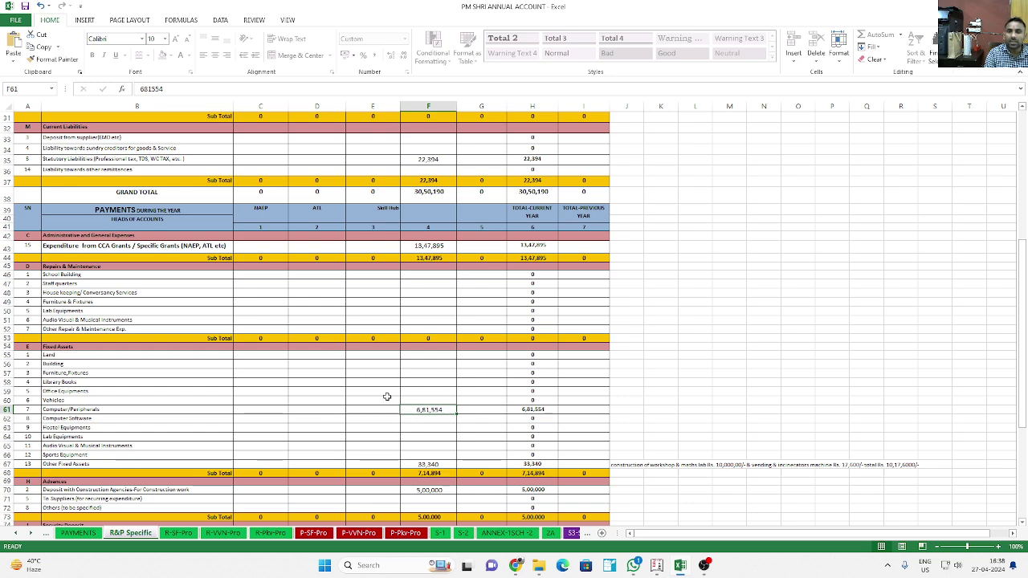
pyautogui.scroll(-2, 440, 417)
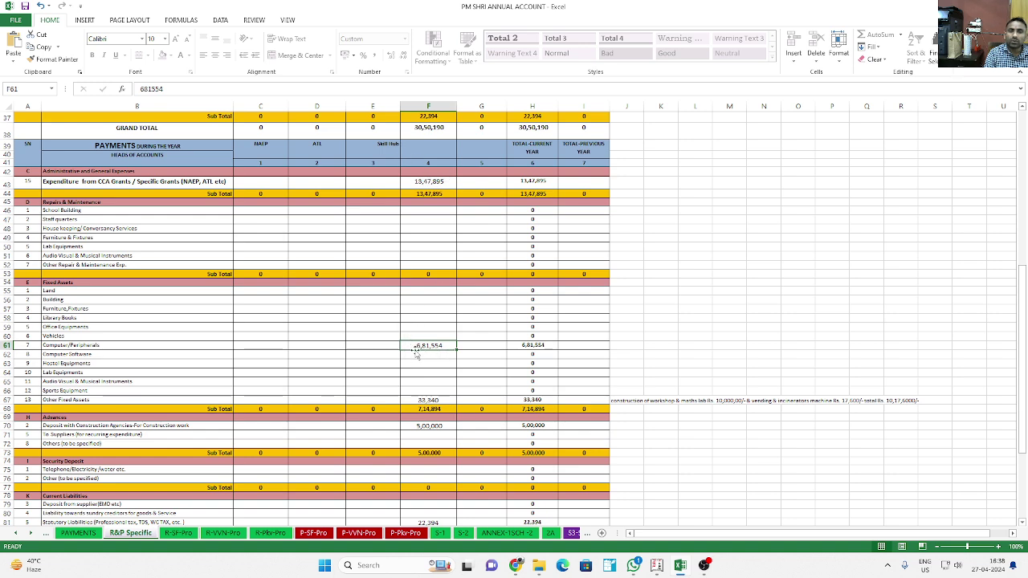
pyautogui.scroll(-2, 437, 367)
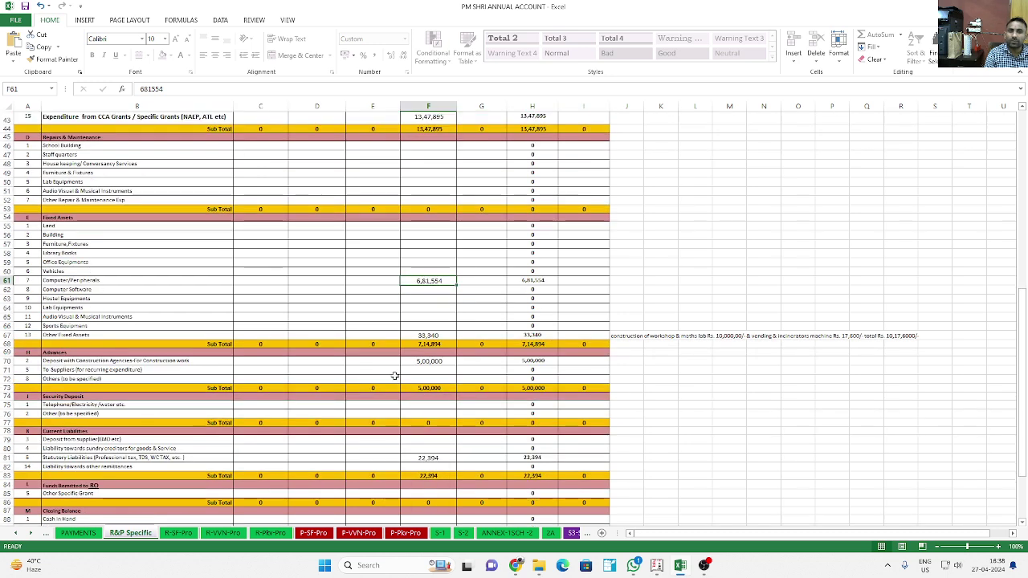
pyautogui.click(438, 336)
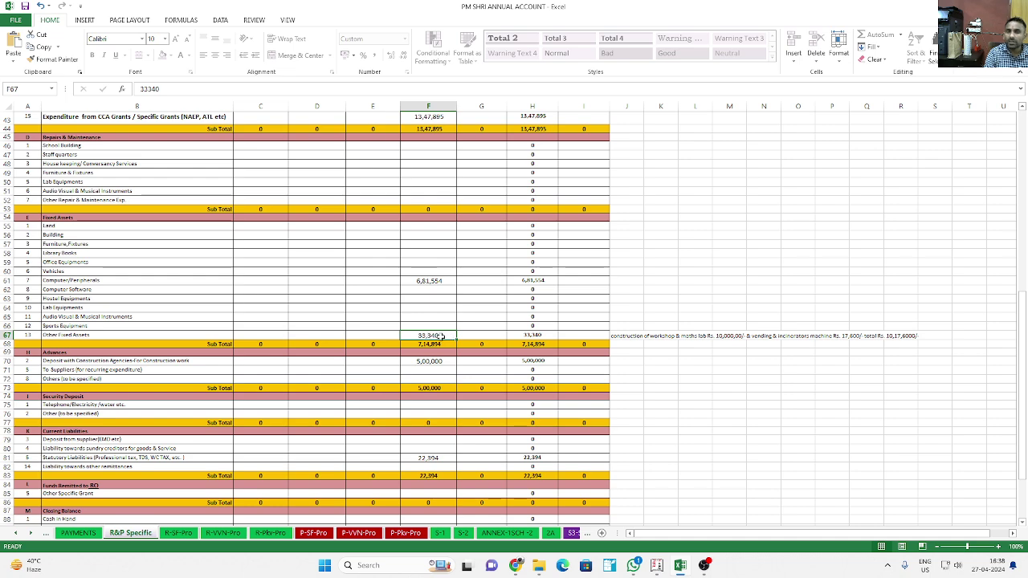
pyautogui.scroll(-1, 436, 335)
pyautogui.click(428, 331)
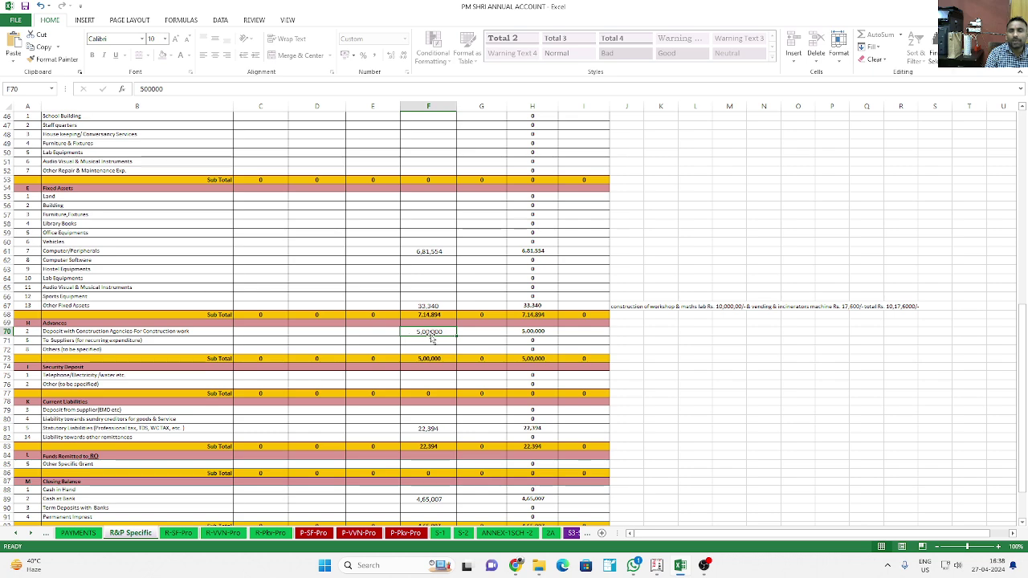
# Step: Examine the statutory liabilities paid in F81, the closing cash at bank in F89 and the payments grand total in F93
pyautogui.scroll(-1, 422, 340)
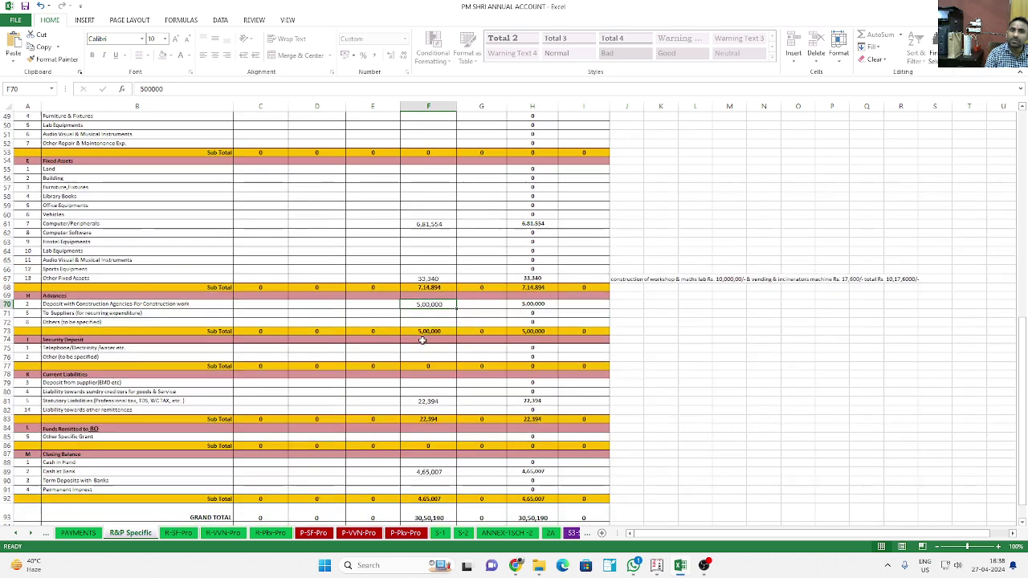
pyautogui.scroll(-2, 410, 363)
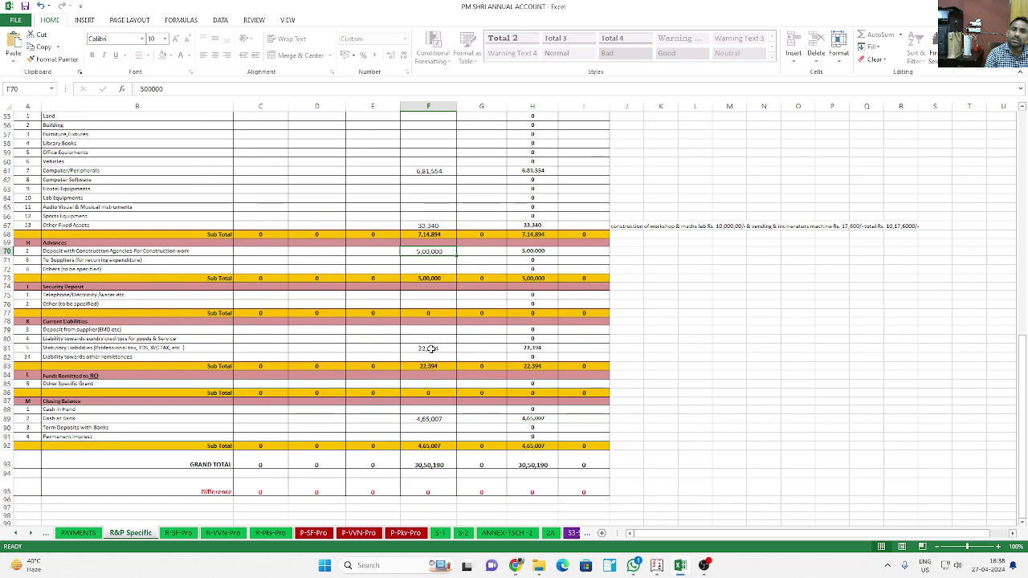
pyautogui.click(427, 348)
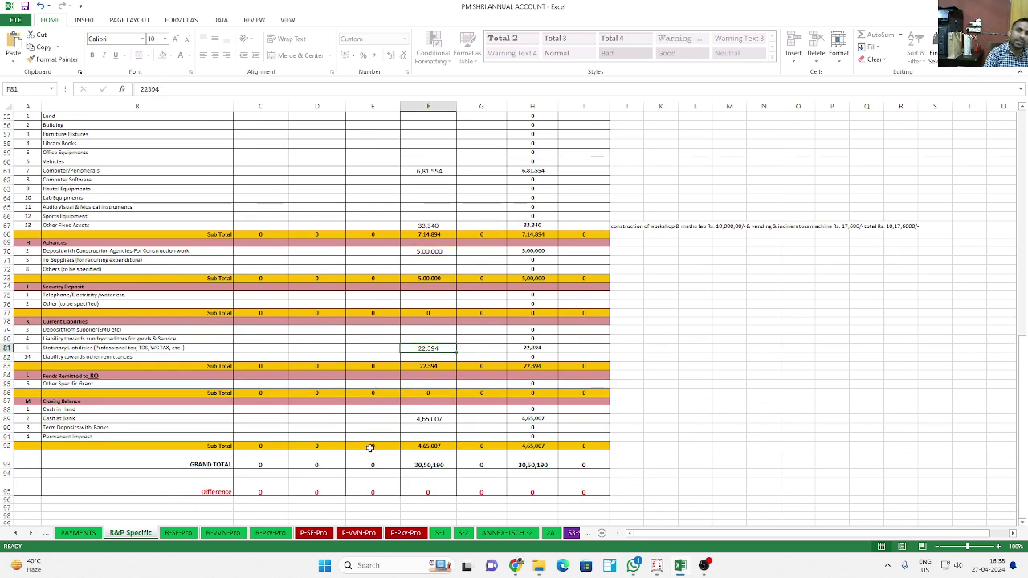
pyautogui.click(427, 419)
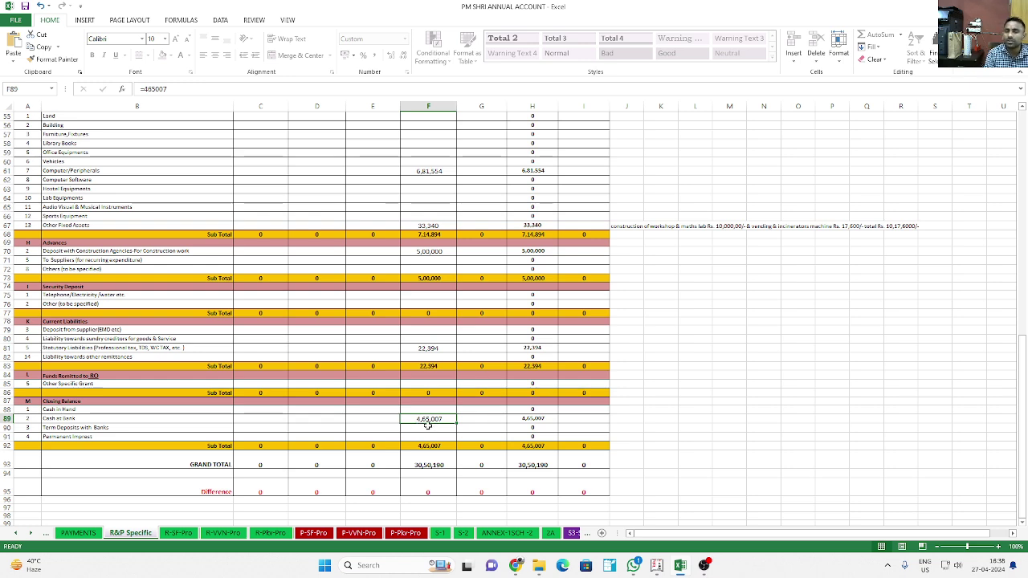
pyautogui.click(412, 464)
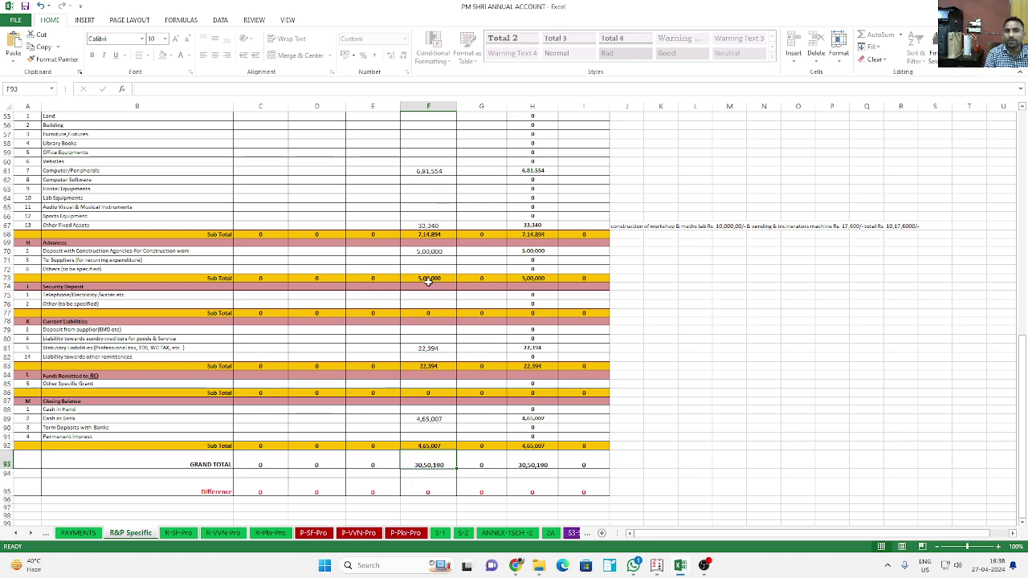
pyautogui.scroll(-2, 434, 418)
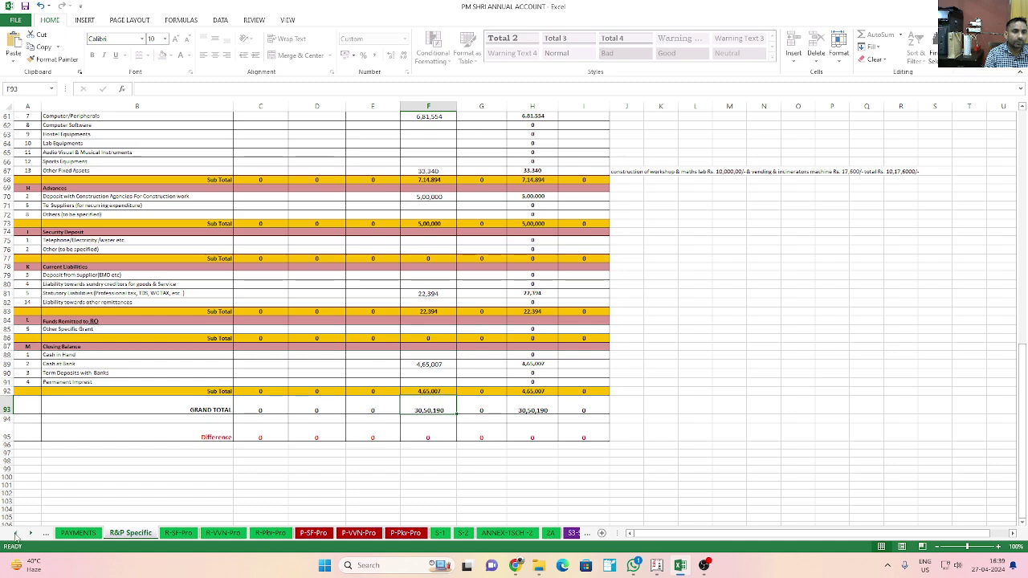
# Step: Recheck the Computer/Peripherals payment in F61 and the Other Fixed Assets payment in F67
pyautogui.click(16, 534)
pyautogui.click(16, 535)
pyautogui.click(16, 535)
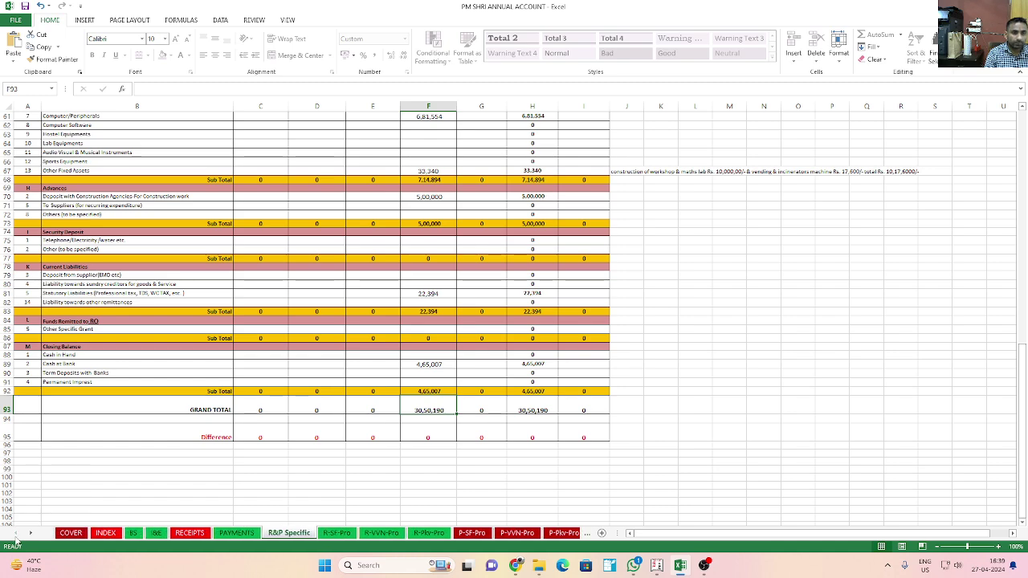
pyautogui.scroll(4, 327, 305)
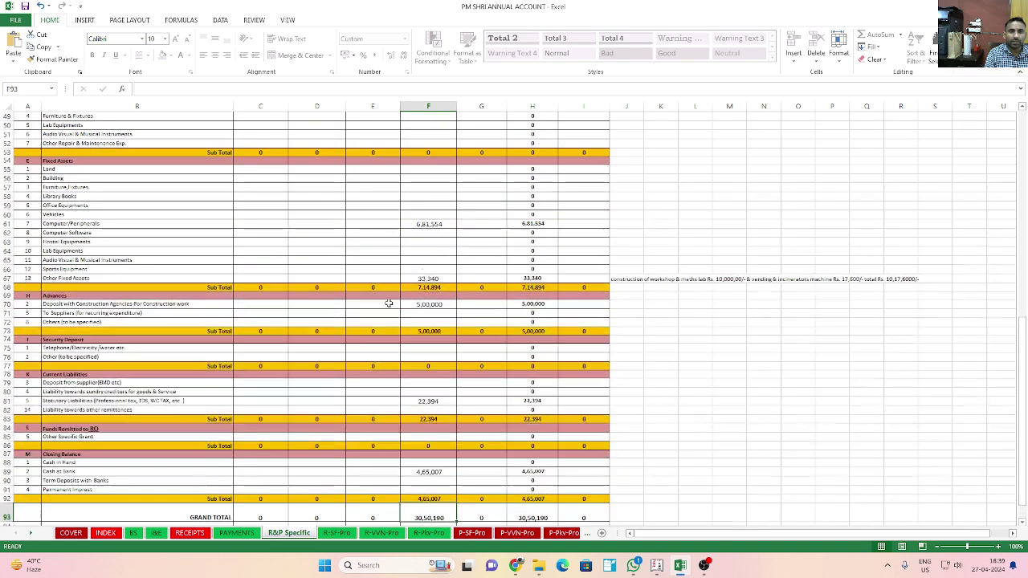
pyautogui.click(424, 223)
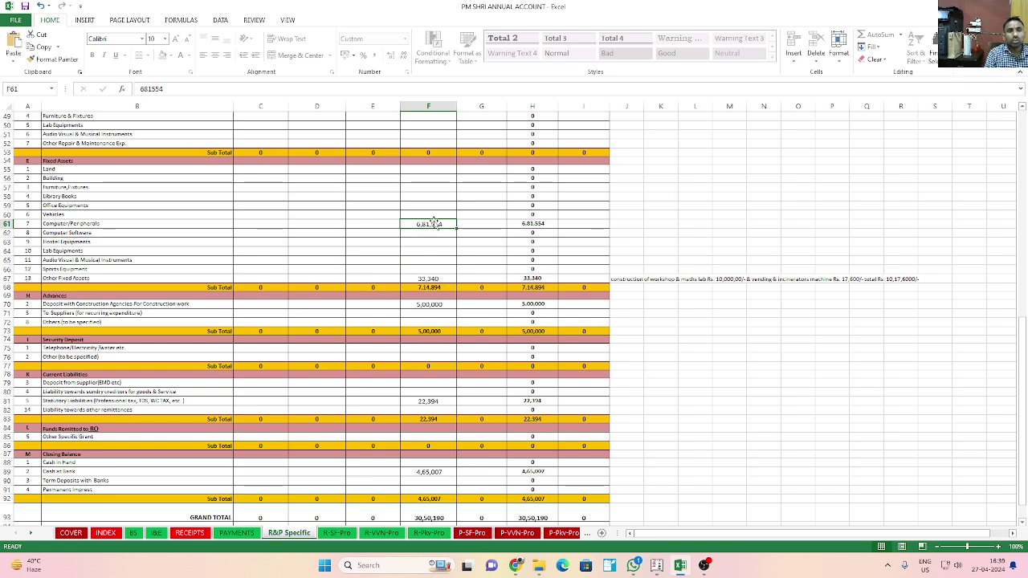
pyautogui.click(432, 278)
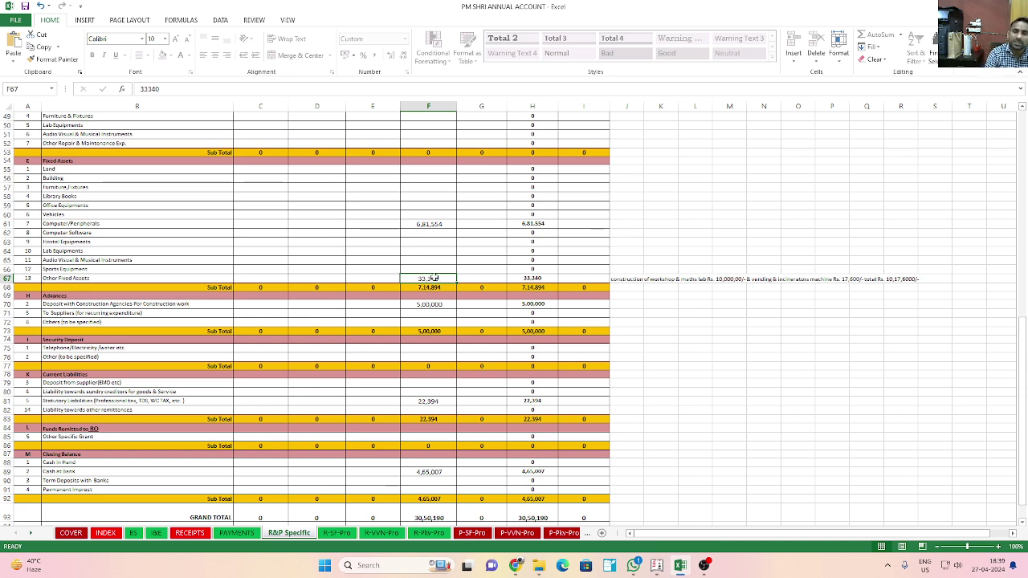
# Step: Go through the provision and schedule sheets to the S4-D specific plan fund fixed assets schedule
pyautogui.click(587, 534)
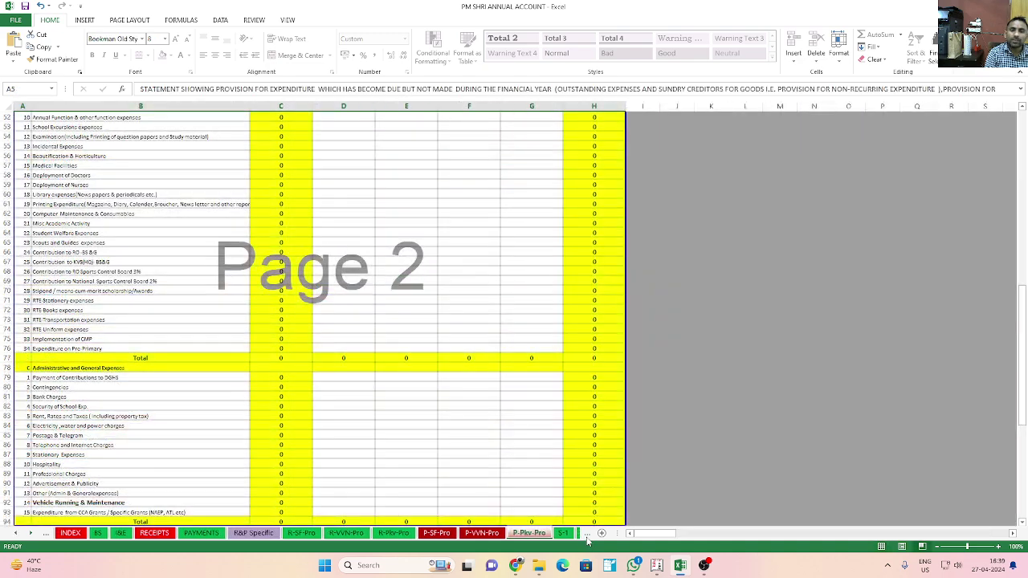
pyautogui.click(587, 536)
pyautogui.click(587, 536)
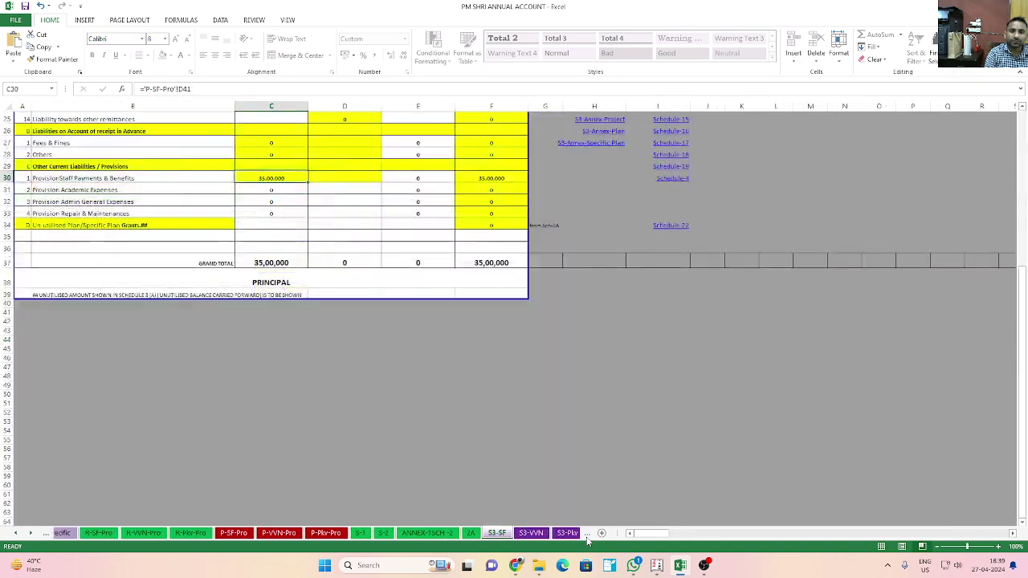
pyautogui.click(587, 536)
pyautogui.click(587, 537)
pyautogui.click(587, 536)
pyautogui.click(587, 537)
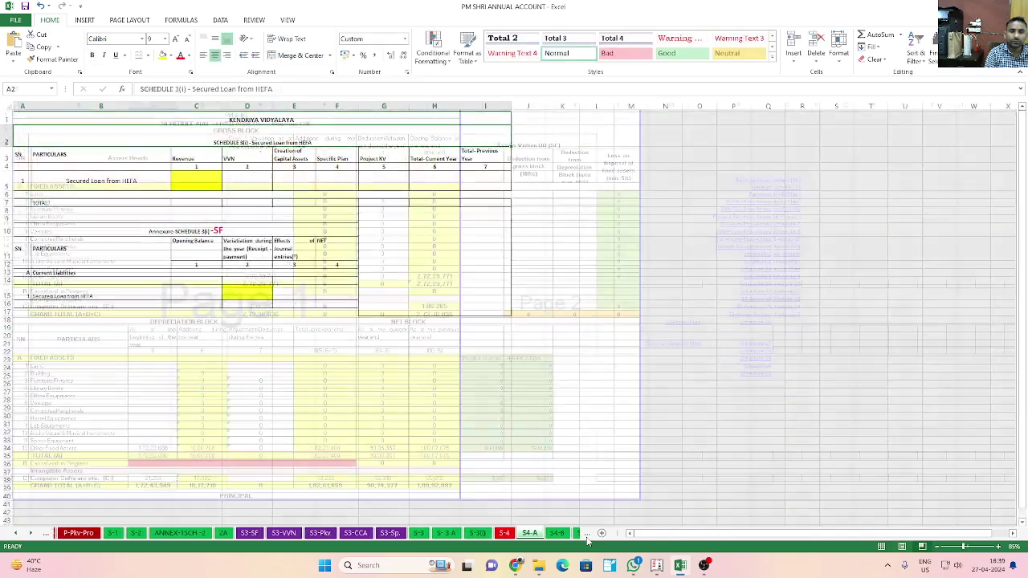
pyautogui.click(583, 536)
pyautogui.click(583, 536)
pyautogui.click(583, 536)
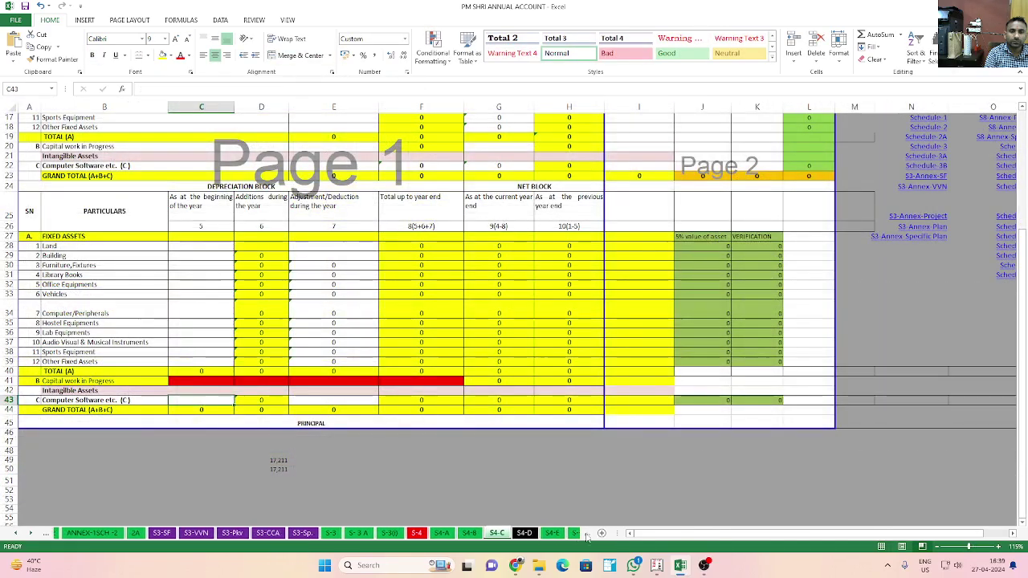
pyautogui.click(545, 538)
pyautogui.click(518, 533)
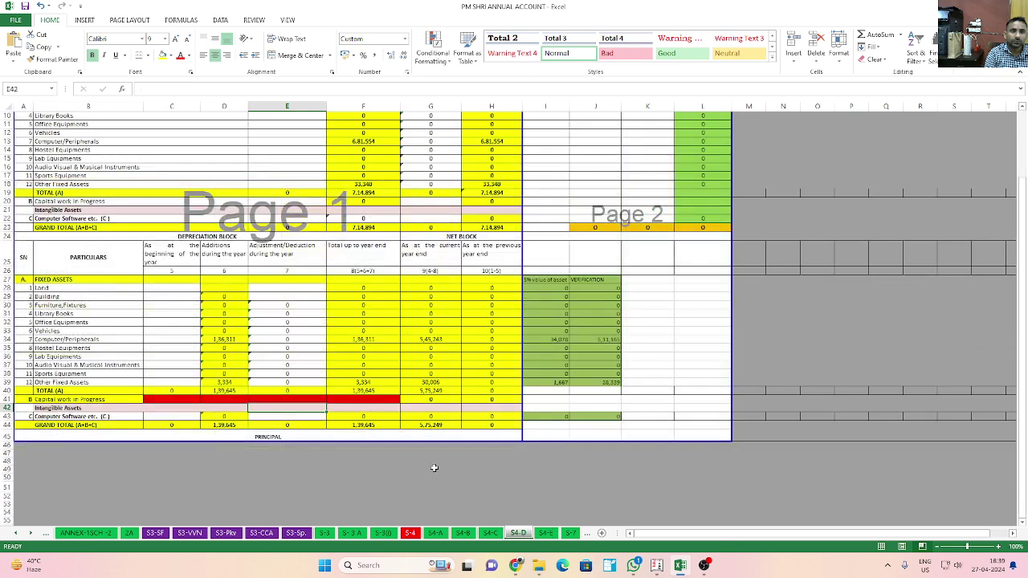
# Step: Examine the year's additions for Computer/Peripherals and Other Fixed Assets in S4-D, along with the depreciation and net blocks
pyautogui.scroll(3, 431, 466)
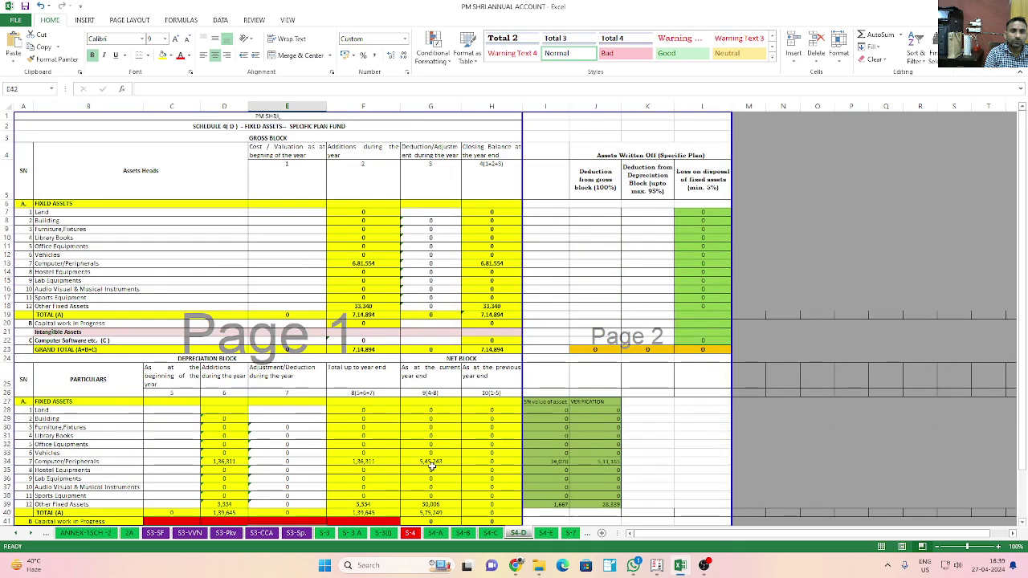
pyautogui.click(366, 264)
pyautogui.press('Down')
pyautogui.press('Down')
pyautogui.press('Down')
pyautogui.press('Down')
pyautogui.press('Down')
pyautogui.scroll(-3, 370, 305)
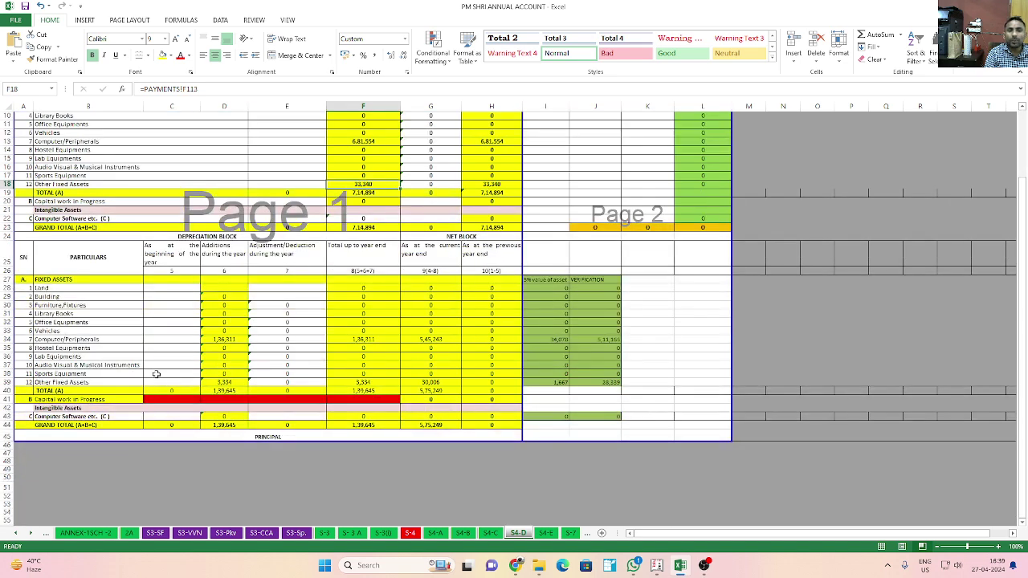
pyautogui.scroll(3, 265, 291)
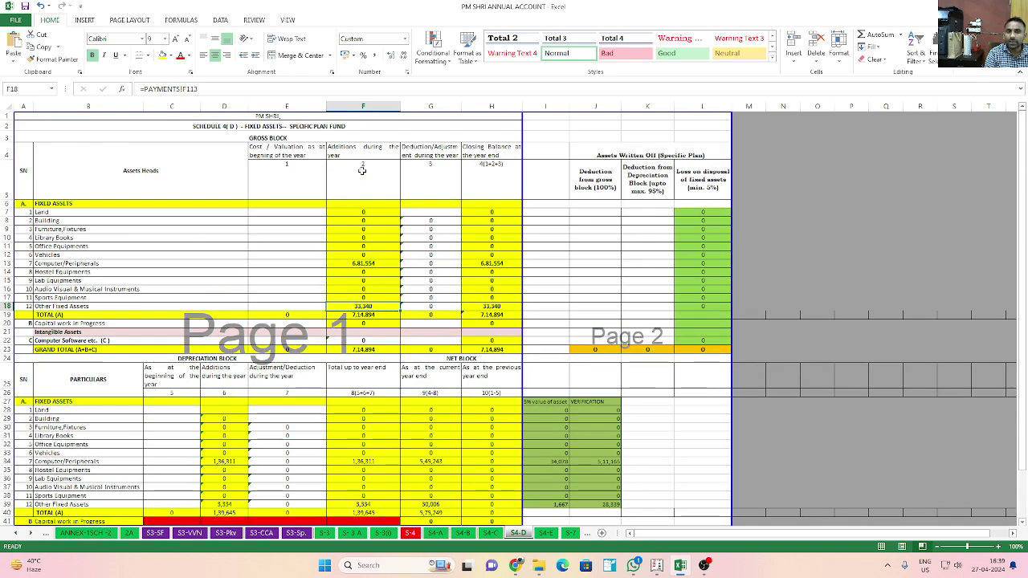
pyautogui.scroll(-3, 297, 451)
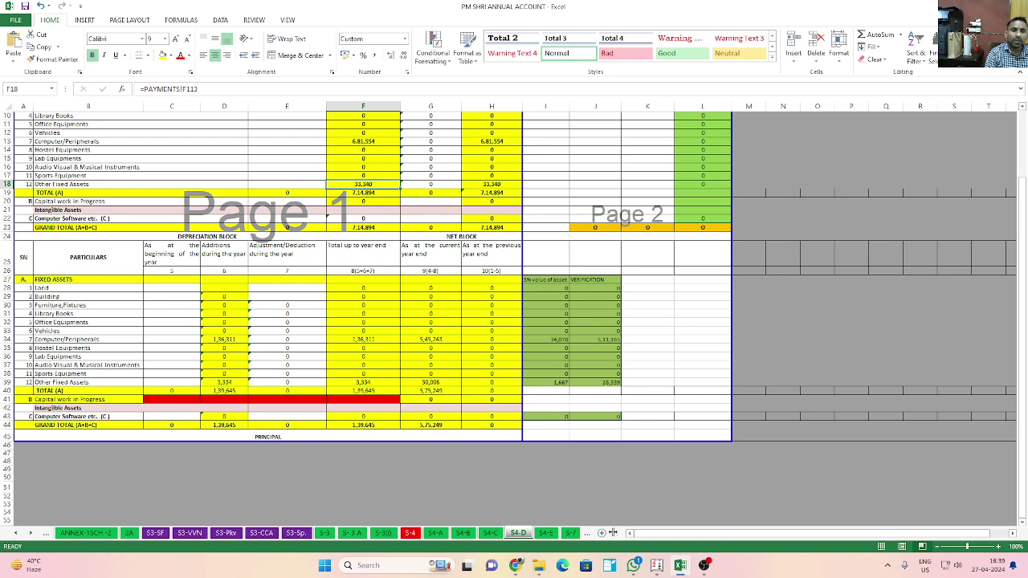
# Step: Go back to the first sheets of the workbook and open the BS balance sheet
pyautogui.click(15, 534)
pyautogui.click(15, 534)
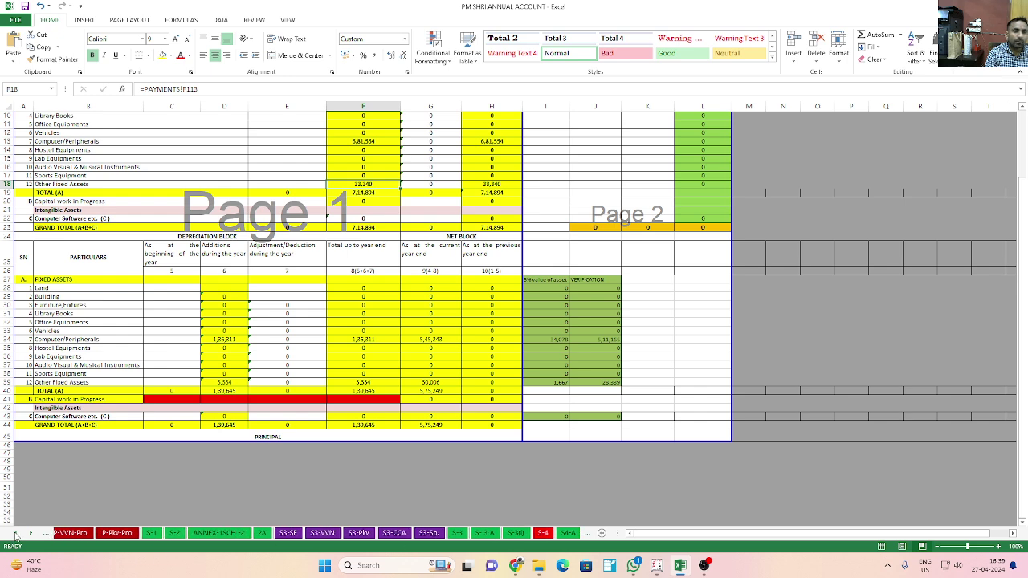
pyautogui.click(15, 534)
pyautogui.click(15, 534)
pyautogui.click(15, 534)
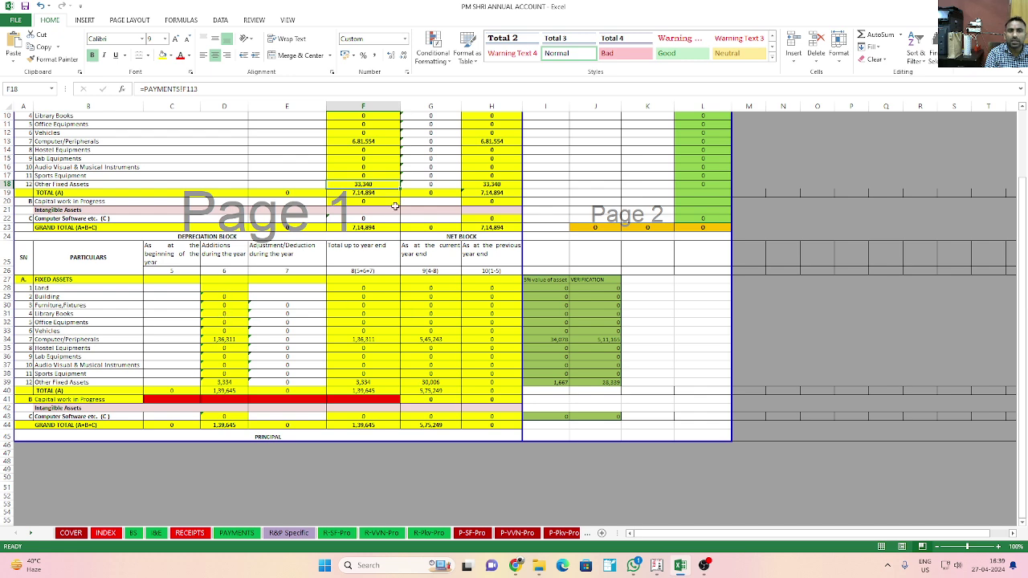
pyautogui.click(133, 533)
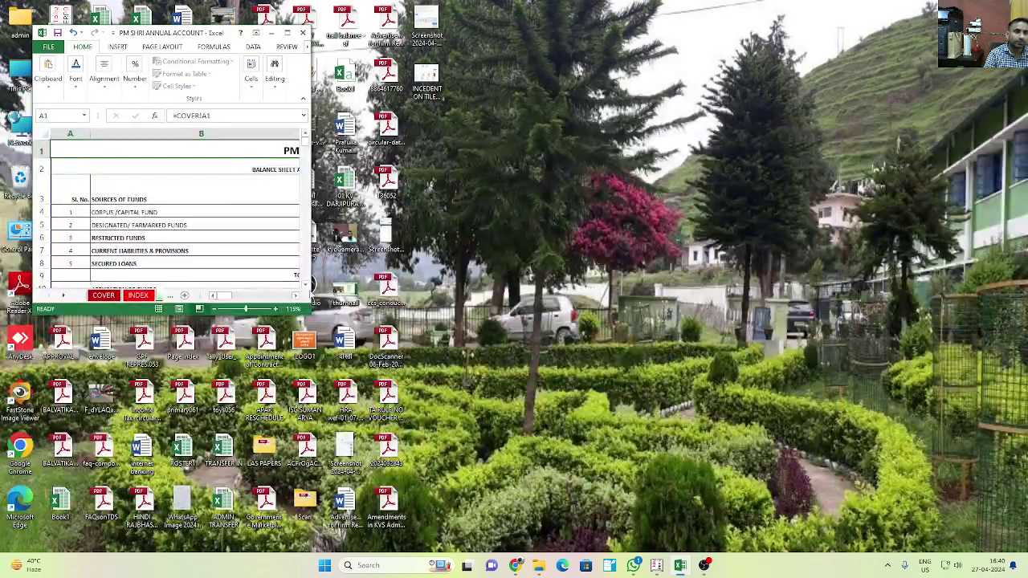
# Step: Resize and arrange the PM SHRI ANNUAL ACCOUNT workbook window and the Tally.ERP 9 window side by side on the desktop
pyautogui.moveTo(311, 314); pyautogui.dragTo(549, 514)
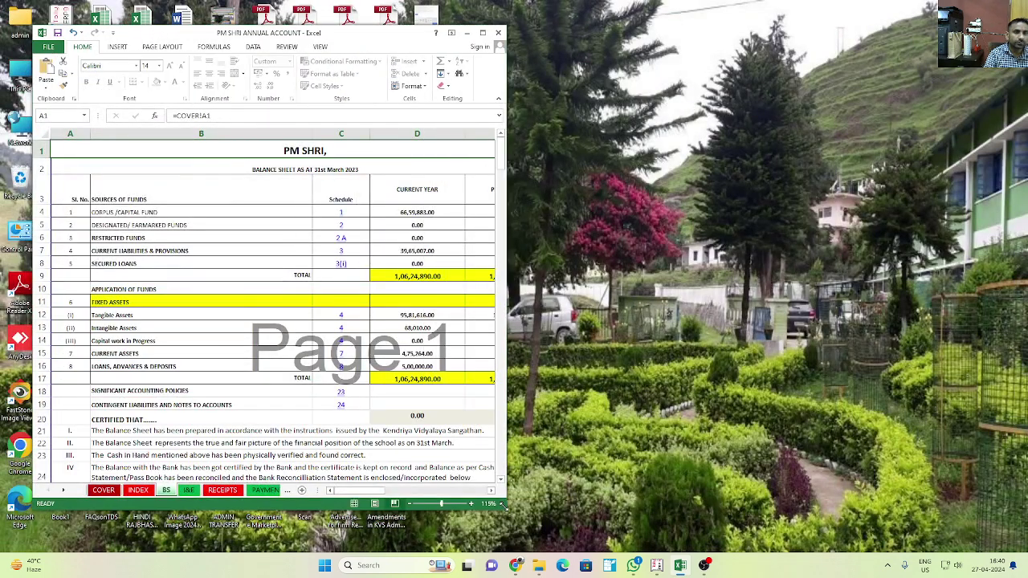
pyautogui.moveTo(362, 35); pyautogui.dragTo(333, 13)
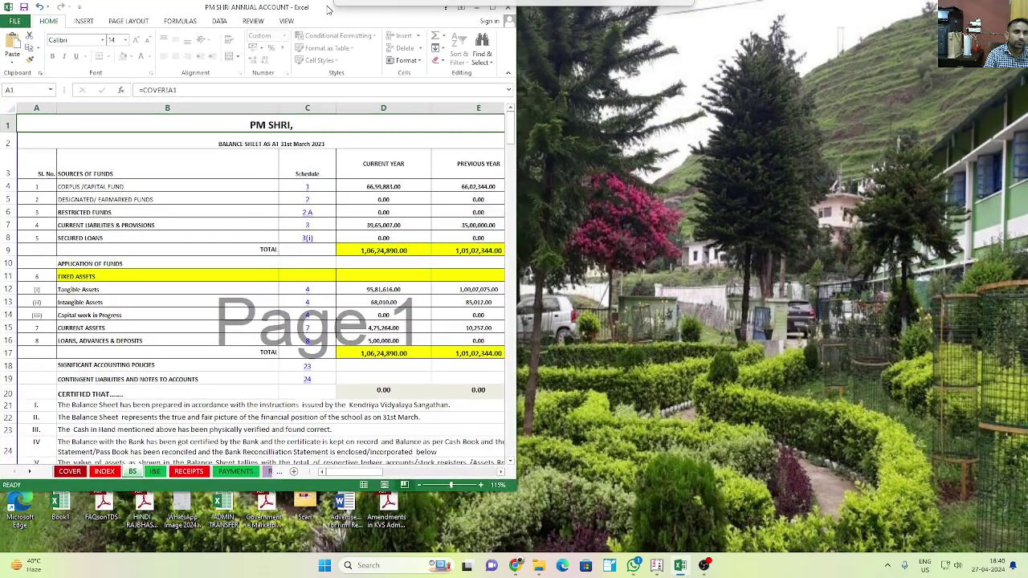
pyautogui.click(657, 565)
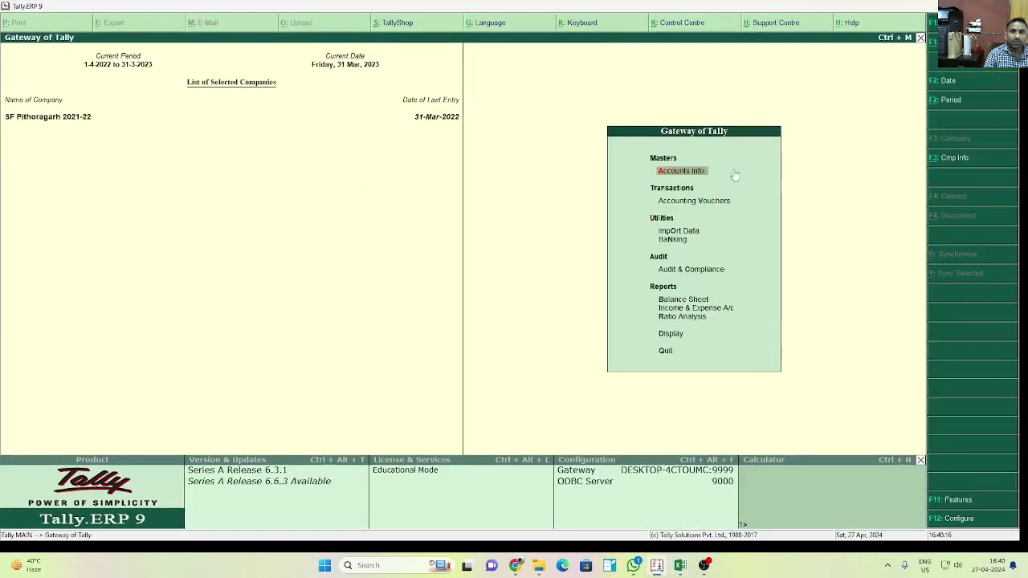
pyautogui.click(990, 5)
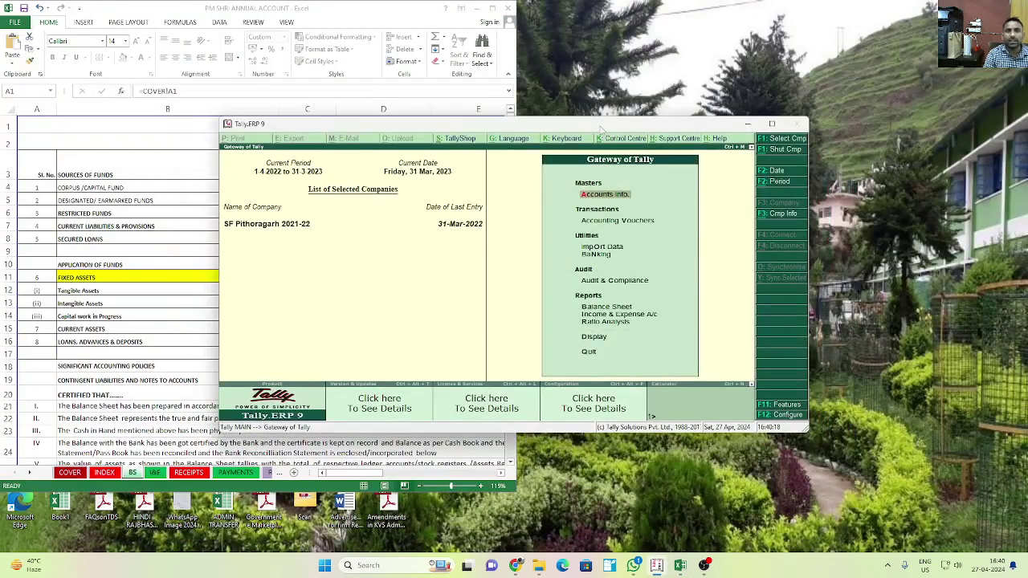
pyautogui.moveTo(594, 126); pyautogui.dragTo(824, 7)
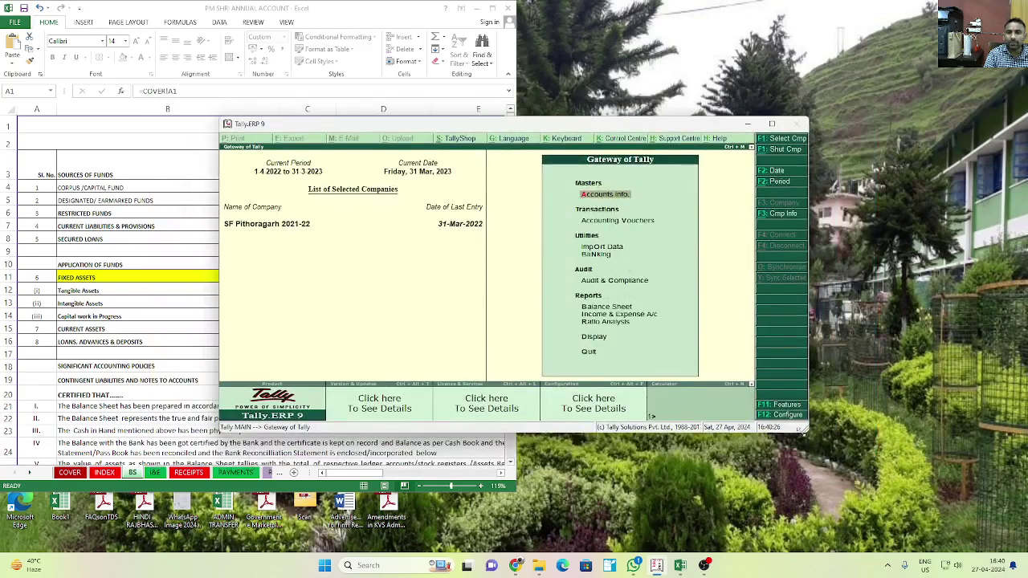
pyautogui.moveTo(807, 431); pyautogui.dragTo(936, 518)
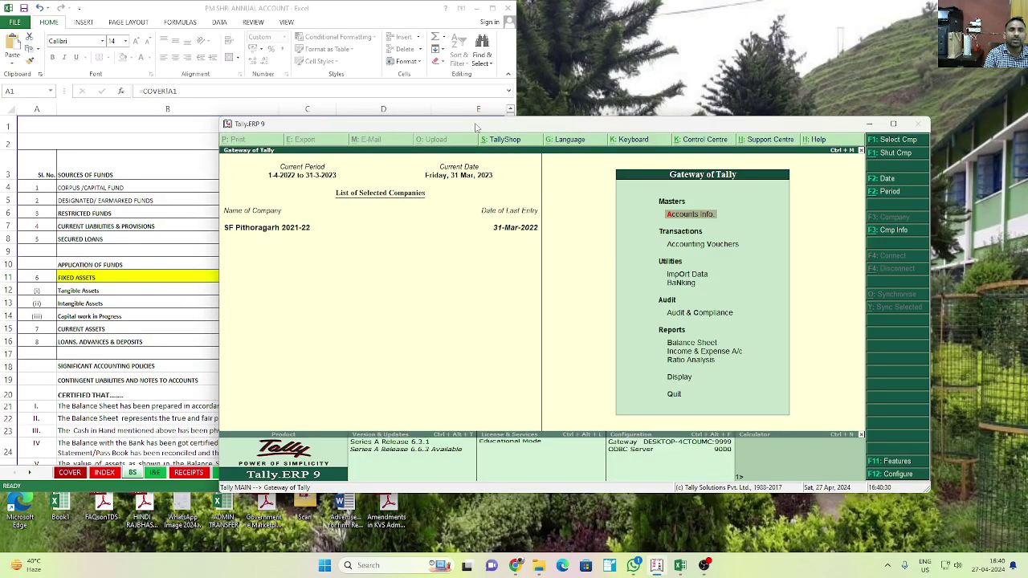
pyautogui.moveTo(480, 125); pyautogui.dragTo(581, 10)
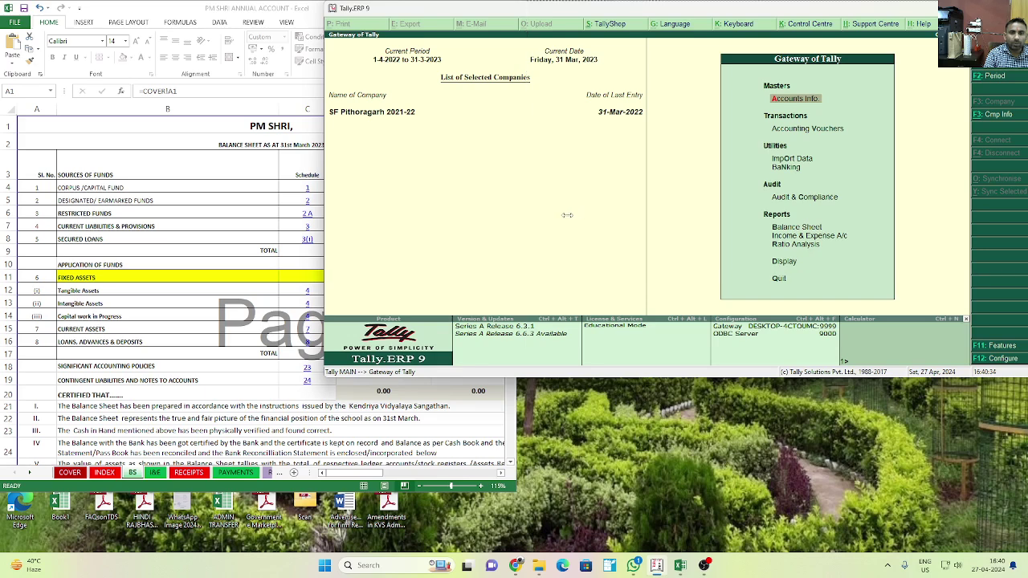
pyautogui.moveTo(546, 215); pyautogui.dragTo(527, 214)
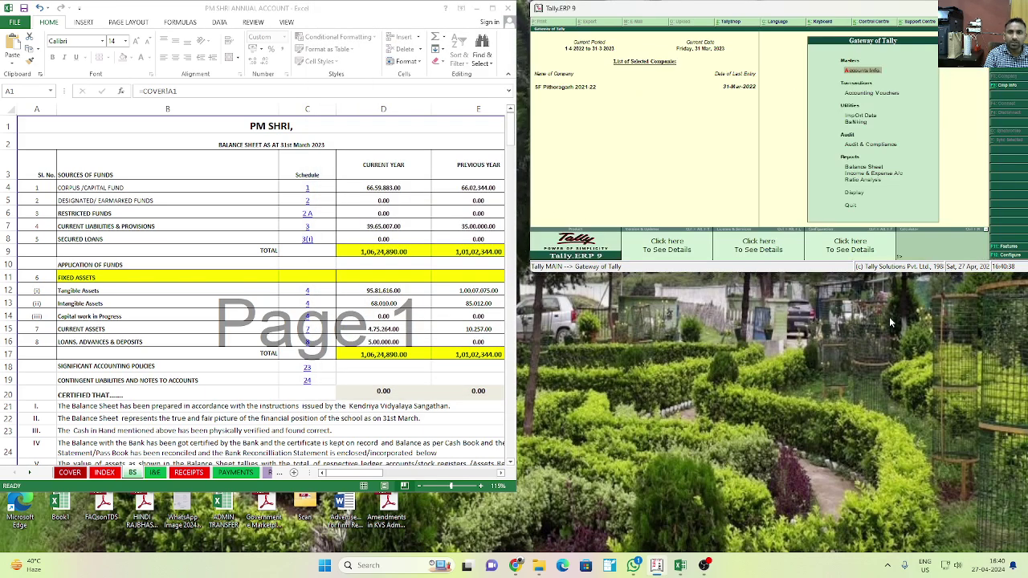
# Step: Open the Balance Sheet in Tally.ERP 9 and the S-1 corpus/capital fund schedule in the workbook for comparison
pyautogui.click(851, 167)
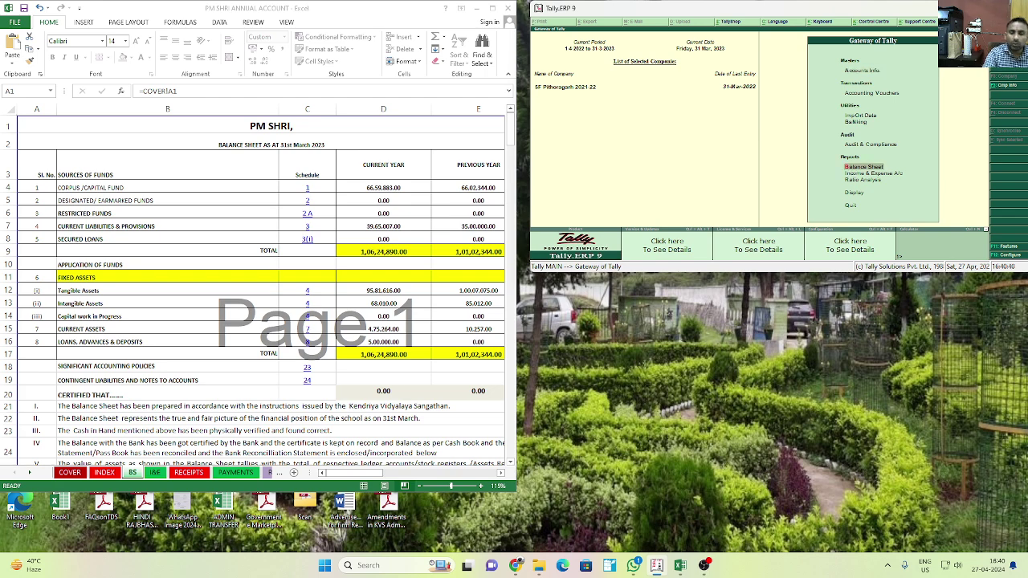
pyautogui.press('Return')
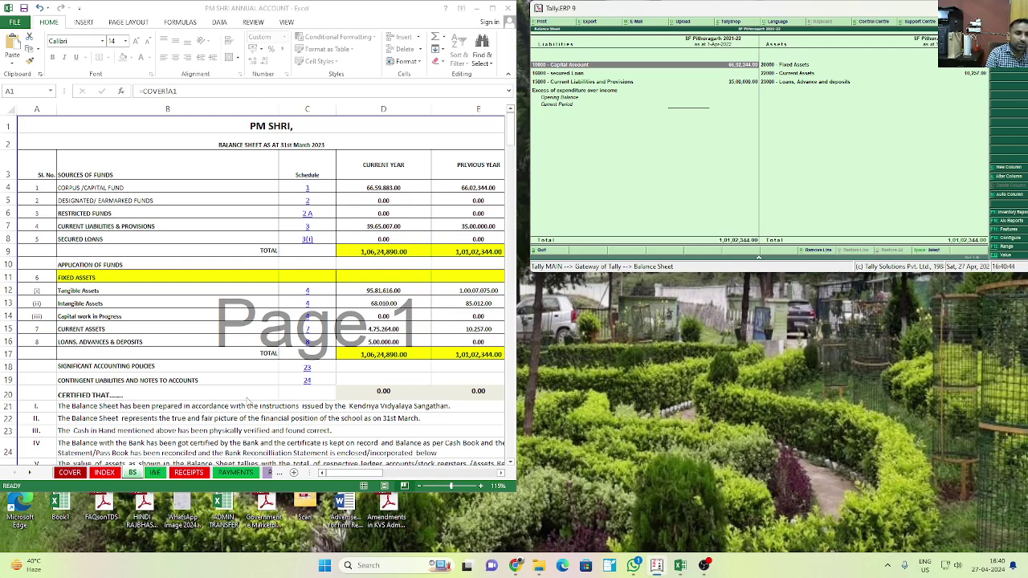
pyautogui.click(278, 473)
pyautogui.click(278, 473)
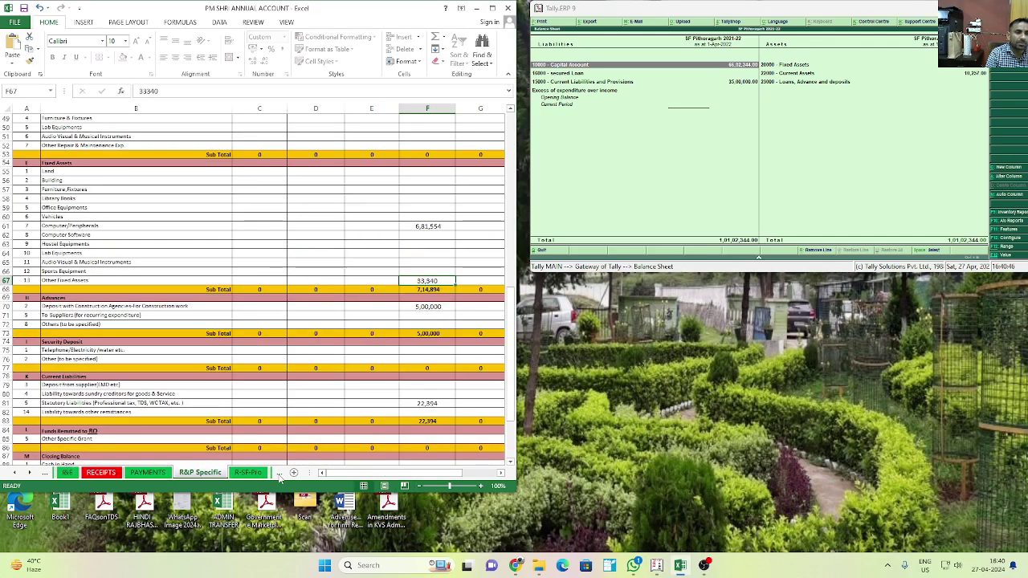
pyautogui.click(278, 473)
pyautogui.click(278, 473)
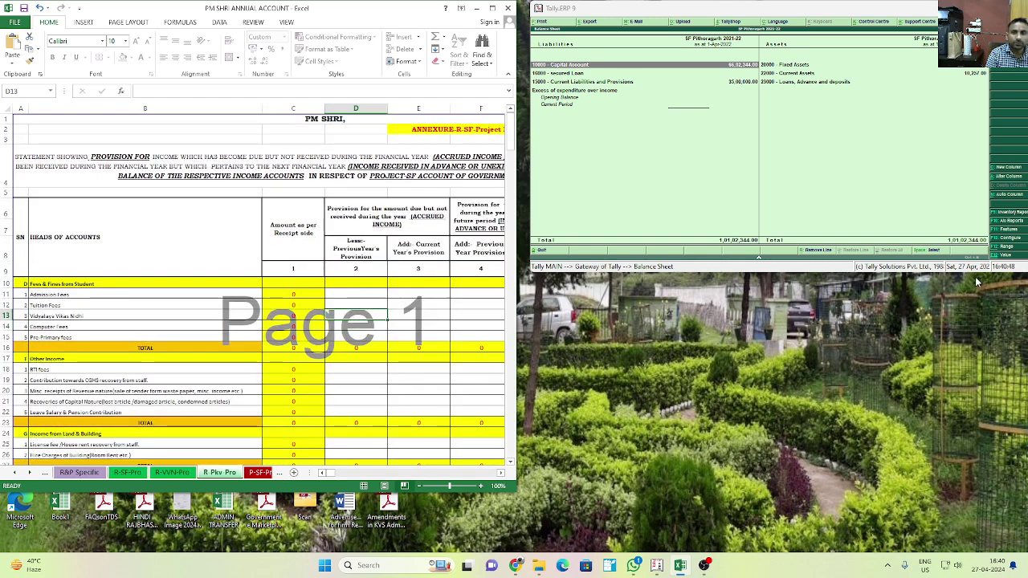
pyautogui.click(279, 473)
pyautogui.click(278, 473)
pyautogui.click(279, 473)
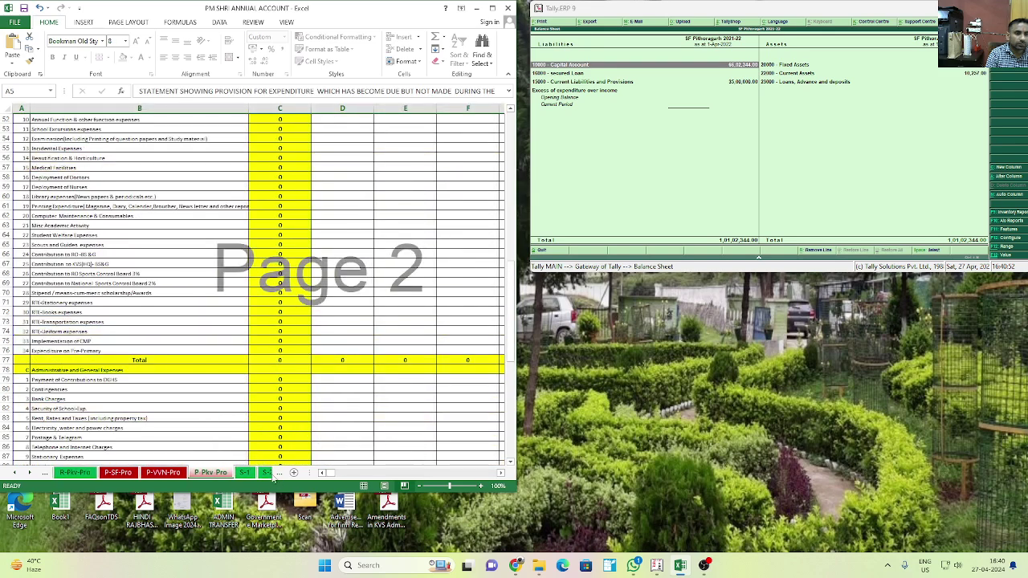
pyautogui.click(252, 474)
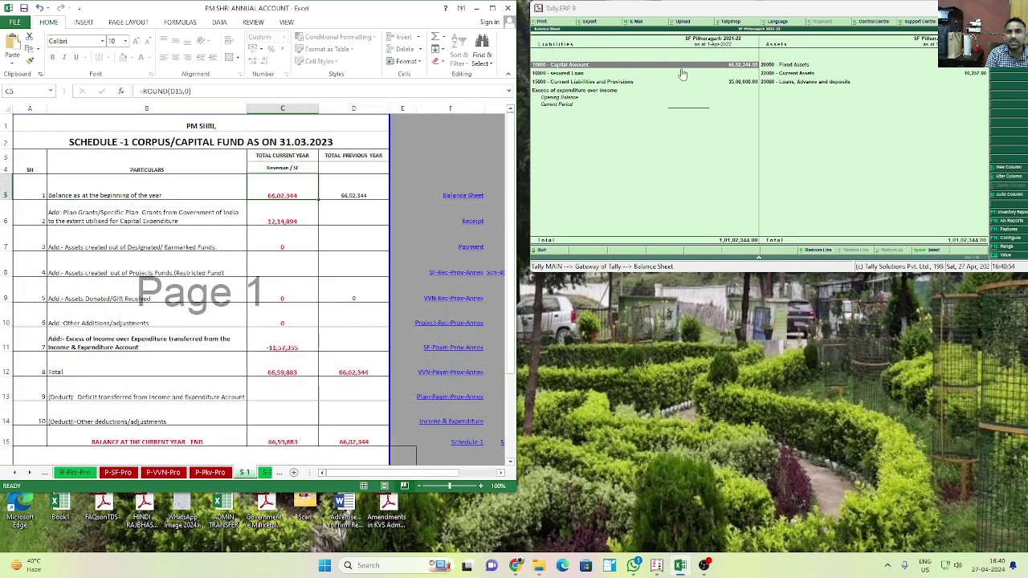
# Step: Drill down Tally's Capital Account to the Capital Fund-SF ledger's opening balance and return to the Balance Sheet
pyautogui.click(668, 66)
pyautogui.click(668, 67)
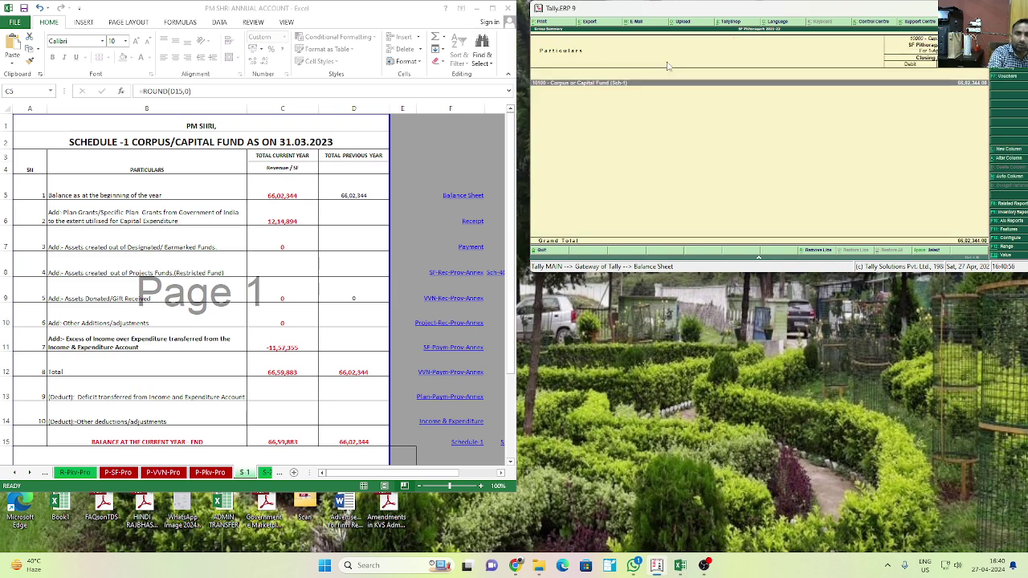
pyautogui.press('Return')
pyautogui.press('Return')
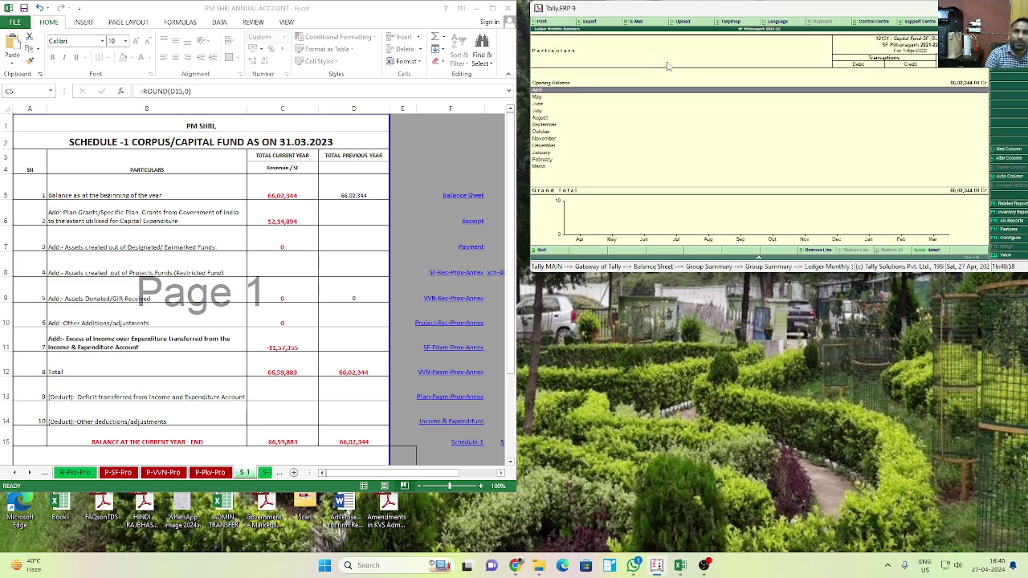
pyautogui.press('Escape')
pyautogui.press('Escape')
pyautogui.press('Escape')
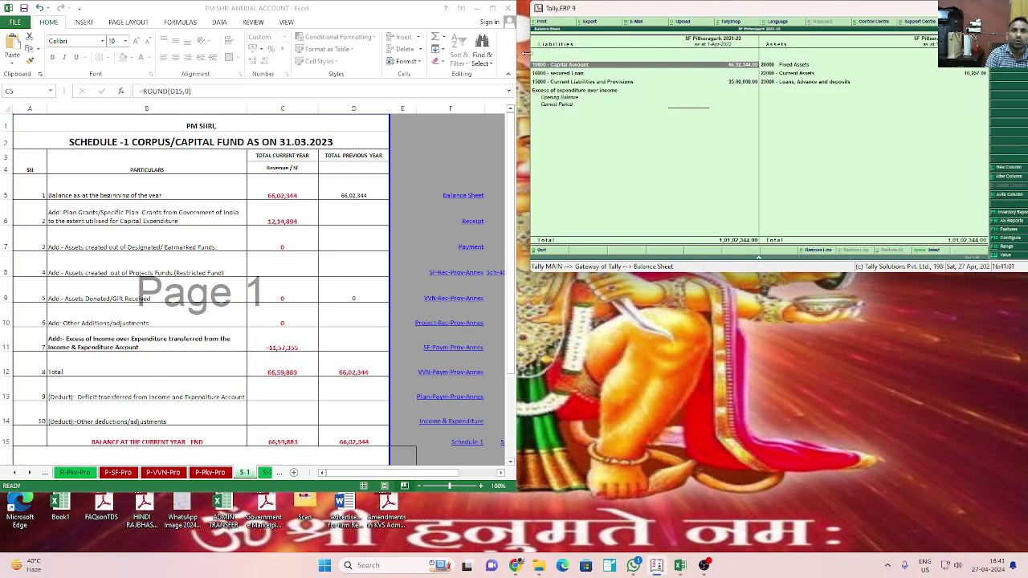
# Step: Select Current Liabilities and Provisions in Tally's Balance Sheet and bring up the workbook's S3-SF schedule at Provision Staff Payments & Benefits
pyautogui.click(614, 83)
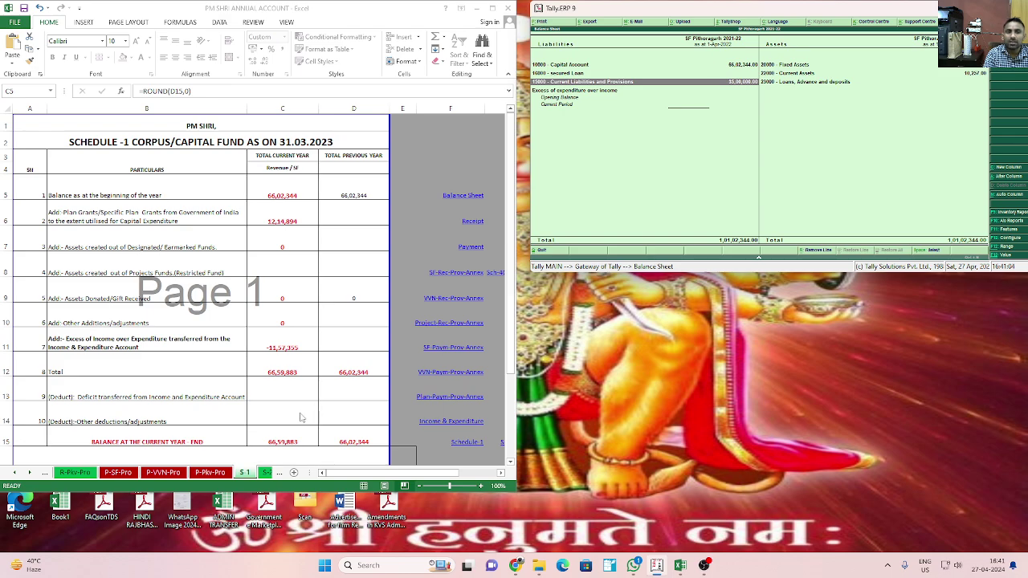
pyautogui.click(278, 473)
pyautogui.click(279, 473)
pyautogui.click(279, 474)
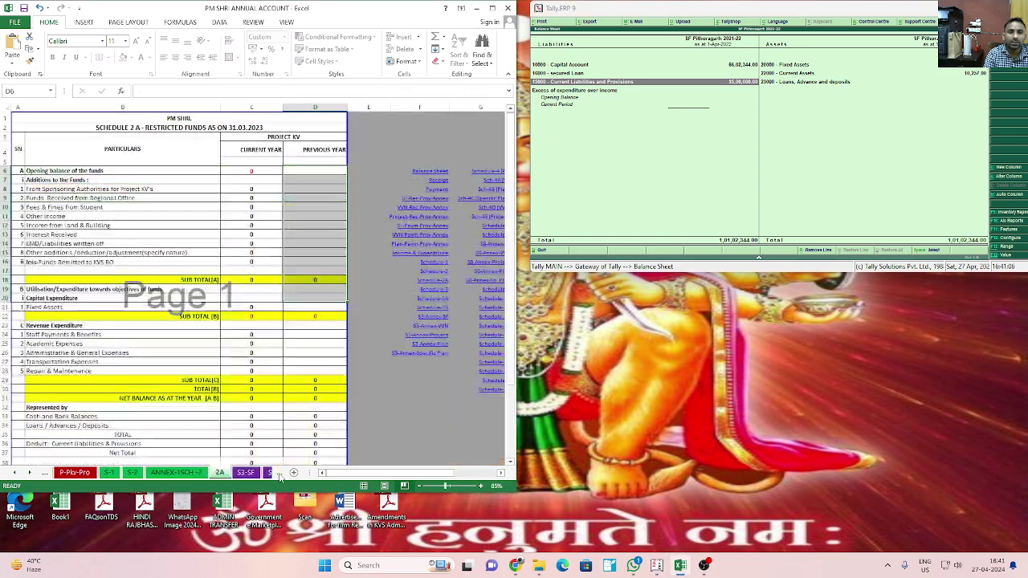
pyautogui.click(280, 474)
pyautogui.click(279, 474)
pyautogui.click(177, 472)
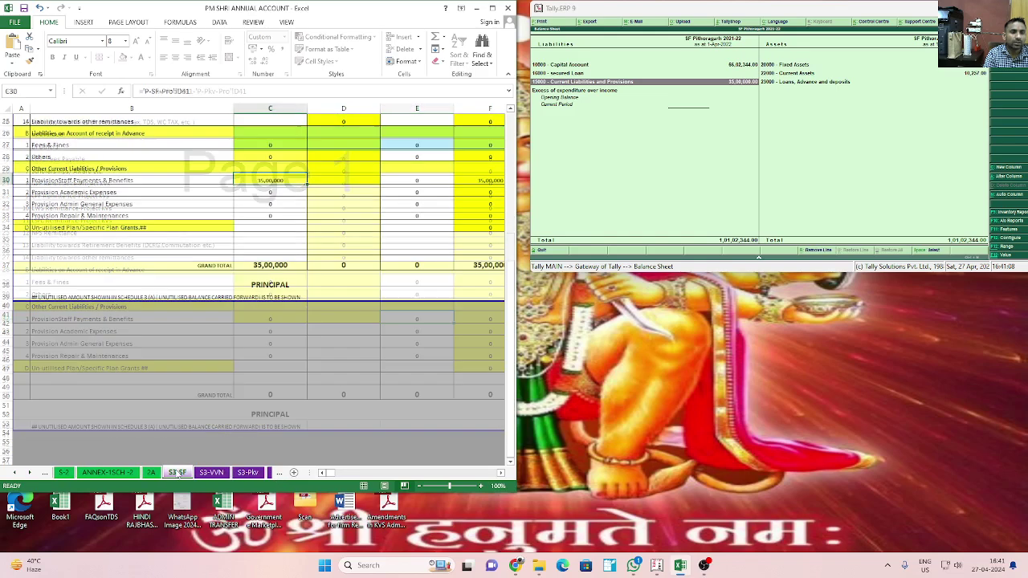
pyautogui.press('Down')
# Step: Drill down Current Liabilities and Provisions in Tally to the staff payment provision ledger's opening balance and return to the Balance Sheet
pyautogui.doubleClick(732, 83)
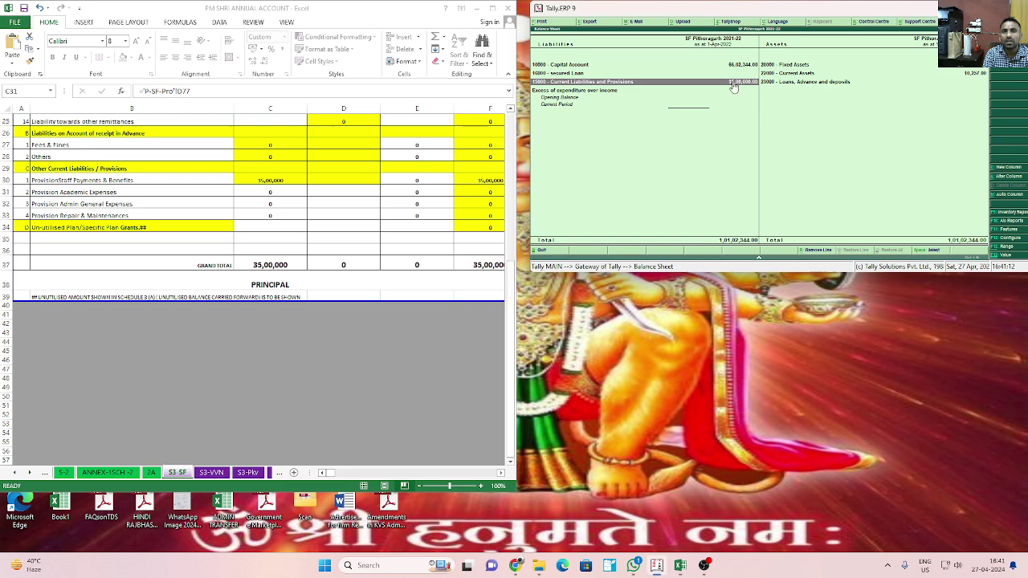
pyautogui.doubleClick(733, 85)
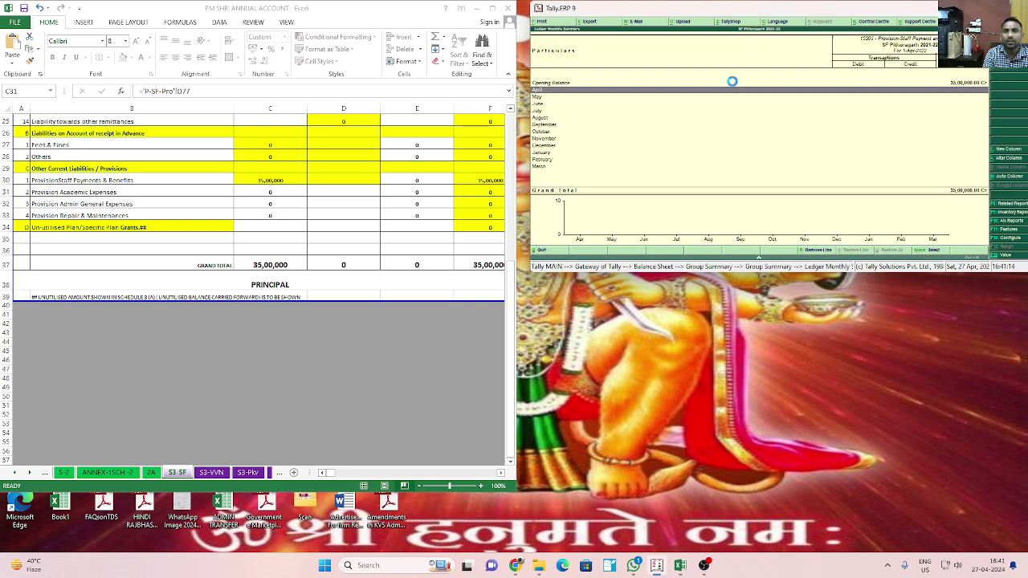
pyautogui.press('Escape')
pyautogui.press('Escape')
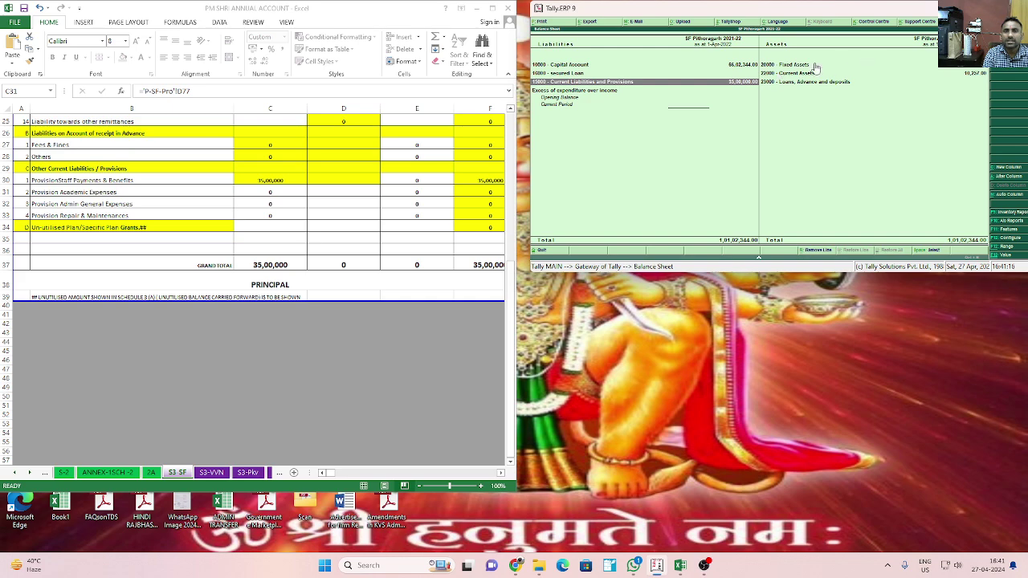
# Step: Select Fixed Assets in Tally's Balance Sheet and go through the workbook's schedules to the S4-A Revenue/SF fixed assets schedule
pyautogui.press('Right')
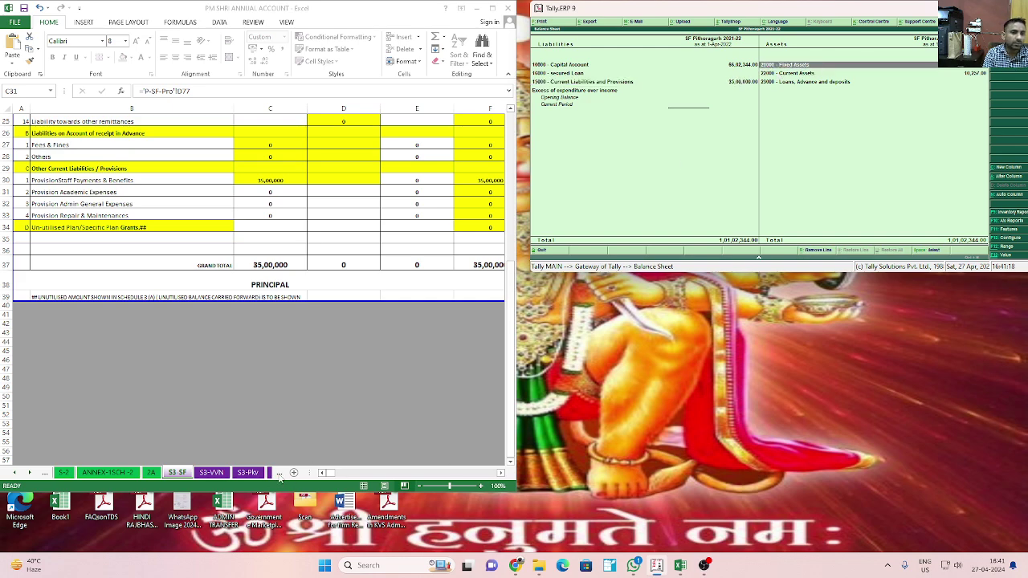
pyautogui.hotkey('ctrl', 'pagedown')
pyautogui.hotkey('ctrl', 'pagedown')
pyautogui.hotkey('ctrl', 'pagedown')
pyautogui.hotkey('ctrl', 'pagedown')
pyautogui.hotkey('ctrl', 'pagedown')
pyautogui.hotkey('ctrl', 'pagedown')
pyautogui.hotkey('ctrl', 'pagedown')
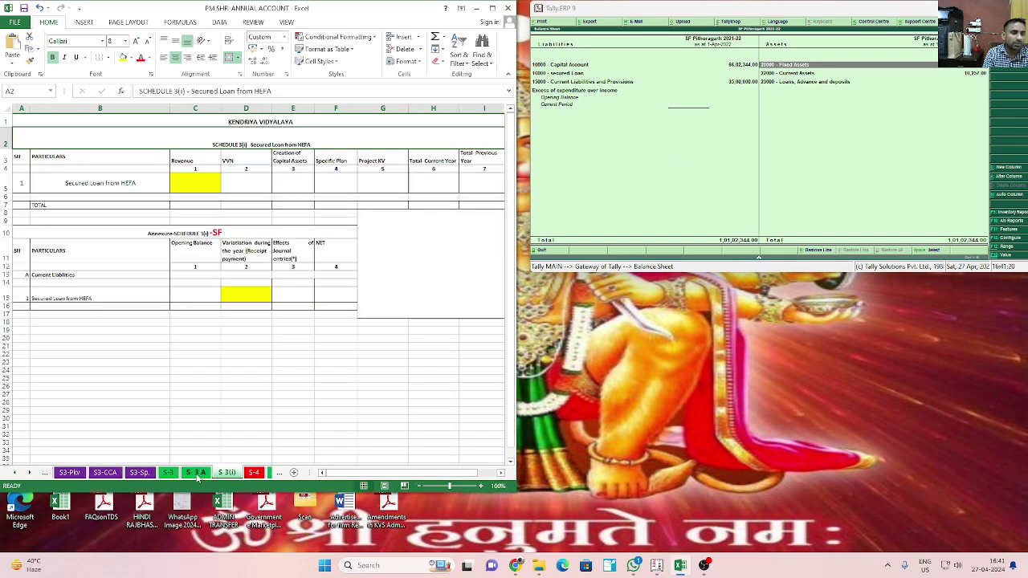
pyautogui.hotkey('ctrl', 'pagedown')
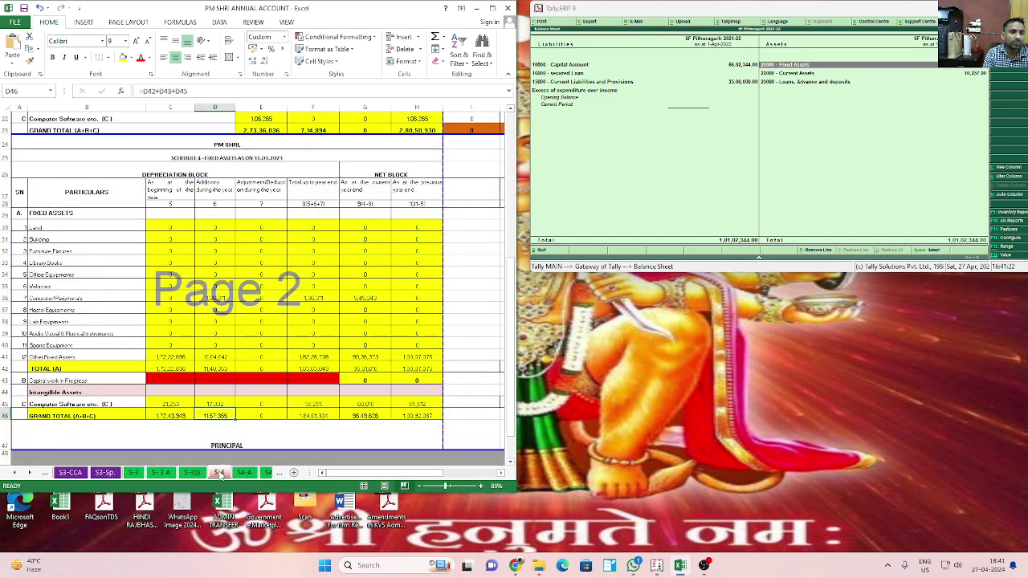
pyautogui.click(244, 473)
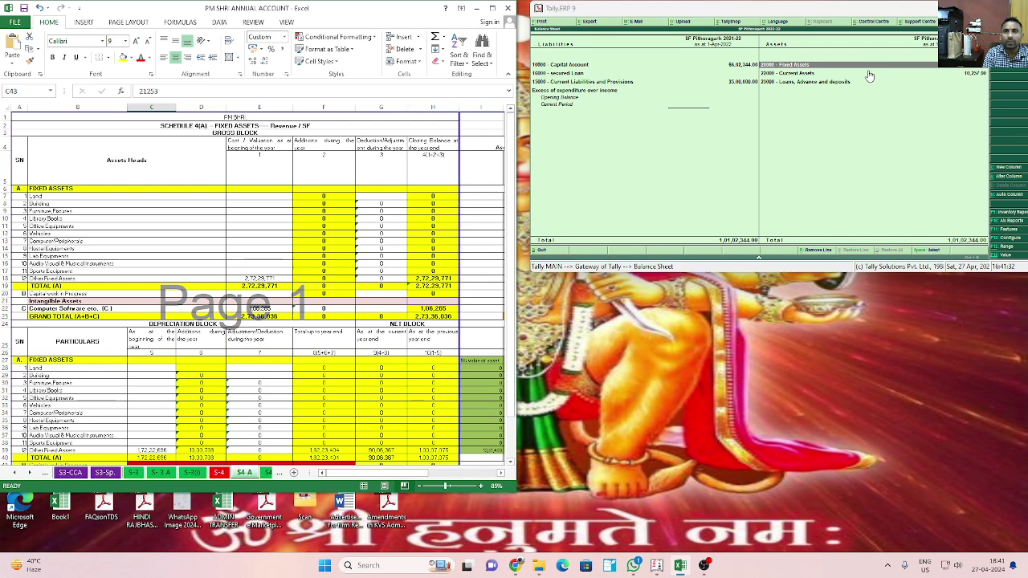
# Step: Compare Tally's Tangible and Intangible Assets balances under Fixed Assets with the S4-A gross and depreciation blocks, and return to the Balance Sheet
pyautogui.press('Down')
pyautogui.click(821, 66)
pyautogui.click(821, 66)
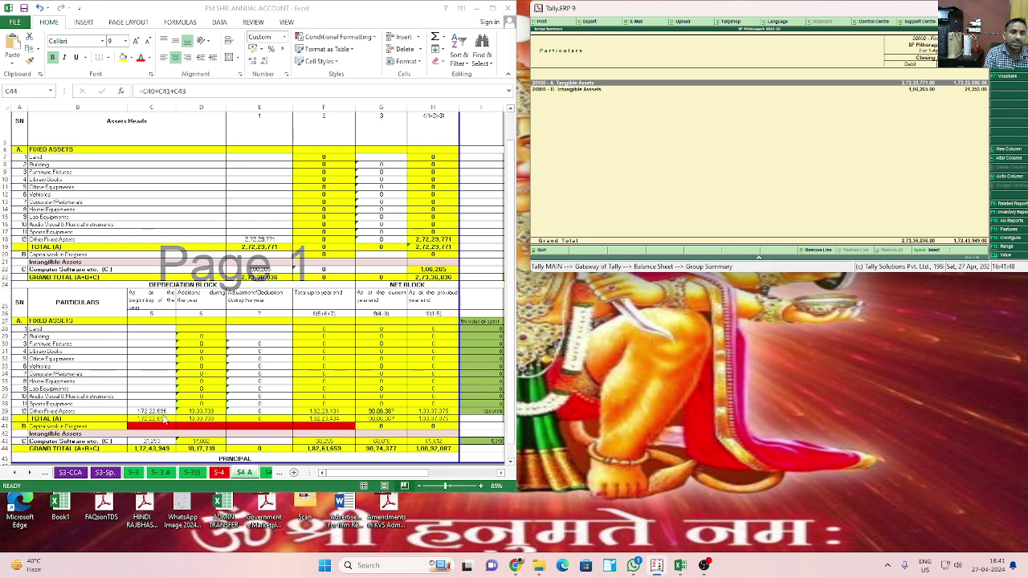
pyautogui.click(910, 90)
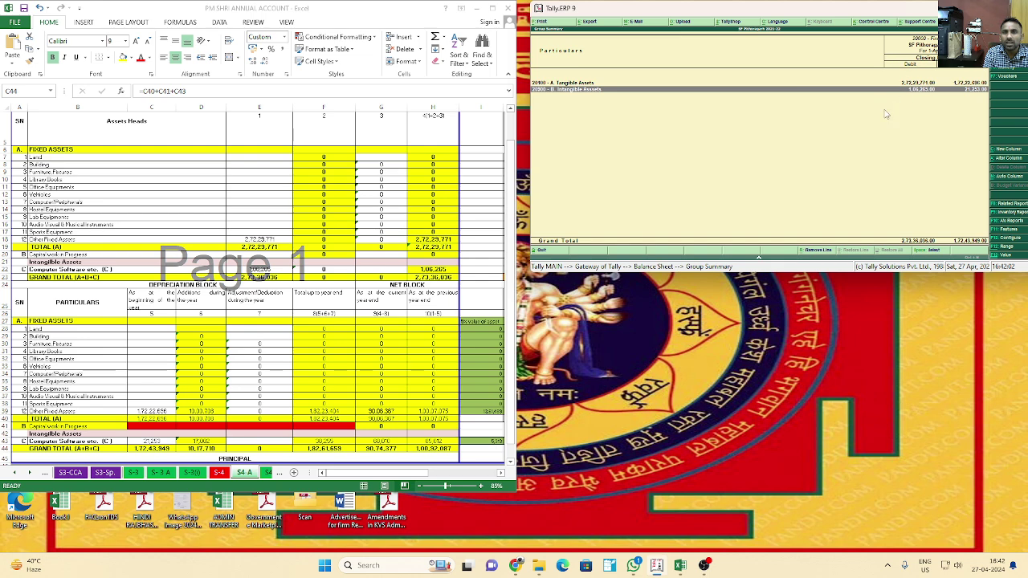
pyautogui.press('Escape')
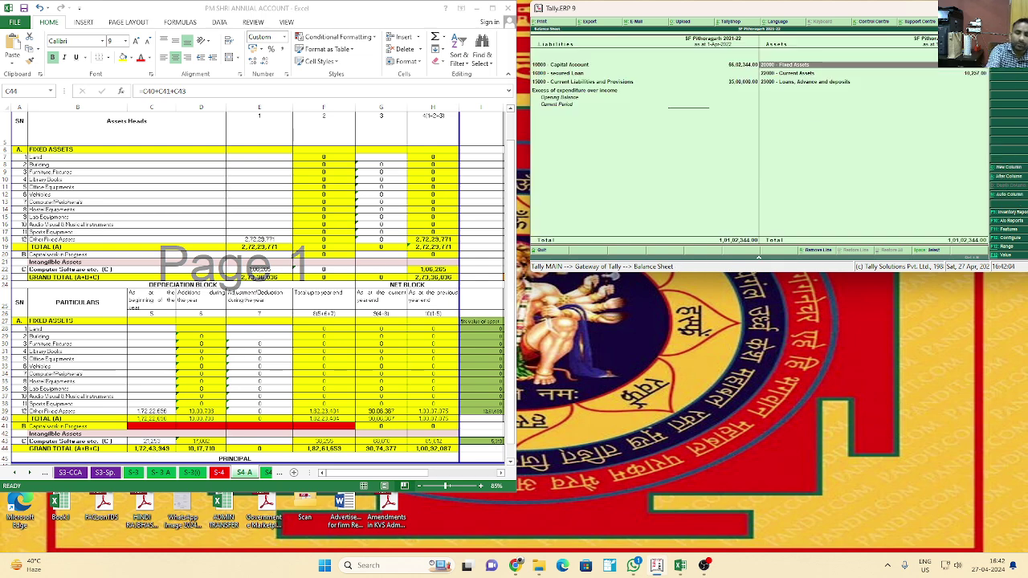
# Step: Drill down Current Assets in Tally through the scheduled bank group to the bank ledger's opening balance
pyautogui.press('Down')
pyautogui.press('Return')
pyautogui.press('Return')
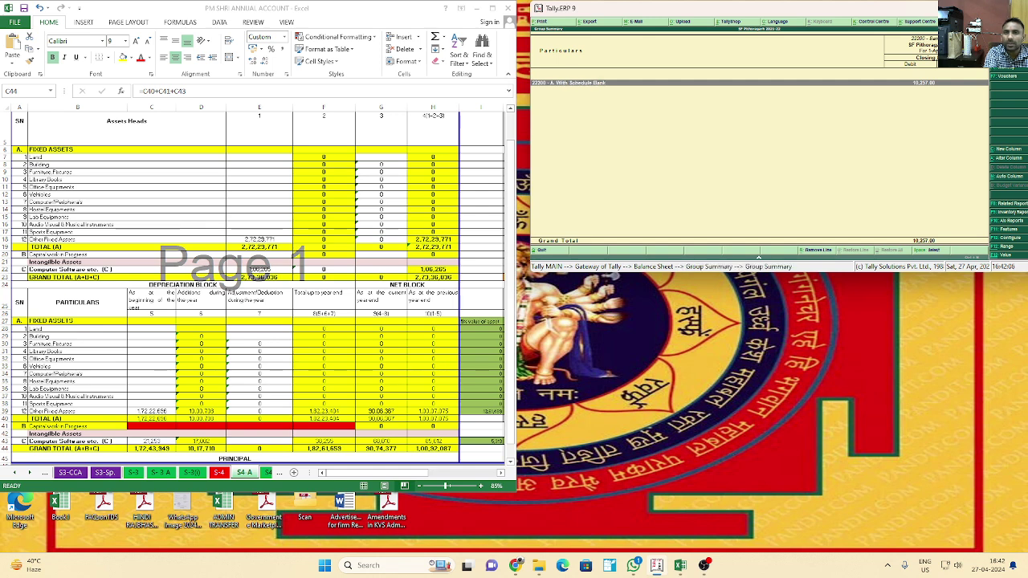
pyautogui.press('Return')
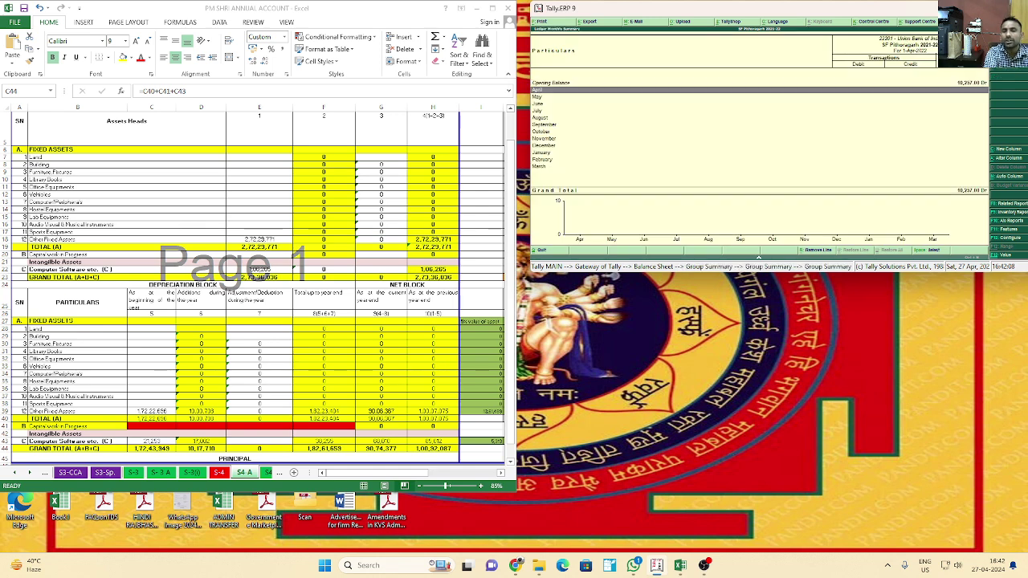
# Step: Back out of the bank ledger and Balance Sheet to the Gateway of Tally, keeping Tally open
pyautogui.press('Escape')
pyautogui.press('Escape')
pyautogui.press('Escape')
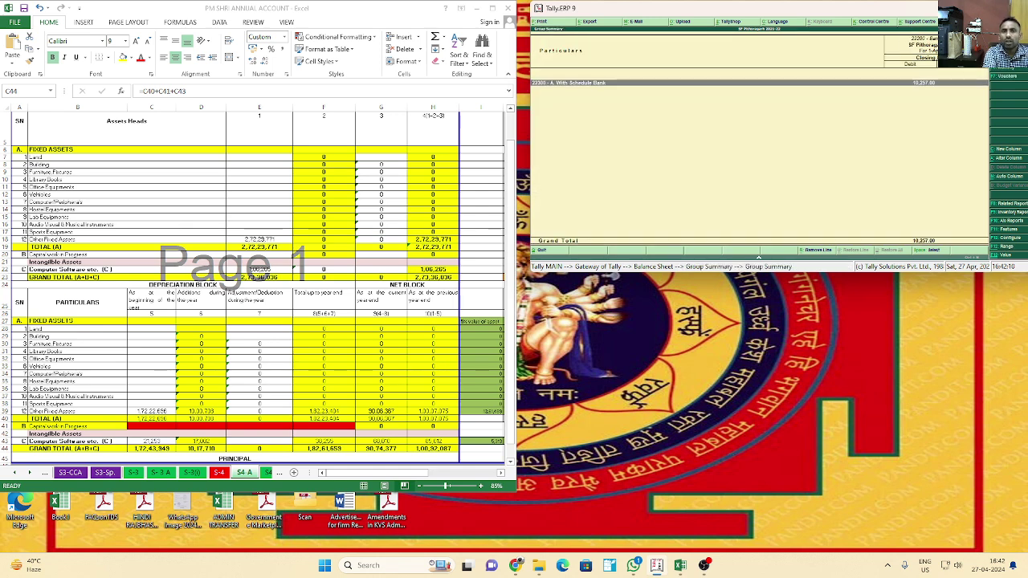
pyautogui.press('Escape')
pyautogui.press('Escape')
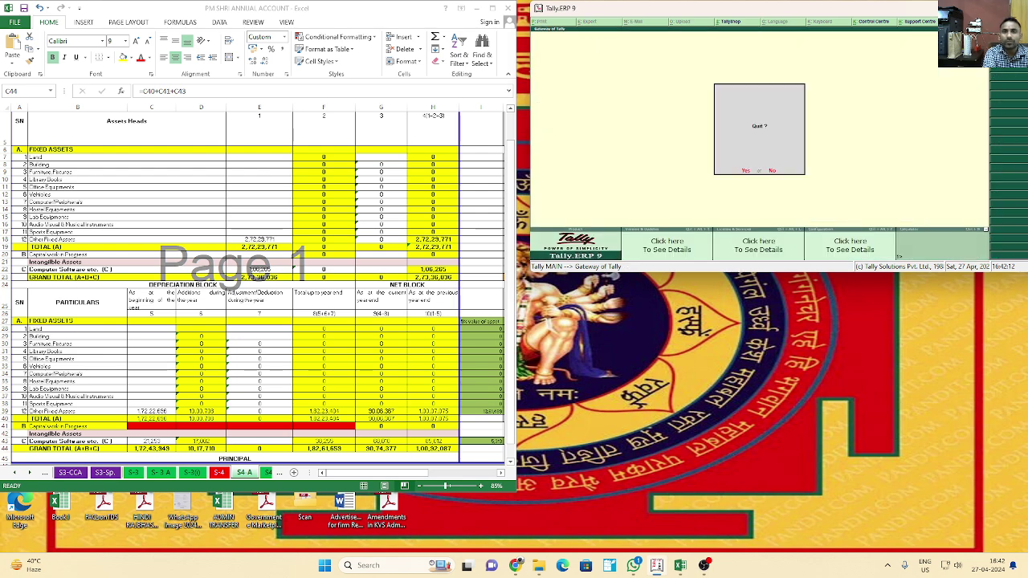
pyautogui.press('Escape')
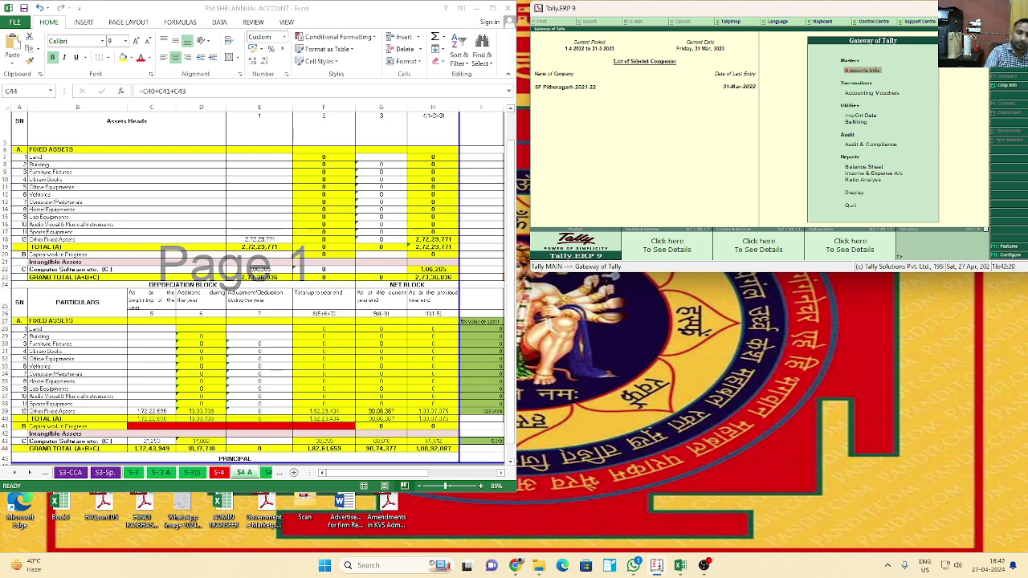
# Step: Start a new Receipt voucher in Tally's accounting voucher entry
pyautogui.press('v')
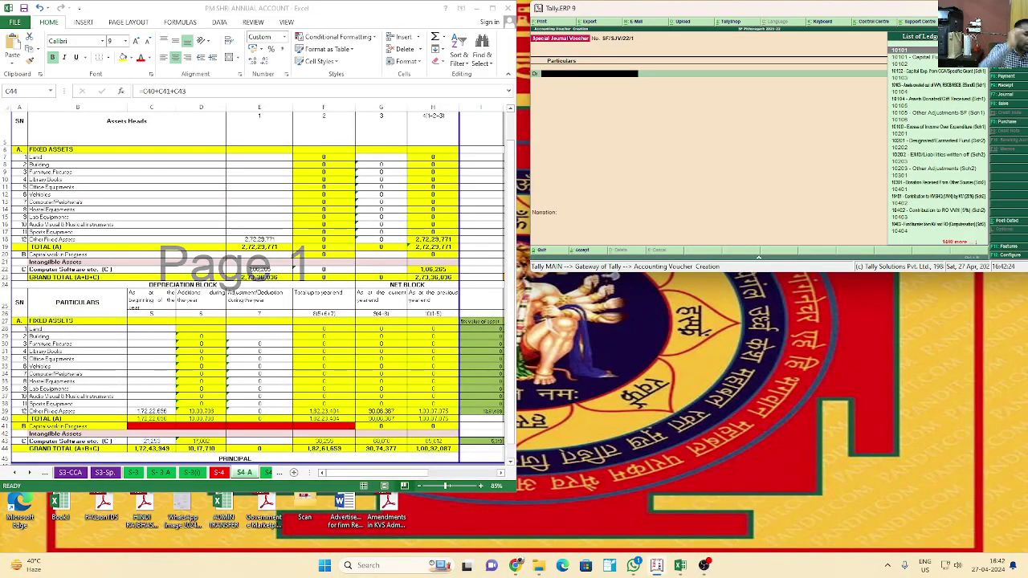
pyautogui.press('F6')
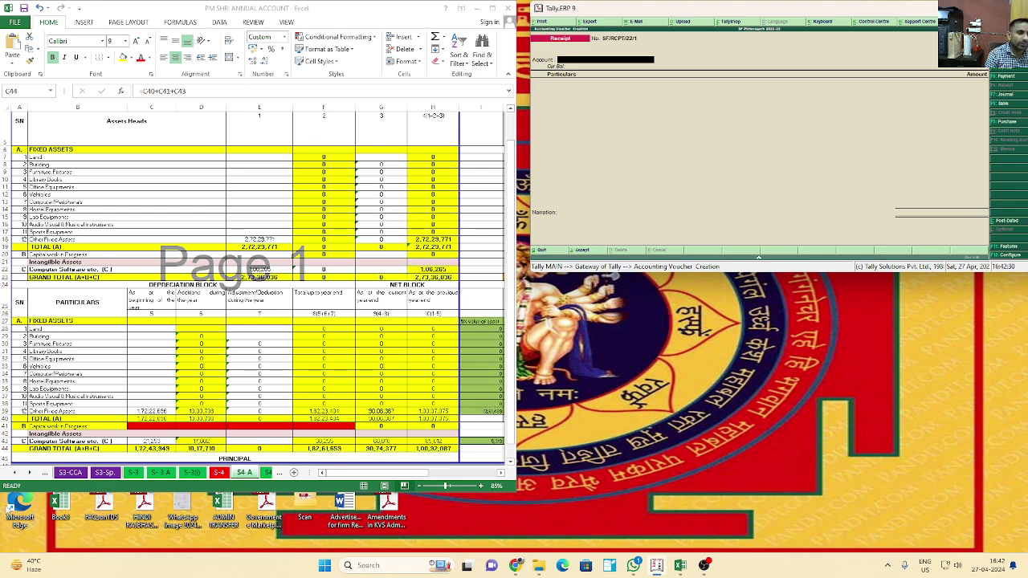
# Step: Go back to the workbook's R&P Specific sheet and locate the PM SHRI amount for other specific grants received
pyautogui.click(13, 472)
pyautogui.click(13, 473)
pyautogui.click(14, 473)
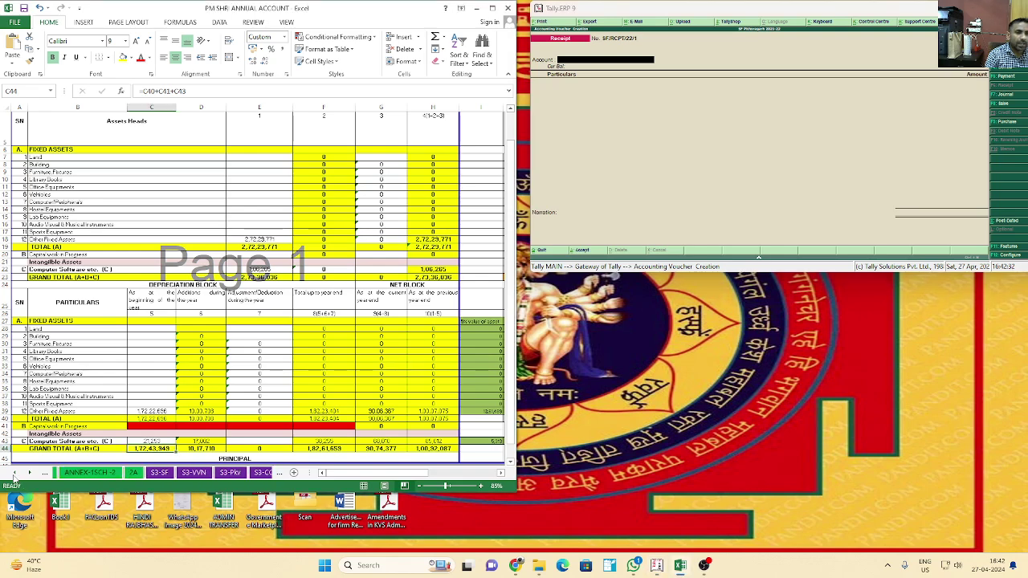
pyautogui.click(13, 473)
pyautogui.click(13, 473)
pyautogui.click(13, 473)
pyautogui.click(13, 473)
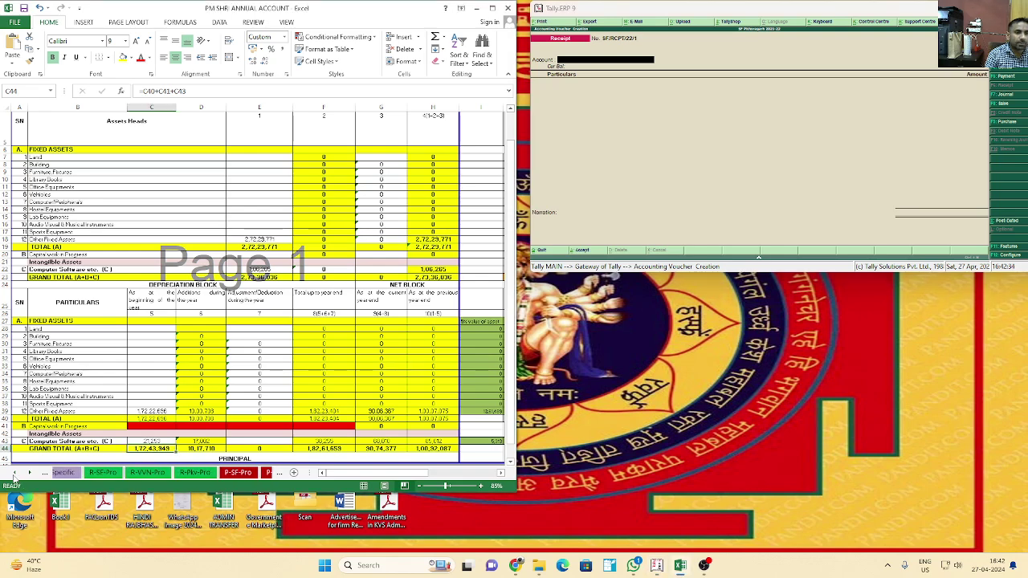
pyautogui.click(13, 473)
pyautogui.click(79, 472)
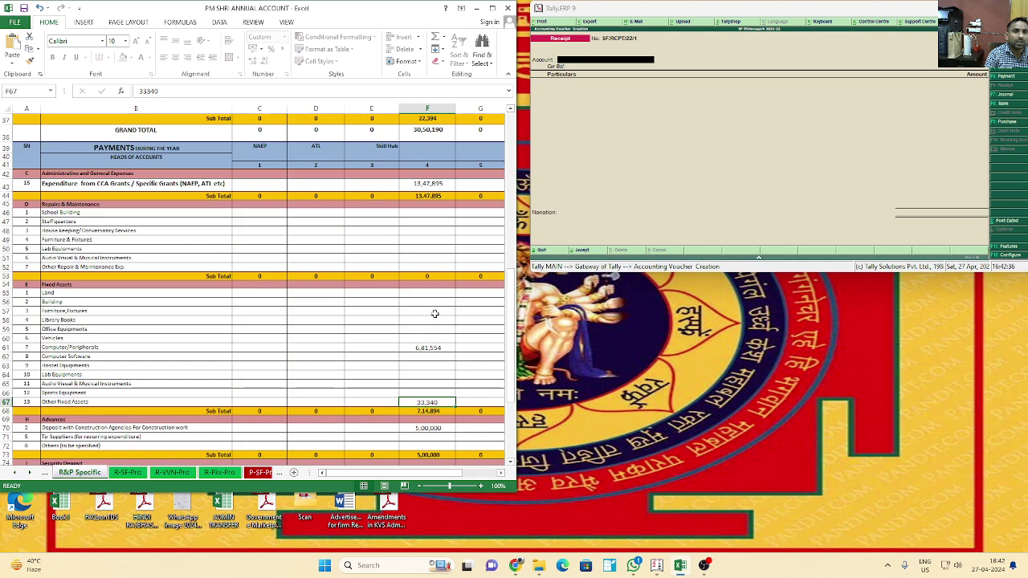
pyautogui.scroll(12, 435, 313)
pyautogui.click(427, 258)
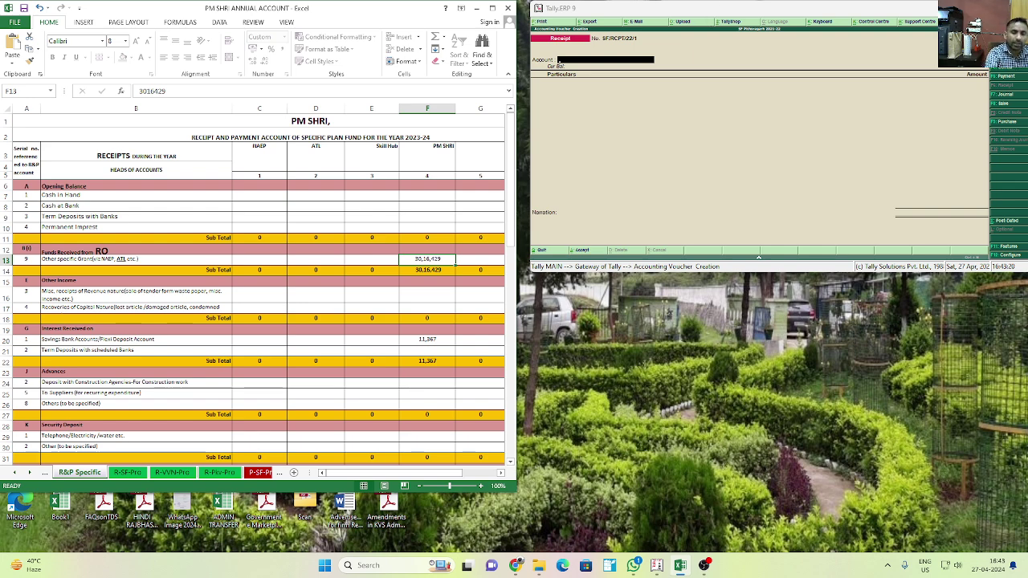
# Step: Set the Tally receipt's account to 22311 - State bank of India and filter the particulars ledgers by NAEP
pyautogui.write('5')
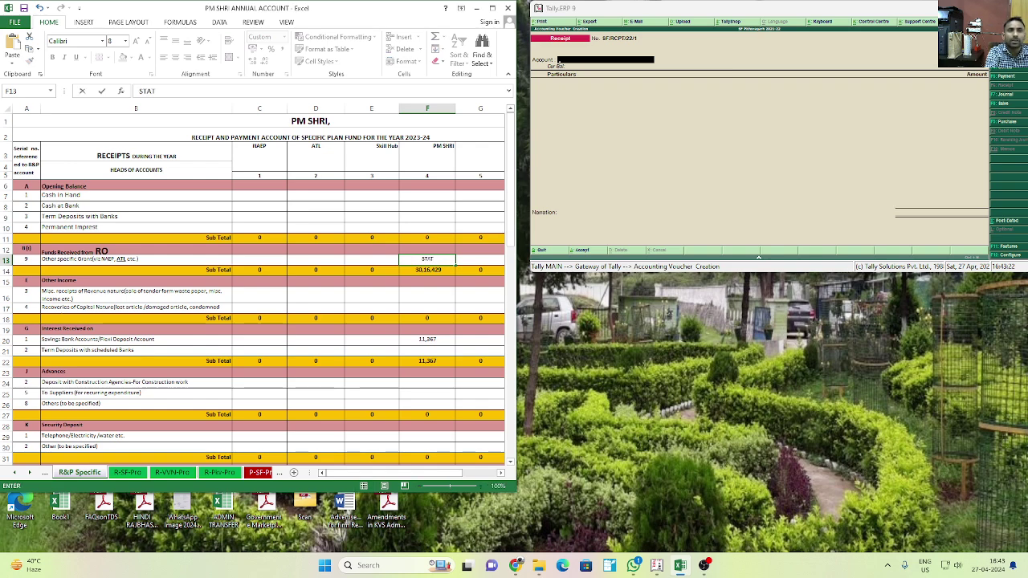
pyautogui.press('Escape')
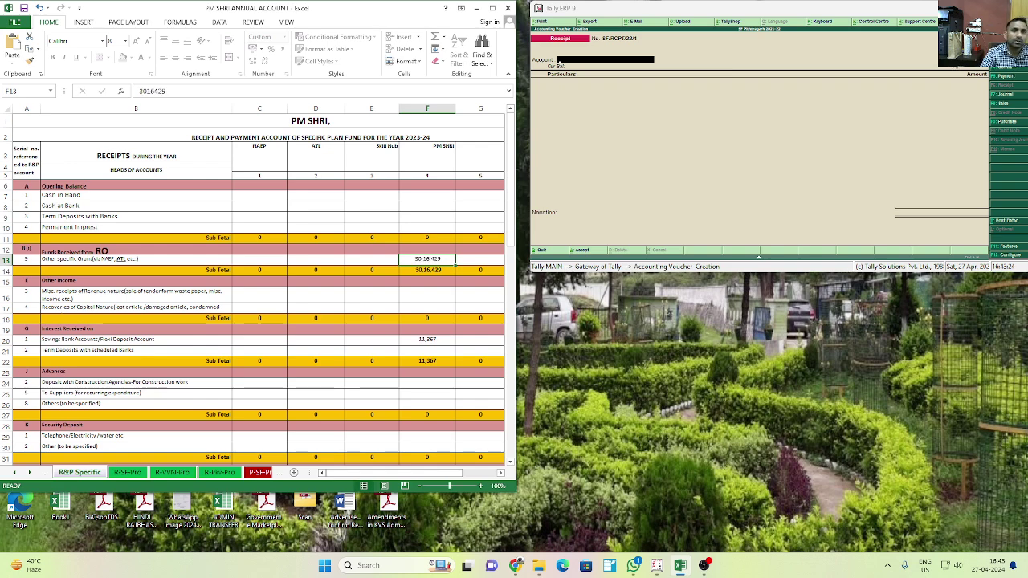
pyautogui.click(640, 65)
pyautogui.write('STATE')
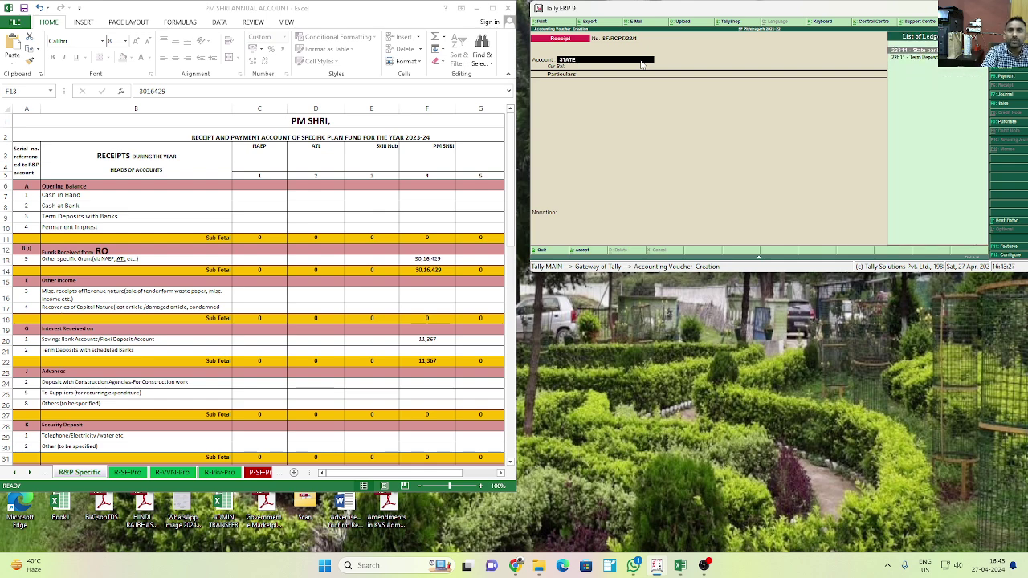
pyautogui.press('Return')
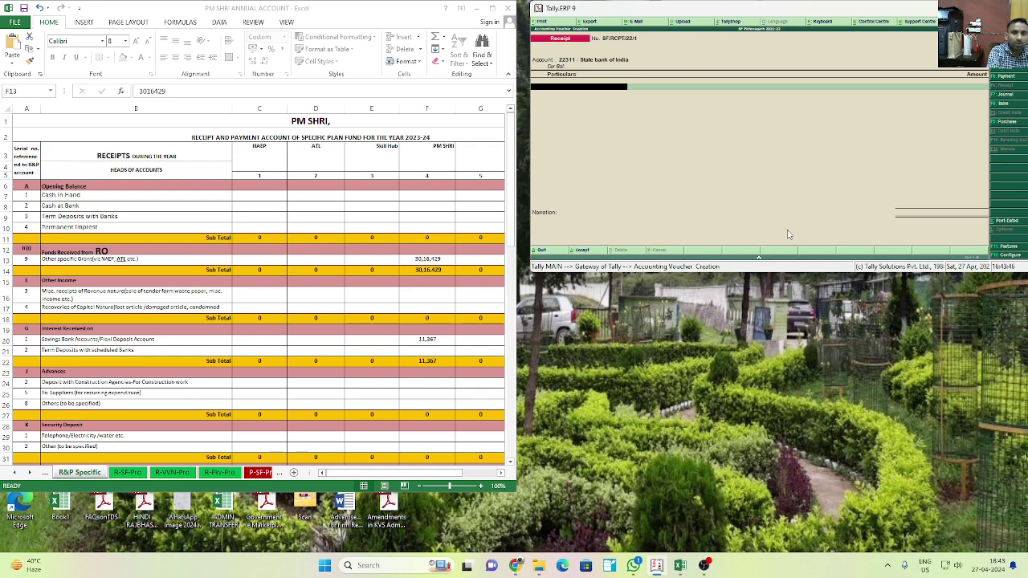
pyautogui.write('NAEP')
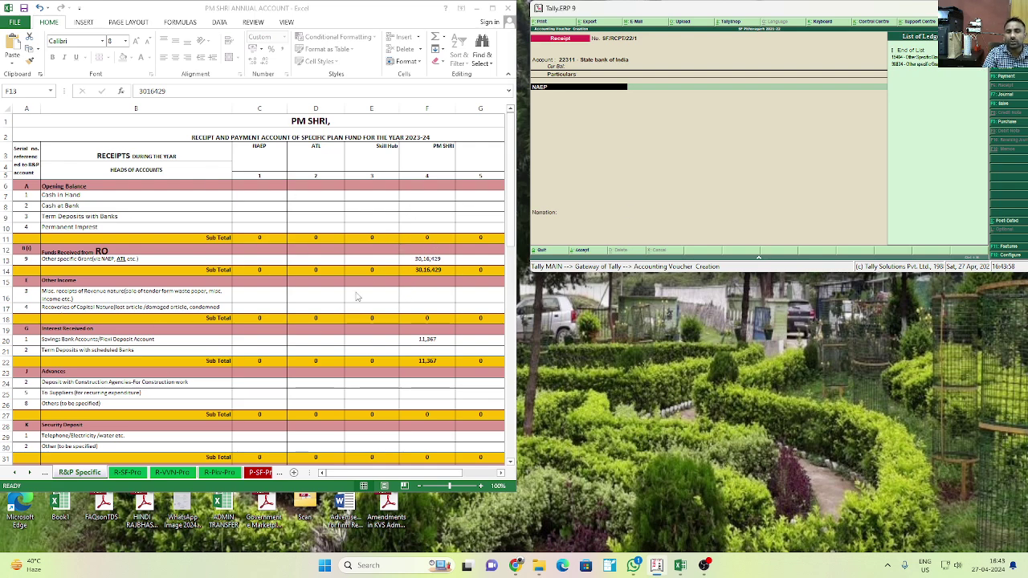
# Step: Go through the workbook's schedules to the S-3 A sheet of unutilised grants
pyautogui.click(278, 479)
pyautogui.click(278, 479)
pyautogui.click(278, 479)
pyautogui.click(278, 479)
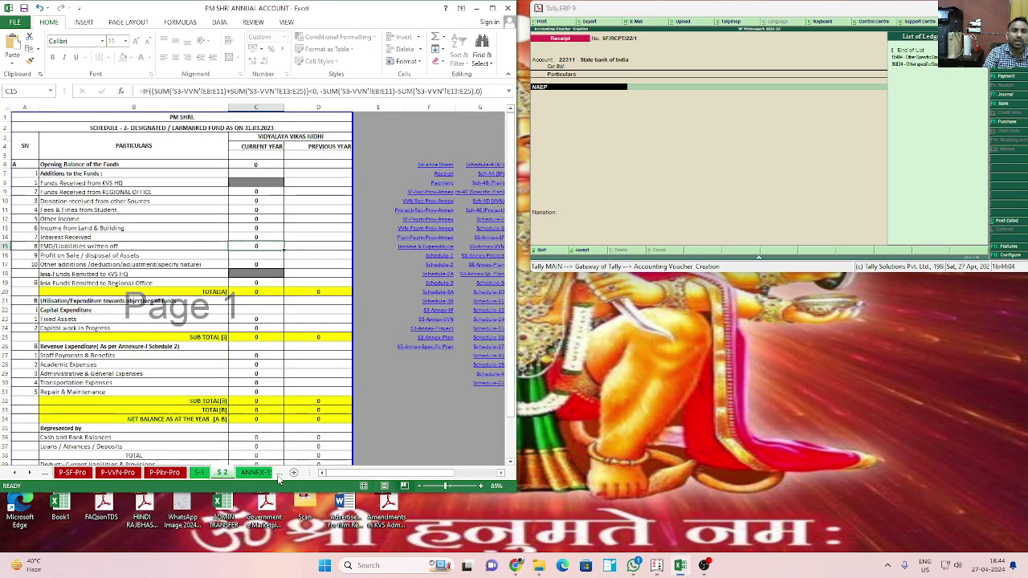
pyautogui.click(278, 479)
pyautogui.click(277, 480)
pyautogui.click(279, 476)
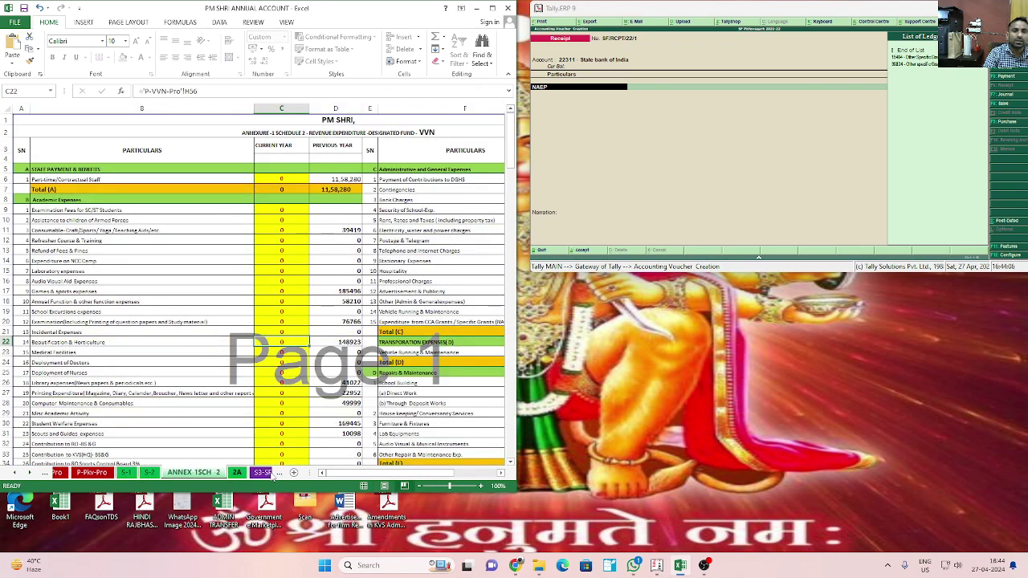
pyautogui.click(278, 475)
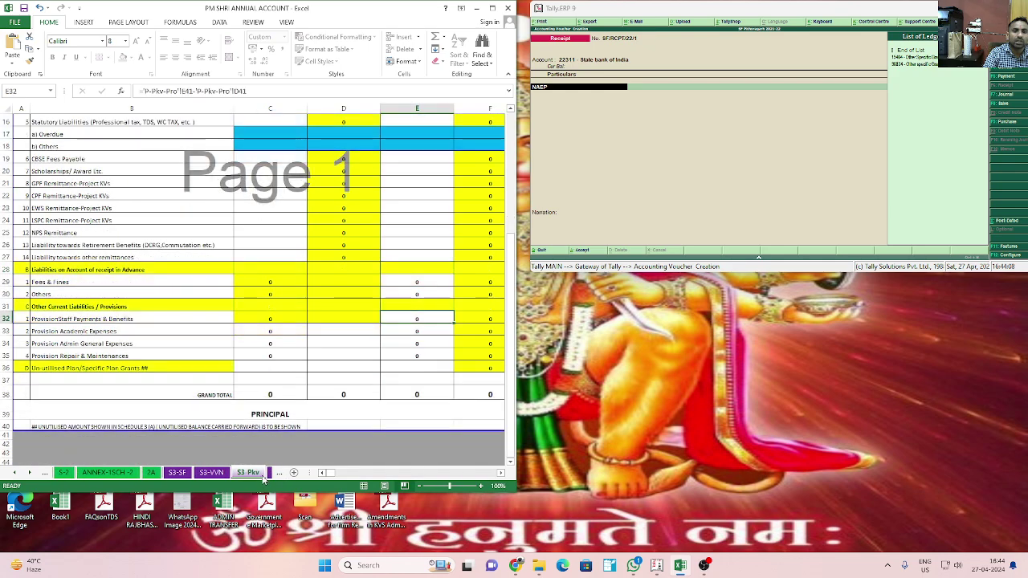
pyautogui.click(278, 475)
pyautogui.click(278, 476)
pyautogui.click(277, 476)
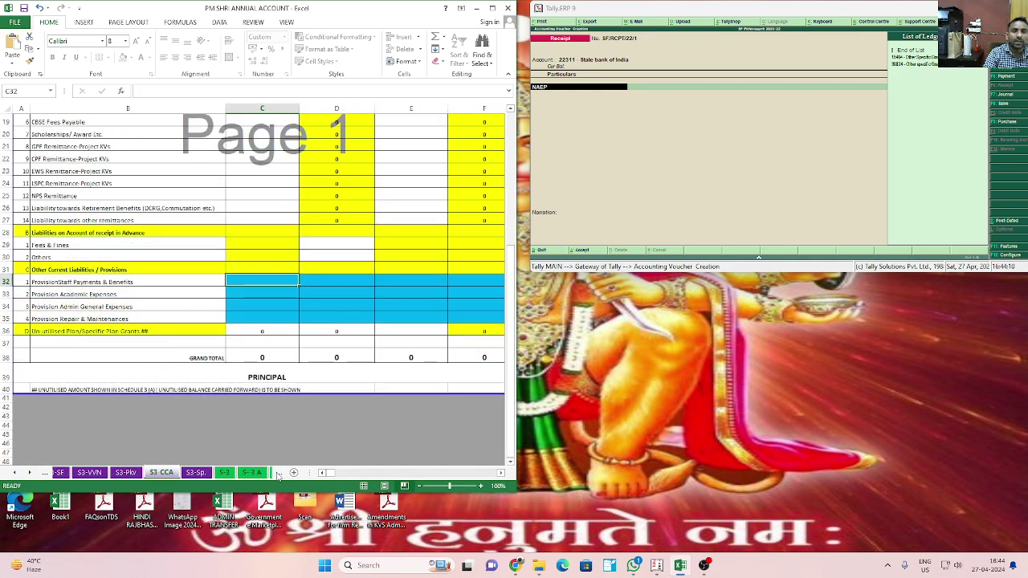
pyautogui.click(278, 476)
# Step: Examine the grant, internal receipts, expenditure, fixed assets, deposit and unutilised balance in column 5 of Schedule 3 (A)
pyautogui.scroll(-2, 420, 330)
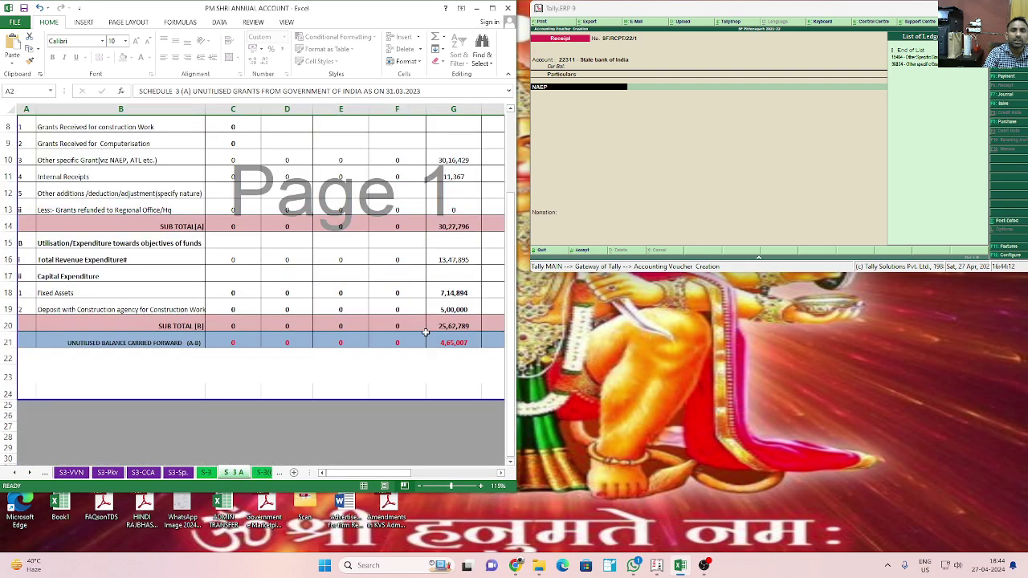
pyautogui.moveTo(375, 472); pyautogui.dragTo(397, 476)
pyautogui.scroll(2, 310, 378)
pyautogui.click(258, 263)
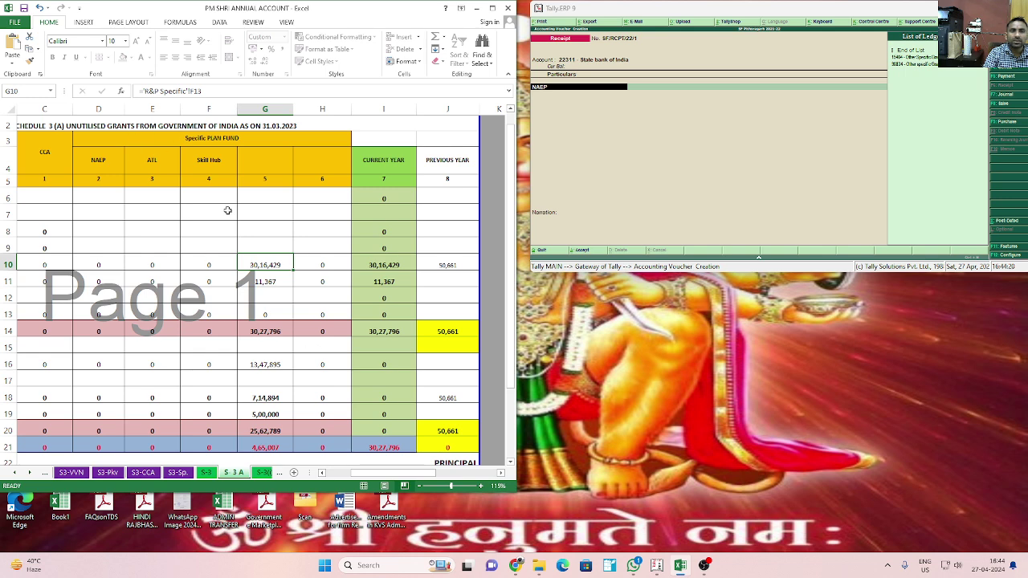
pyautogui.click(267, 286)
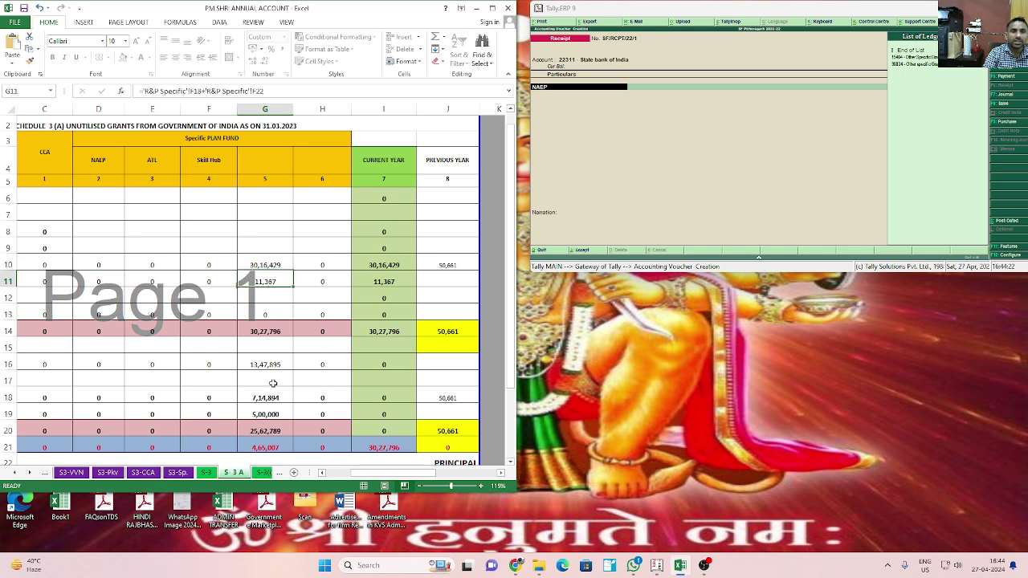
pyautogui.click(263, 360)
pyautogui.moveTo(276, 398); pyautogui.dragTo(276, 414)
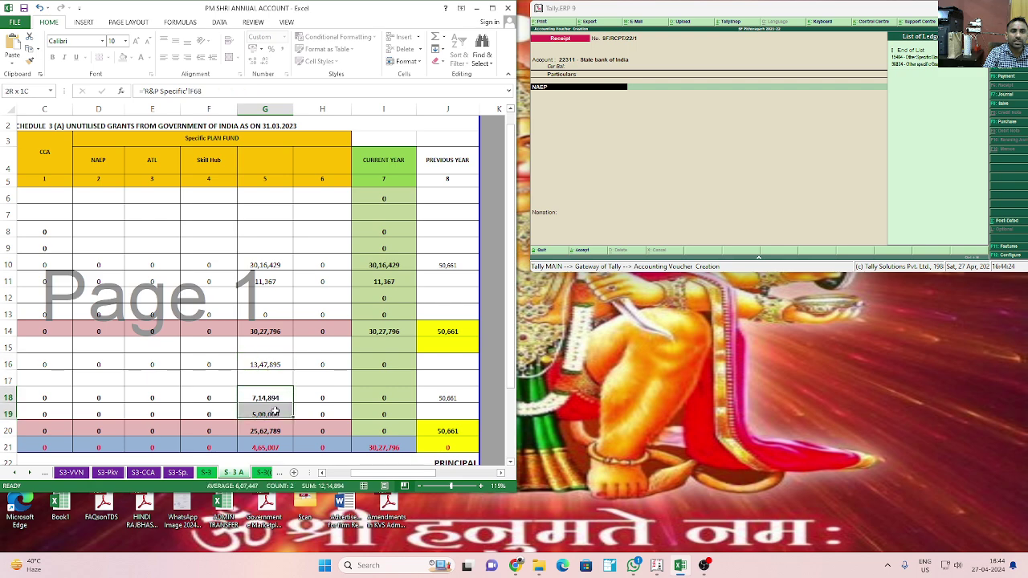
pyautogui.click(273, 445)
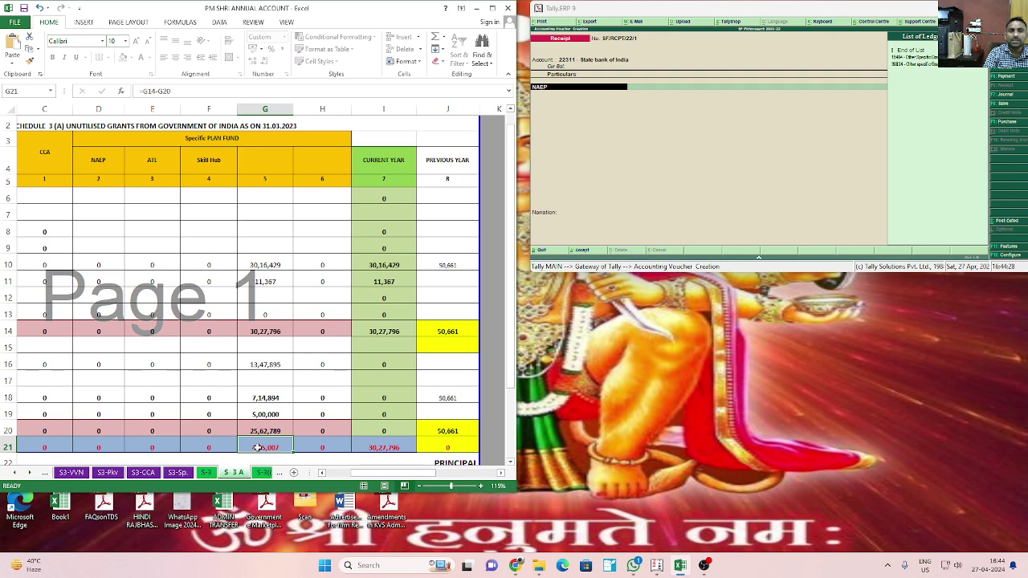
pyautogui.click(339, 477)
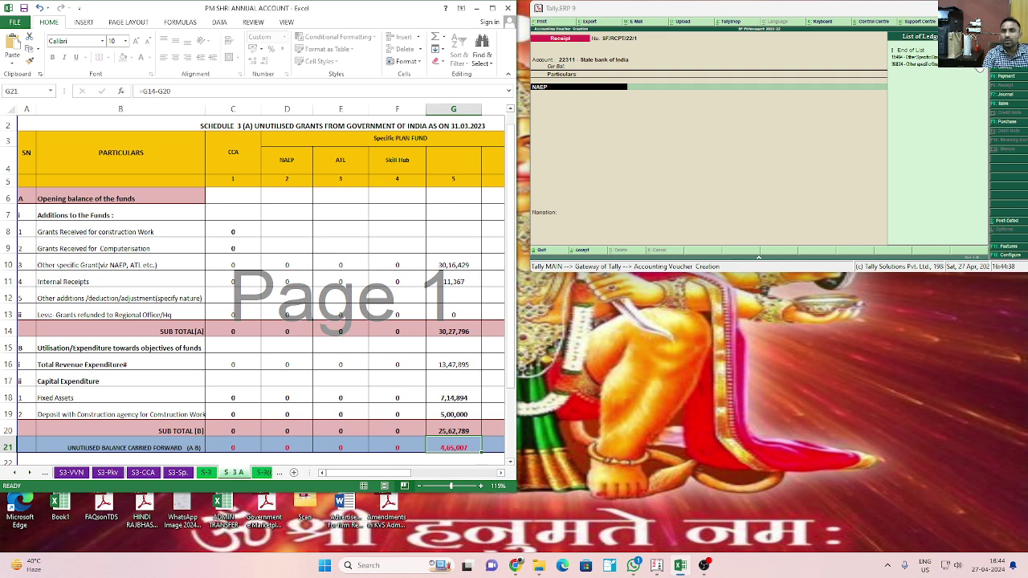
# Step: Choose the Schedule 3A Other Specific Grant (NAEP, ATL etc) ledger in Tally's receipt and enter the amount 3016429
pyautogui.click(916, 57)
pyautogui.press('Return')
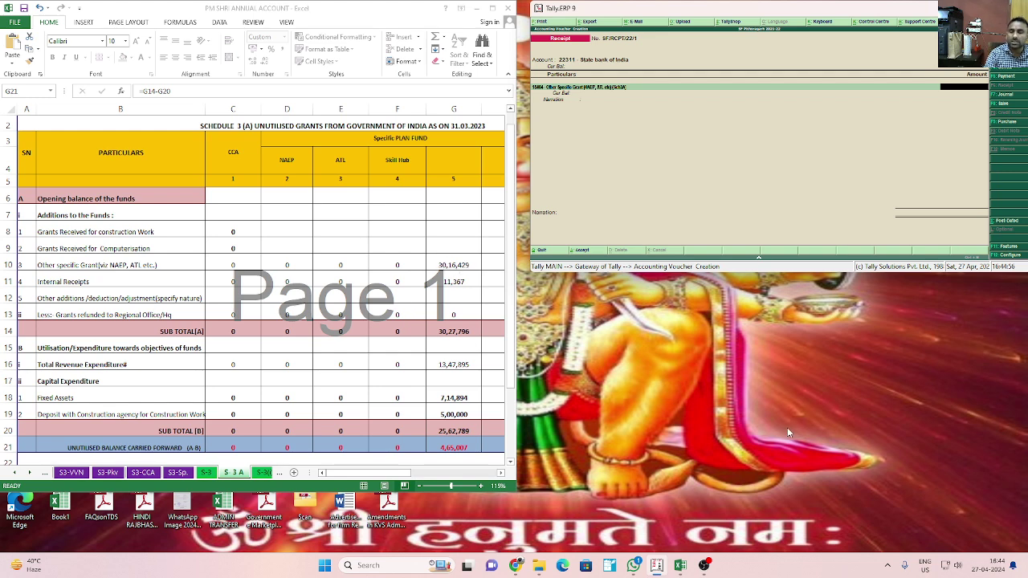
pyautogui.write('16429')
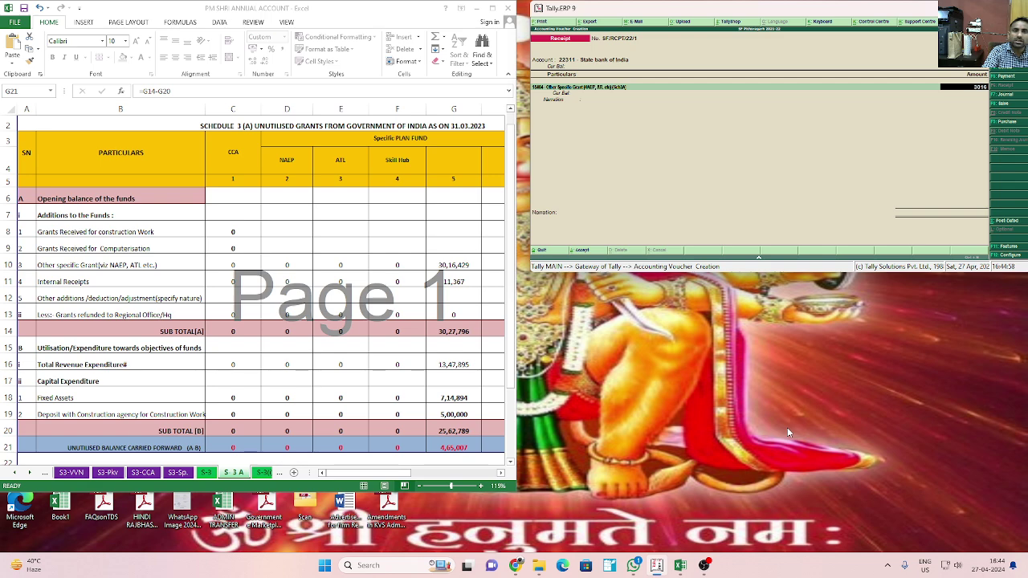
pyautogui.press('Return')
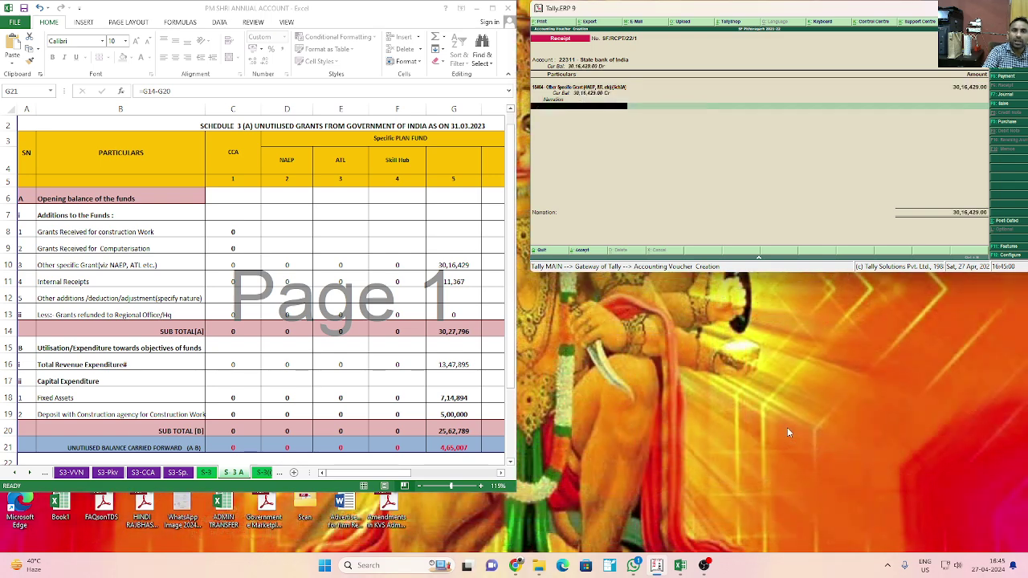
# Step: Finish the particulars and complete the receipt's bank allocation as Cheque/DD dated 31-Mar-2023
pyautogui.press('Return')
pyautogui.press('Return')
pyautogui.press('Return')
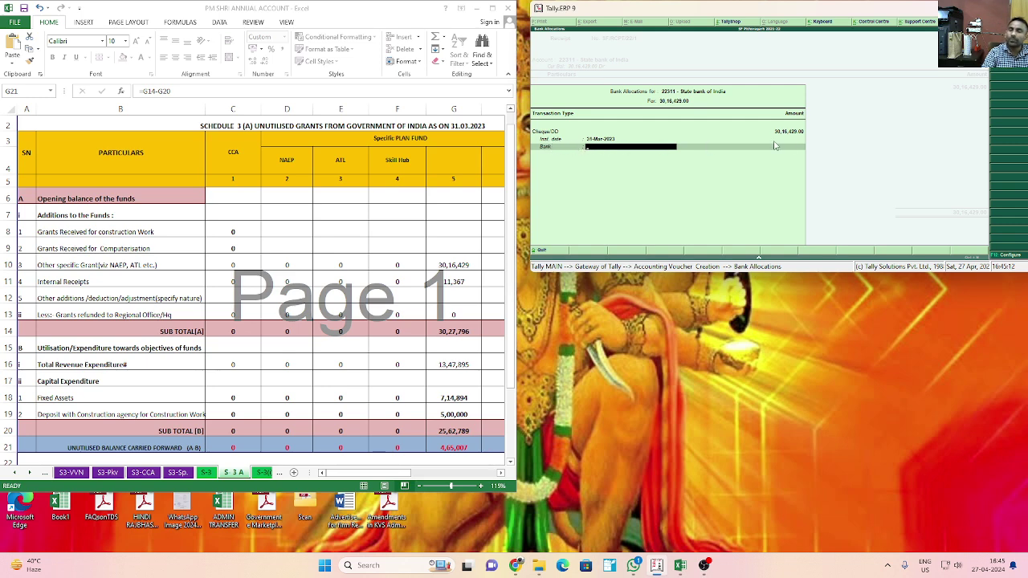
pyautogui.write('S')
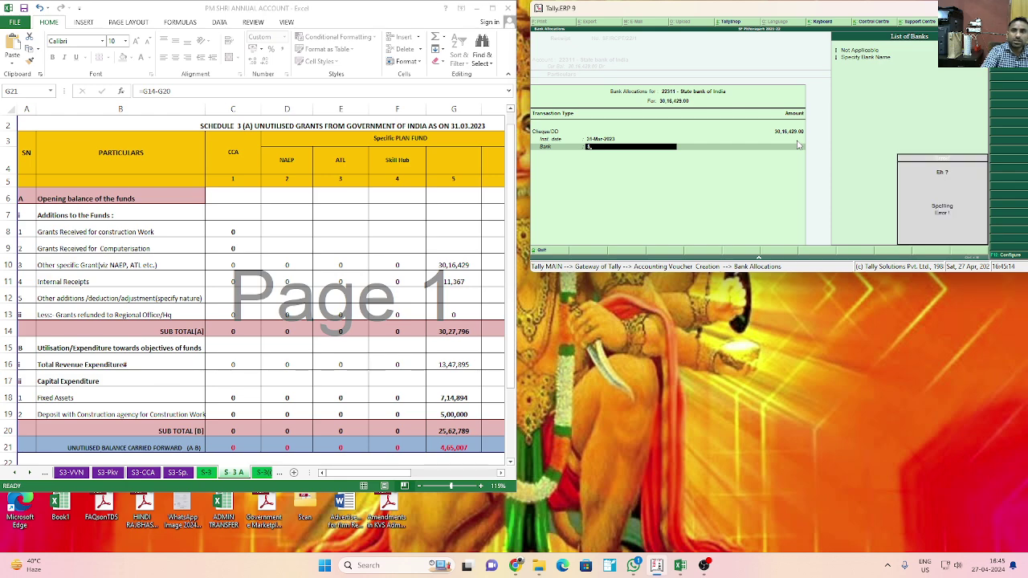
pyautogui.press('Return')
pyautogui.press('Return')
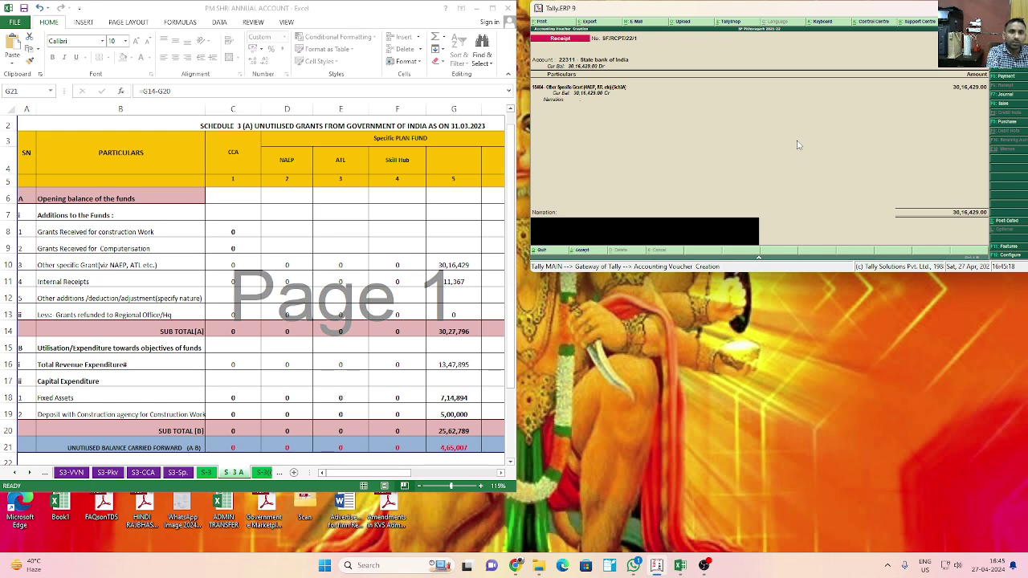
# Step: Add the narration "GRANT RECEIVED FROM KVS HQ UNDER PM SHRI SCHEME" and save the receipt voucher
pyautogui.write('GRANT')
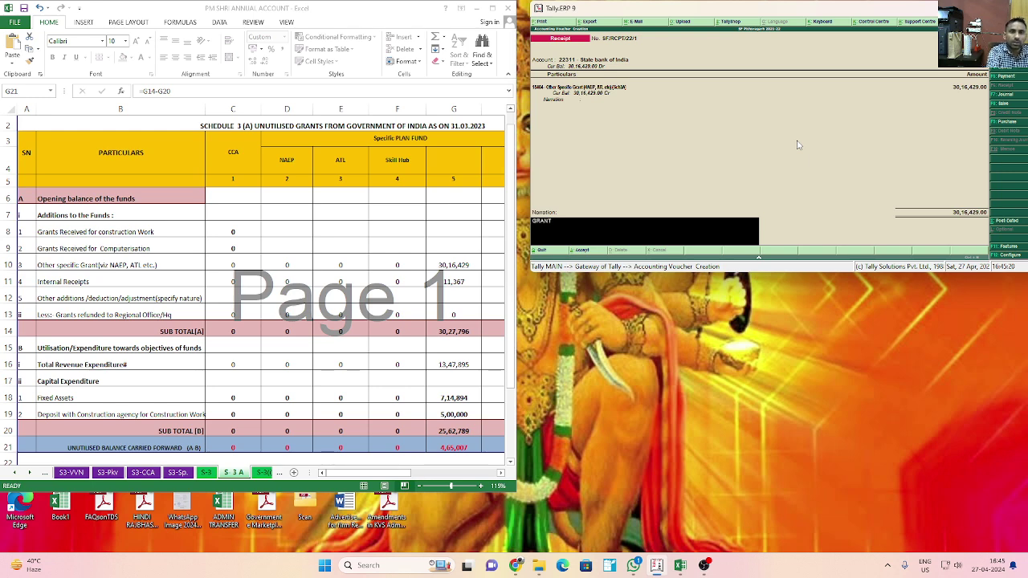
pyautogui.write(' RECEIVED F')
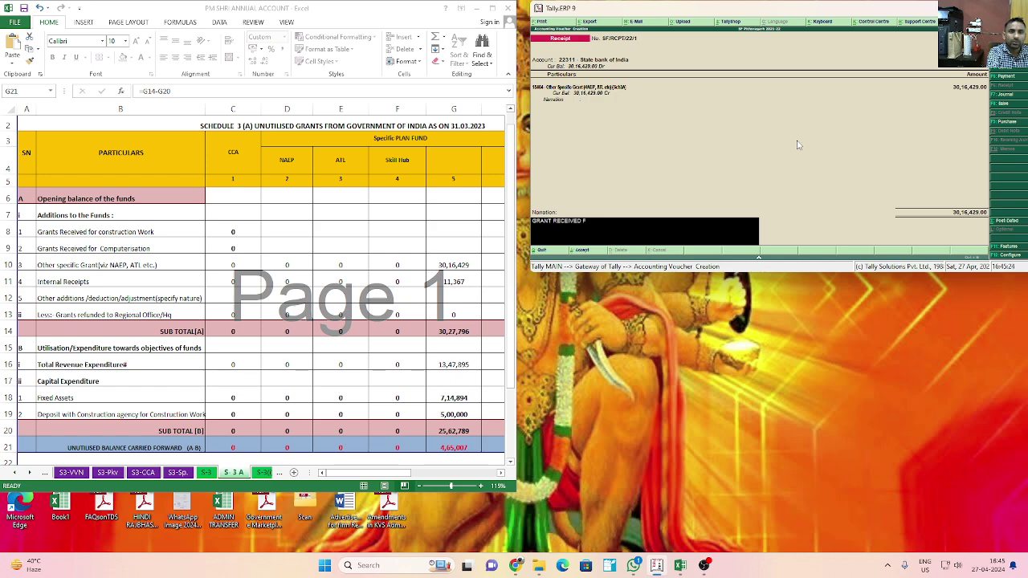
pyautogui.write('ROM KVS HQ FOR P')
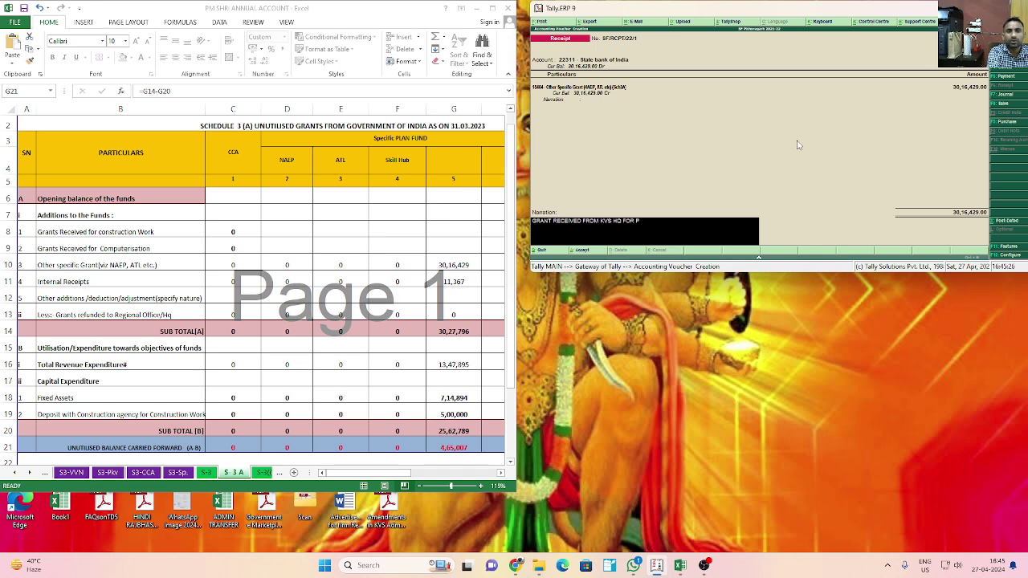
pyautogui.write(' UNDER PM SHRI SCHEME.')
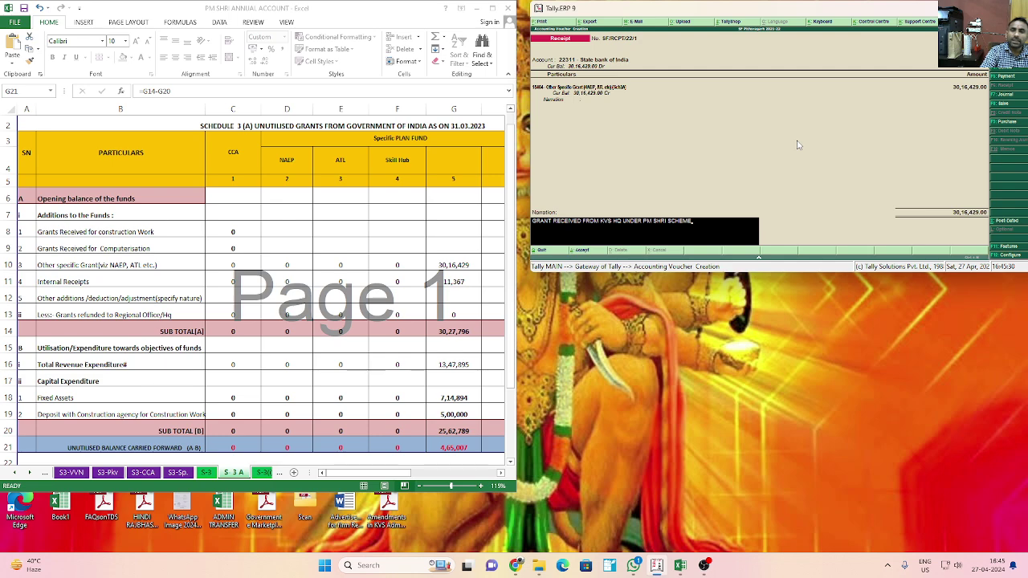
pyautogui.press('Return')
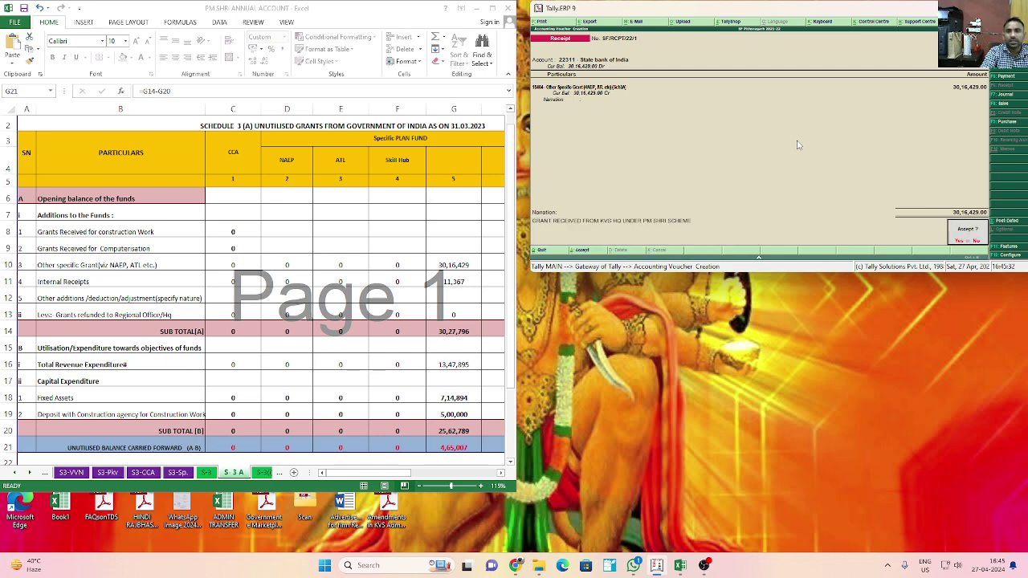
pyautogui.press('Return')
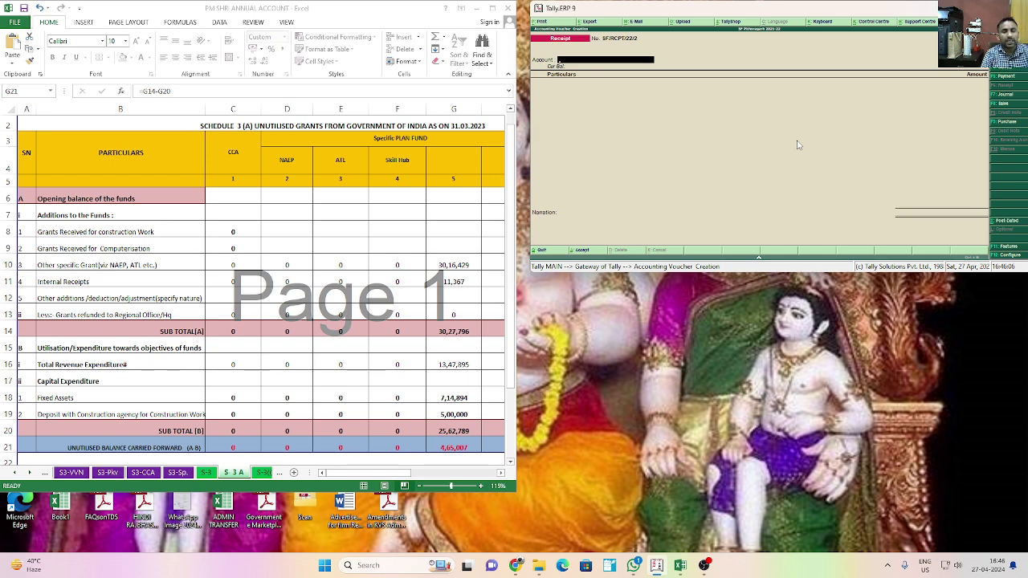
# Step: Start a journal voucher and debit the Other Specific Grant (NAEP, ATL etc) (Sch3A) ledger with 3016429
pyautogui.press('F7')
pyautogui.press('Return')
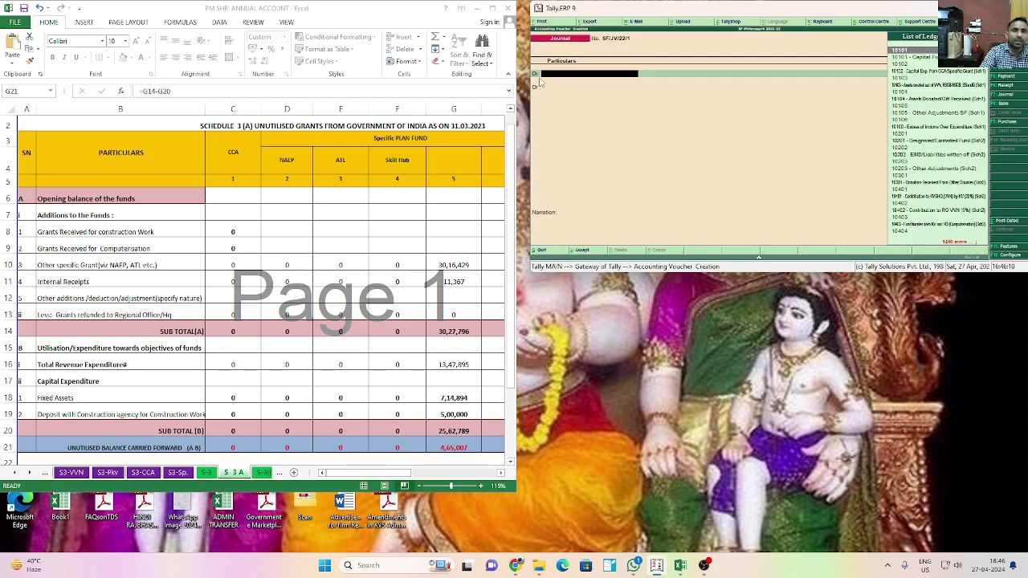
pyautogui.write('NAEP')
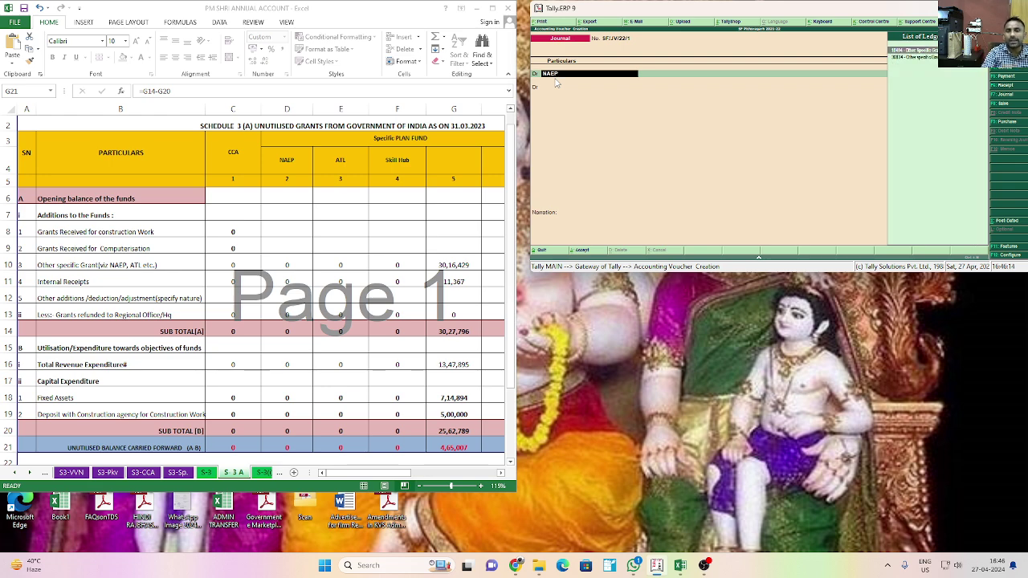
pyautogui.press('Return')
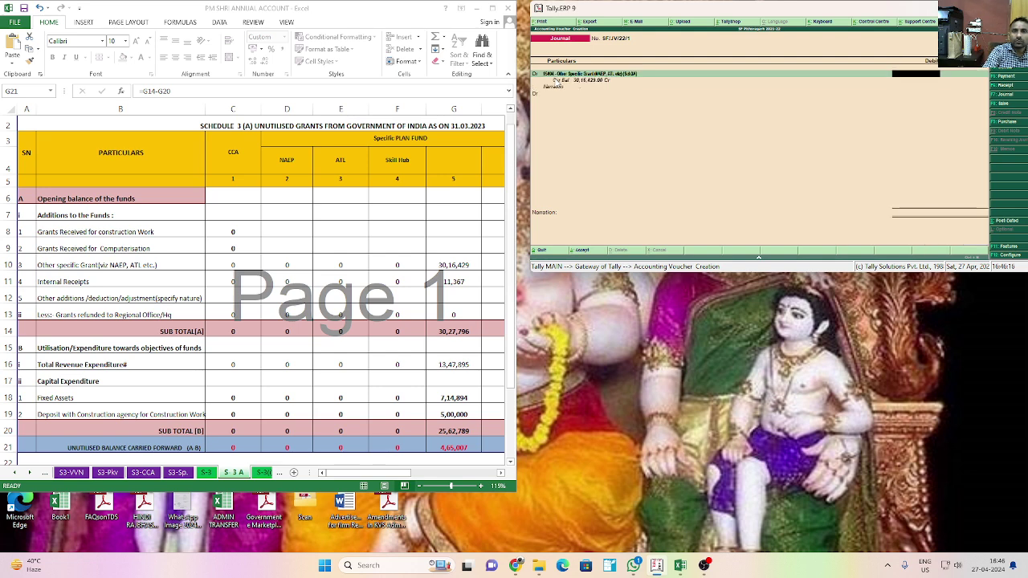
pyautogui.write('3016429')
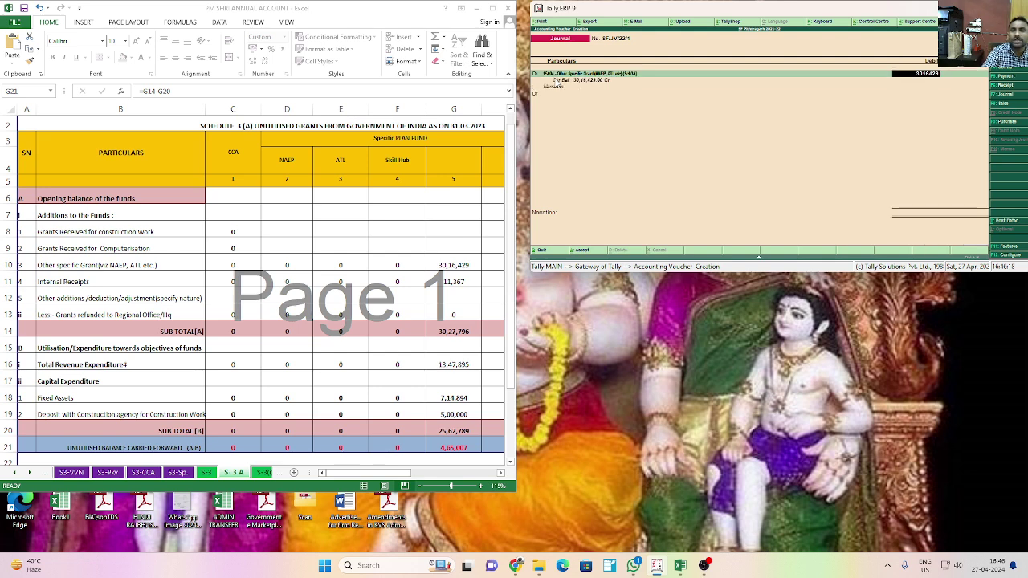
pyautogui.press('Return')
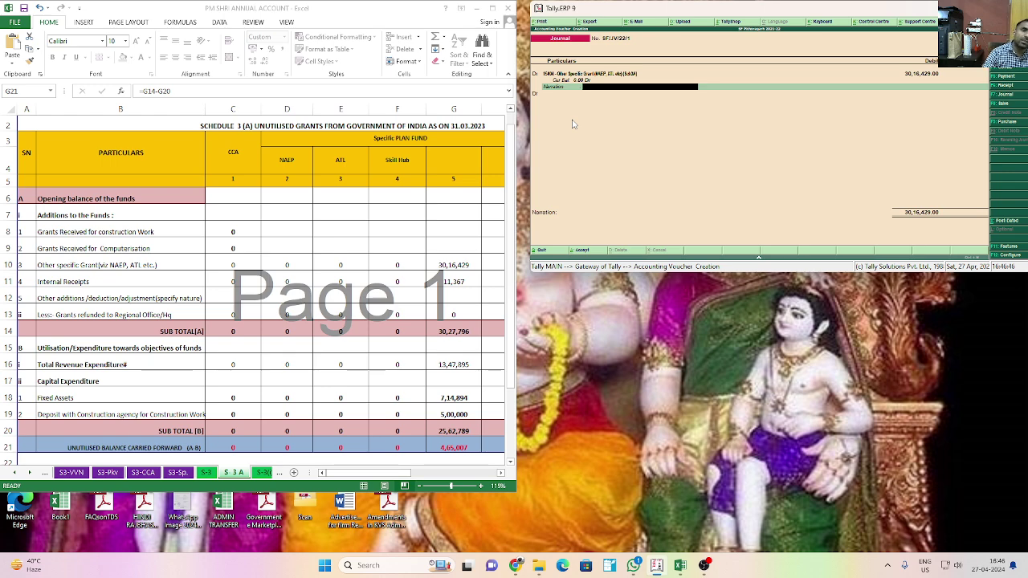
pyautogui.press('Return')
# Step: Credit the Unutilised CCA/Specific Grants (Sch3A) ledger with 30,16,429.00 in the journal
pyautogui.press('Return')
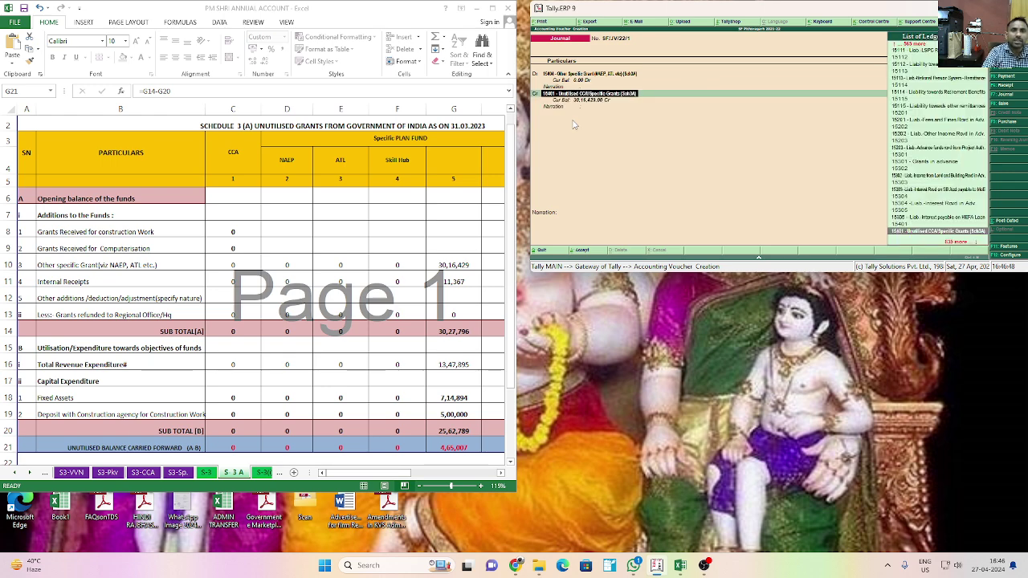
pyautogui.write('UNUT')
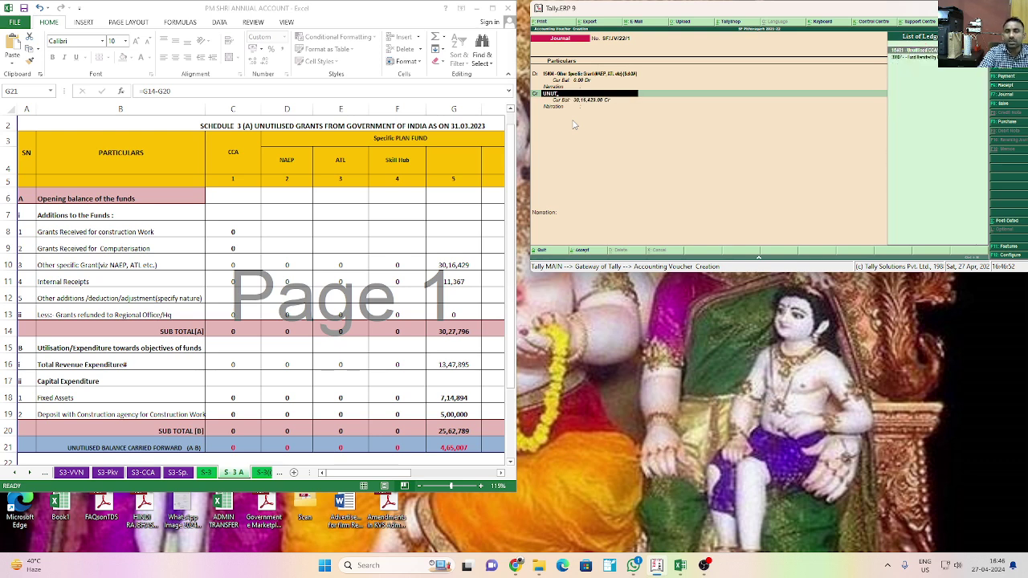
pyautogui.press('Return')
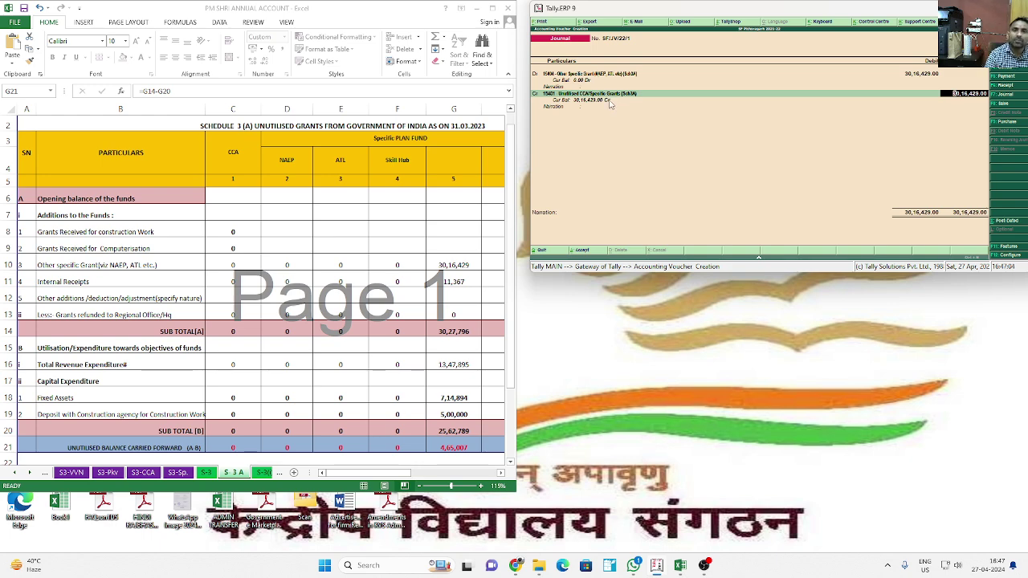
# Step: Check the unutilised balance row of Schedule 3 (A) in Excel, return to Tally and save the journal voucher with a blank narration
pyautogui.click(453, 447)
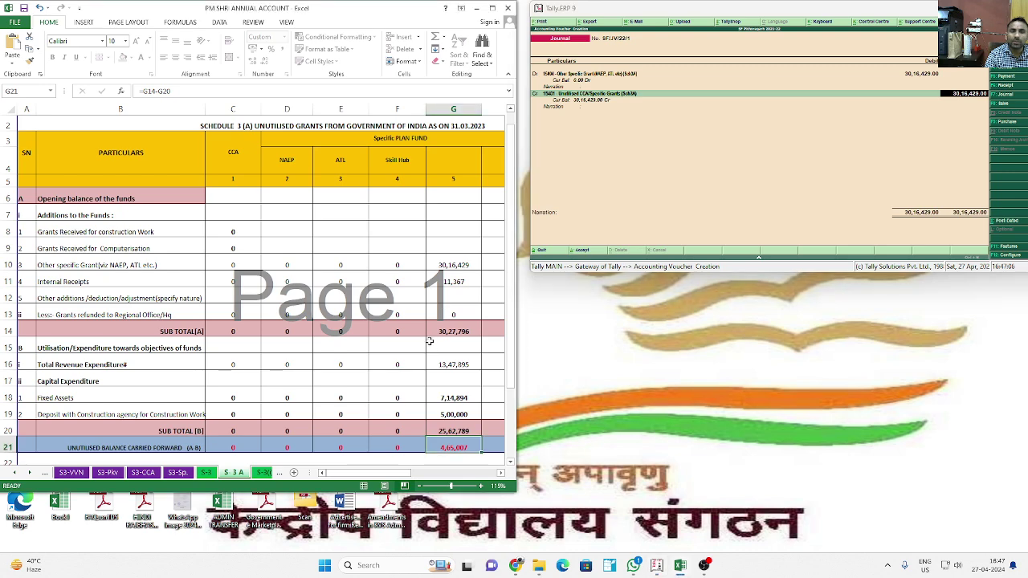
pyautogui.scroll(-1, 183, 398)
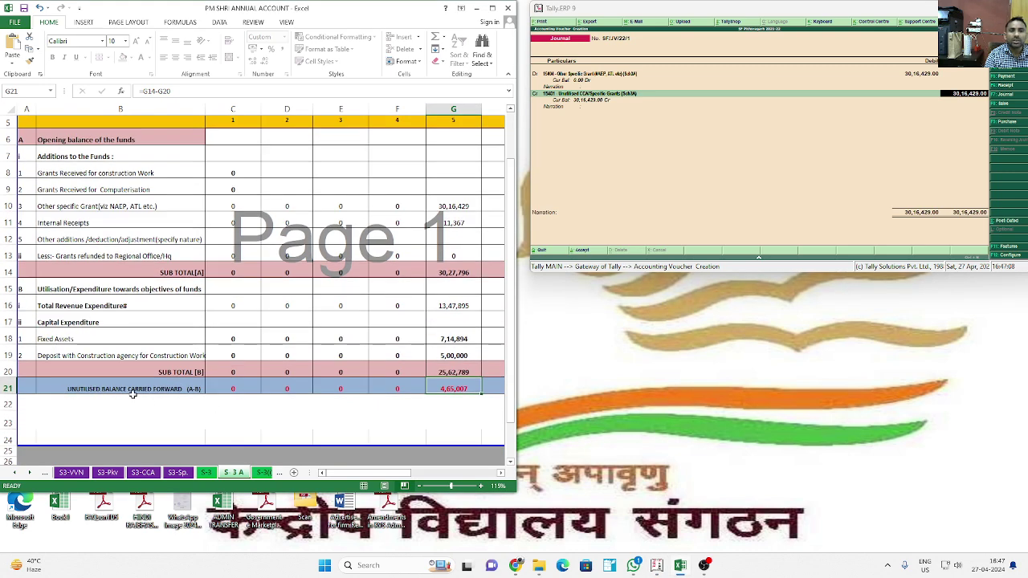
pyautogui.scroll(2, 379, 290)
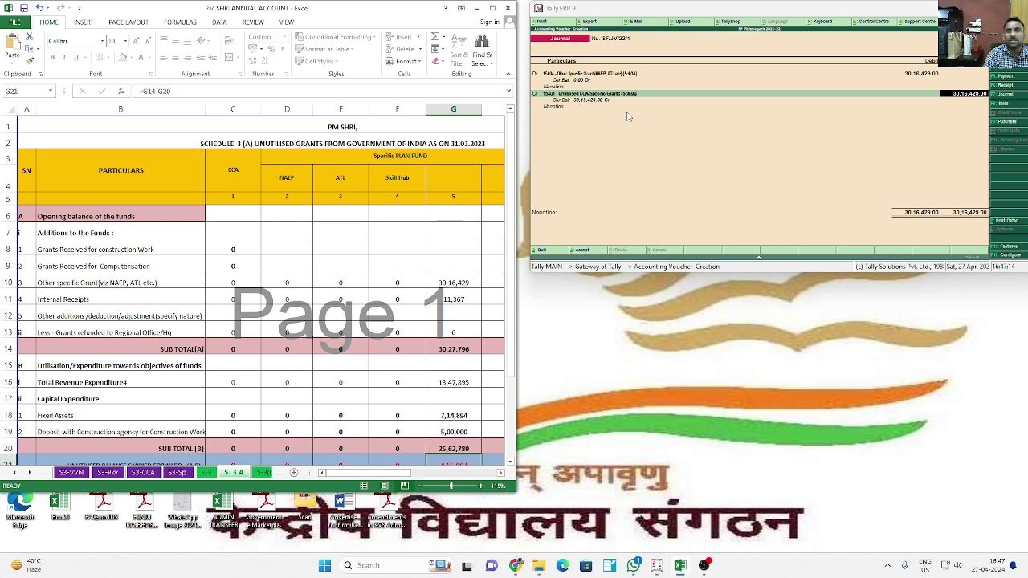
pyautogui.press('Return')
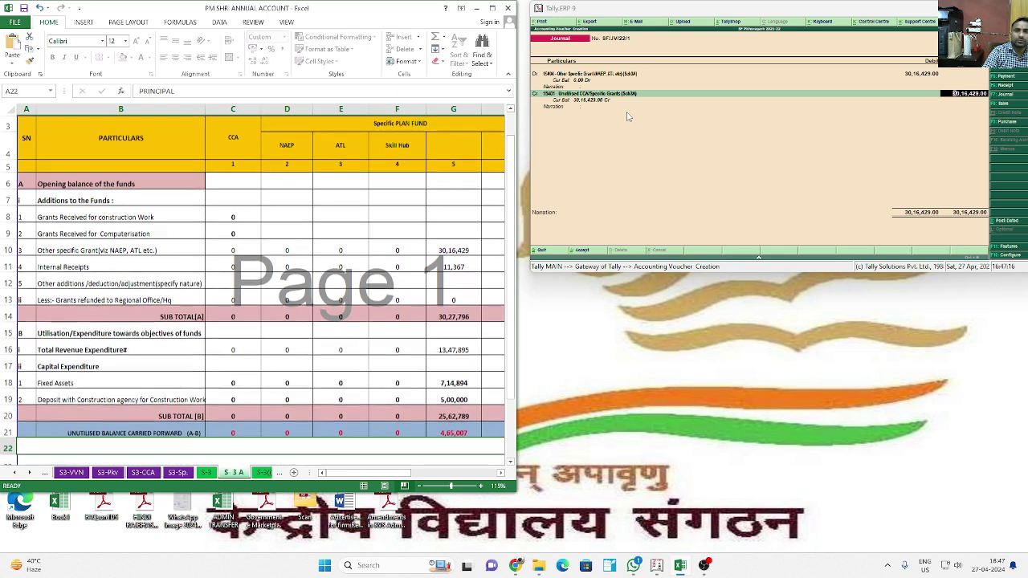
pyautogui.click(642, 95)
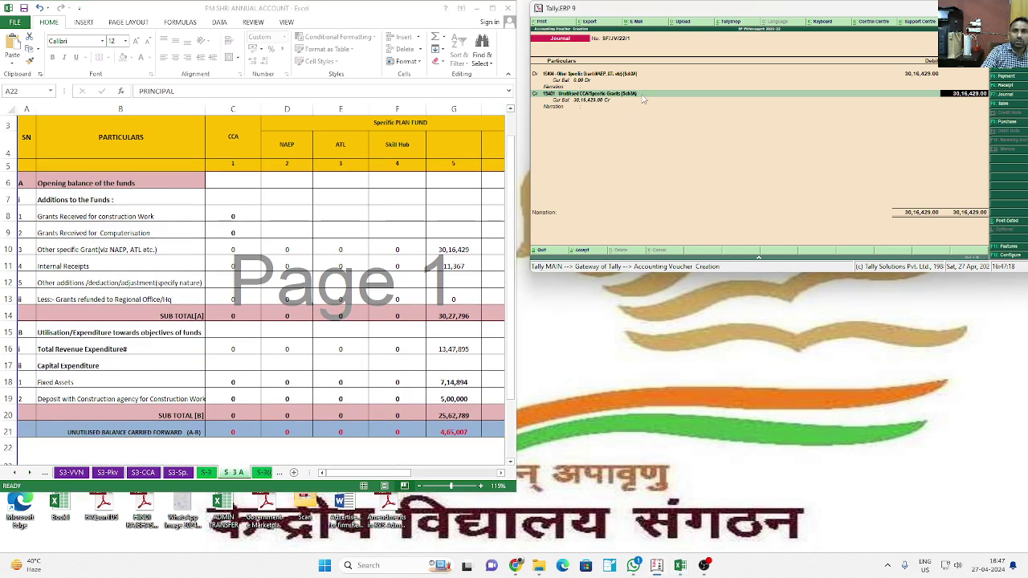
pyautogui.press('Return')
pyautogui.press('Return')
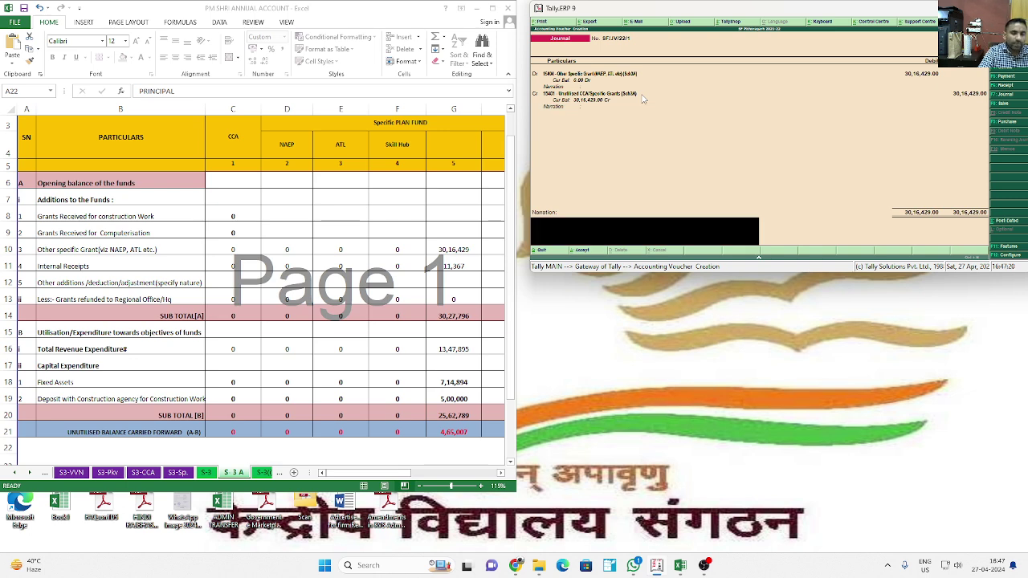
pyautogui.press('Return')
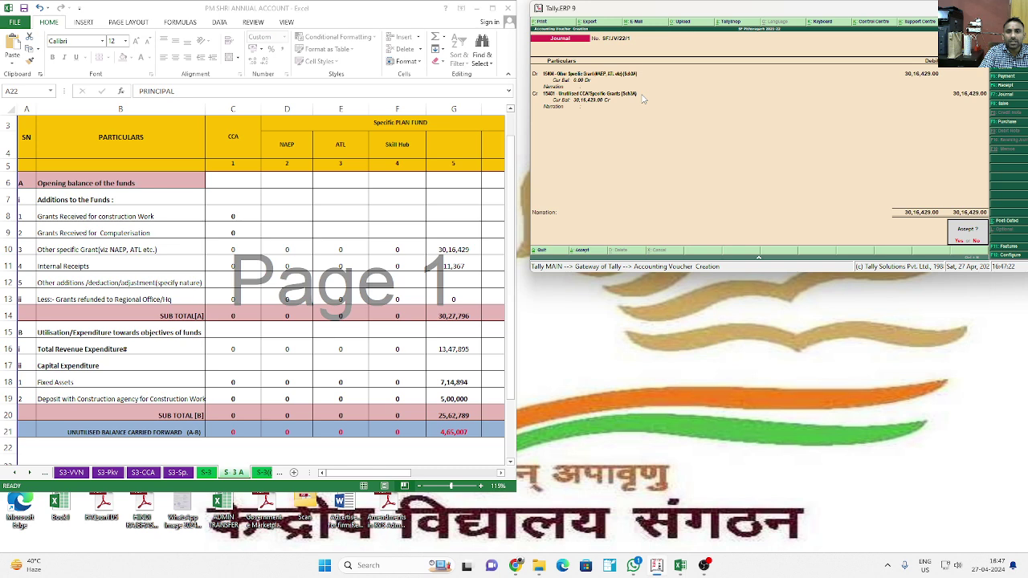
pyautogui.press('Return')
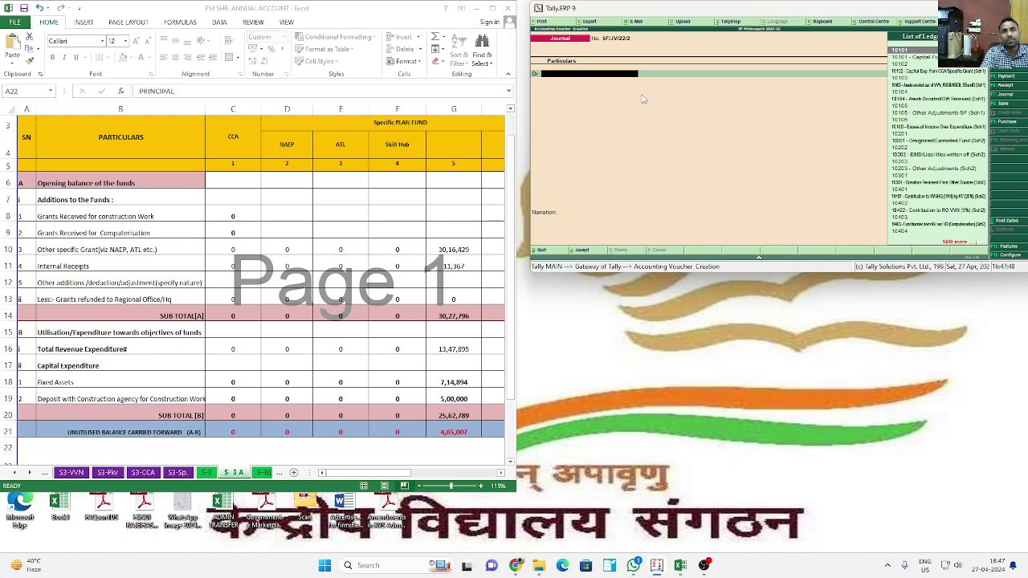
# Step: Start a payment voucher with State bank of India as its account
pyautogui.press('F5')
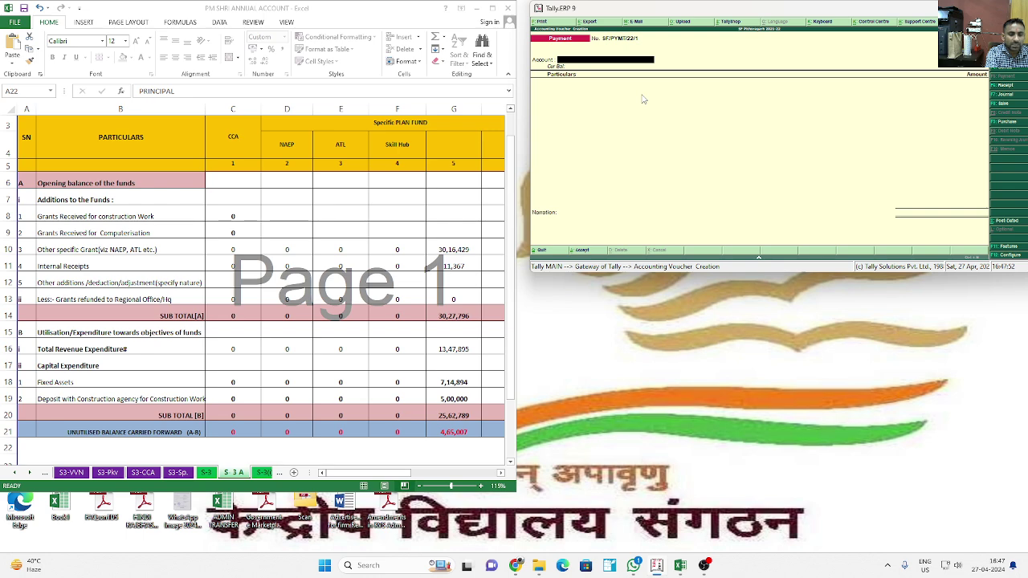
pyautogui.write('STATE')
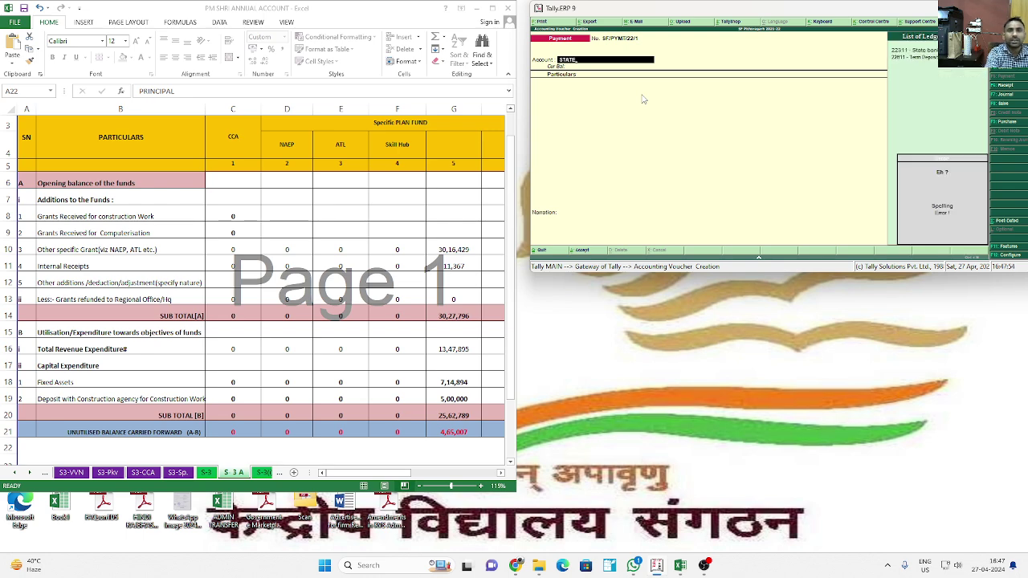
pyautogui.press('Return')
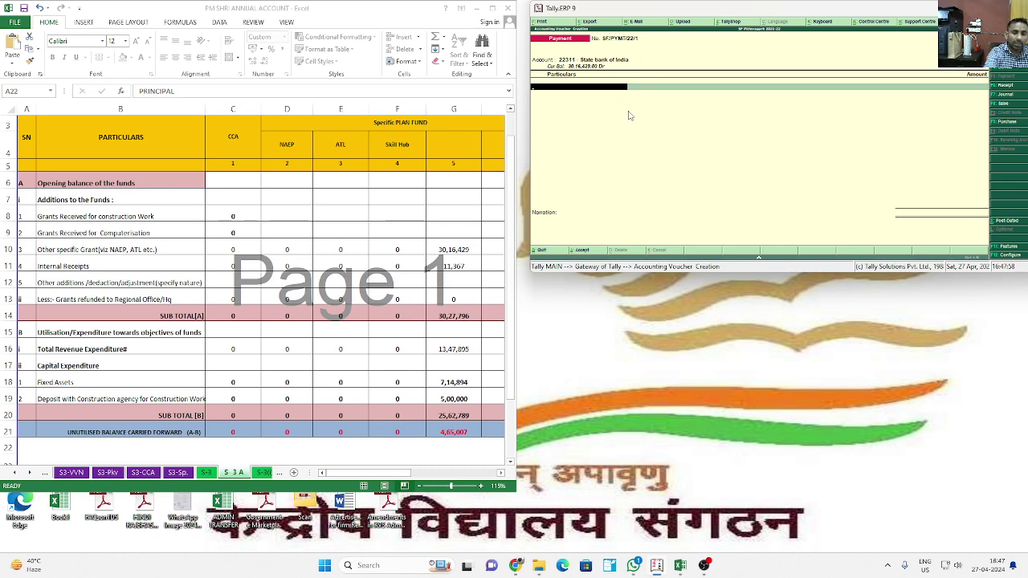
# Step: Choose the construction agency deposit ledger for construction work (CCA) as the payment's particulars, enter 500000 and finish the entries
pyautogui.write('CO')
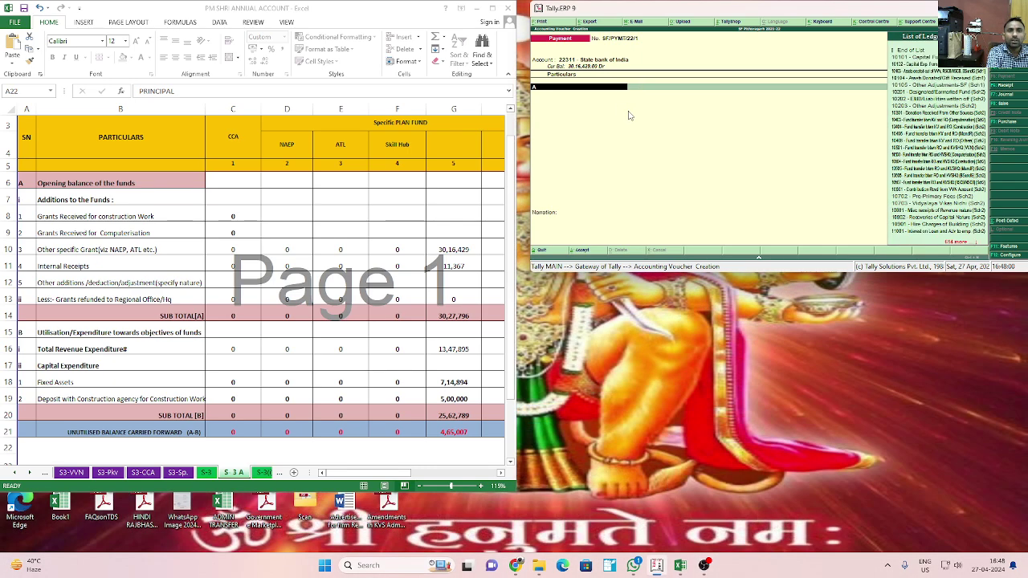
pyautogui.write('NSTRU')
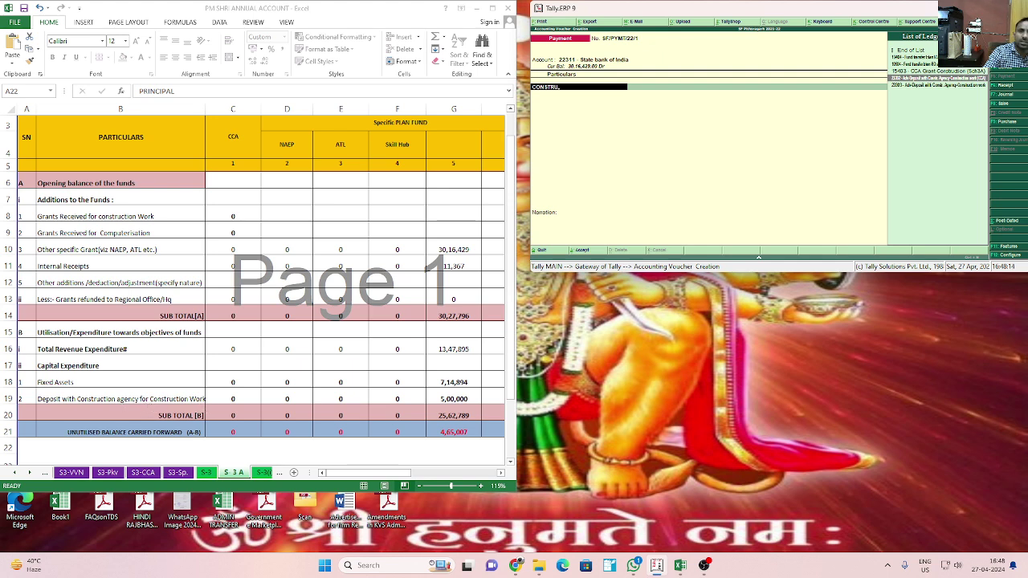
pyautogui.click(933, 86)
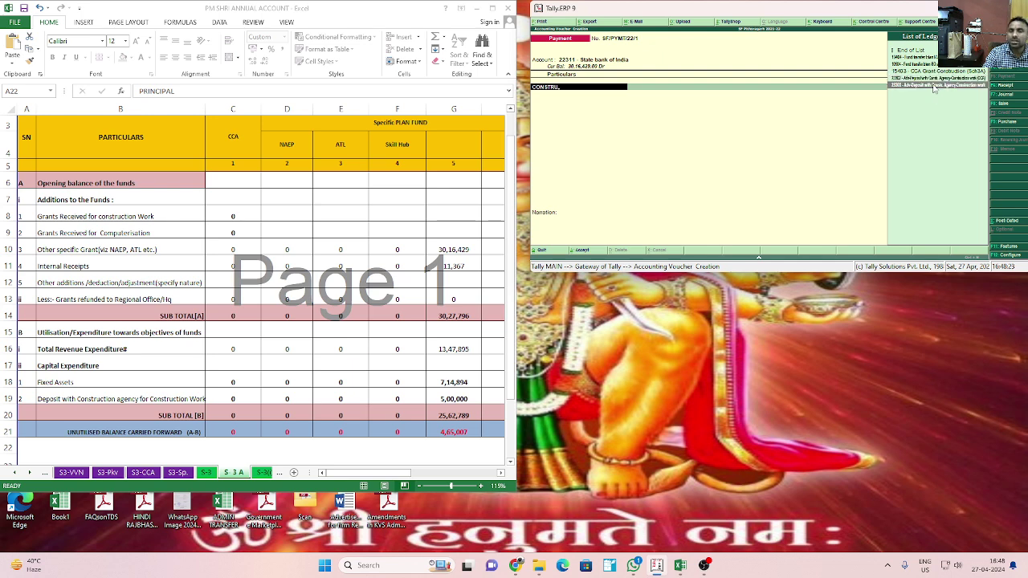
pyautogui.click(901, 78)
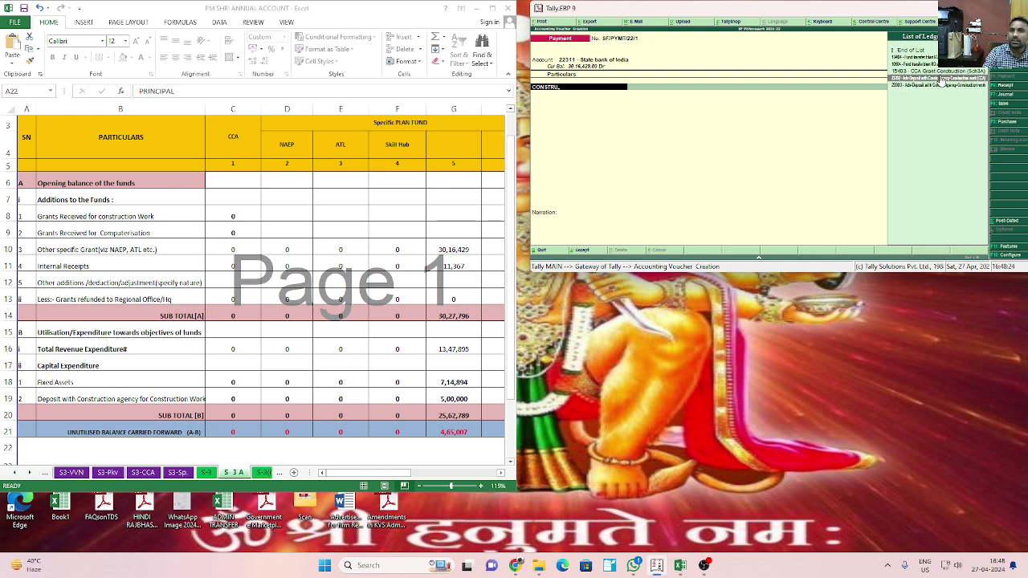
pyautogui.press('Return')
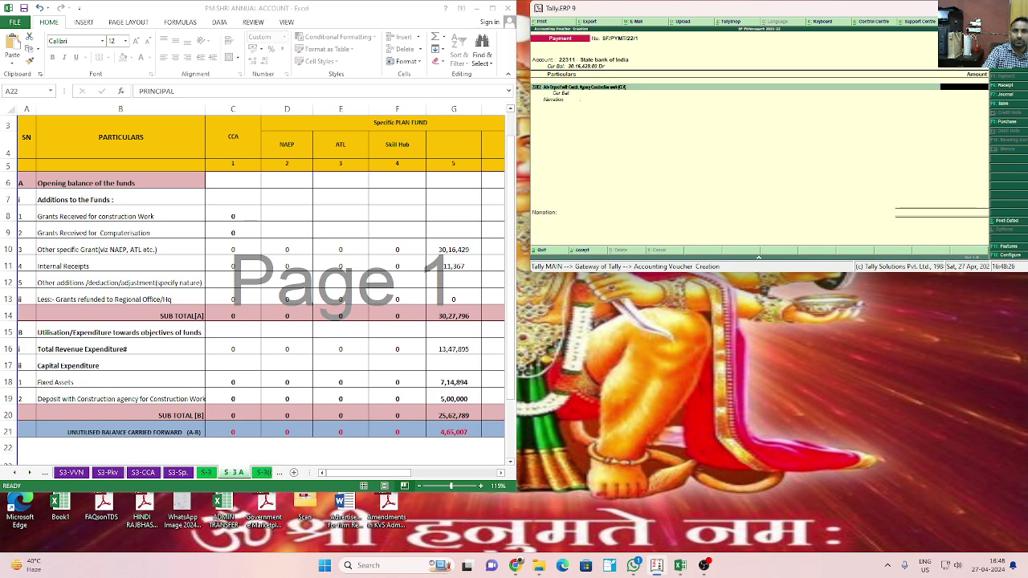
pyautogui.write('50000')
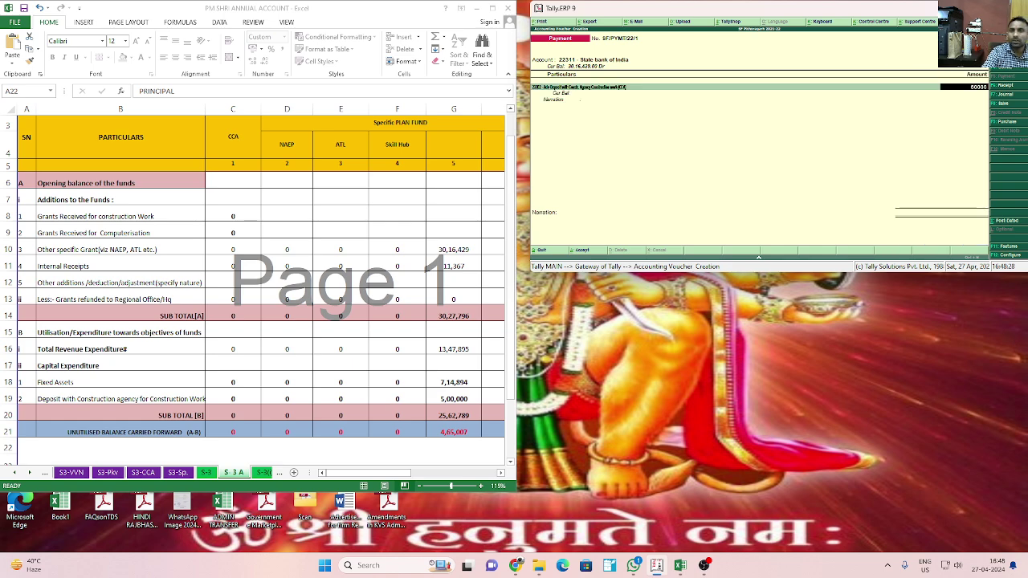
pyautogui.press('Return')
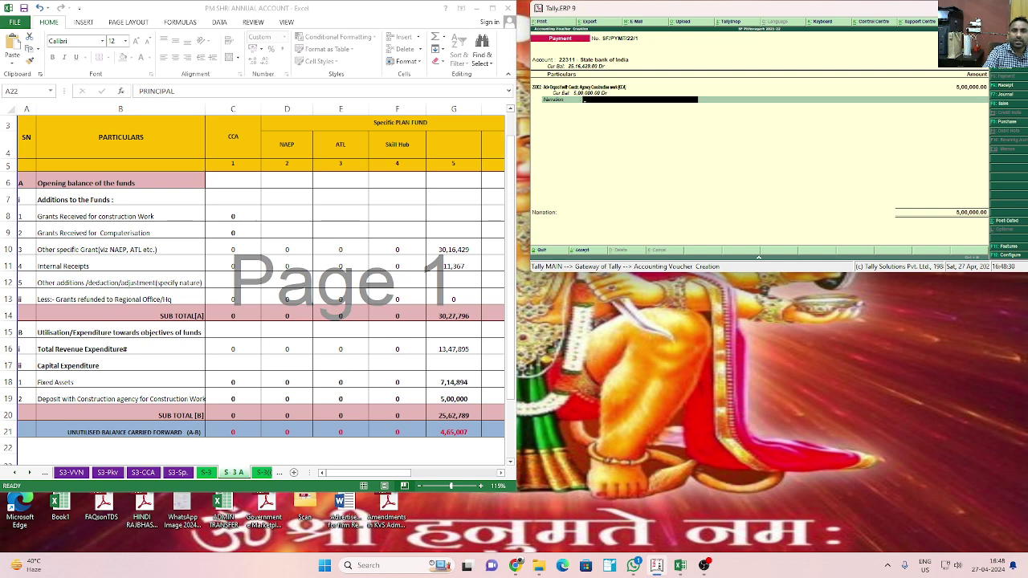
pyautogui.press('Return')
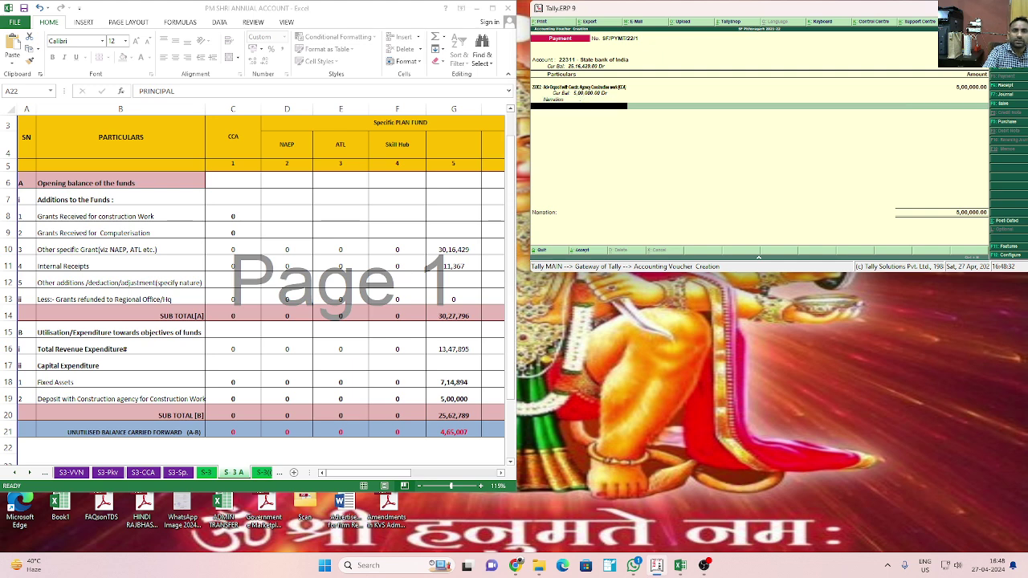
pyautogui.press('Return')
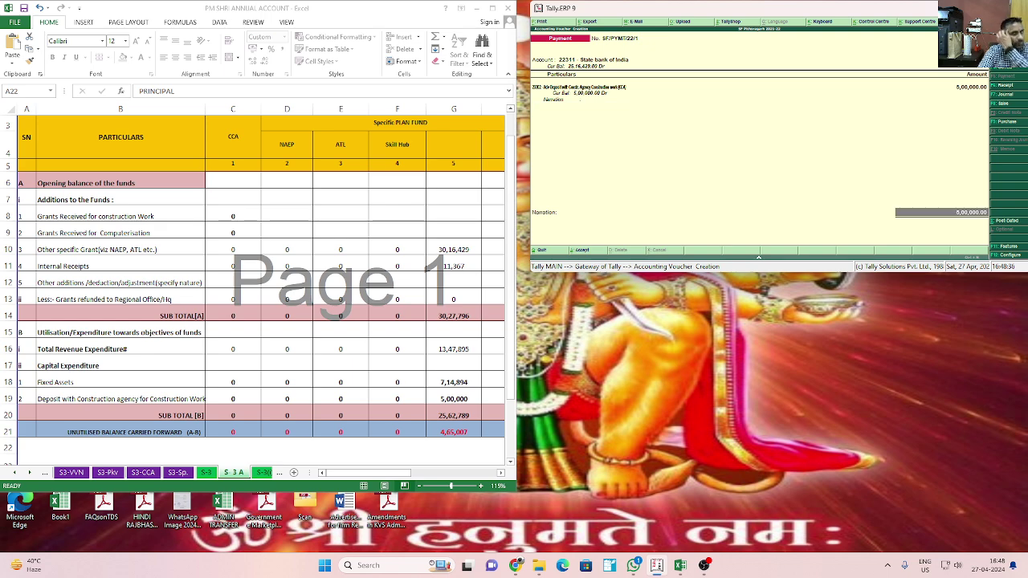
# Step: Complete the payment's bank allocation as a cheque with instrument number 1123 dated 31-Mar-2023
pyautogui.press('Return')
pyautogui.press('Return')
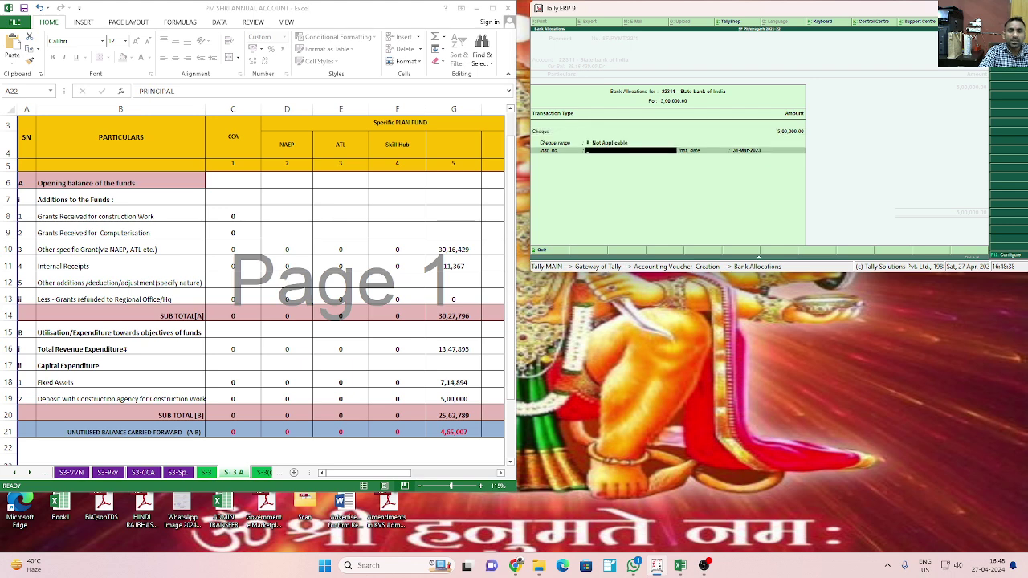
pyautogui.write('1123')
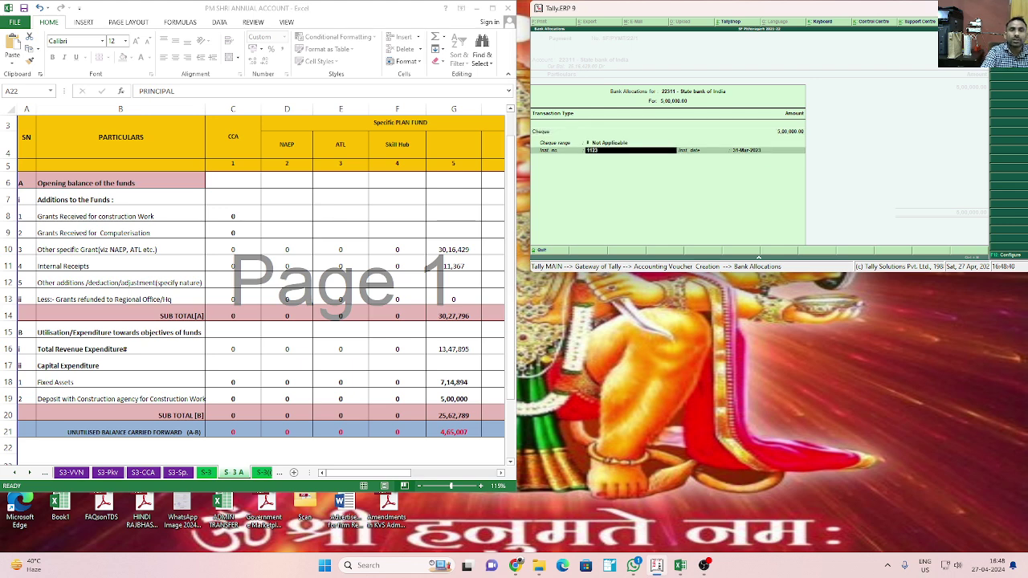
pyautogui.press('Return')
pyautogui.press('Return')
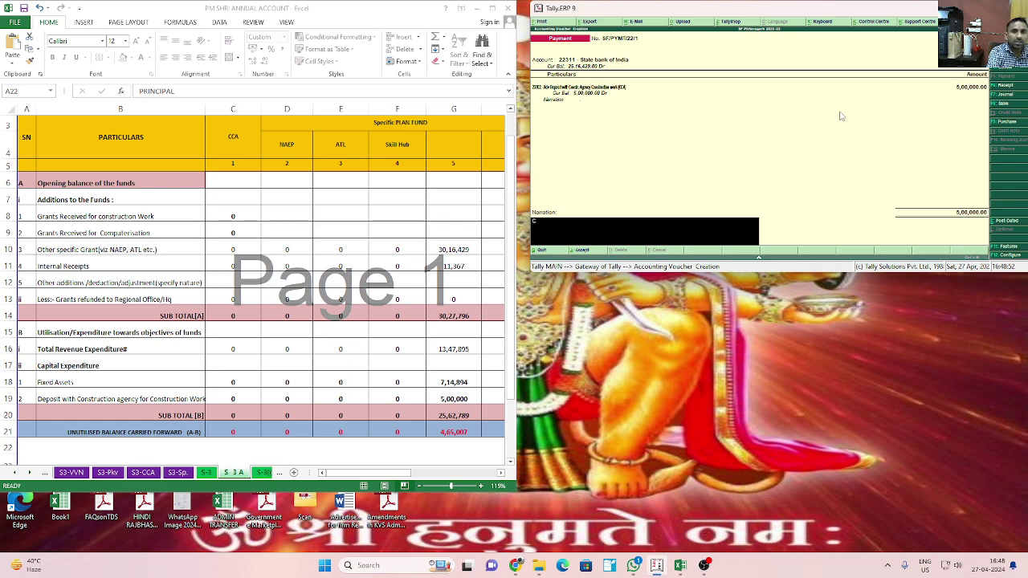
# Step: Enter the payment narration "CH.NO.XYZ TO SBI FOR ADVANCE TO CONST. AGENCY FOR CONST. OF VOCATIONAL LAB" and save the voucher
pyautogui.write('H.NO.XY')
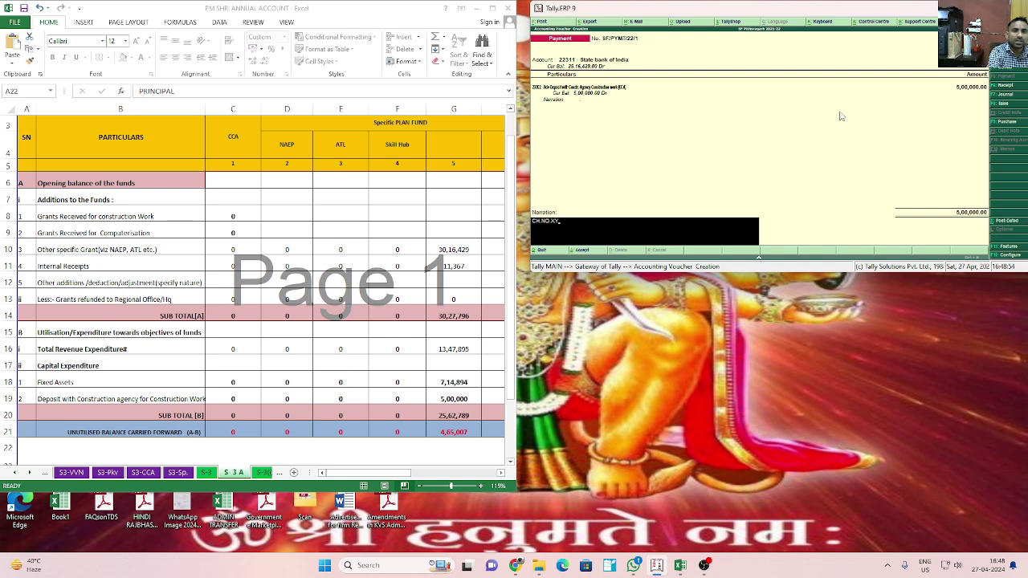
pyautogui.write('Z. TO SBI FOR ADVANC')
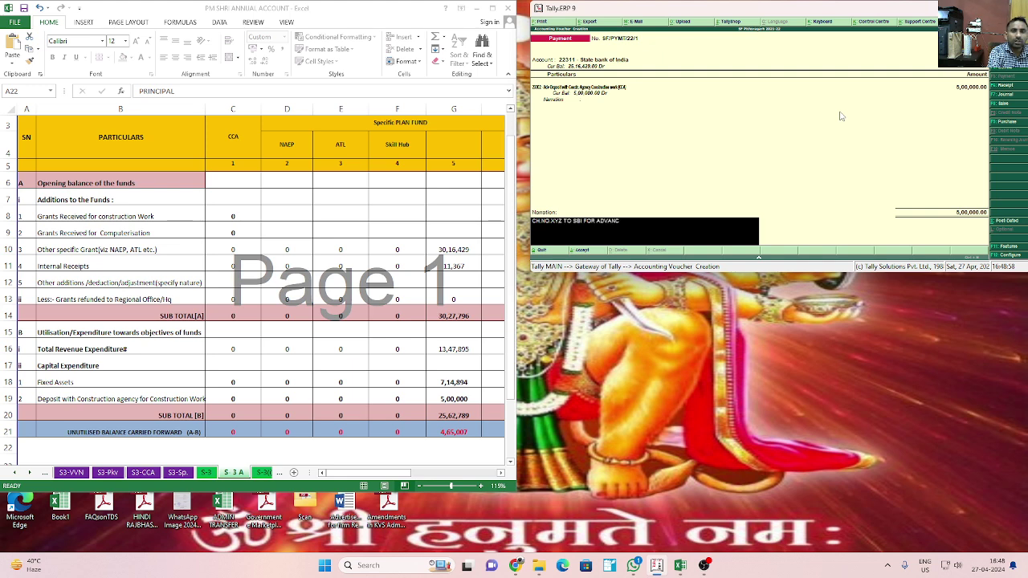
pyautogui.write('E TO CONST. AGENC')
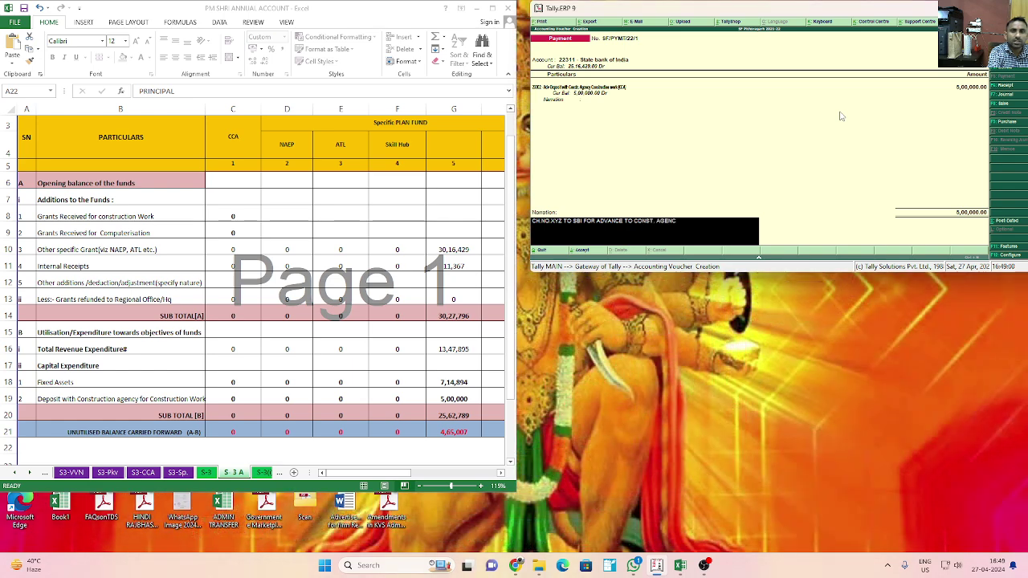
pyautogui.write('Y FOR CO')
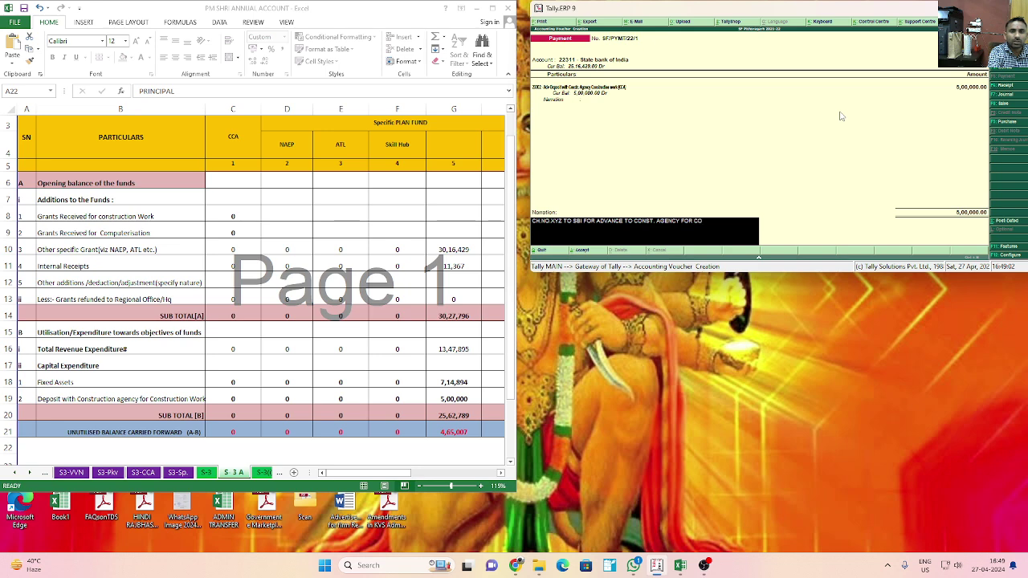
pyautogui.write('NST. OF VOCATION')
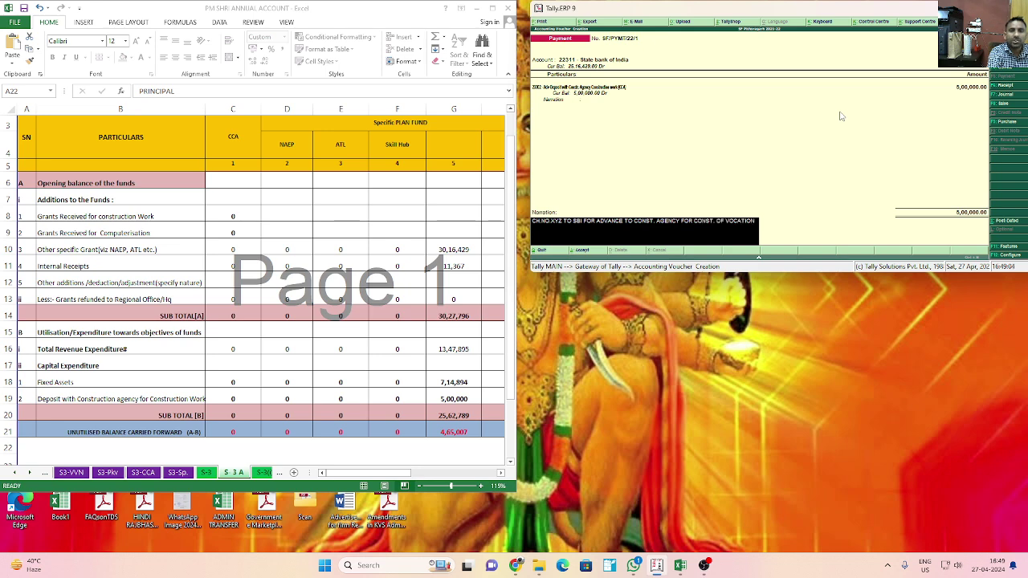
pyautogui.write('AL LAB')
pyautogui.press('Return')
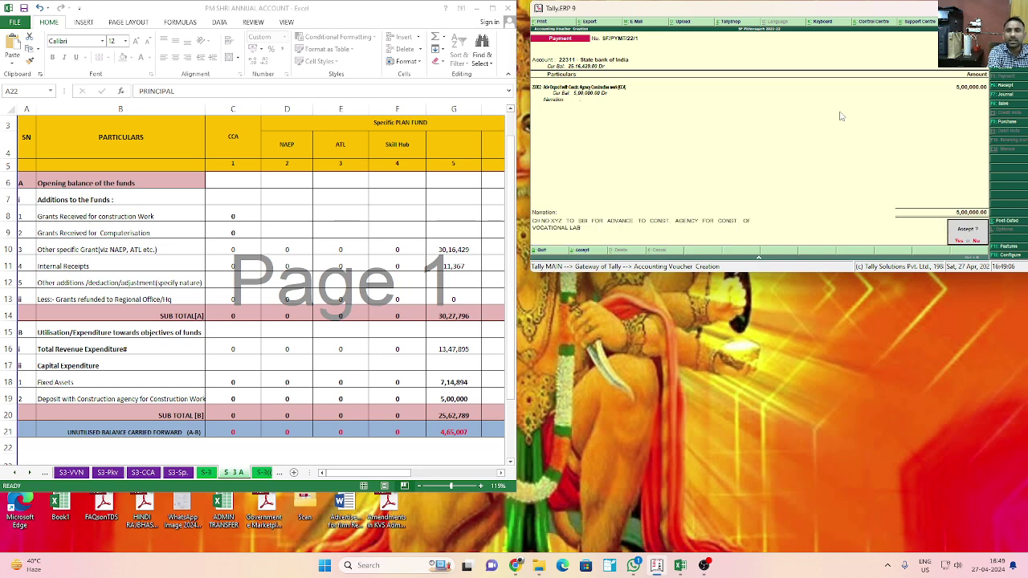
pyautogui.press('Return')
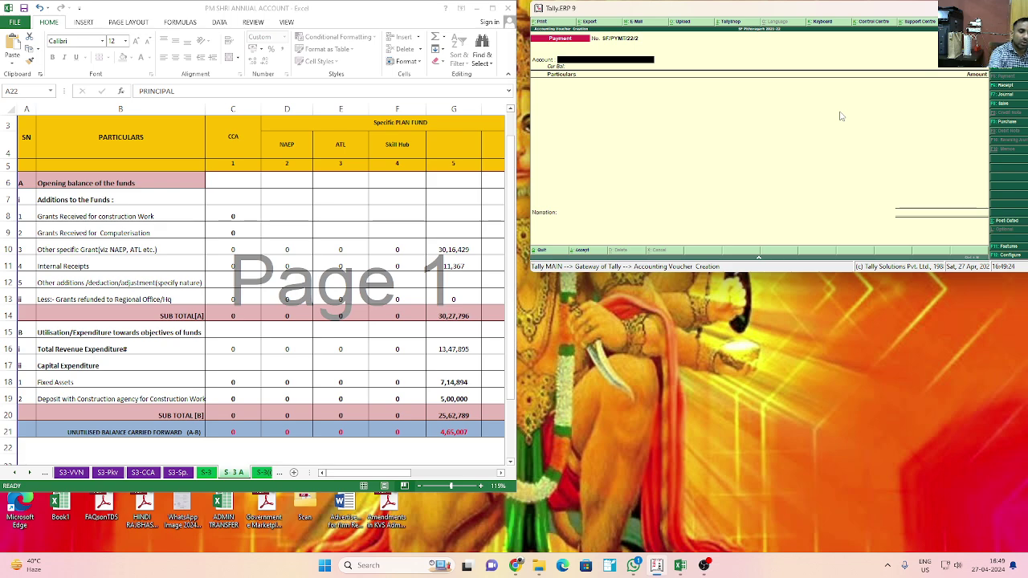
# Step: Start a voucher of type Journal and debit the Unutilised CCA/Specific Grants (Sch3A) ledger with 500000
pyautogui.press('F10')
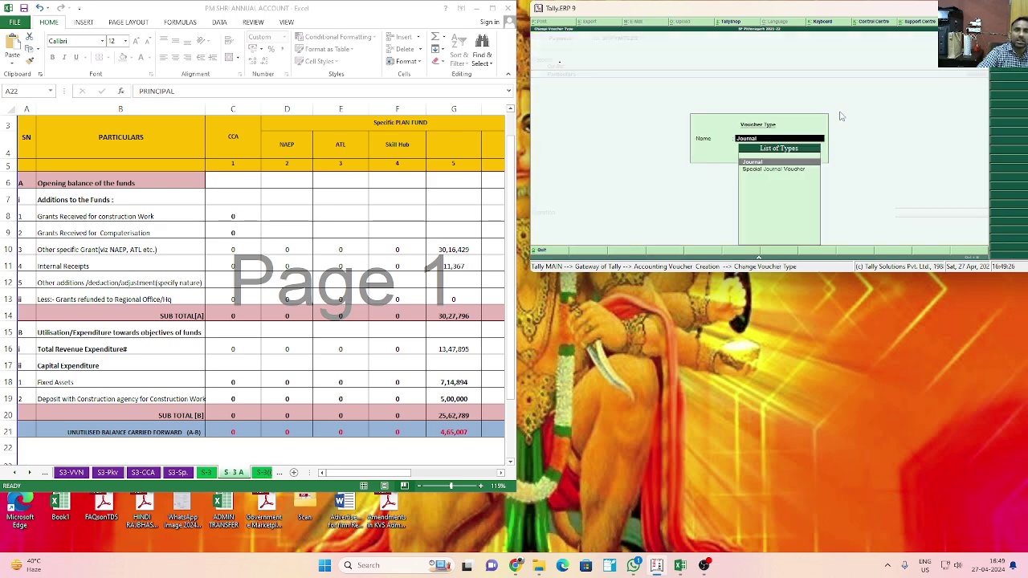
pyautogui.press('Return')
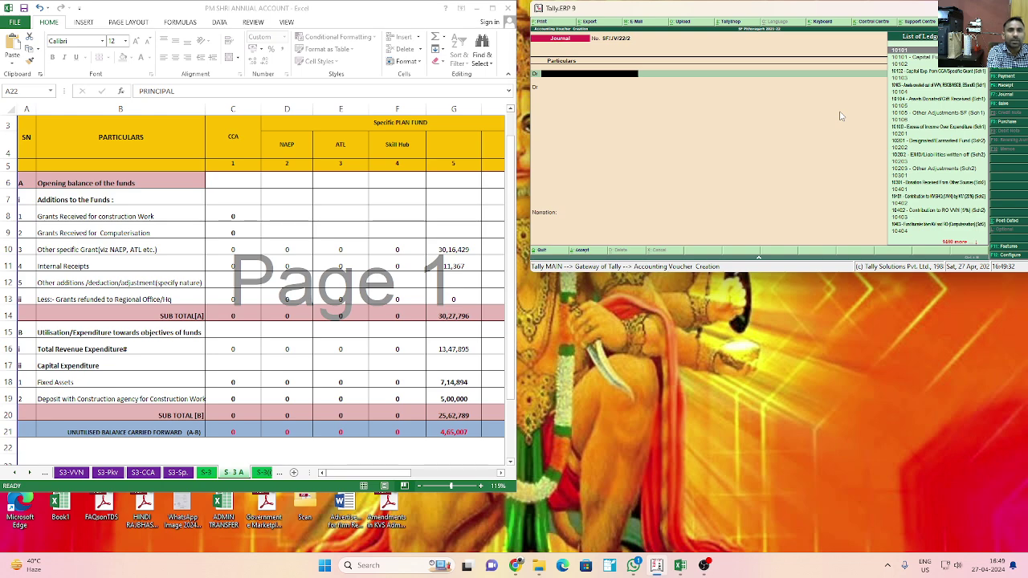
pyautogui.write('UNUTI')
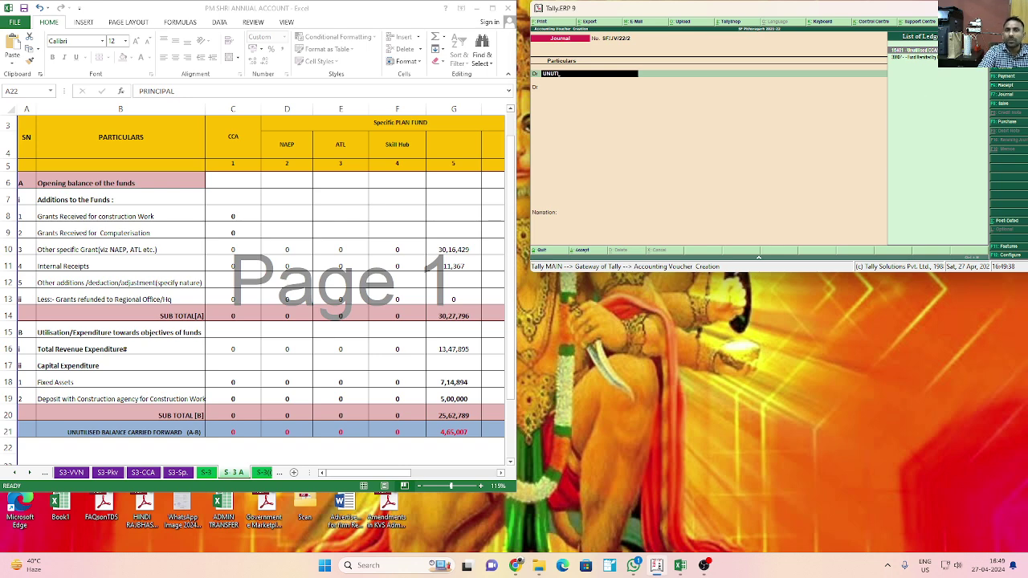
pyautogui.press('Return')
pyautogui.write('5')
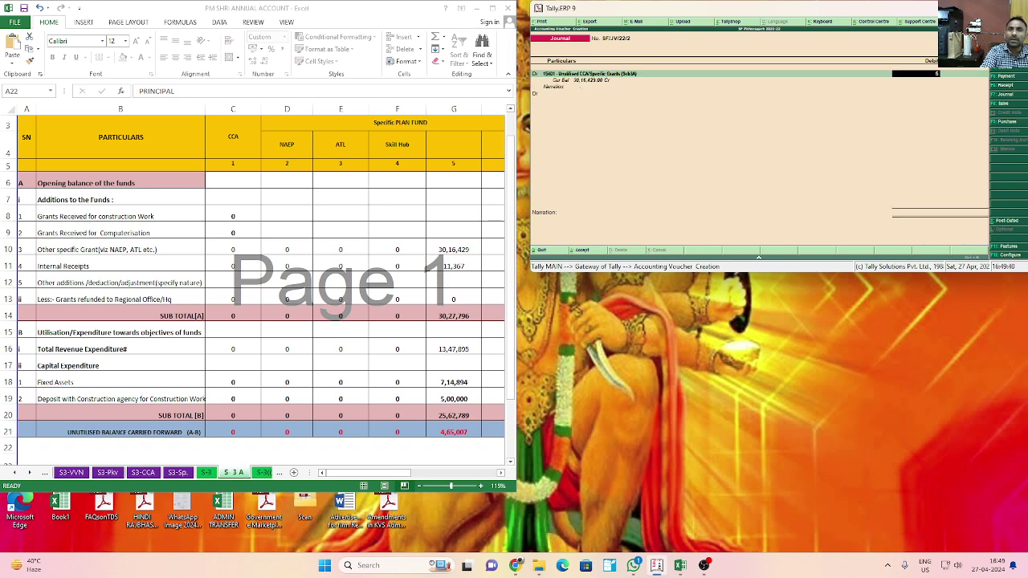
pyautogui.write('00000')
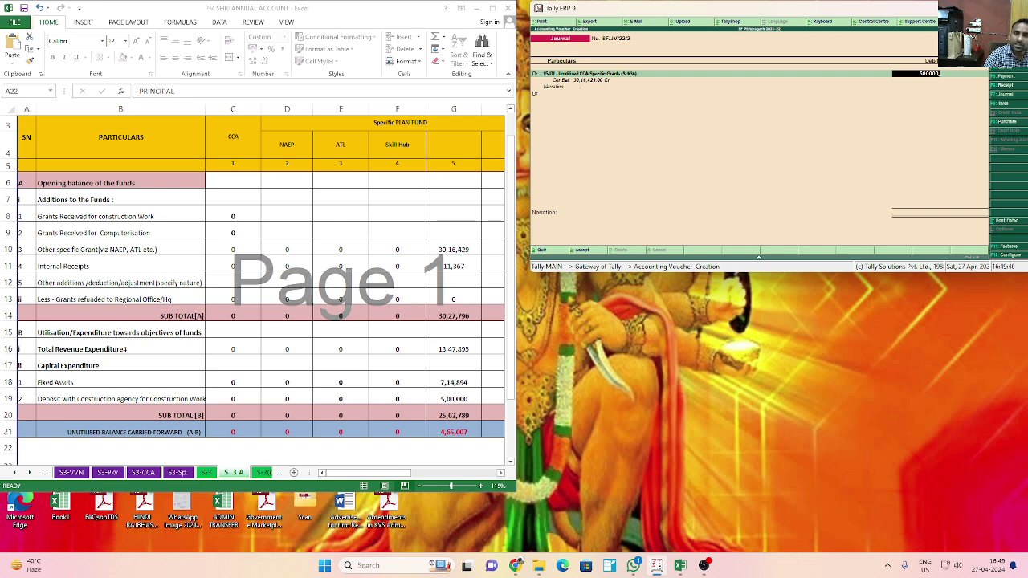
pyautogui.press('Return')
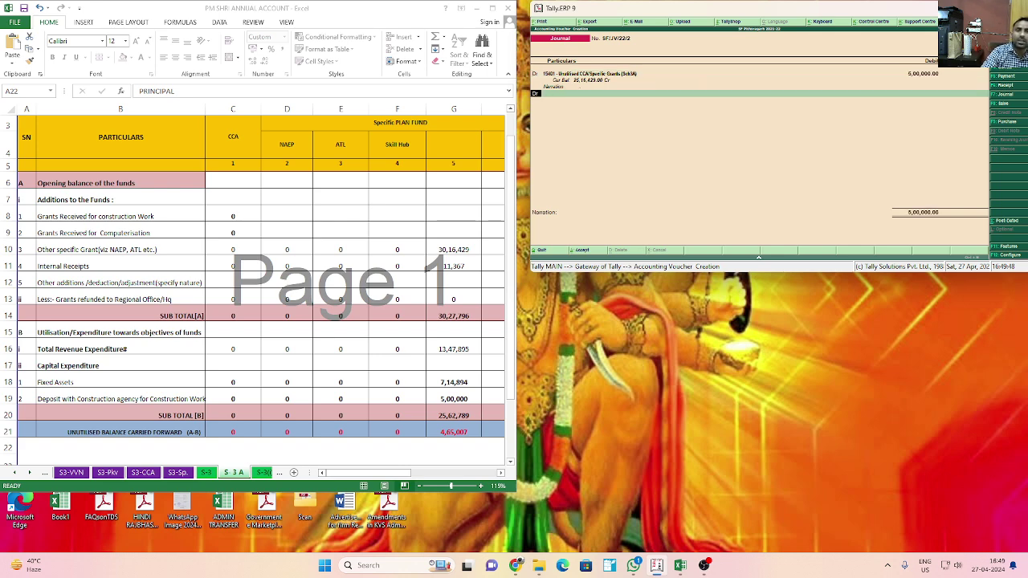
# Step: Choose the CCA and Specific Grant Utilised for Capital Exp (Sch3A) ledger as the journal's credit entry
pyautogui.press('Return')
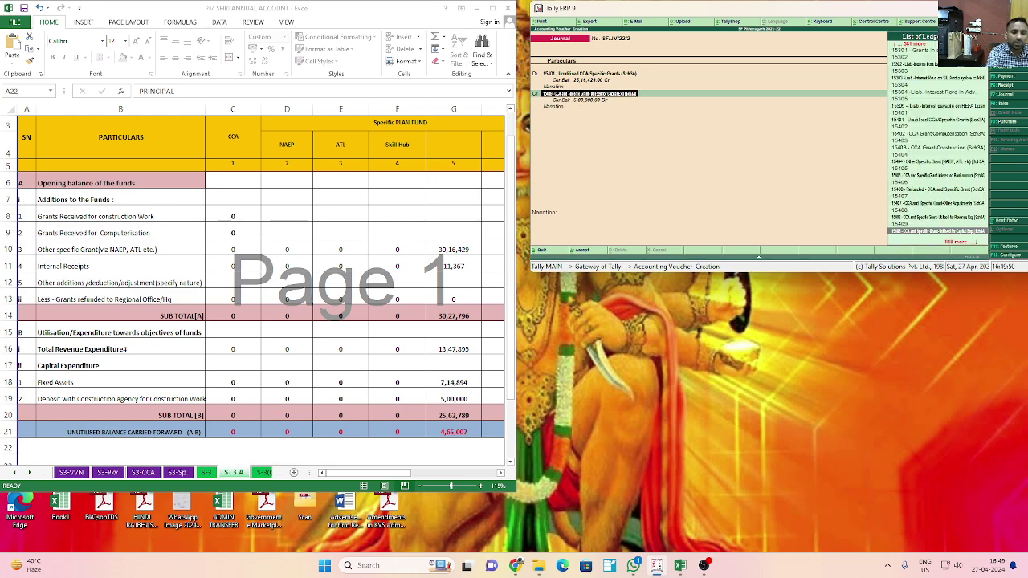
pyautogui.write('CAPITAL')
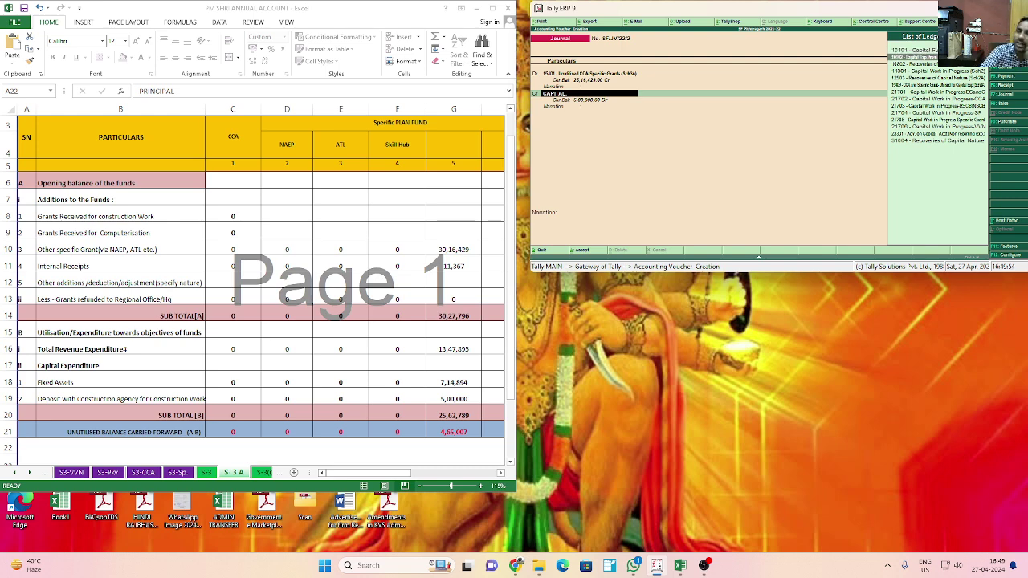
pyautogui.press('Down')
pyautogui.press('Down')
pyautogui.press('Down')
pyautogui.press('Down')
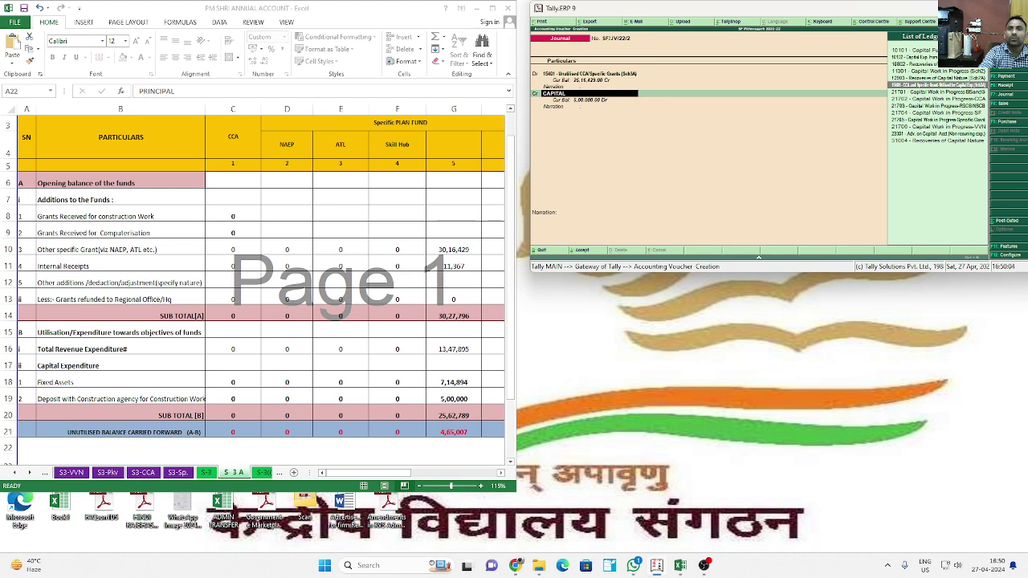
pyautogui.press('Return')
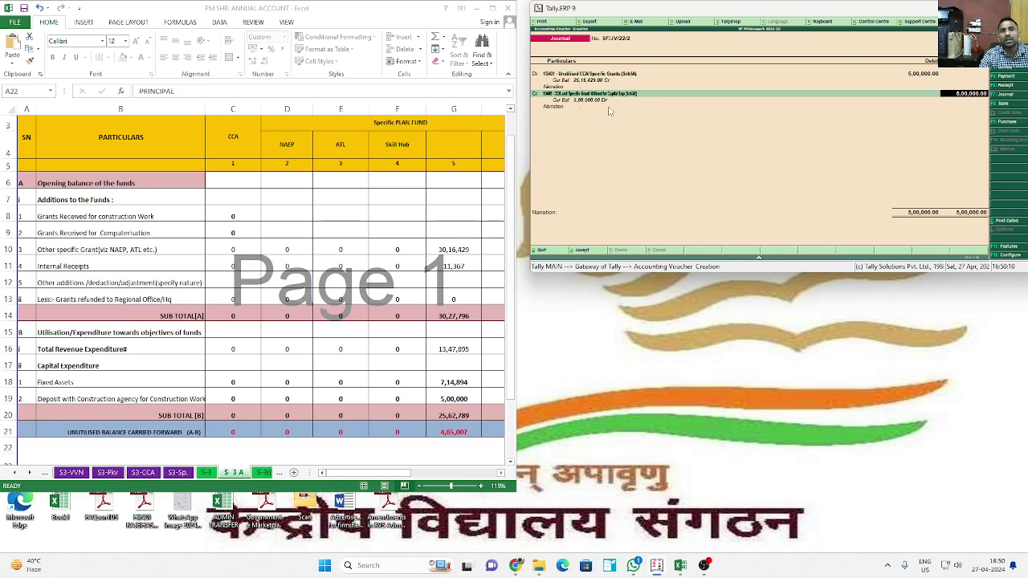
# Step: Accept the 5,00,000 credit amount and save the journal voucher with a blank narration
pyautogui.press('Return')
pyautogui.press('Return')
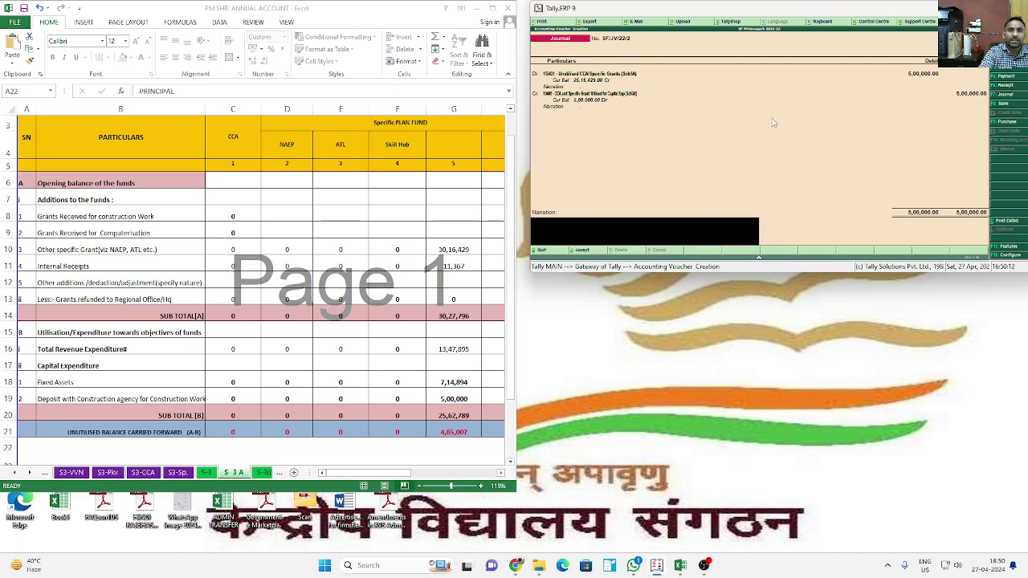
pyautogui.press('Return')
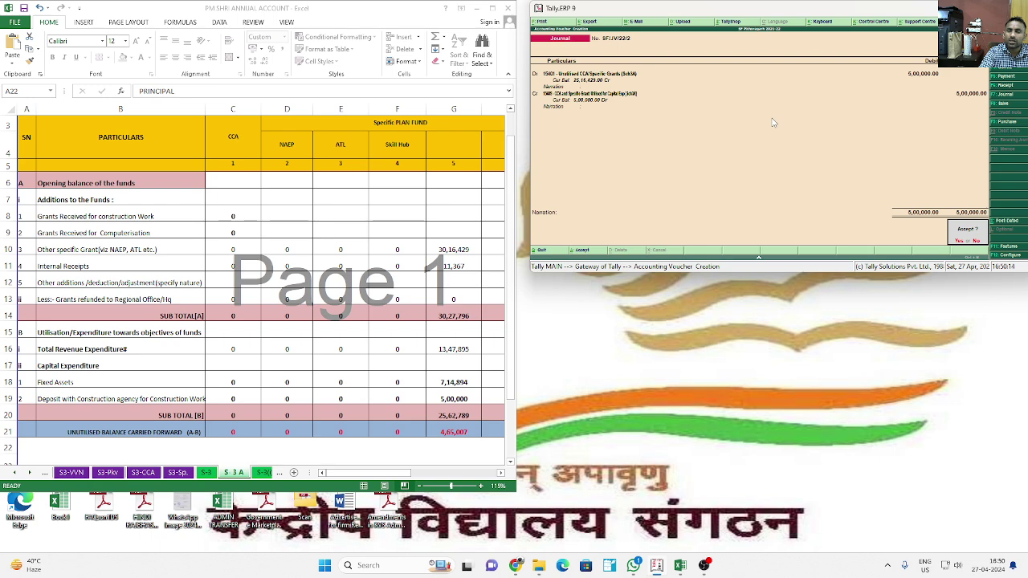
pyautogui.press('Return')
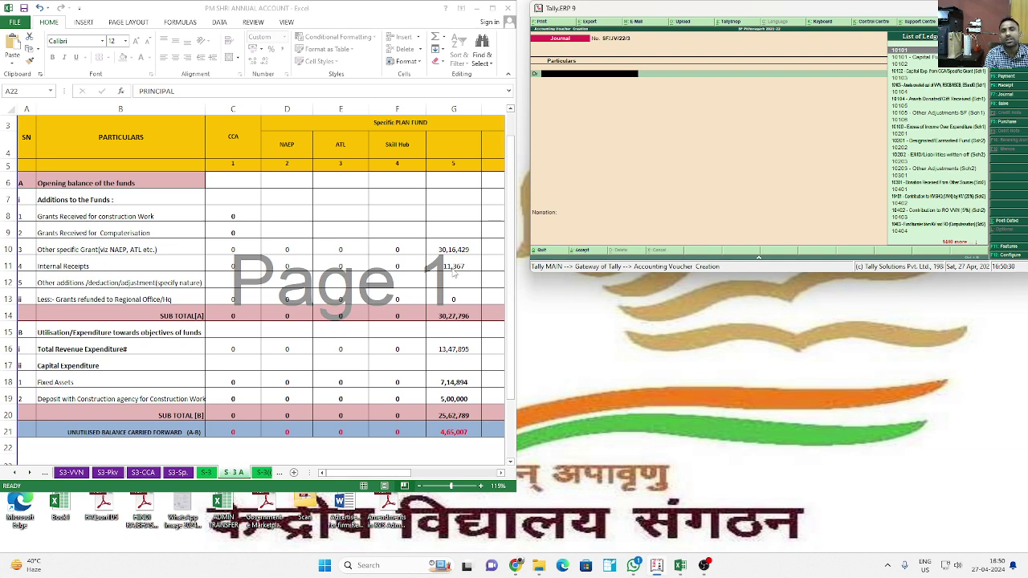
# Step: Check the Internal Receipts row of Schedule 3 (A) in Excel, return to Tally and start a receipt voucher with State bank of India as its account
pyautogui.click(452, 268)
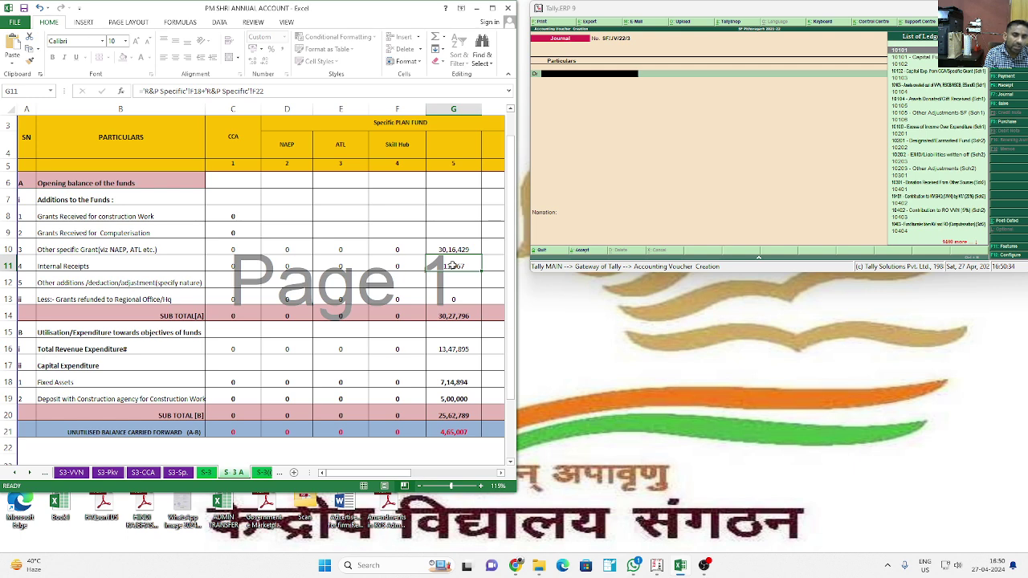
pyautogui.click(603, 151)
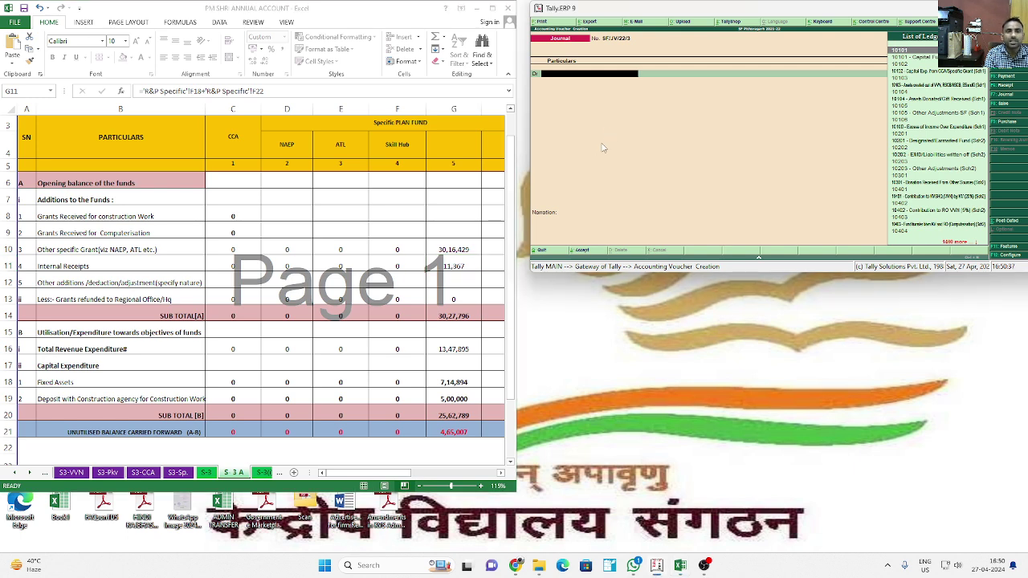
pyautogui.press('F6')
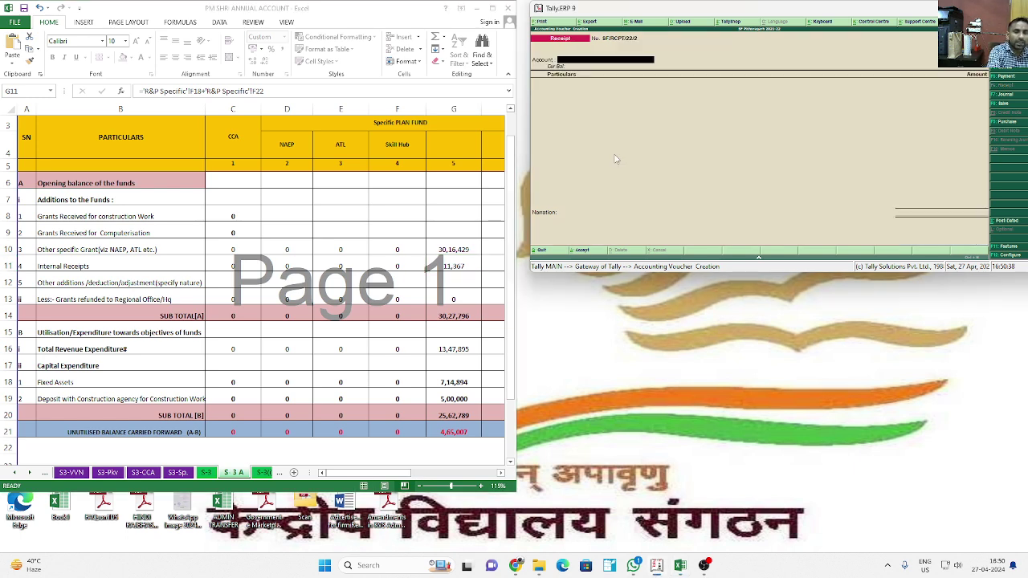
pyautogui.write('STATE')
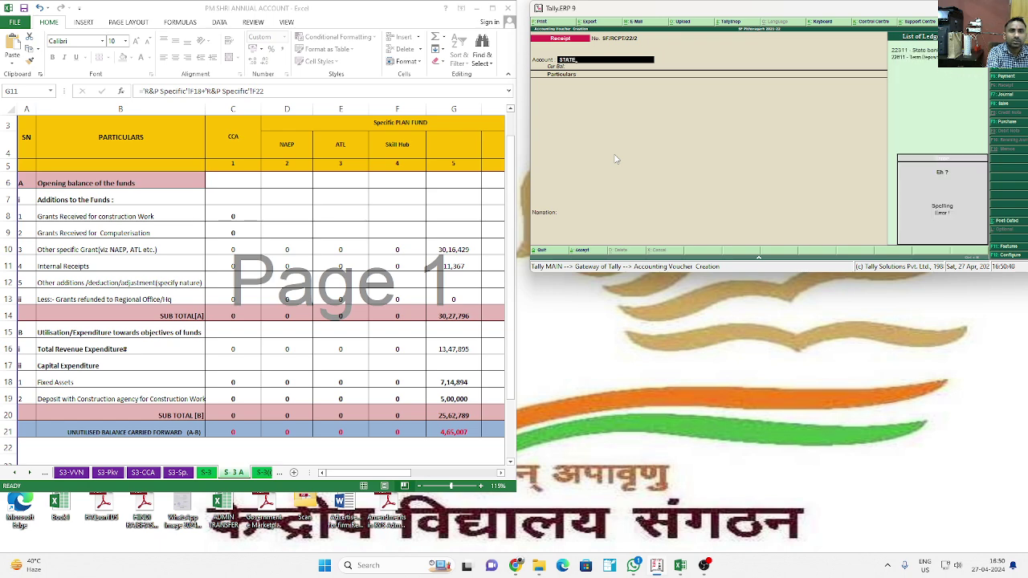
pyautogui.press('Return')
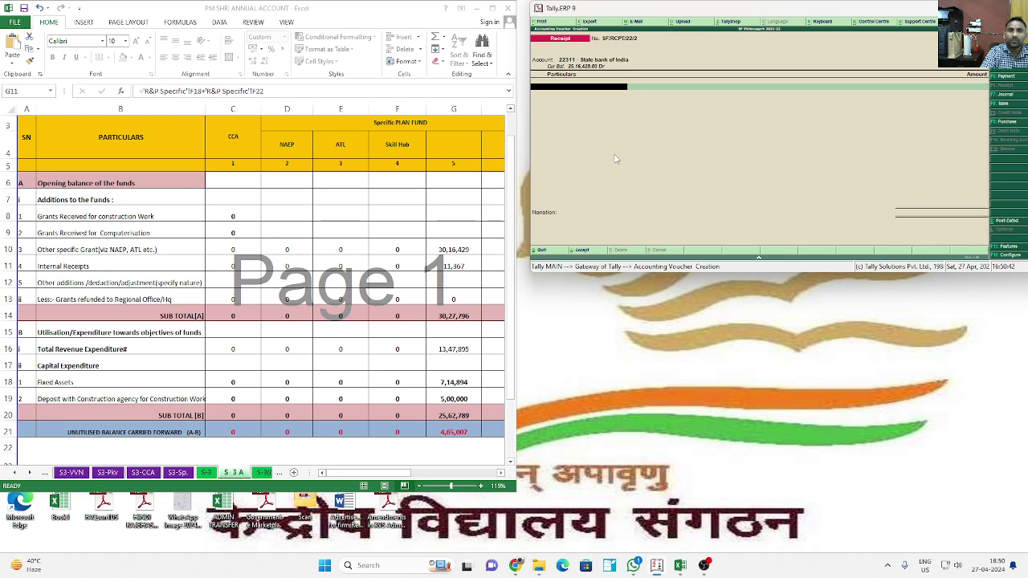
# Step: Choose the CCA and Specific Grant Interest on Bank account ledger as the receipt's particulars and enter 11367
pyautogui.write('INTEREST')
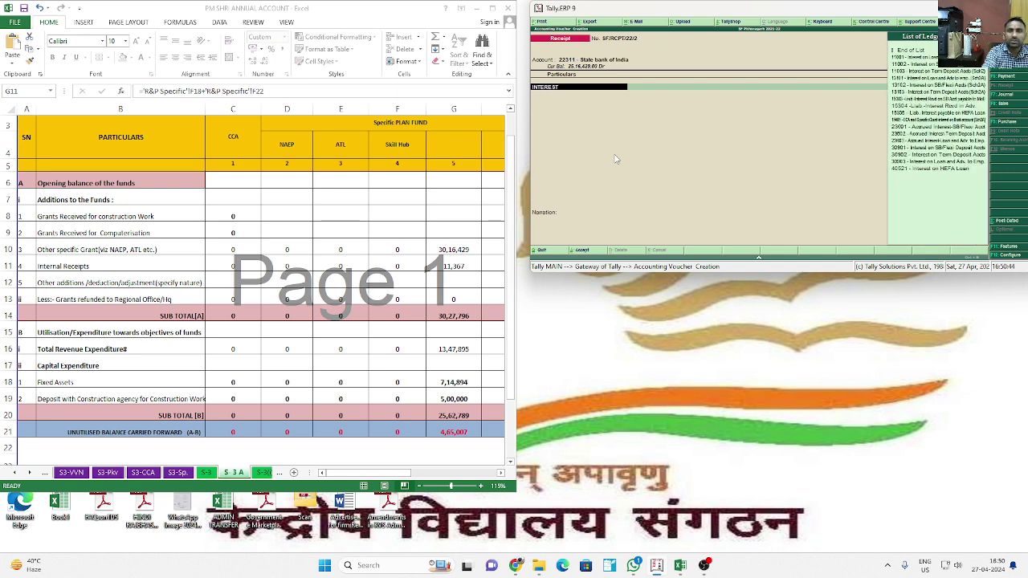
pyautogui.press('Down')
pyautogui.press('Down')
pyautogui.press('Down')
pyautogui.press('Down')
pyautogui.press('Down')
pyautogui.press('Down')
pyautogui.press('Down')
pyautogui.press('Down')
pyautogui.press('Down')
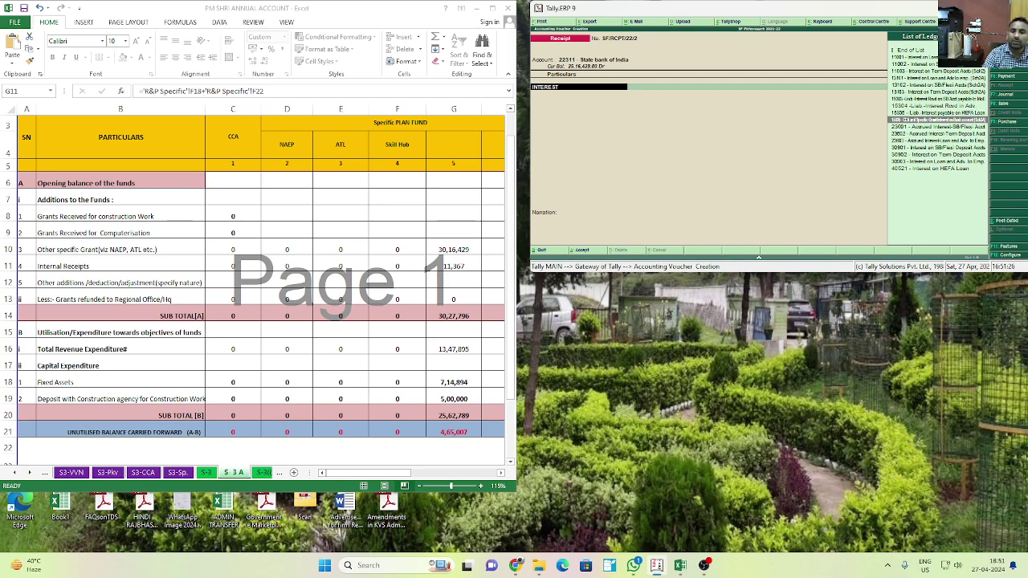
pyautogui.press('Return')
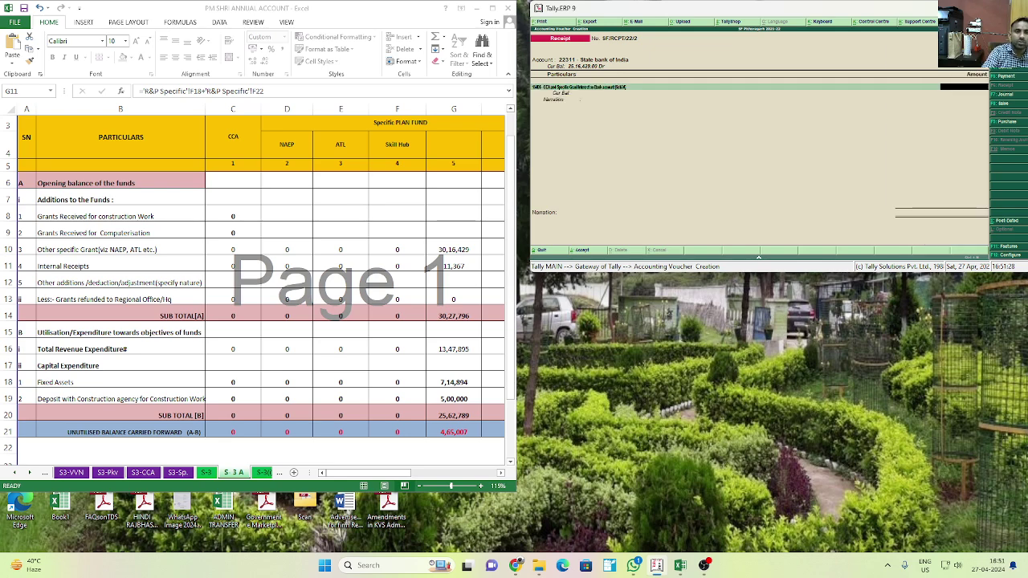
pyautogui.write('11367')
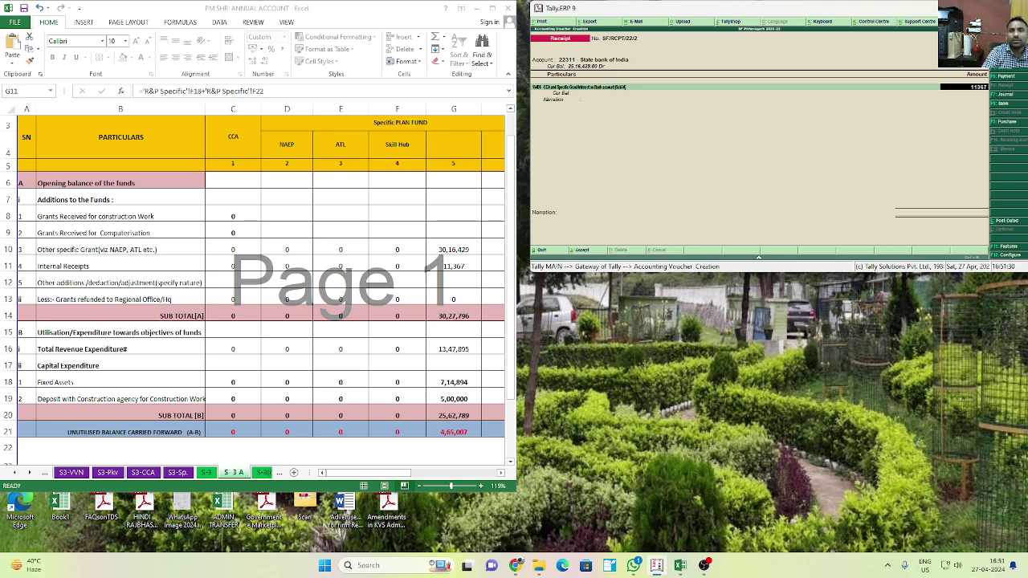
pyautogui.press('Return')
pyautogui.press('Return')
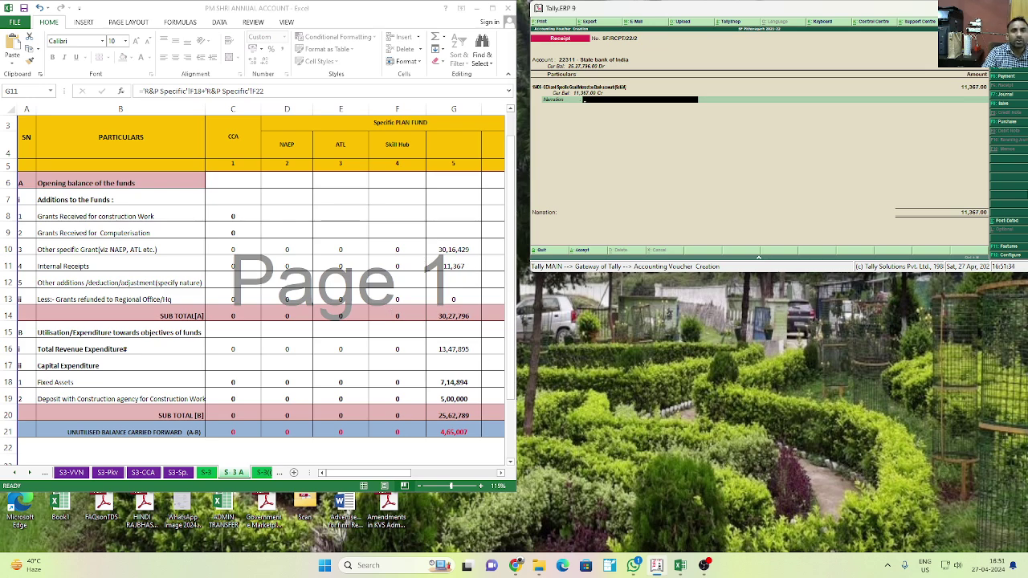
# Step: Complete the receipt's bank allocation as Cheque/DD dated 31-Mar-2023 with a blank bank name, and save the voucher without a narration
pyautogui.press('Return')
pyautogui.press('Return')
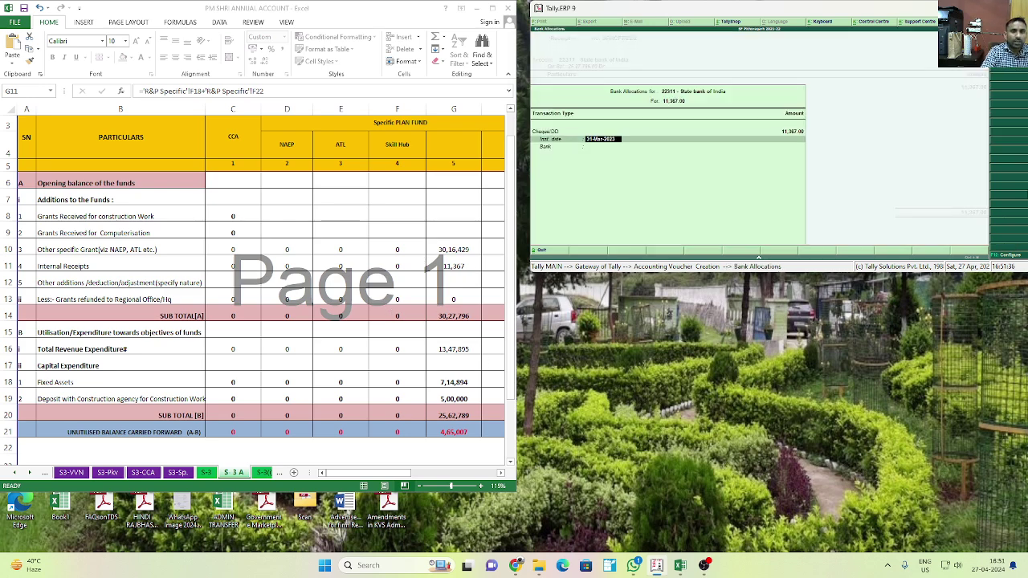
pyautogui.press('Return')
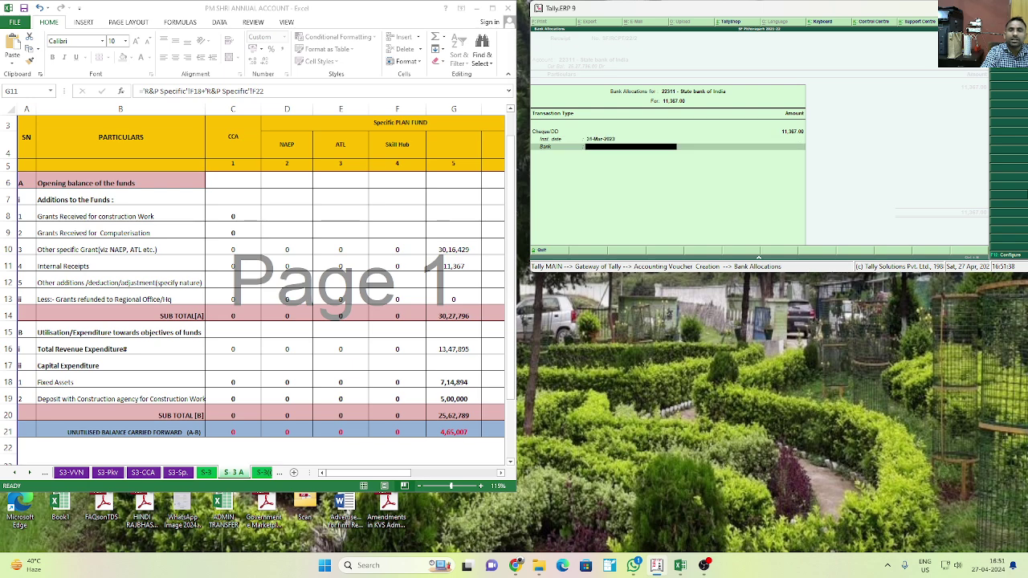
pyautogui.press('Return')
pyautogui.press('Return')
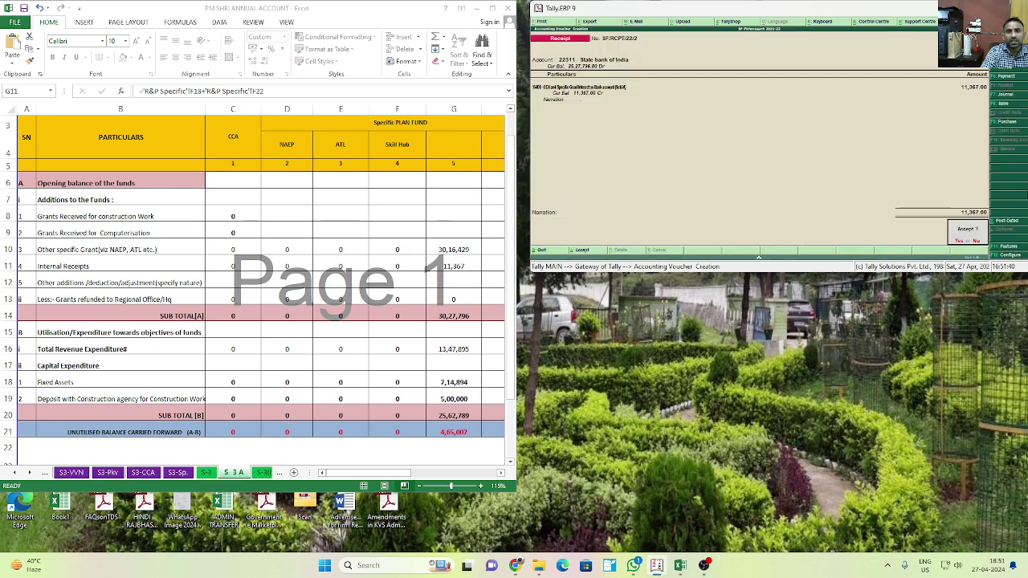
pyautogui.press('Return')
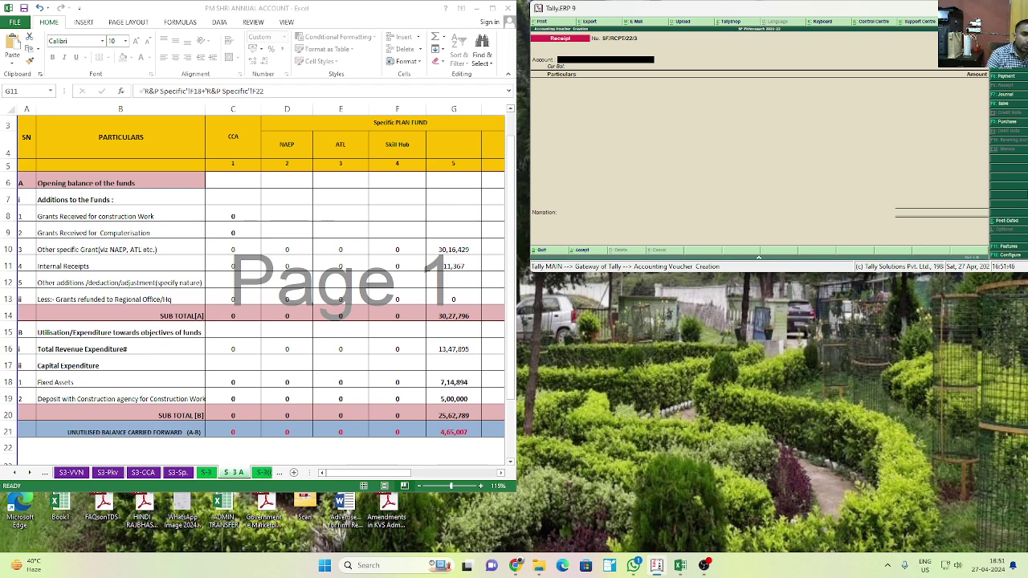
# Step: Switch to Excel, open the R&P Specific sheet and check the PM SHRI interest on savings bank accounts
pyautogui.click(439, 363)
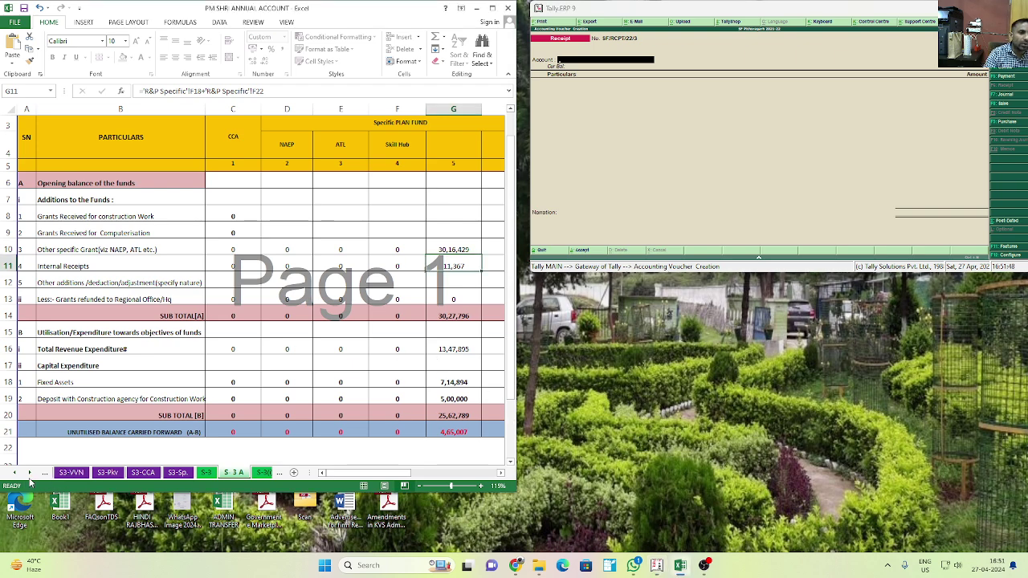
pyautogui.click(15, 473)
pyautogui.click(15, 473)
pyautogui.click(15, 473)
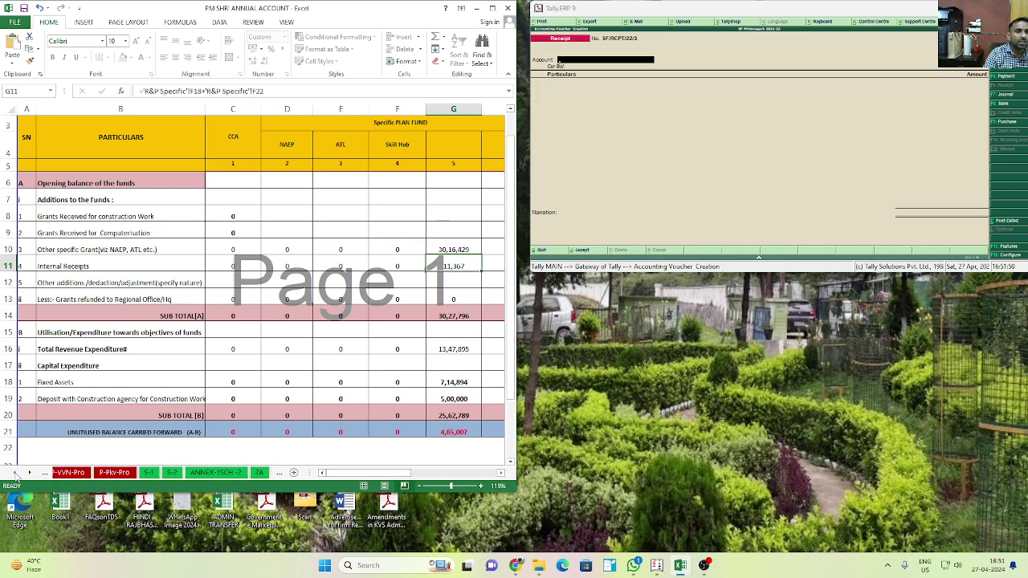
pyautogui.click(15, 473)
pyautogui.click(15, 473)
pyautogui.click(16, 473)
pyautogui.click(16, 473)
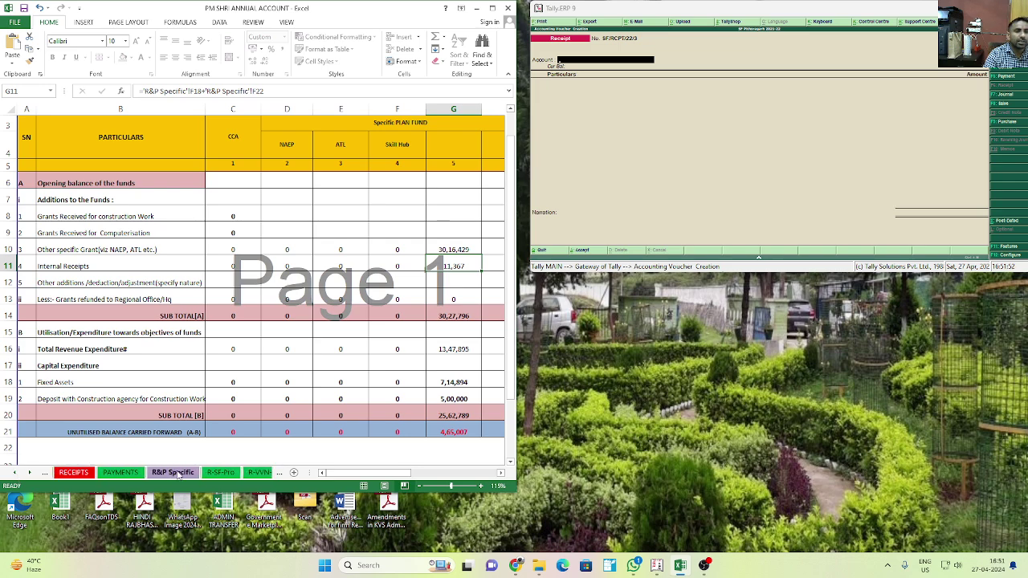
pyautogui.click(173, 473)
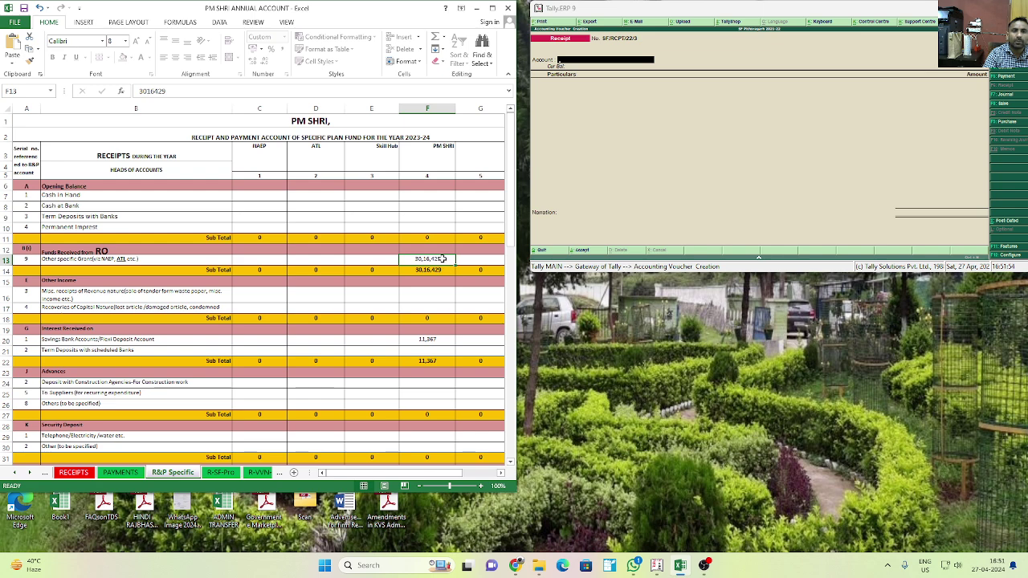
pyautogui.click(434, 338)
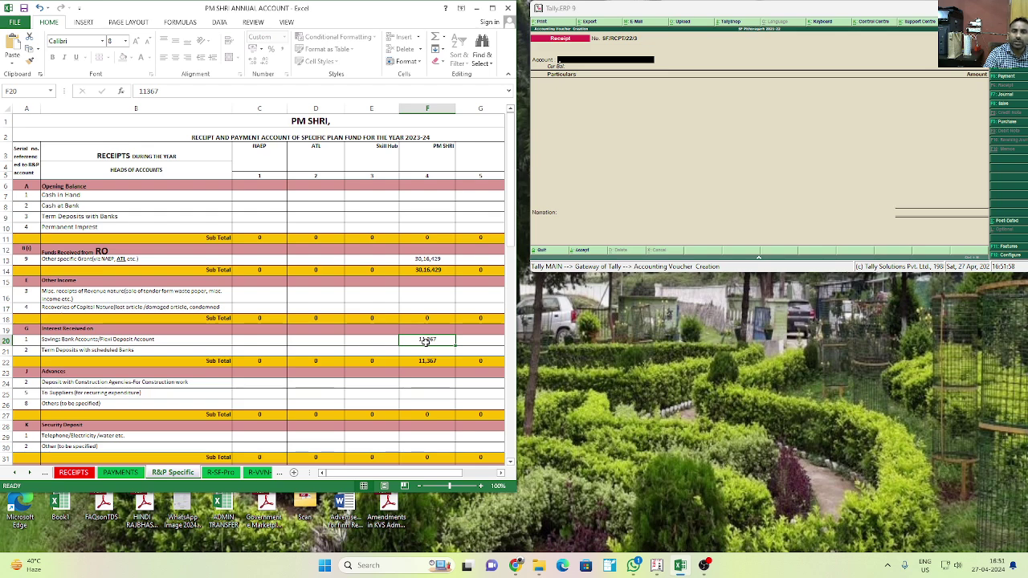
# Step: Examine the PM SHRI construction agency deposit under payments and the Statutory Liabilities amount under receipts in the R&P Specific sheet
pyautogui.scroll(-11, 427, 341)
pyautogui.scroll(-4, 426, 376)
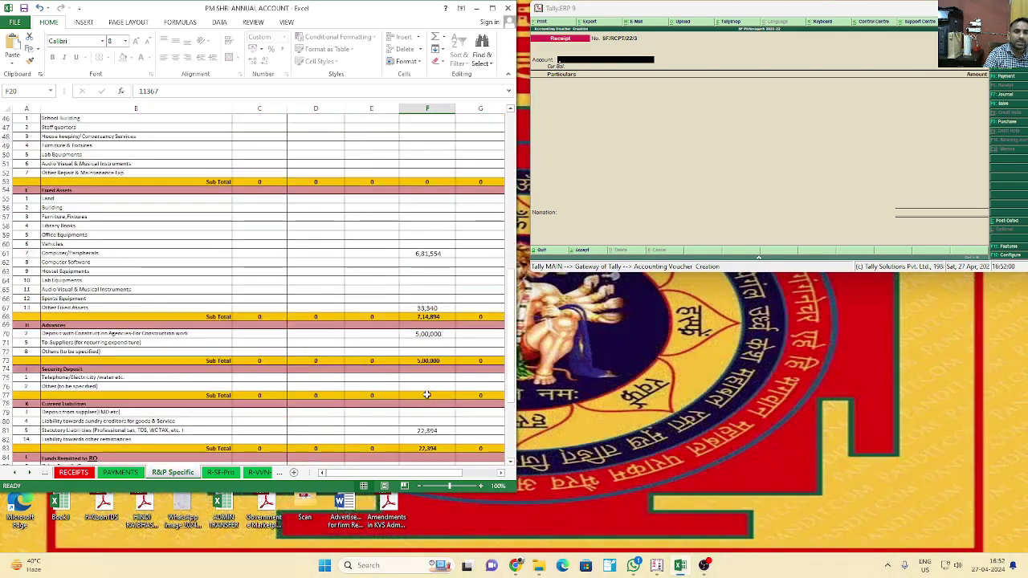
pyautogui.click(412, 335)
pyautogui.scroll(2, 412, 338)
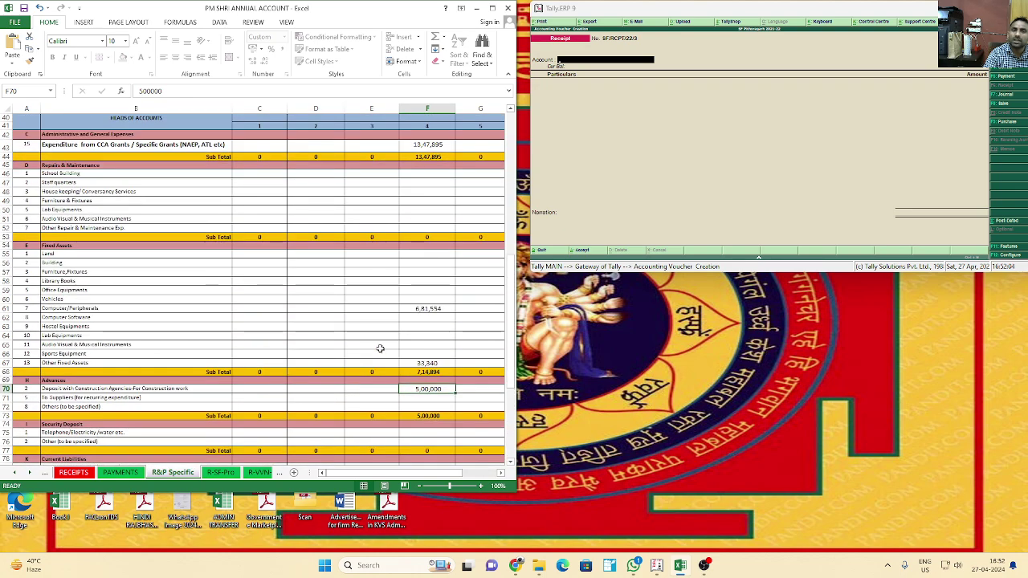
pyautogui.scroll(4, 416, 356)
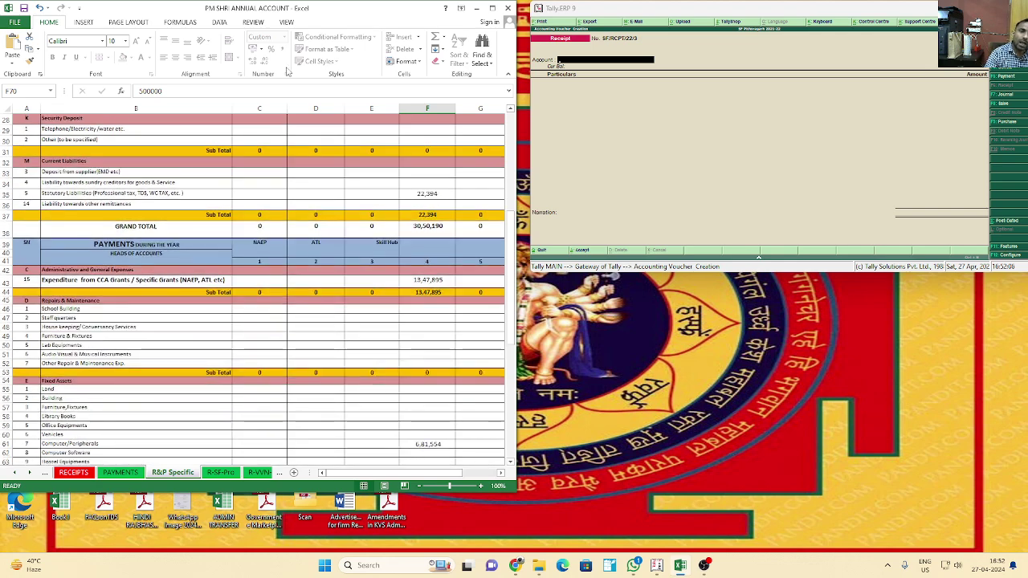
pyautogui.scroll(2, 441, 251)
pyautogui.scroll(2, 441, 251)
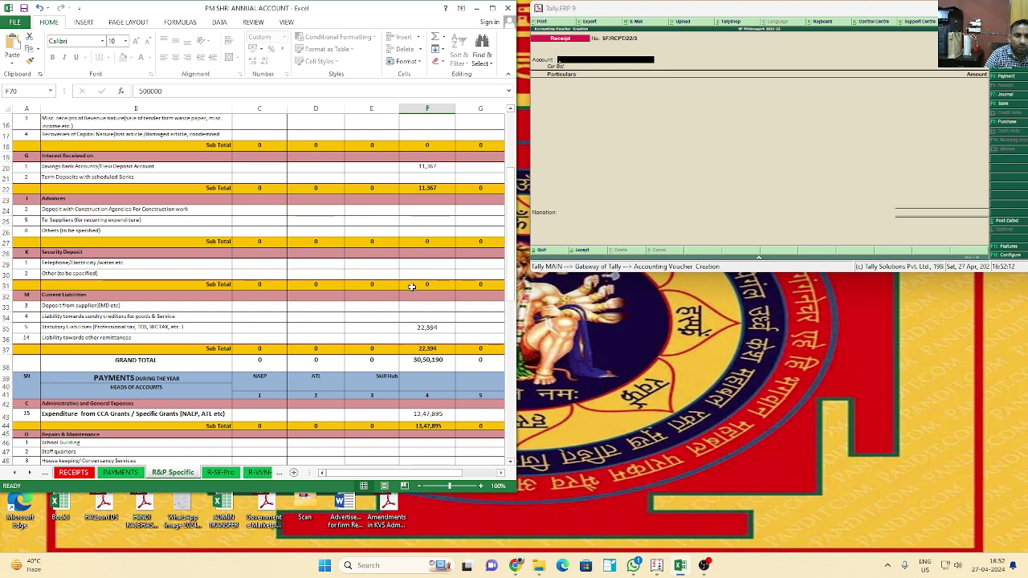
pyautogui.click(436, 327)
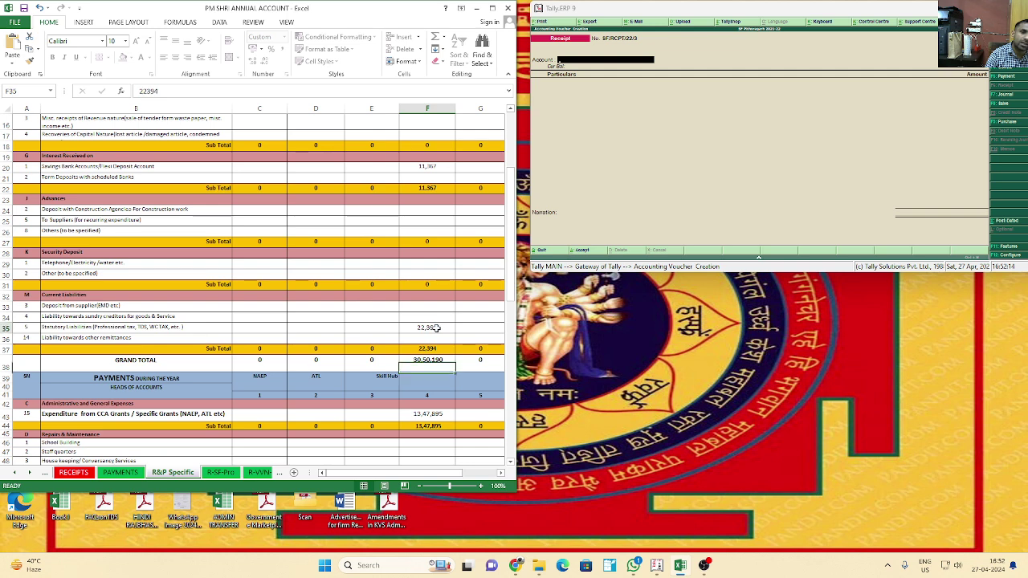
# Step: Return to Tally and start a payment voucher with State bank of India as its account
pyautogui.press('F5')
pyautogui.press('Escape')
pyautogui.click(653, 136)
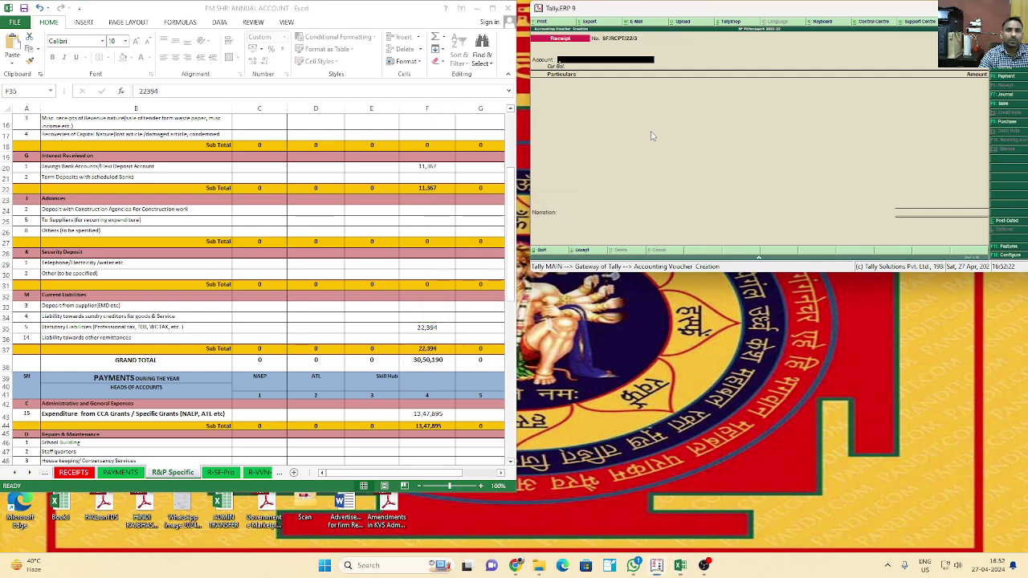
pyautogui.press('F5')
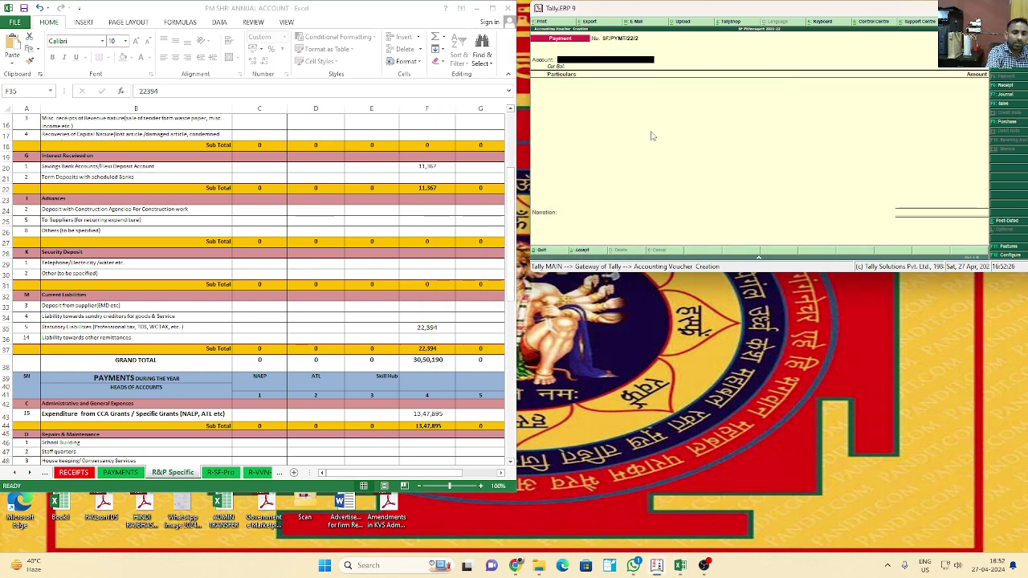
pyautogui.press('Return')
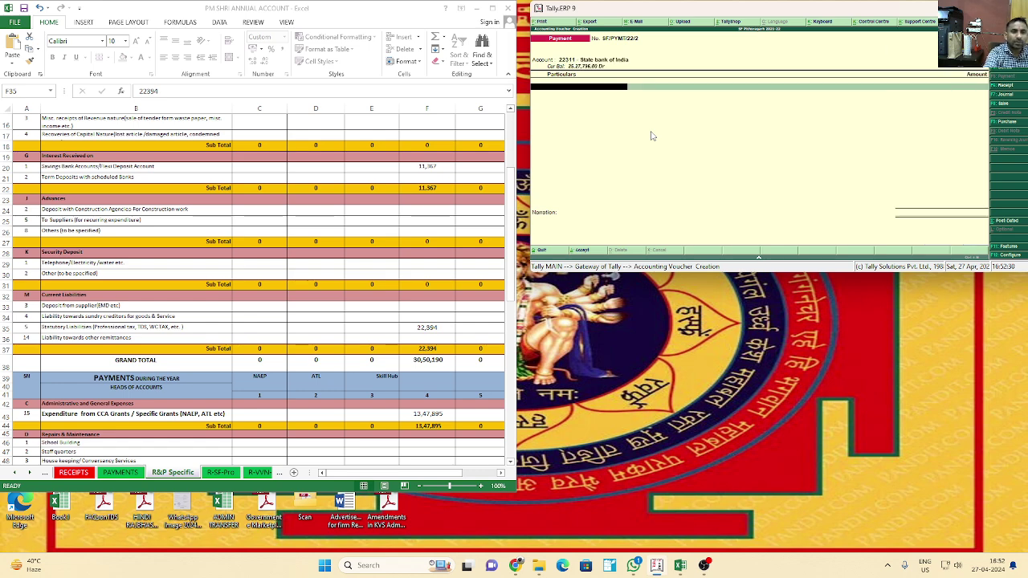
pyautogui.write('STATE')
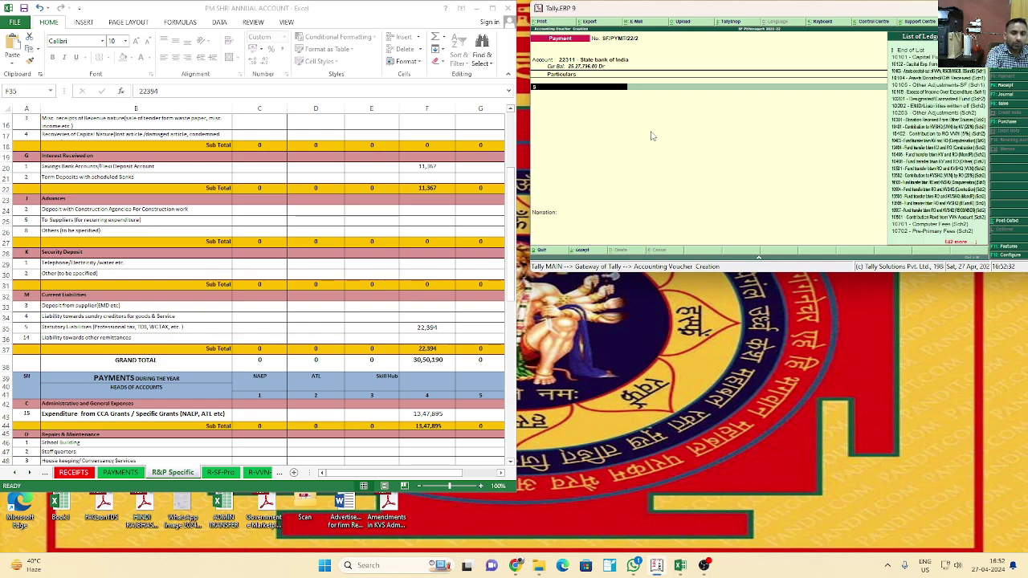
pyautogui.press('BackSpace')
pyautogui.press('BackSpace')
pyautogui.press('BackSpace')
pyautogui.press('BackSpace')
pyautogui.press('BackSpace')
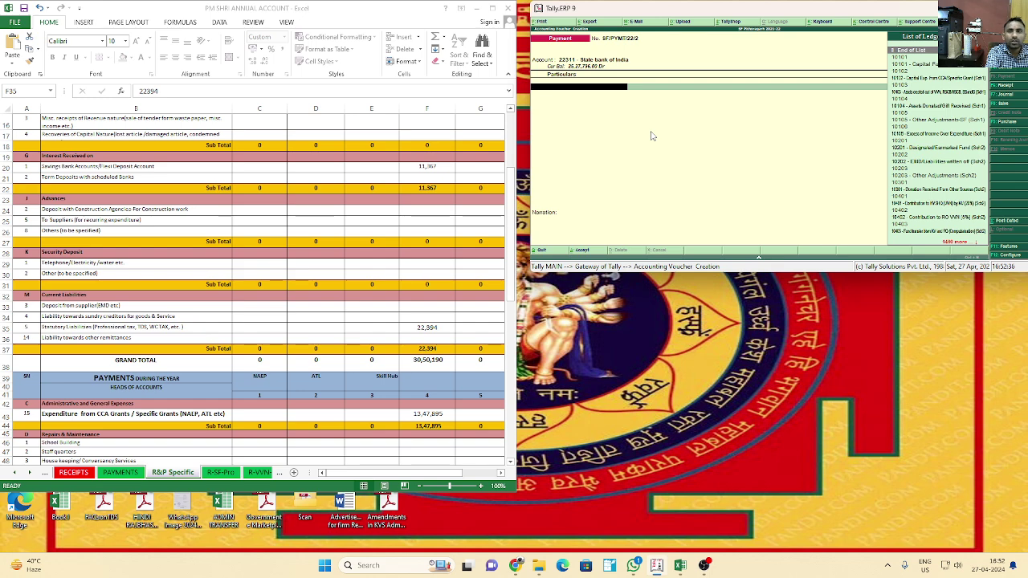
# Step: Choose the CCA and Specific Grant Utilised for Revenue Exp ledger as the payment's particulars, with amount 1347895 and a blank narration
pyautogui.write('REVENUE')
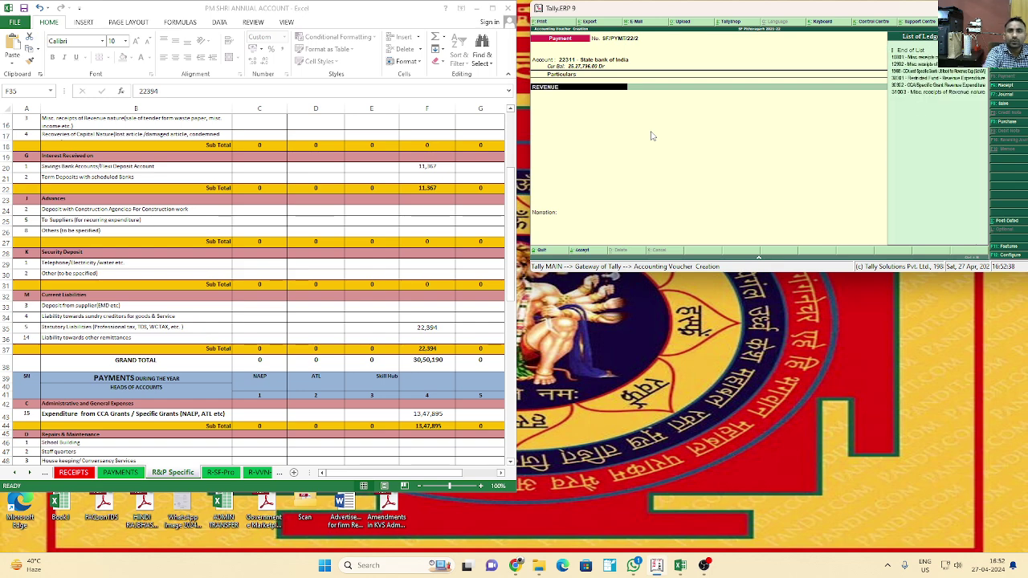
pyautogui.press('Down')
pyautogui.press('Down')
pyautogui.press('Down')
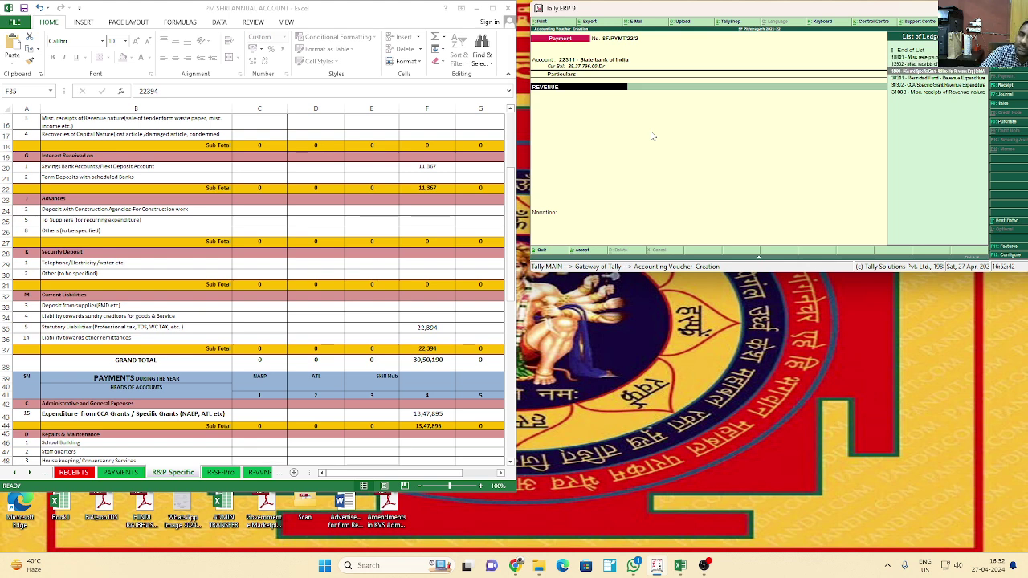
pyautogui.press('Return')
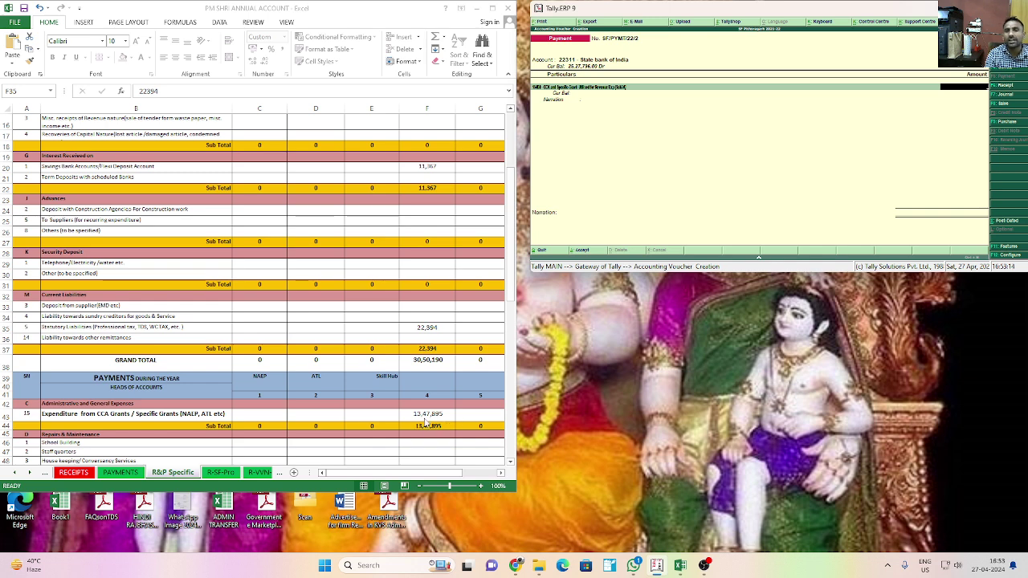
pyautogui.write('347895')
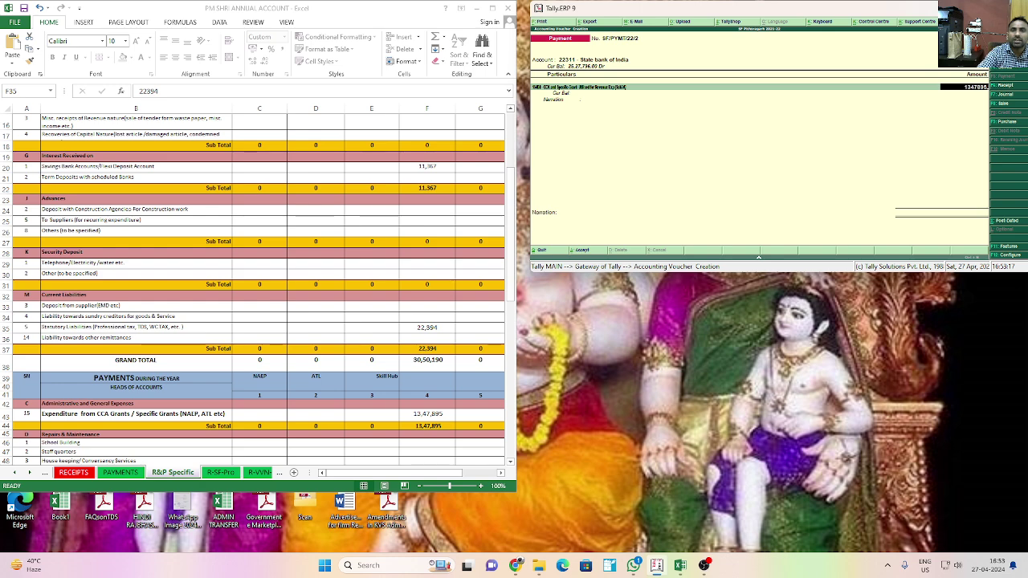
pyautogui.press('Return')
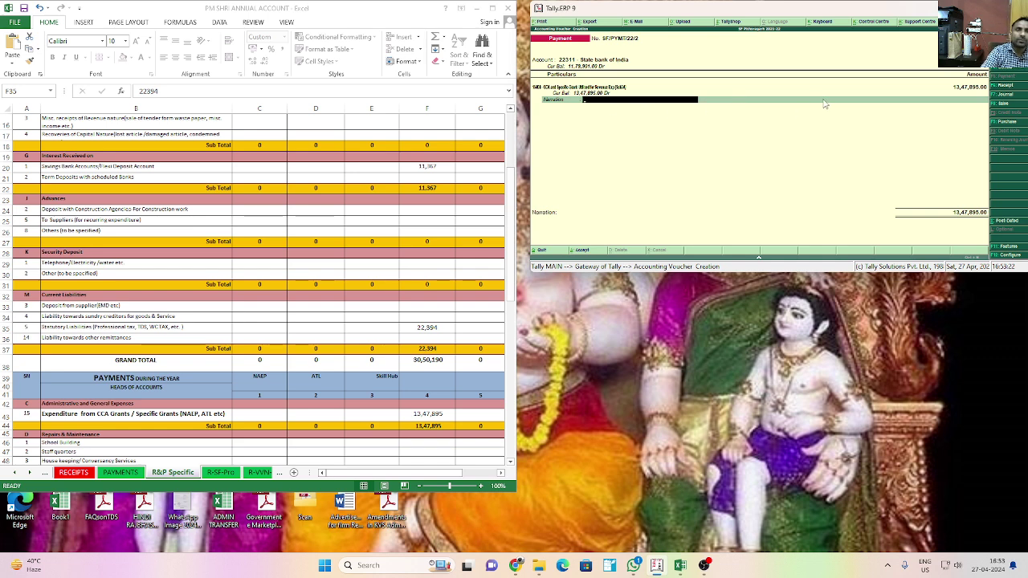
pyautogui.press('Return')
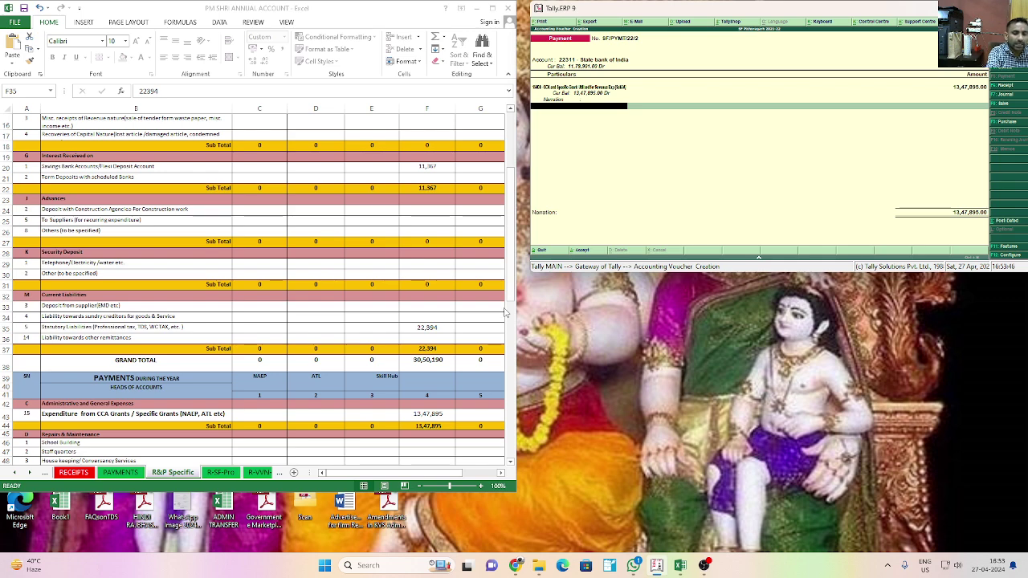
# Step: Add the Statutory Liabilities (Professional tax, TDS, WCTAX, etc.) ledger to the payment voucher with an amount of -22394
pyautogui.write('STATU')
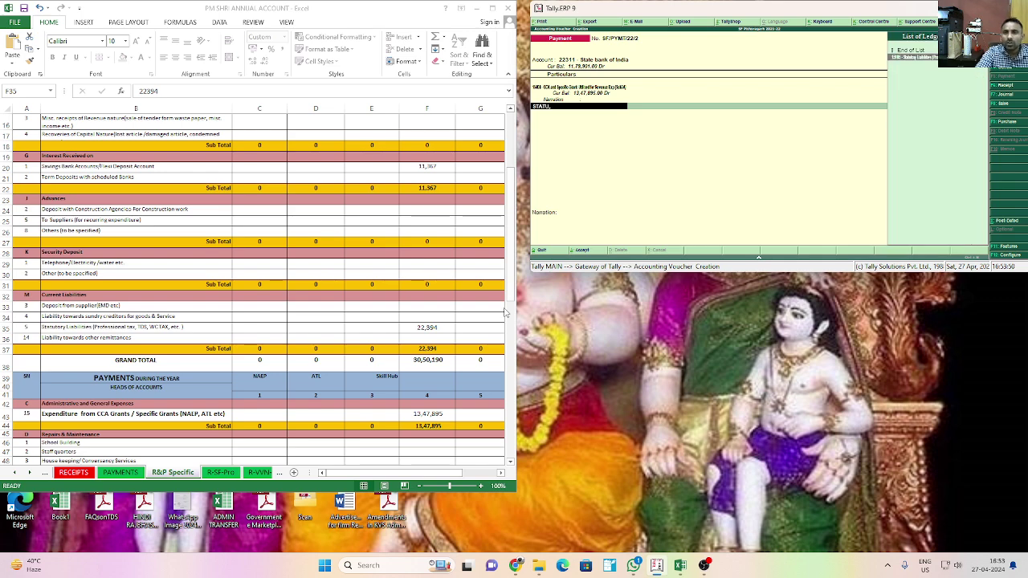
pyautogui.press('Return')
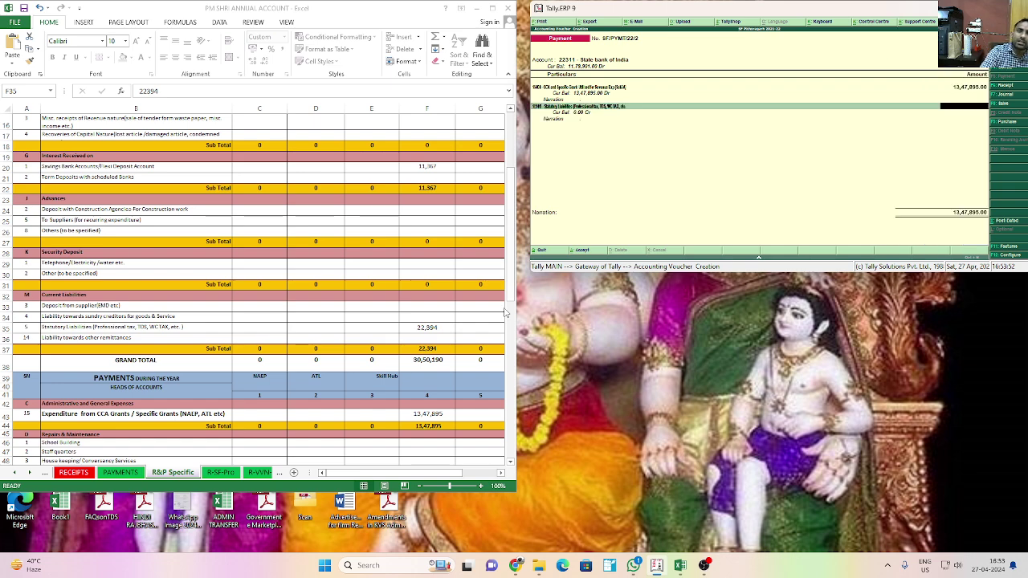
pyautogui.write('2233')
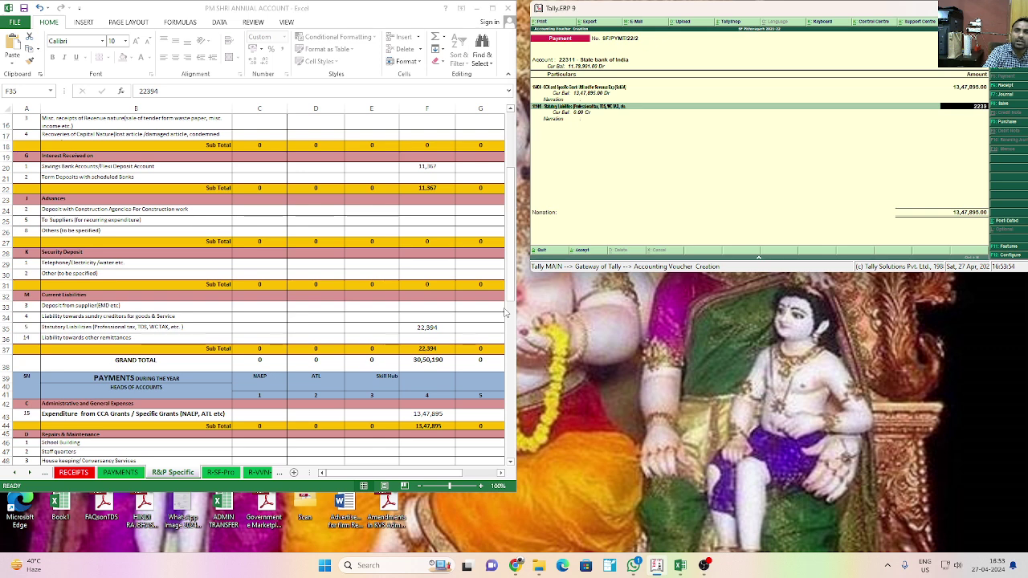
pyautogui.press('BackSpace')
pyautogui.press('BackSpace')
pyautogui.press('BackSpace')
pyautogui.write('-')
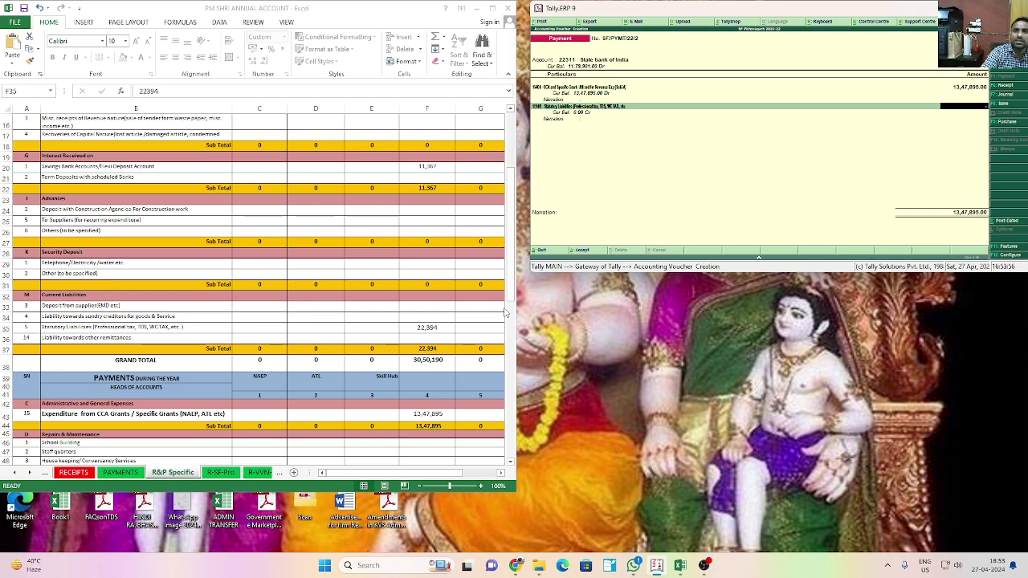
pyautogui.write('22394')
pyautogui.press('Return')
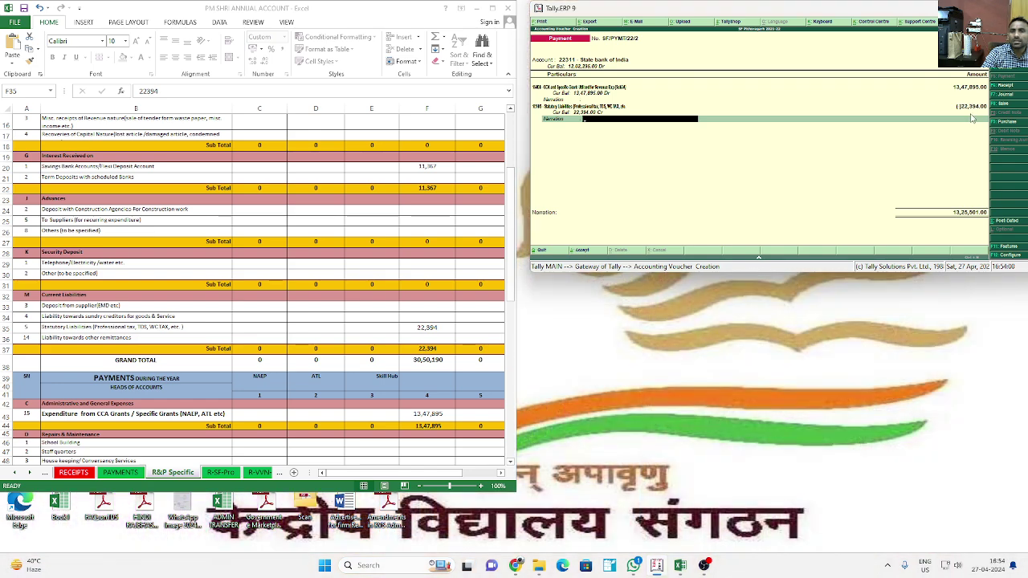
# Step: Convert the unsaved payment voucher to the Journal type and discard it, returning to the Gateway of Tally
pyautogui.click(955, 216)
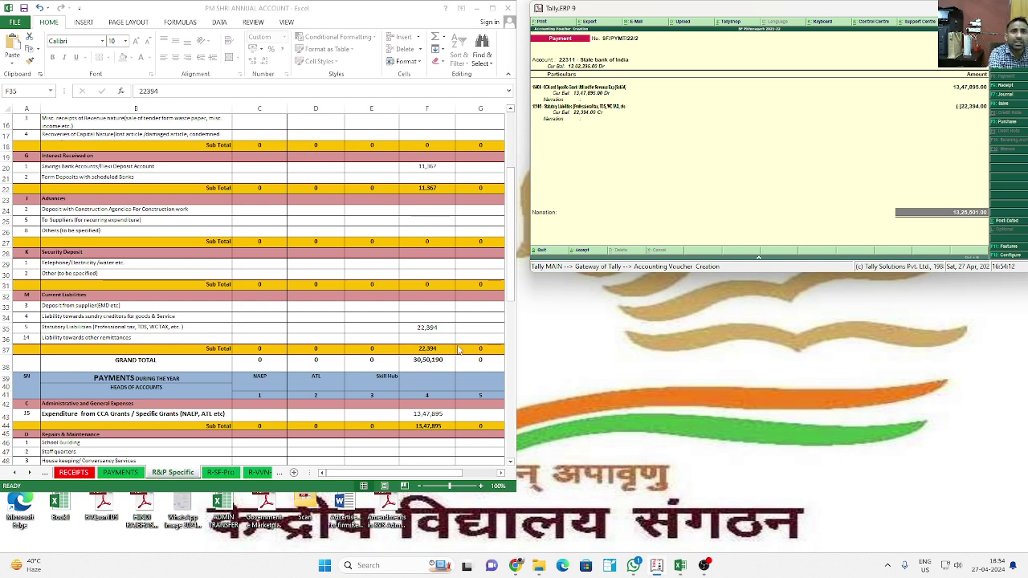
pyautogui.press('F7')
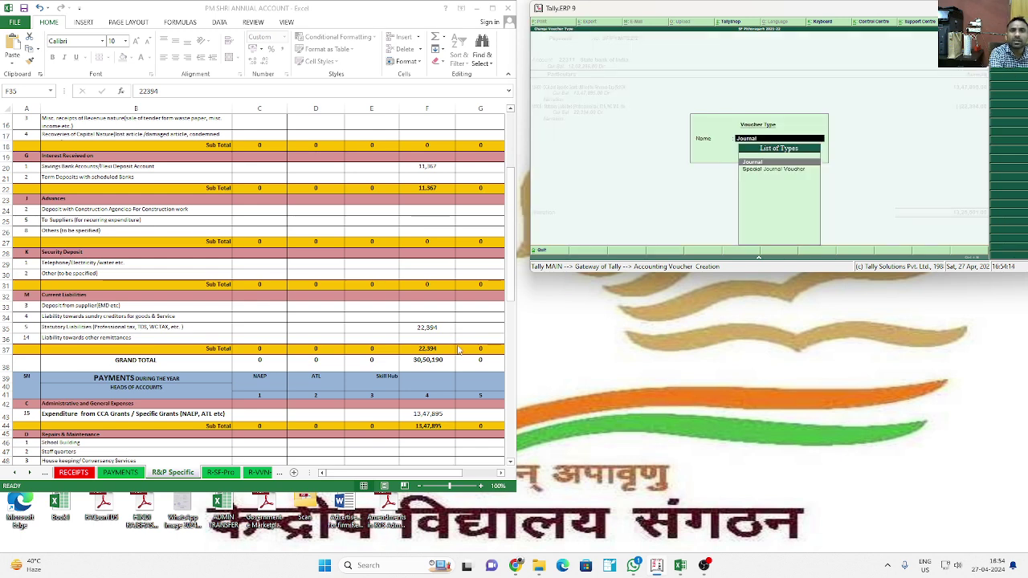
pyautogui.press('Return')
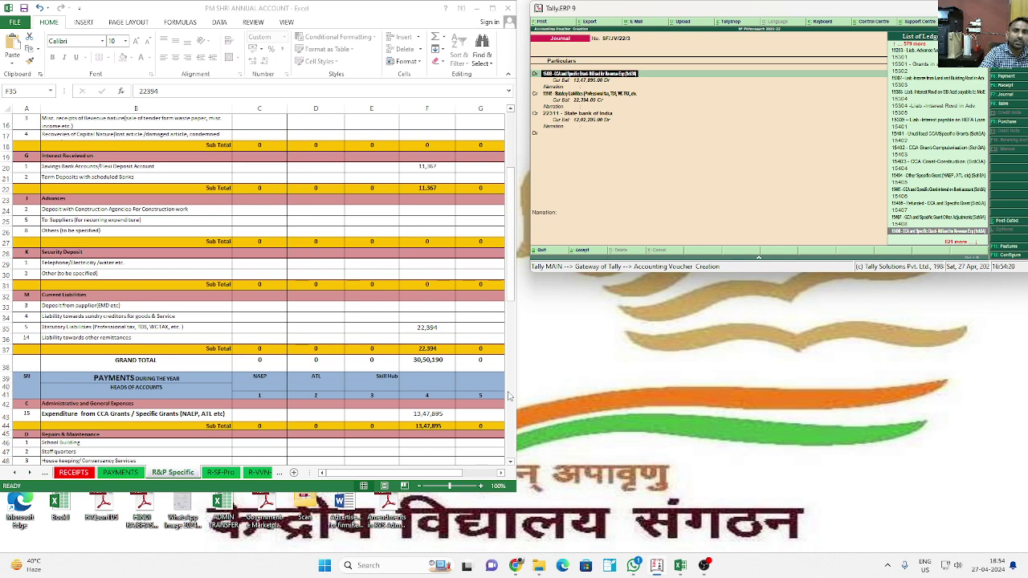
pyautogui.press('Escape')
pyautogui.press('Return')
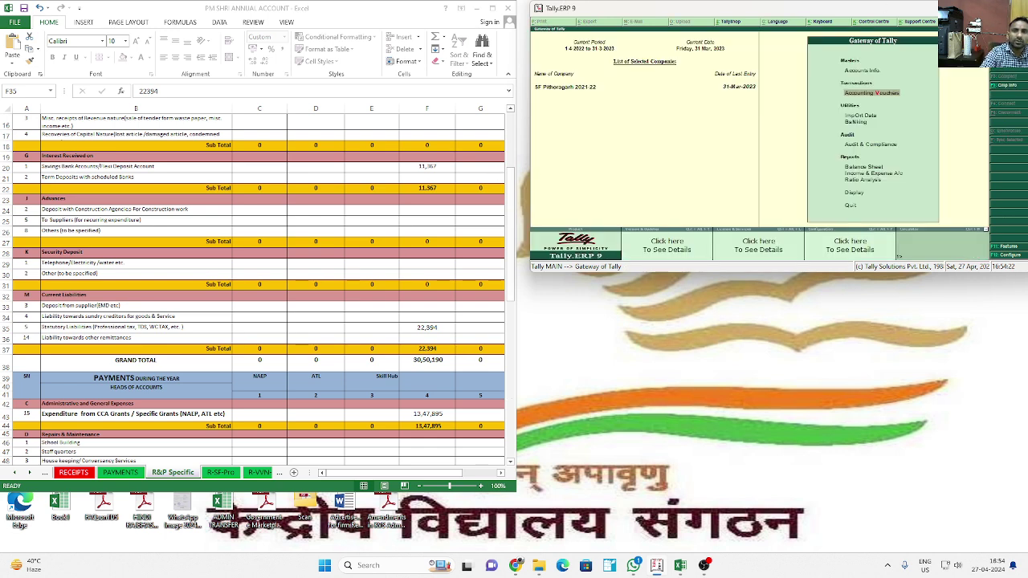
# Step: Start a new journal voucher and choose the CCA and Specific Grant Utilised for Revenue Exp ledger as its debit entry
pyautogui.press('Return')
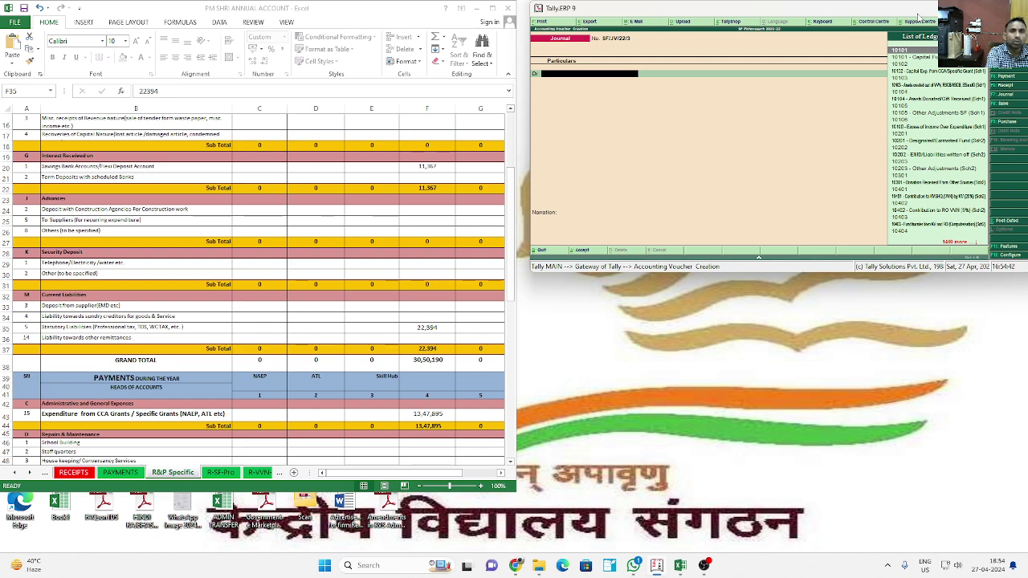
pyautogui.write('REVENUE')
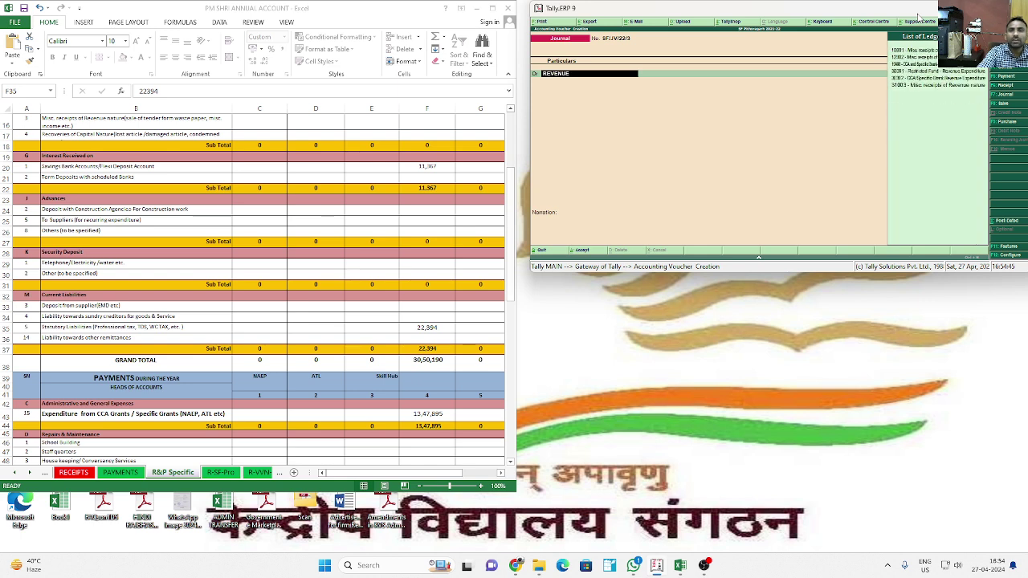
pyautogui.press('Down')
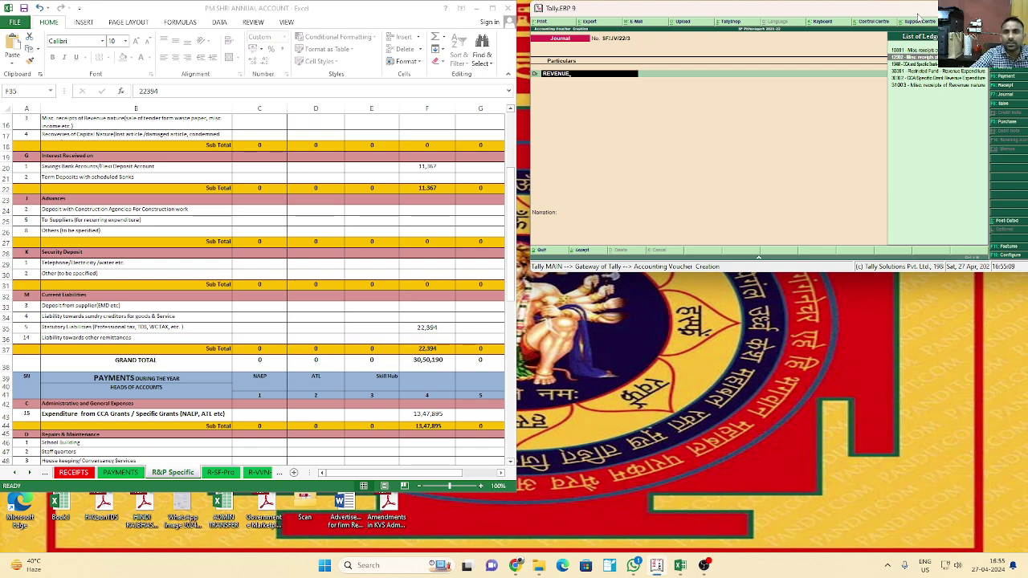
pyautogui.press('Down')
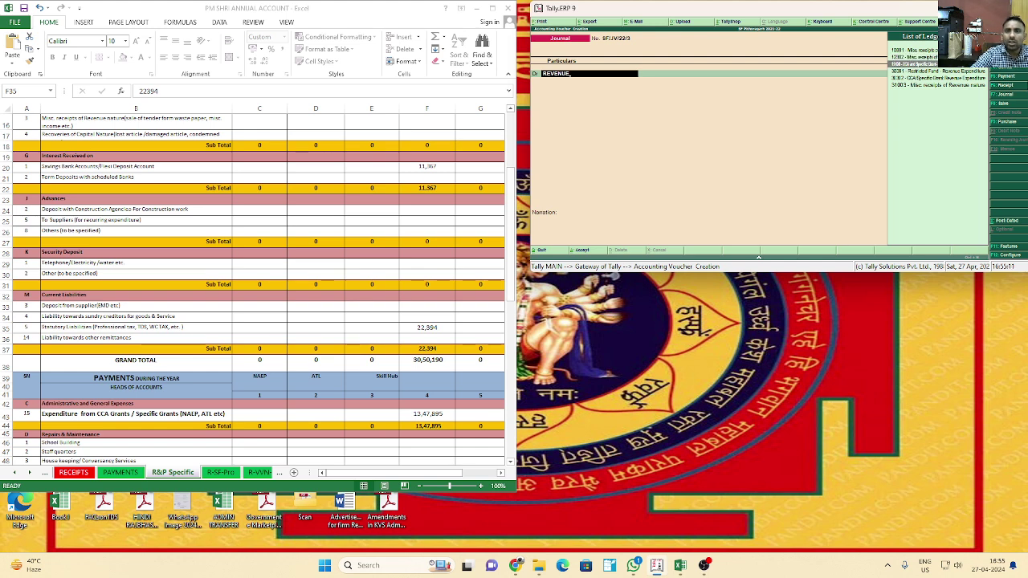
pyautogui.press('Return')
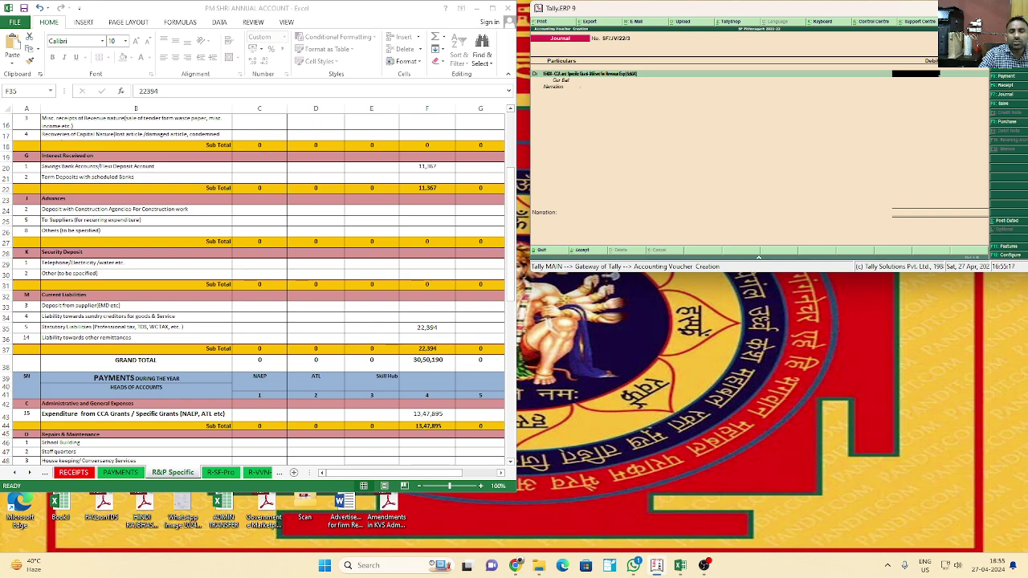
# Step: Debit 22394 to the chosen ledger, credit the Statutory Liabilities (Professional tax, TDS, WCTAX, etc.) ledger with 22394, and save the journal voucher
pyautogui.write('22394')
pyautogui.press('Return')
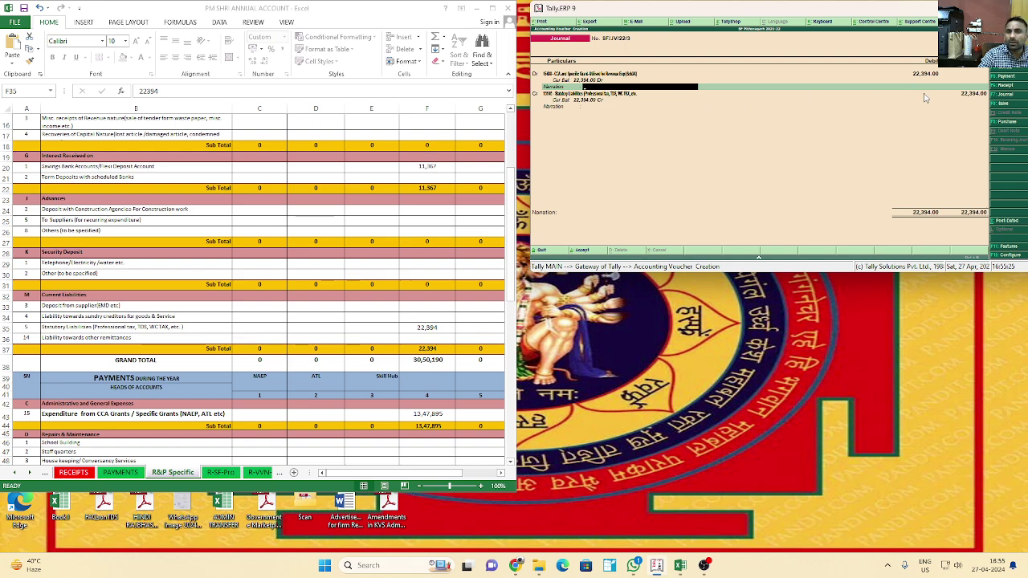
pyautogui.click(617, 95)
pyautogui.press('Return')
pyautogui.press('Return')
pyautogui.press('Return')
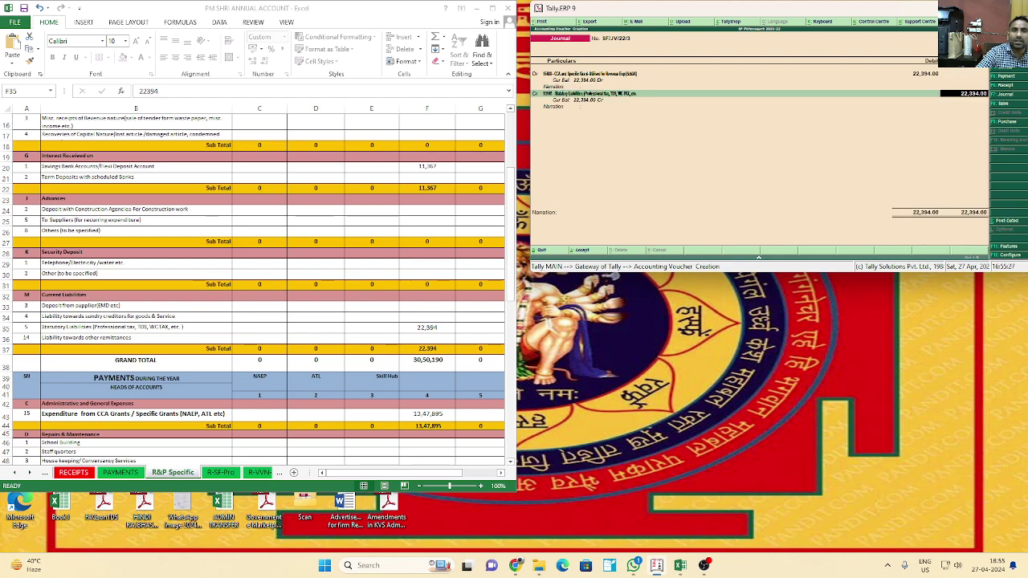
pyautogui.press('Return')
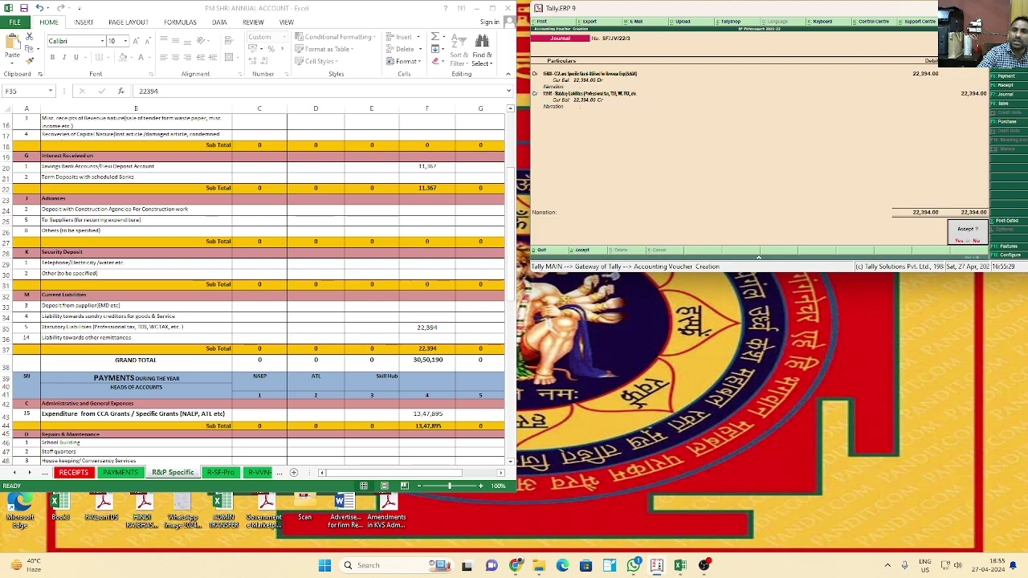
pyautogui.press('Return')
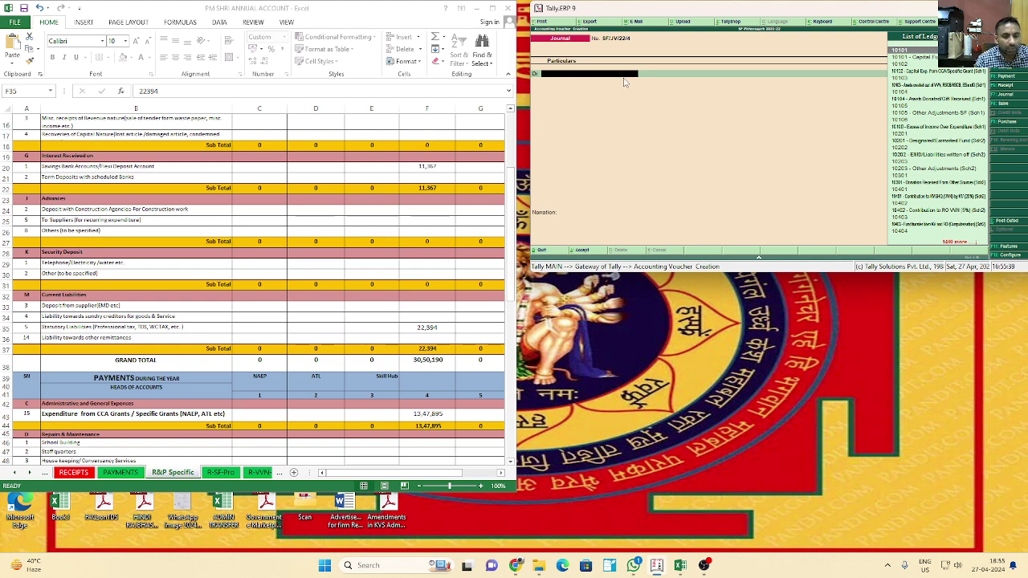
# Step: Start a payment voucher from State bank of India with the CCA and Specific Grant Utilised for Revenue Exp ledger as its particulars
pyautogui.press('F5')
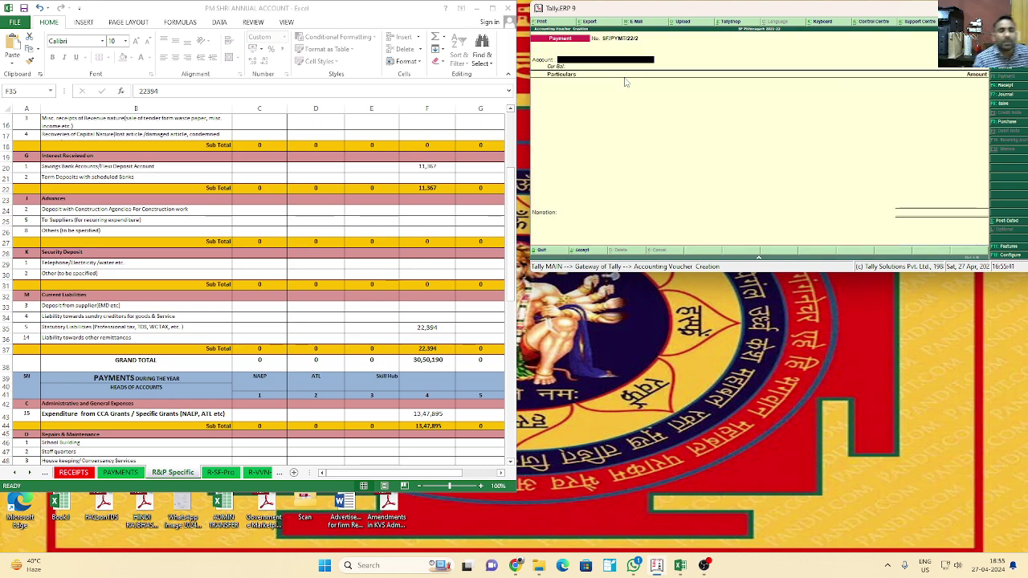
pyautogui.write('STATE')
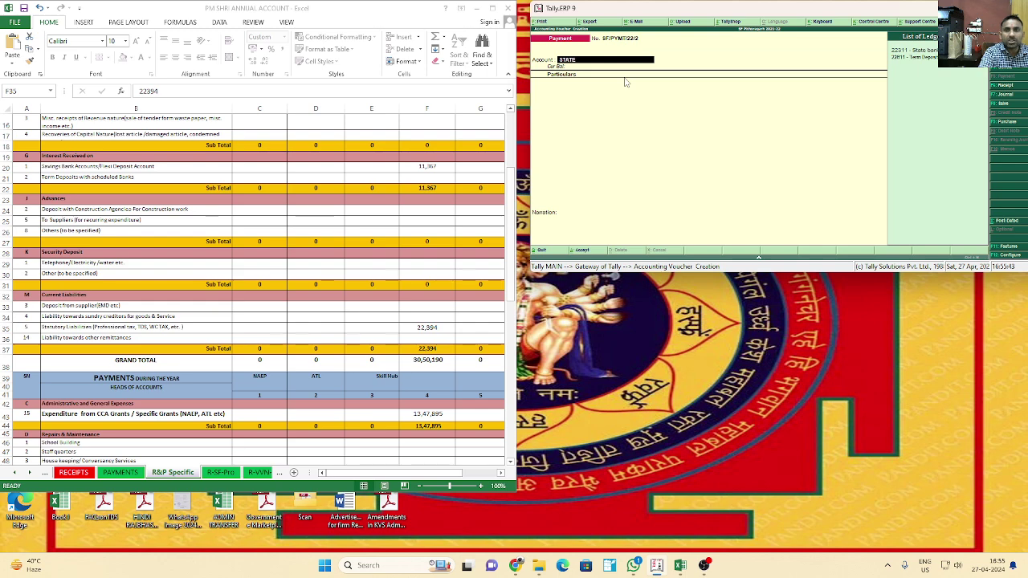
pyautogui.press('Return')
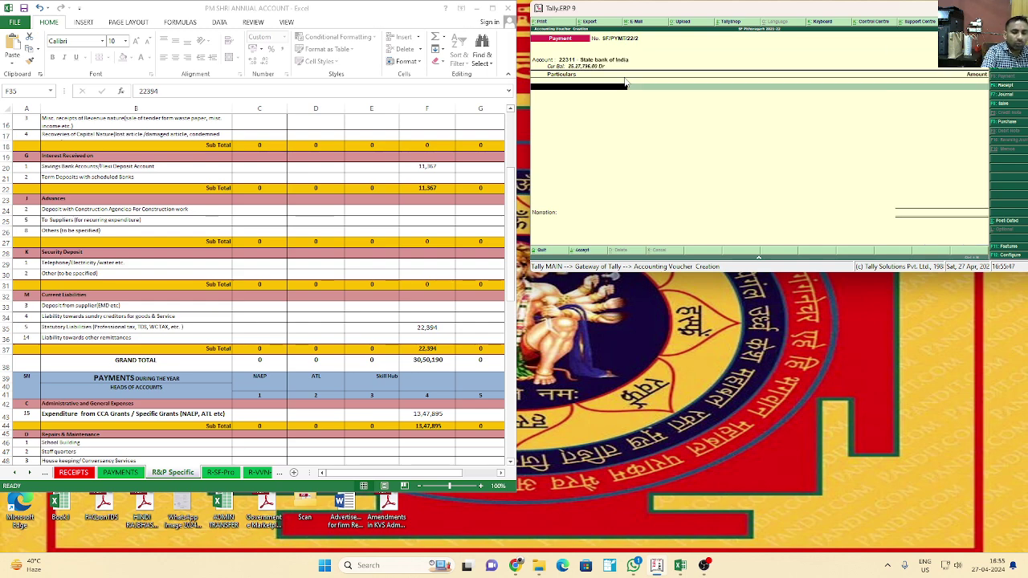
pyautogui.write('REVEN')
pyautogui.press('Down')
pyautogui.press('Down')
pyautogui.press('Down')
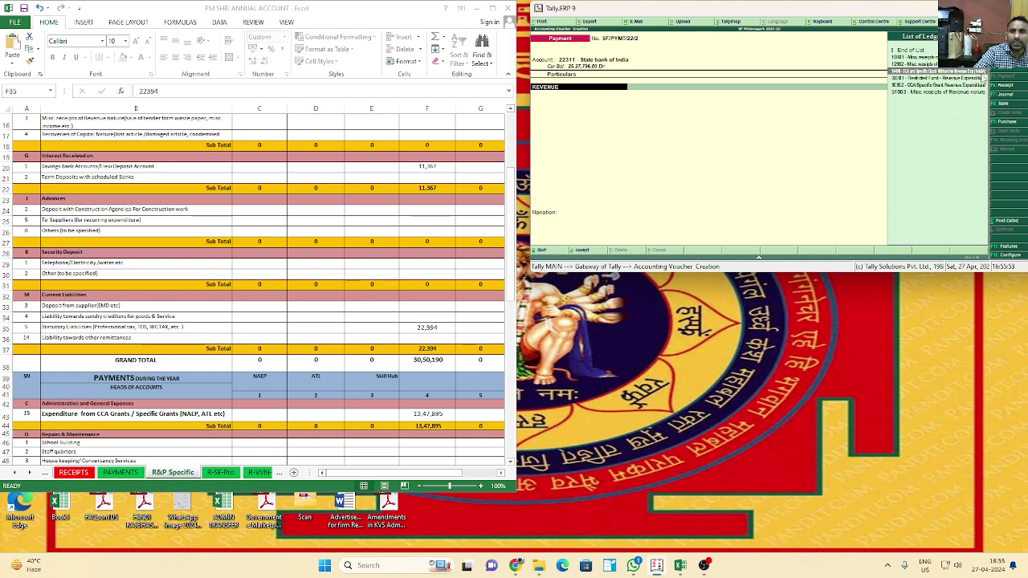
pyautogui.press('Return')
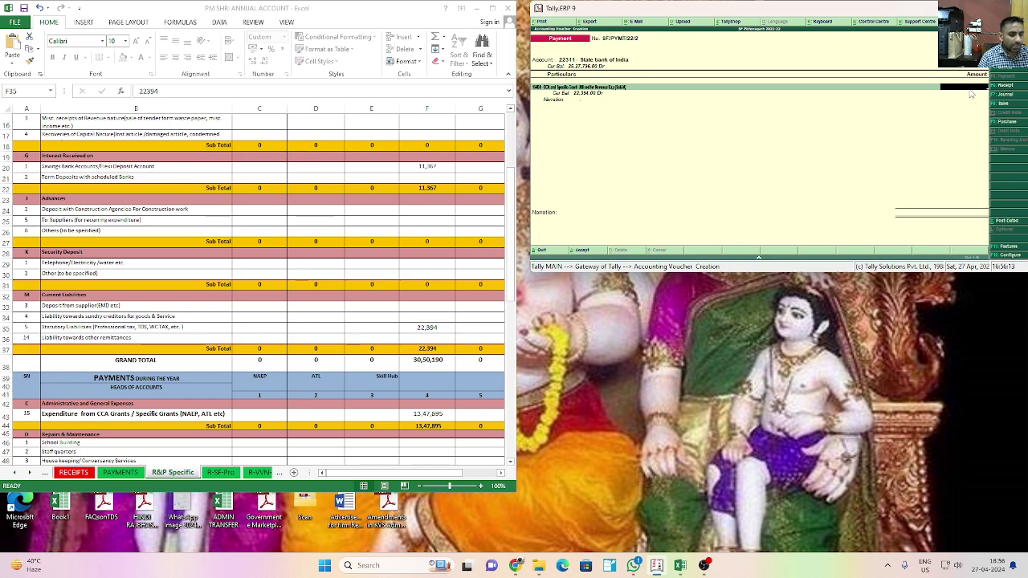
pyautogui.hotkey('ctrl', 'n')
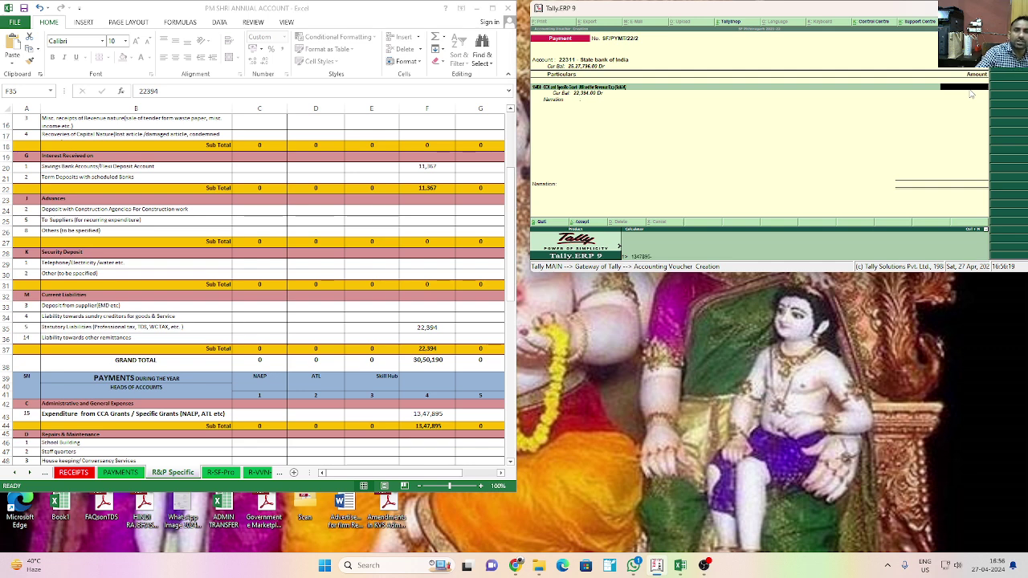
pyautogui.write('94')
pyautogui.press('Return')
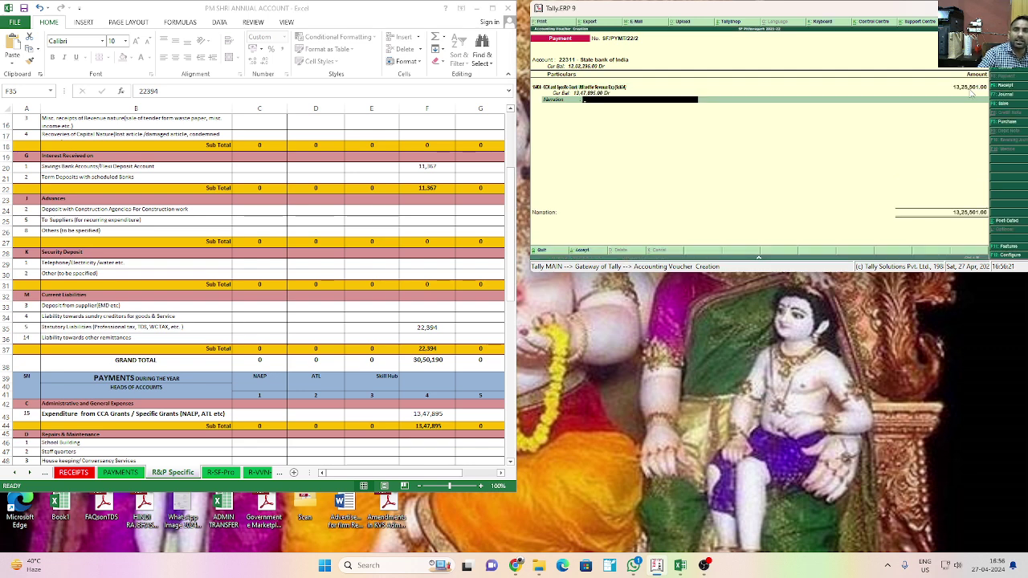
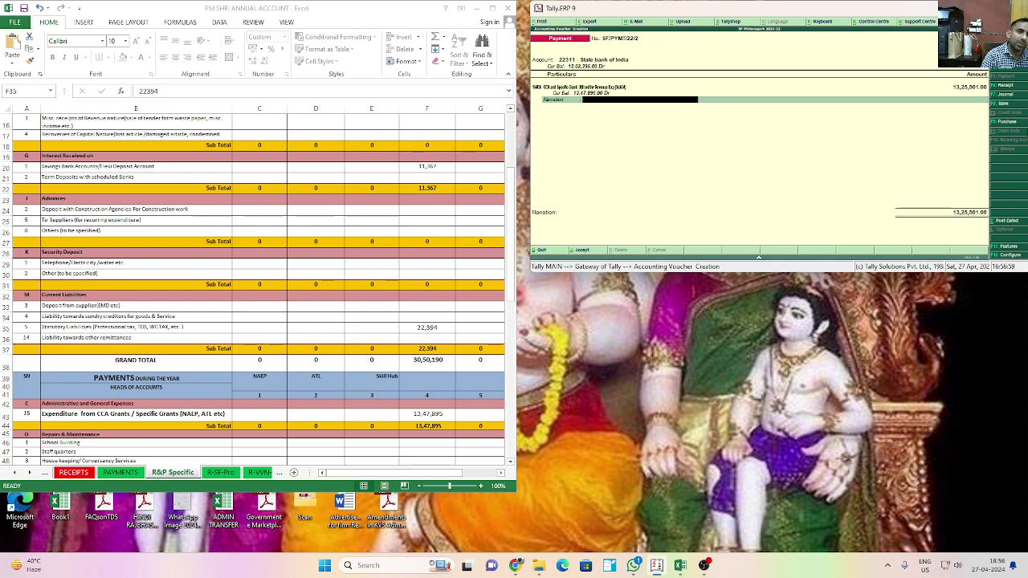
# Step: Allocate the payment as a cheque with range Not Applicable, dated 31-Mar-2023, leave the narrations blank, and save the voucher
pyautogui.press('Return')
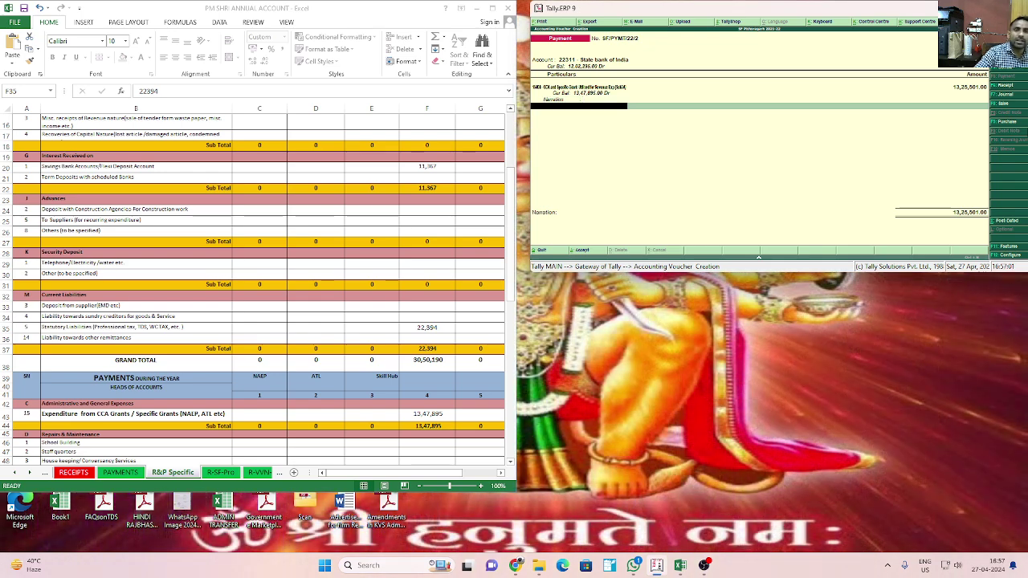
pyautogui.press('Return')
pyautogui.press('Return')
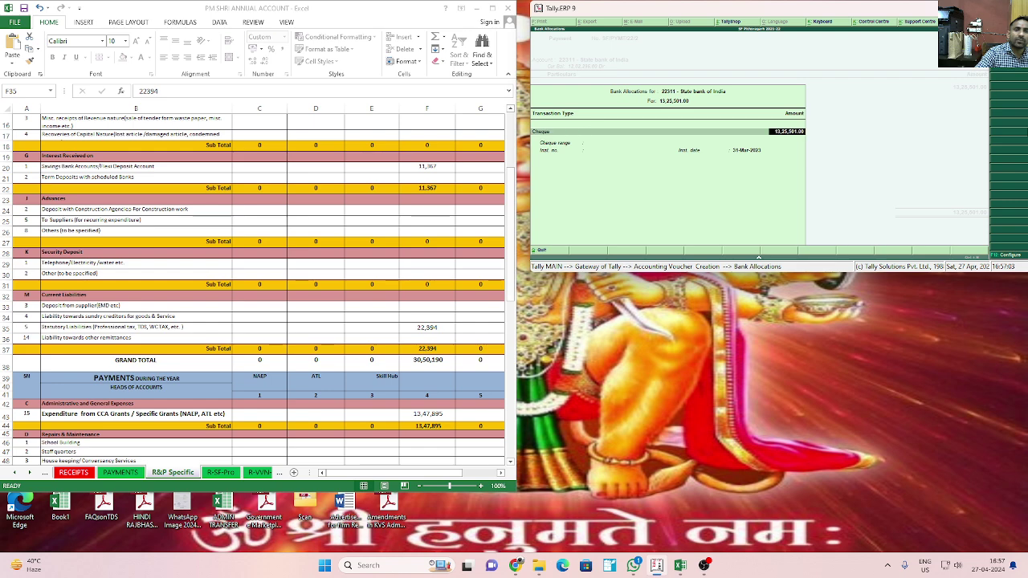
pyautogui.press('Return')
pyautogui.press('Return')
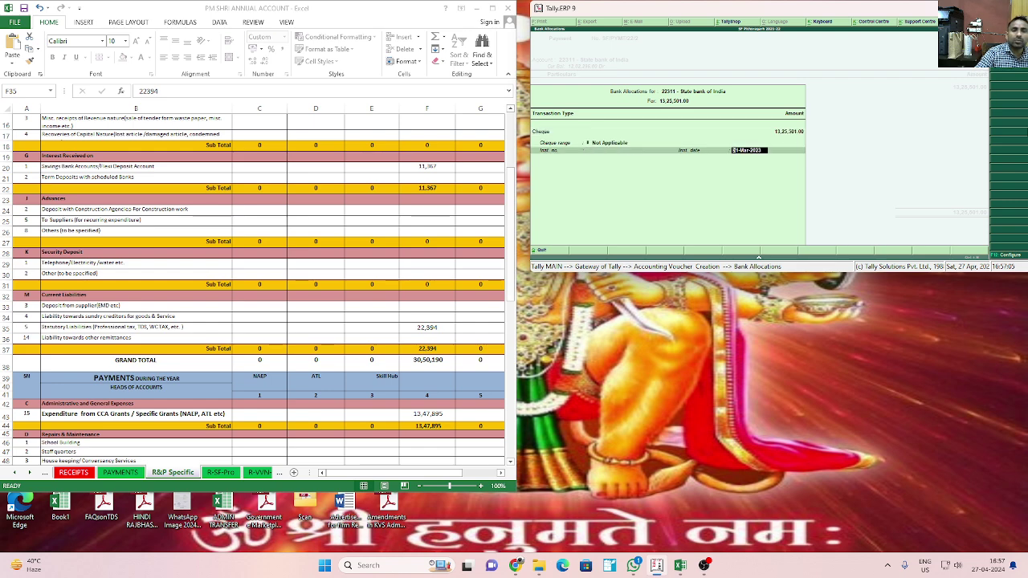
pyautogui.press('Return')
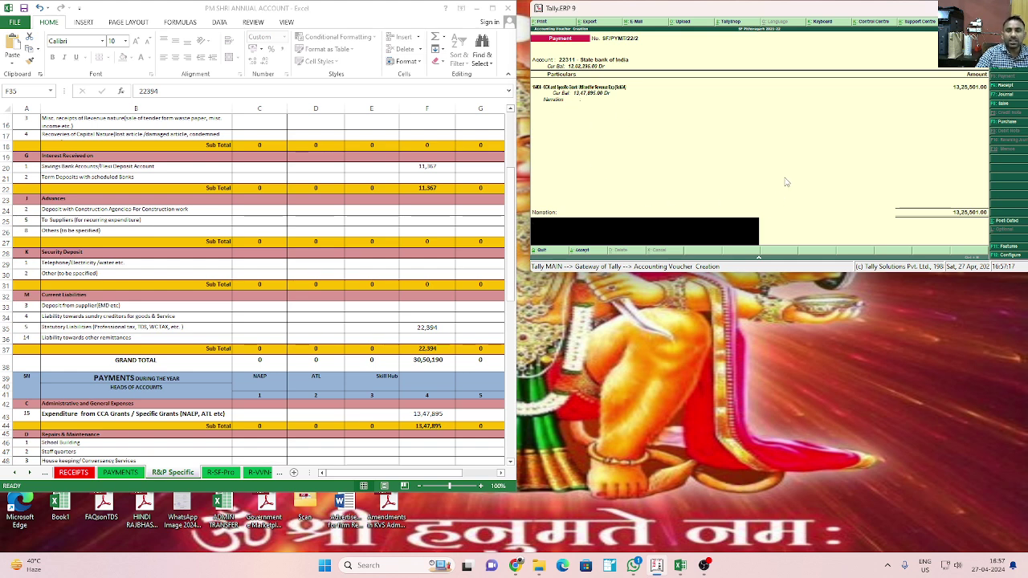
pyautogui.press('Return')
pyautogui.press('Return')
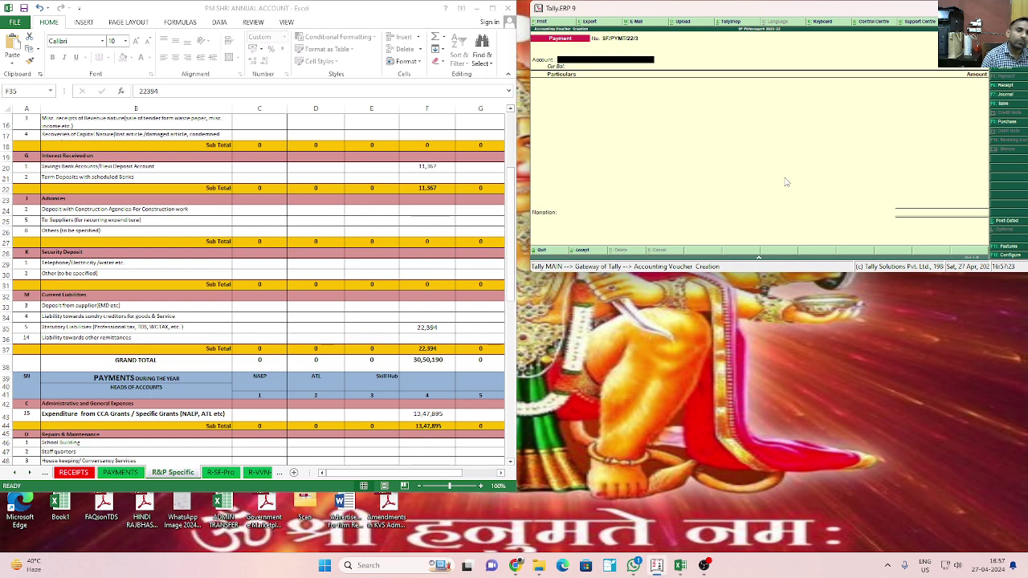
# Step: Locate the Computer/Peripherals amount under Fixed Assets in the R&P Specific sheet and set State bank of India as the new payment's account
pyautogui.scroll(-6, 394, 383)
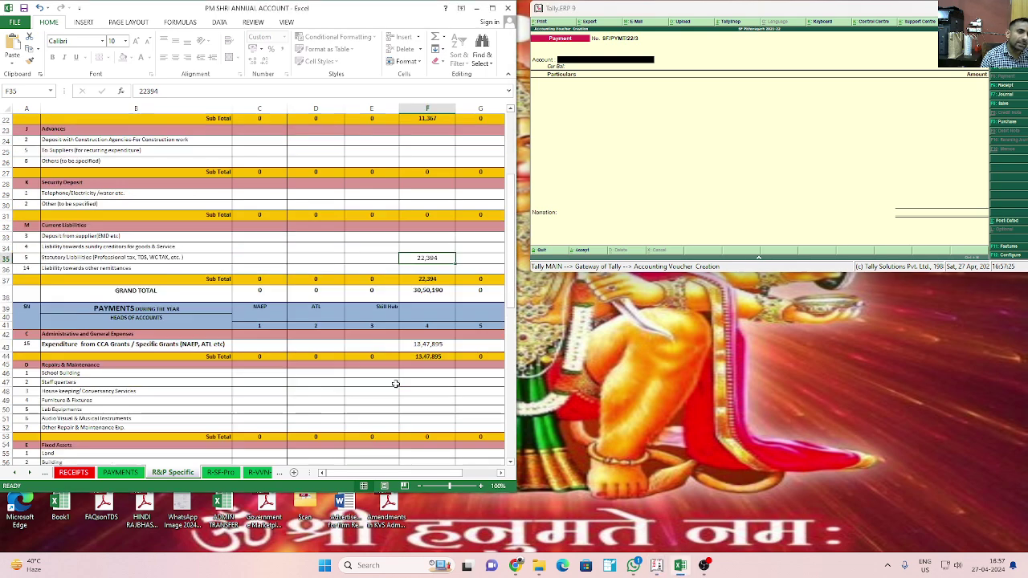
pyautogui.click(440, 380)
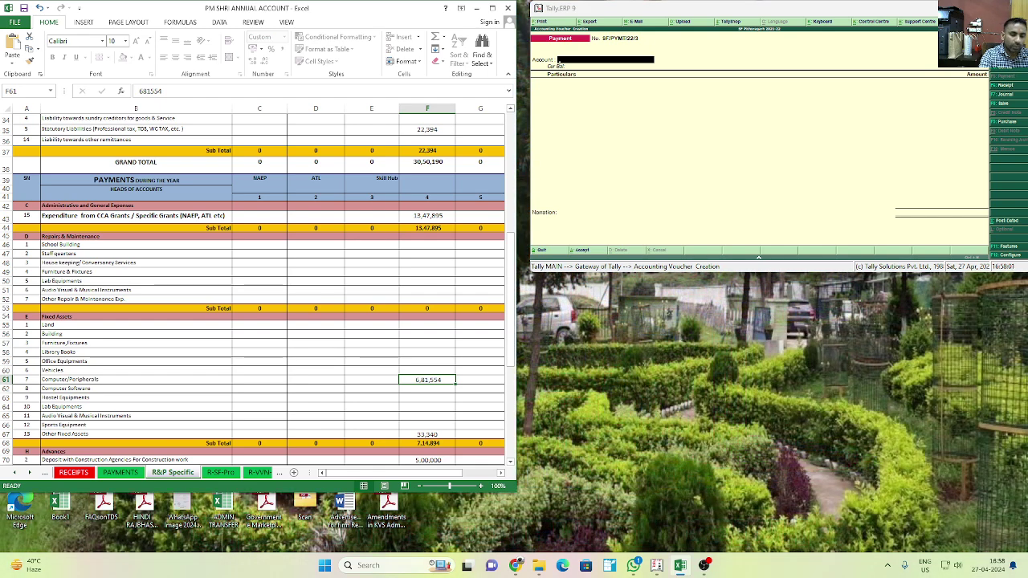
pyautogui.write('STATE')
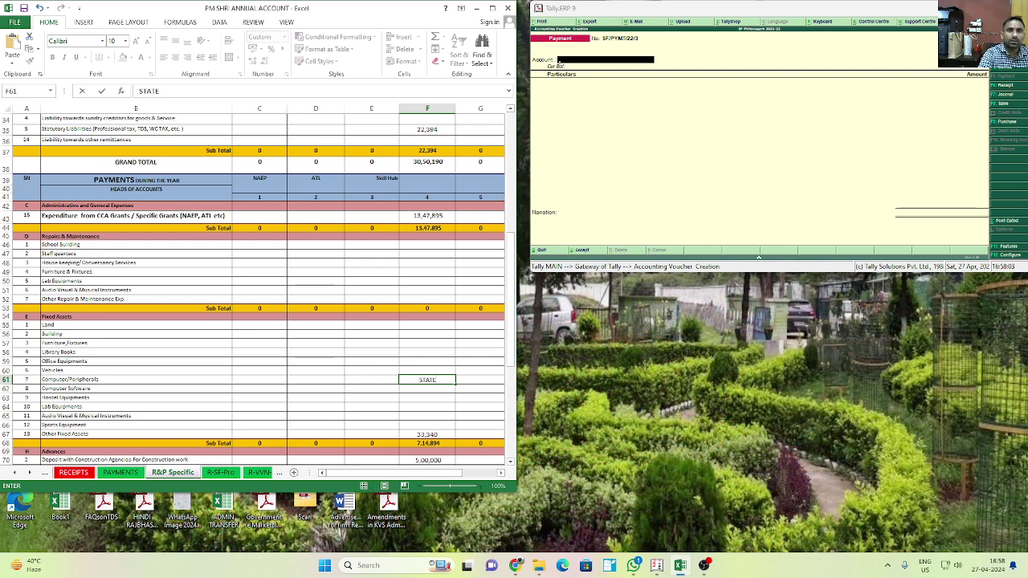
pyautogui.press('Escape')
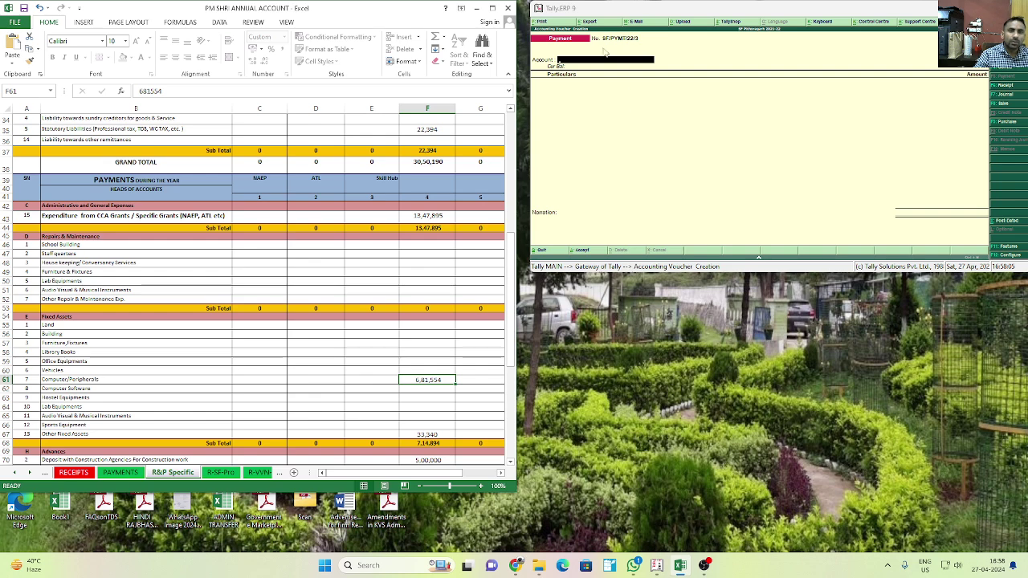
pyautogui.click(821, 106)
pyautogui.write('STATE')
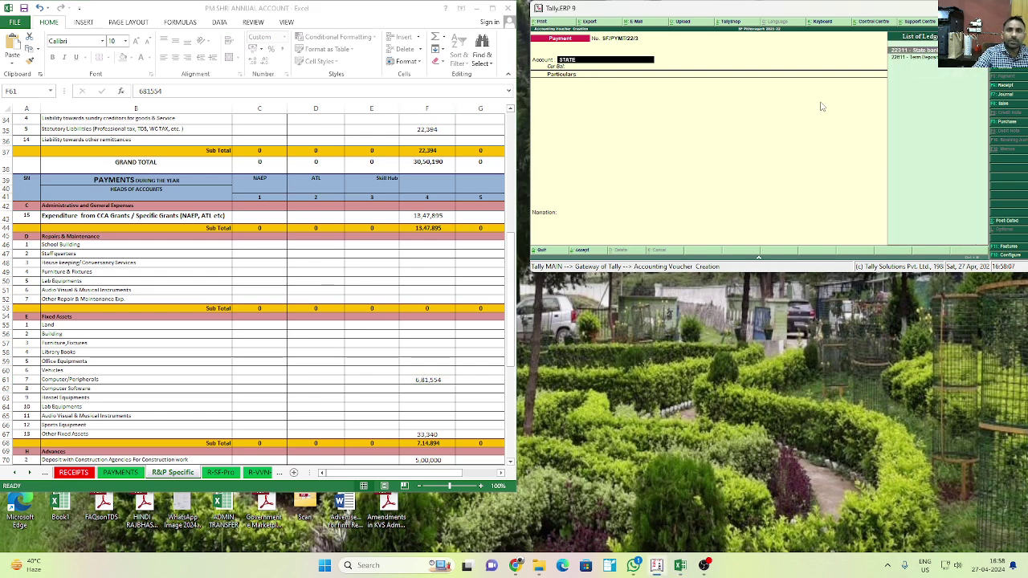
pyautogui.press('Return')
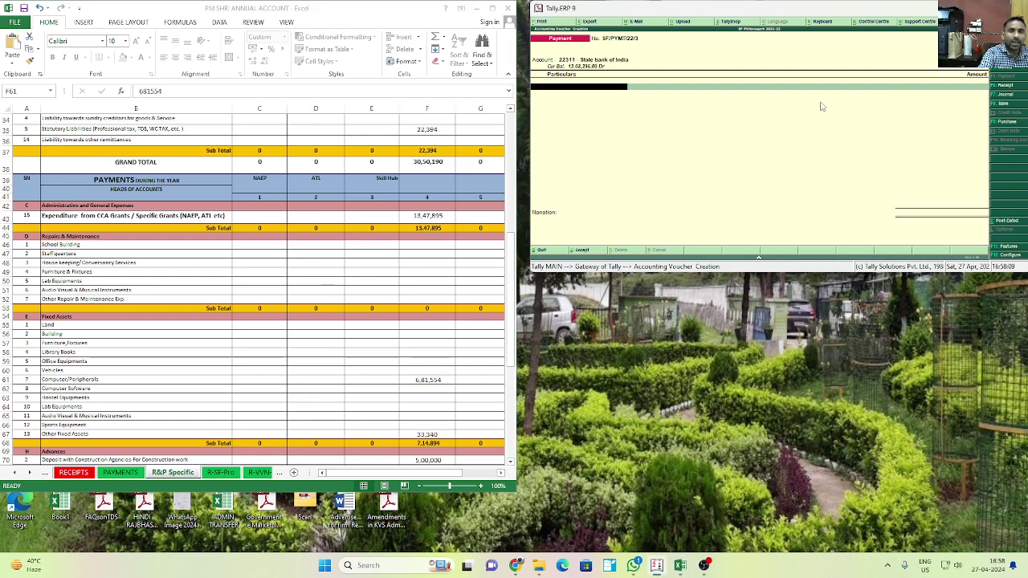
# Step: Add the Computer/Peripherals-Specific Grant ledger to the payment voucher with amount 681554 and a blank narration
pyautogui.write('COMPUTER PERIP')
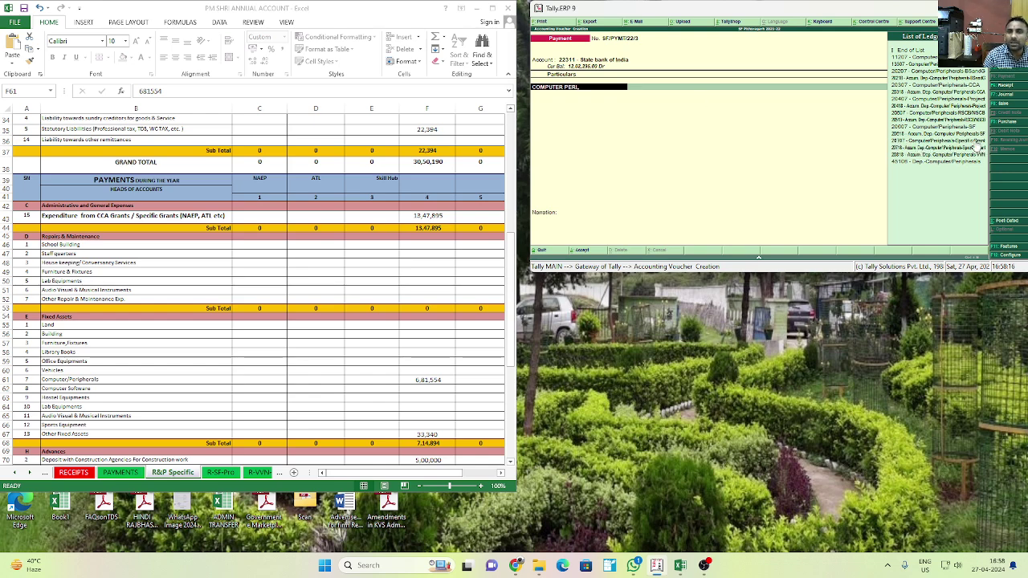
pyautogui.click(975, 142)
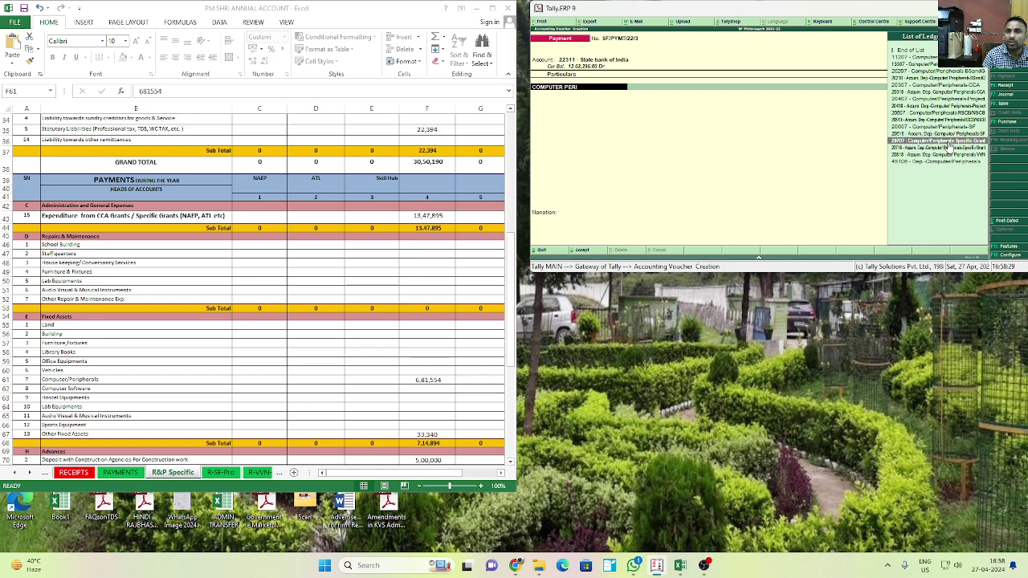
pyautogui.press('Return')
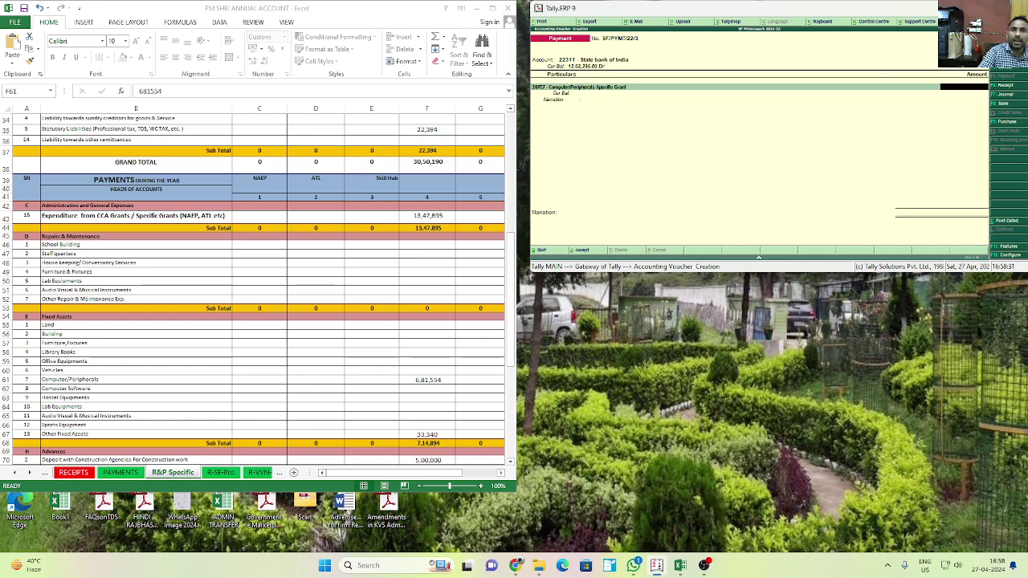
pyautogui.write('681554')
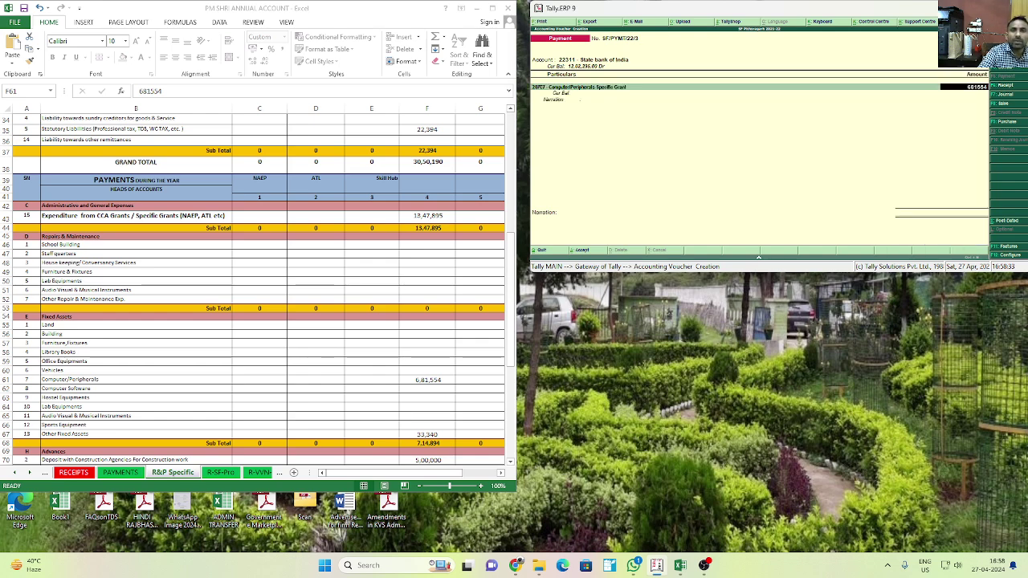
pyautogui.press('Return')
pyautogui.press('Return')
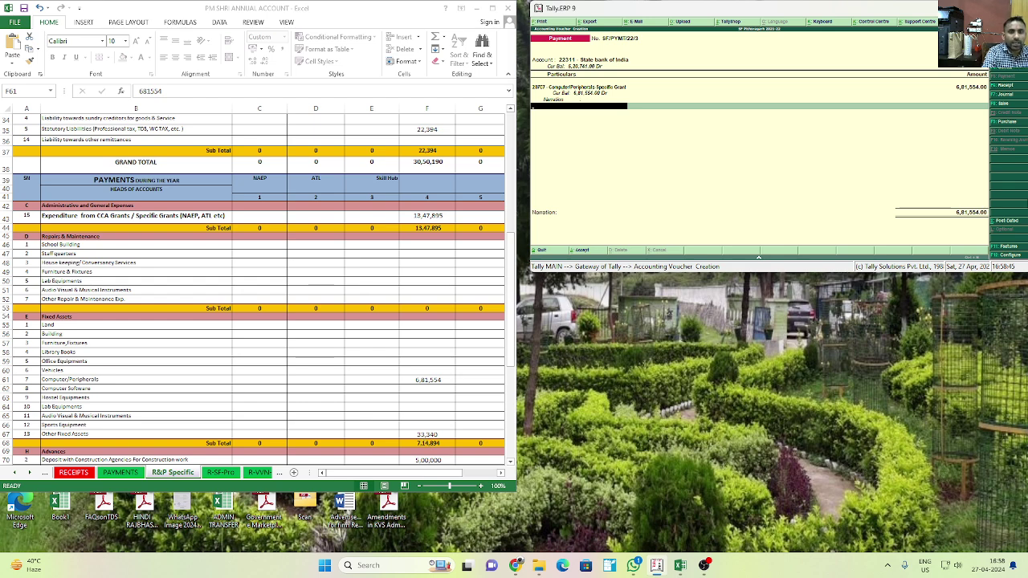
# Step: Add the Other Fixed Assets-Specific Grant ledger to the payment voucher with amount 33340
pyautogui.write('OTHER FL')
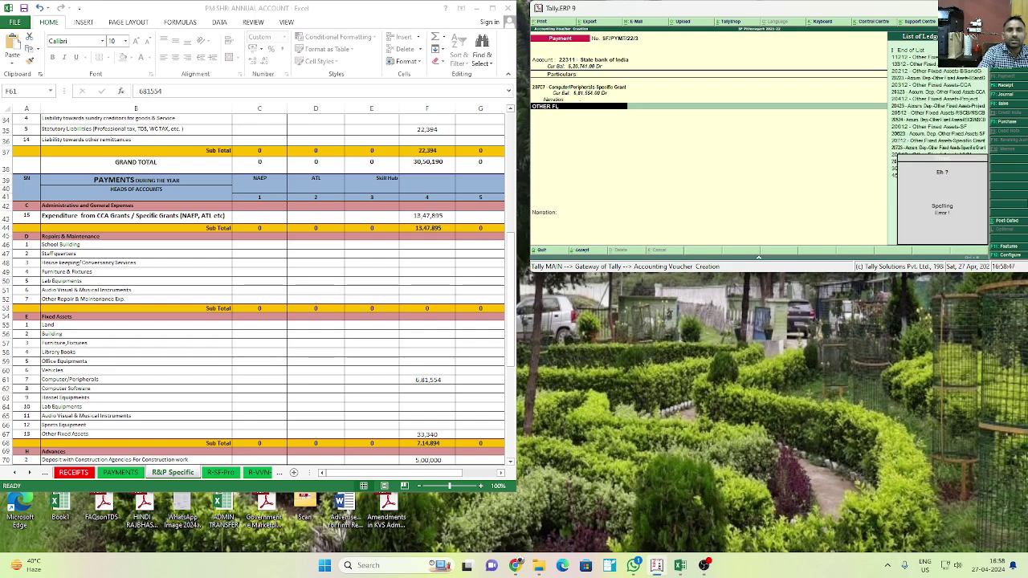
pyautogui.press('BackSpace')
pyautogui.write('IXED')
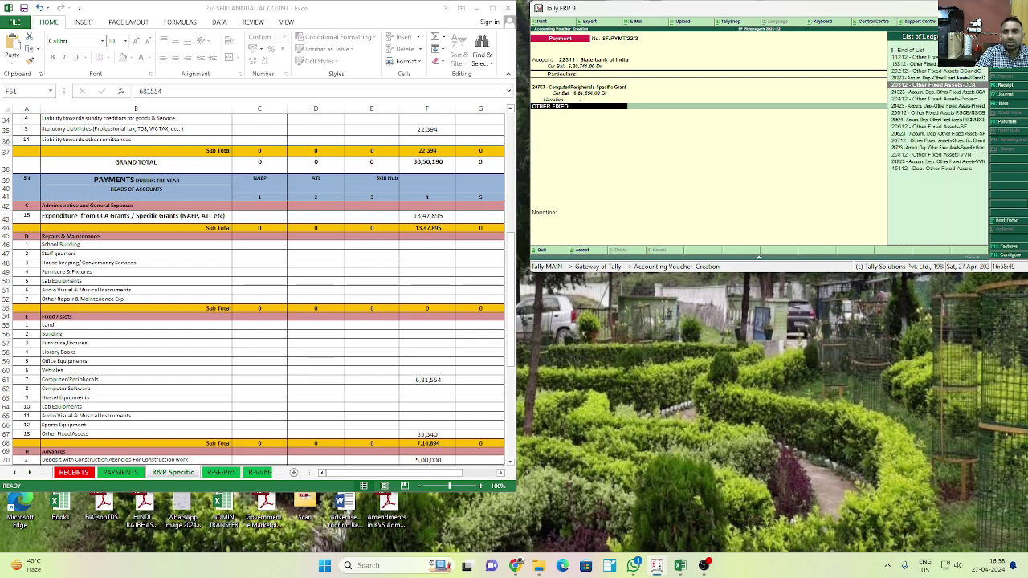
pyautogui.press('Down')
pyautogui.press('Down')
pyautogui.press('Down')
pyautogui.press('Down')
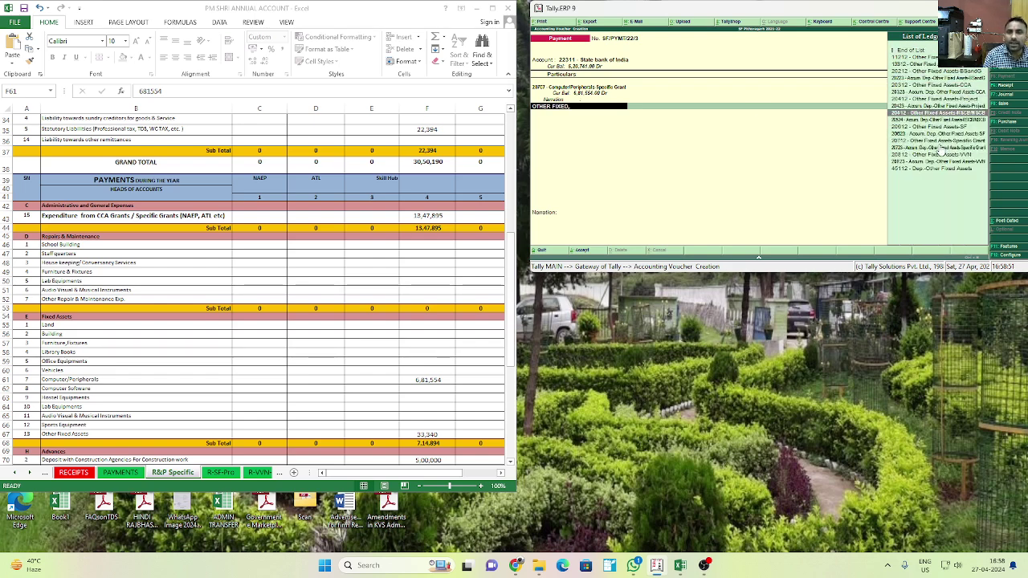
pyautogui.click(973, 141)
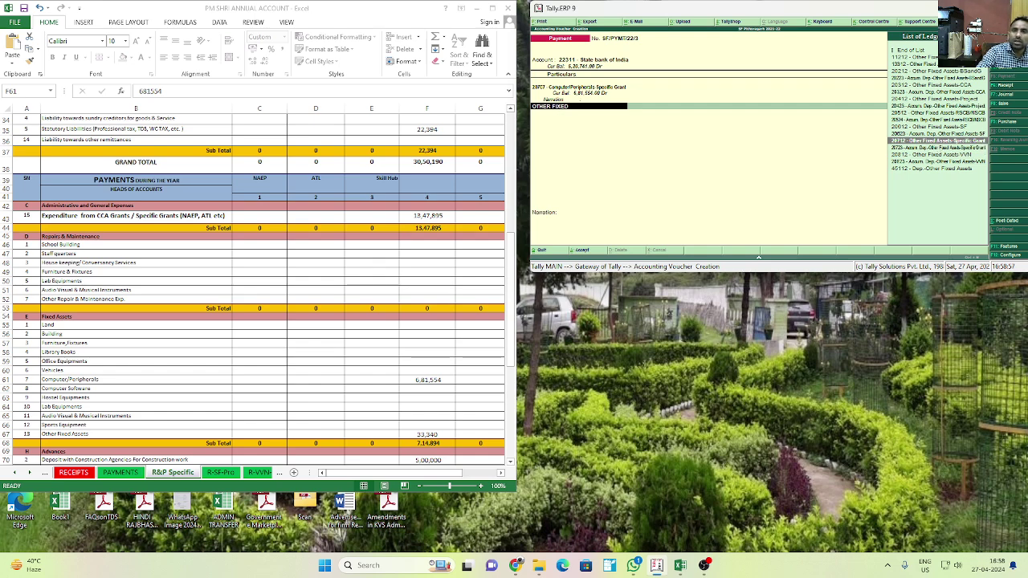
pyautogui.press('Return')
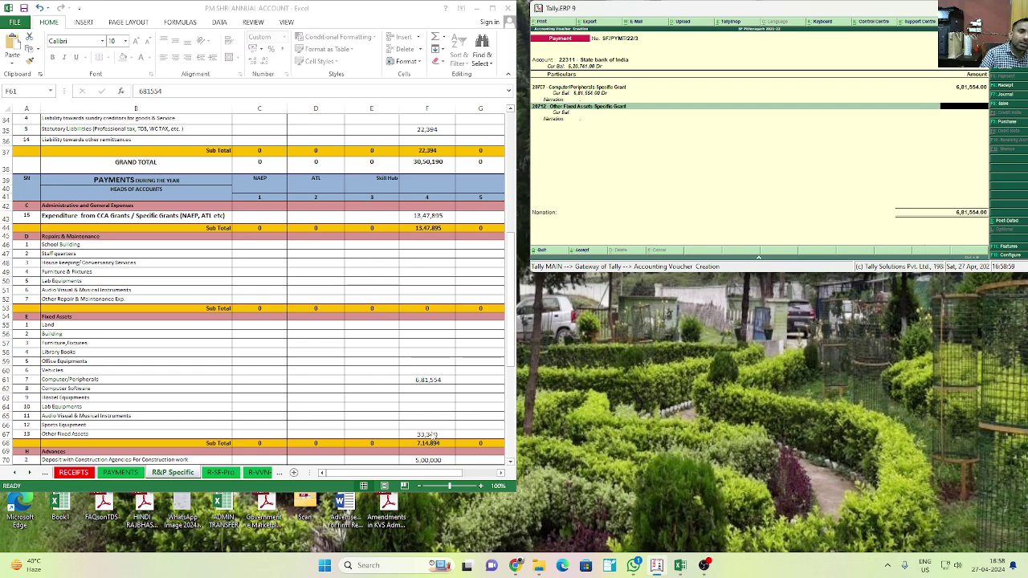
pyautogui.write('33340')
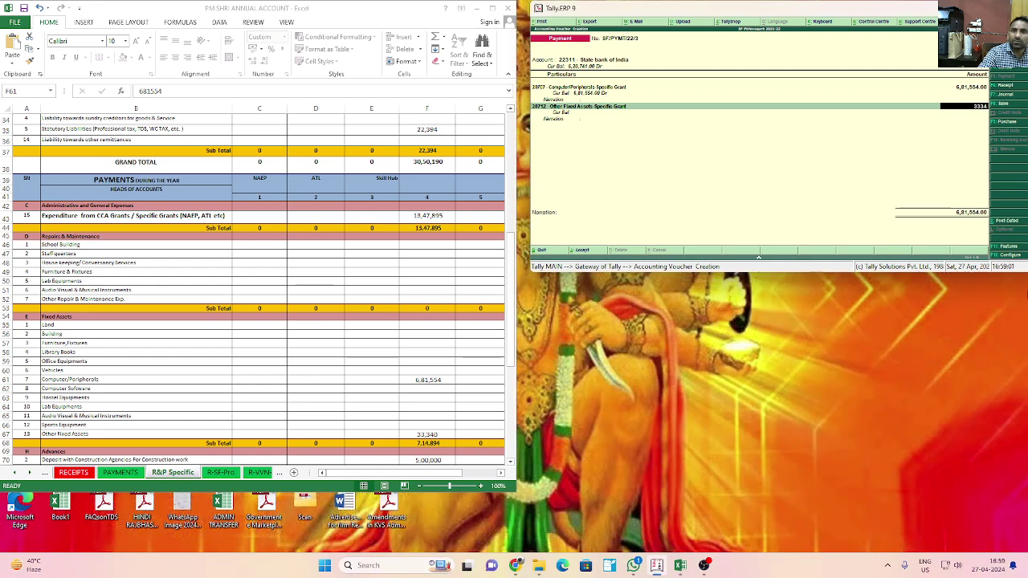
pyautogui.press('Return')
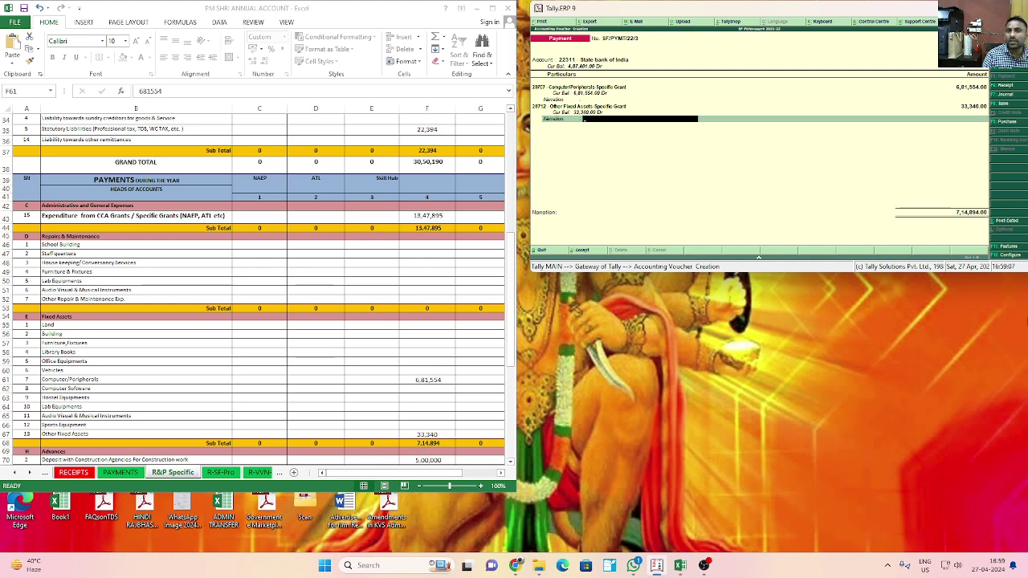
# Step: Allocate the fixed asset payment as a cheque with range Not Applicable, dated 31-Mar-2023, leave the narrations blank, and save the voucher
pyautogui.press('Return')
pyautogui.press('Return')
pyautogui.press('Return')
pyautogui.press('Return')
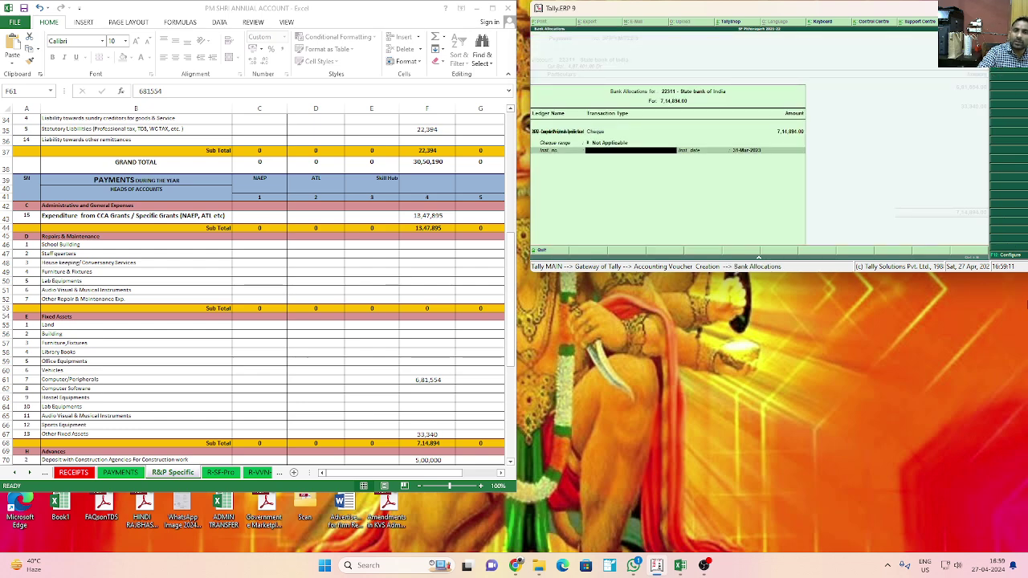
pyautogui.press('Return')
pyautogui.press('Return')
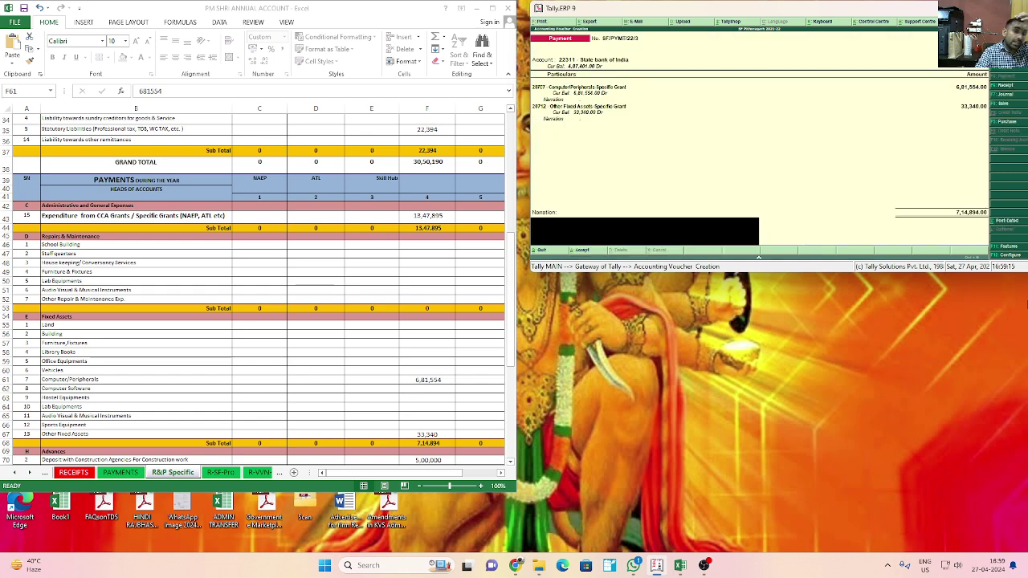
pyautogui.press('Return')
pyautogui.press('Return')
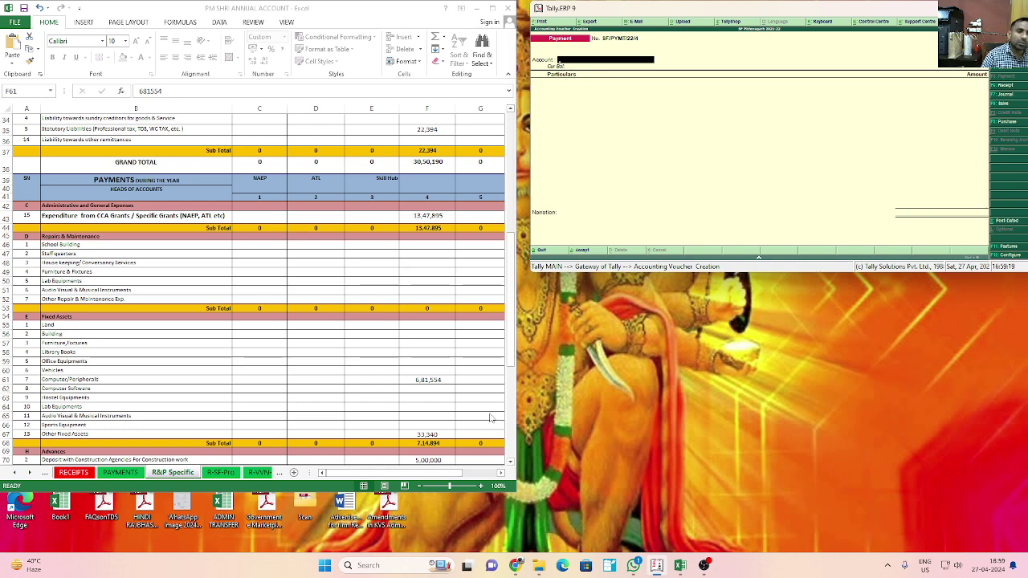
# Step: Locate the Statutory Liabilities payment under Current Liabilities in the R&P Specific sheet and set State bank of India as the new payment's account
pyautogui.click(421, 388)
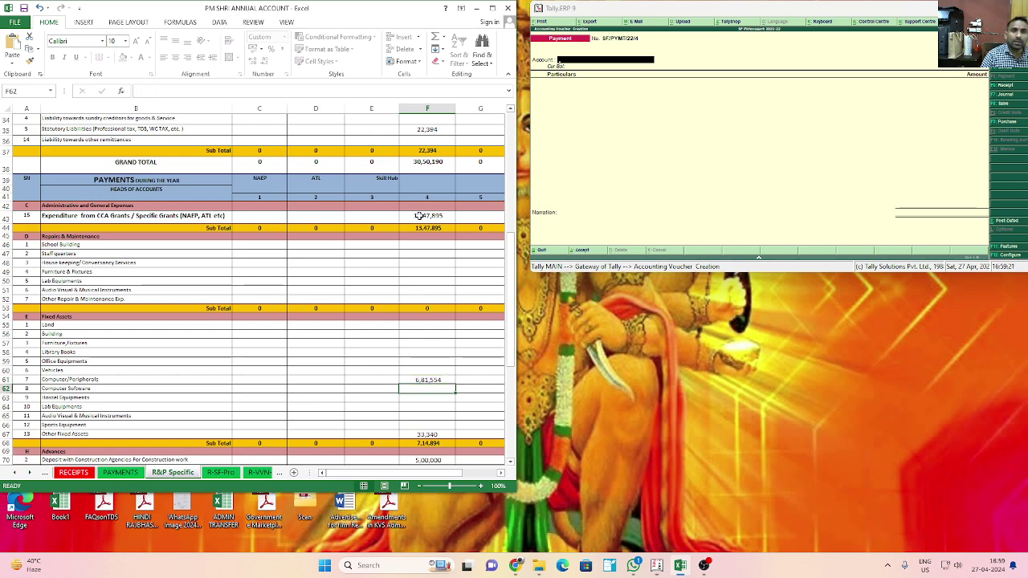
pyautogui.scroll(2, 419, 209)
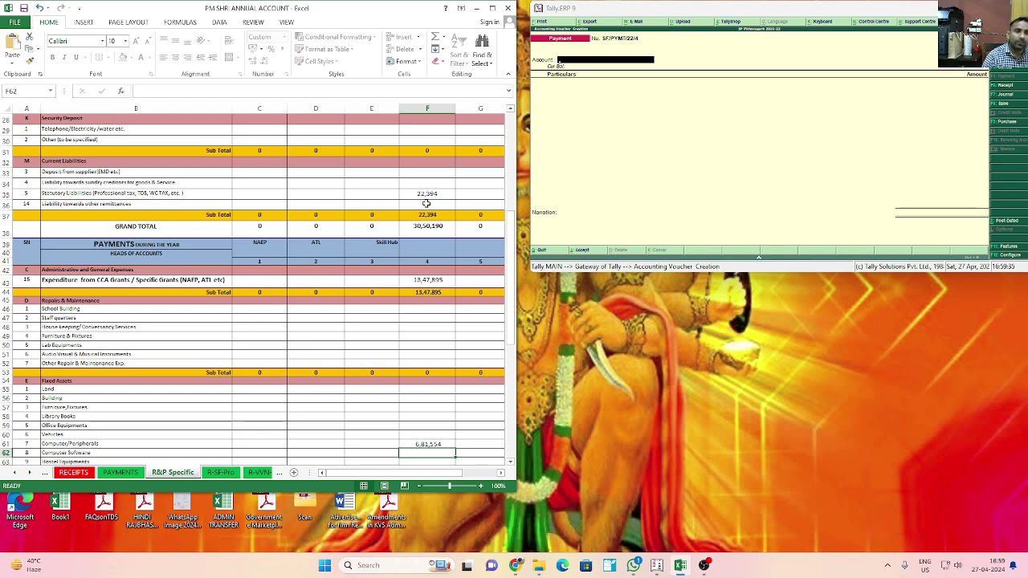
pyautogui.click(430, 407)
pyautogui.scroll(-7, 429, 414)
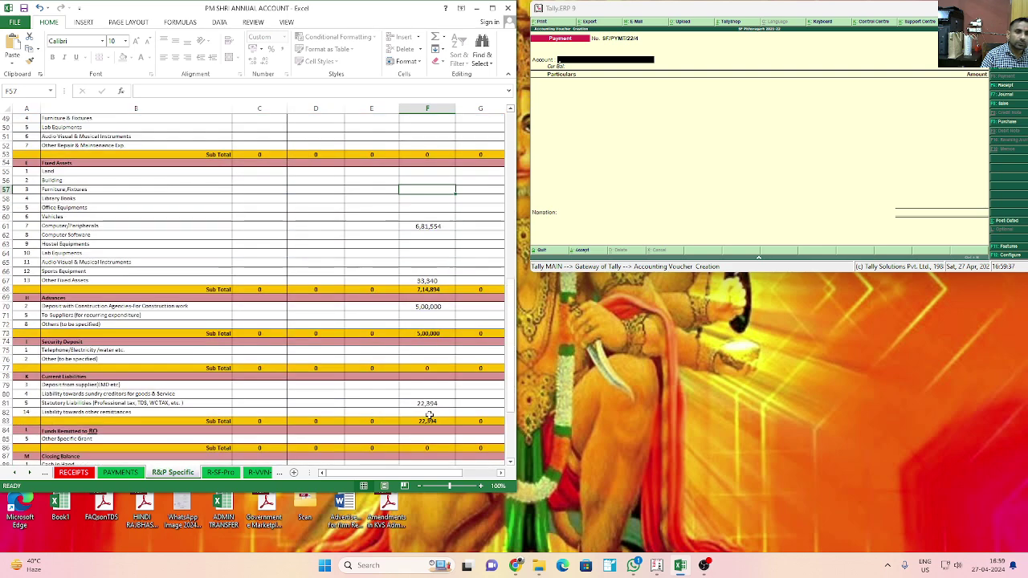
pyautogui.click(428, 403)
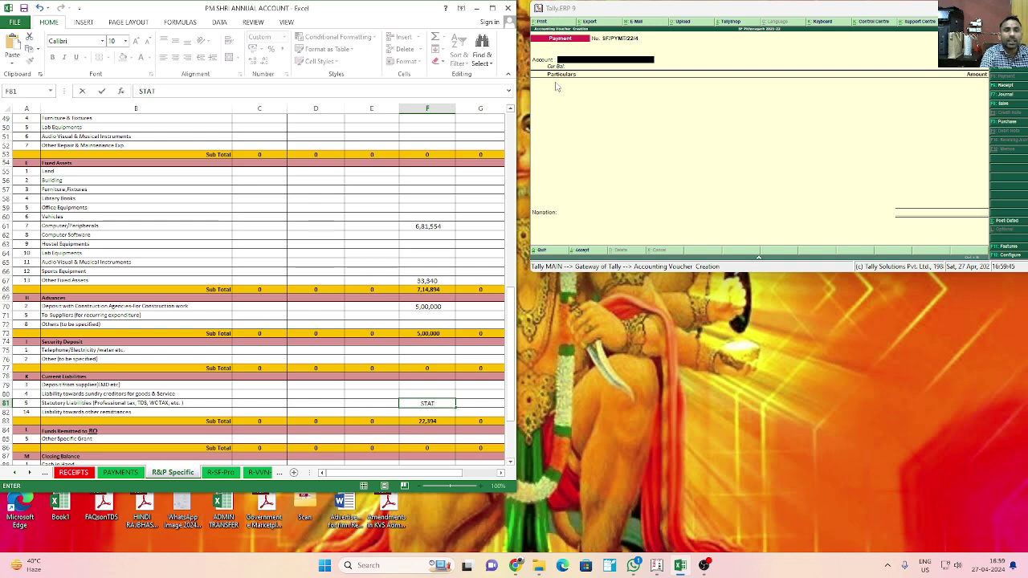
pyautogui.click(580, 69)
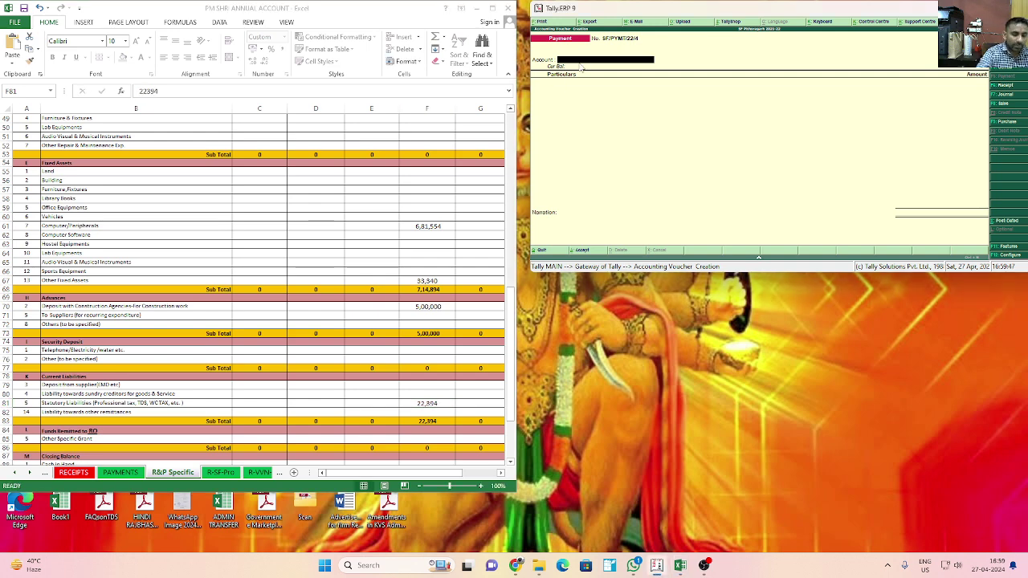
pyautogui.press('Return')
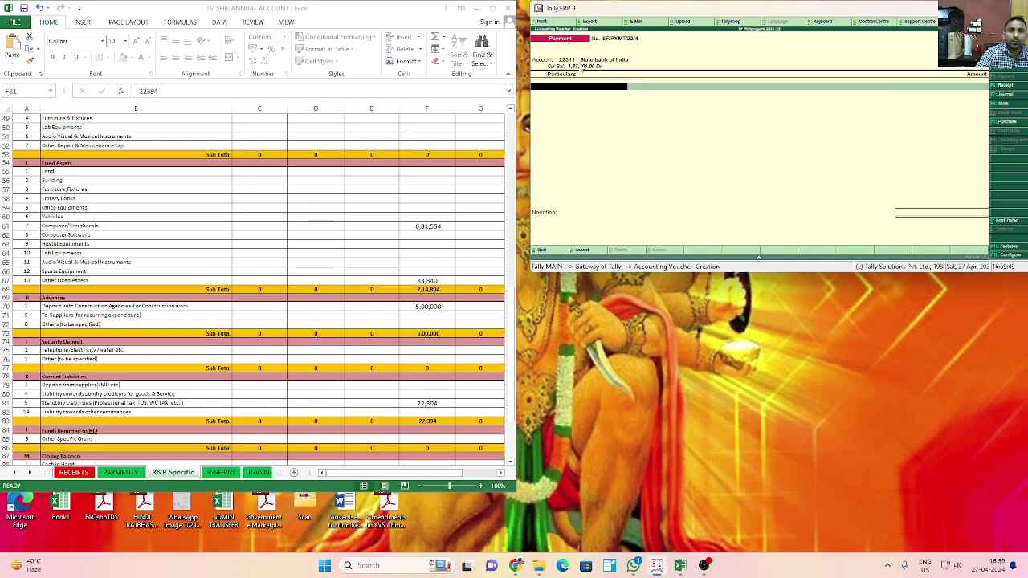
# Step: Add the Statutory Liabilities (Professional tax, TDS, WCTAX, etc.) ledger to the payment voucher with amount 22394 and a blank narration
pyautogui.write('STATU')
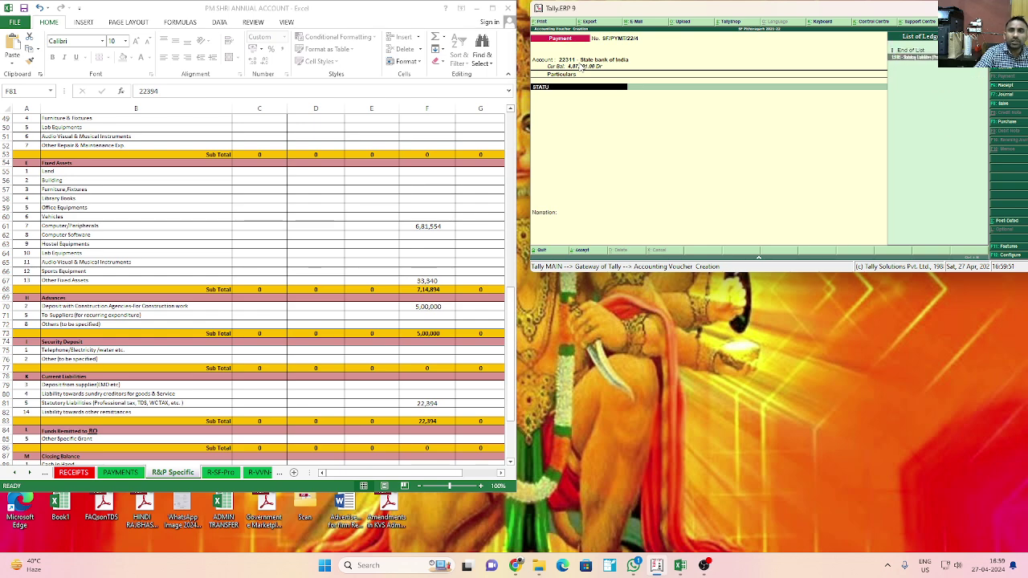
pyautogui.press('Return')
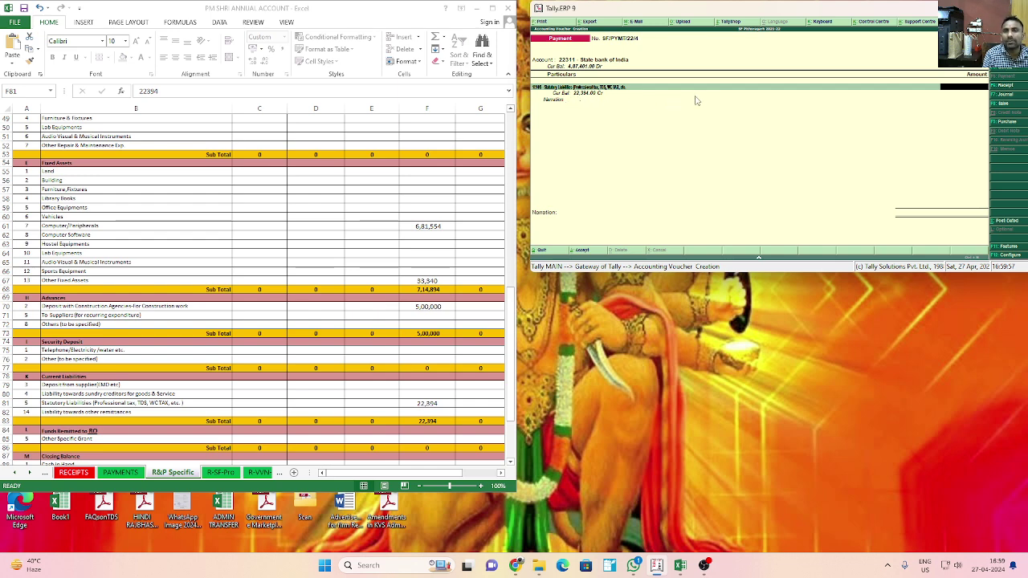
pyautogui.write('22,')
pyautogui.write('394')
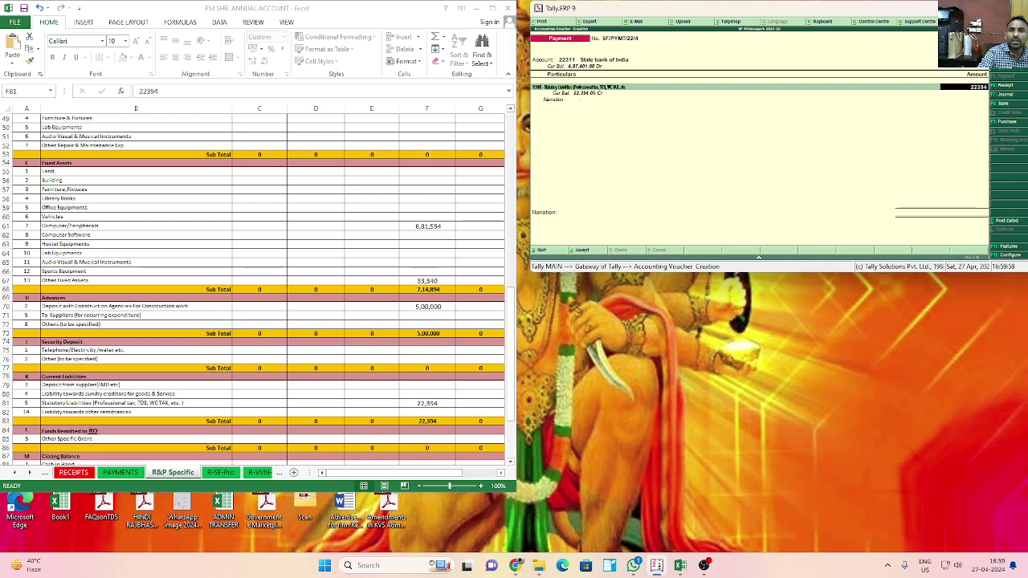
pyautogui.press('Return')
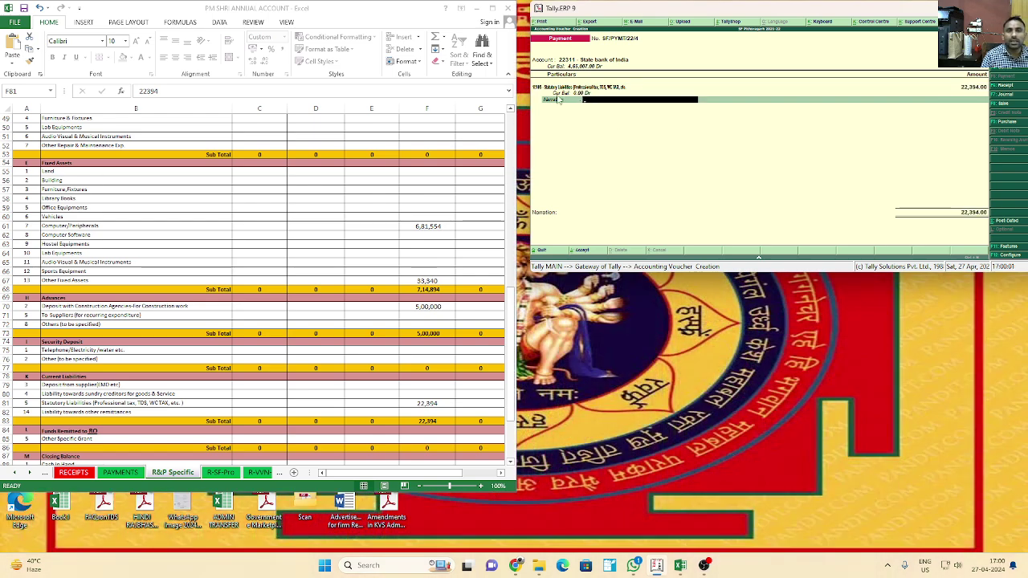
pyautogui.press('Return')
pyautogui.press('Return')
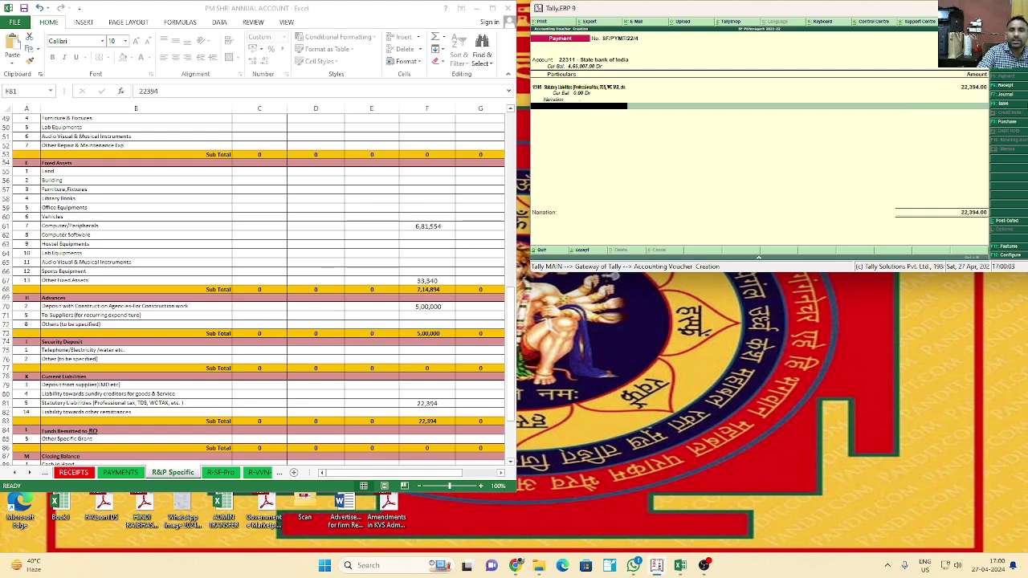
# Step: Allocate the statutory liabilities payment as a cheque with range Not Applicable, dated 31-Mar-2023, and save the voucher with a blank narration
pyautogui.press('Return')
pyautogui.press('Return')
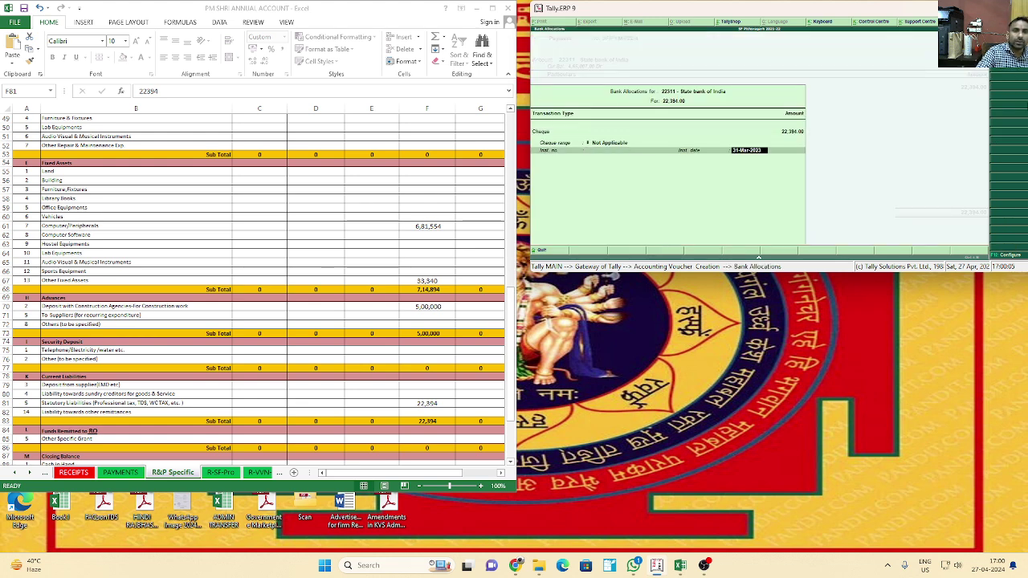
pyautogui.press('Return')
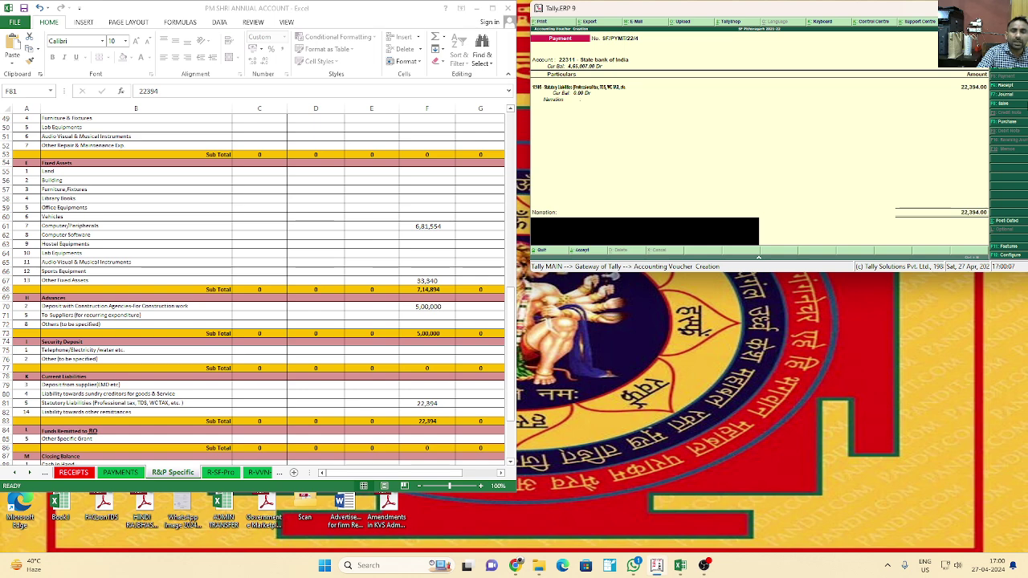
pyautogui.press('Return')
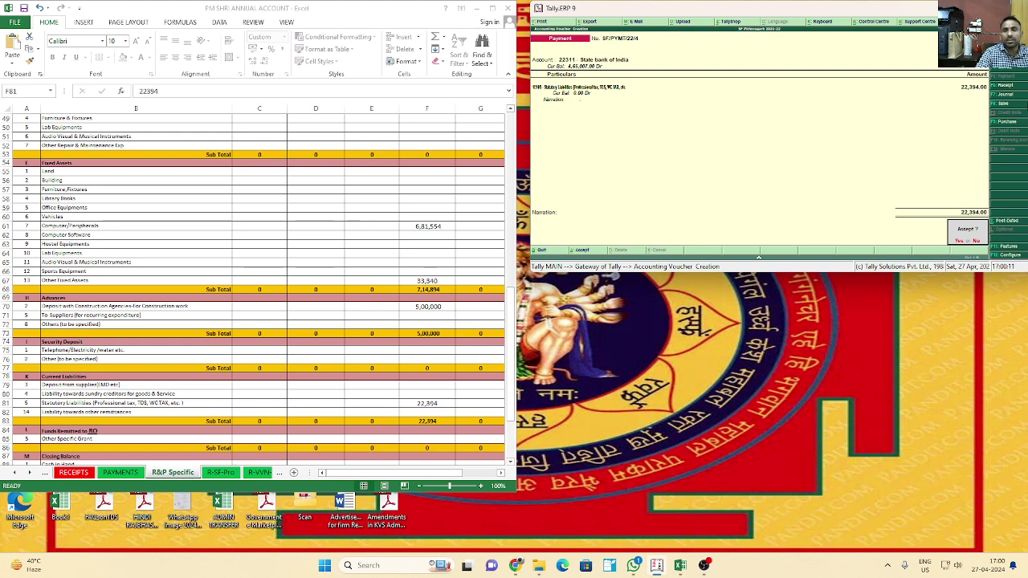
pyautogui.press('Return')
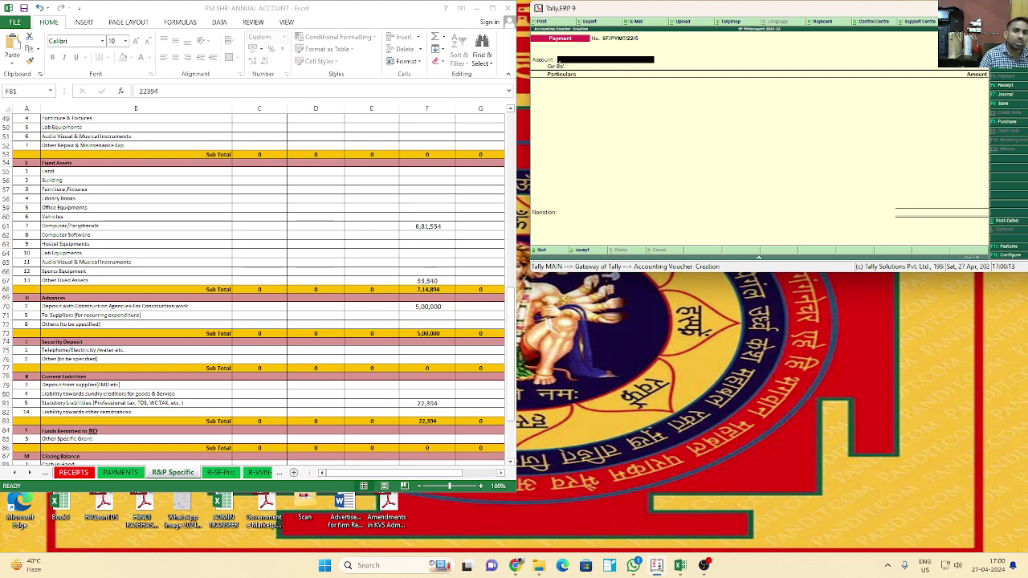
# Step: Quit the empty payment voucher to the Gateway of Tally and open the Balance Sheet
pyautogui.scroll(-3, 502, 416)
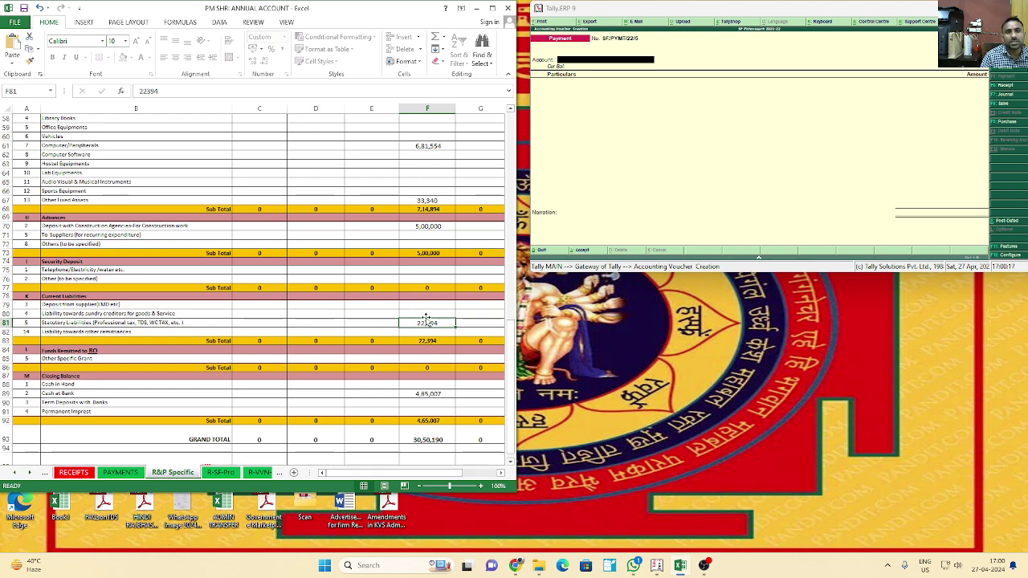
pyautogui.click(648, 118)
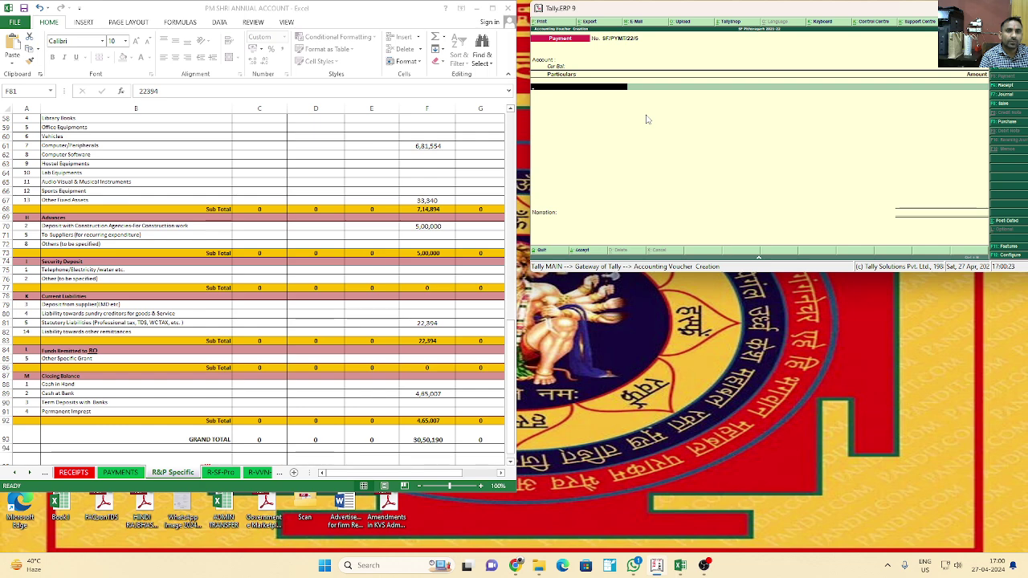
pyautogui.press('Escape')
pyautogui.press('y')
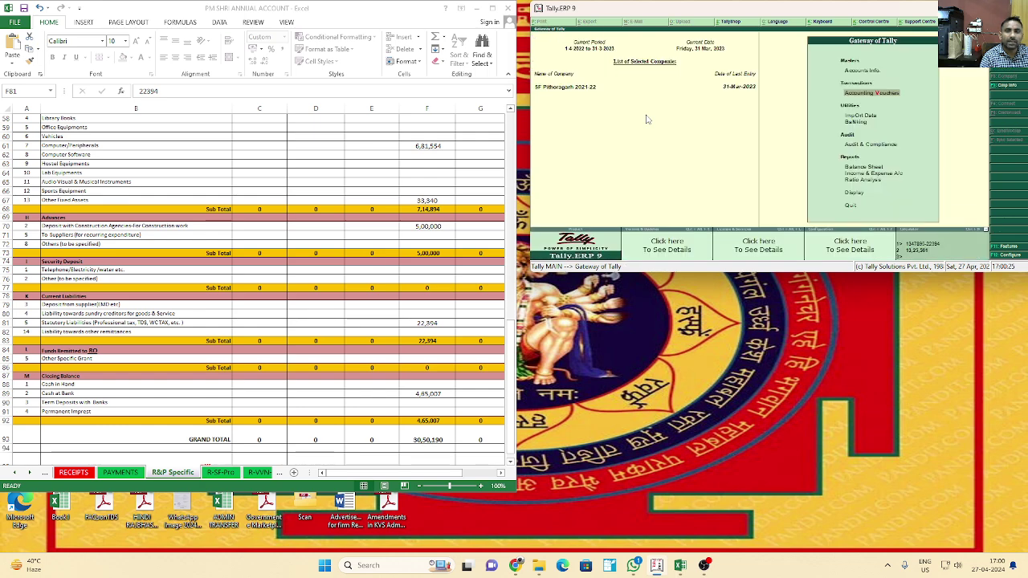
pyautogui.press('b')
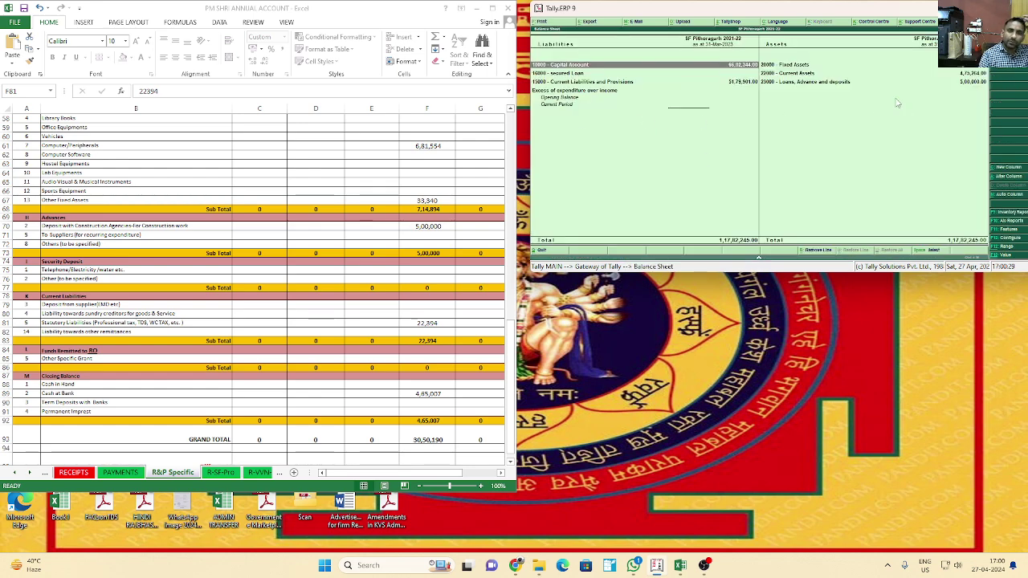
# Step: Examine the CCA and Specific Grant balances under Other Current Liabilities within Current Liabilities and Provisions, and return to the Balance Sheet
pyautogui.click(587, 84)
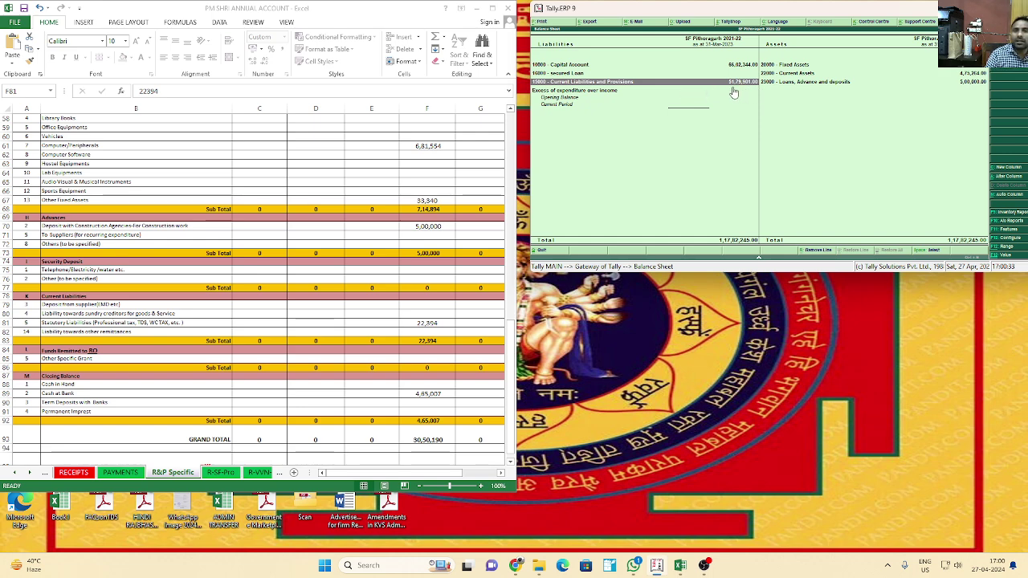
pyautogui.press('Return')
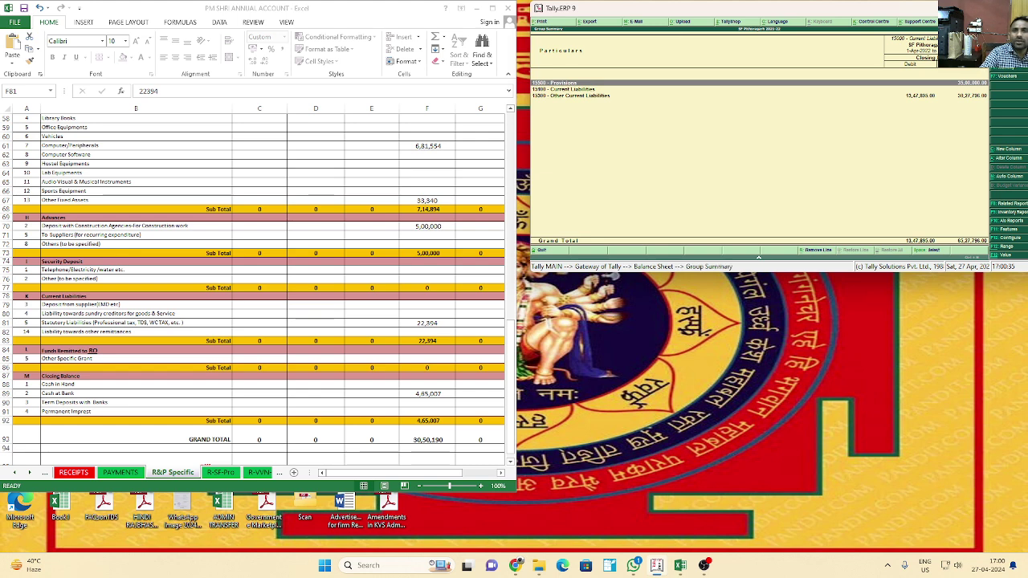
pyautogui.press('Down')
pyautogui.press('Down')
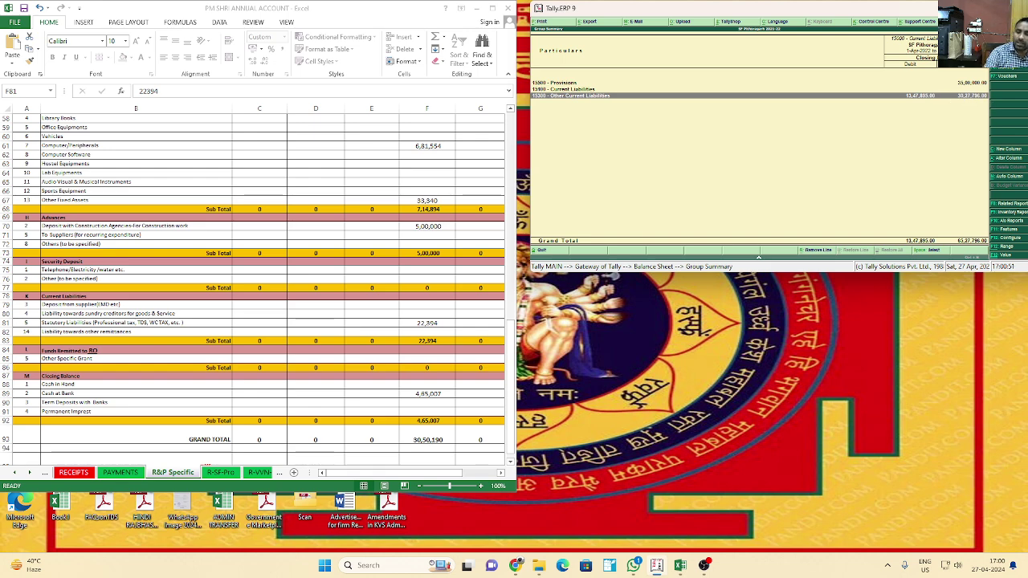
pyautogui.press('Return')
pyautogui.press('Return')
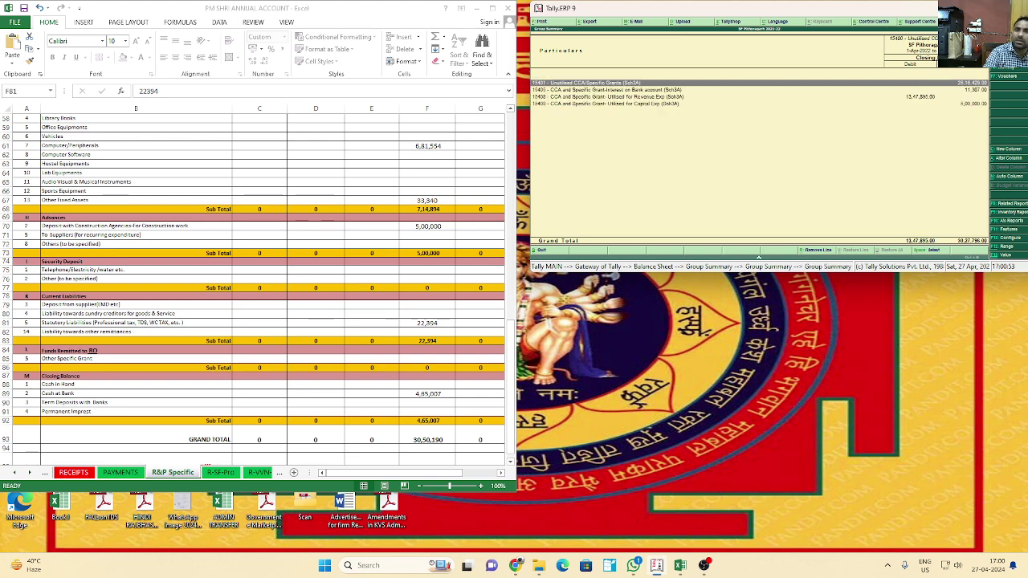
pyautogui.click(968, 105)
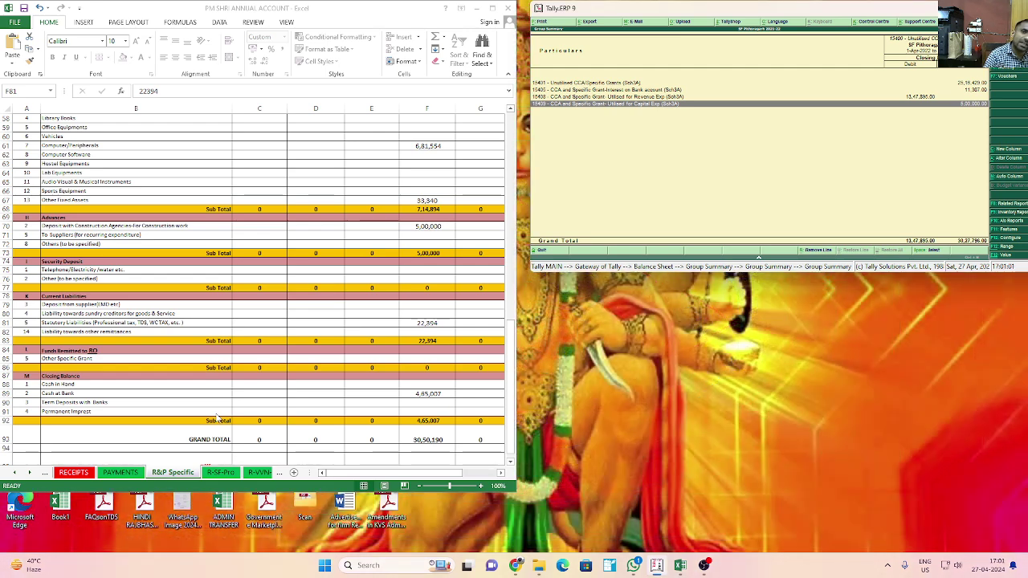
pyautogui.press('Up')
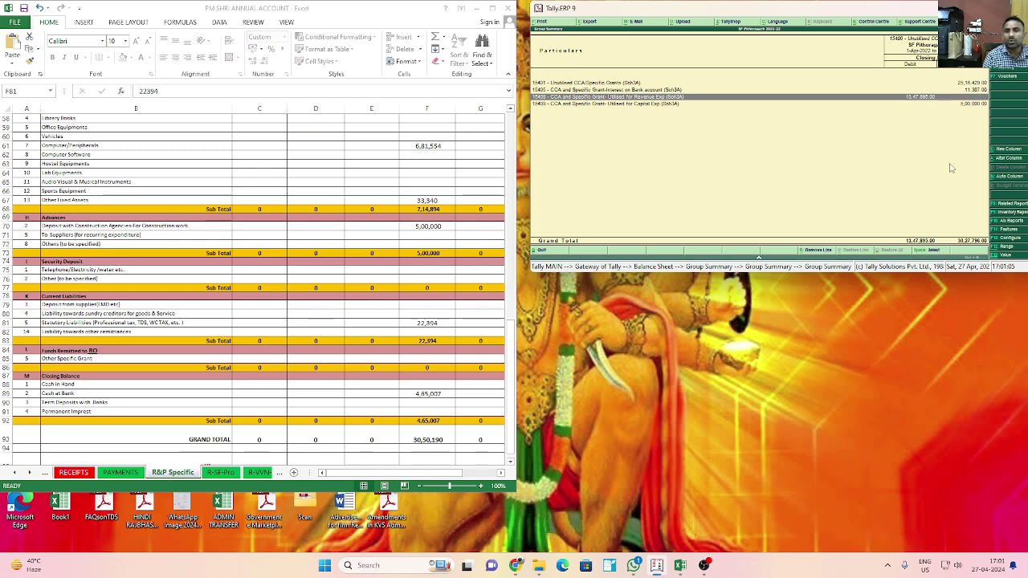
pyautogui.press('Escape')
pyautogui.press('Escape')
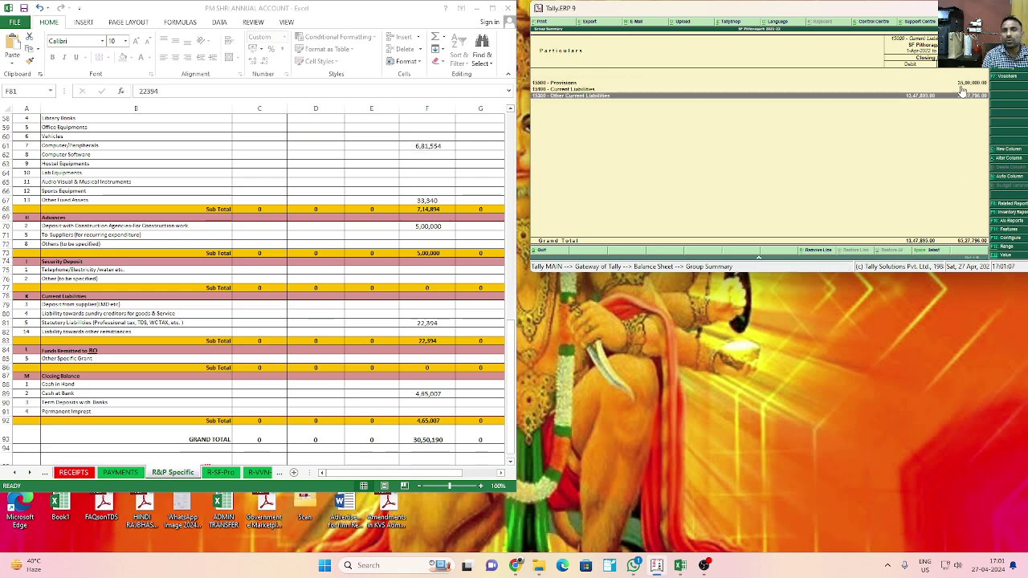
pyautogui.press('Escape')
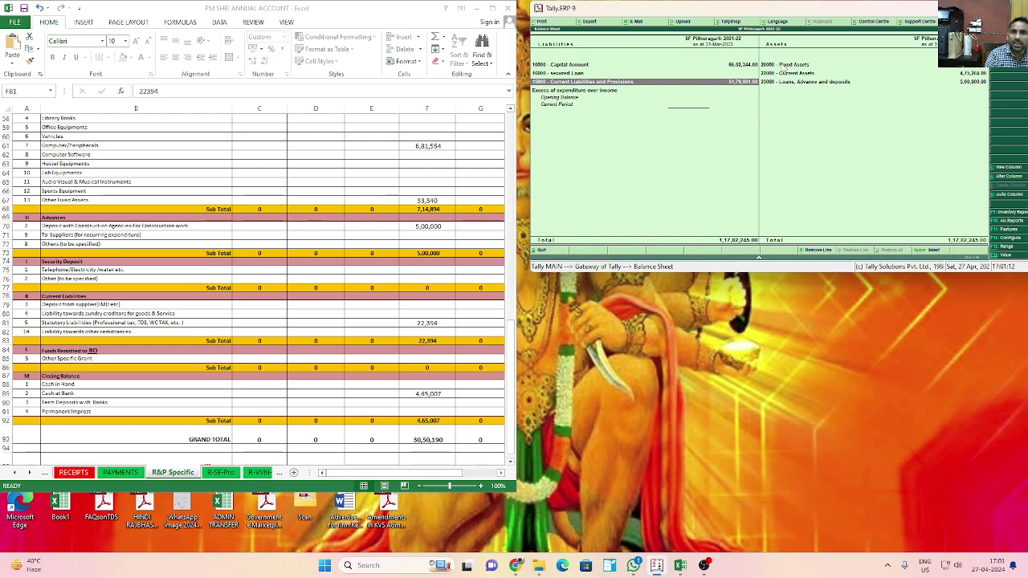
# Step: Examine the Tangible Assets-Specific Grant ledgers under Fixed Assets, and return to the Balance Sheet
pyautogui.click(783, 65)
pyautogui.press('Return')
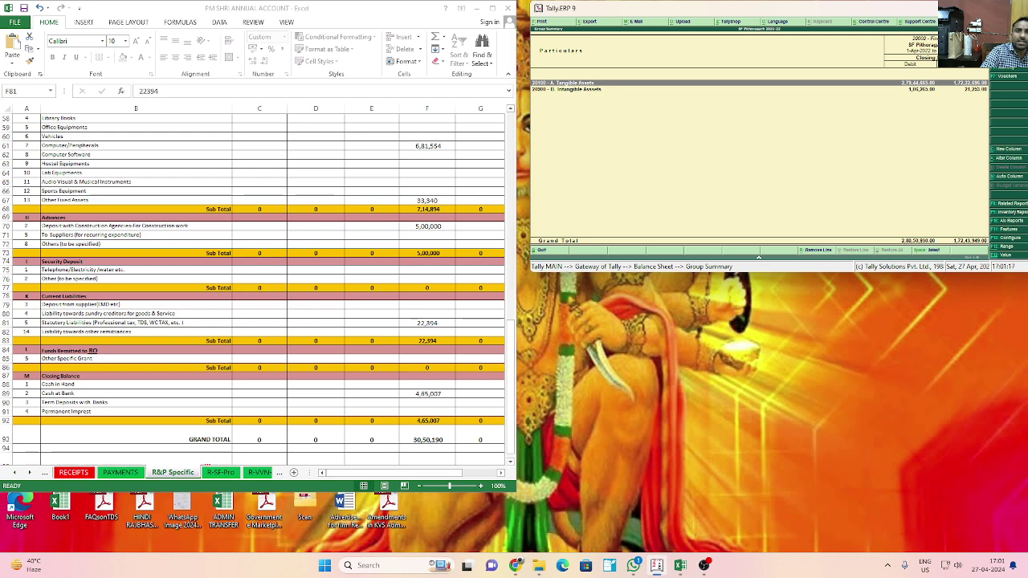
pyautogui.press('Return')
pyautogui.press('Down')
pyautogui.press('Down')
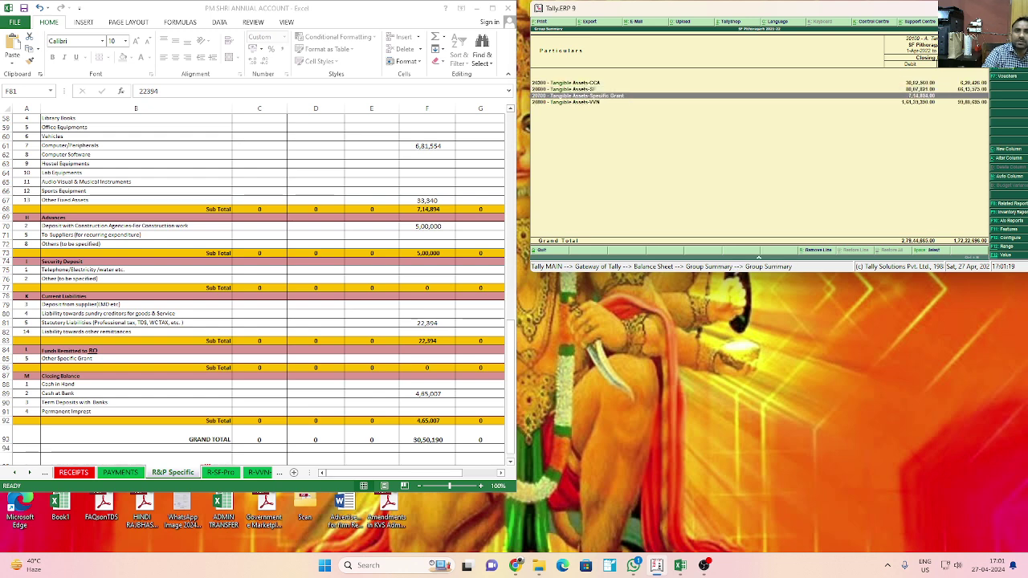
pyautogui.press('Return')
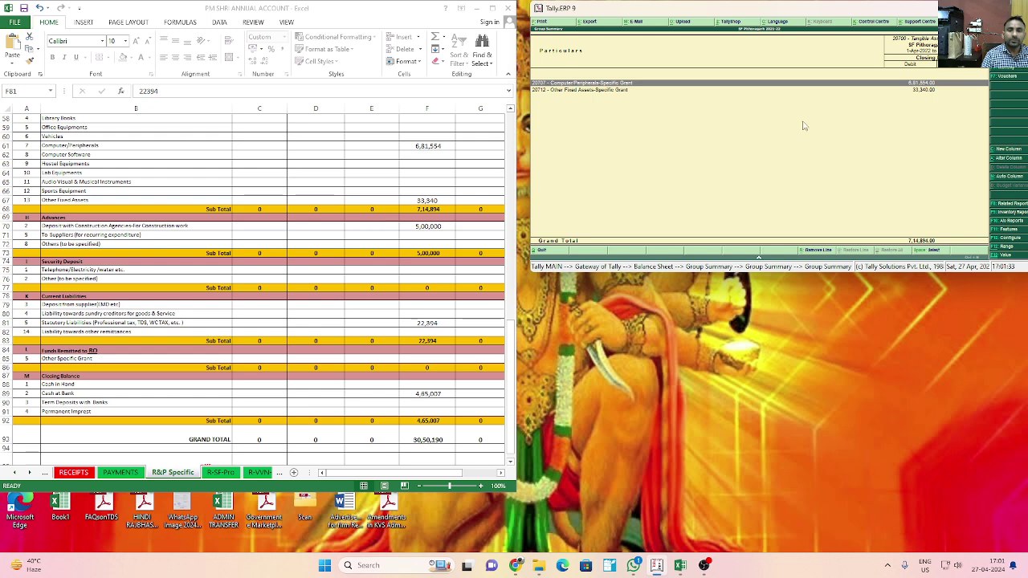
pyautogui.press('Escape')
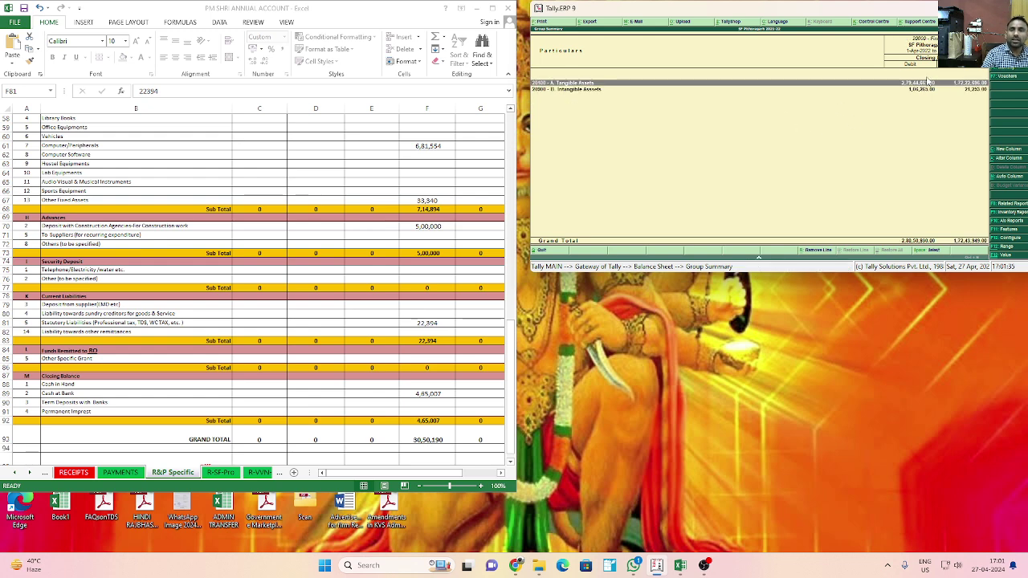
pyautogui.press('Escape')
pyautogui.press('Escape')
# Step: Examine the construction agency deposit ledger's monthly summary under Loans, Advance and deposits, and return to the Balance Sheet
pyautogui.press('Down')
pyautogui.press('Down')
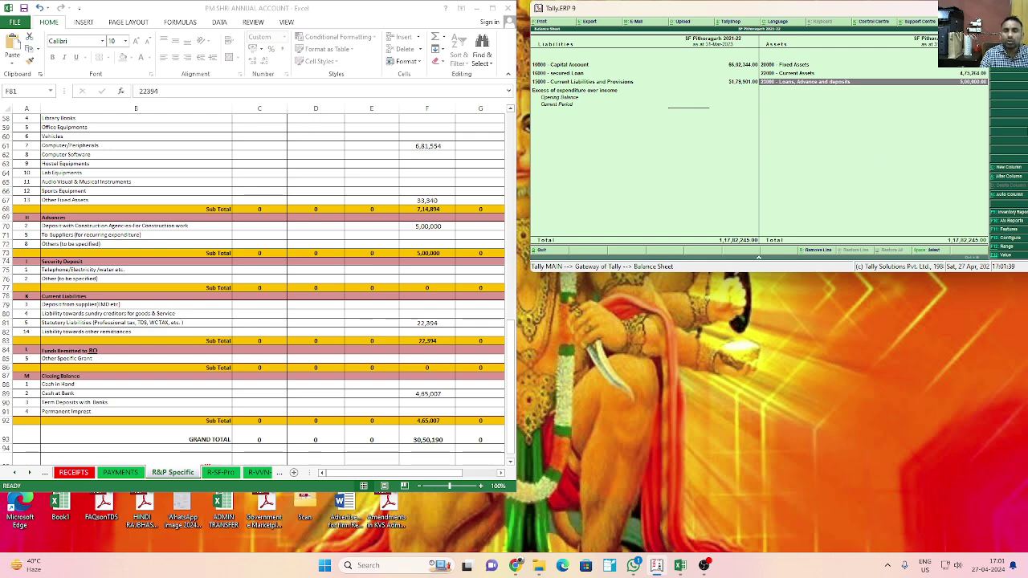
pyautogui.press('Return')
pyautogui.press('Return')
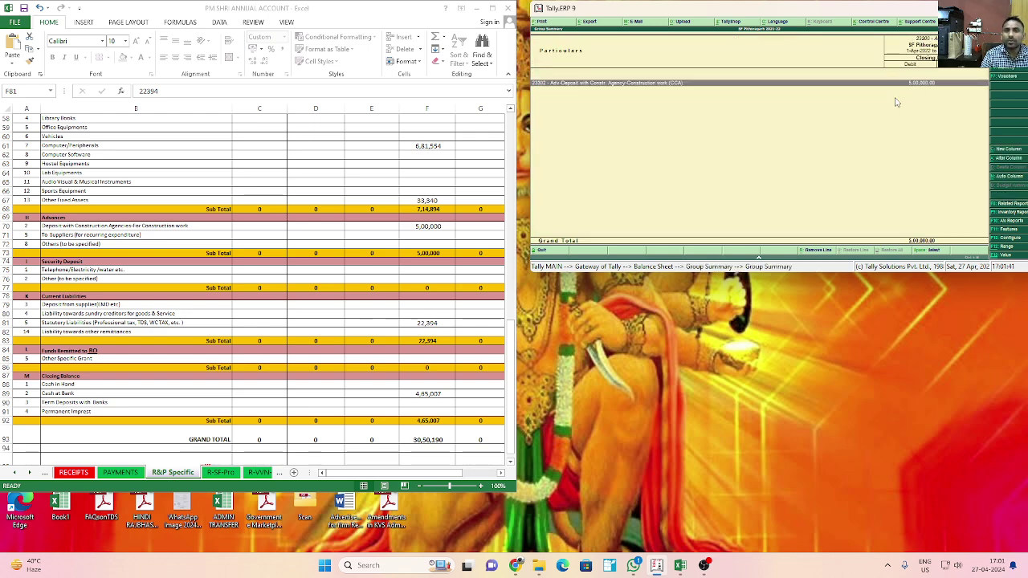
pyautogui.press('Return')
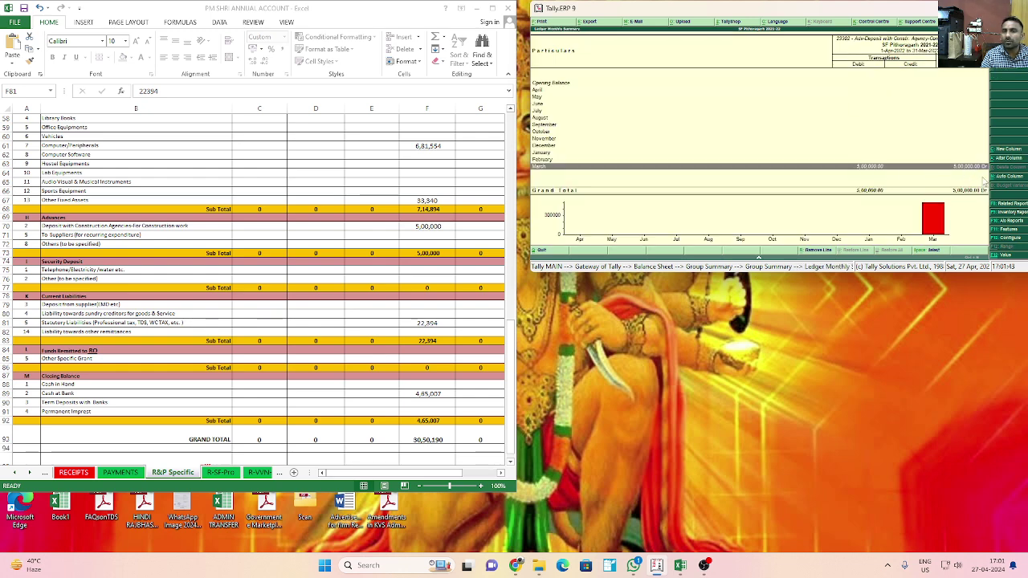
pyautogui.press('Escape')
pyautogui.press('Escape')
pyautogui.press('Escape')
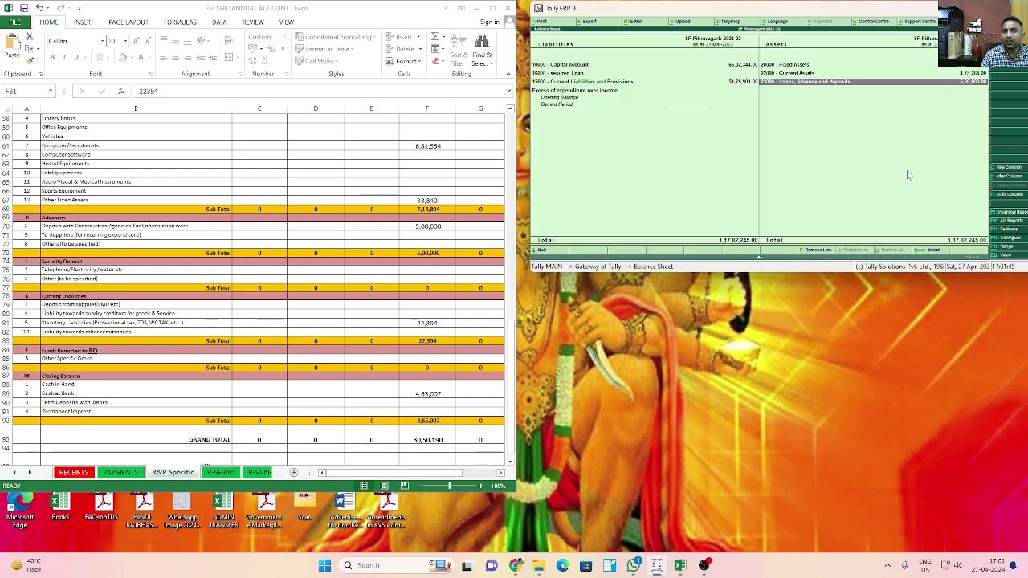
# Step: Quit the Balance Sheet to the Gateway of Tally and open Accounting Vouchers
pyautogui.press('Escape')
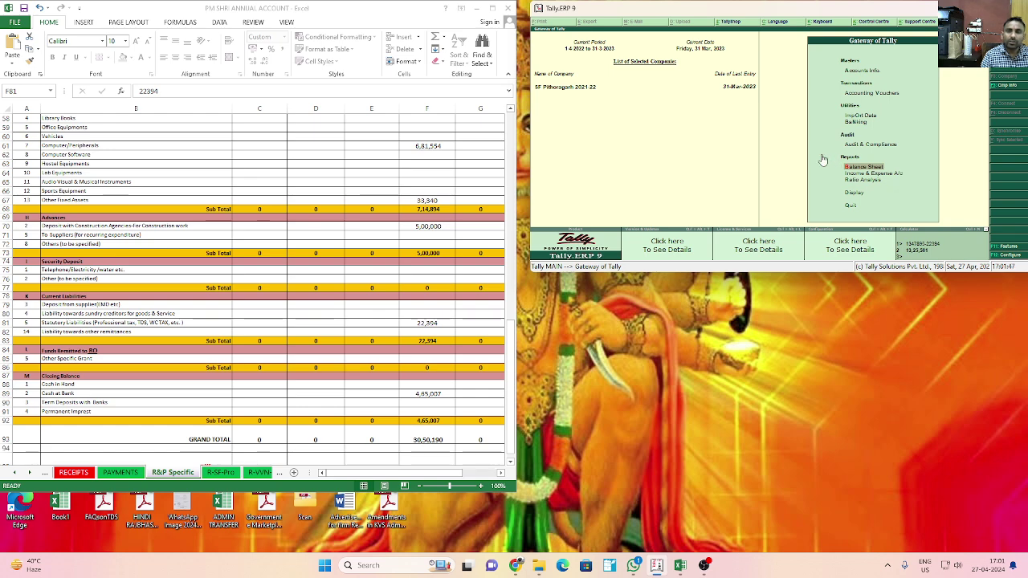
pyautogui.click(861, 97)
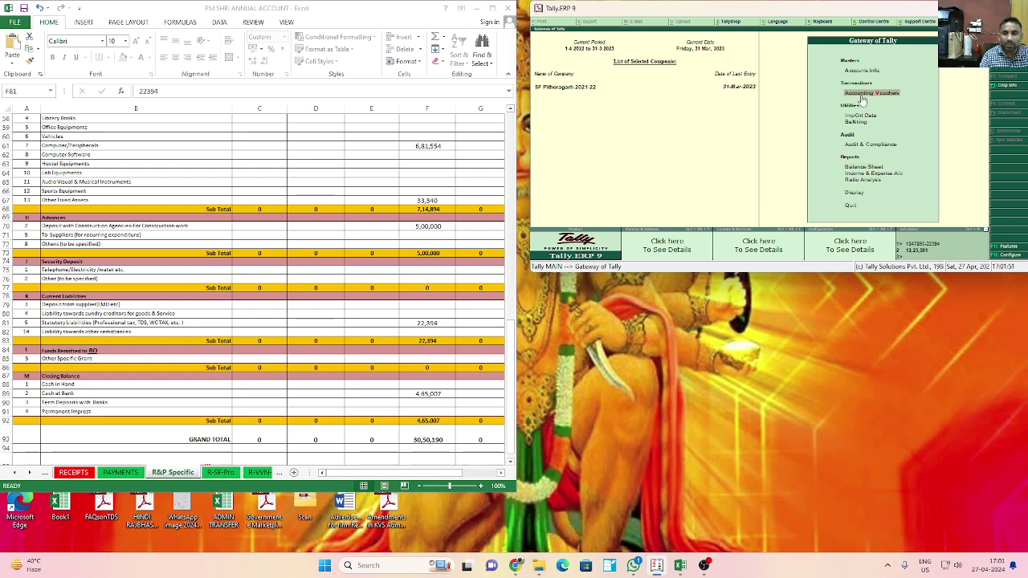
pyautogui.click(861, 98)
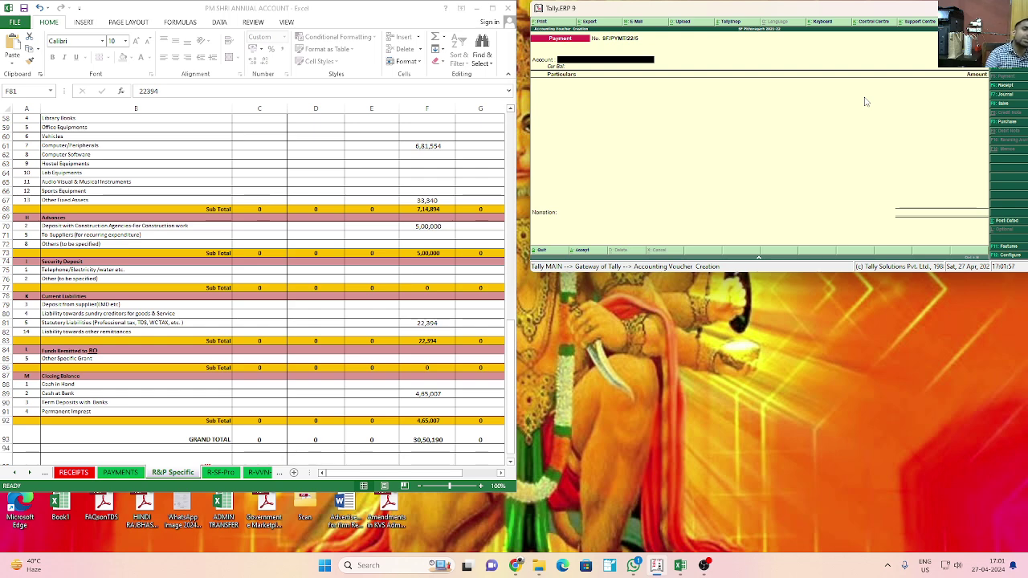
# Step: Switch to the annual account workbook and examine the year's depreciation additions for Other Fixed Assets on sheet S4-A
pyautogui.click(350, 342)
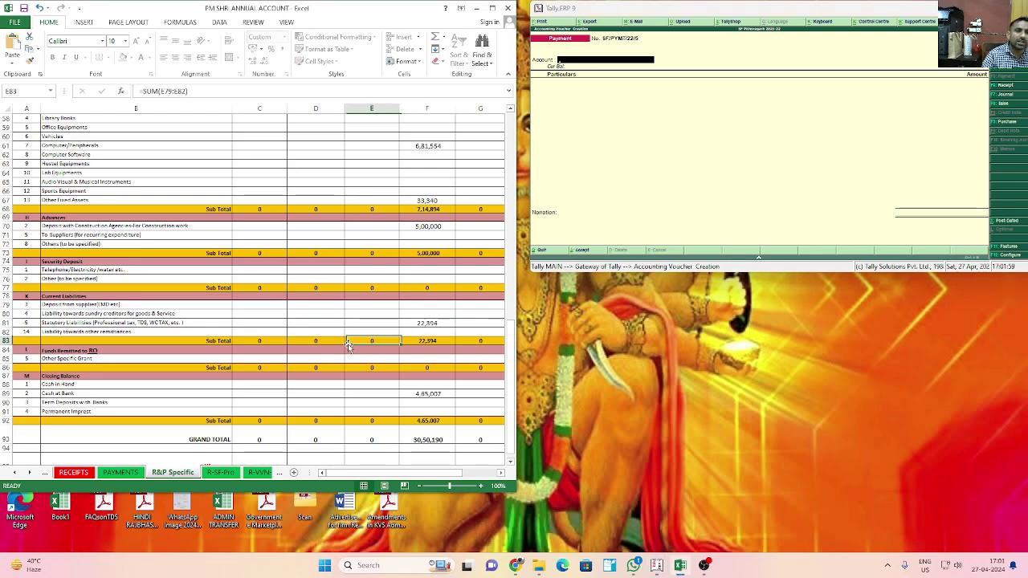
pyautogui.click(279, 472)
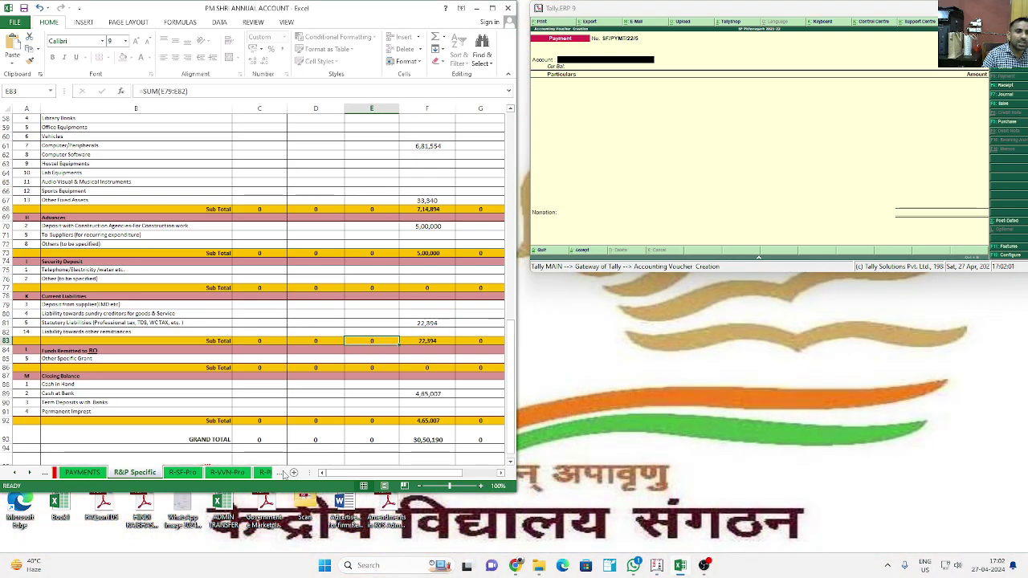
pyautogui.click(279, 474)
pyautogui.click(279, 474)
pyautogui.click(280, 474)
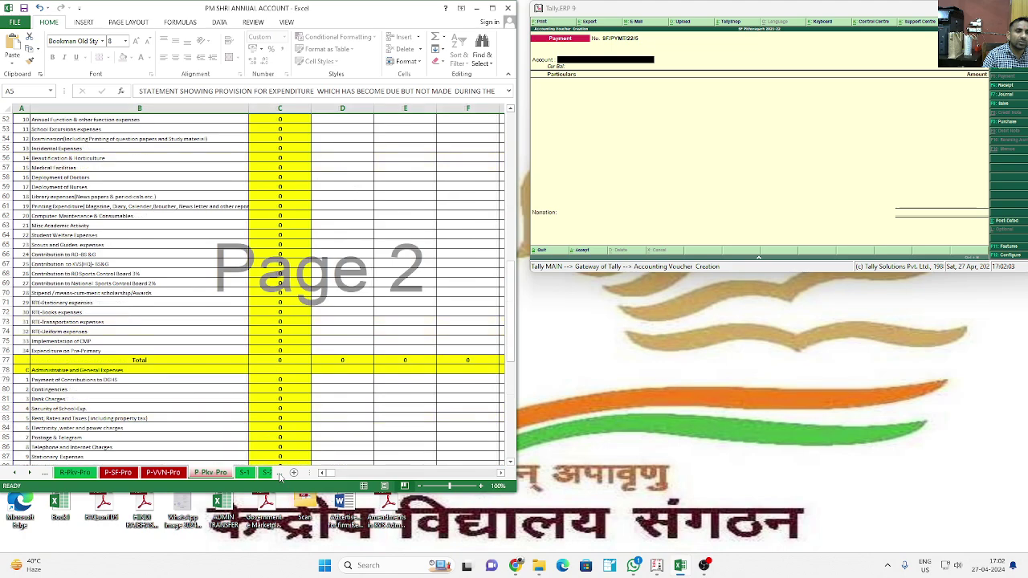
pyautogui.click(280, 474)
pyautogui.click(279, 474)
pyautogui.click(279, 474)
pyautogui.click(279, 474)
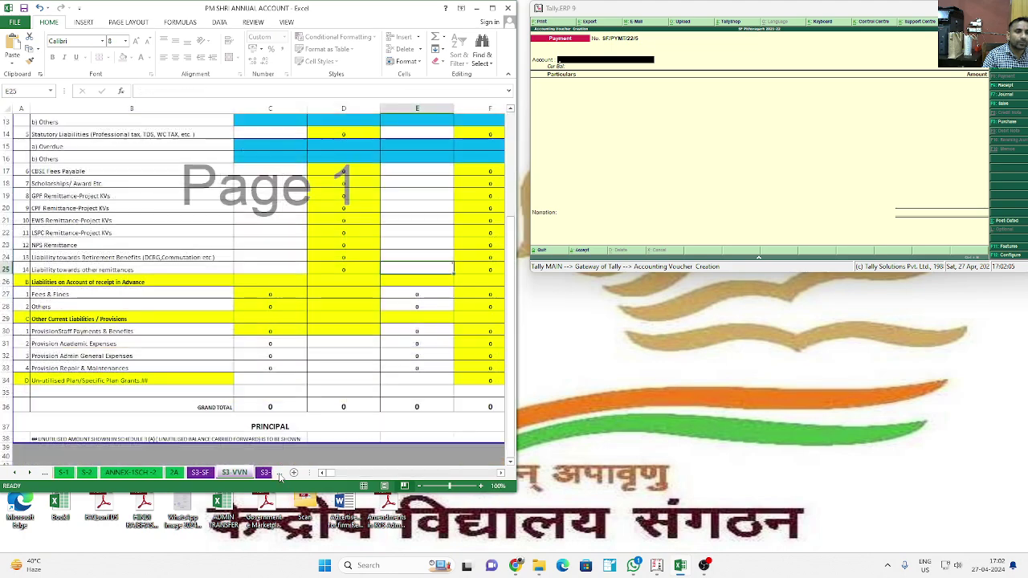
pyautogui.click(279, 474)
pyautogui.click(279, 474)
pyautogui.click(279, 474)
pyautogui.click(279, 473)
pyautogui.click(280, 474)
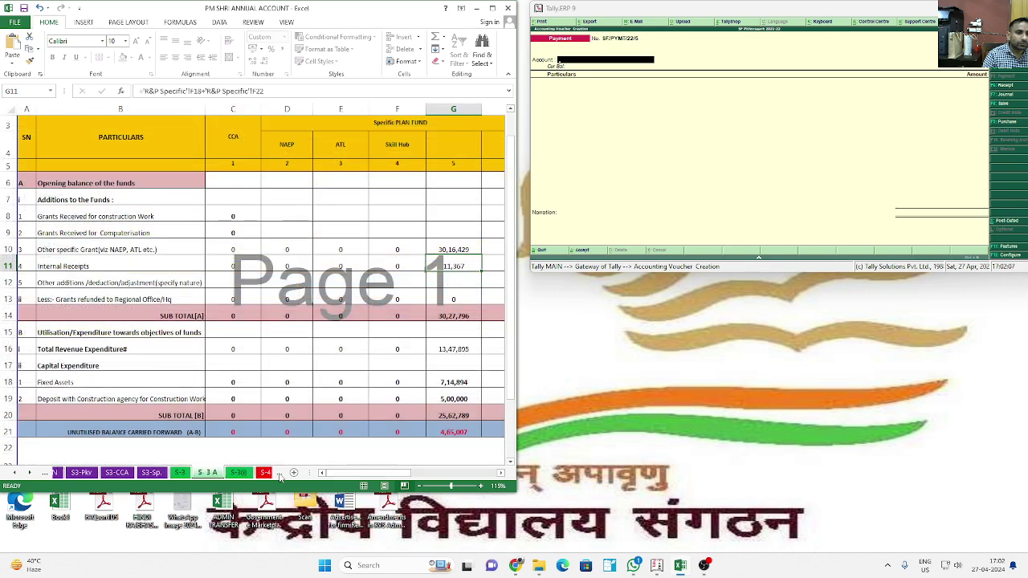
pyautogui.click(279, 473)
pyautogui.click(279, 474)
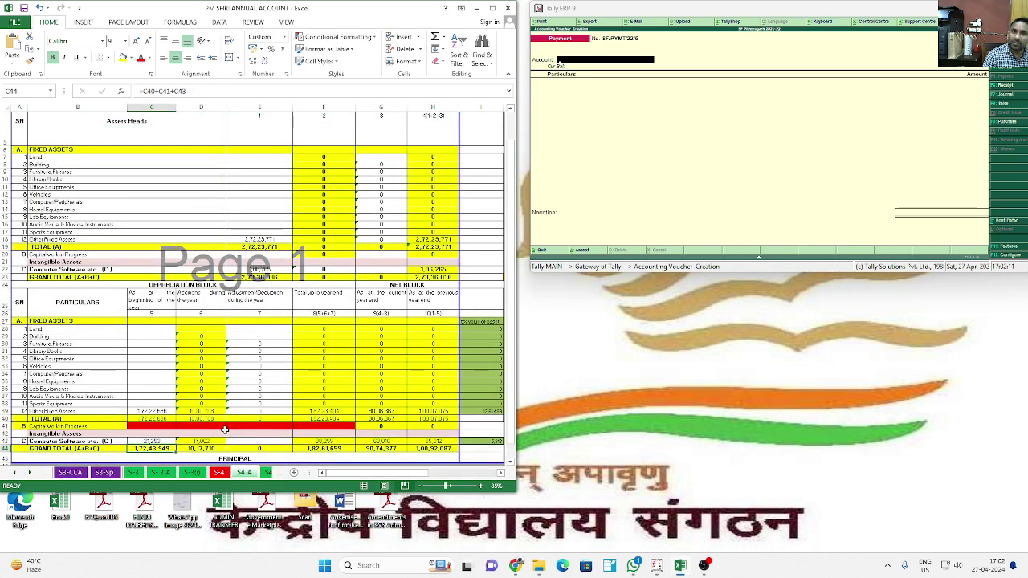
pyautogui.click(201, 412)
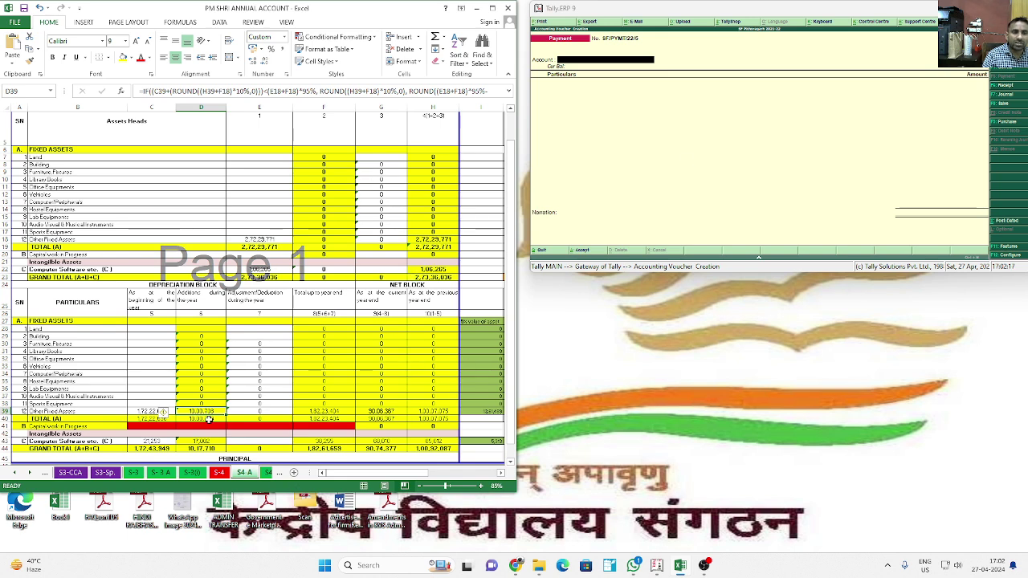
# Step: Bring up the specific grant's depreciation block on sheet S4-D
pyautogui.click(278, 474)
pyautogui.click(278, 474)
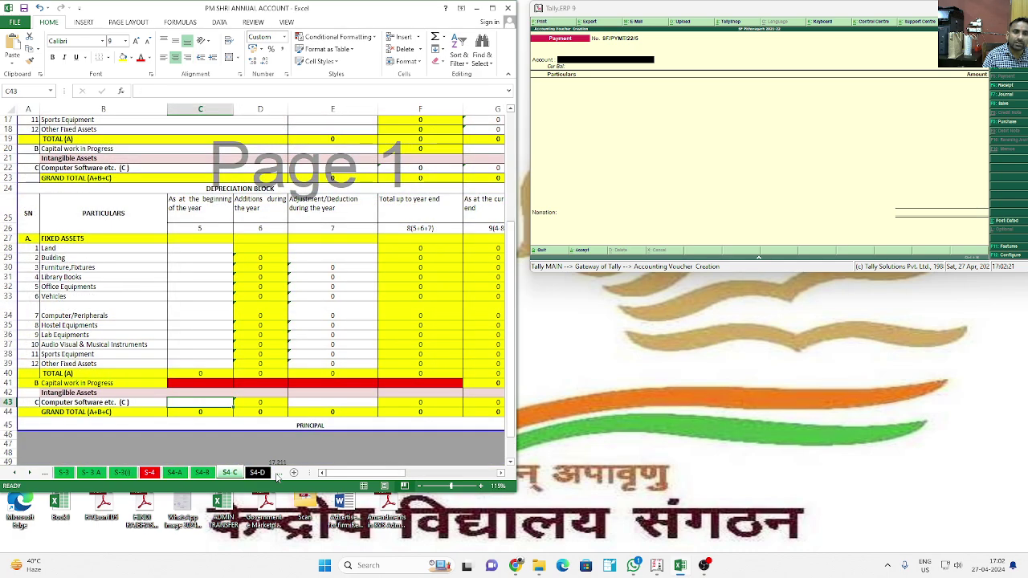
pyautogui.click(262, 474)
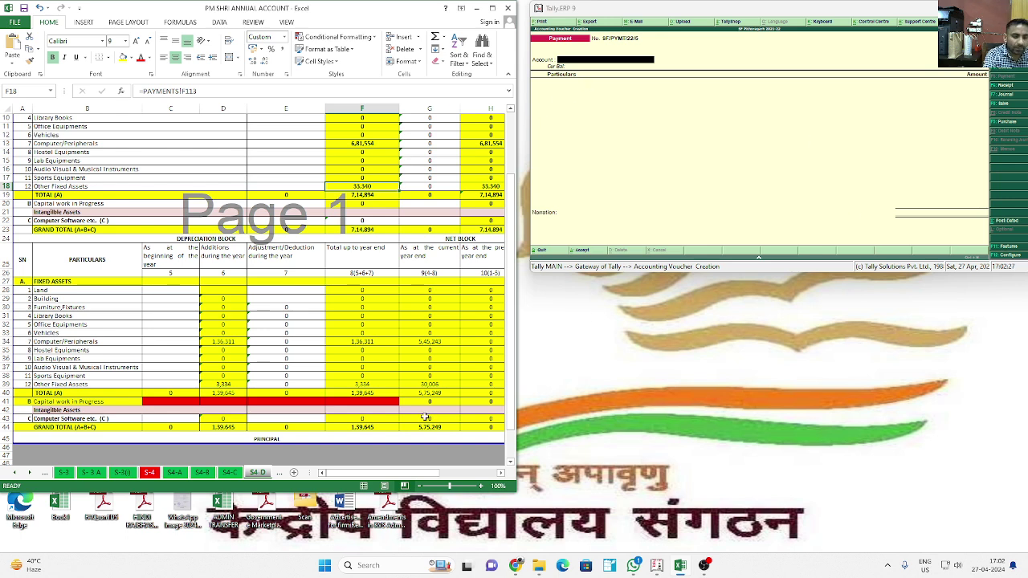
# Step: Switch to Tally and change the blank payment voucher to a Journal voucher, ready for the first debit ledger
pyautogui.press('F7')
pyautogui.press('Escape')
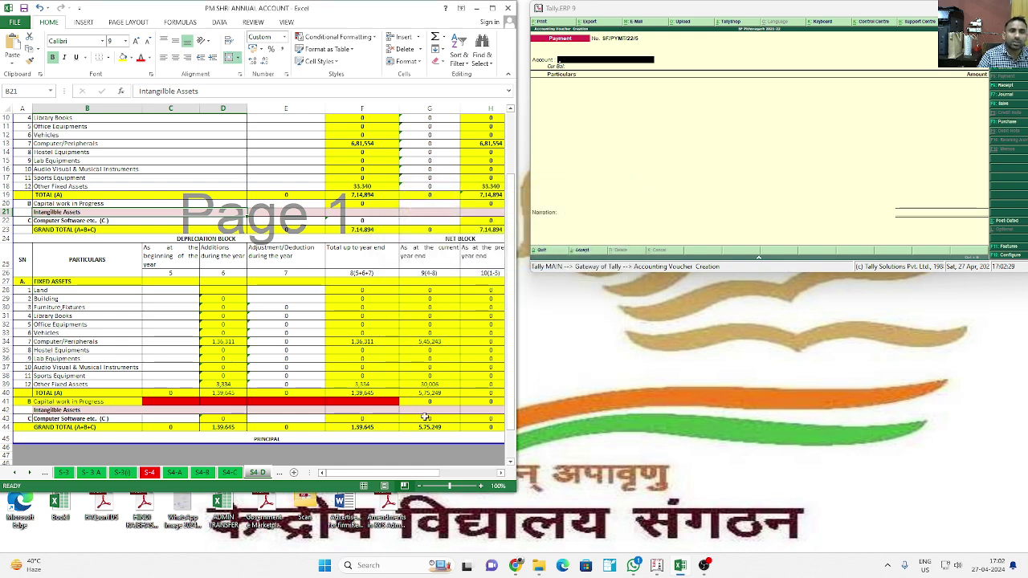
pyautogui.click(607, 103)
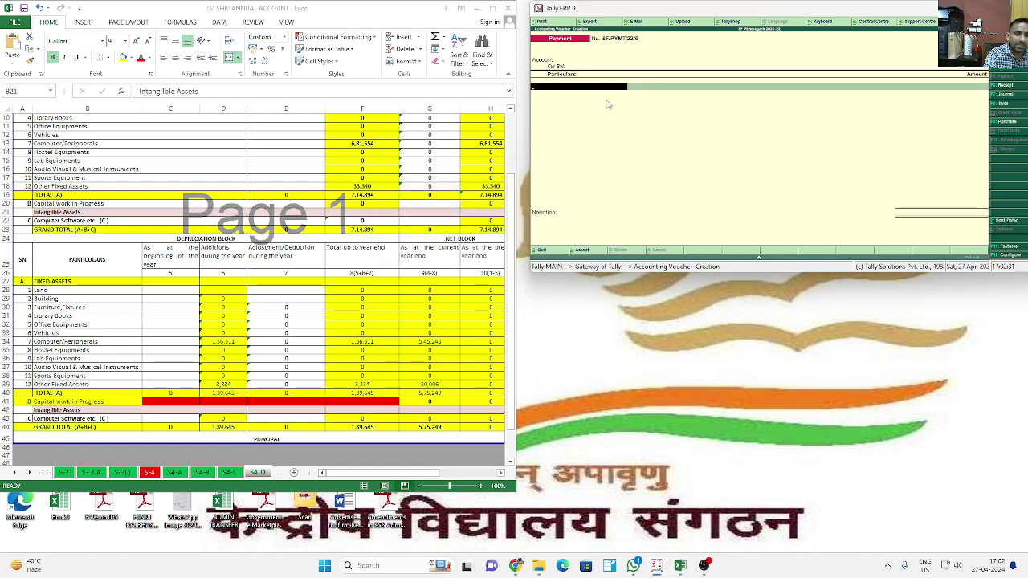
pyautogui.press('F7')
pyautogui.press('Return')
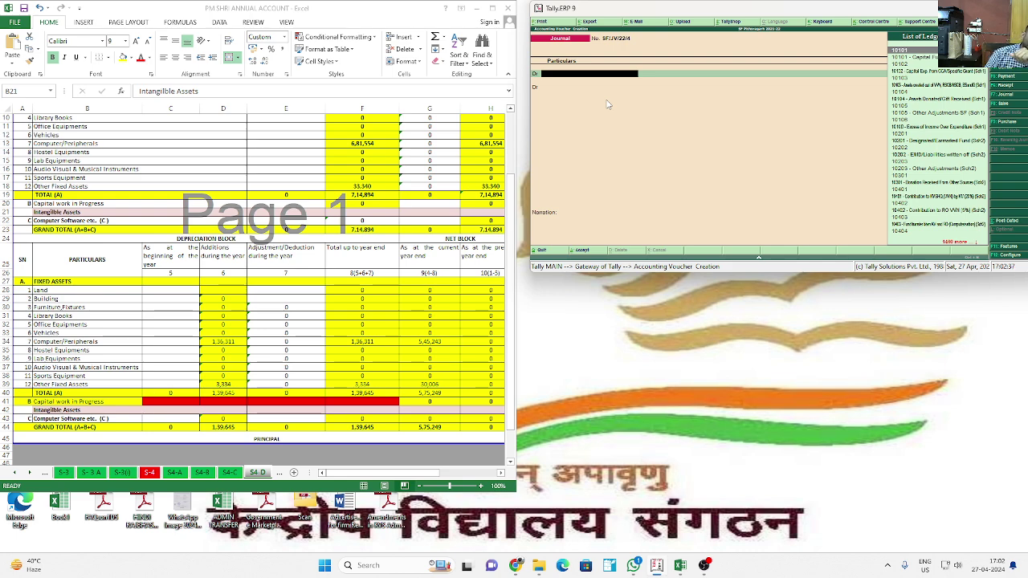
pyautogui.click(100, 342)
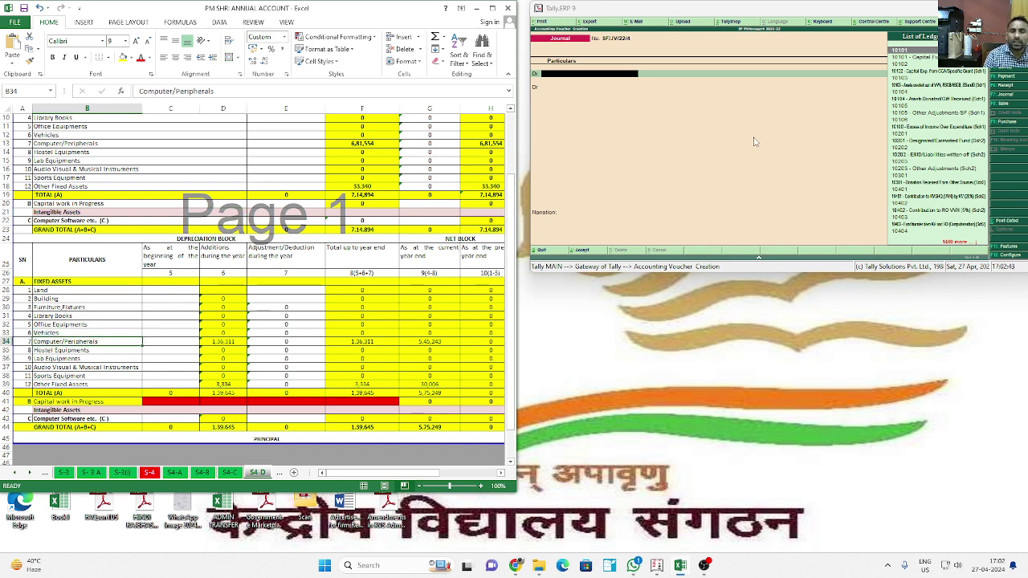
pyautogui.write('CO')
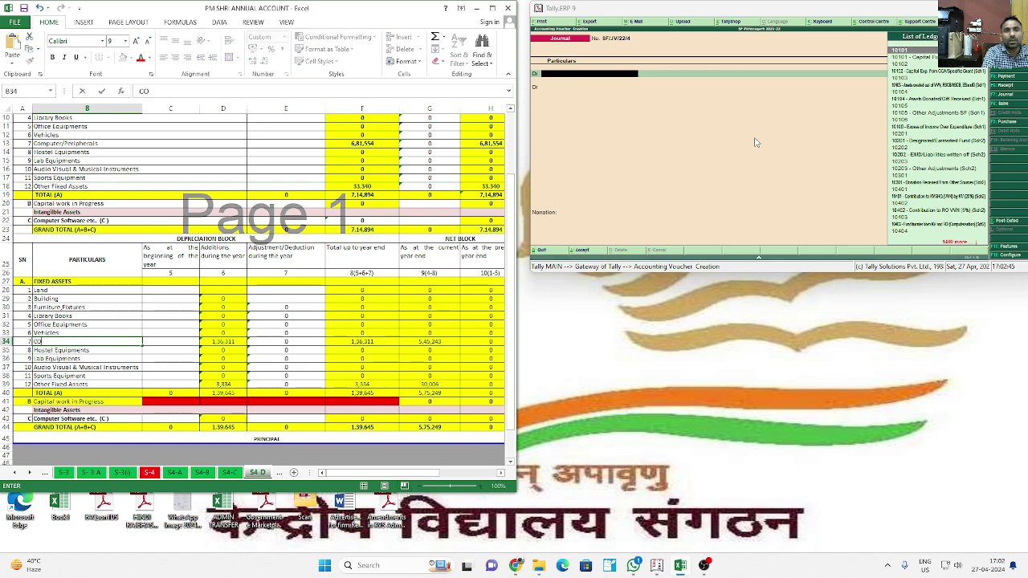
pyautogui.write('M')
pyautogui.press('Escape')
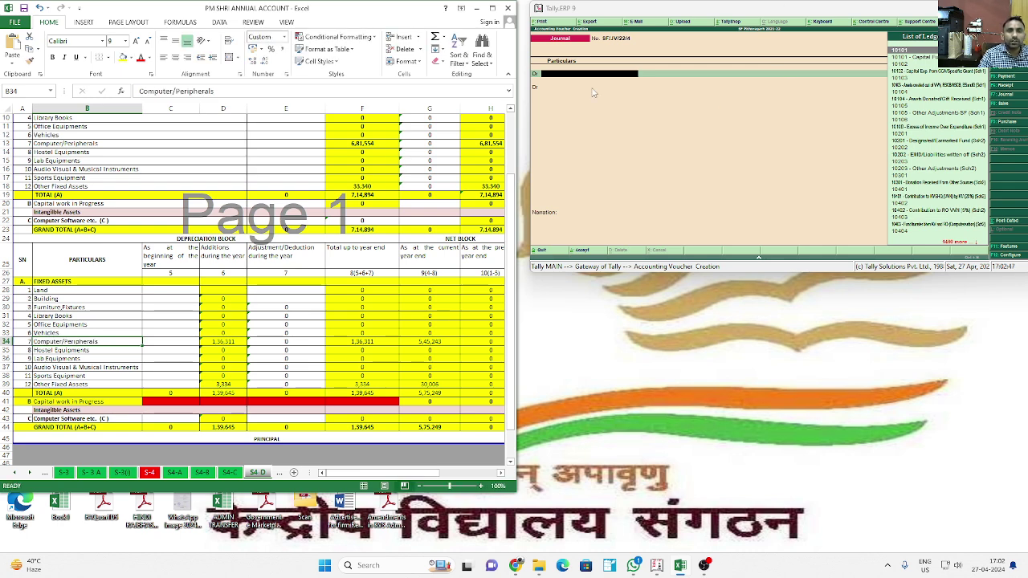
# Step: Debit the ledger 45106 - Dep. Computer/Peripherals with 1,36,311 in the journal, leaving its narration blank
pyautogui.write('COMP')
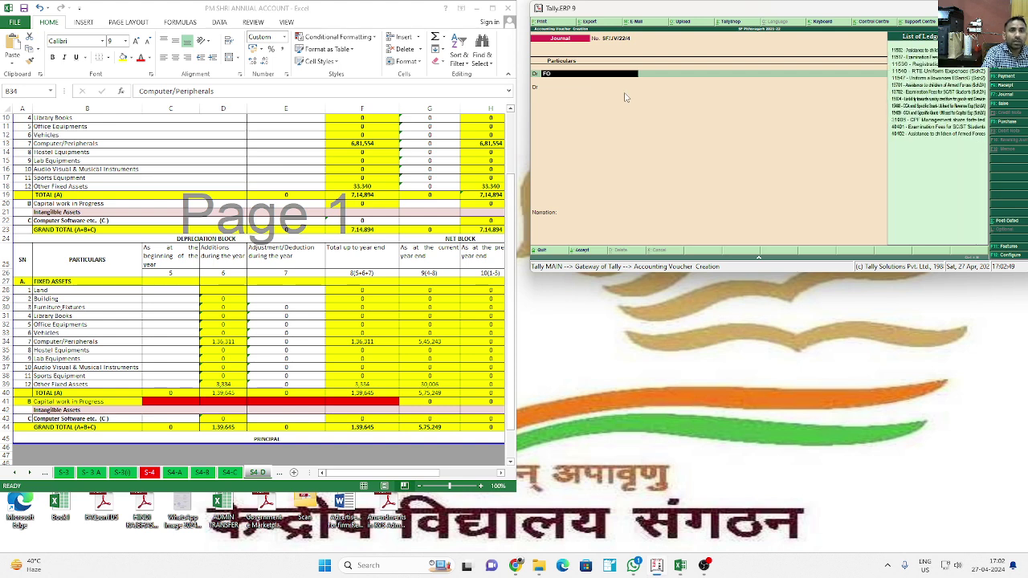
pyautogui.write('UTER PERI')
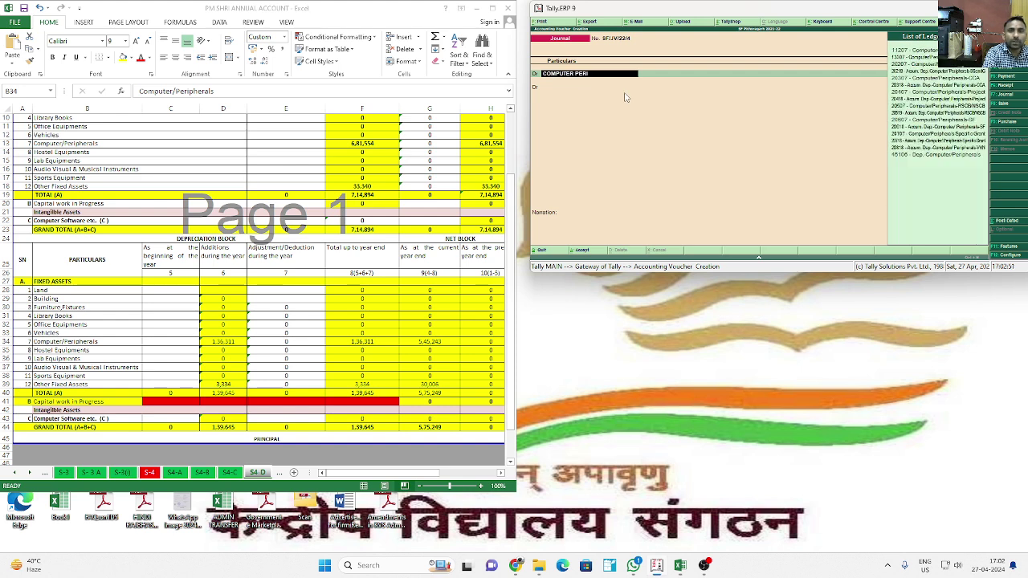
pyautogui.click(936, 155)
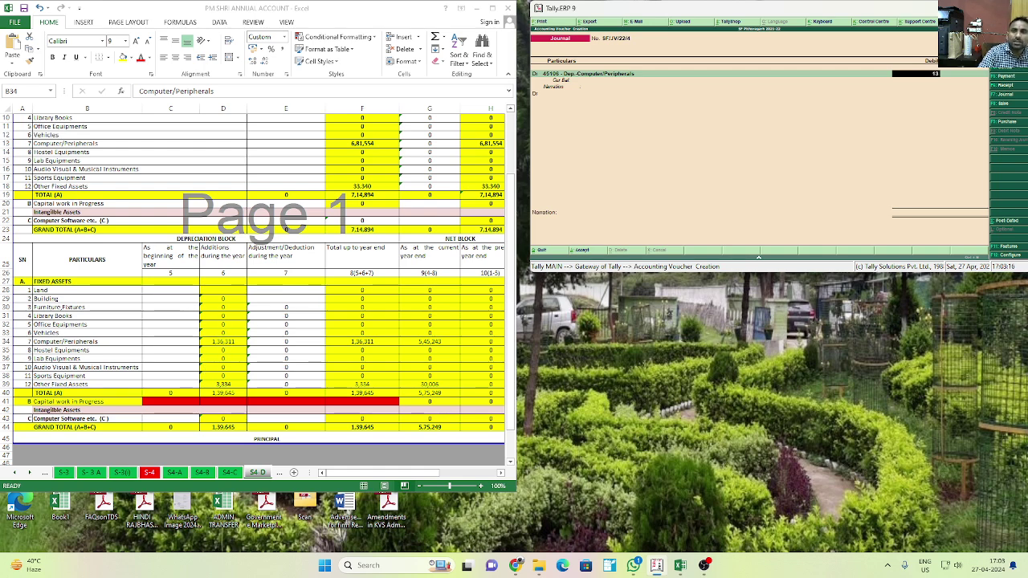
pyautogui.write('11')
pyautogui.press('Return')
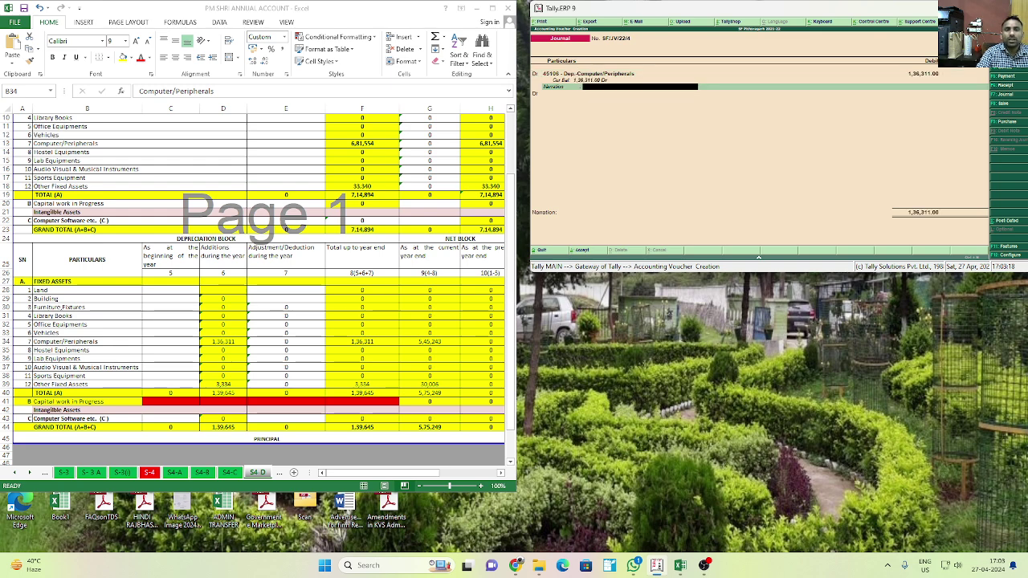
pyautogui.press('Return')
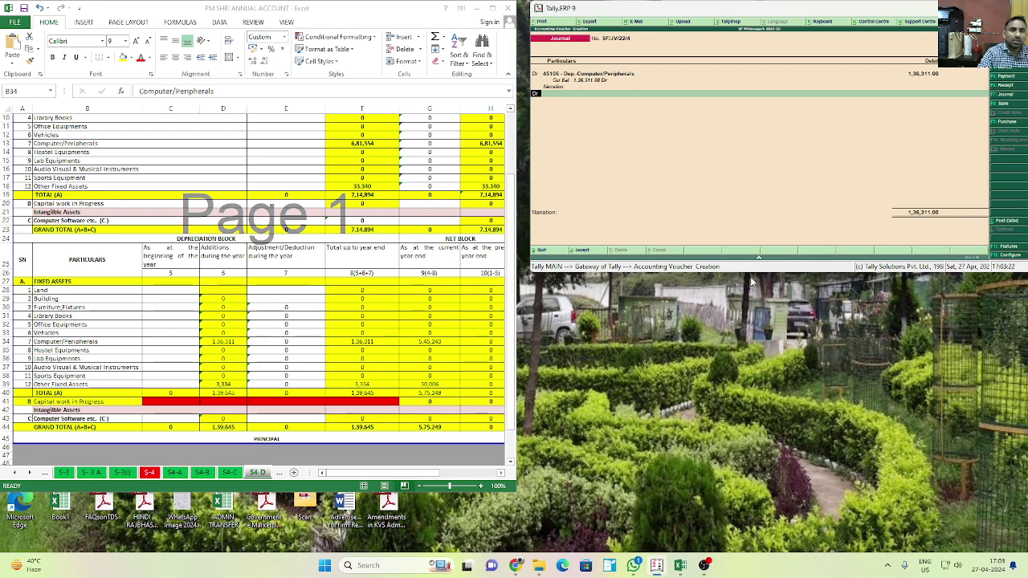
# Step: Add a second debit line for the ledger 45112 - Dep. Other Fixed Assets with the amount 3334
pyautogui.press('Return')
pyautogui.write('OTHER')
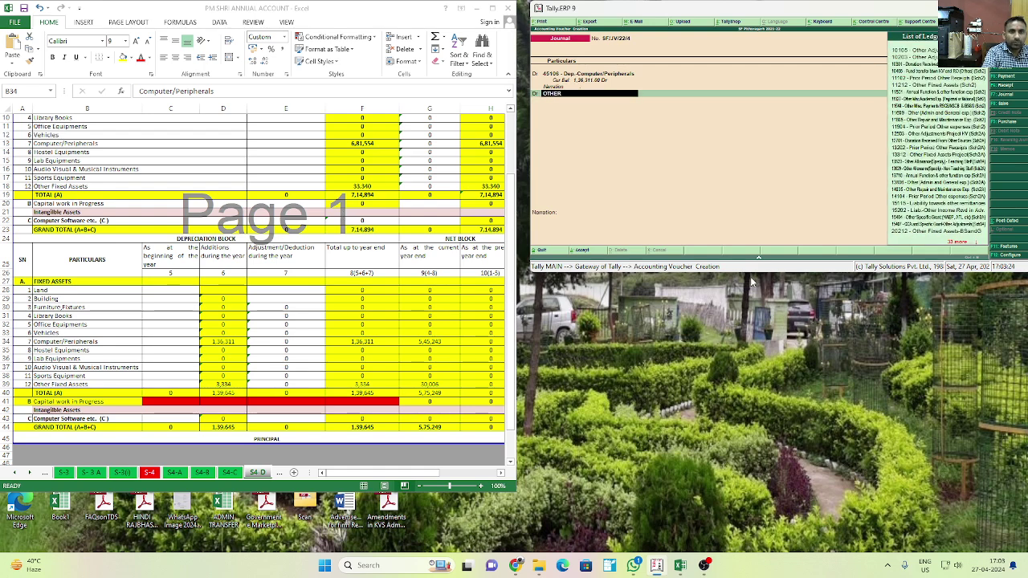
pyautogui.write(' FIXED')
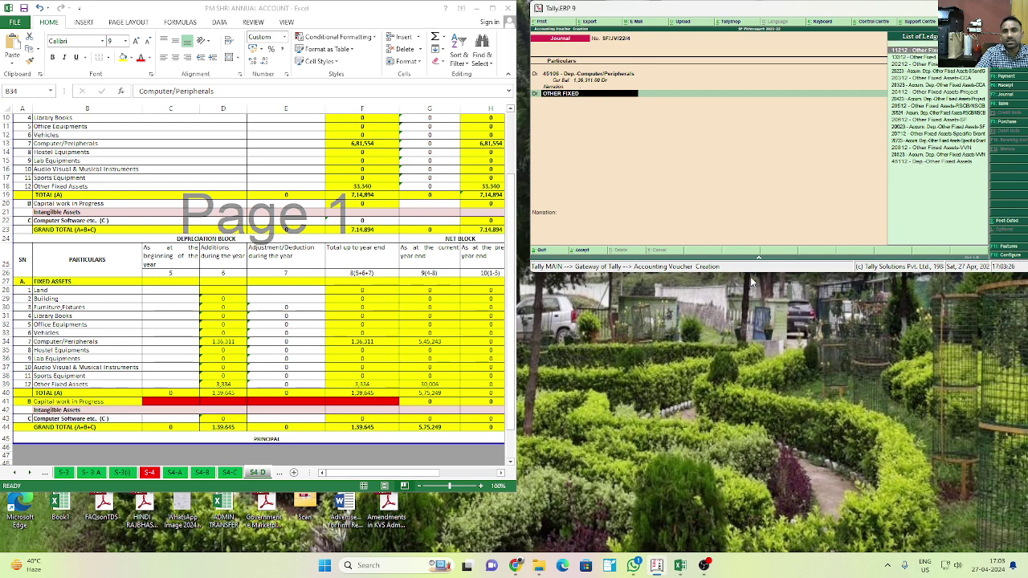
pyautogui.press('Down')
pyautogui.press('Down')
pyautogui.press('Down')
pyautogui.press('Down')
pyautogui.press('Down')
pyautogui.press('Down')
pyautogui.press('Down')
pyautogui.press('Down')
pyautogui.press('Down')
pyautogui.press('Down')
pyautogui.press('Down')
pyautogui.press('Down')
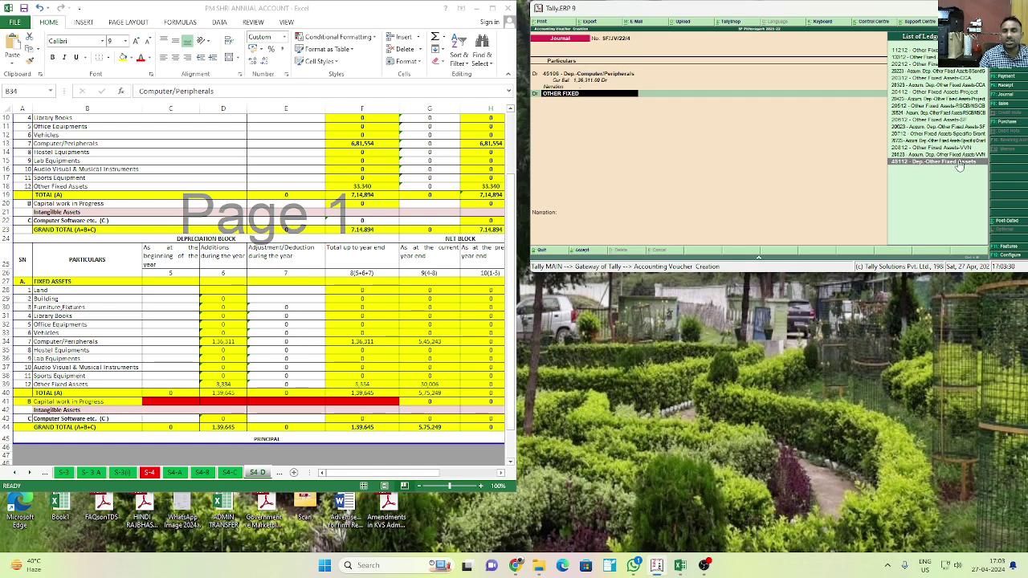
pyautogui.press('Return')
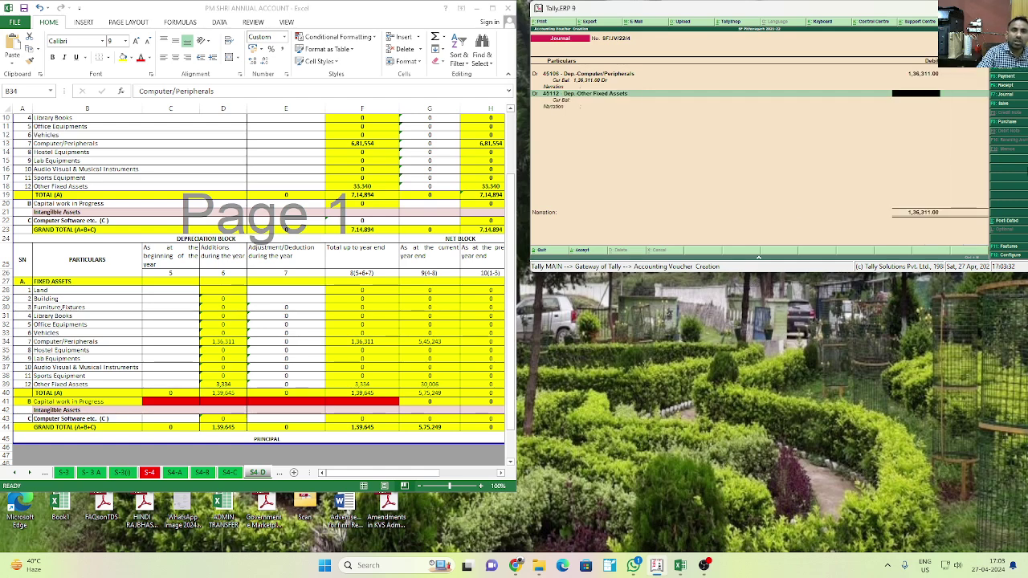
pyautogui.write('3334')
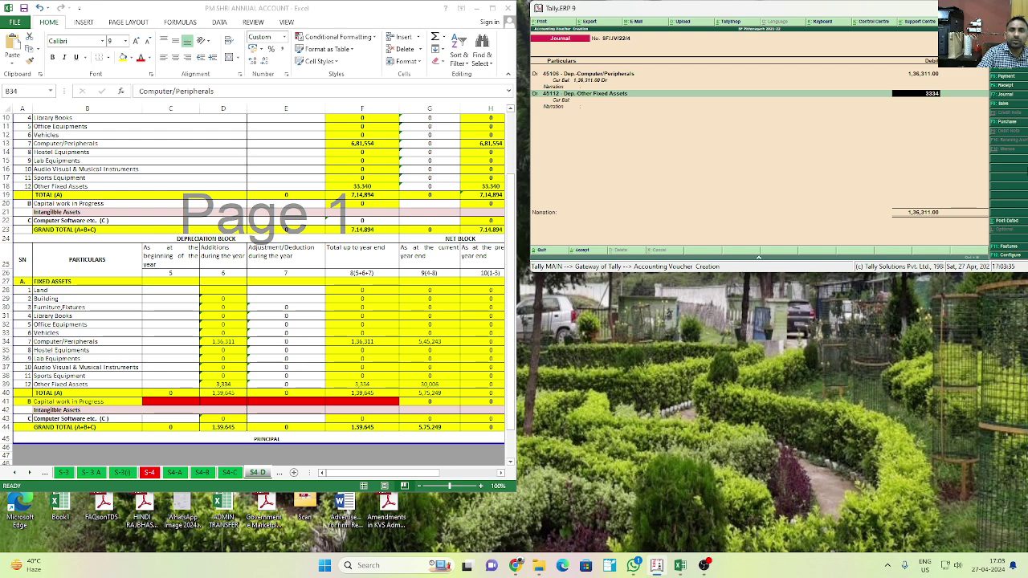
pyautogui.press('Return')
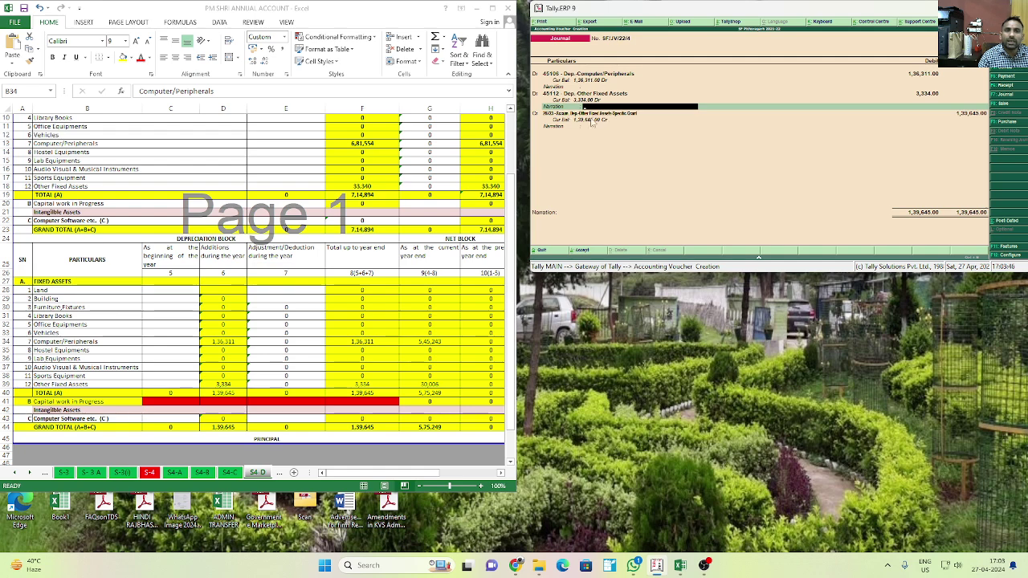
# Step: Replace the journal's credit ledger with 20718 - Accum. Dep. Computer/Peripherals-Specific Grant and credit it with 1,36,311, leaving the narrations blank
pyautogui.press('Return')
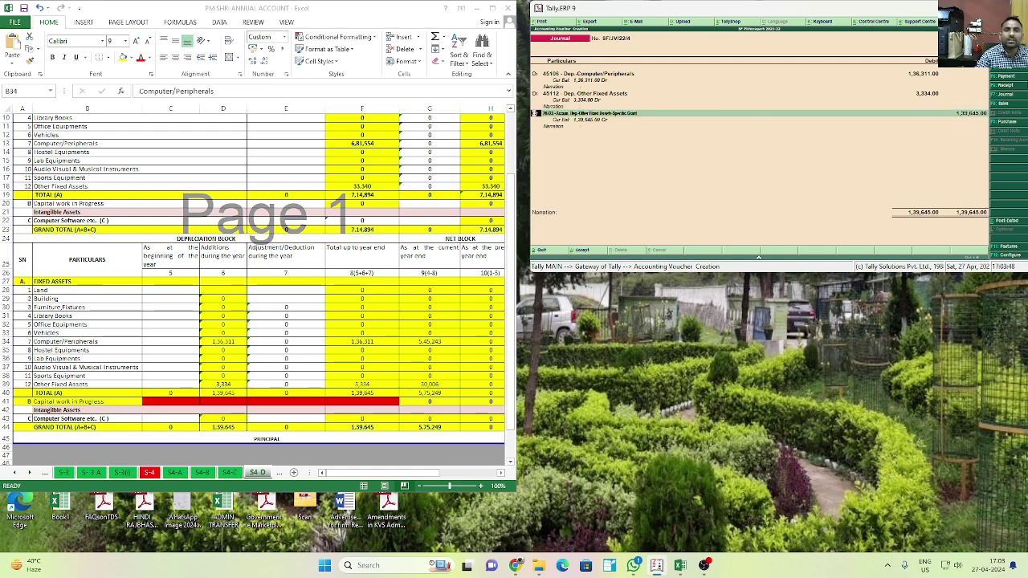
pyautogui.press('Return')
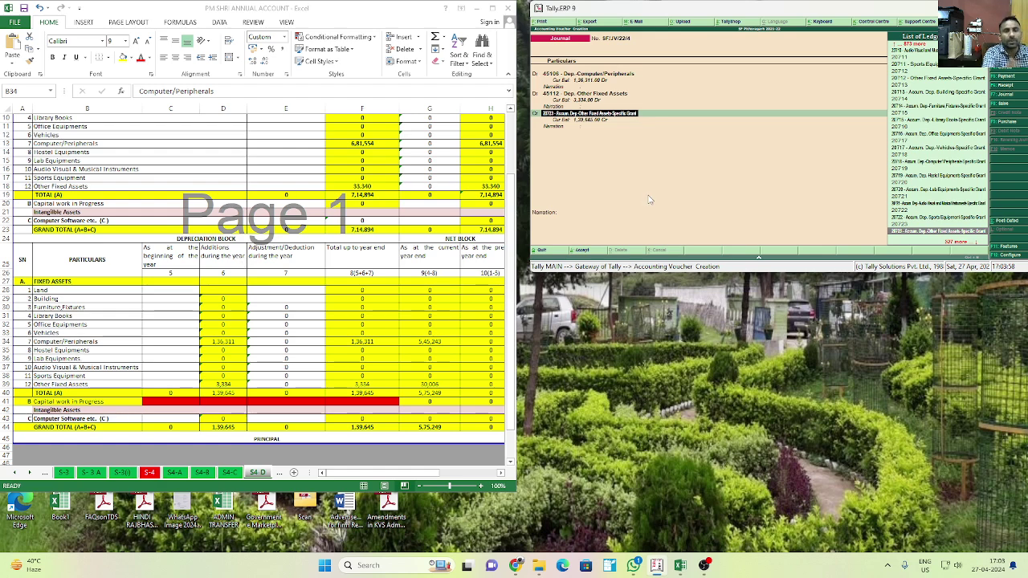
pyautogui.write('com')
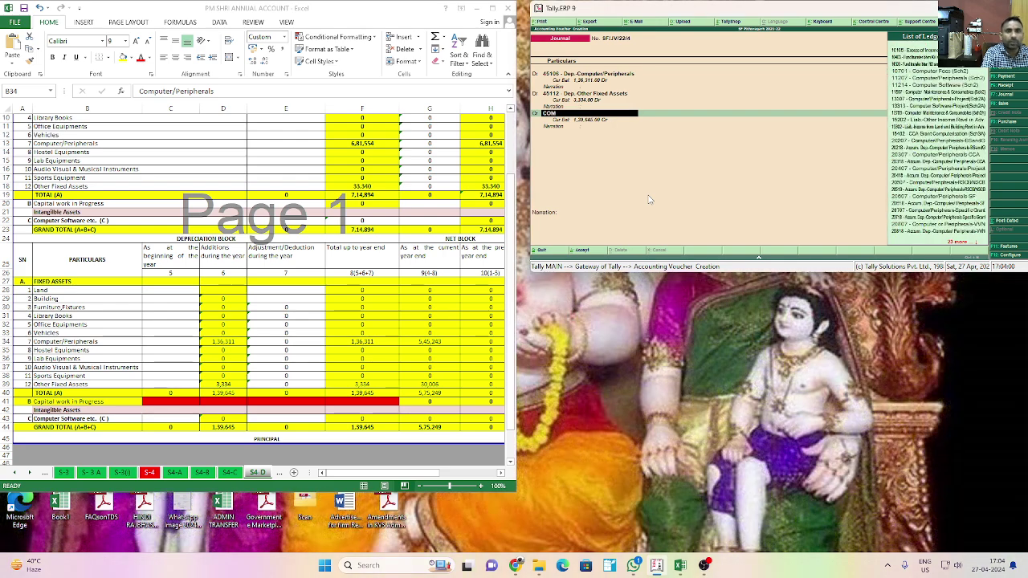
pyautogui.write('puter peri')
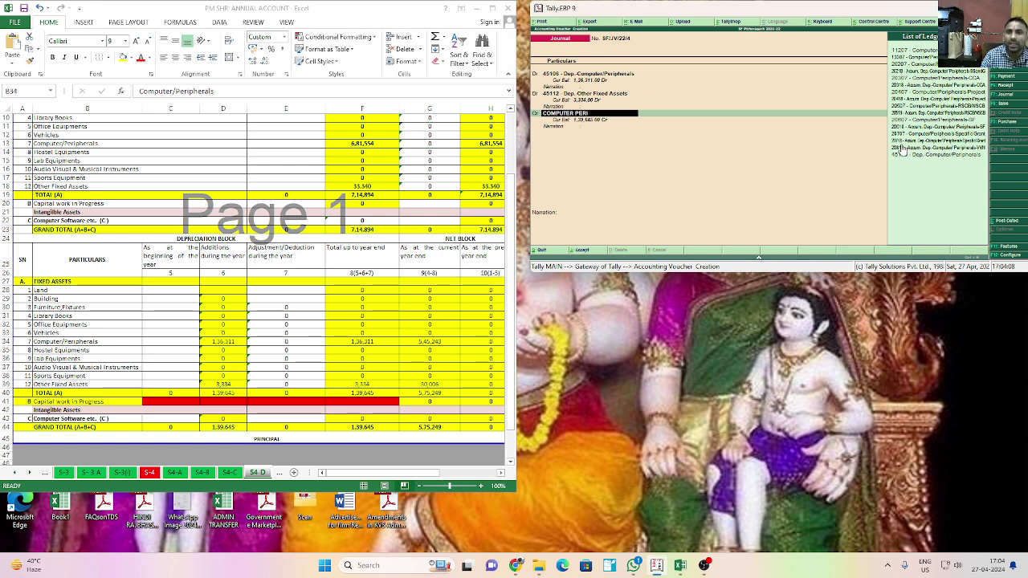
pyautogui.click(952, 141)
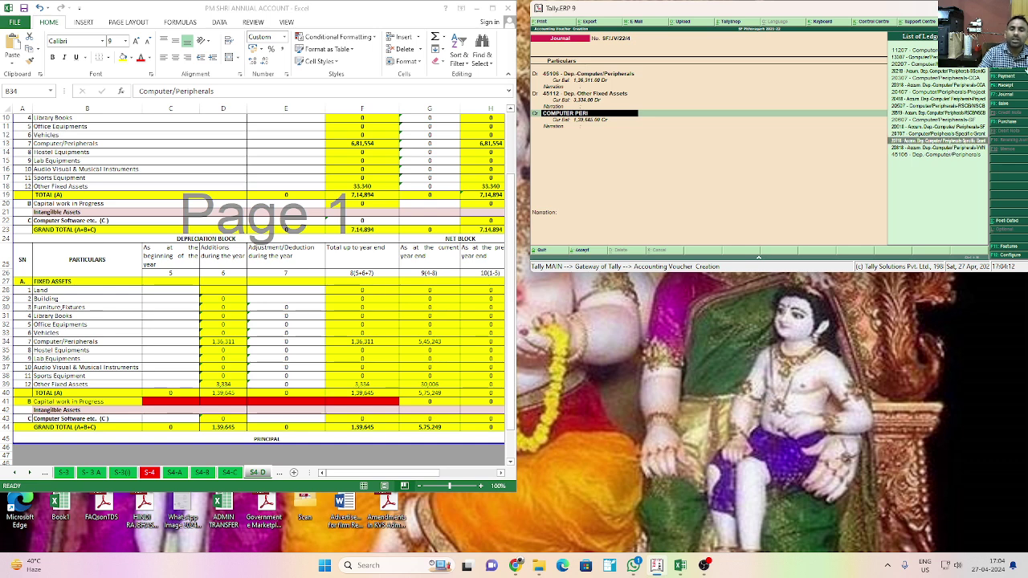
pyautogui.press('Return')
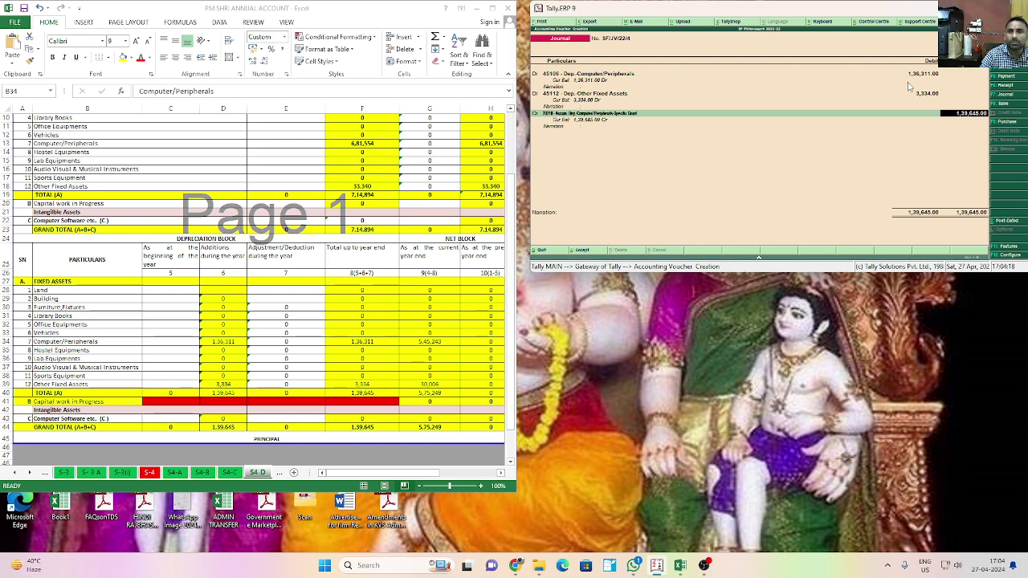
pyautogui.write('1')
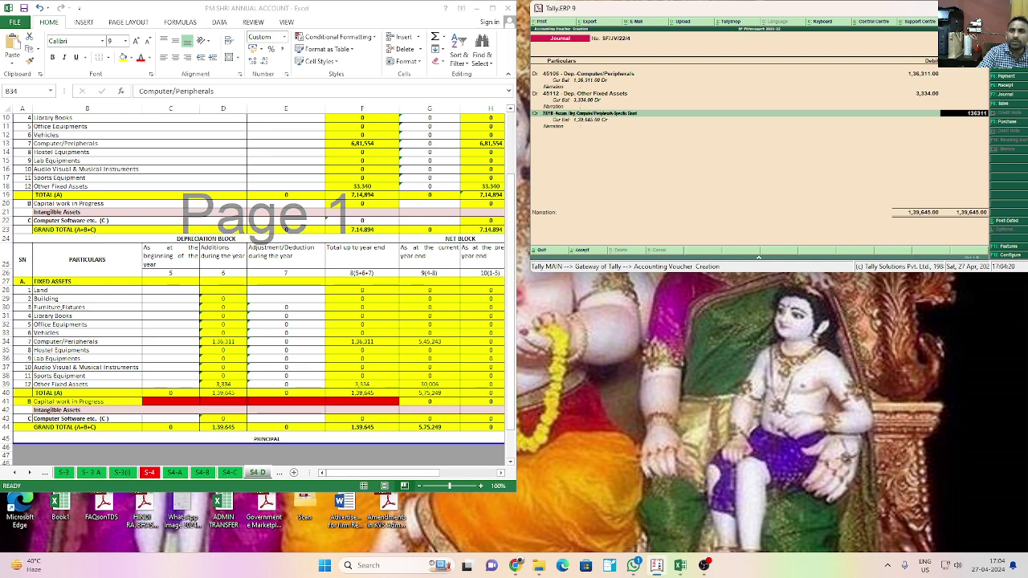
pyautogui.write(',36,311')
pyautogui.press('Return')
pyautogui.press('Return')
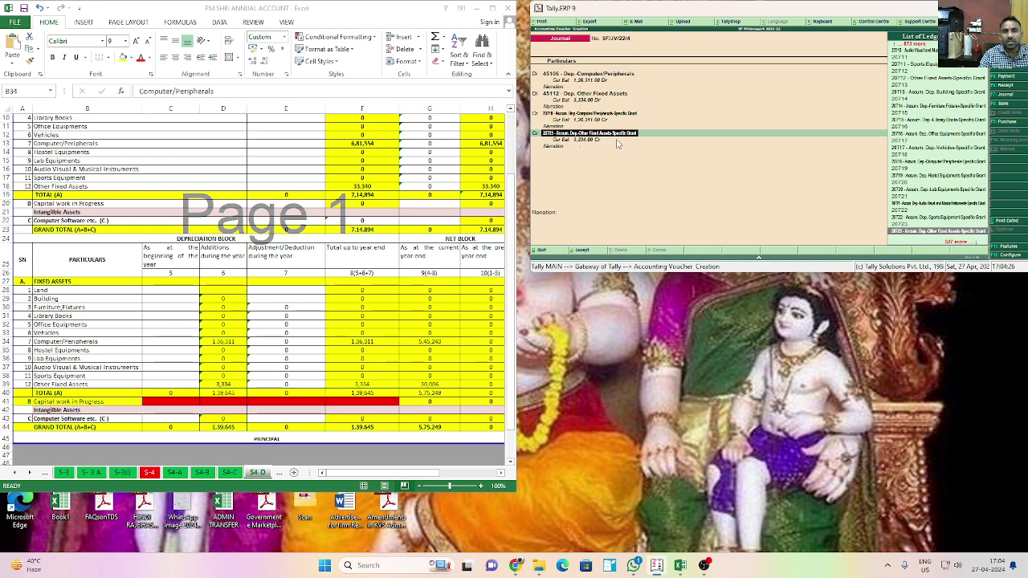
# Step: Filter the ledger list for OTHER FIXED on the journal's second credit line
pyautogui.write('OTHER FI')
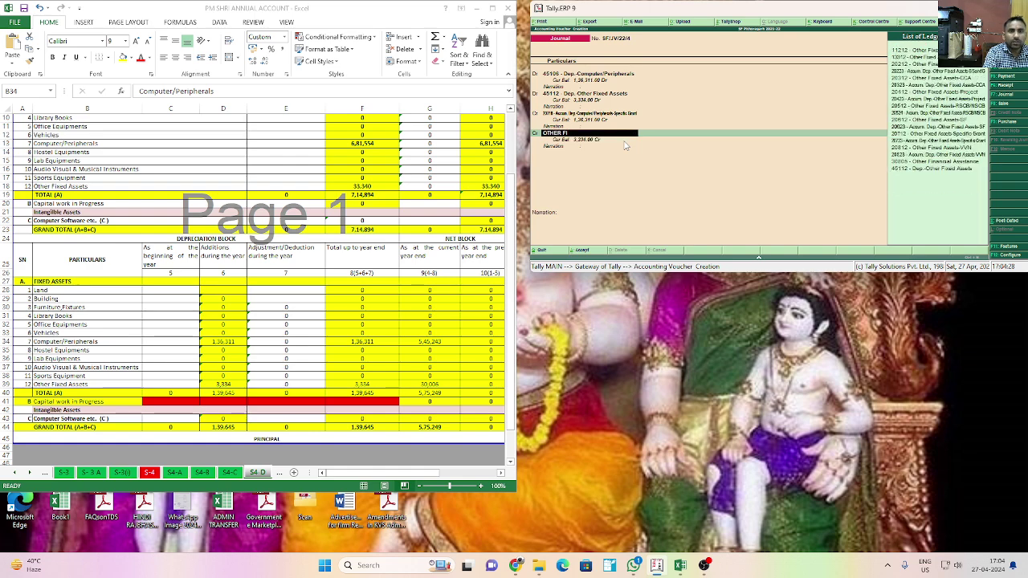
pyautogui.write('XED')
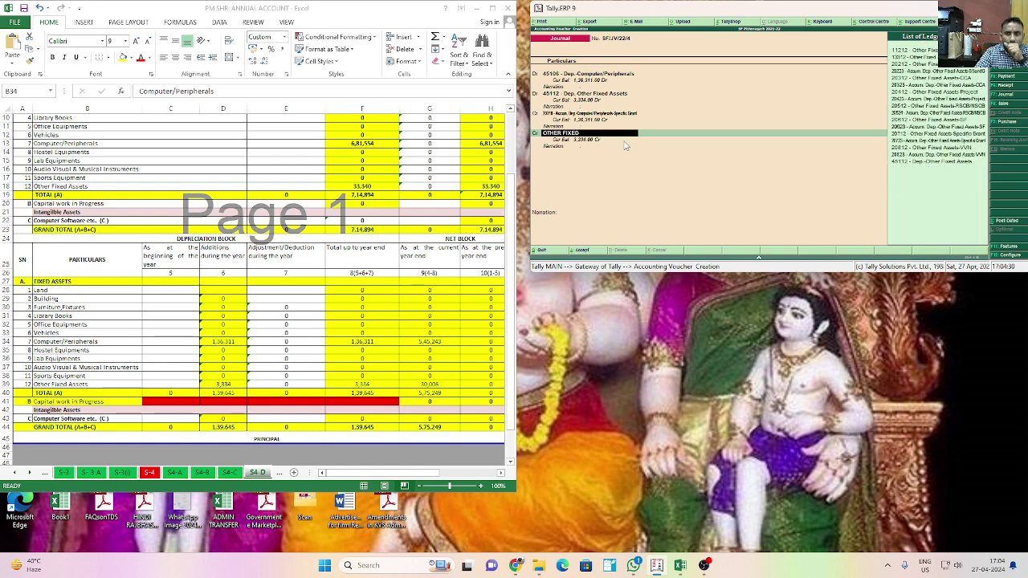
# Step: Credit 3,334 to the ledger Accum. Dep.-Other Fixed Assets-Specific Grant in the journal voucher
pyautogui.press('Down')
pyautogui.press('Down')
pyautogui.press('Down')
pyautogui.press('Down')
pyautogui.press('Down')
pyautogui.press('Down')
pyautogui.press('Down')
pyautogui.press('Down')
pyautogui.press('Down')
pyautogui.press('Down')
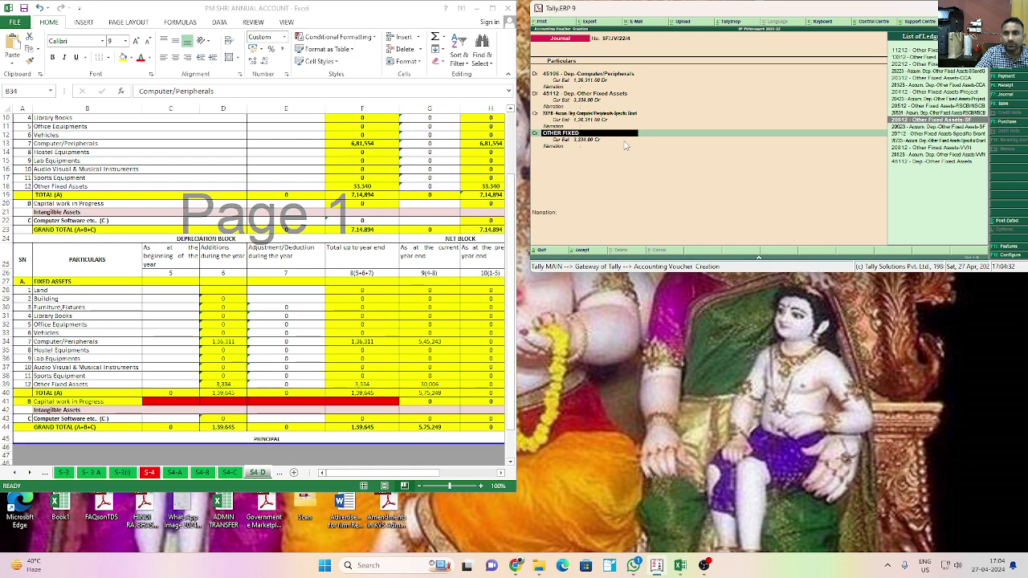
pyautogui.press('Down')
pyautogui.press('Down')
pyautogui.press('Down')
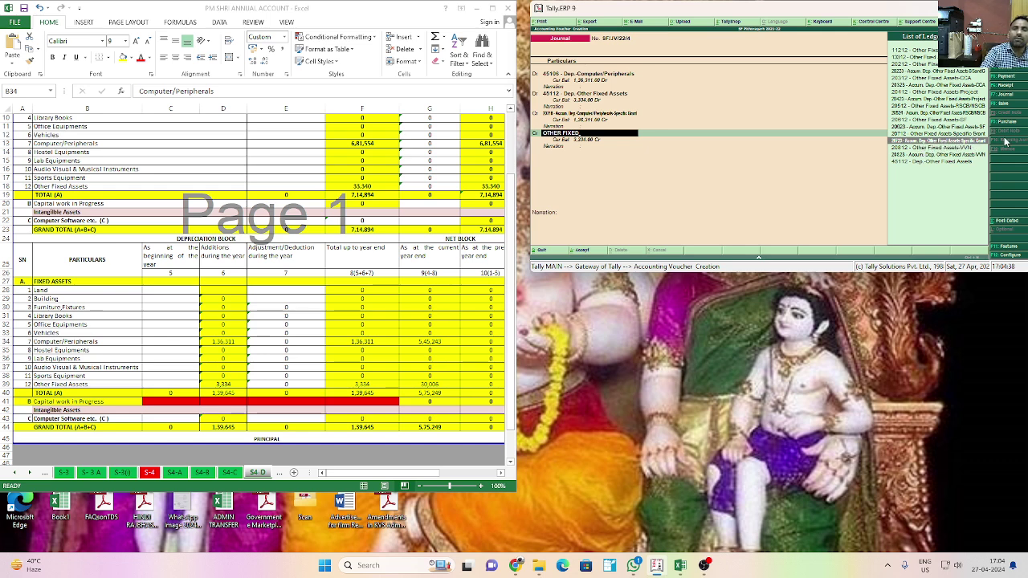
pyautogui.press('Return')
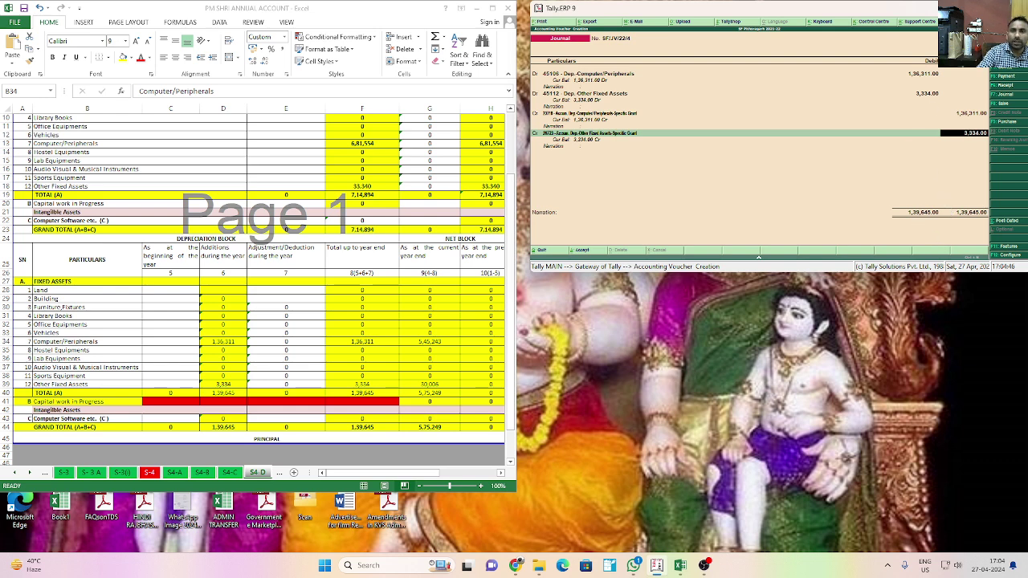
pyautogui.press('Return')
pyautogui.press('Return')
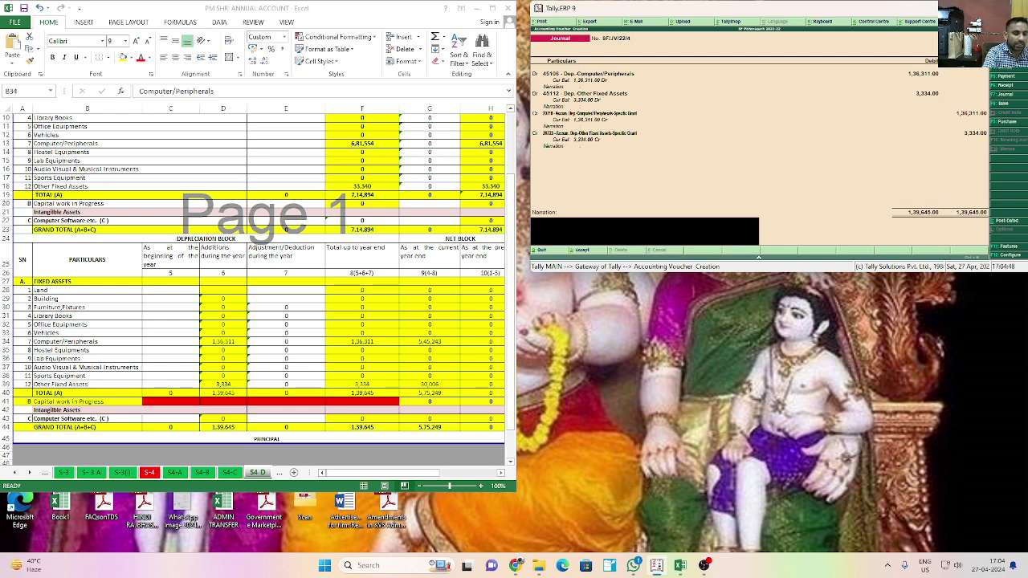
# Step: Enter the narration "DEP FOR THE YEAR 2023-24" and save the journal voucher
pyautogui.write('DEP F')
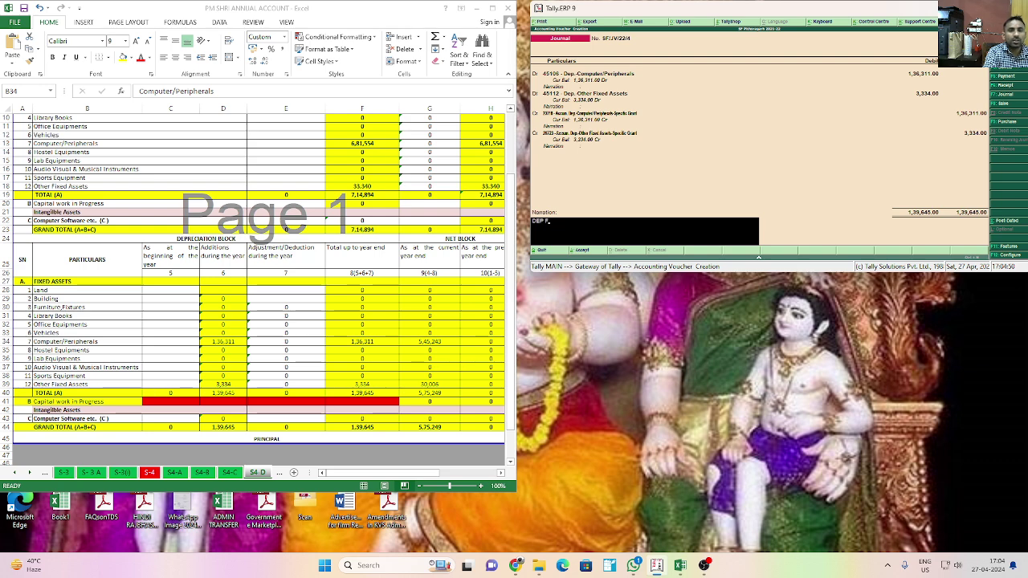
pyautogui.write('OR THE YE')
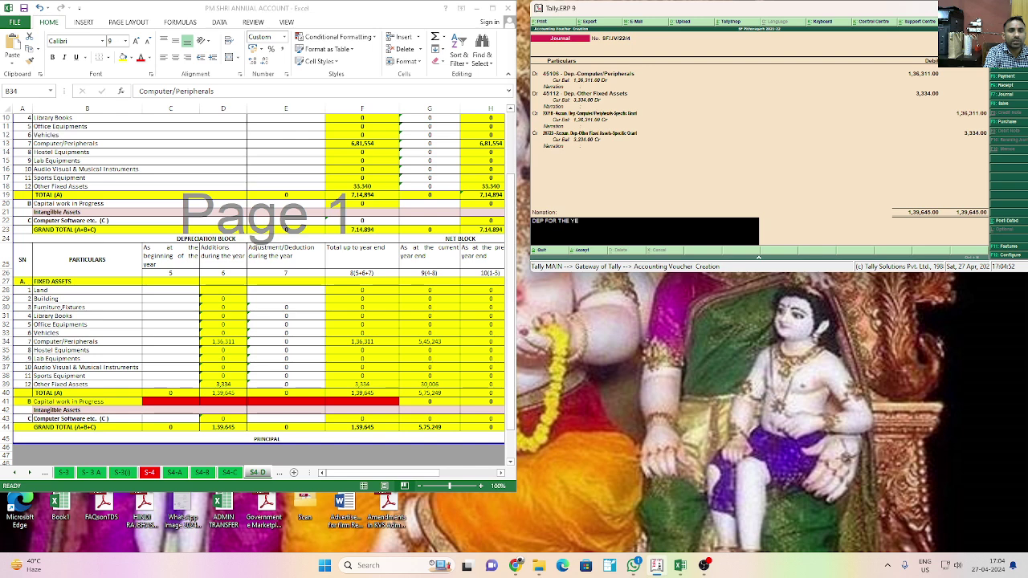
pyautogui.write('AR 2023-2')
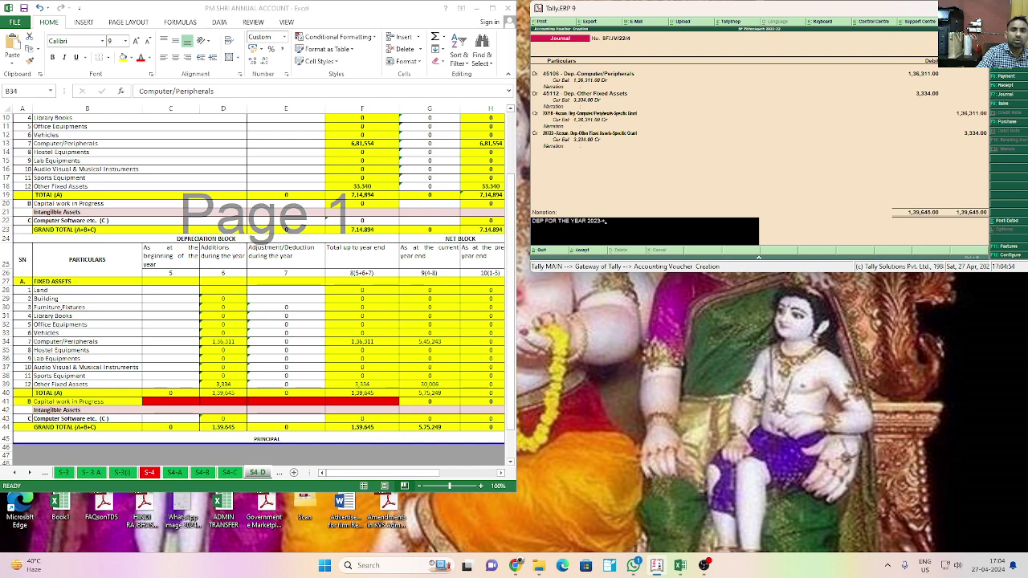
pyautogui.write('24')
pyautogui.press('Return')
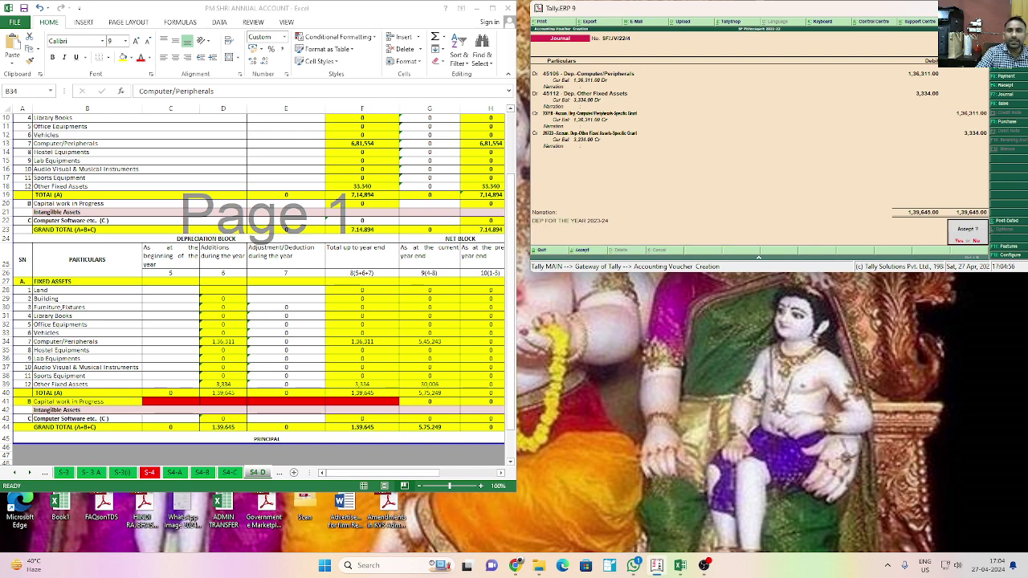
pyautogui.press('Return')
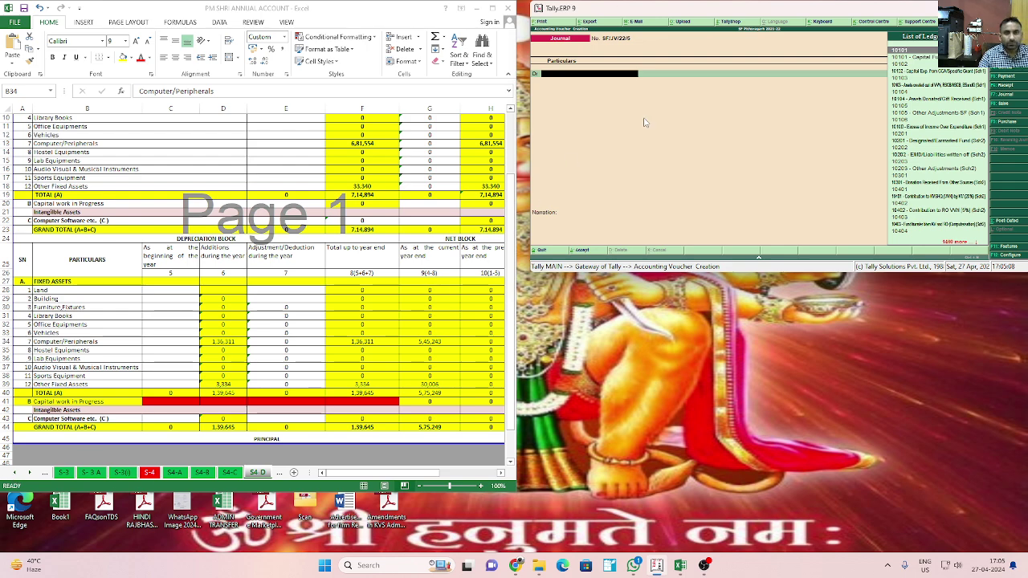
# Step: Leave voucher entry and open the Balance Sheet report
pyautogui.press('Escape')
pyautogui.press('Return')
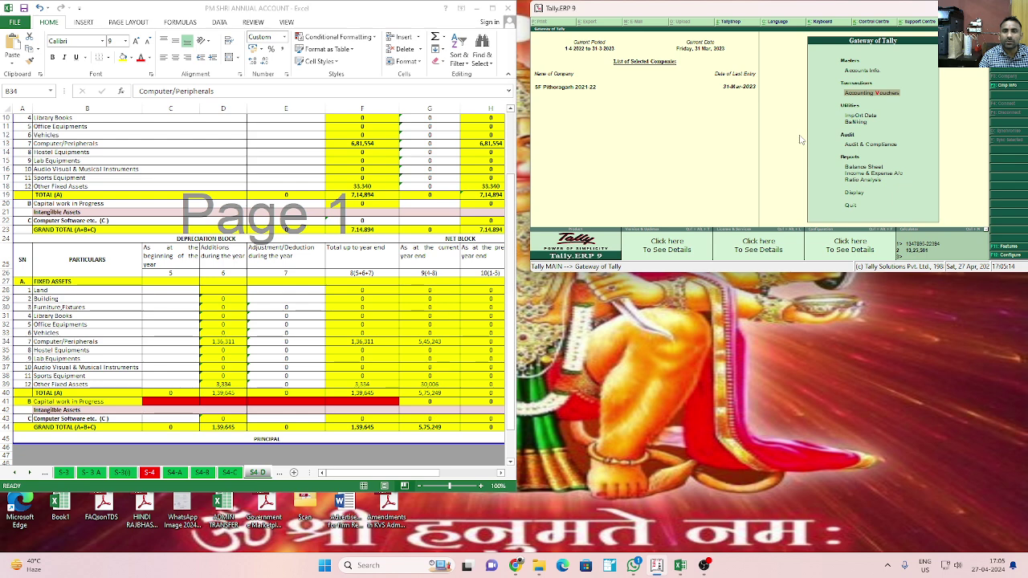
pyautogui.press('b')
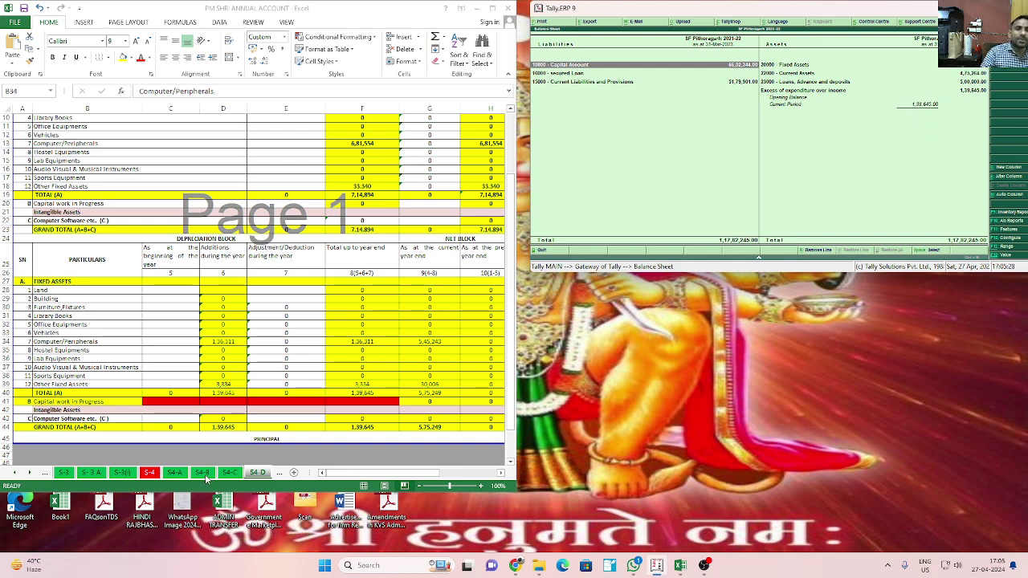
# Step: Switch to Excel, show sheet S4-A and select the depreciation addition for Other Fixed Assets
pyautogui.click(175, 473)
pyautogui.click(176, 473)
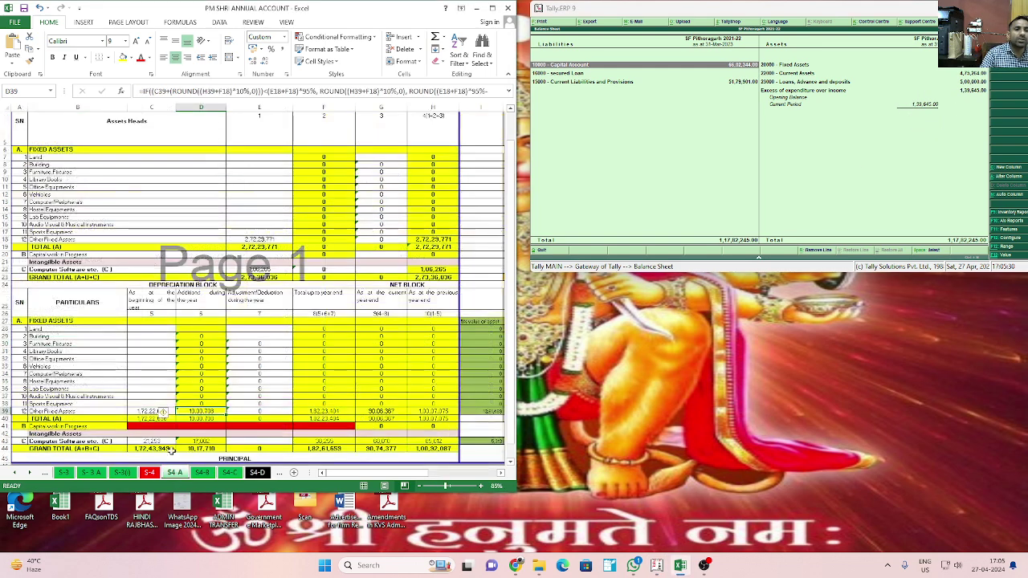
pyautogui.click(191, 412)
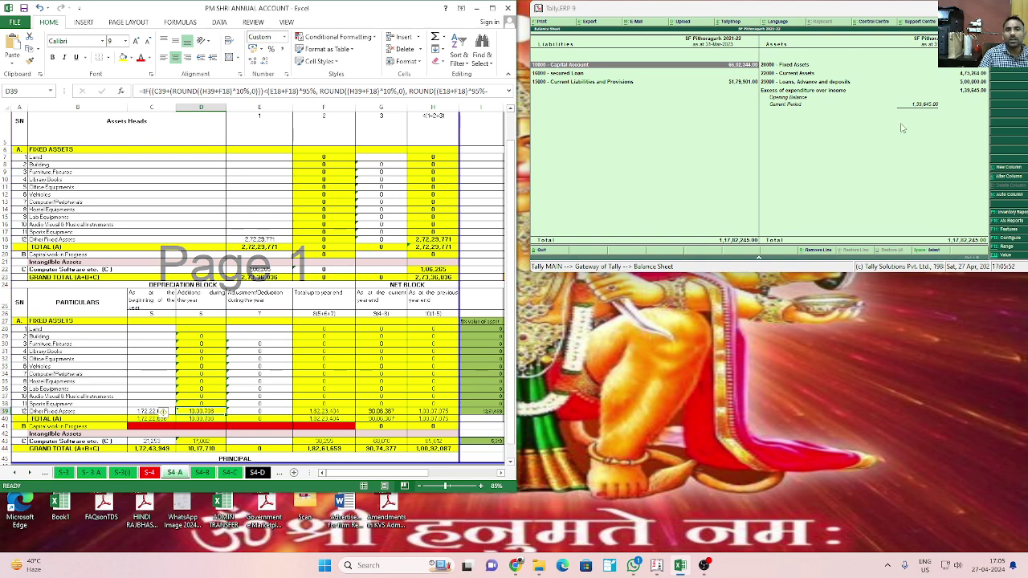
# Step: Switch to Tally, close the balance sheet and start a new journal voucher at its debit ledger entry
pyautogui.click(799, 165)
pyautogui.press('Escape')
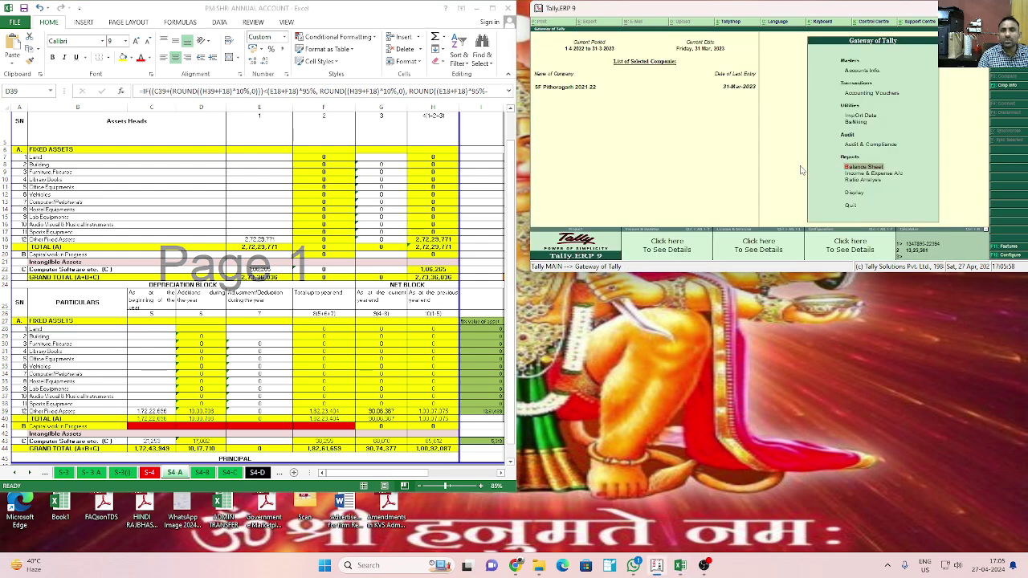
pyautogui.press('v')
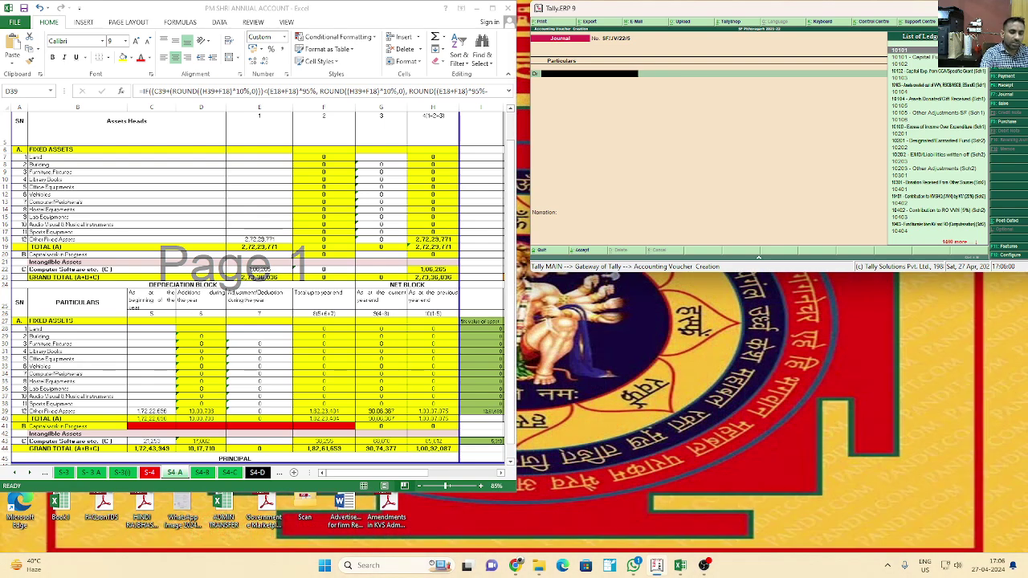
pyautogui.press('F7')
pyautogui.press('Return')
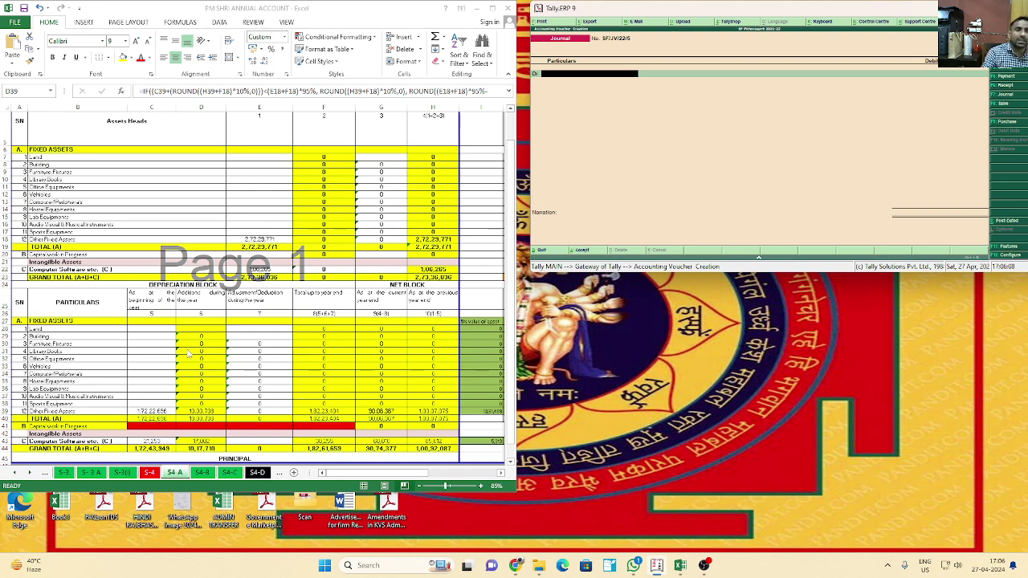
pyautogui.press('F2')
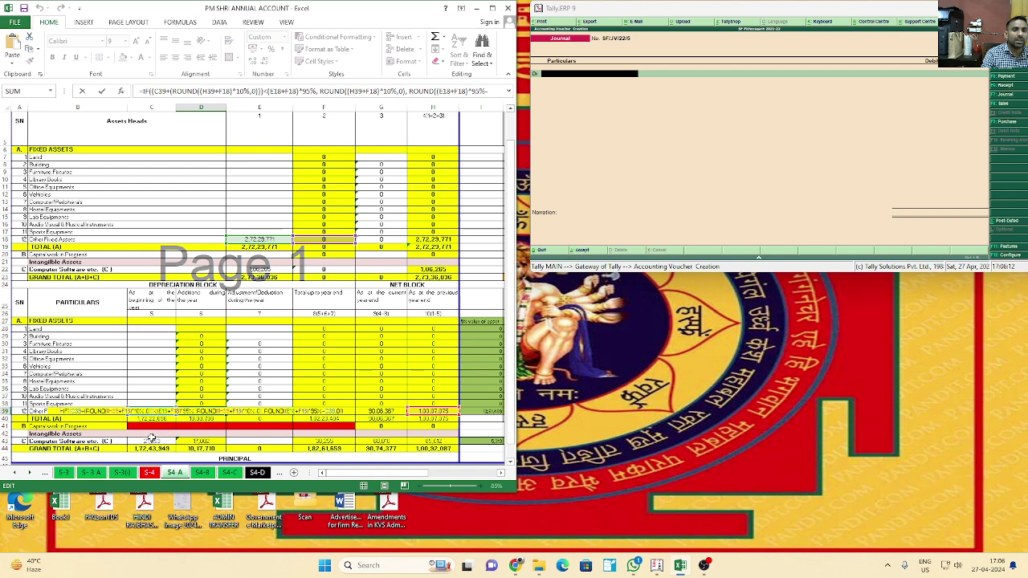
pyautogui.press('Escape')
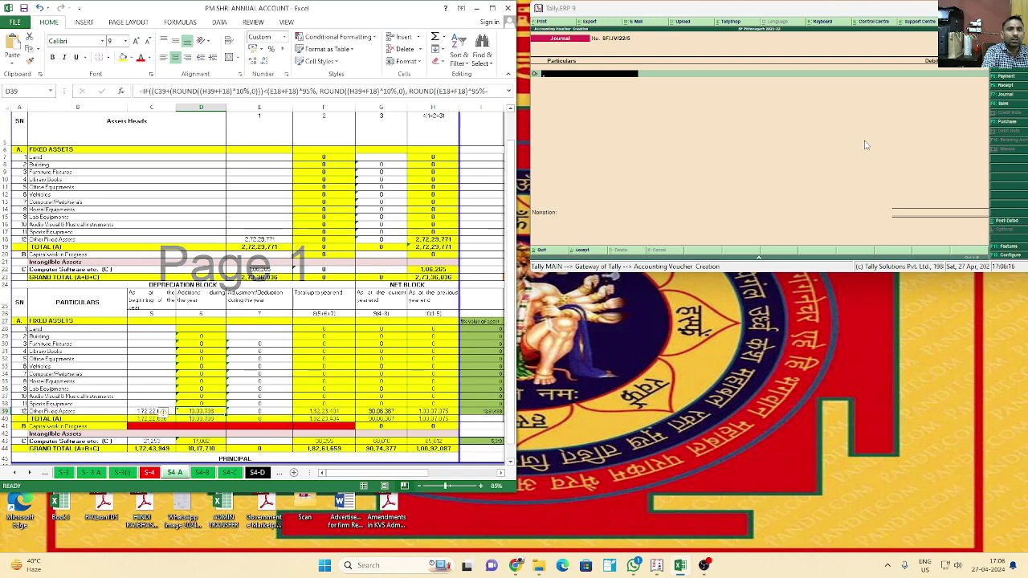
pyautogui.click(615, 77)
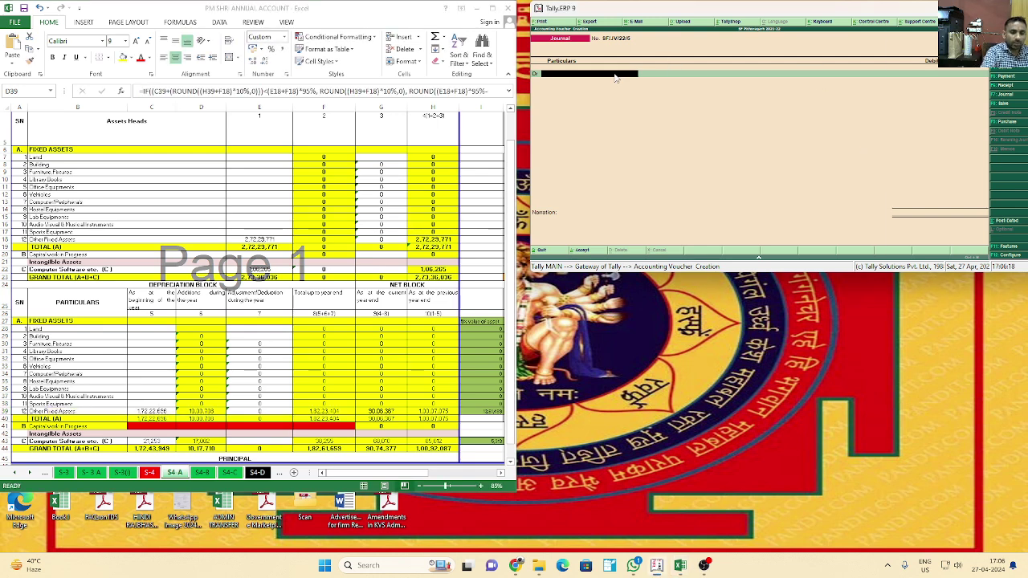
# Step: Debit the ledger 45112 - Dep.-Other Fixed Assets with 10,00,708 in the journal voucher
pyautogui.write('OTHER FIXED')
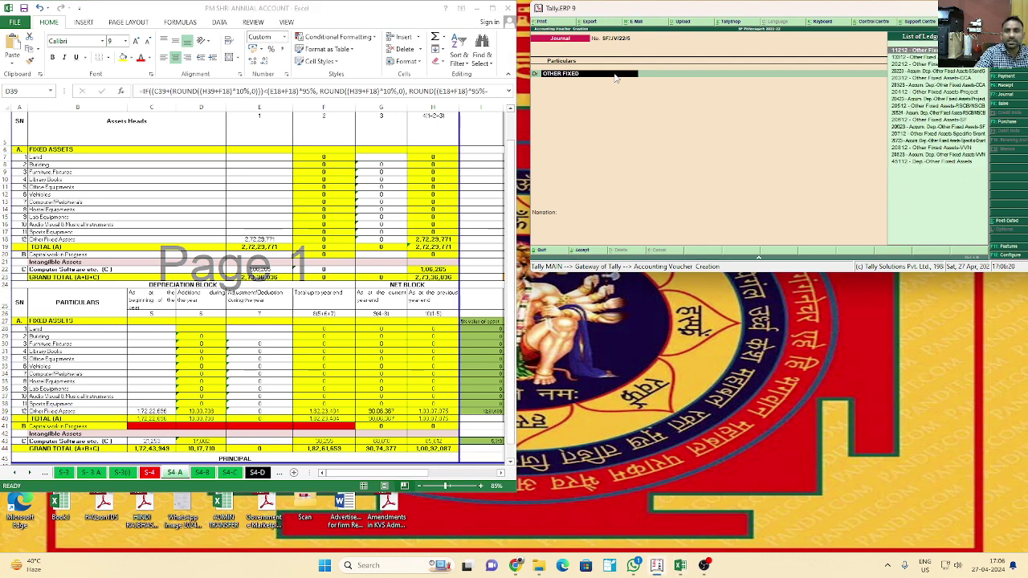
pyautogui.press('Down')
pyautogui.press('Down')
pyautogui.press('Down')
pyautogui.press('Down')
pyautogui.press('Down')
pyautogui.press('Down')
pyautogui.press('Down')
pyautogui.press('Down')
pyautogui.press('Down')
pyautogui.press('Down')
pyautogui.press('Down')
pyautogui.press('Down')
pyautogui.press('Down')
pyautogui.press('Down')
pyautogui.press('Down')
pyautogui.press('Down')
pyautogui.press('Return')
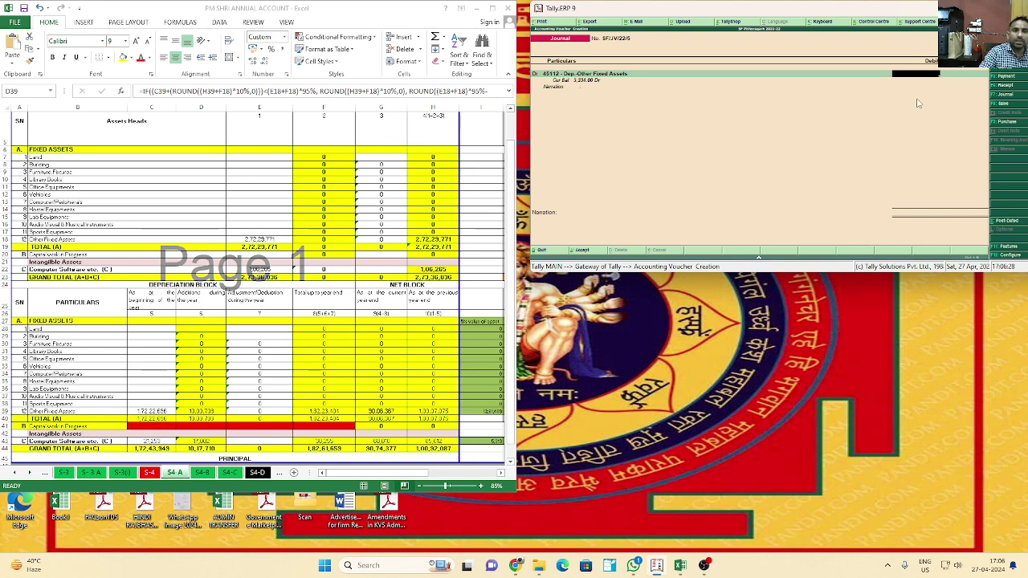
pyautogui.write('10007')
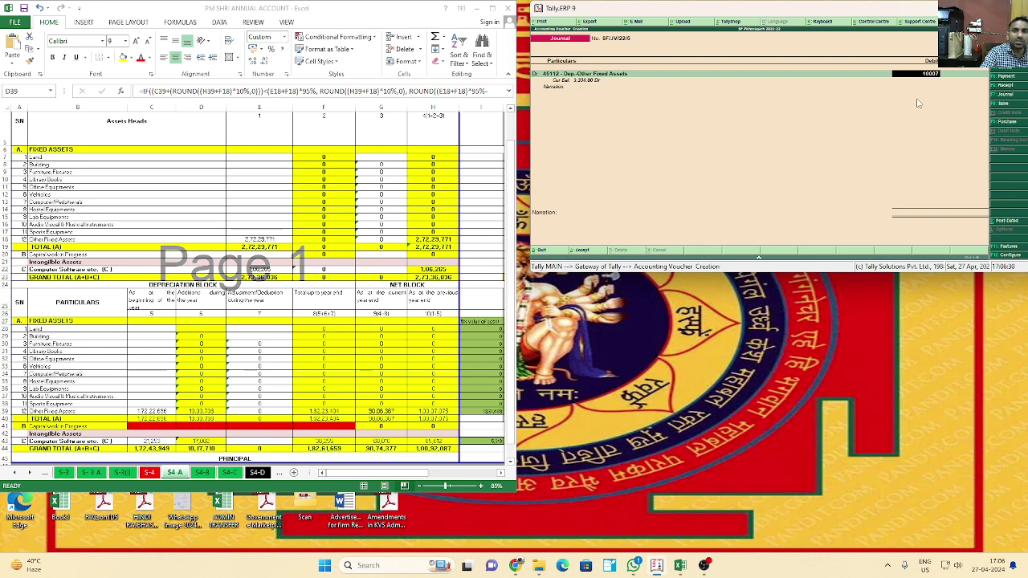
pyautogui.write('0,00,708')
pyautogui.press('Return')
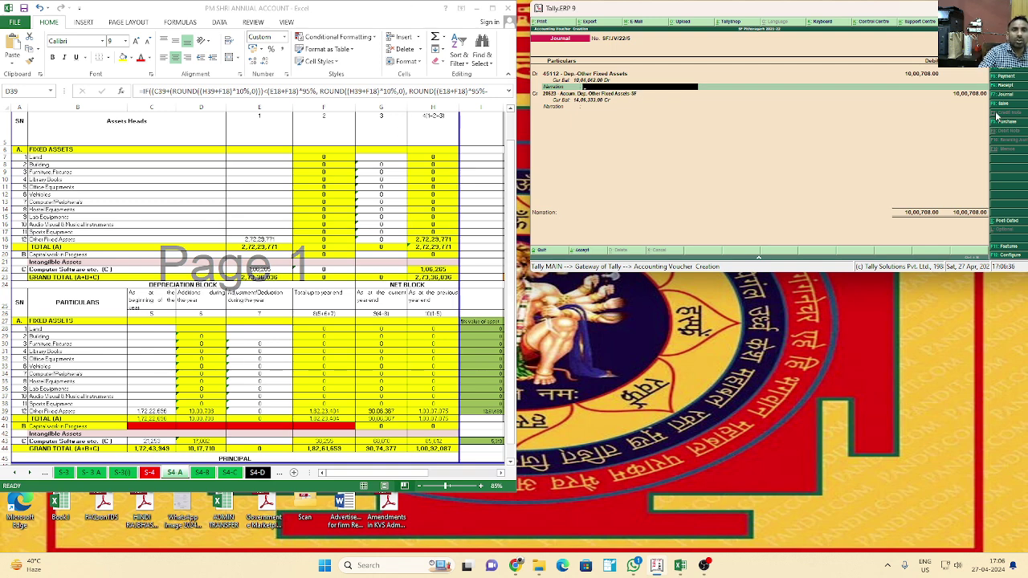
# Step: Credit 10,00,708 to 20623 - Accum. Dep.-Other Fixed Assets-SF, leave the narration empty and save the voucher
pyautogui.press('Return')
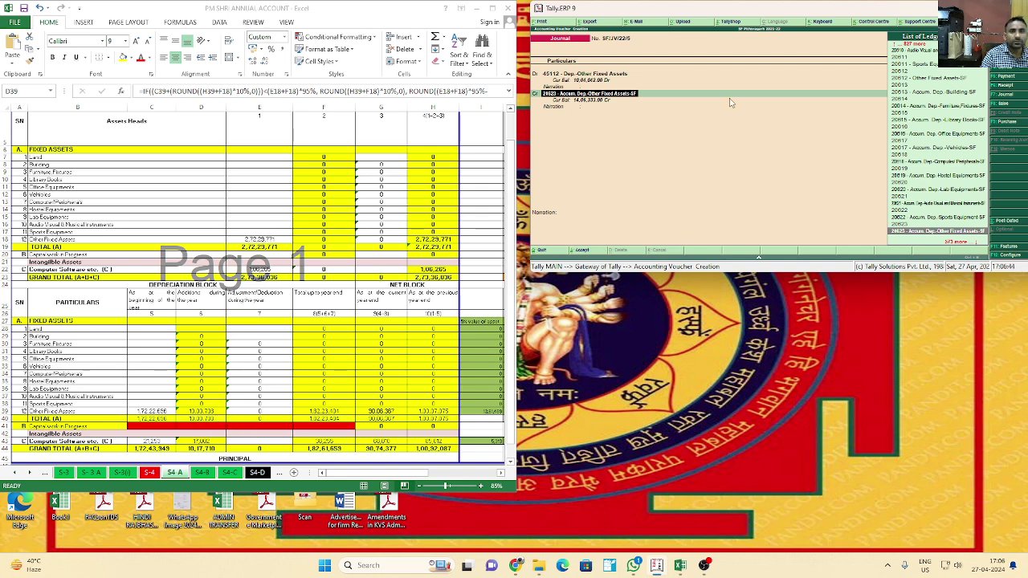
pyautogui.press('Return')
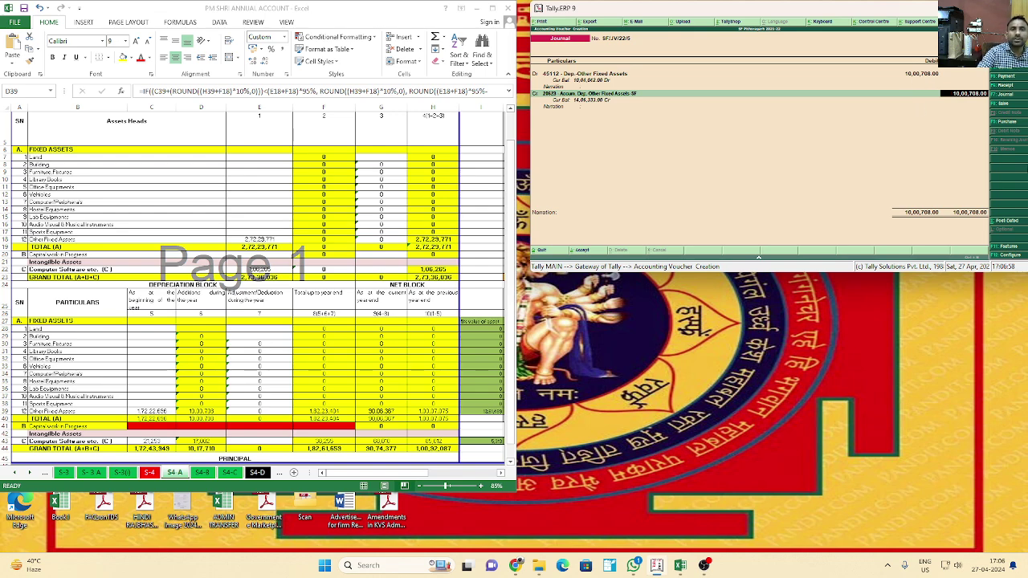
pyautogui.press('Return')
pyautogui.press('Return')
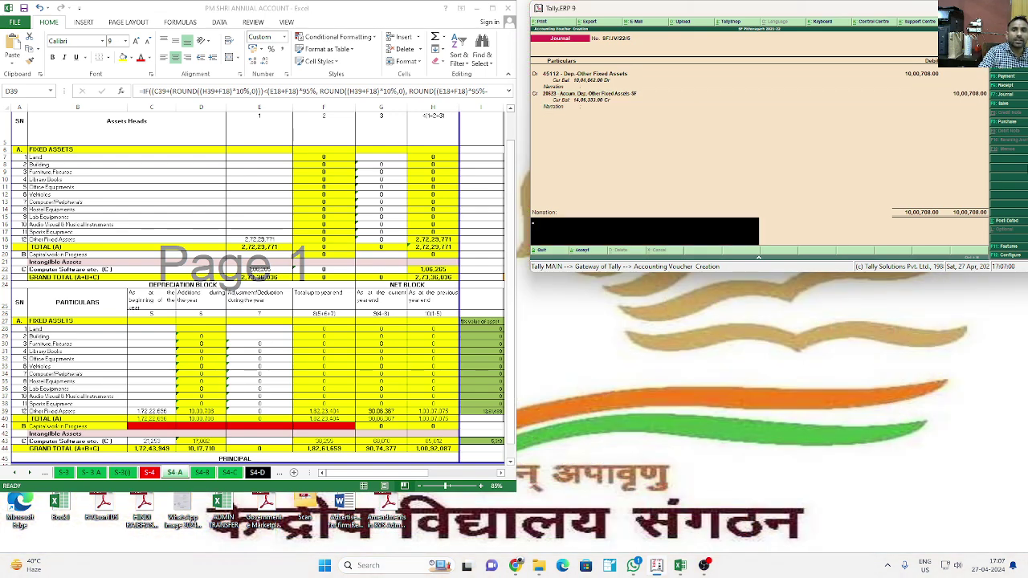
pyautogui.press('Return')
pyautogui.press('Return')
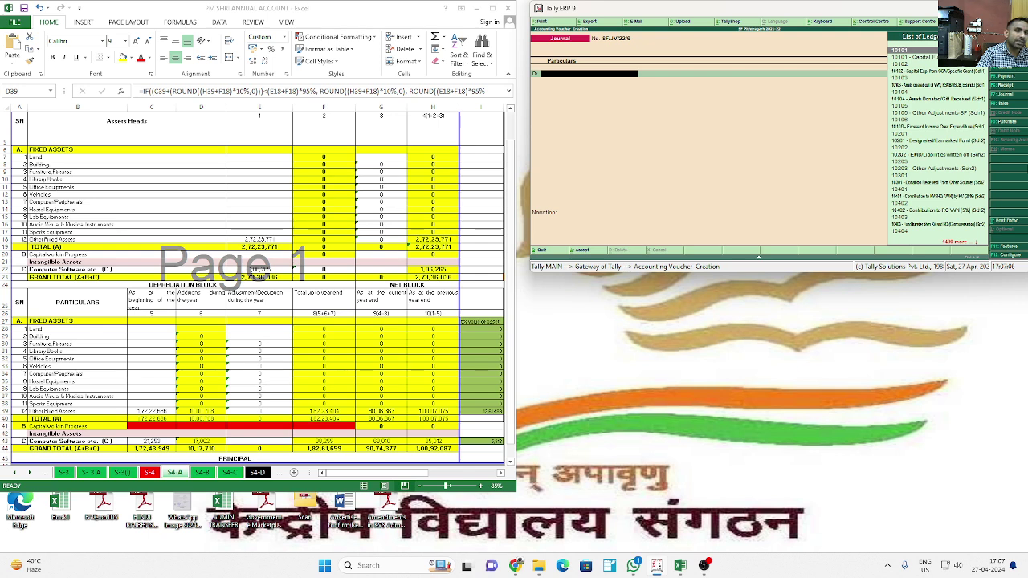
# Step: Leave voucher entry, open the Balance Sheet report, and select the Computer Software asset cost on Excel sheet S4-A
pyautogui.press('Escape')
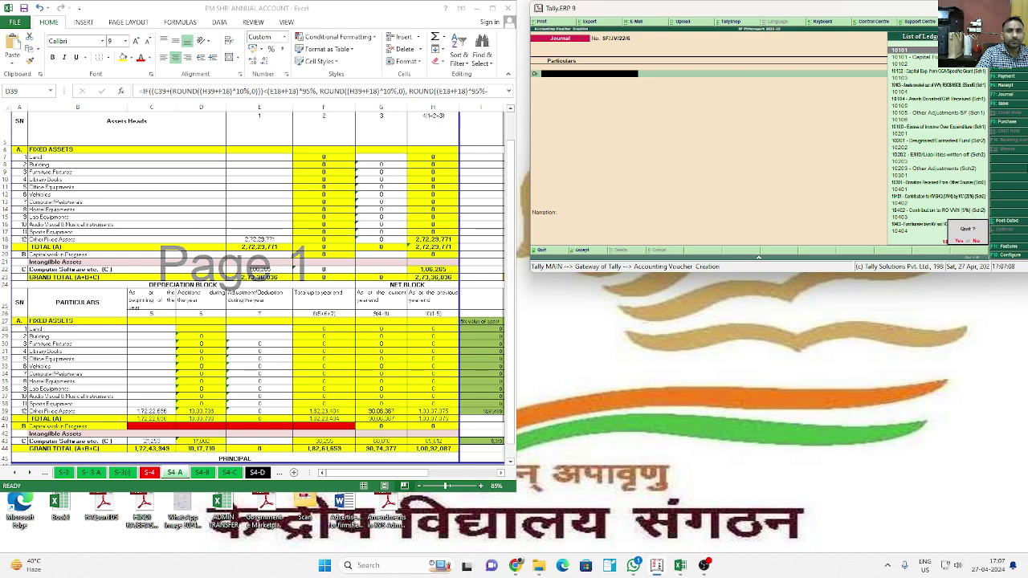
pyautogui.press('y')
pyautogui.press('Up')
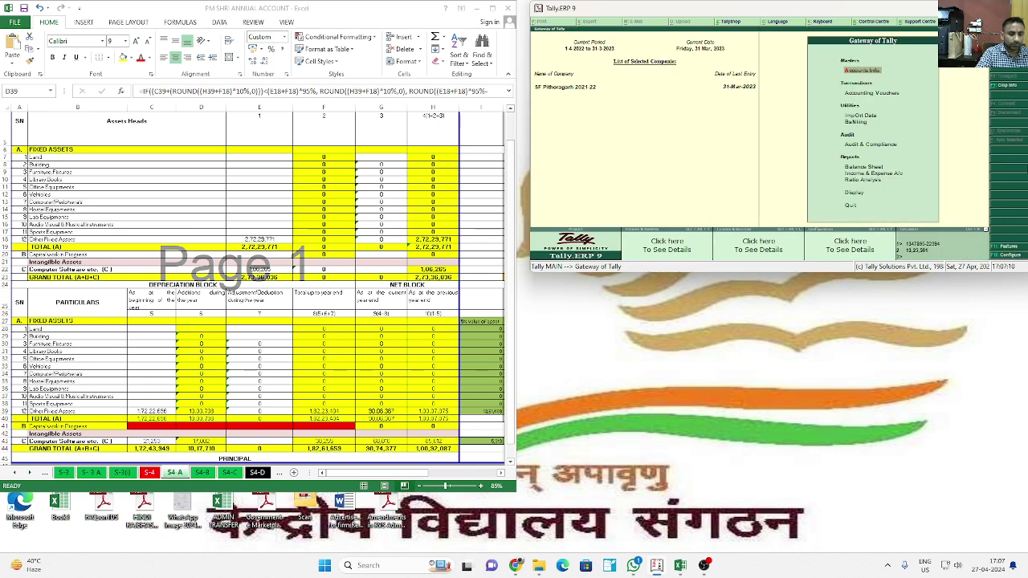
pyautogui.press('b')
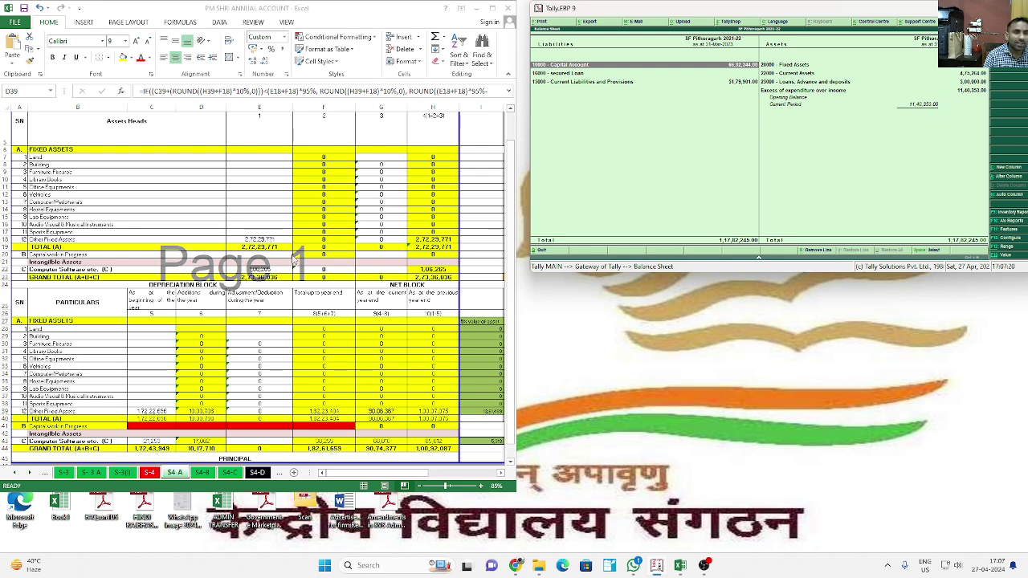
pyautogui.click(253, 270)
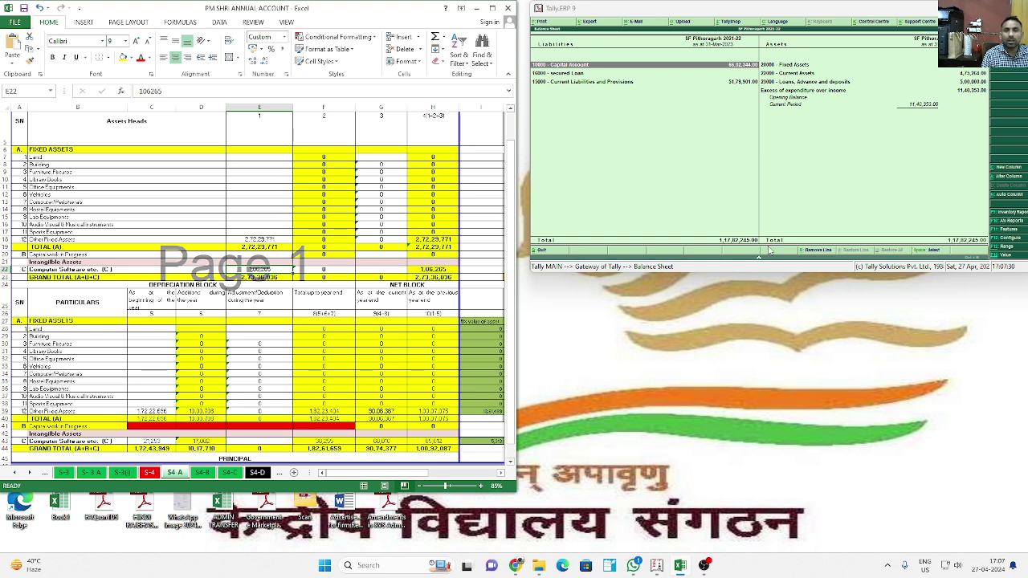
# Step: Switch to Tally, close the balance sheet and start a new journal voucher at its debit ledger entry
pyautogui.click(791, 208)
pyautogui.press('Escape')
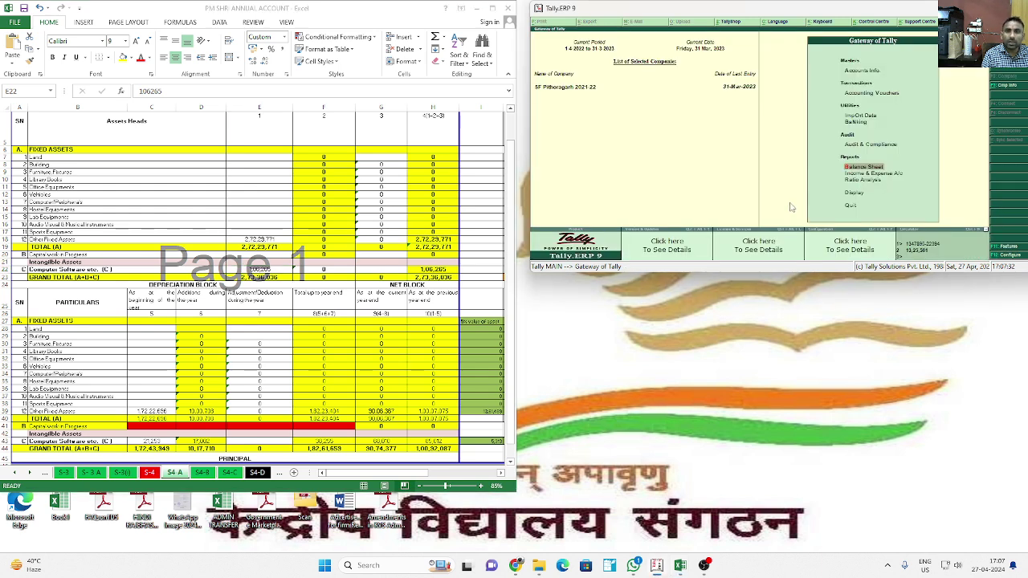
pyautogui.press('Up')
pyautogui.press('Up')
pyautogui.press('Up')
pyautogui.press('Up')
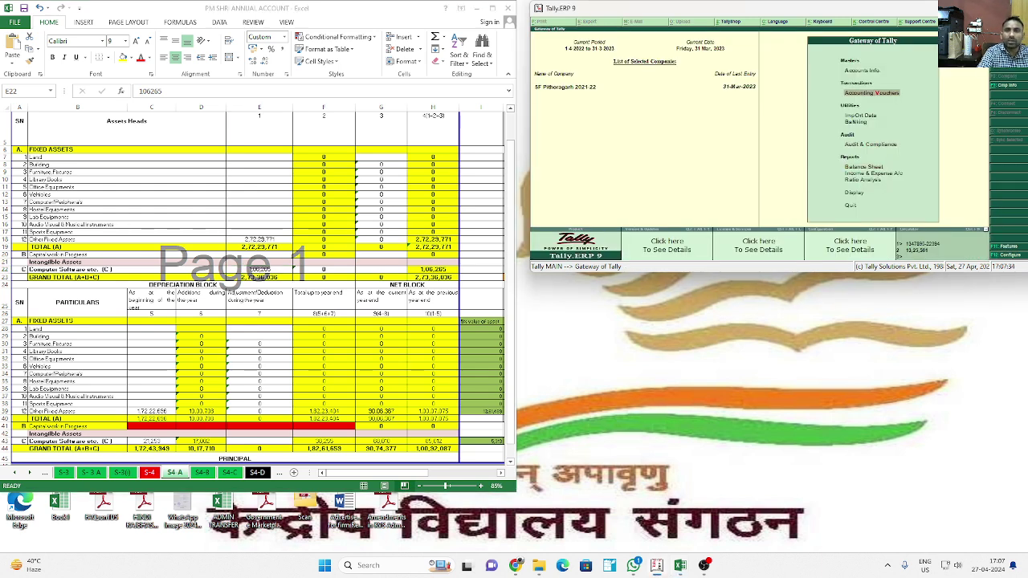
pyautogui.press('Return')
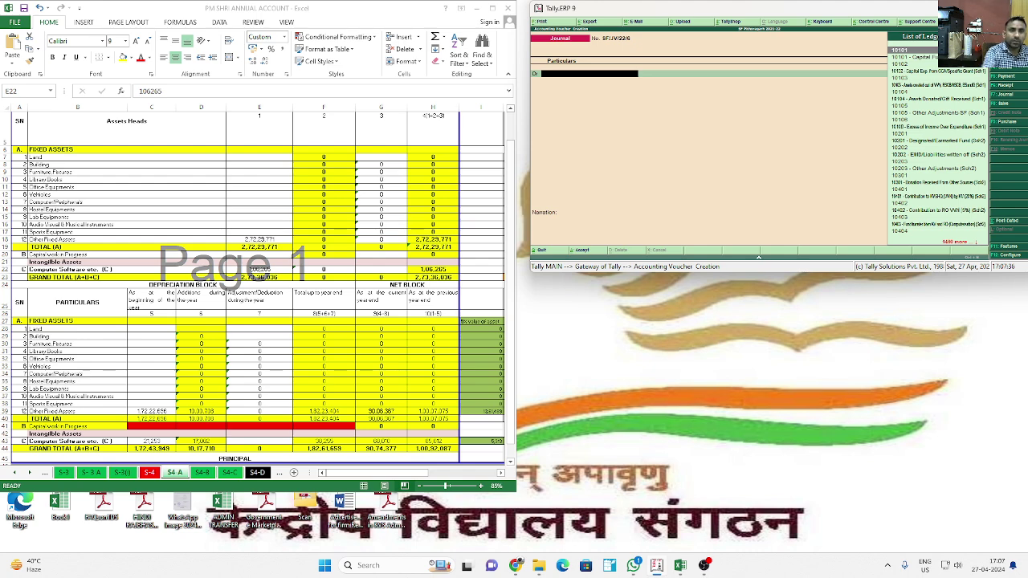
# Step: Debit the ledger 45107 - Dep.-Computer Software with 17,002 in the journal voucher
pyautogui.write('C')
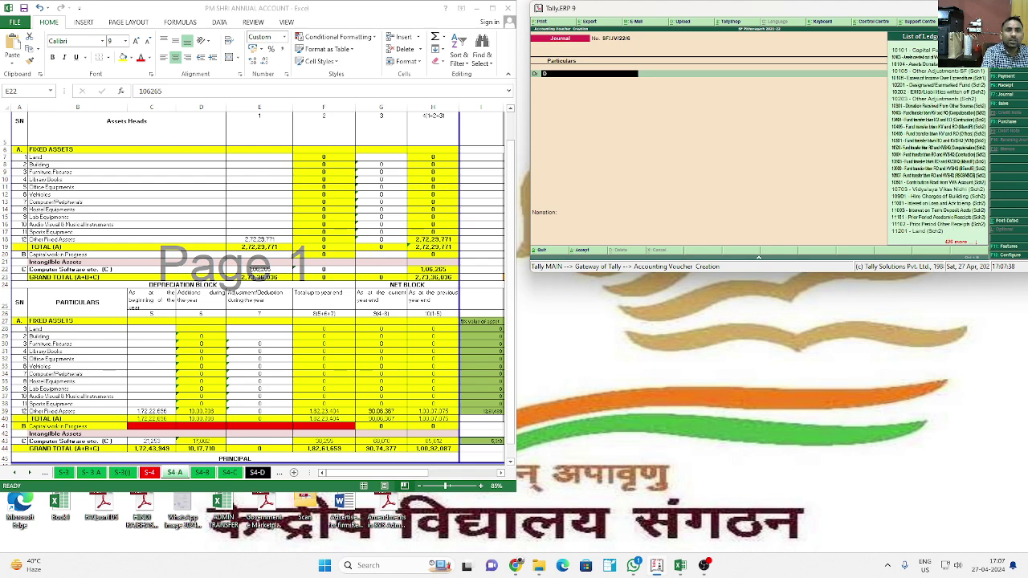
pyautogui.write('OMP')
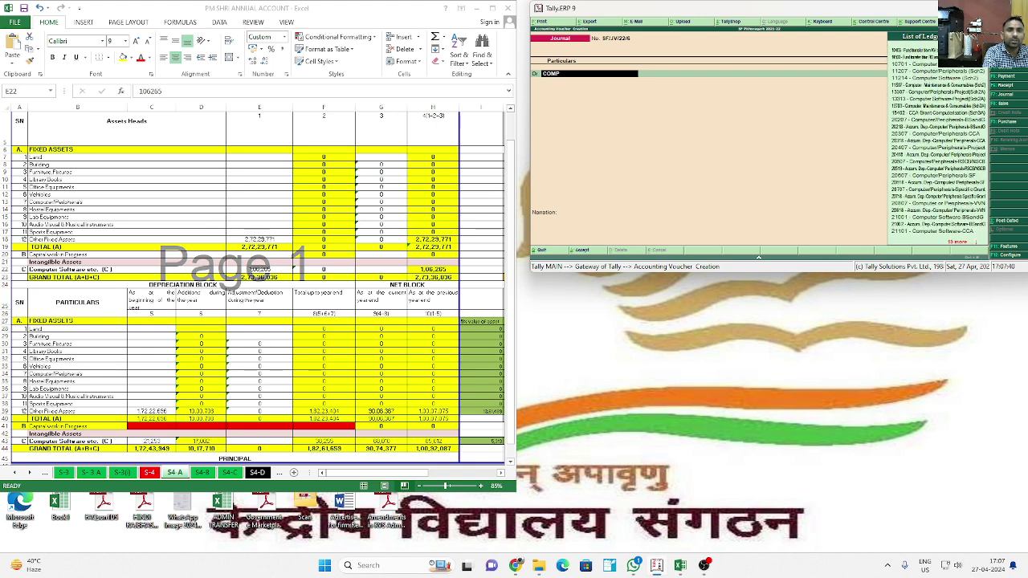
pyautogui.write('UTER SOFT')
pyautogui.press('Down')
pyautogui.press('Down')
pyautogui.press('Down')
pyautogui.press('Down')
pyautogui.press('Down')
pyautogui.press('Down')
pyautogui.press('Down')
pyautogui.press('Down')
pyautogui.press('Down')
pyautogui.press('Down')
pyautogui.press('Down')
pyautogui.press('Down')
pyautogui.press('Down')
pyautogui.press('Down')
pyautogui.press('Down')
pyautogui.press('Down')
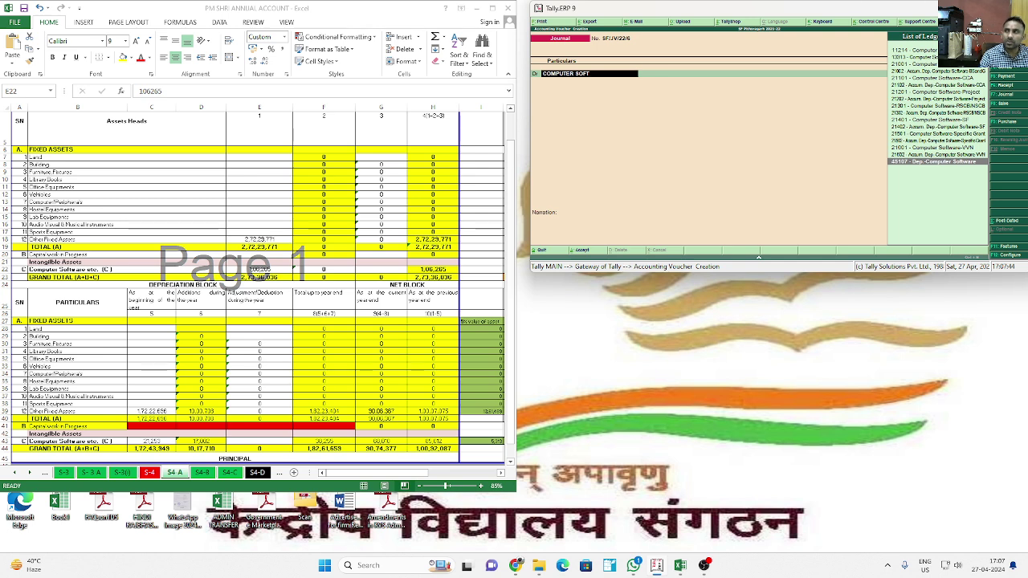
pyautogui.press('Return')
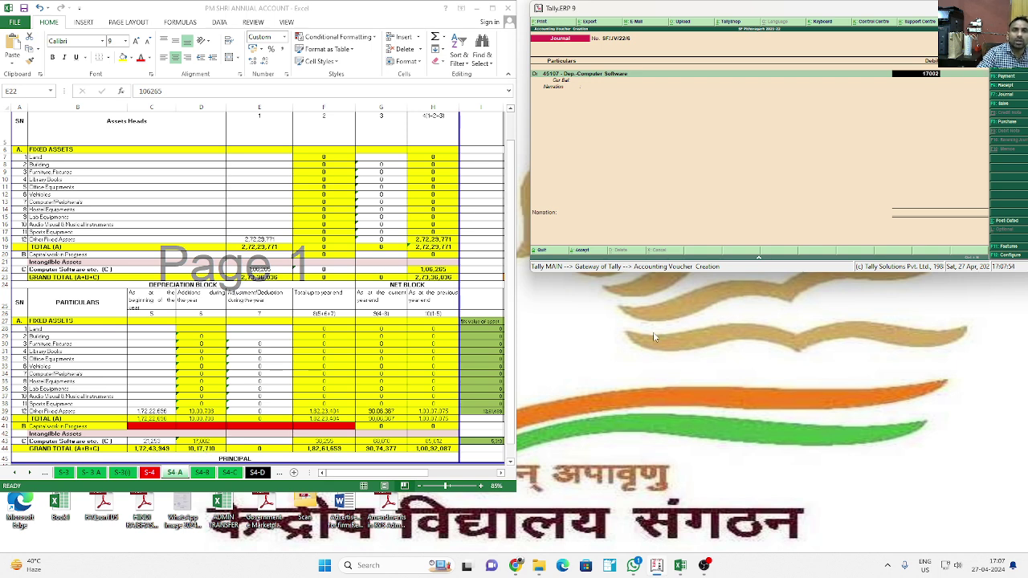
pyautogui.press('Return')
# Step: Credit 17,002 to 21402 - Accum. Dep. Computer Software-SF, leave the narration empty and save the voucher
pyautogui.press('BackSpace')
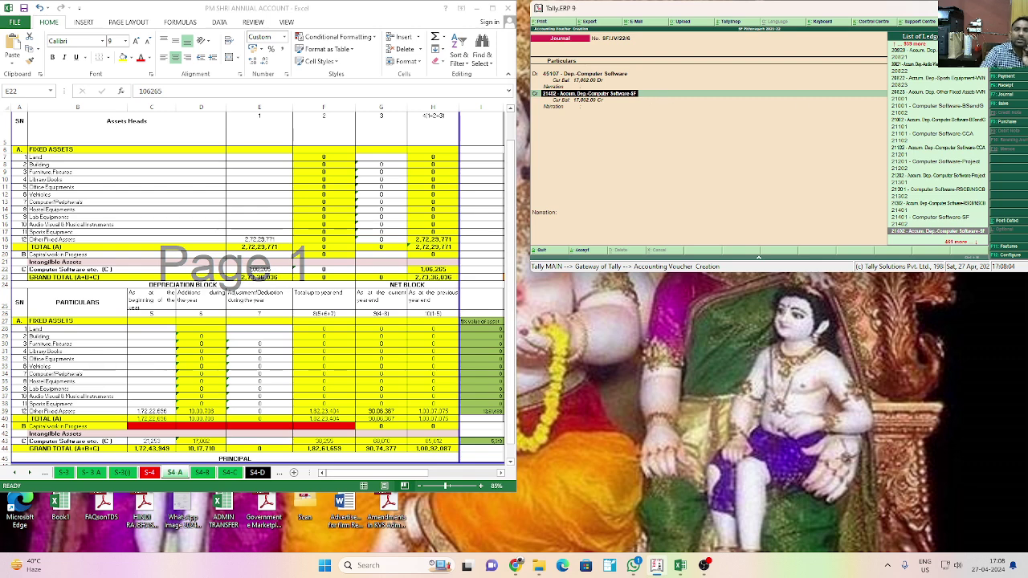
pyautogui.press('Return')
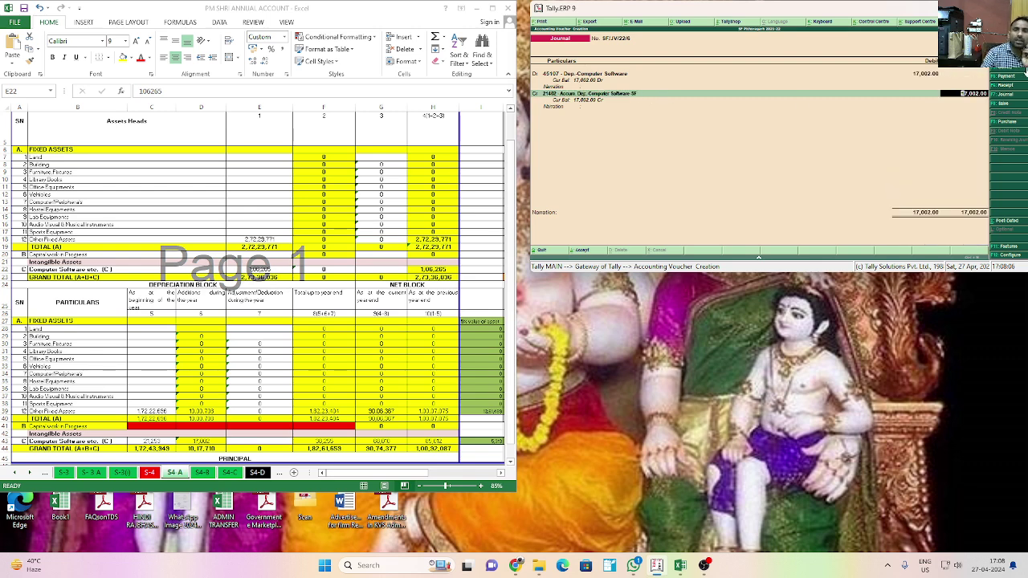
pyautogui.press('Return')
pyautogui.press('Return')
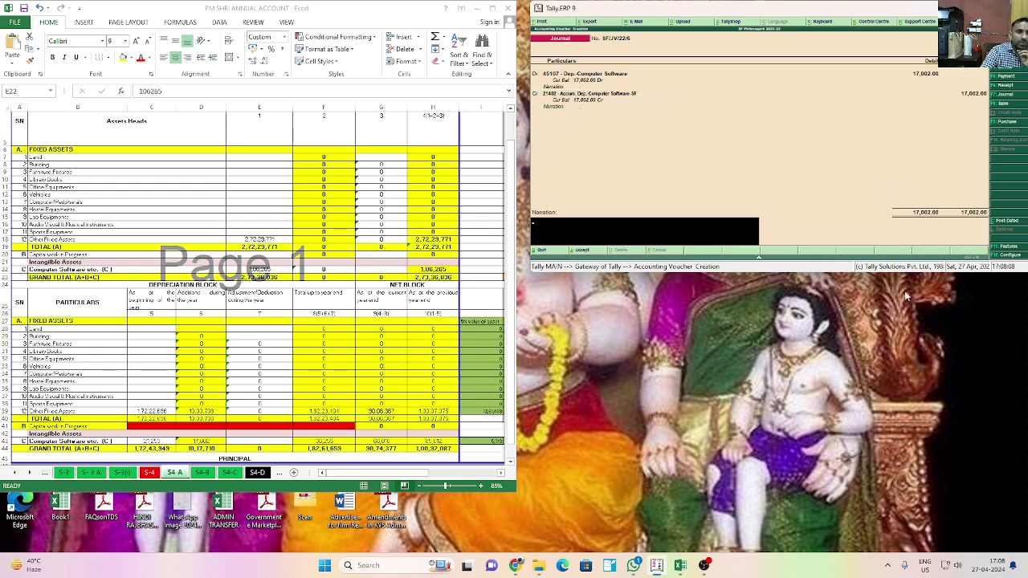
pyautogui.press('Return')
pyautogui.press('Return')
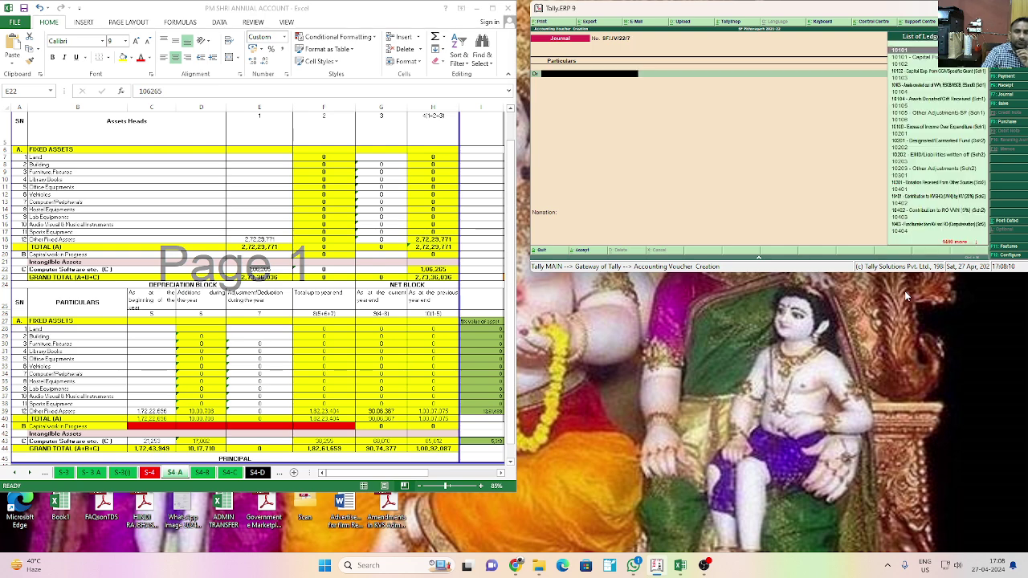
# Step: Leave voucher entry and open the Balance Sheet report to check the excess of expenditure over income
pyautogui.press('Escape')
pyautogui.press('Return')
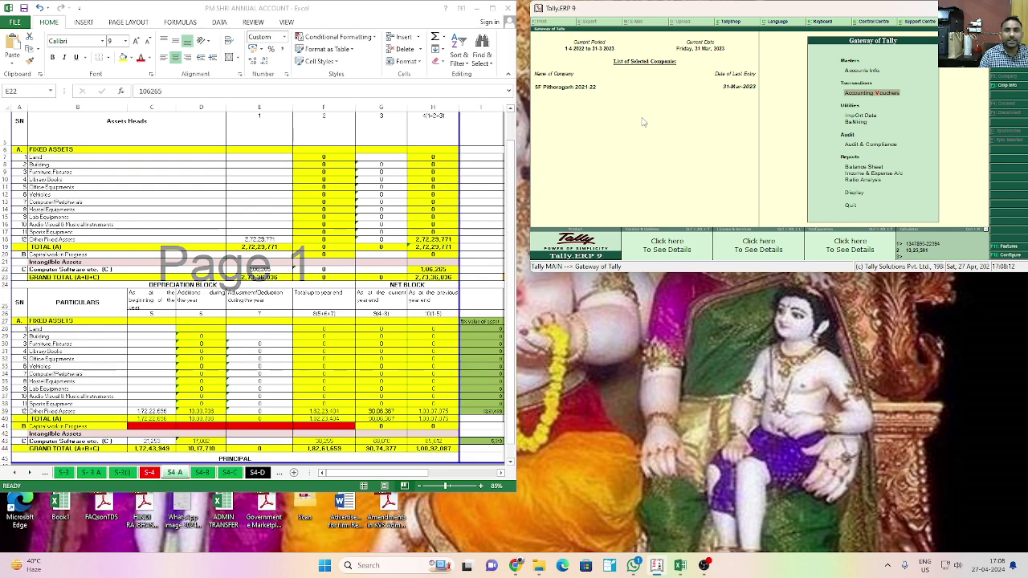
pyautogui.press('b')
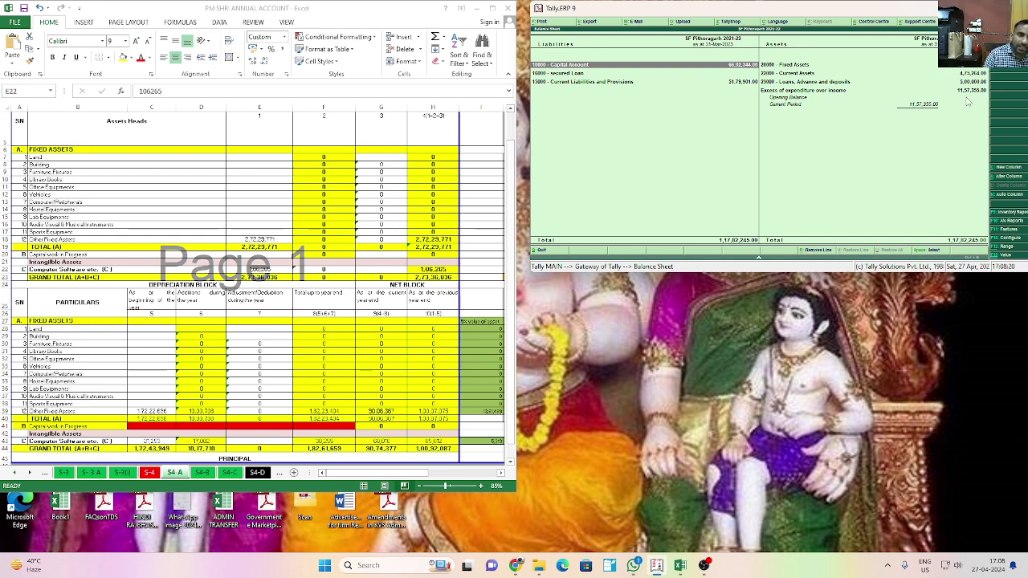
# Step: Switch to Excel and examine the Depreciation row on the I&E sheet against the Tally balance sheet
pyautogui.click(14, 476)
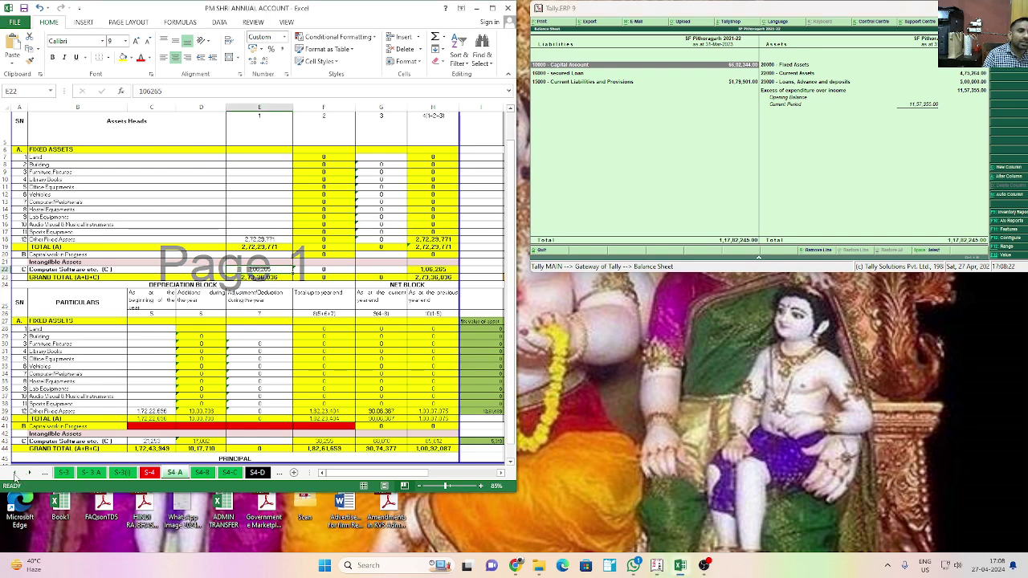
pyautogui.click(13, 475)
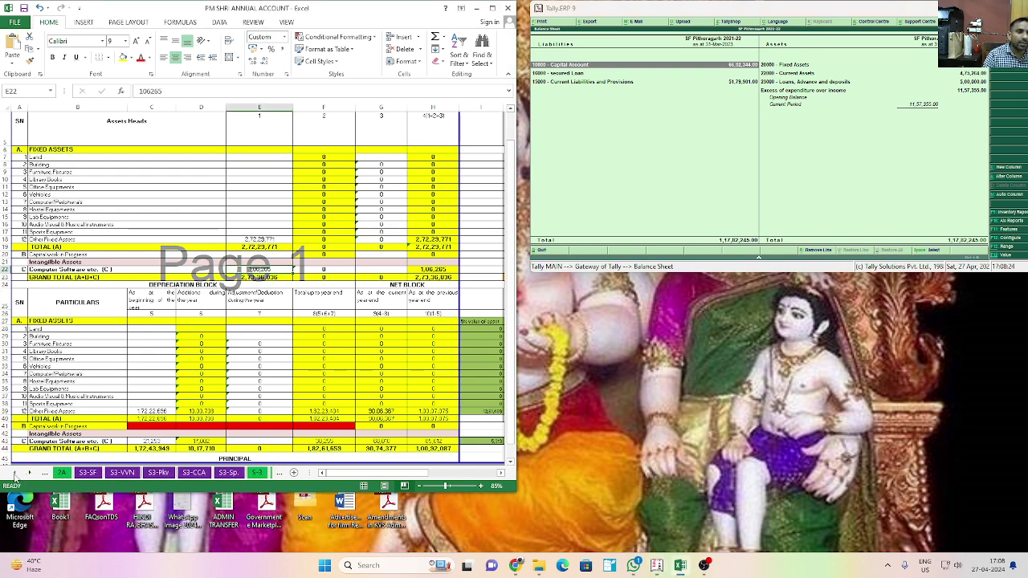
pyautogui.click(14, 476)
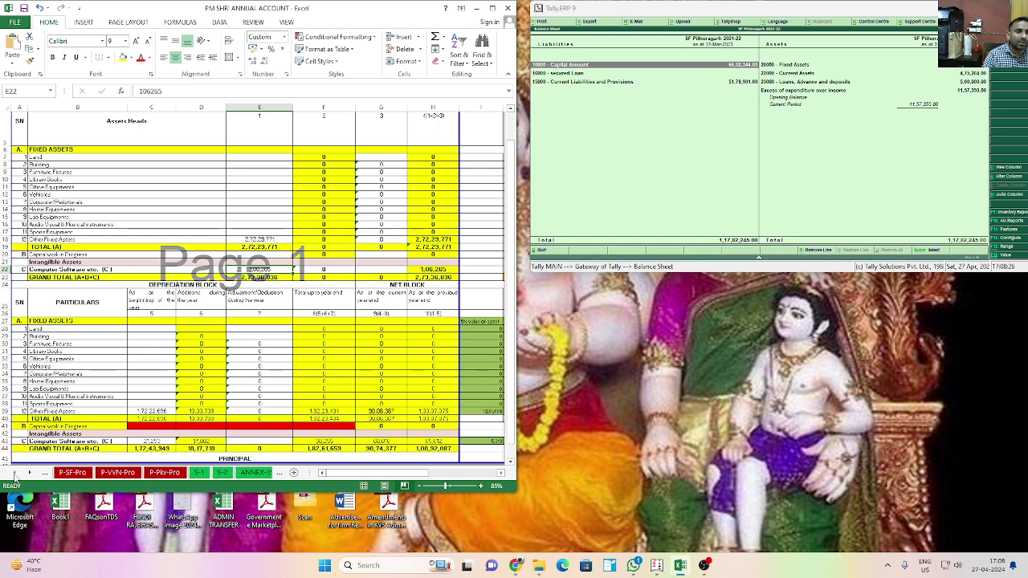
pyautogui.click(13, 475)
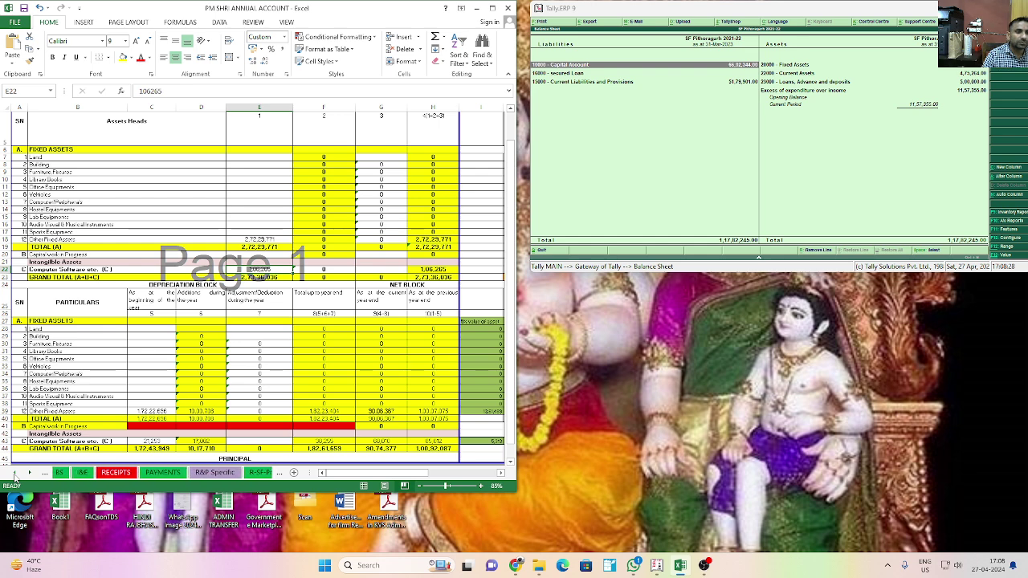
pyautogui.click(86, 473)
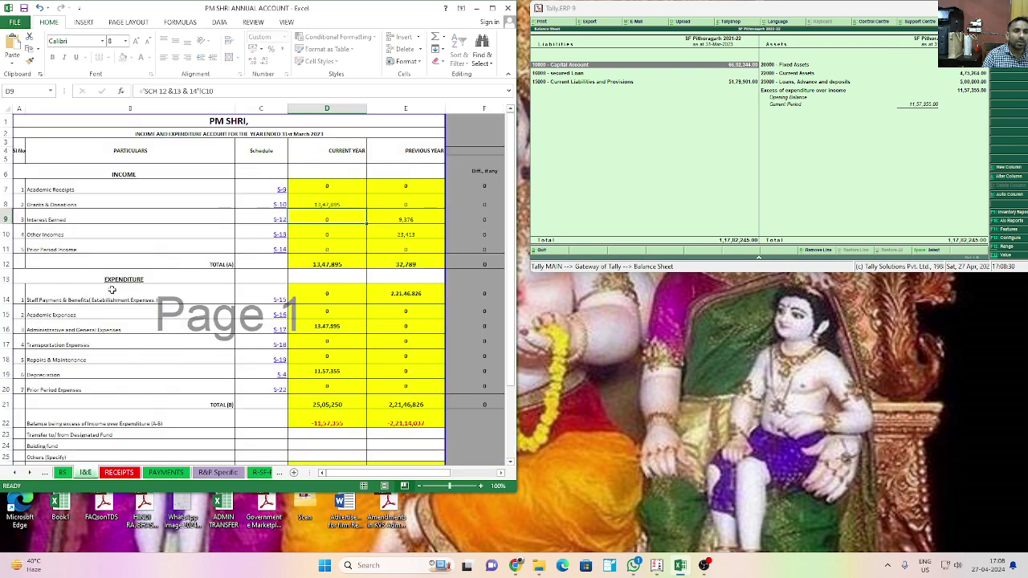
pyautogui.click(11, 374)
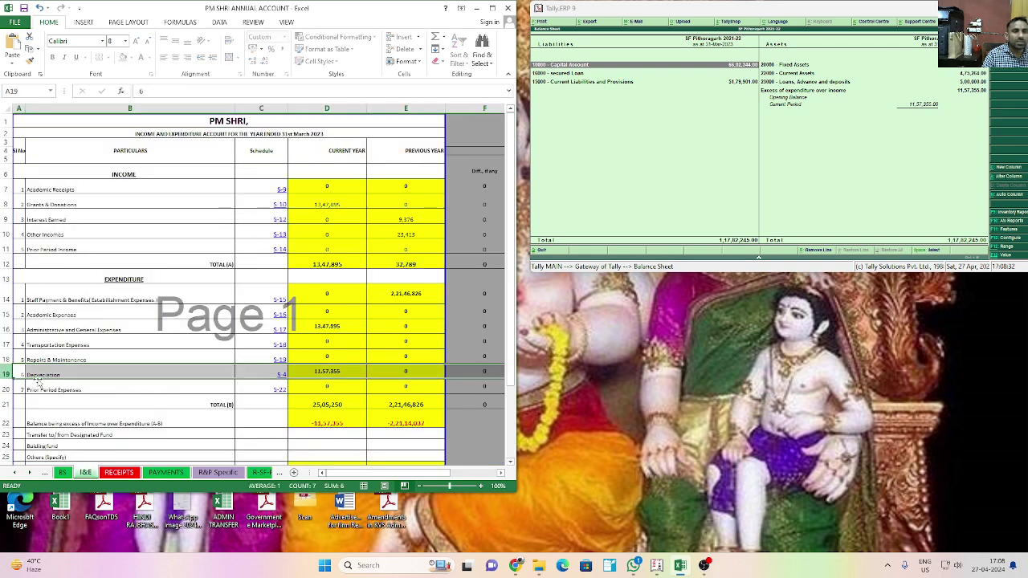
pyautogui.click(258, 369)
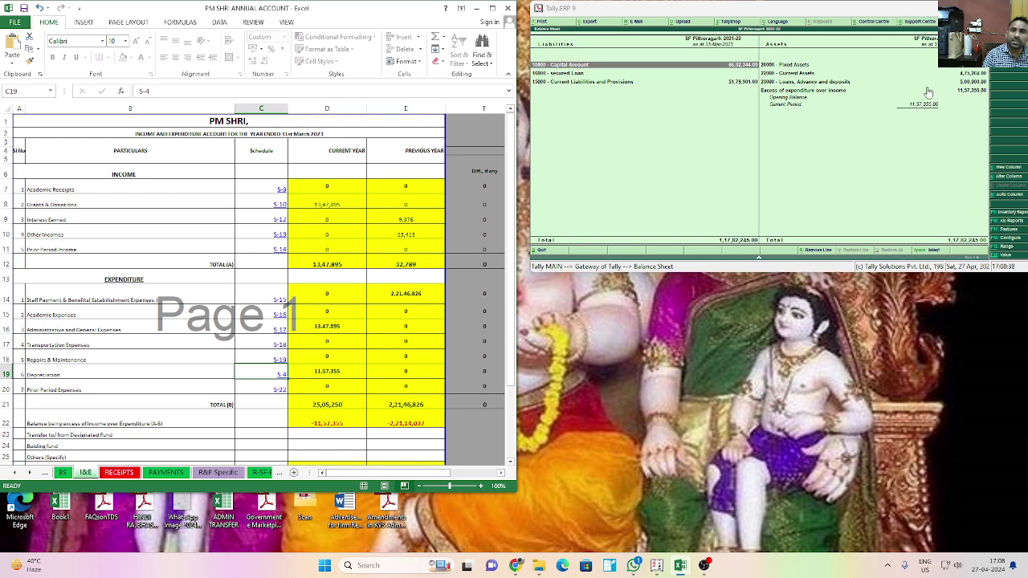
# Step: Return to Tally, close the balance sheet without quitting the program, and open a new journal voucher
pyautogui.click(921, 170)
pyautogui.press('Escape')
pyautogui.press('Escape')
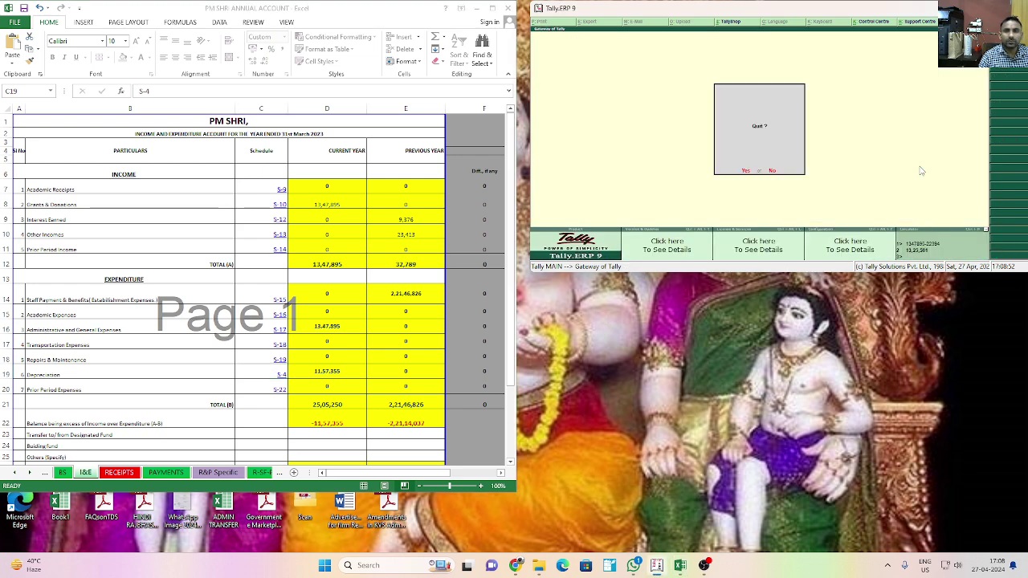
pyautogui.press('n')
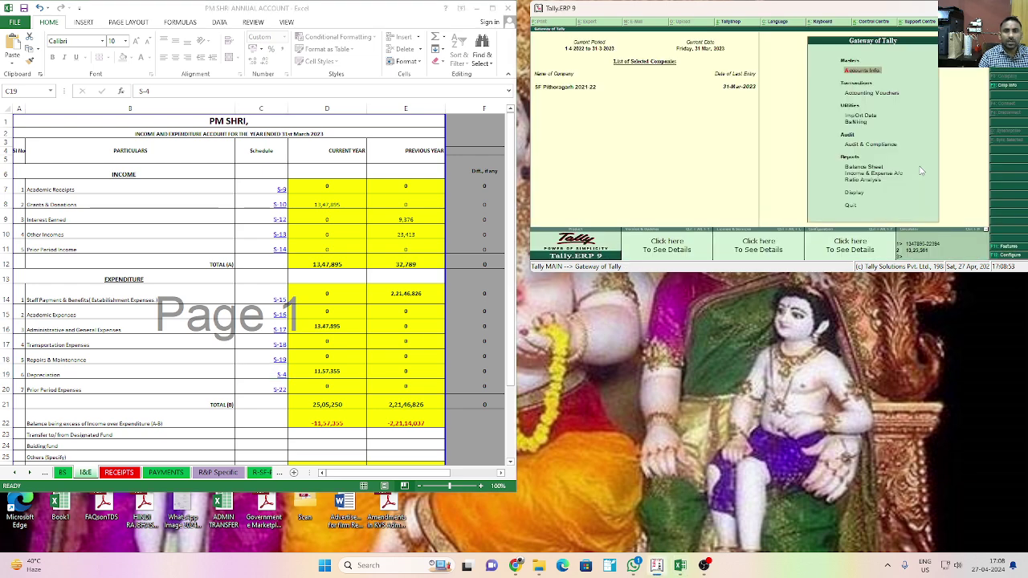
pyautogui.click(870, 95)
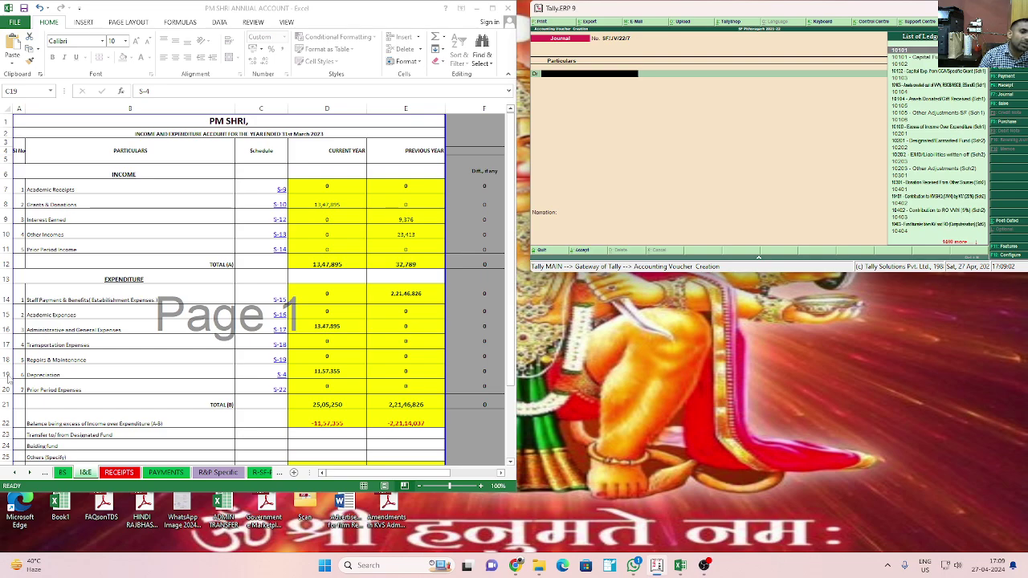
# Step: Switch to Excel, open sheet S-1 and select the current-year plan grants amount utilised for capital expenditure
pyautogui.click(276, 480)
pyautogui.click(278, 474)
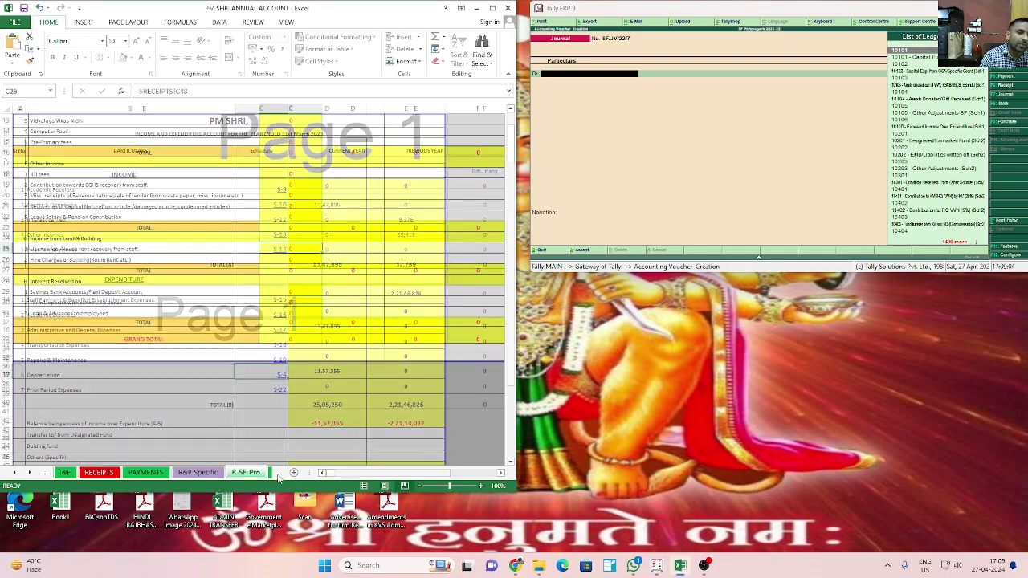
pyautogui.click(277, 474)
pyautogui.click(278, 474)
pyautogui.click(278, 474)
pyautogui.click(278, 474)
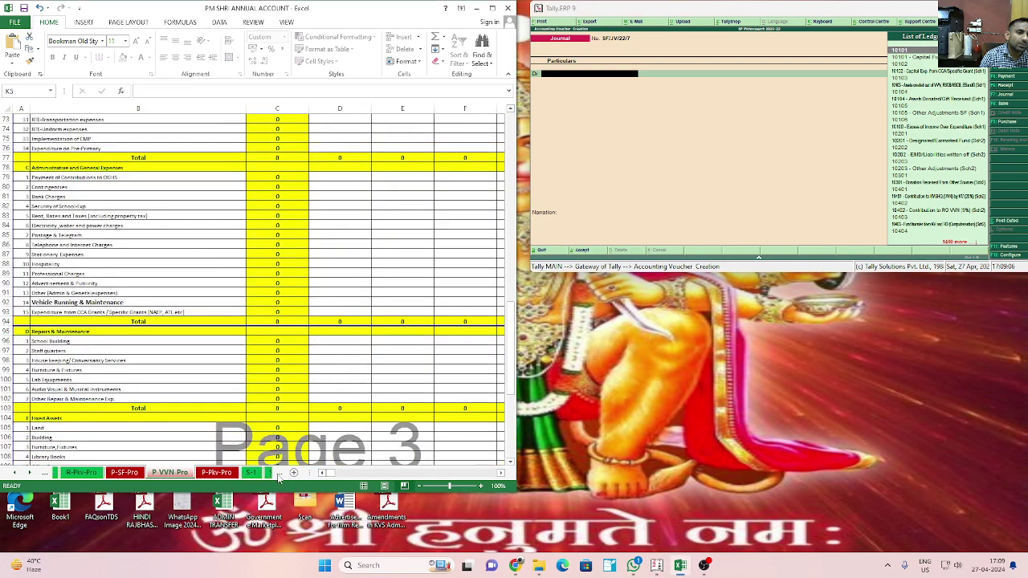
pyautogui.click(278, 473)
pyautogui.click(244, 474)
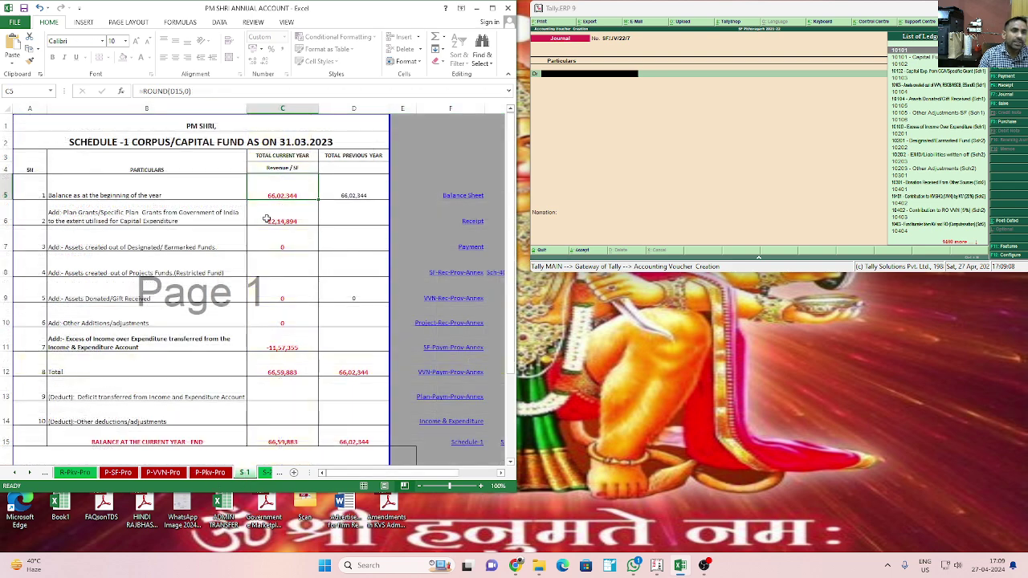
pyautogui.click(266, 218)
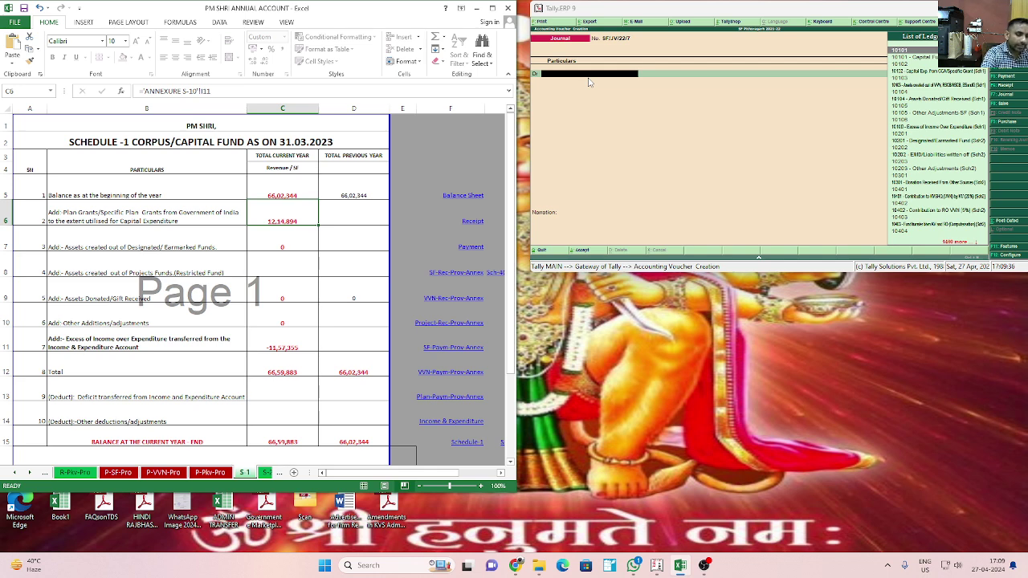
# Step: Switch to Tally and debit 15401 - Unutilised CCA/Specific Grants (Sch3A) with 7,14,894 in the journal voucher
pyautogui.press('1')
pyautogui.press('Return')
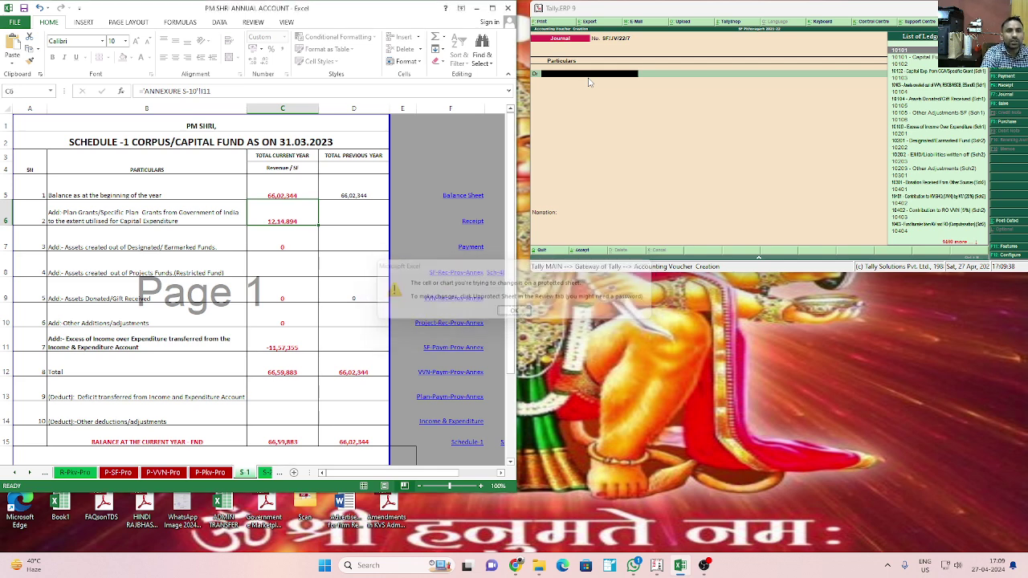
pyautogui.click(589, 82)
pyautogui.write('UNUTILI')
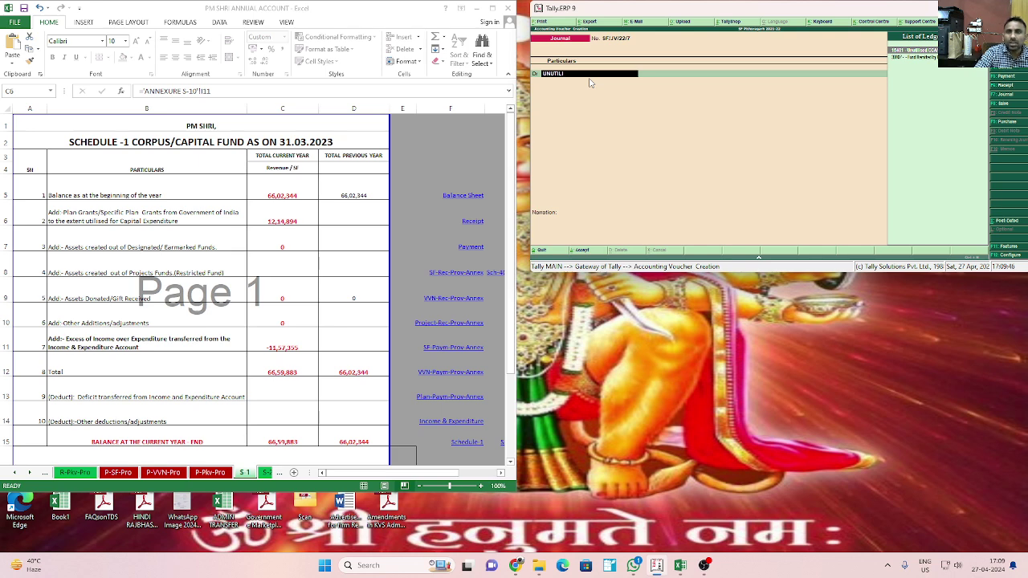
pyautogui.press('Return')
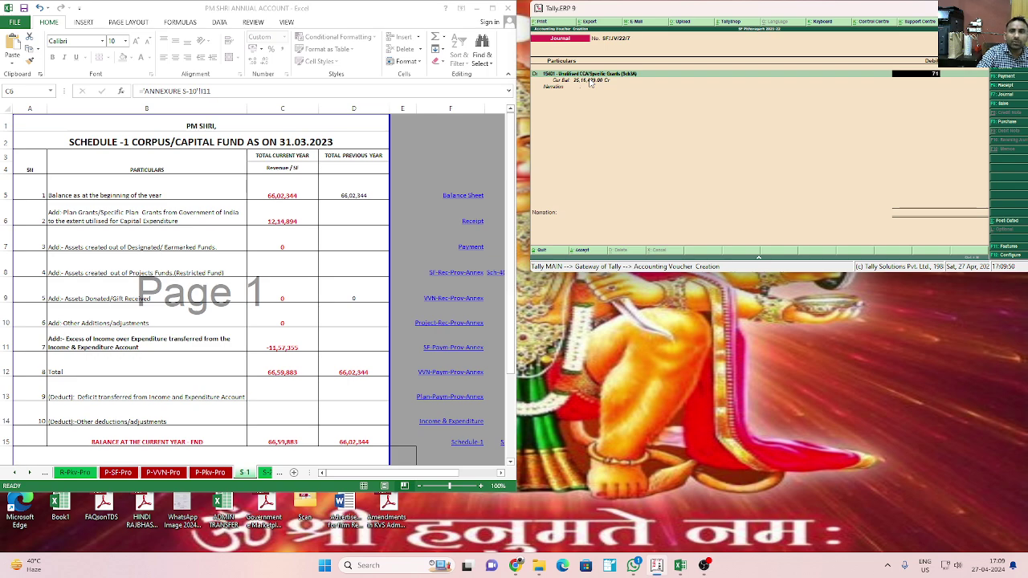
pyautogui.write('714894')
pyautogui.press('Return')
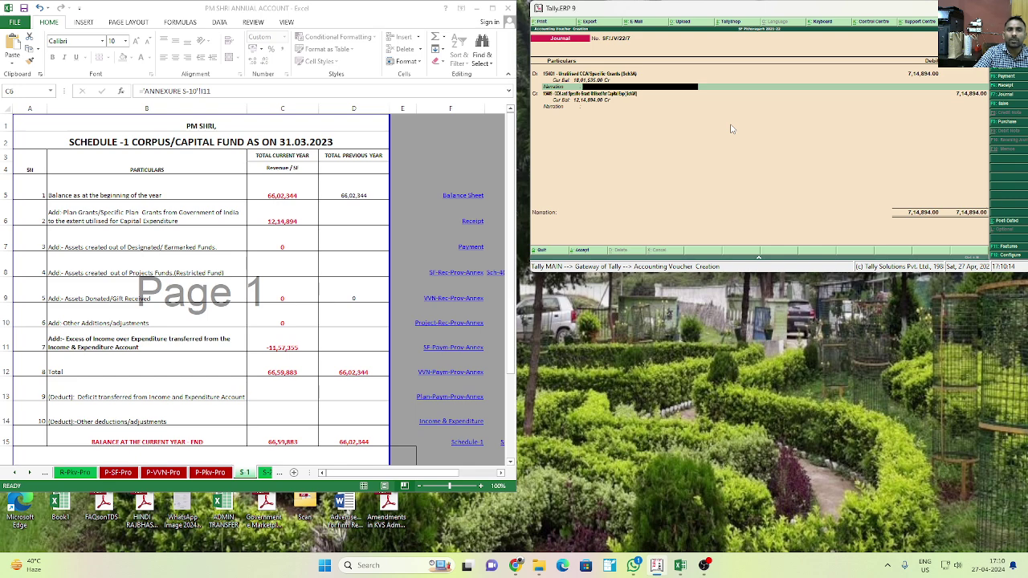
# Step: Credit 7,14,894 to the CCA and Specific Grant Utilised for Capital Exp ledger and save the voucher without narration
pyautogui.press('Return')
pyautogui.press('Return')
pyautogui.press('Return')
pyautogui.press('Return')
pyautogui.press('Return')
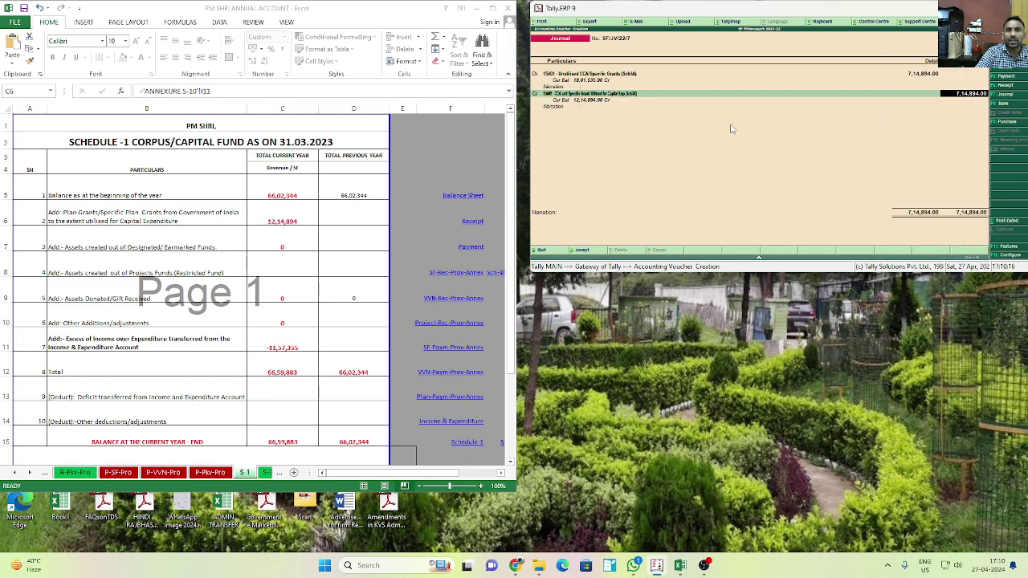
pyautogui.press('Return')
pyautogui.press('Return')
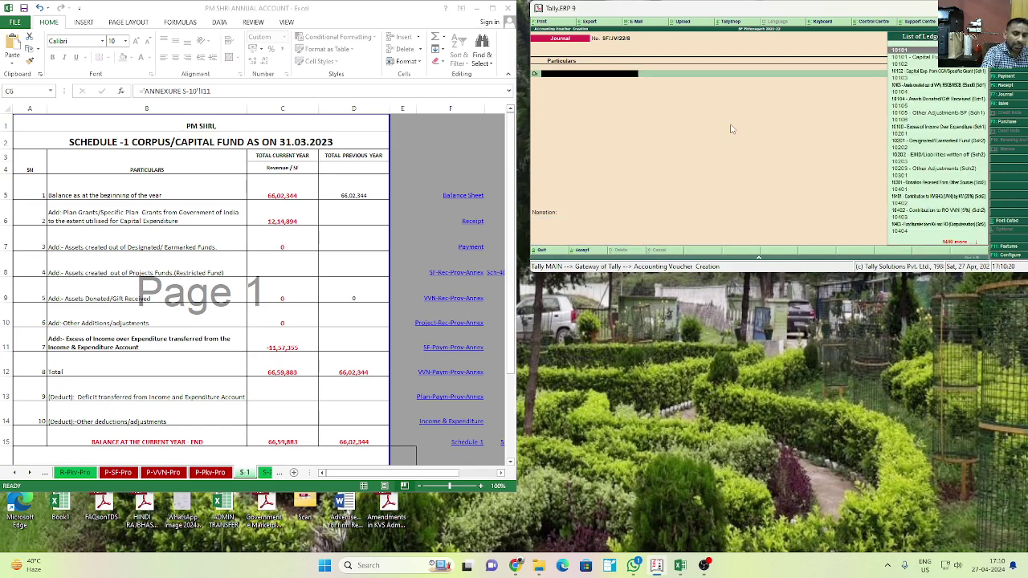
pyautogui.write('UNUT')
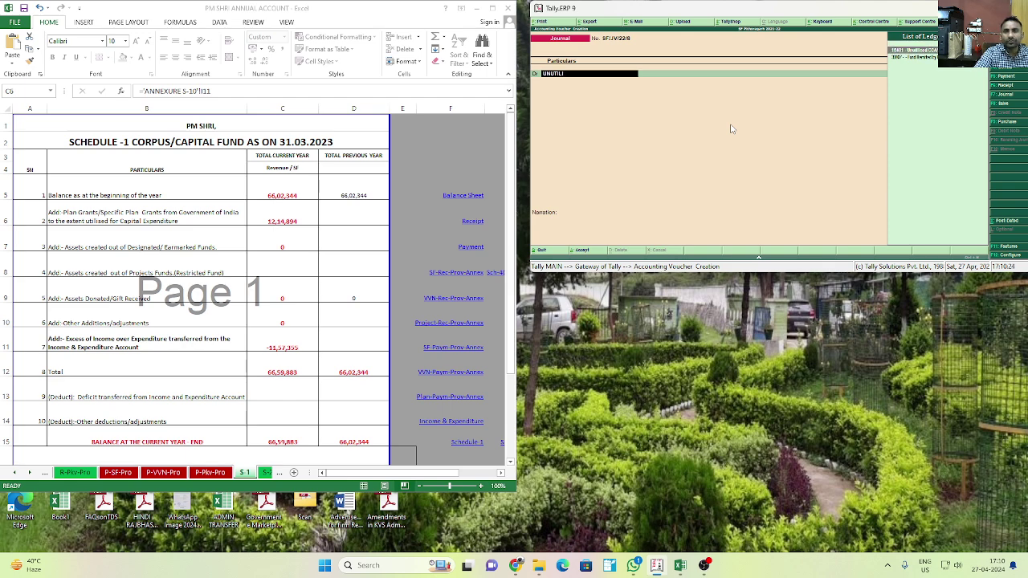
pyautogui.write('ILI')
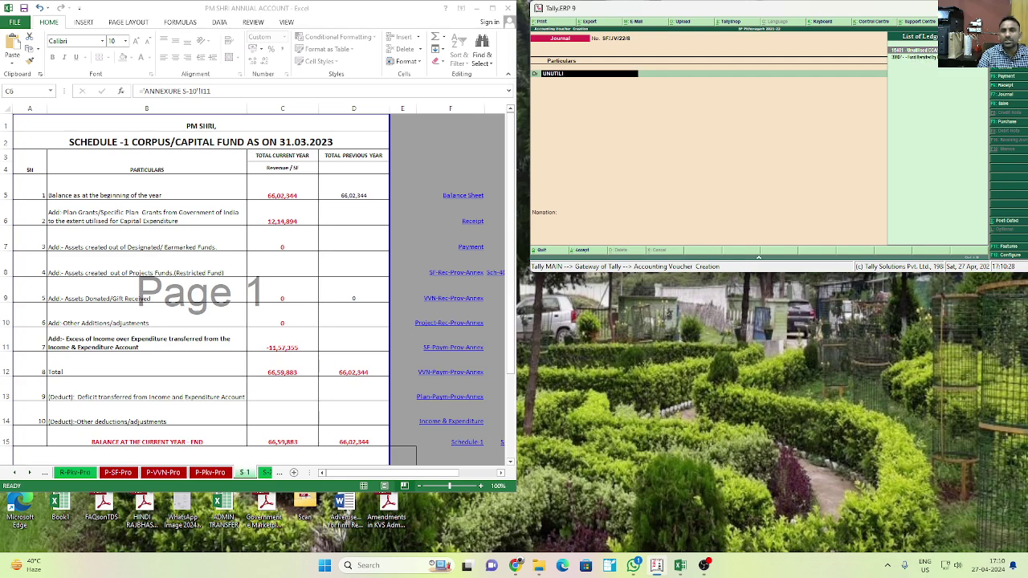
pyautogui.press('Return')
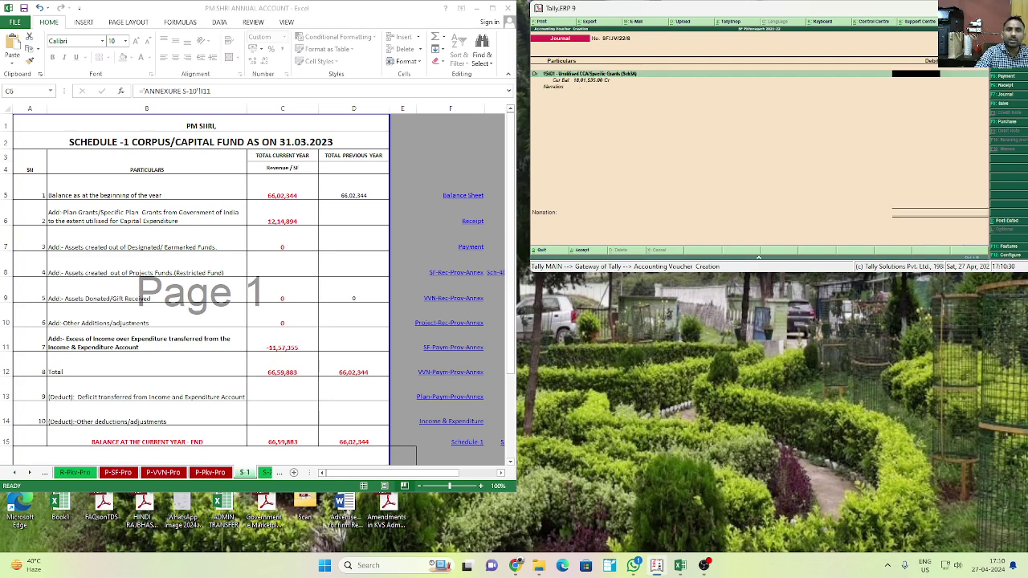
pyautogui.press('BackSpace')
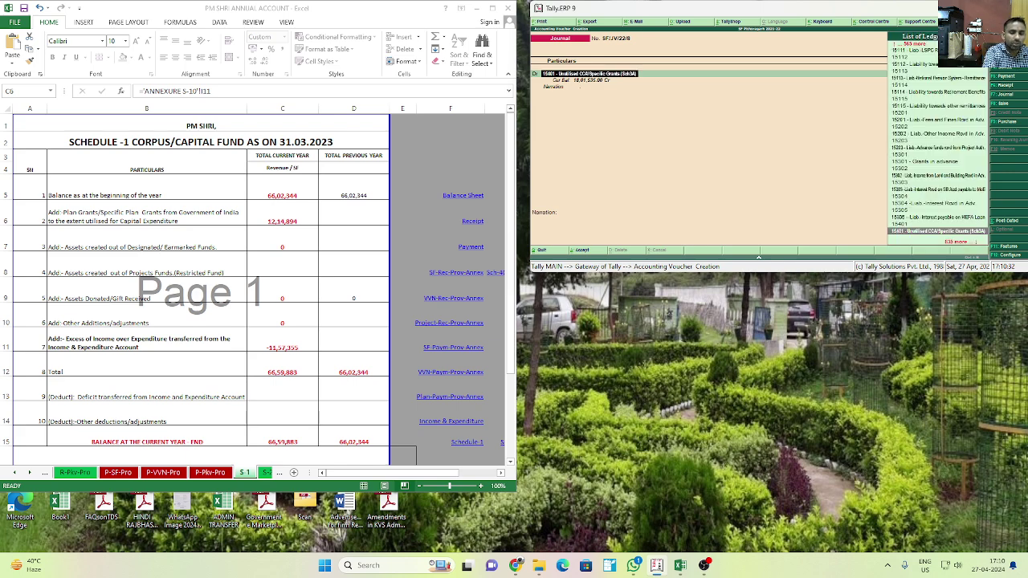
# Step: Debit 12,14,894 to the CCA and Specific Grant Utilised for Capital Exp ledger in the new journal voucher
pyautogui.write('UTILI')
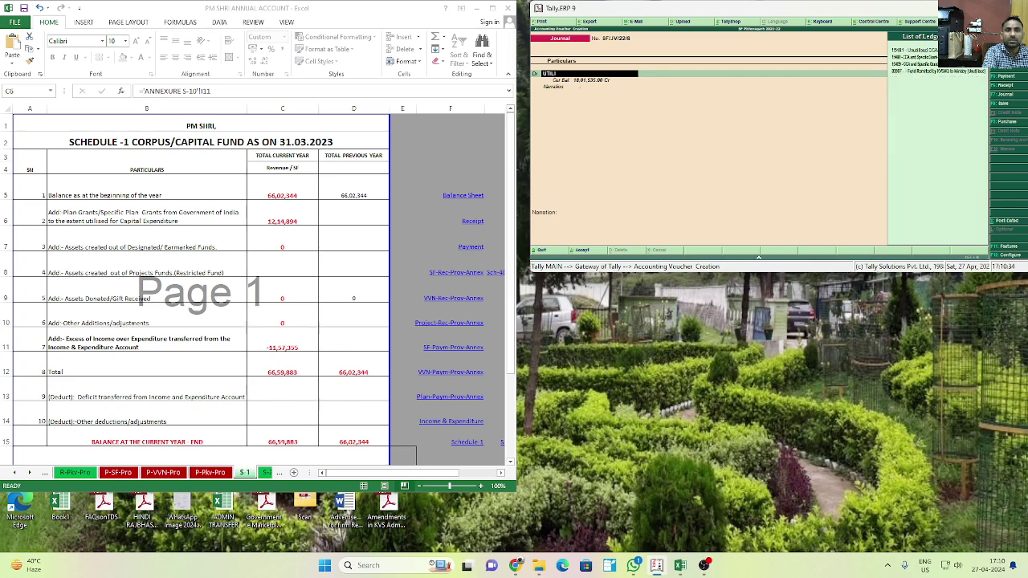
pyautogui.press('Down')
pyautogui.press('Down')
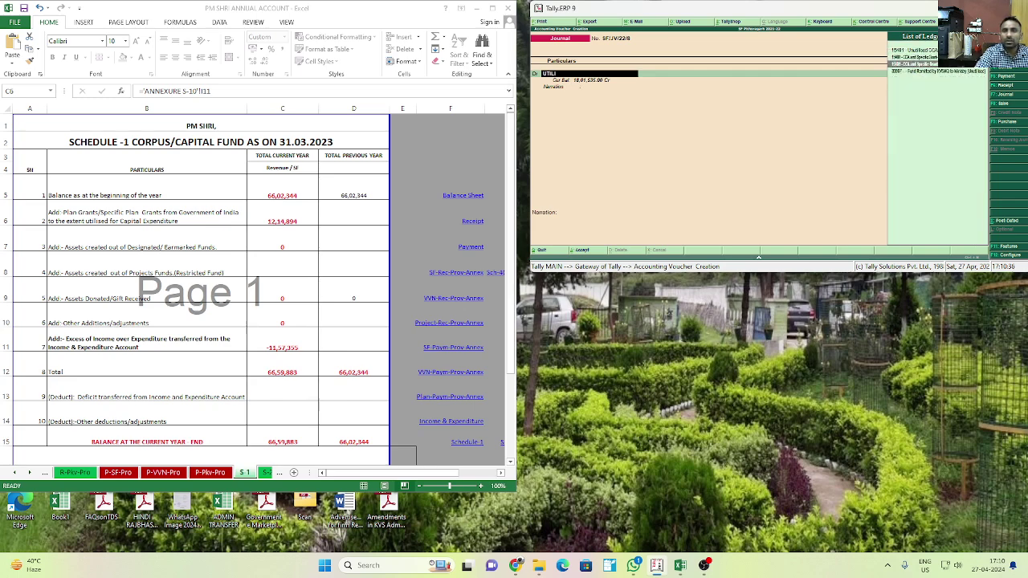
pyautogui.press('Return')
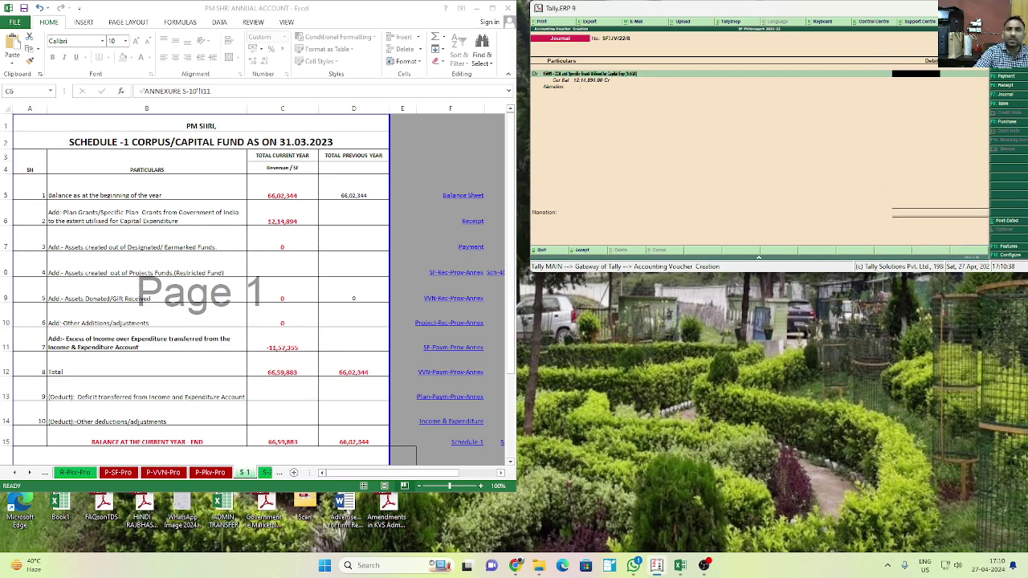
pyautogui.write('12,14,')
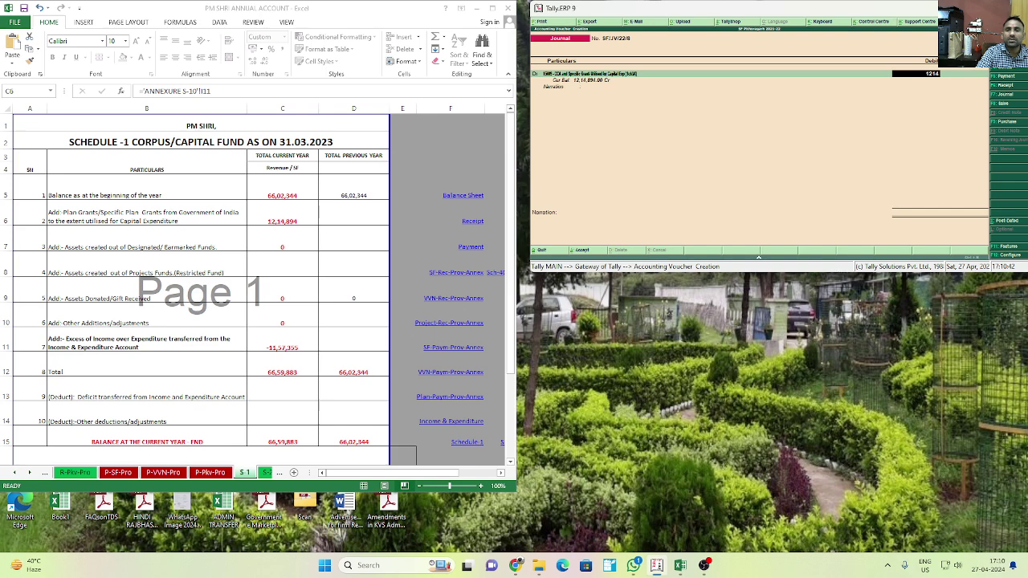
pyautogui.write('894')
pyautogui.press('Return')
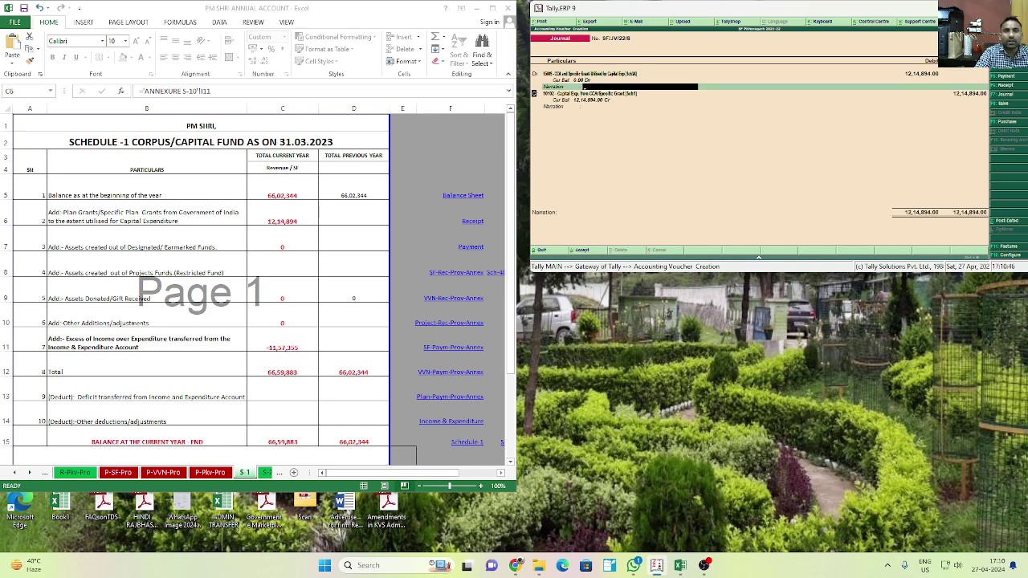
# Step: Credit 12,14,894 to 10102 - Capital Exp. from CCA/Specific Grant (Sch1) and save the voucher without narration
pyautogui.press('Return')
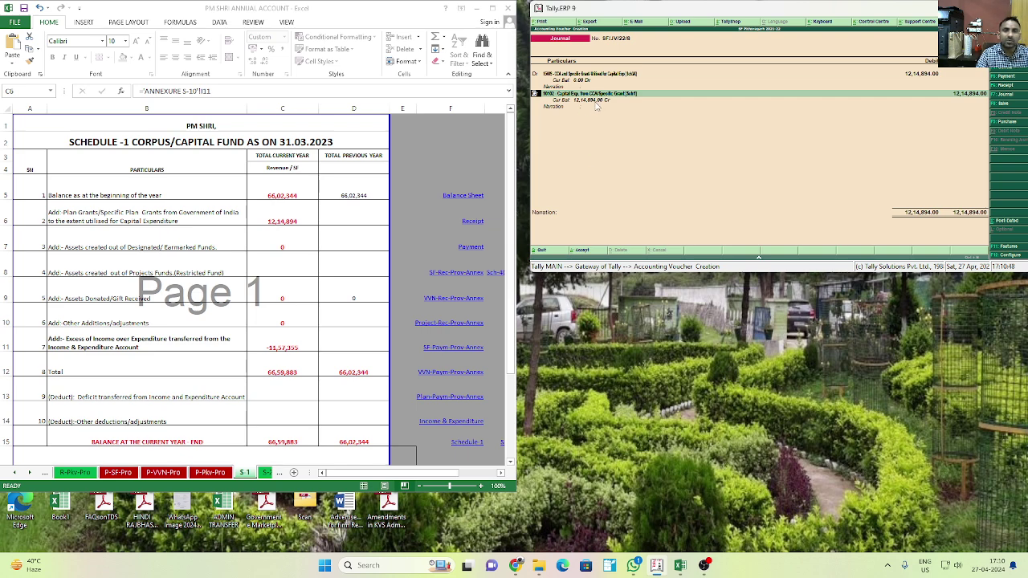
pyautogui.press('Return')
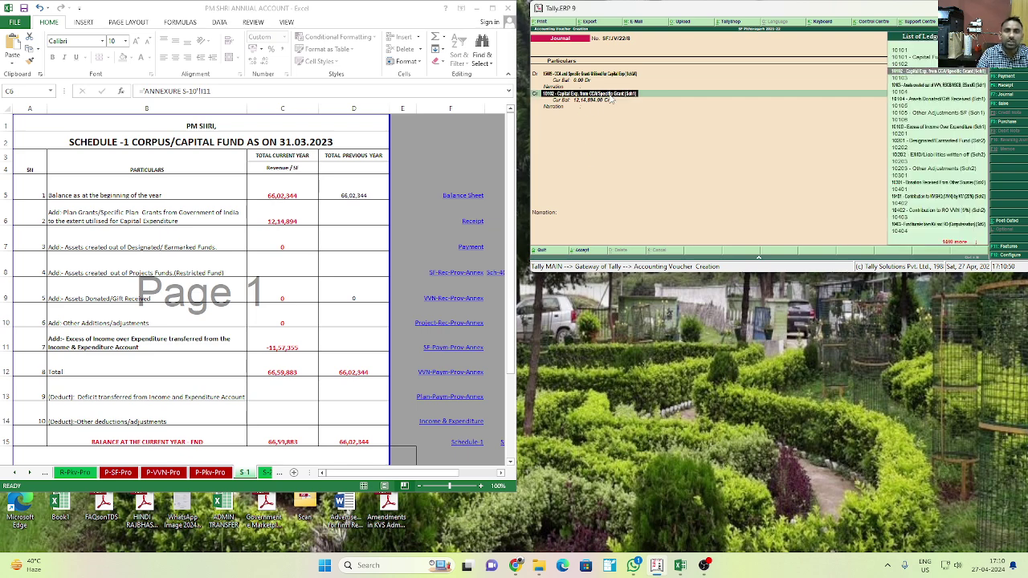
pyautogui.press('Return')
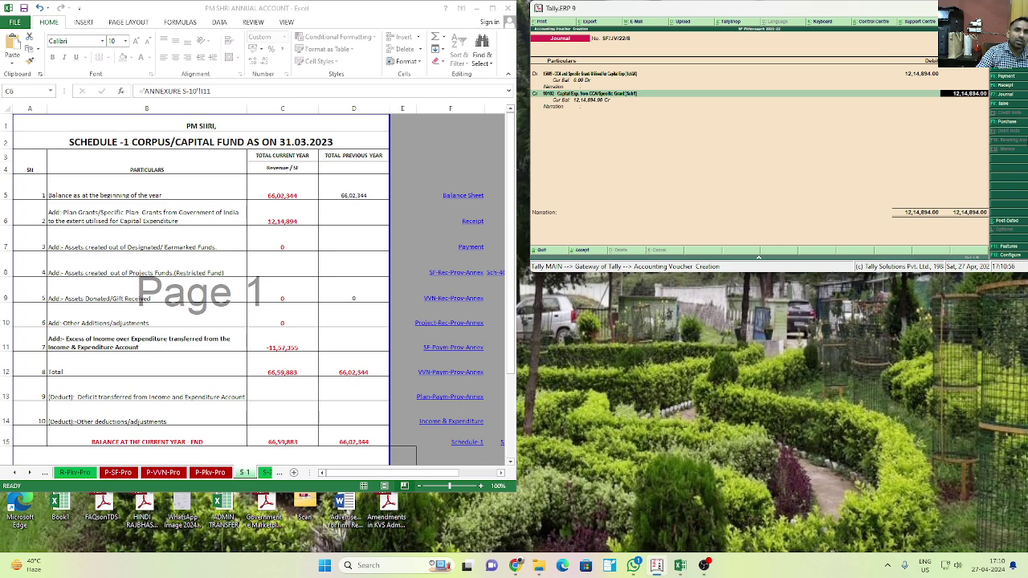
pyautogui.press('Return')
pyautogui.press('Return')
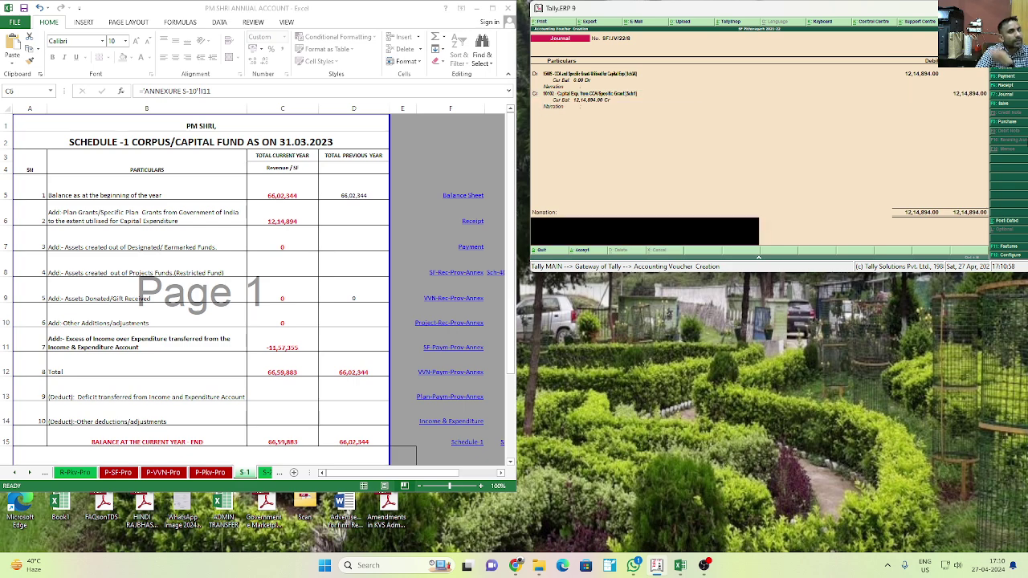
pyautogui.press('Return')
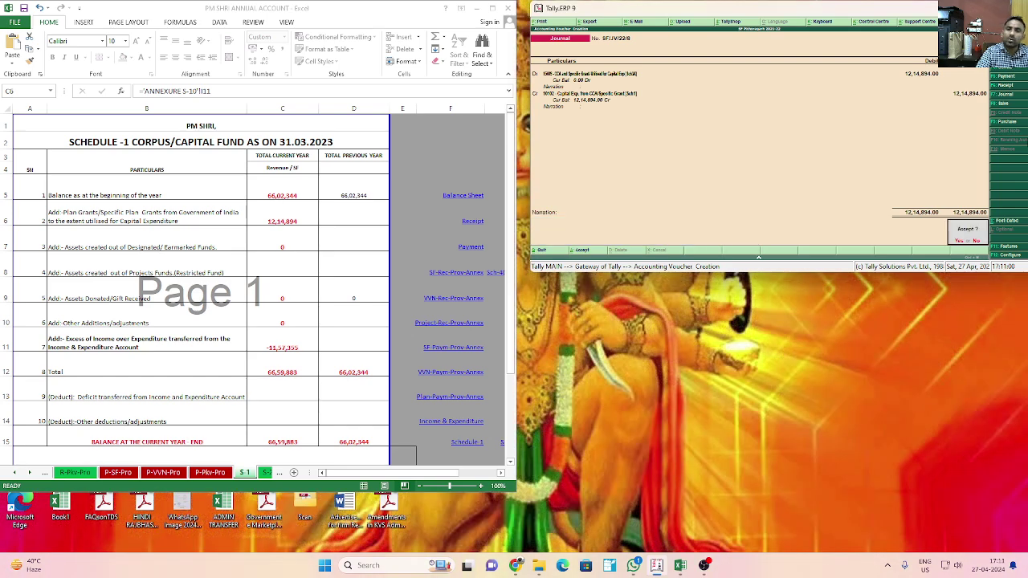
pyautogui.press('Return')
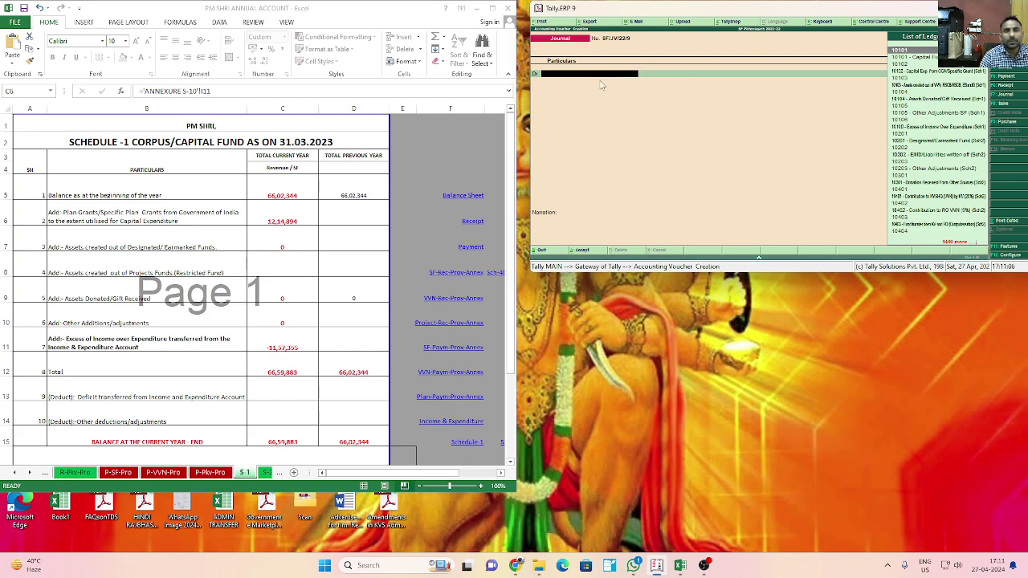
# Step: Leave voucher entry, open the balance sheet and drill into Capital Account down to the ledgers of Corpus or Capital Fund (Sch-1)
pyautogui.press('Escape')
pyautogui.press('Return')
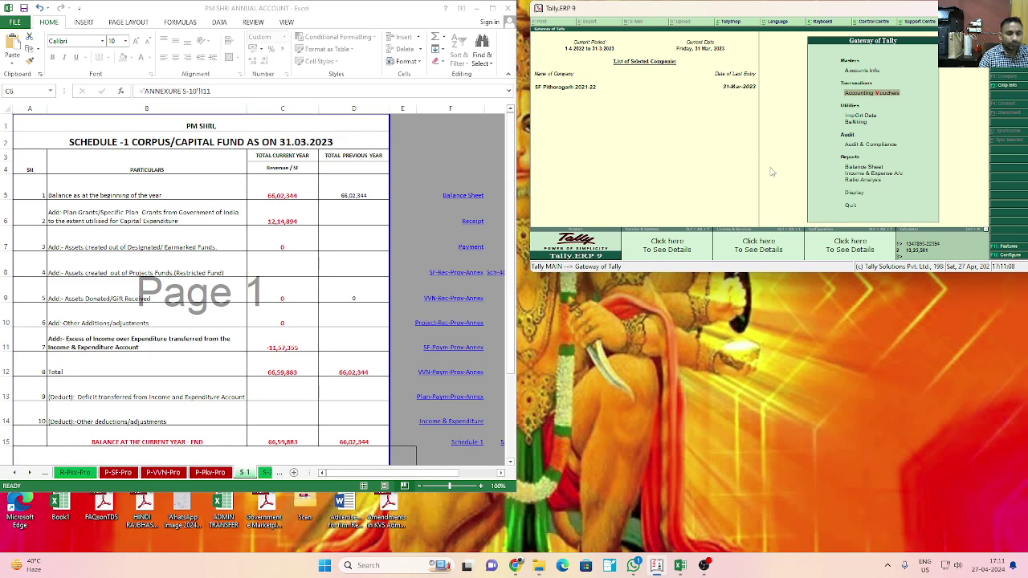
pyautogui.press('b')
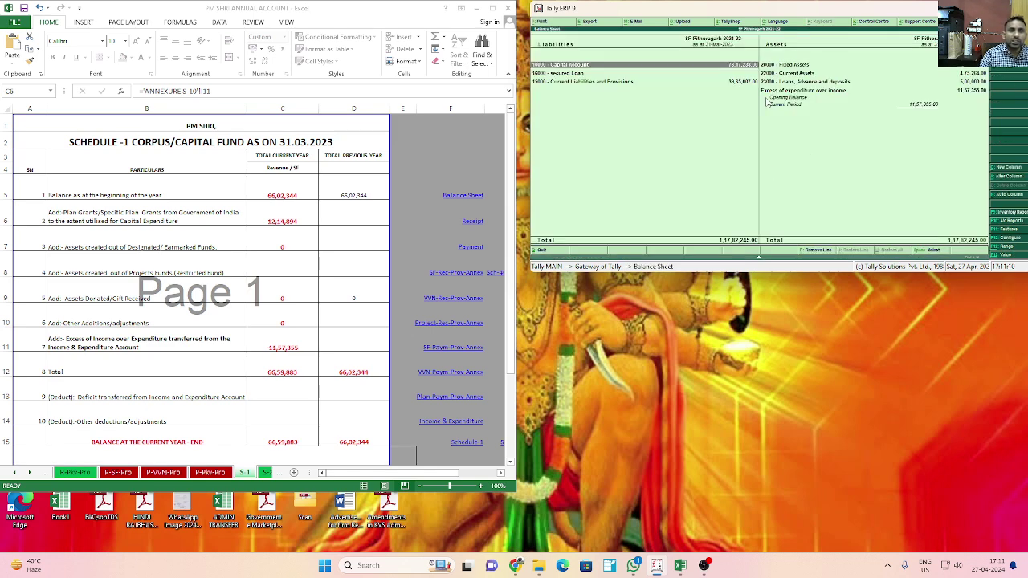
pyautogui.click(655, 69)
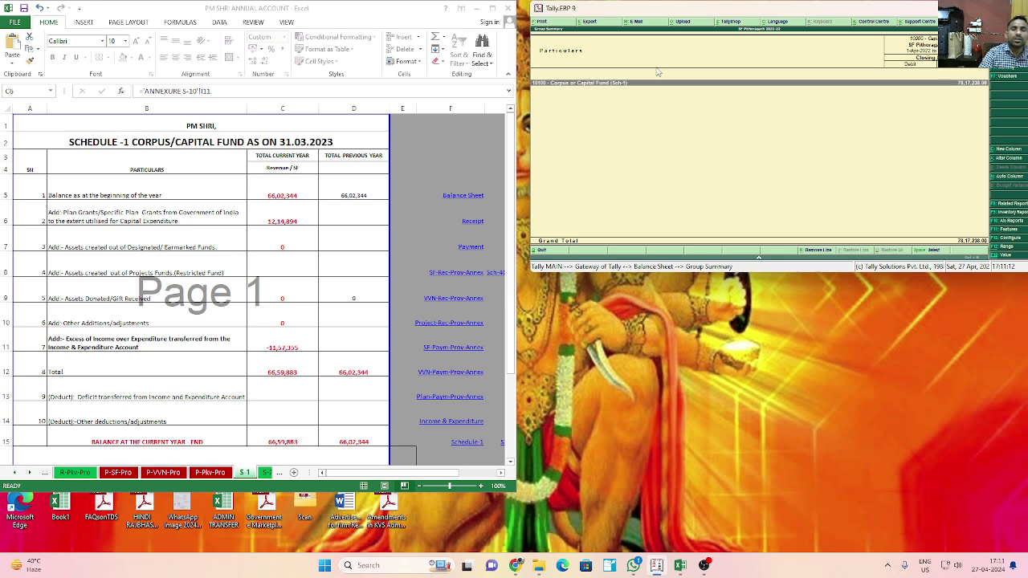
pyautogui.press('Escape')
pyautogui.click(591, 72)
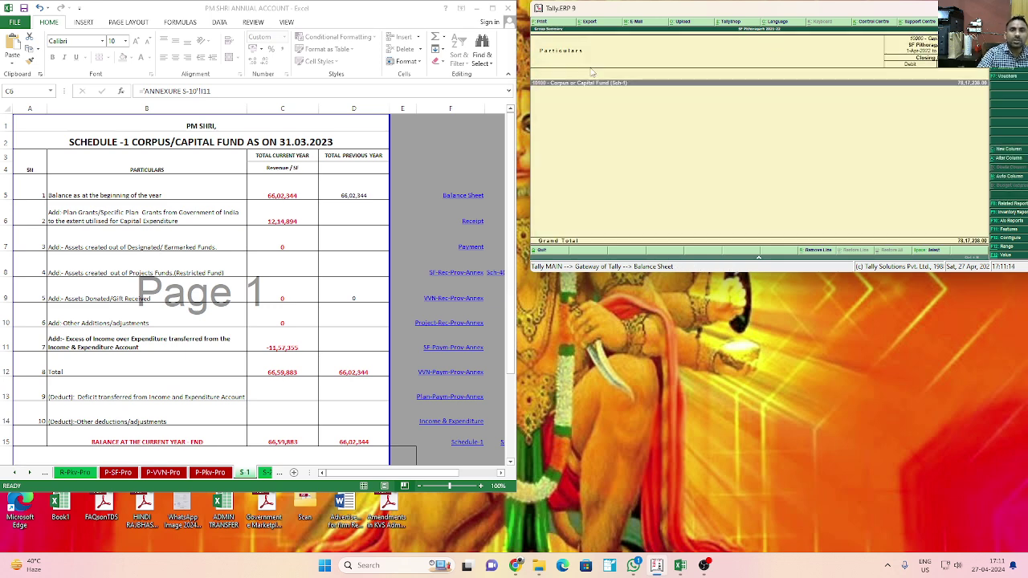
pyautogui.press('Return')
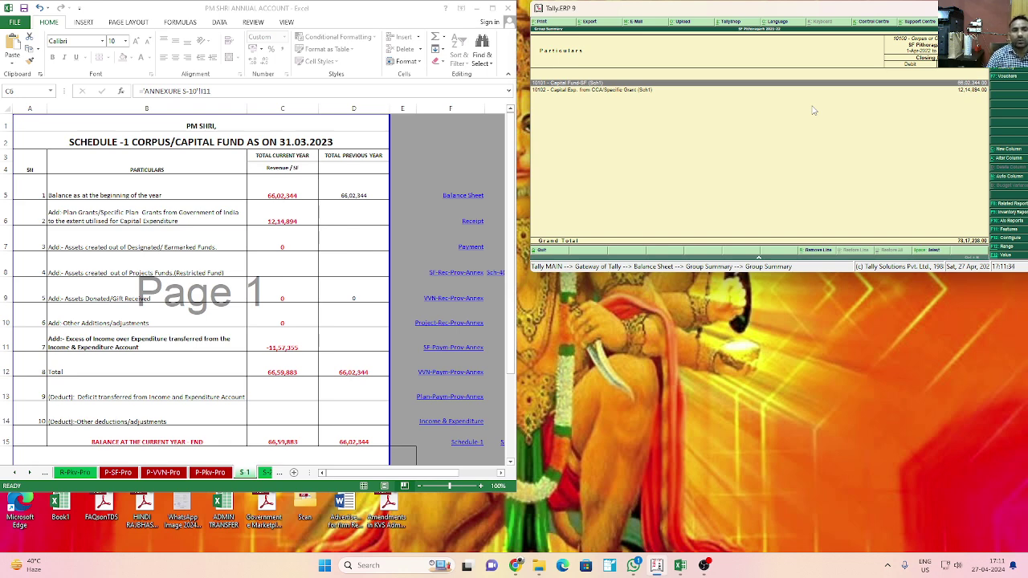
# Step: Select the current-year excess of income over expenditure on Excel sheet S-1, and open the Income & Expense A/c report in Tally
pyautogui.click(274, 344)
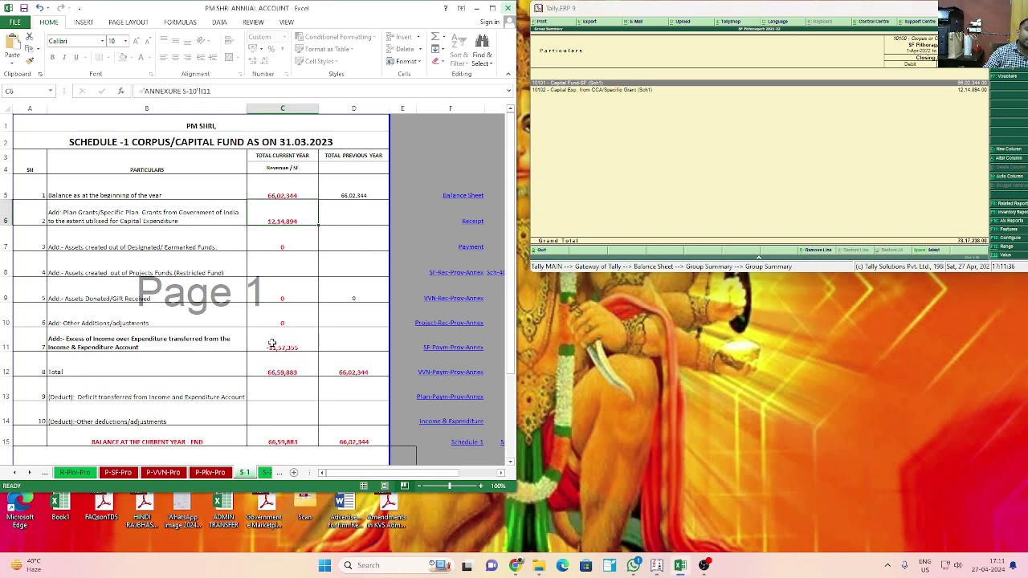
pyautogui.click(272, 344)
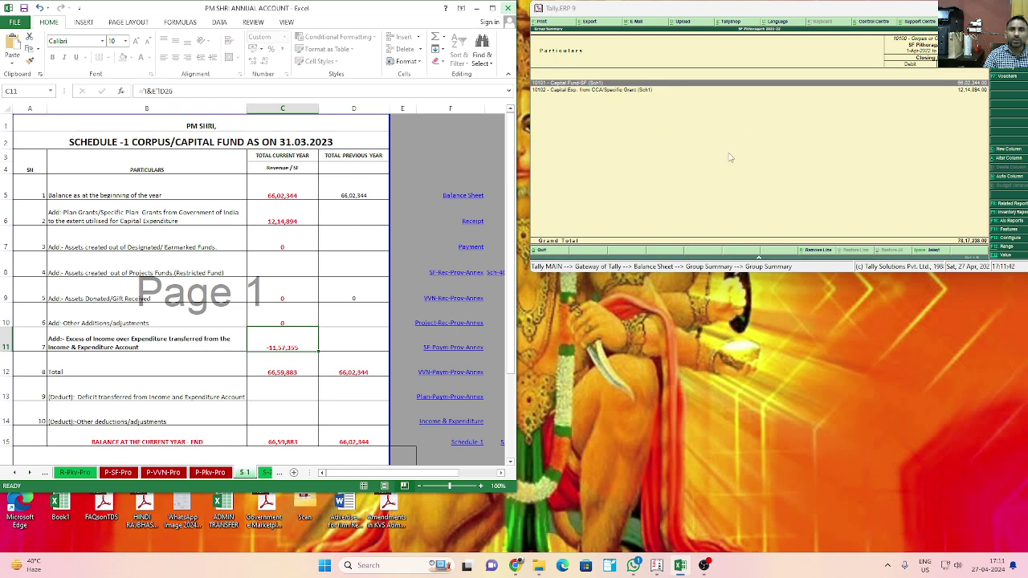
pyautogui.press('Escape')
pyautogui.press('Escape')
pyautogui.press('Escape')
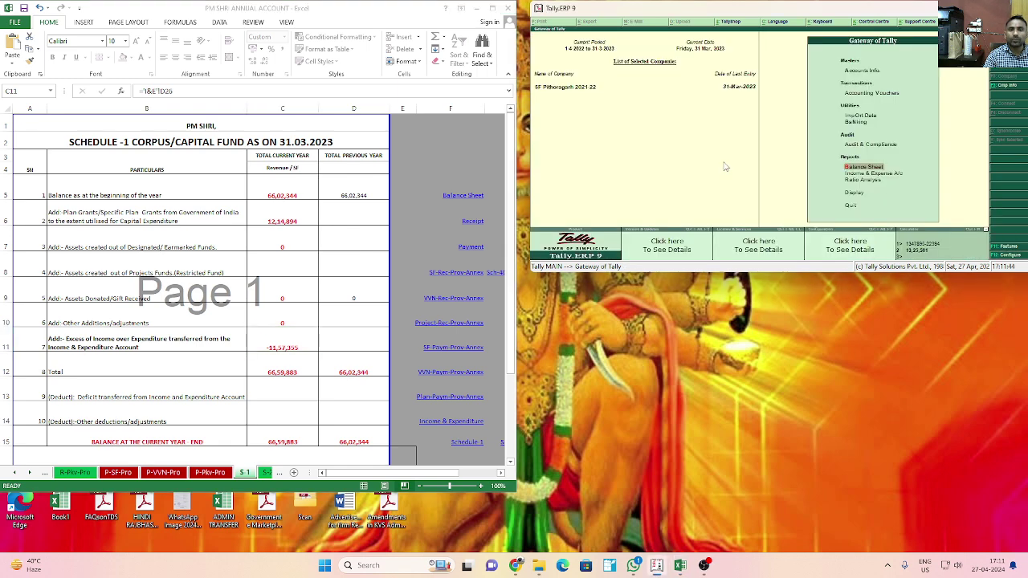
pyautogui.press('Escape')
pyautogui.press('Escape')
pyautogui.click(851, 174)
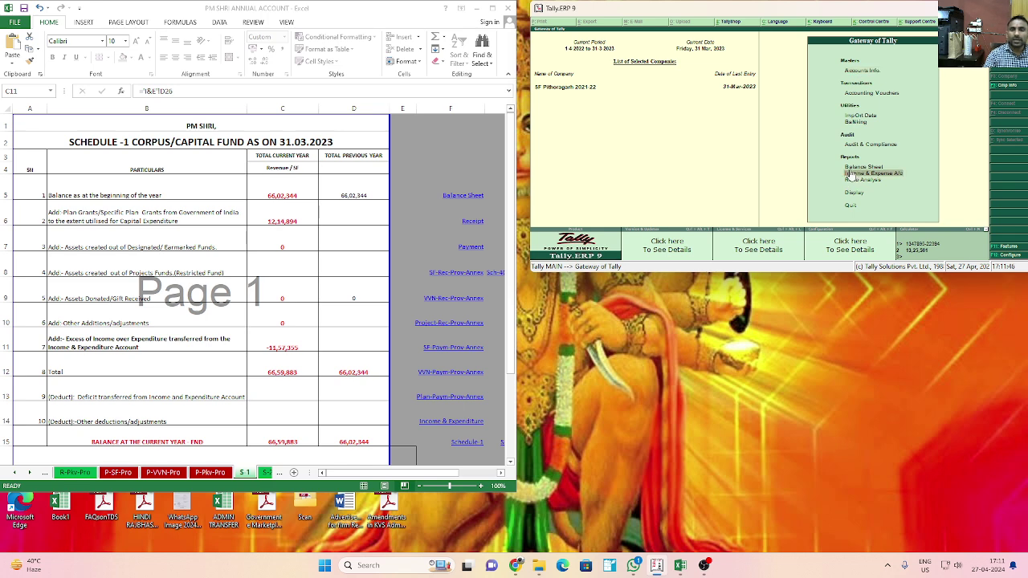
pyautogui.click(851, 174)
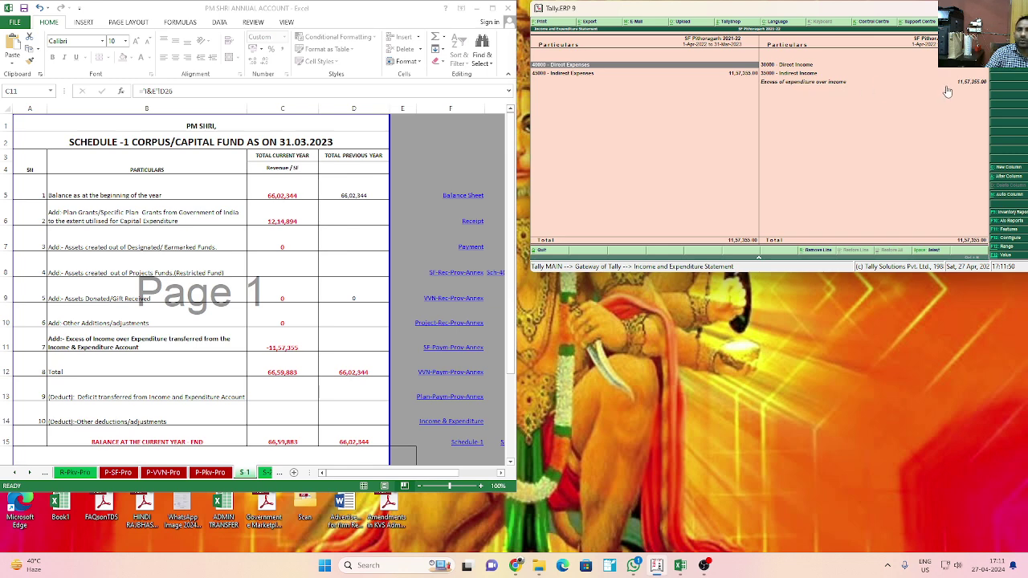
# Step: Switch to Excel, open sheet I&E and check the current- and previous-year balances of excess of income over expenditure
pyautogui.click(14, 473)
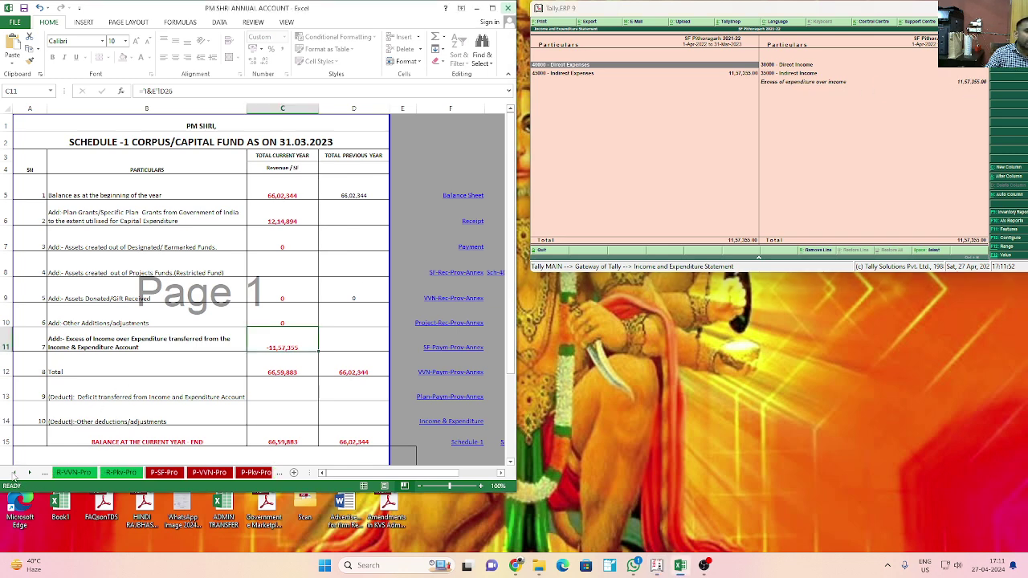
pyautogui.click(13, 473)
pyautogui.click(14, 473)
pyautogui.click(150, 472)
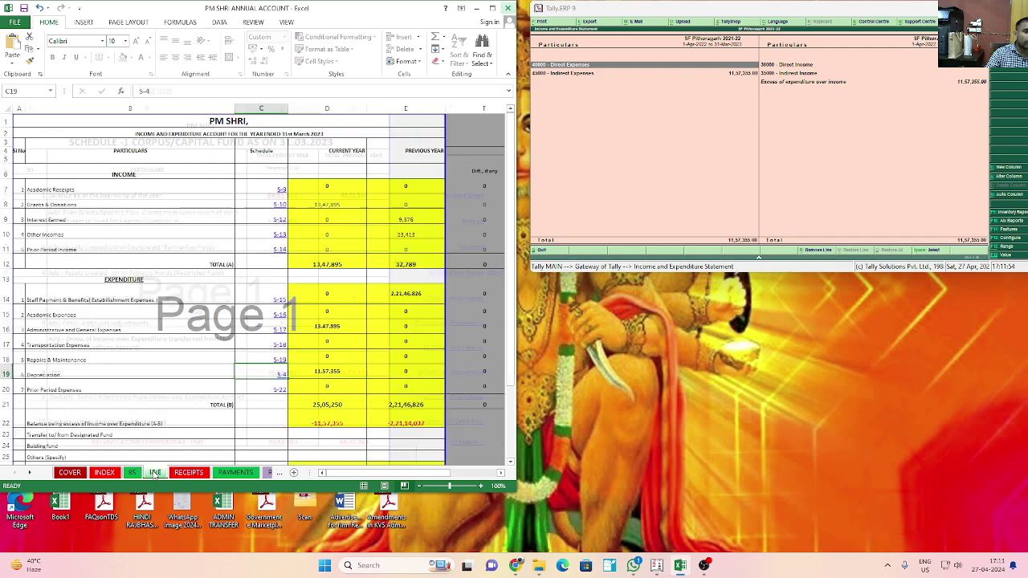
pyautogui.click(313, 424)
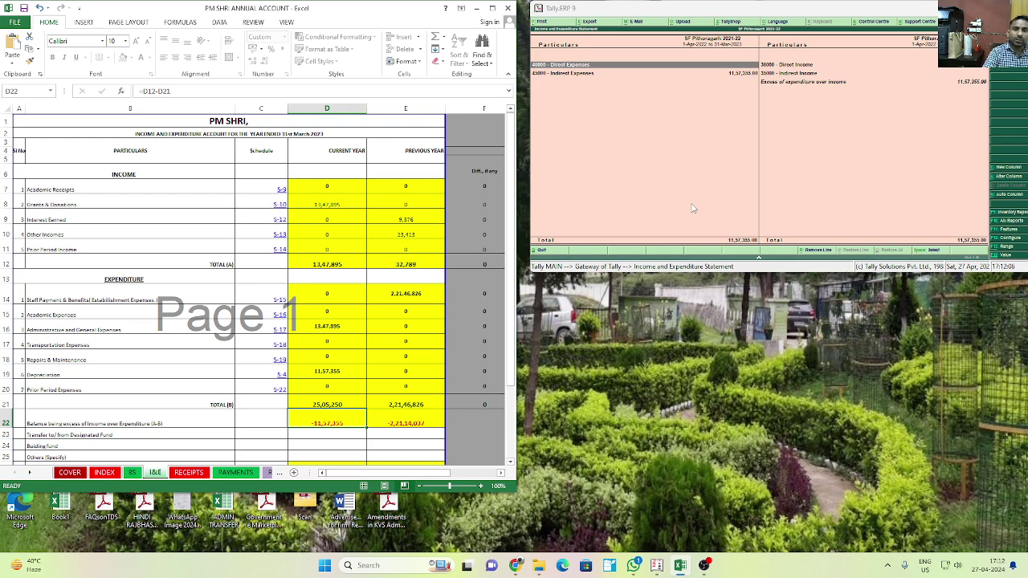
pyautogui.press('Right')
# Step: Return to Tally and inspect the Direct Income and Indirect Expenses lines of the income and expenditure statement
pyautogui.click(827, 115)
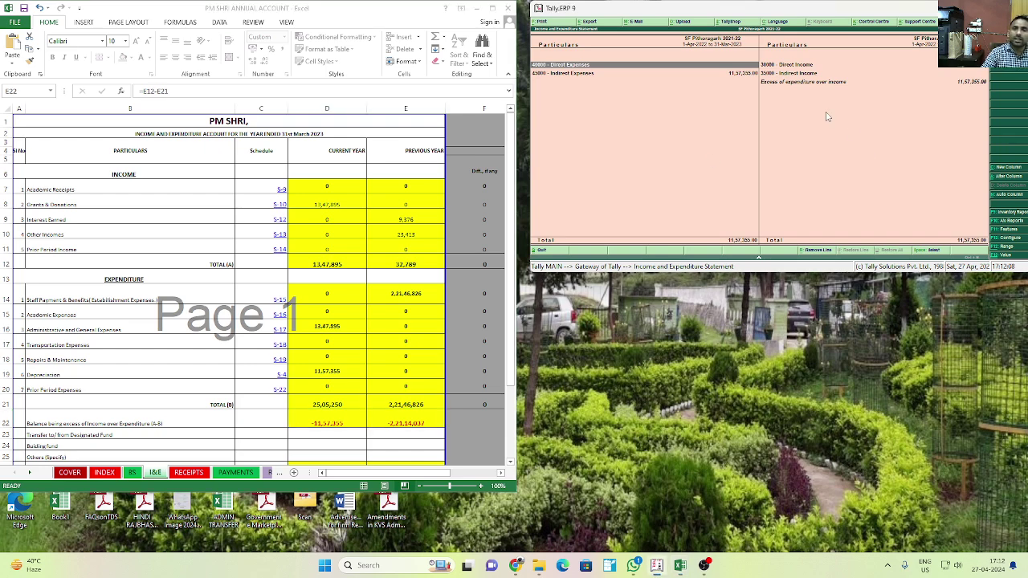
pyautogui.click(798, 68)
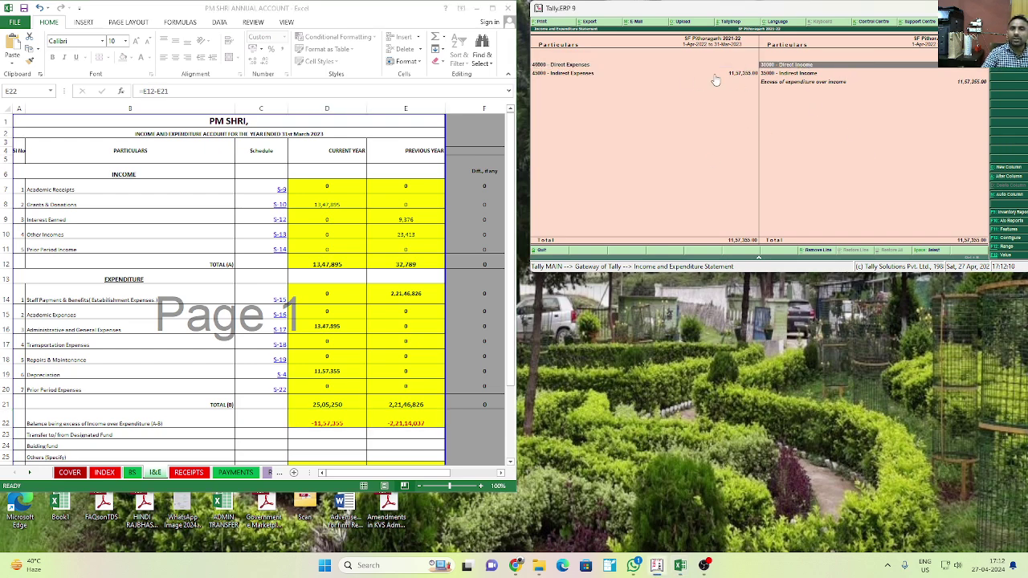
pyautogui.click(569, 74)
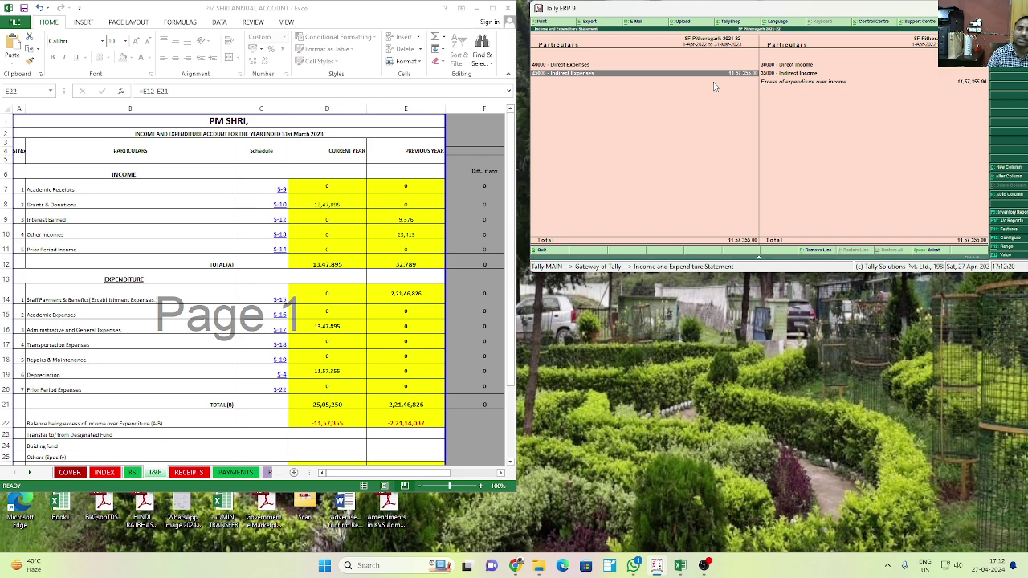
# Step: Leave the income and expenditure statement, start a journal voucher and debit Excess of Income Over Expenditure (Sch1) with 11,57,355
pyautogui.press('Escape')
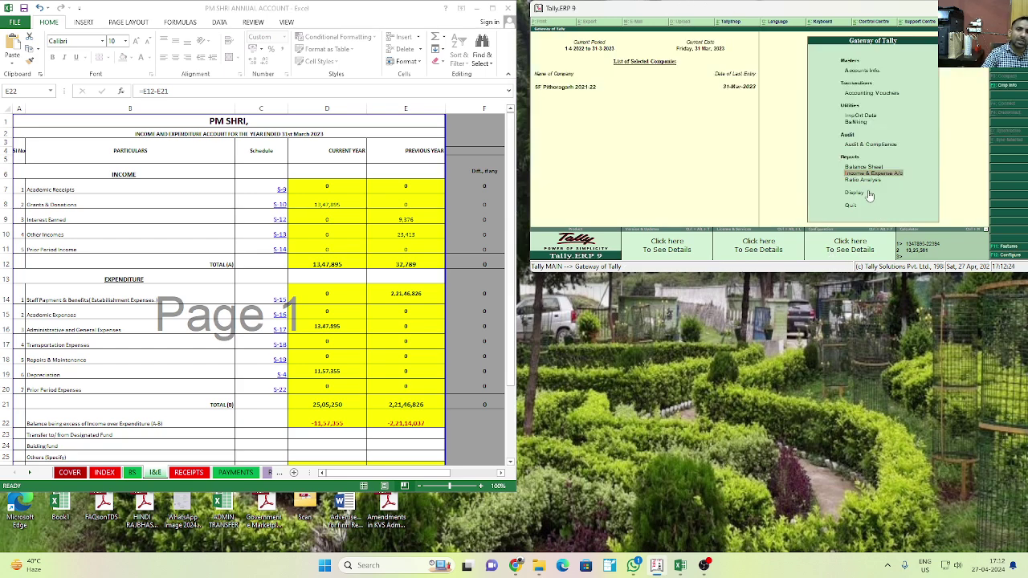
pyautogui.click(860, 98)
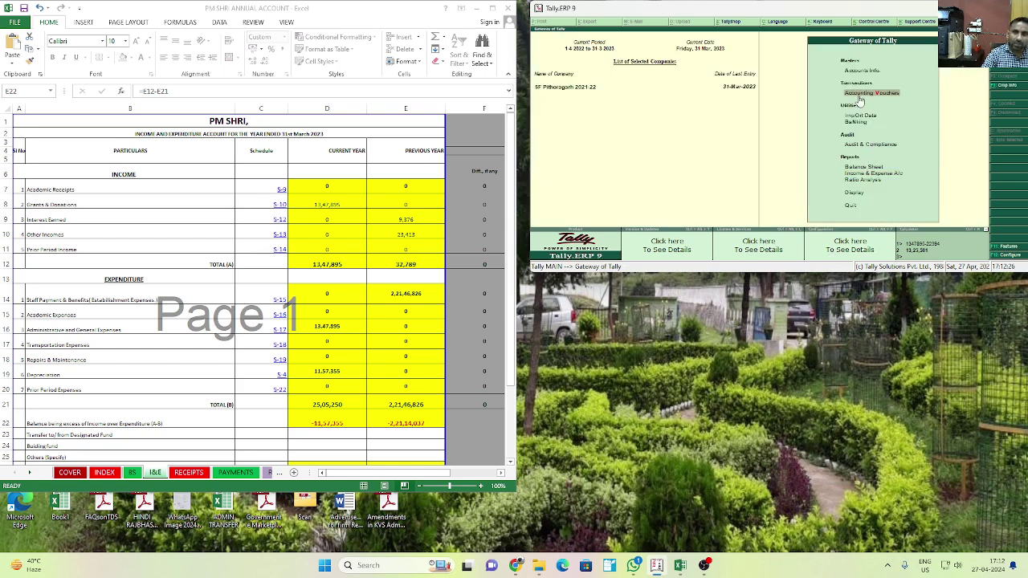
pyautogui.click(859, 95)
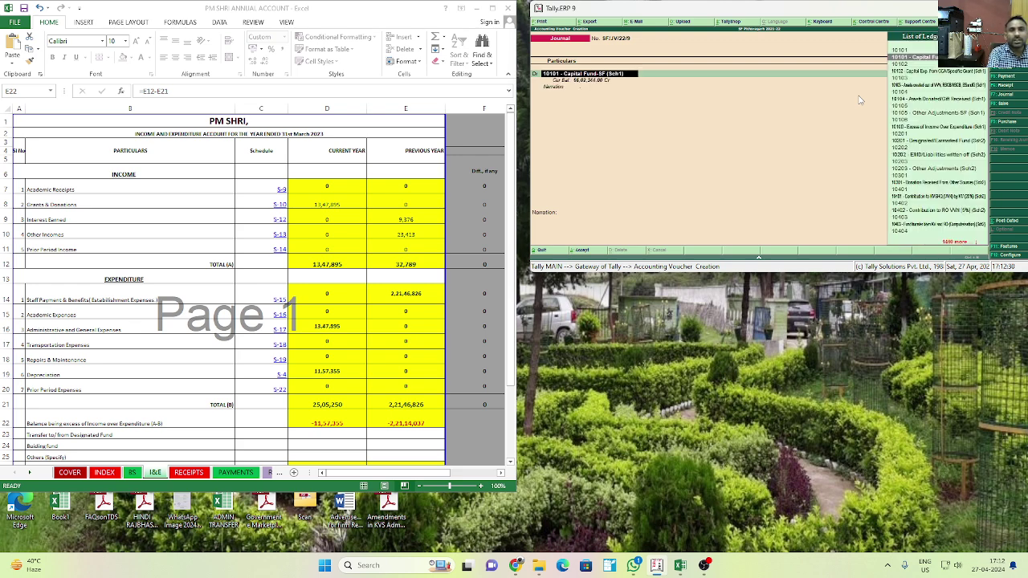
pyautogui.write('E')
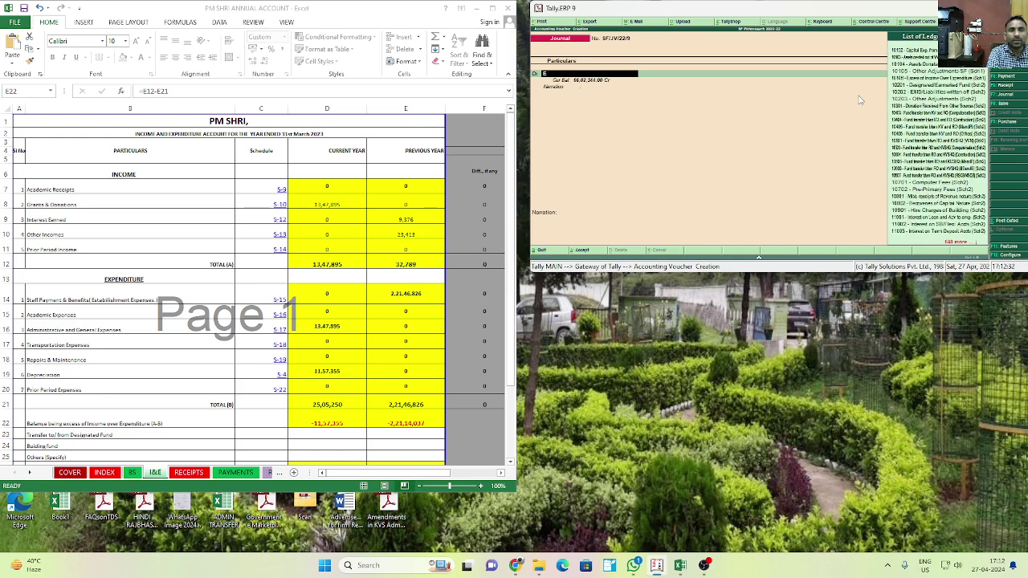
pyautogui.write('XCE')
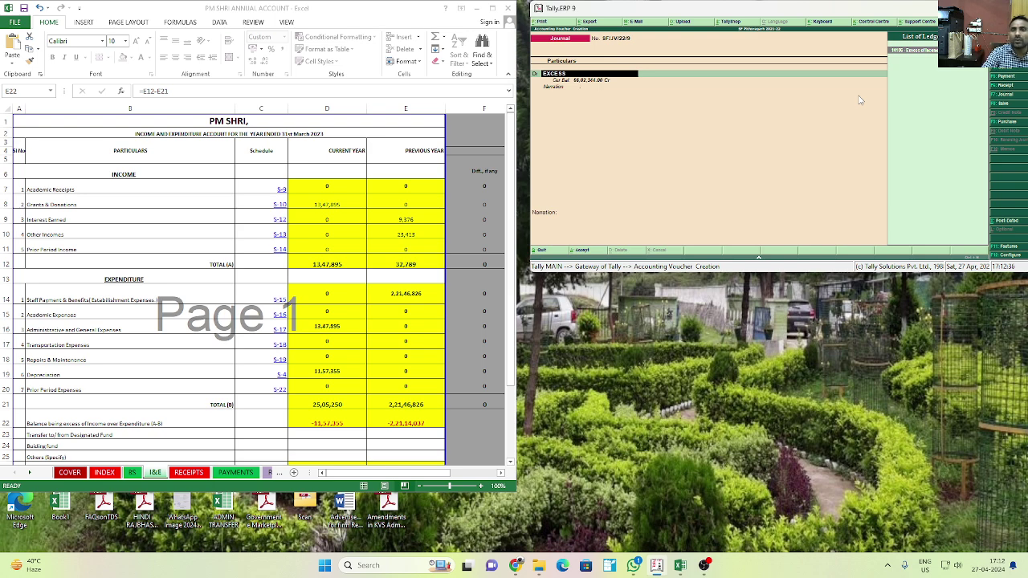
pyautogui.write('SS')
pyautogui.press('Return')
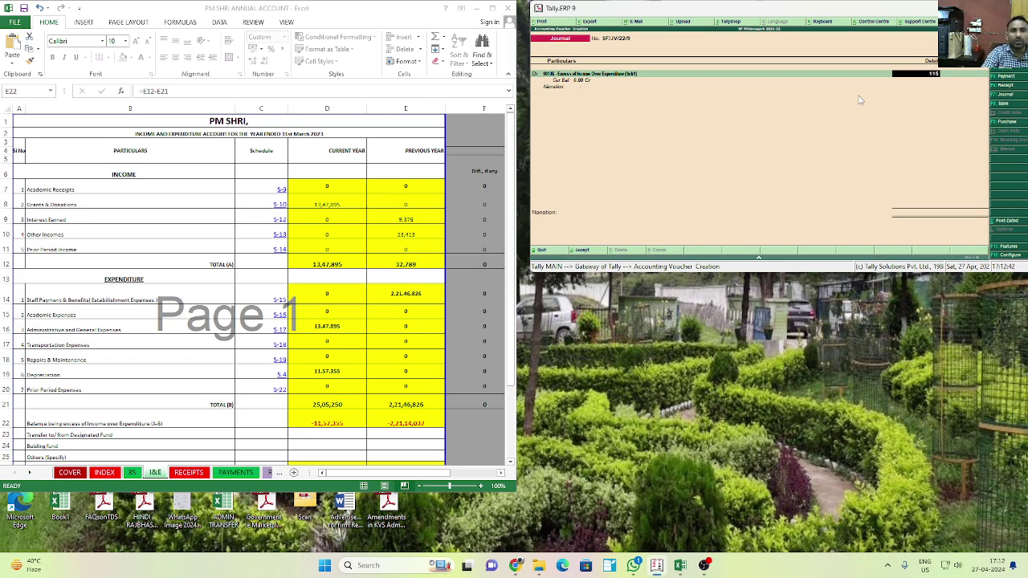
pyautogui.write('11,57,355')
pyautogui.press('Return')
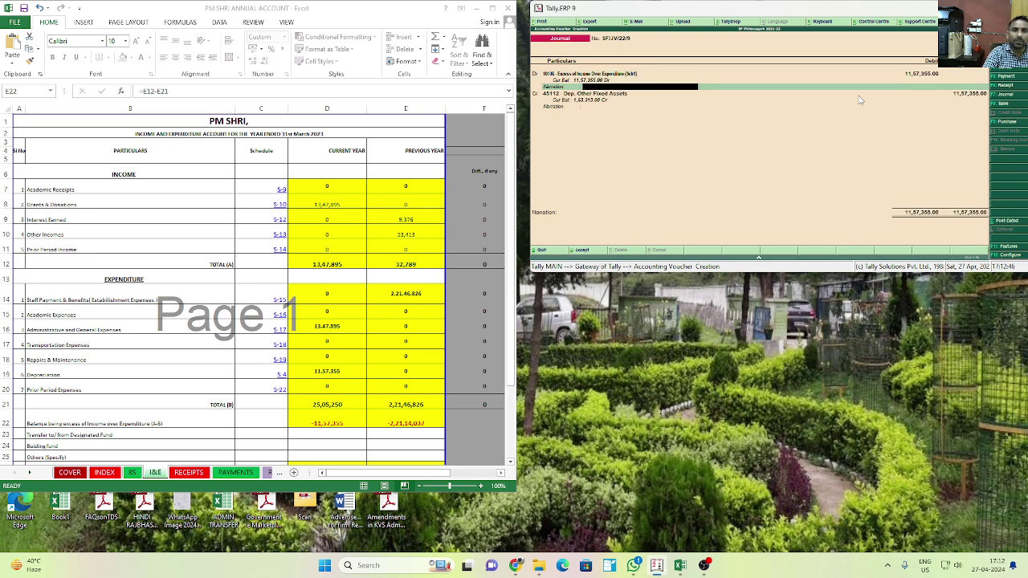
pyautogui.press('Return')
pyautogui.press('Return')
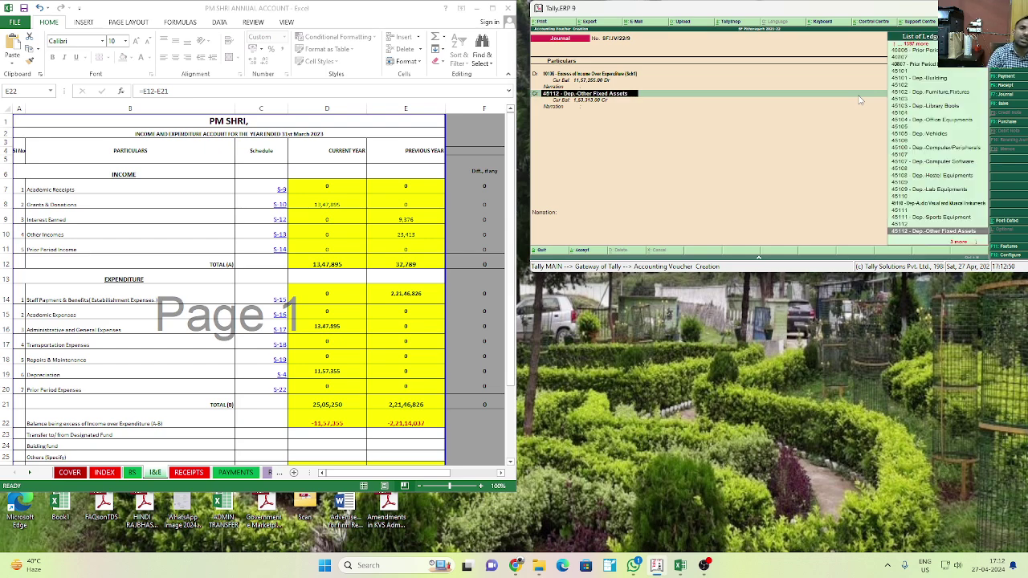
# Step: Switch to Excel, open sheet S4-D and check the year's depreciation additions for Computer/Peripherals and Other Fixed Assets
pyautogui.click(279, 472)
pyautogui.click(281, 474)
pyautogui.click(280, 475)
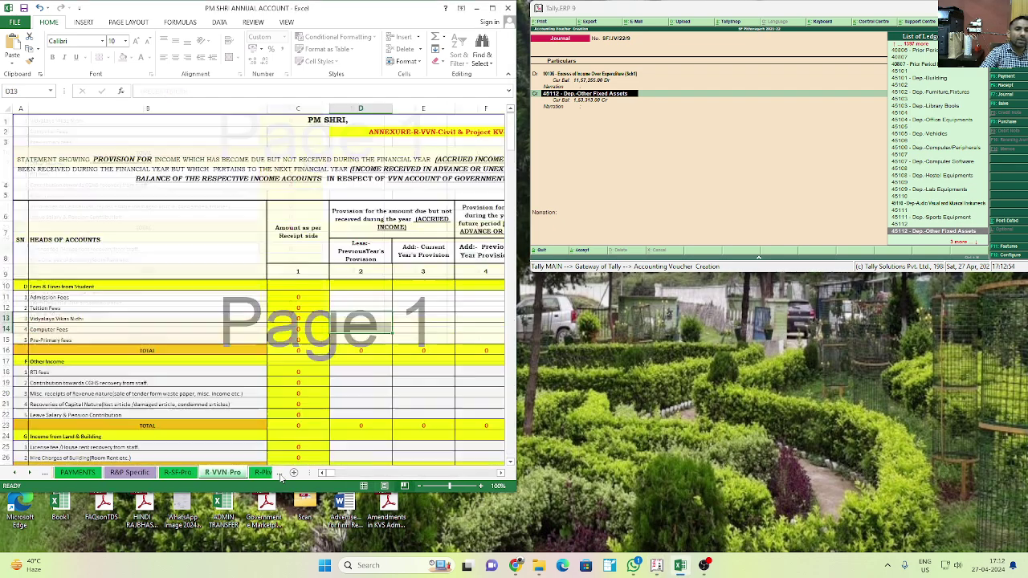
pyautogui.click(280, 475)
pyautogui.click(280, 475)
pyautogui.click(281, 474)
pyautogui.click(280, 475)
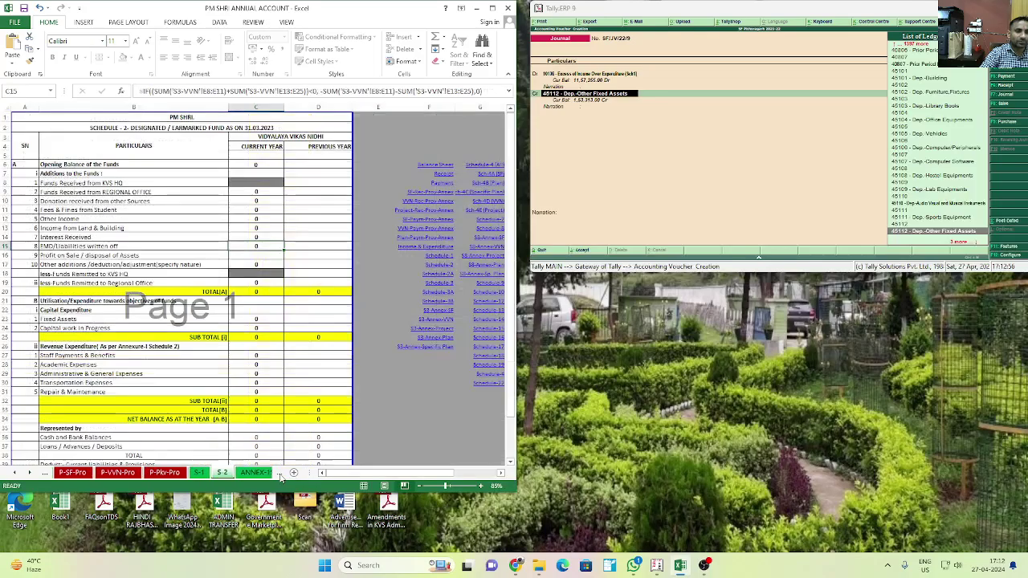
pyautogui.click(280, 474)
pyautogui.click(280, 474)
pyautogui.click(280, 475)
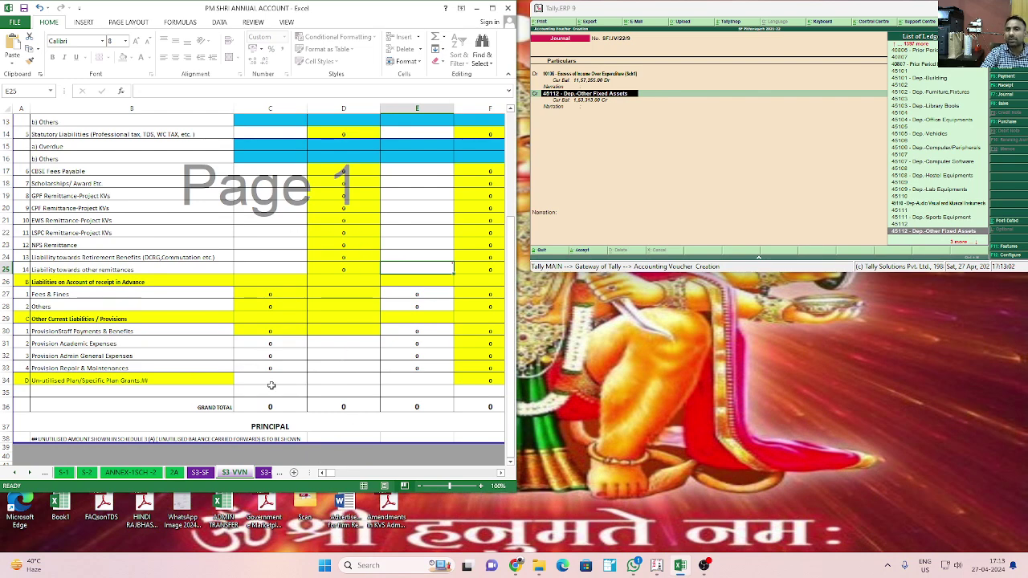
pyautogui.click(279, 474)
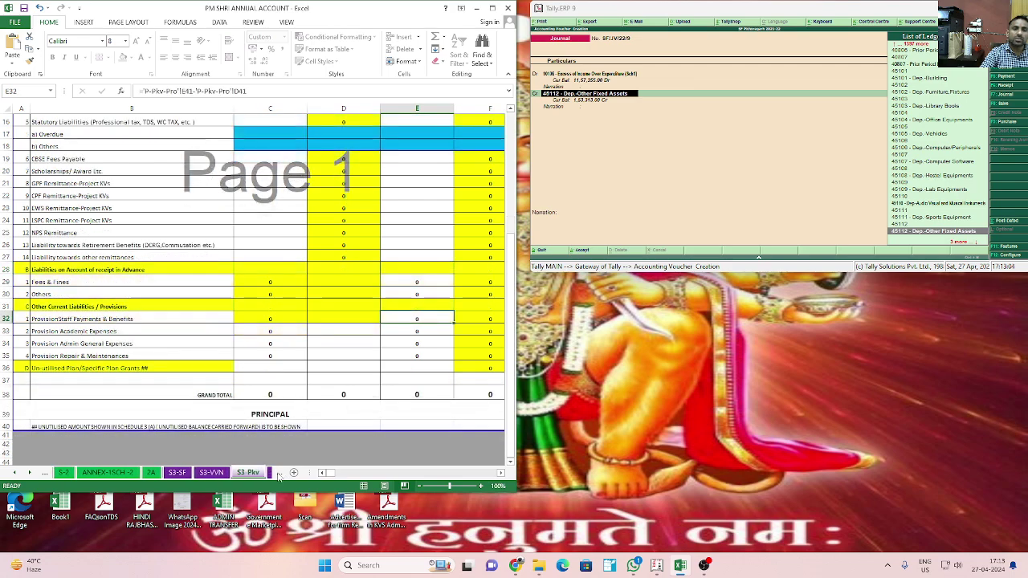
pyautogui.click(279, 474)
pyautogui.click(278, 474)
pyautogui.click(279, 473)
pyautogui.click(278, 474)
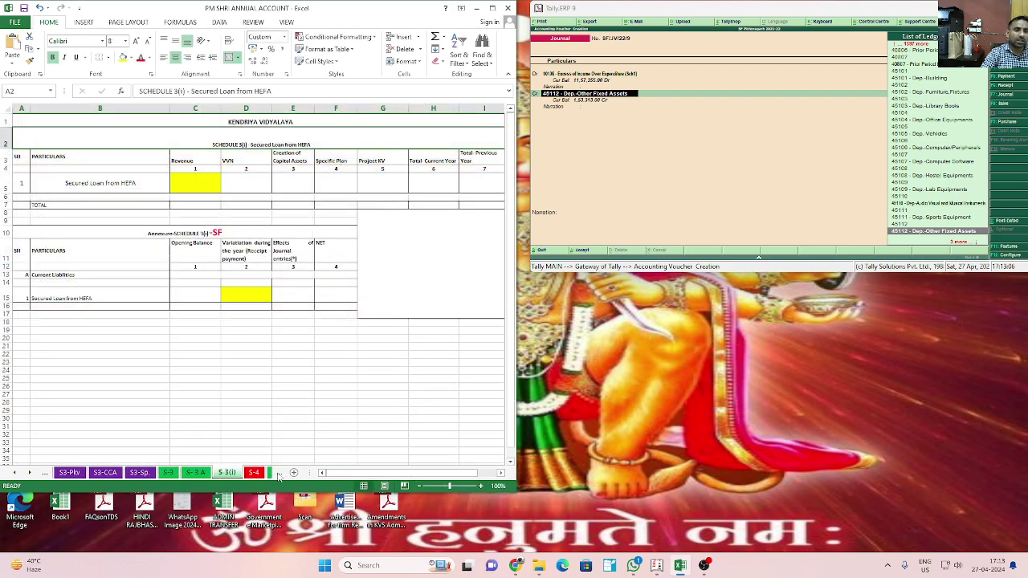
pyautogui.click(279, 474)
pyautogui.click(279, 474)
pyautogui.click(278, 474)
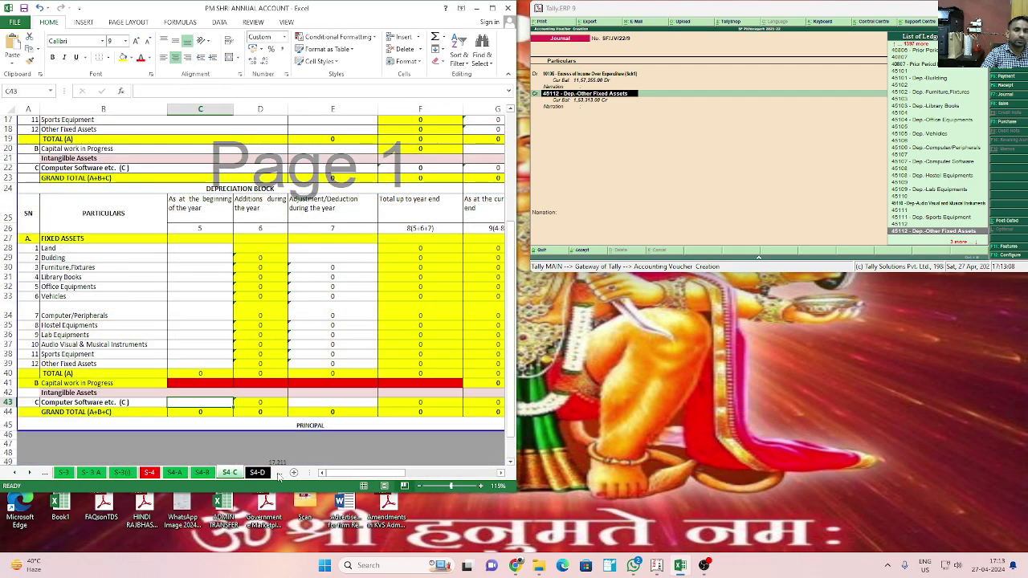
pyautogui.click(254, 474)
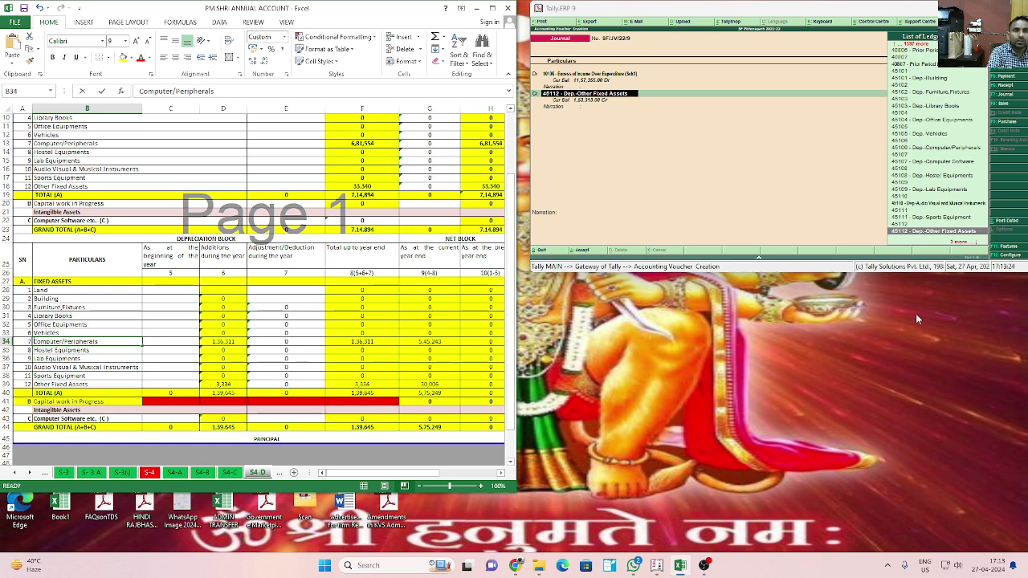
pyautogui.write('c')
pyautogui.press('Escape')
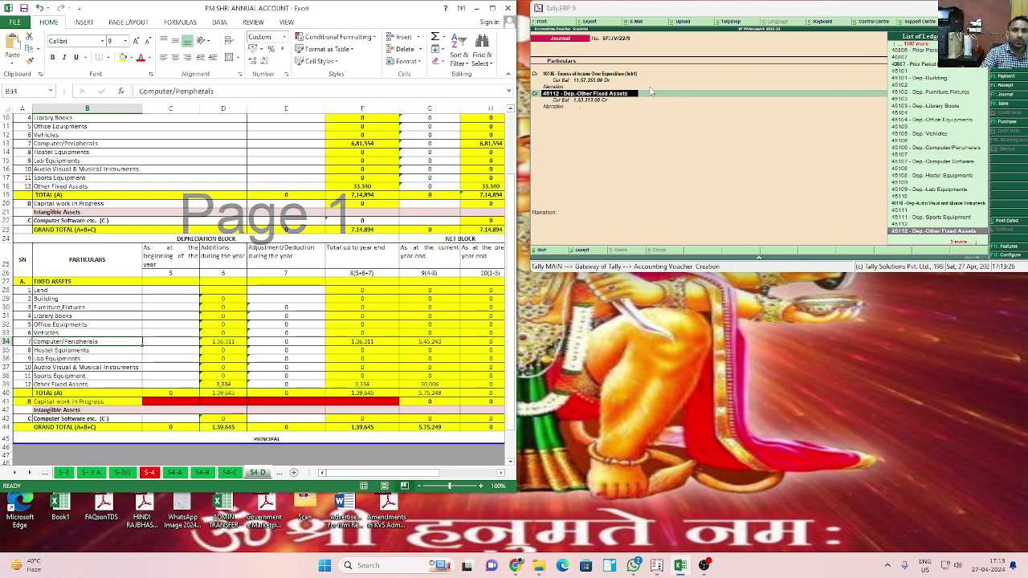
# Step: Return to the Tally journal voucher and credit 45106 - Dep.-Computer/Peripherals with 1,36,311
pyautogui.click(626, 96)
pyautogui.write('C')
pyautogui.press('BackSpace')
pyautogui.press('BackSpace')
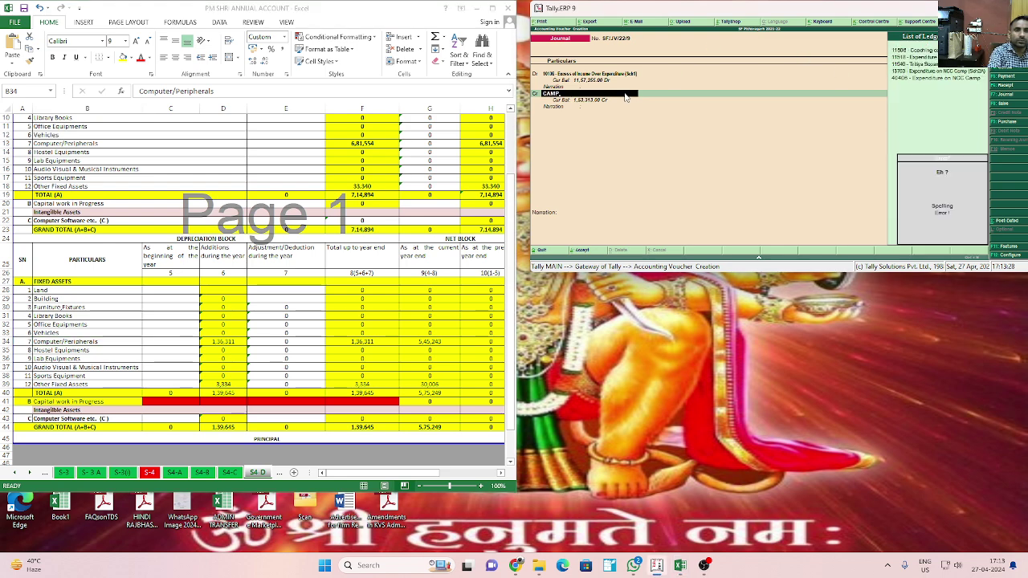
pyautogui.write('OMPUTER')
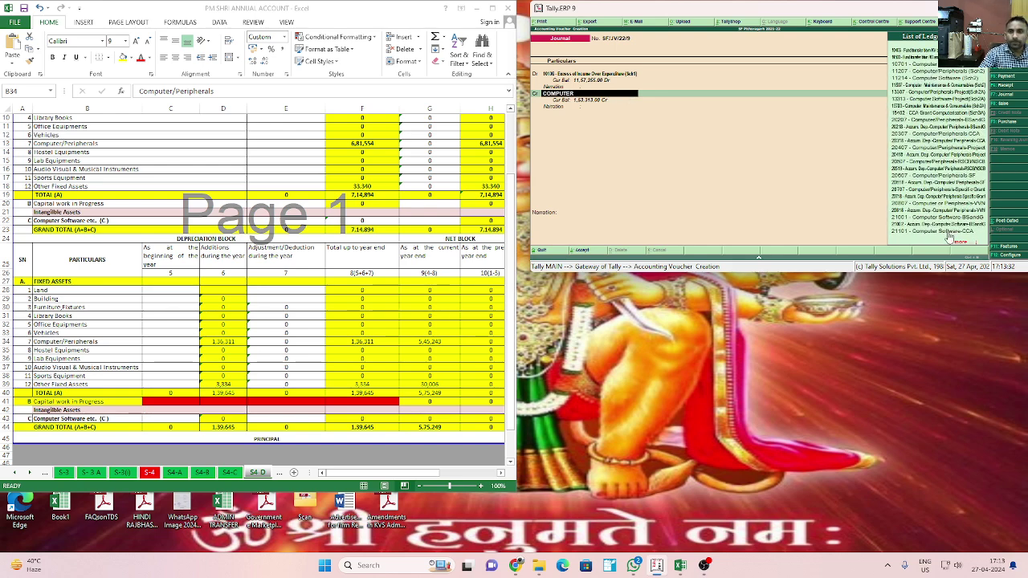
pyautogui.scroll(-10, 950, 236)
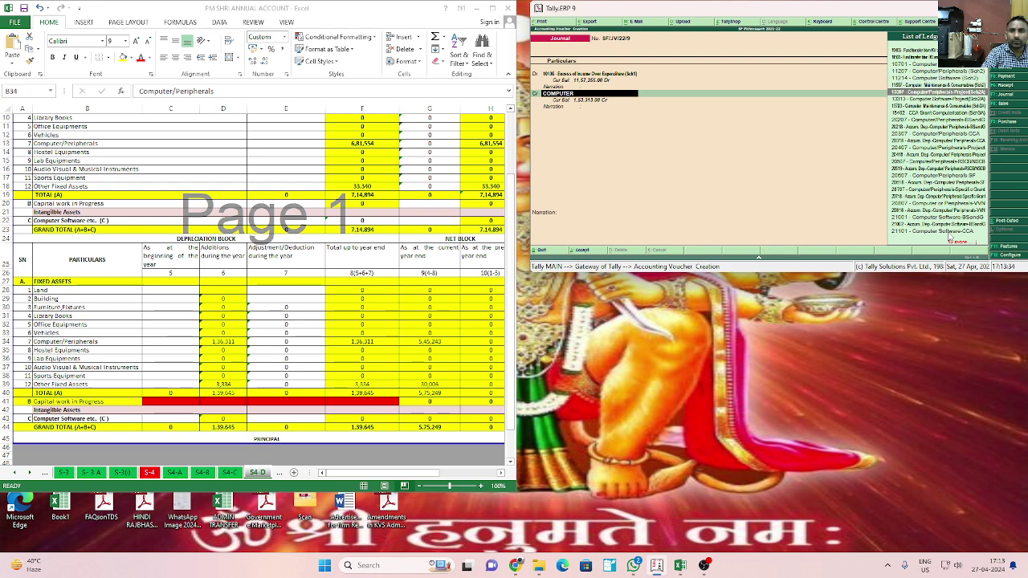
pyautogui.scroll(-5, 950, 234)
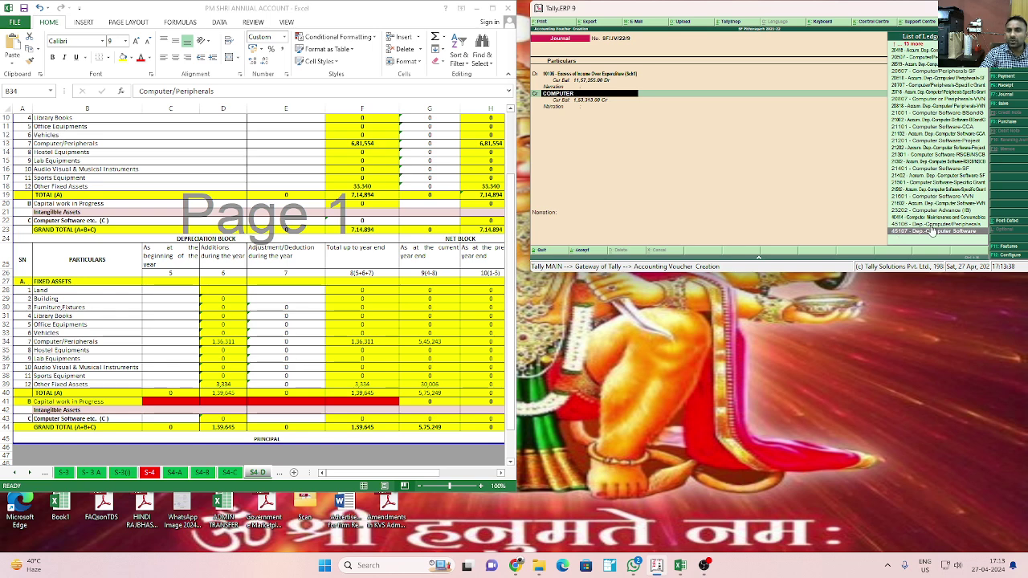
pyautogui.click(930, 226)
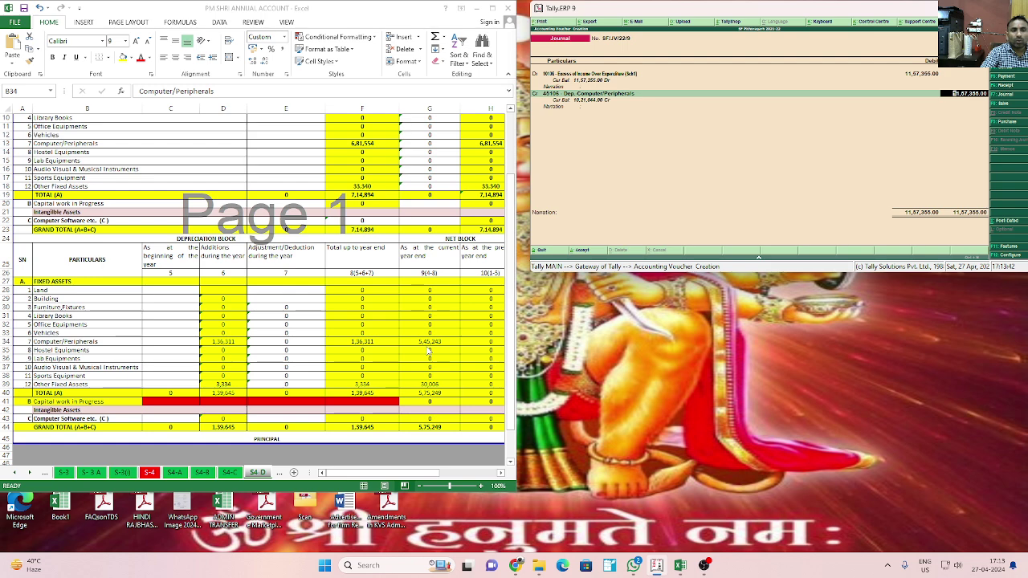
pyautogui.write('1,36,311')
pyautogui.press('Return')
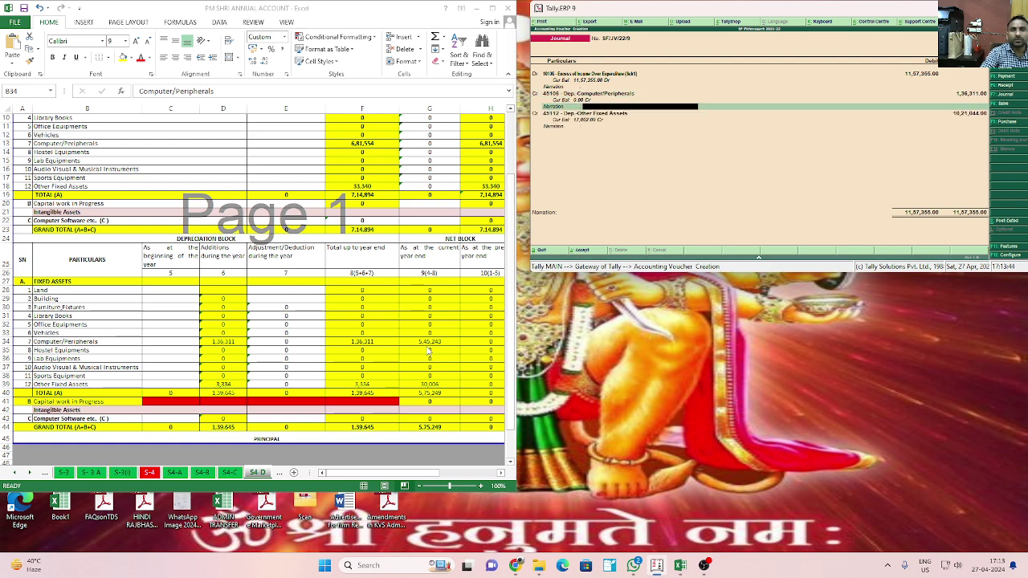
# Step: Try crediting the remaining 10,21,044 to 45112 - Dep.-Other Fixed Assets and abandon the unsaved journal voucher
pyautogui.press('Return')
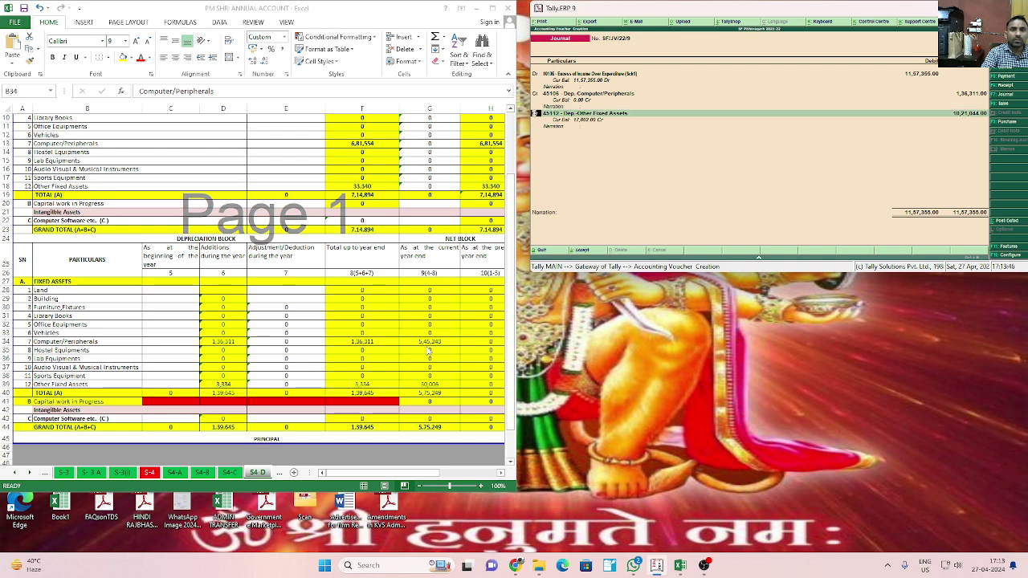
pyautogui.press('Return')
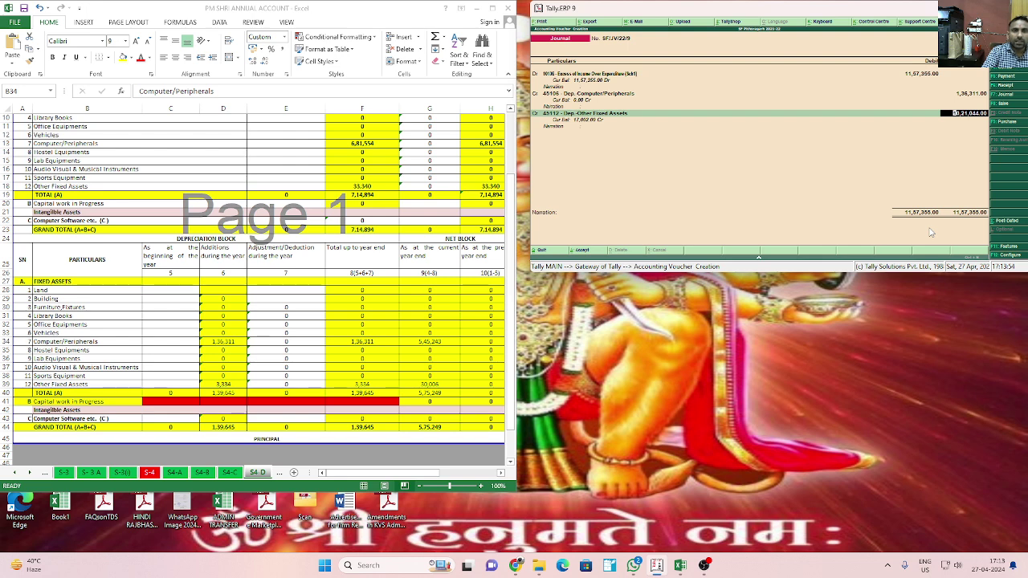
pyautogui.press('Return')
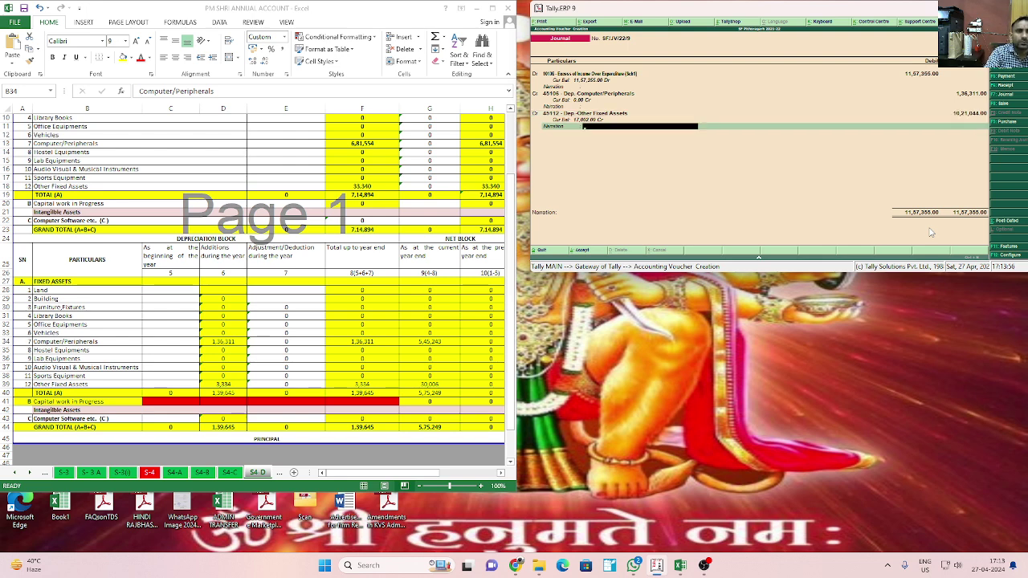
pyautogui.press('BackSpace')
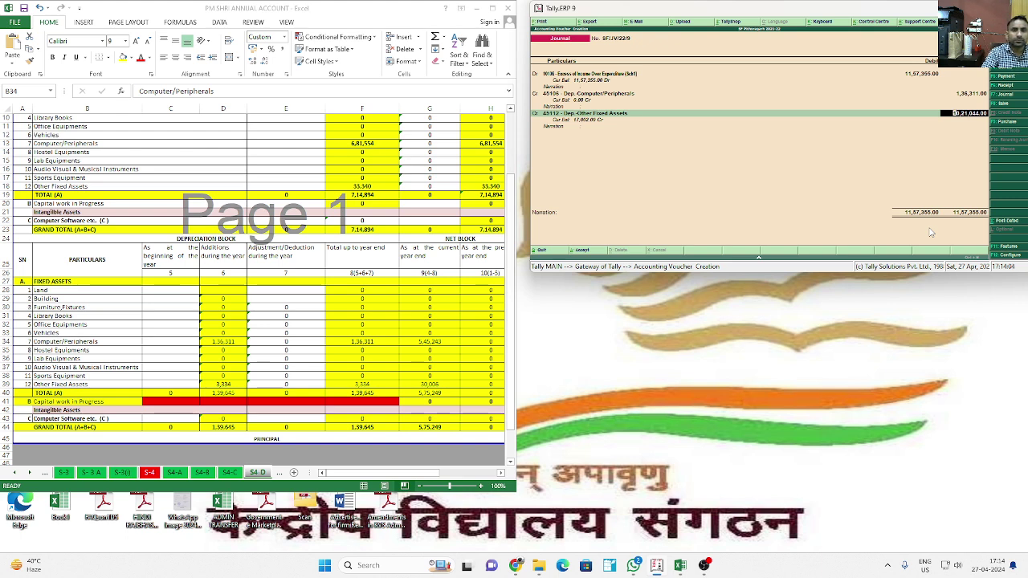
pyautogui.press('Return')
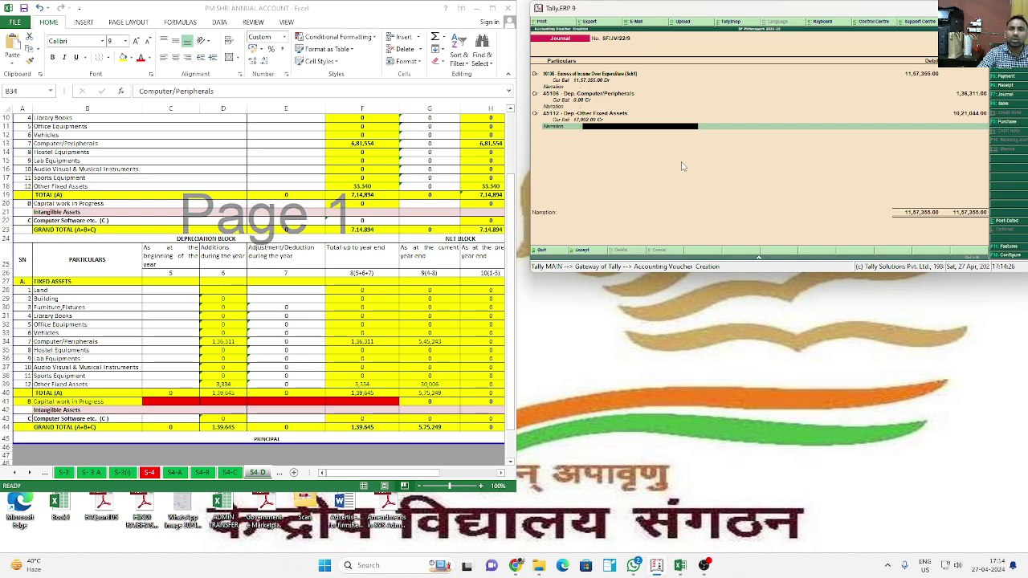
pyautogui.press('Escape')
pyautogui.press('Return')
# Step: Open the Day Book and inspect the journal voucher for 45112 - Dep.-Other Fixed Assets
pyautogui.press('Escape')
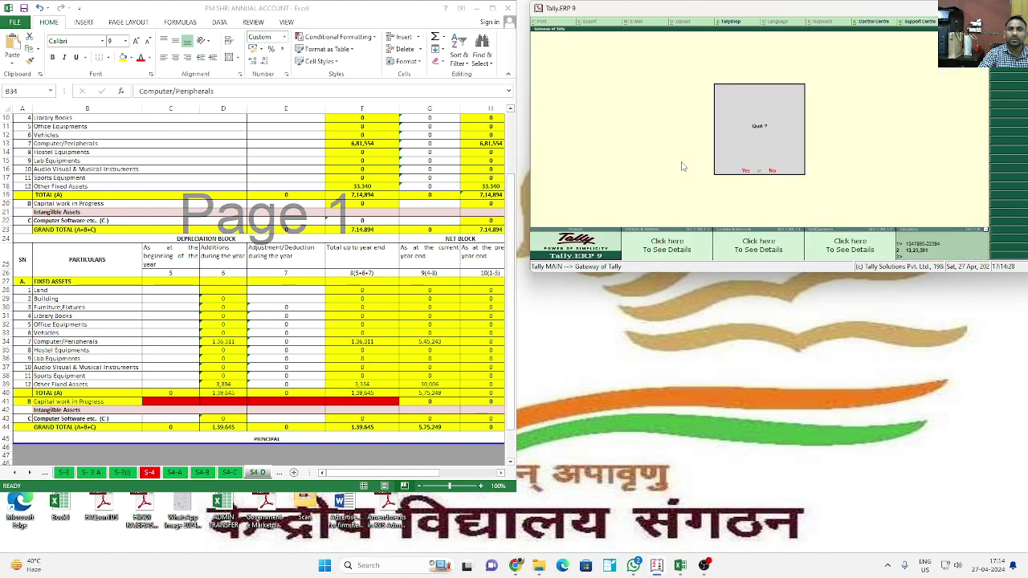
pyautogui.press('Escape')
pyautogui.press('d')
pyautogui.press('a')
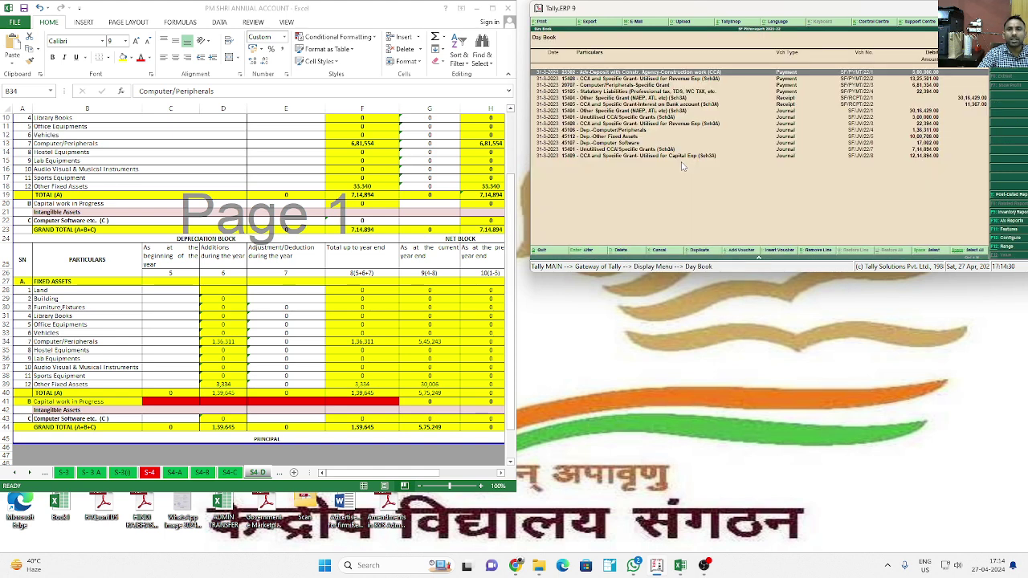
pyautogui.press('Down')
pyautogui.press('Down')
pyautogui.press('Down')
pyautogui.press('Down')
pyautogui.press('Down')
pyautogui.press('Down')
pyautogui.press('Down')
pyautogui.press('Down')
pyautogui.press('Down')
pyautogui.press('Down')
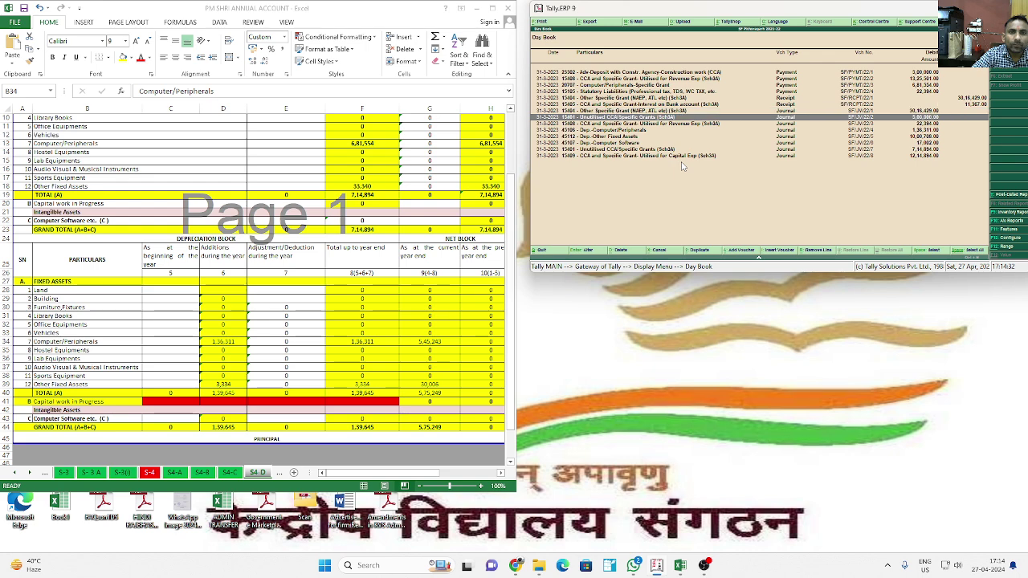
pyautogui.press('Down')
pyautogui.press('Up')
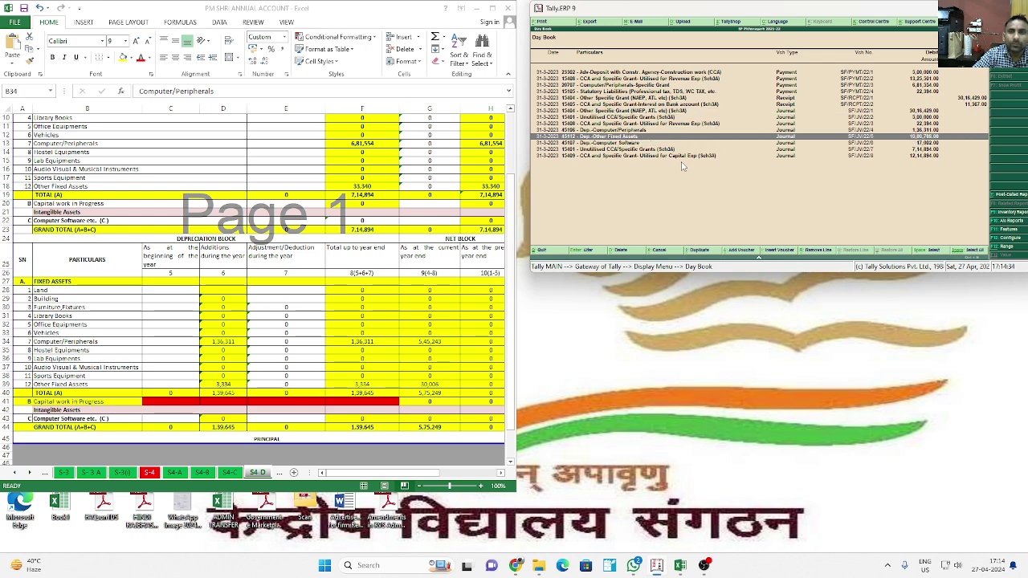
pyautogui.press('Return')
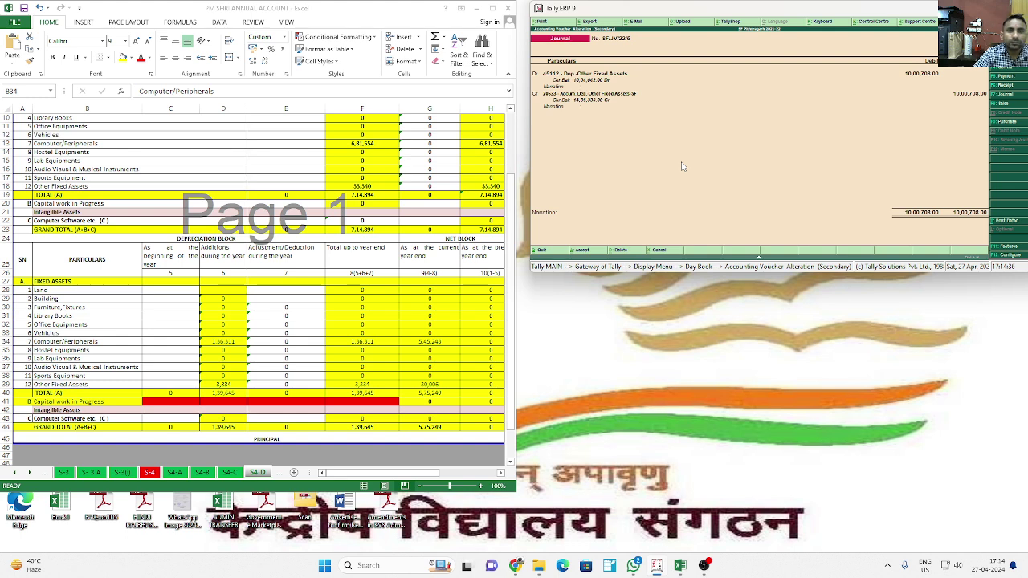
# Step: Close that voucher without changes and inspect the journal voucher for 45107 - Dep.-Computer Software
pyautogui.press('Escape')
pyautogui.press('Return')
pyautogui.press('Down')
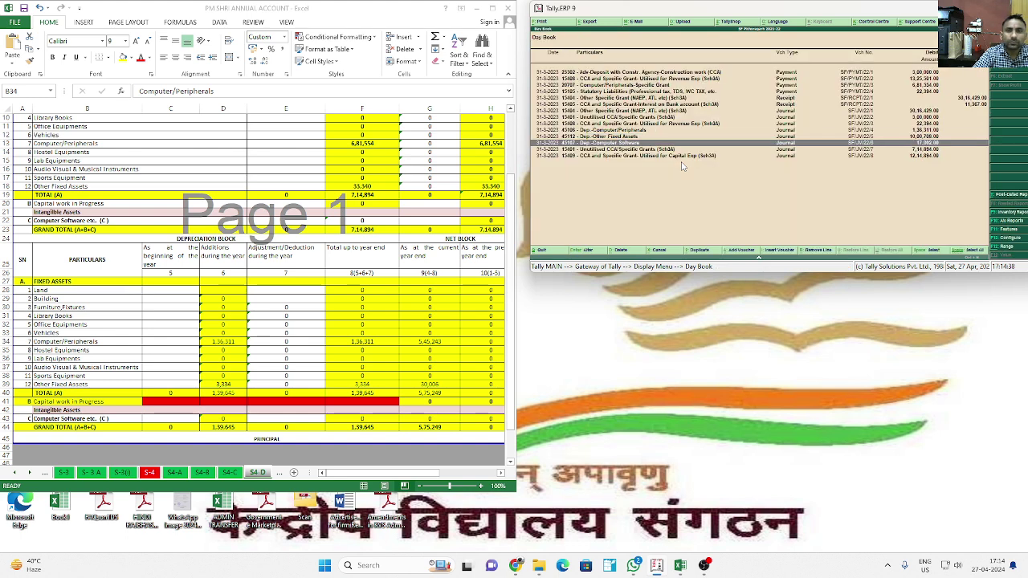
pyautogui.press('Return')
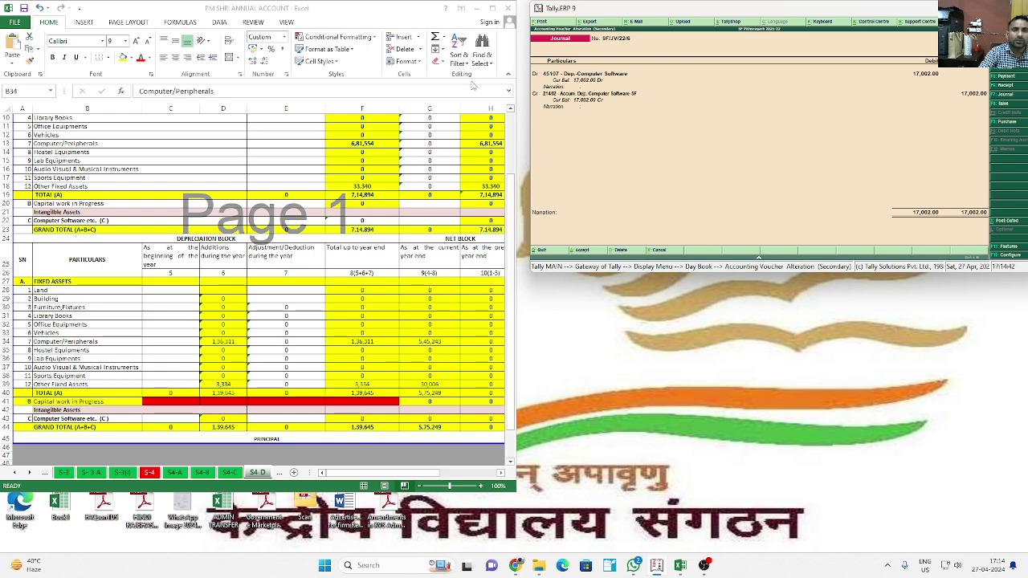
pyautogui.press('Escape')
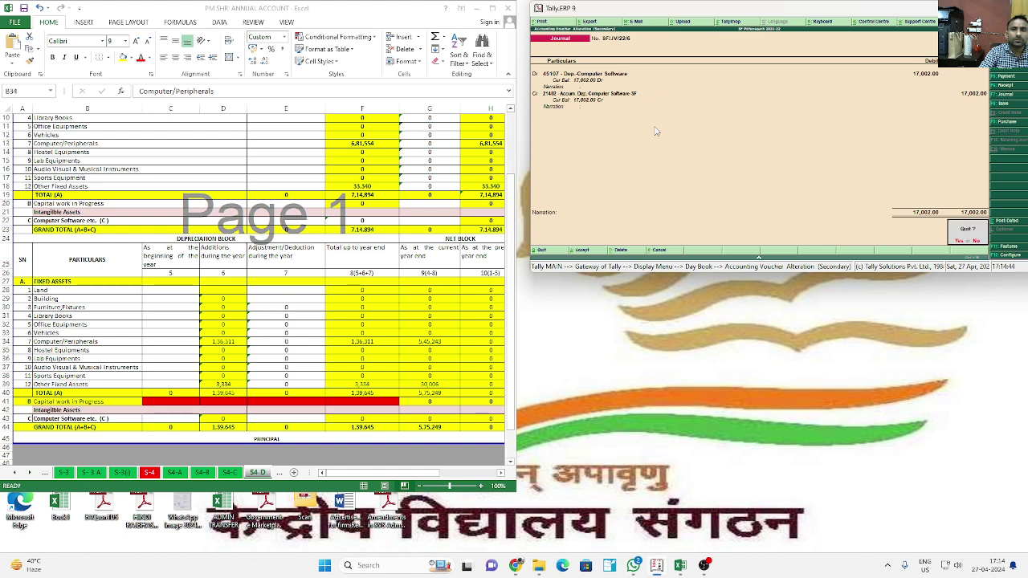
# Step: Close the 45107 - Dep.-Computer Software voucher and the Day Book, returning to the Gateway of Tally
pyautogui.press('Return')
pyautogui.press('Escape')
pyautogui.press('Escape')
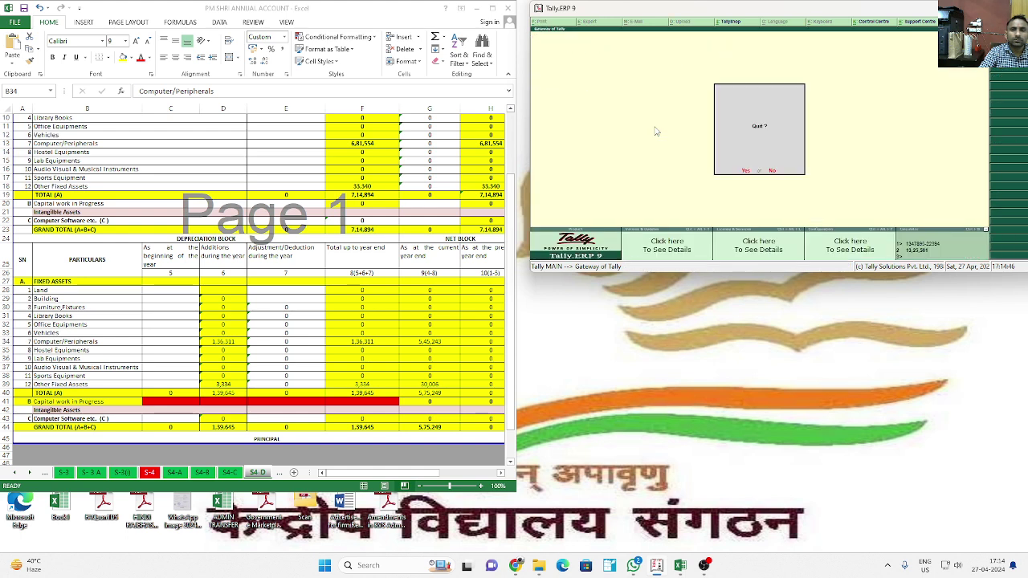
pyautogui.press('Escape')
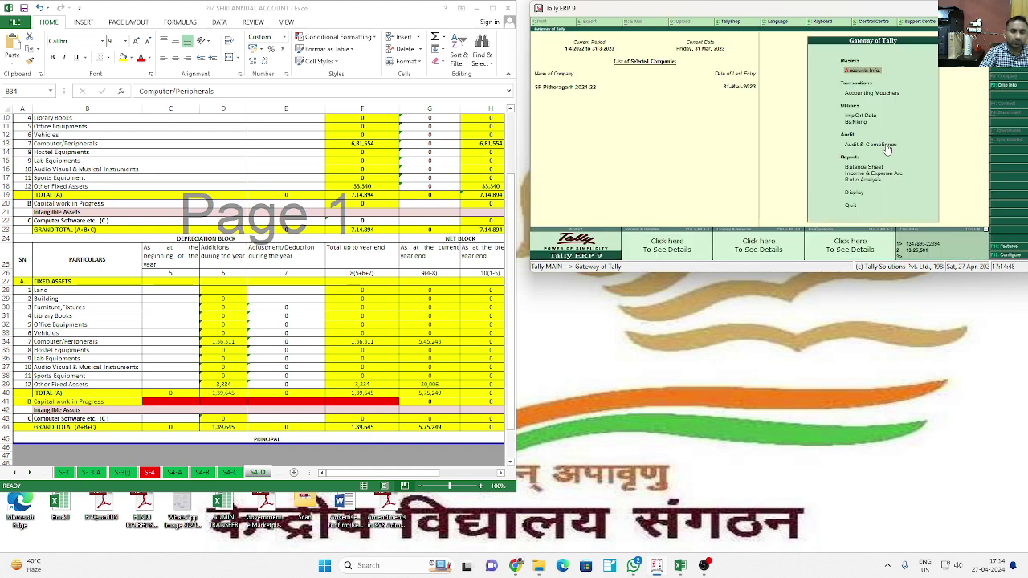
# Step: Start a new journal voucher and debit 10106 - Excess of Income Over Expenditure (Sch1) with 11,57,355
pyautogui.press('v')
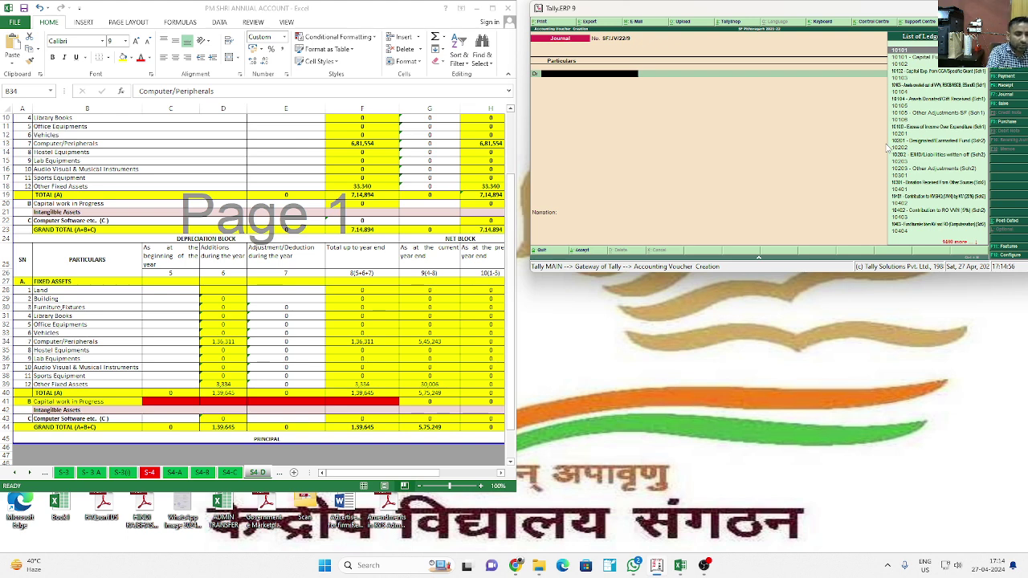
pyautogui.write('exc')
pyautogui.press('Return')
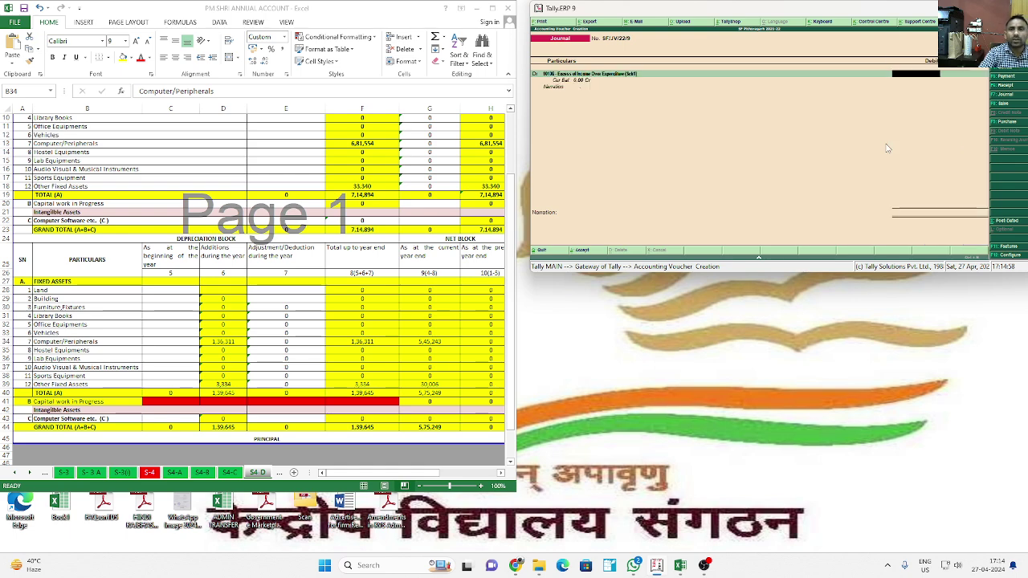
pyautogui.write('11573')
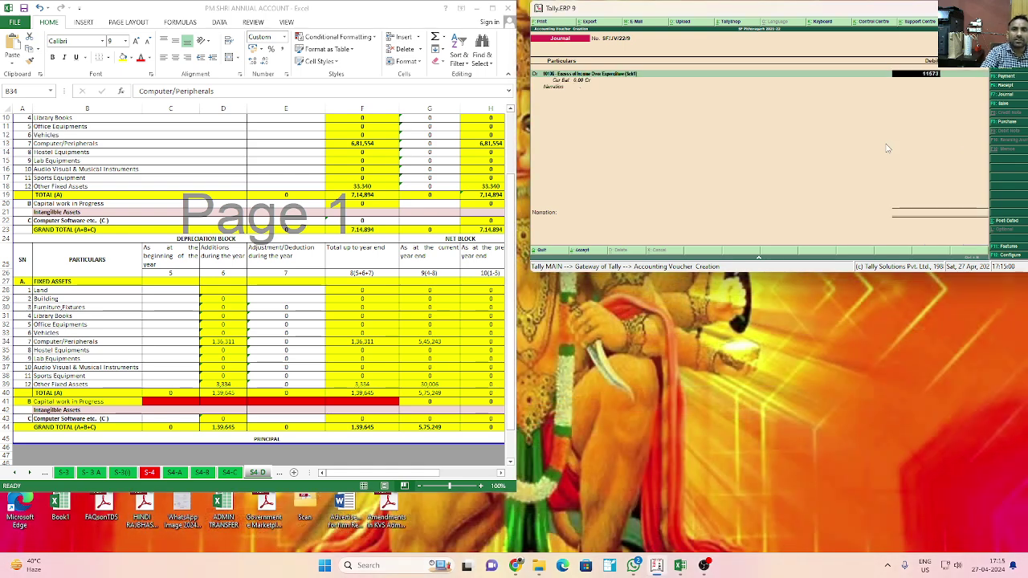
pyautogui.press('Return')
pyautogui.press('Return')
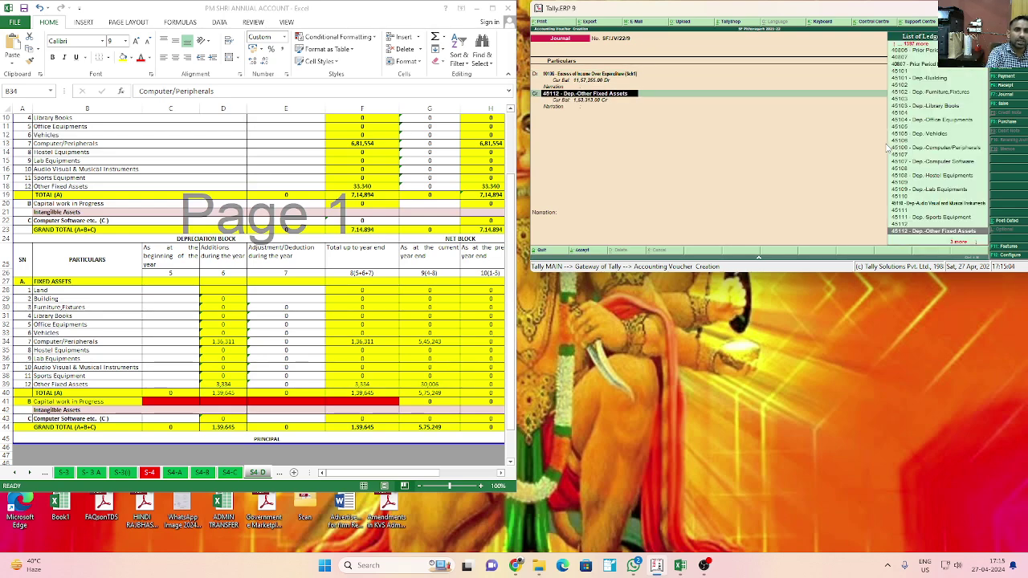
# Step: Credit 45106 - Dep.-Computer/Peripherals with 1,36,311 in the journal voucher
pyautogui.write('COMPUTER PERI')
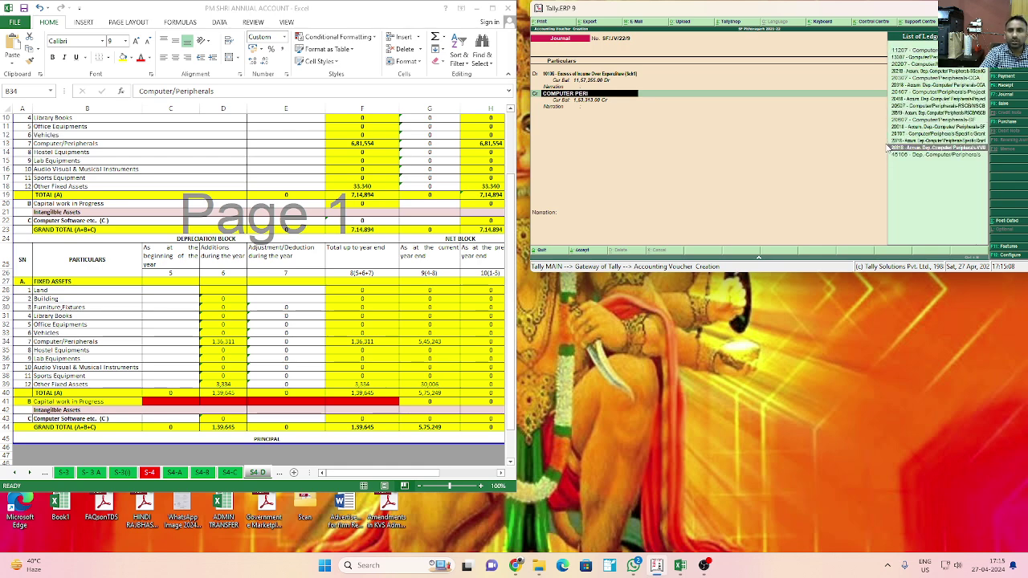
pyautogui.press('Down')
pyautogui.press('Return')
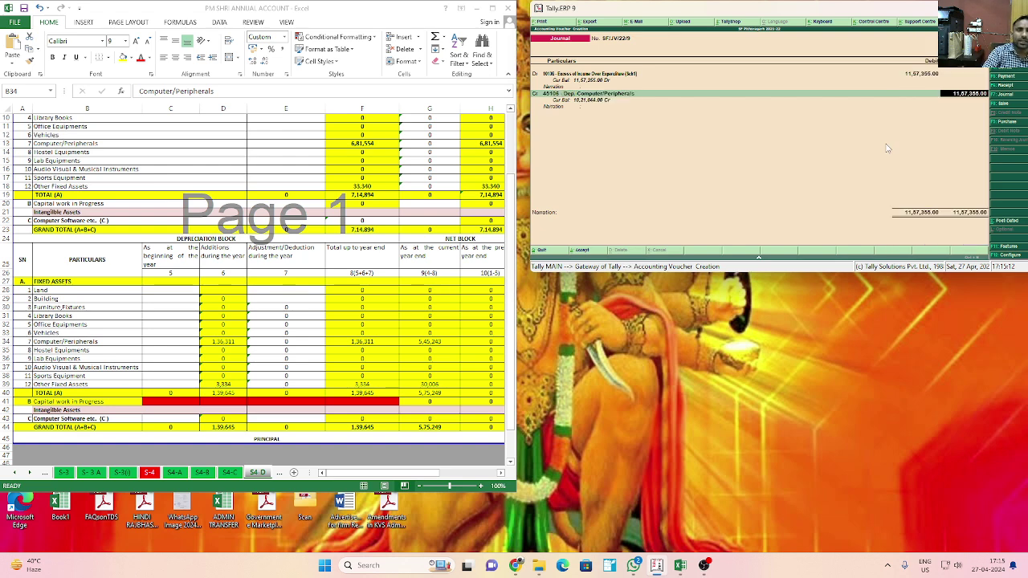
pyautogui.write('136311')
pyautogui.press('Return')
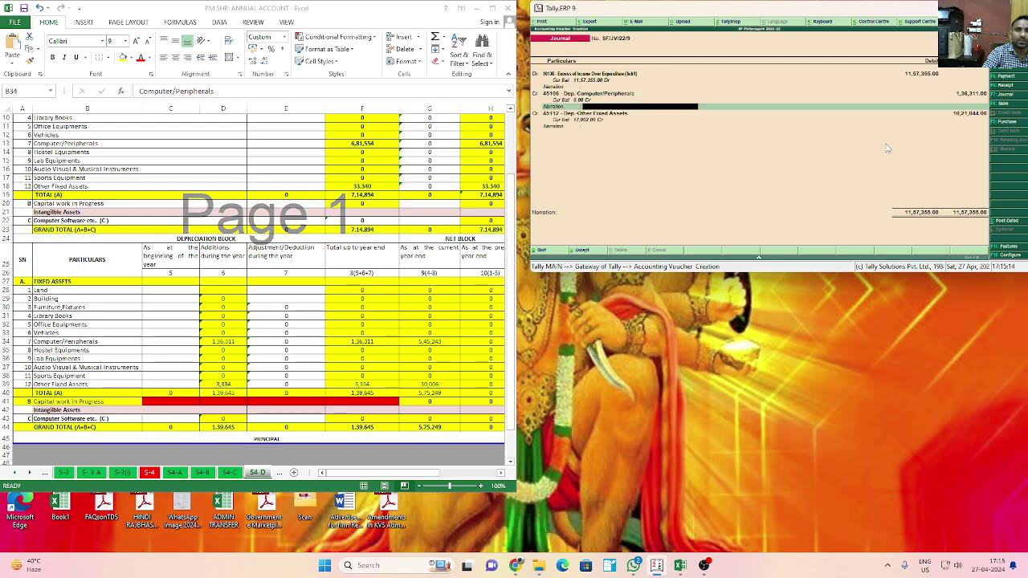
pyautogui.press('Return')
pyautogui.press('Return')
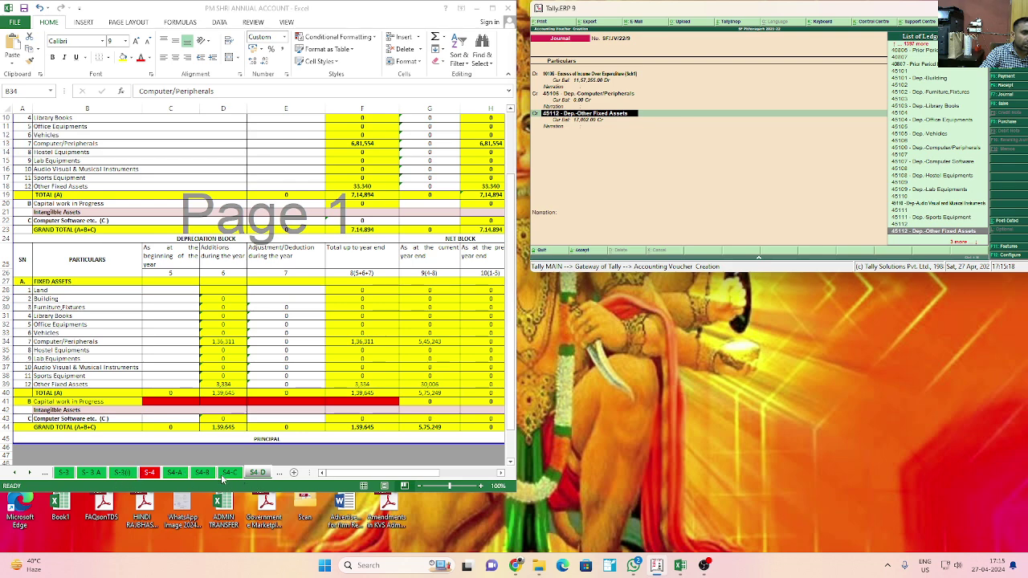
# Step: Check the depreciation block on Excel sheet S-4 and credit 45112 - Dep.-Other Fixed Assets with 10,04,042 in the Tally voucher
pyautogui.click(151, 475)
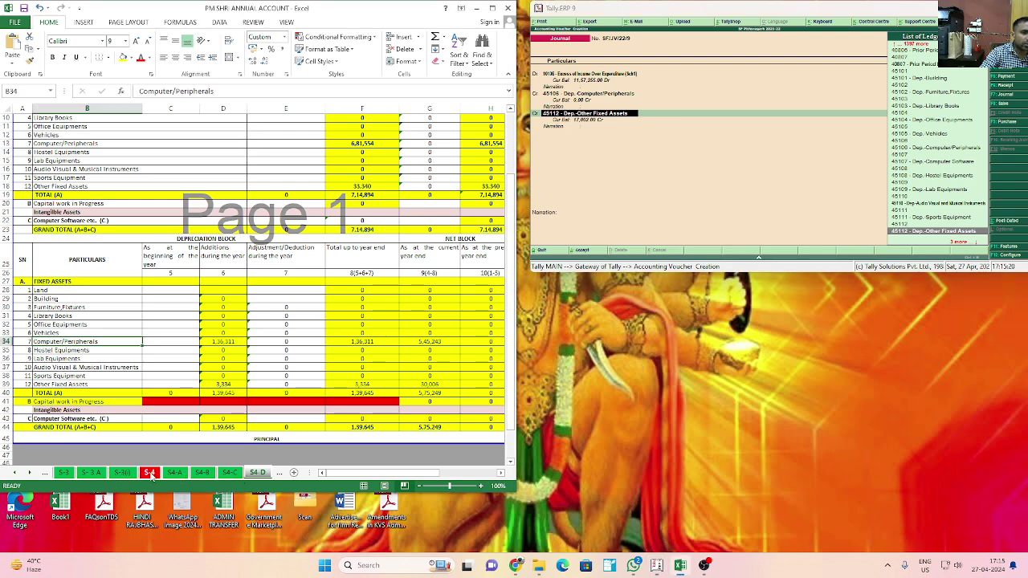
pyautogui.click(151, 476)
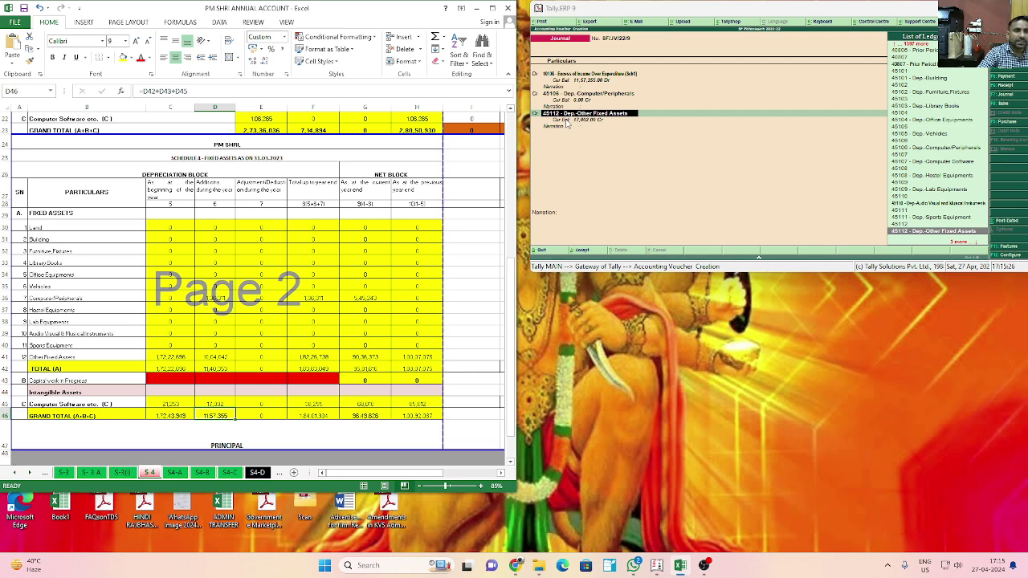
pyautogui.press('Down')
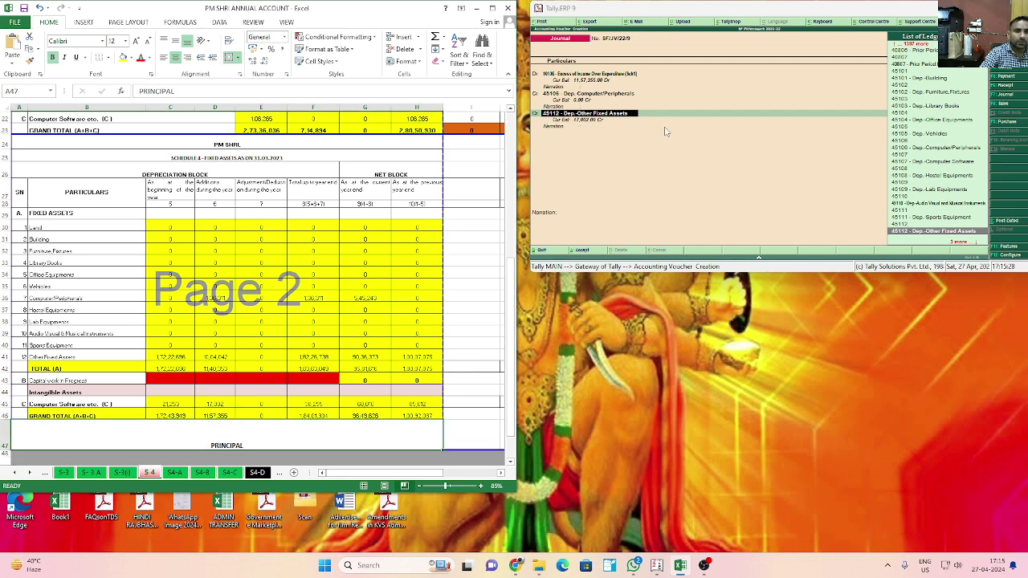
pyautogui.click(616, 117)
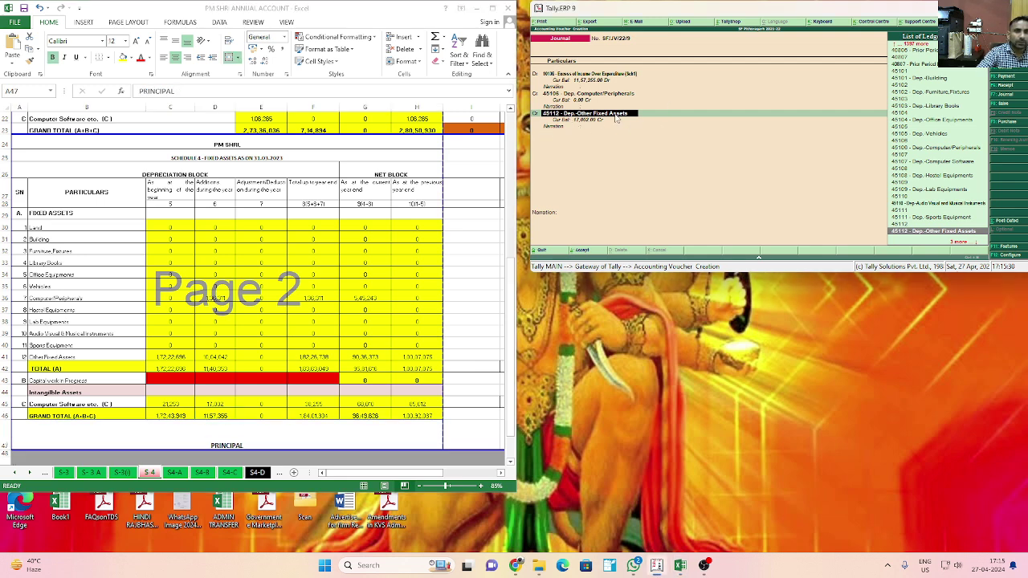
pyautogui.press('Return')
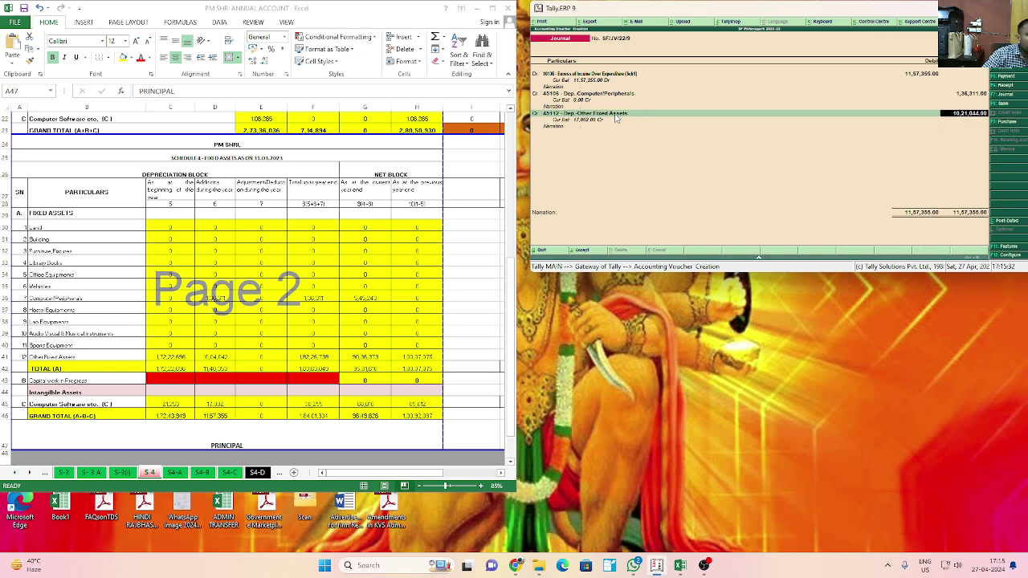
pyautogui.write('10')
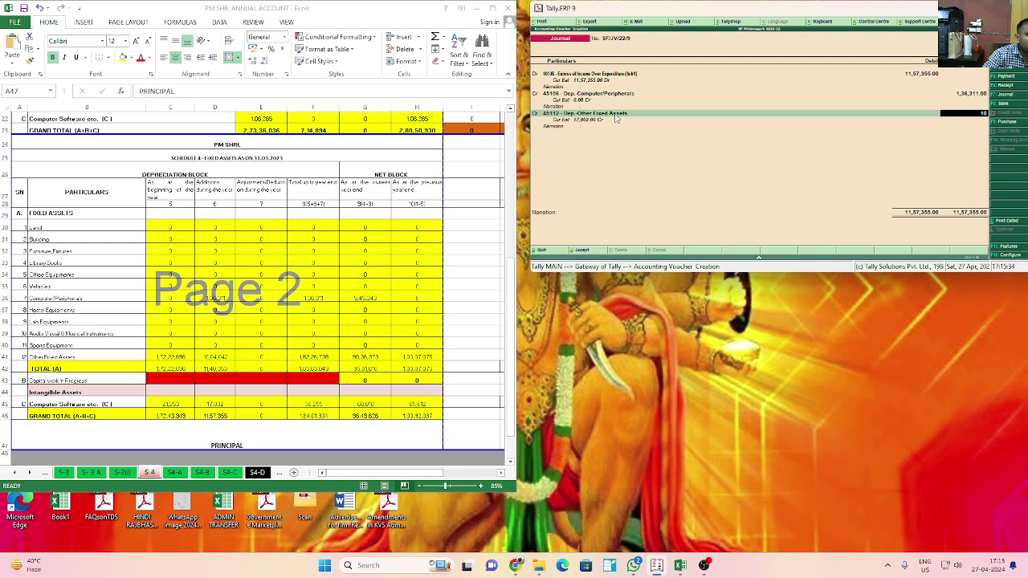
pyautogui.write('04042')
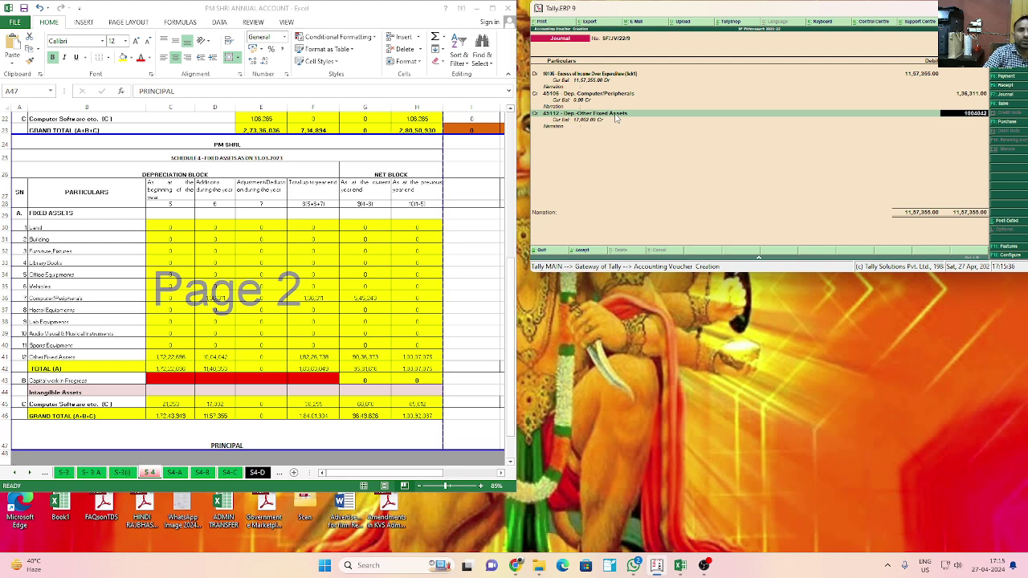
pyautogui.press('Return')
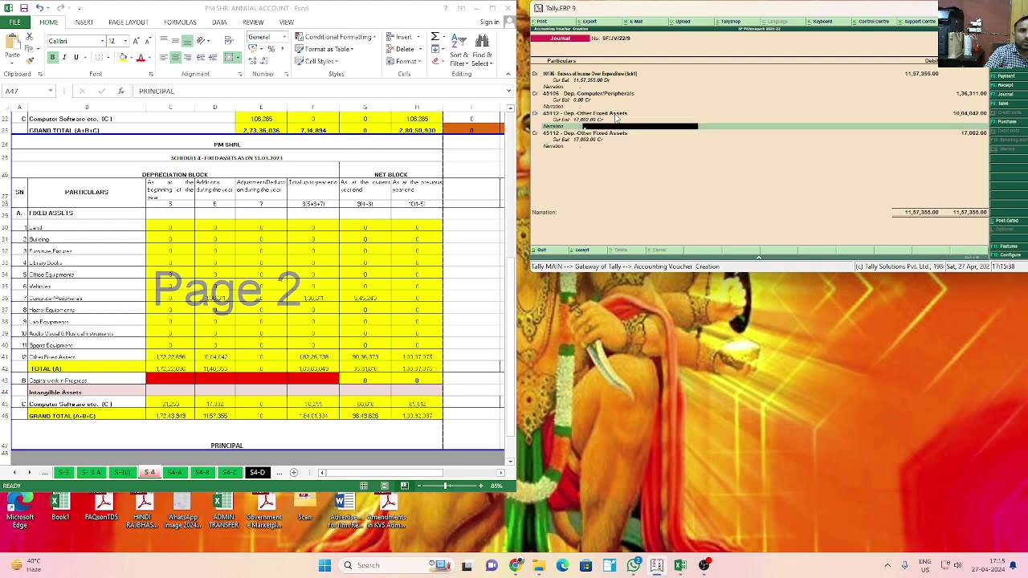
pyautogui.press('Up')
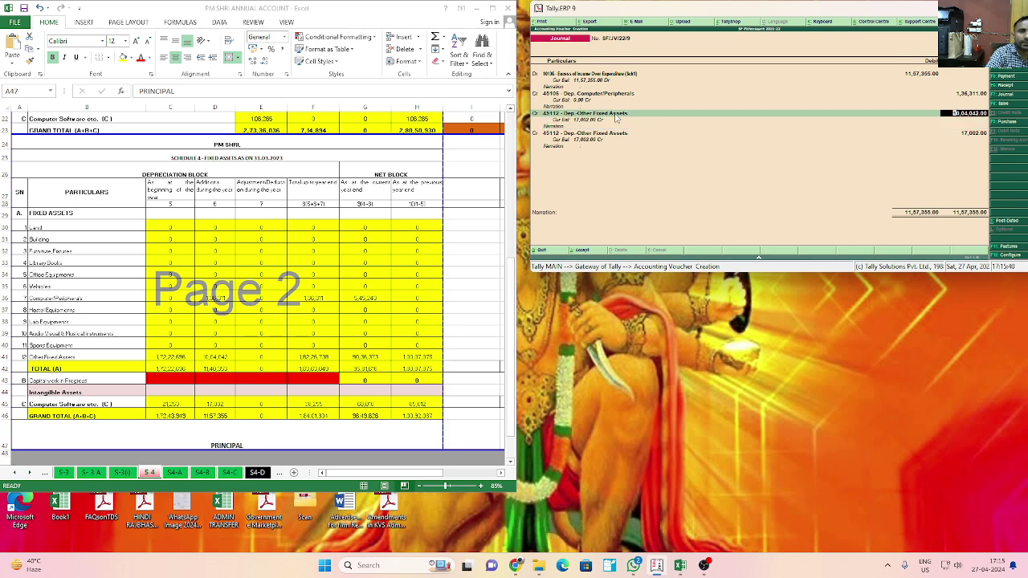
pyautogui.press('Return')
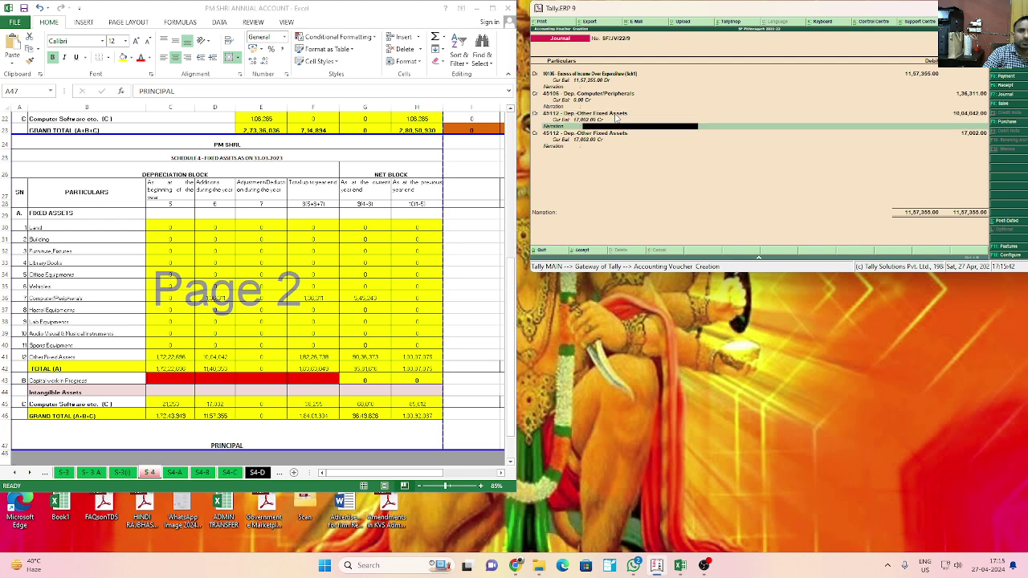
pyautogui.press('Return')
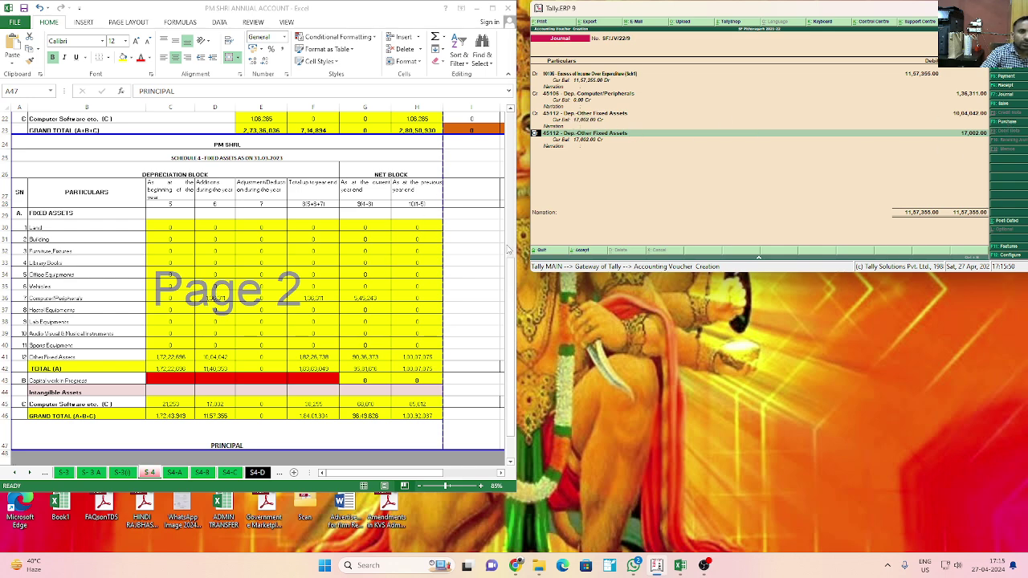
# Step: Credit 45107 - Dep.-Computer Software with the remaining 17,002 and save the journal voucher without a narration
pyautogui.press('Return')
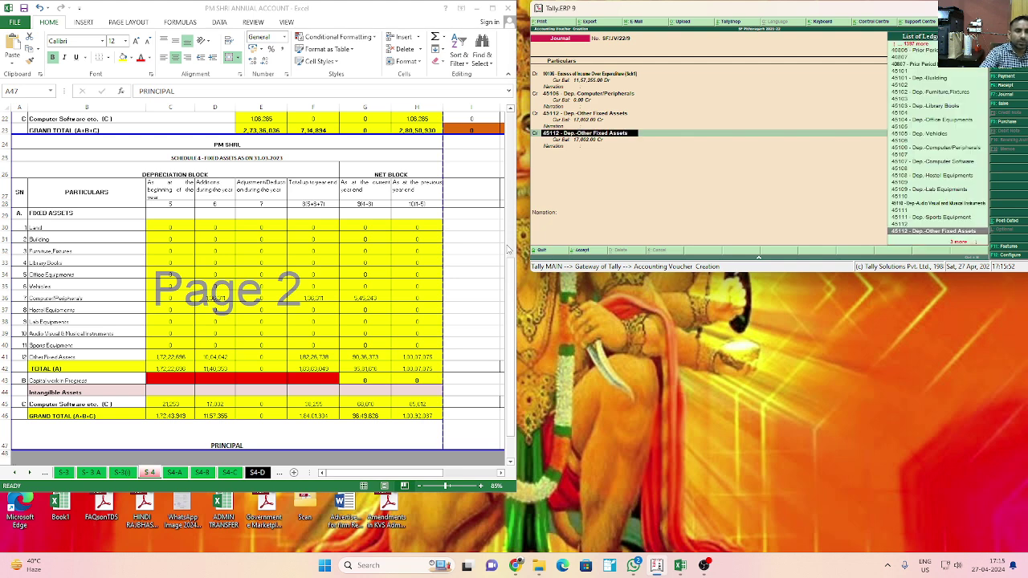
pyautogui.write('COMPUTER SOF')
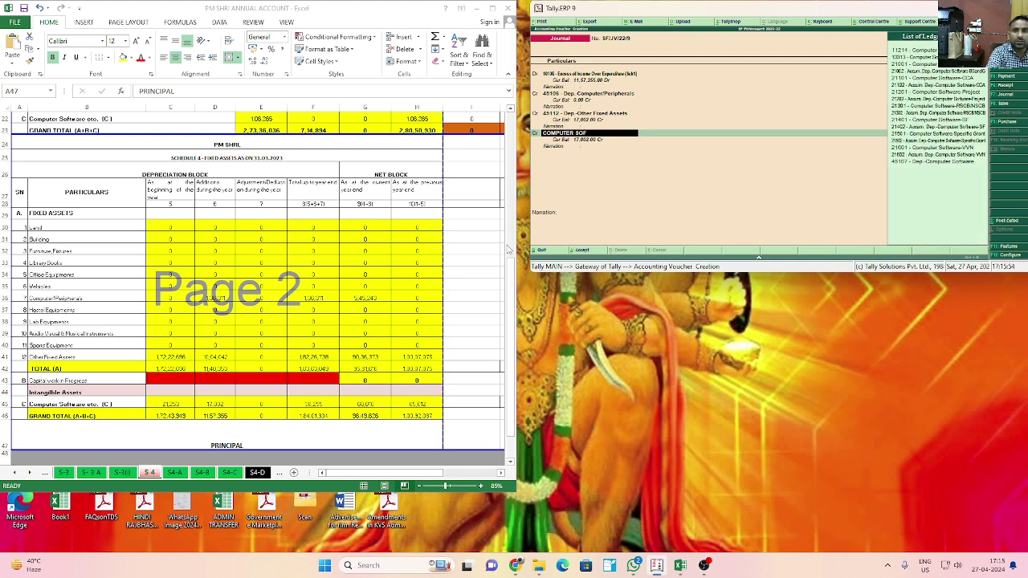
pyautogui.press('Down')
pyautogui.press('Down')
pyautogui.press('Down')
pyautogui.press('Down')
pyautogui.press('Down')
pyautogui.press('Down')
pyautogui.press('Down')
pyautogui.press('Down')
pyautogui.press('Down')
pyautogui.press('Down')
pyautogui.press('Down')
pyautogui.press('Down')
pyautogui.press('Down')
pyautogui.press('Down')
pyautogui.press('Down')
pyautogui.press('Down')
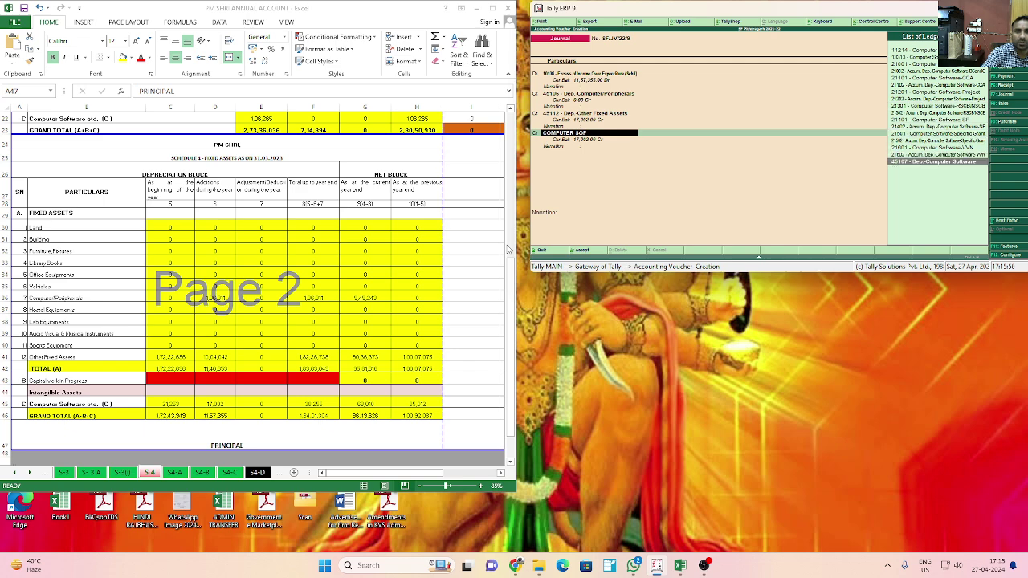
pyautogui.press('Return')
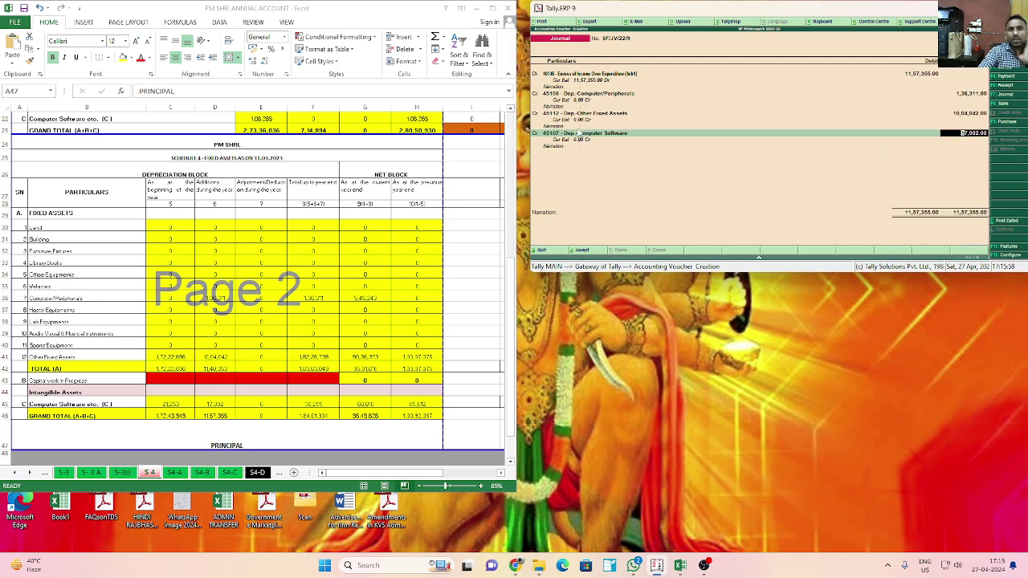
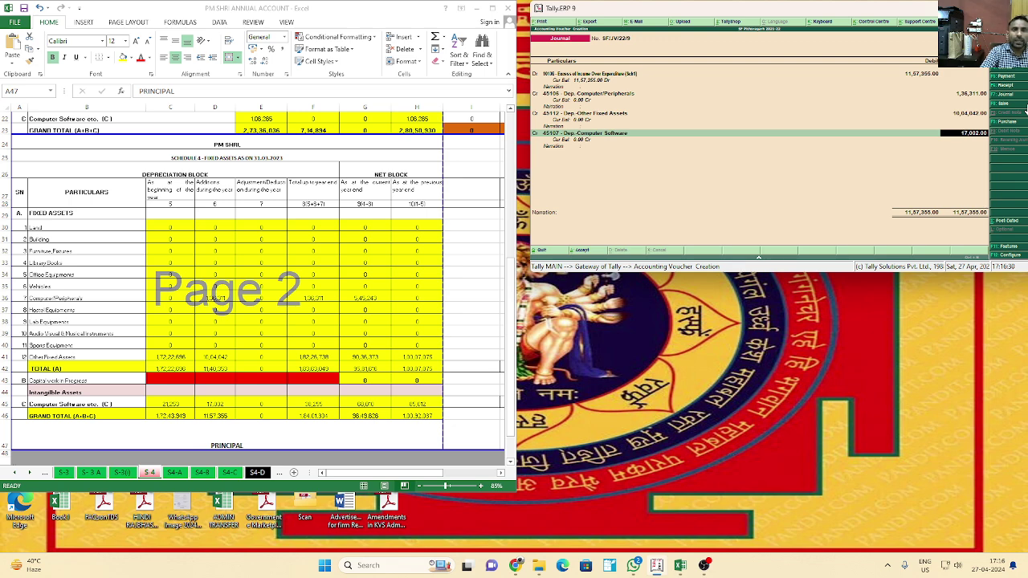
pyautogui.press('Return')
pyautogui.press('Return')
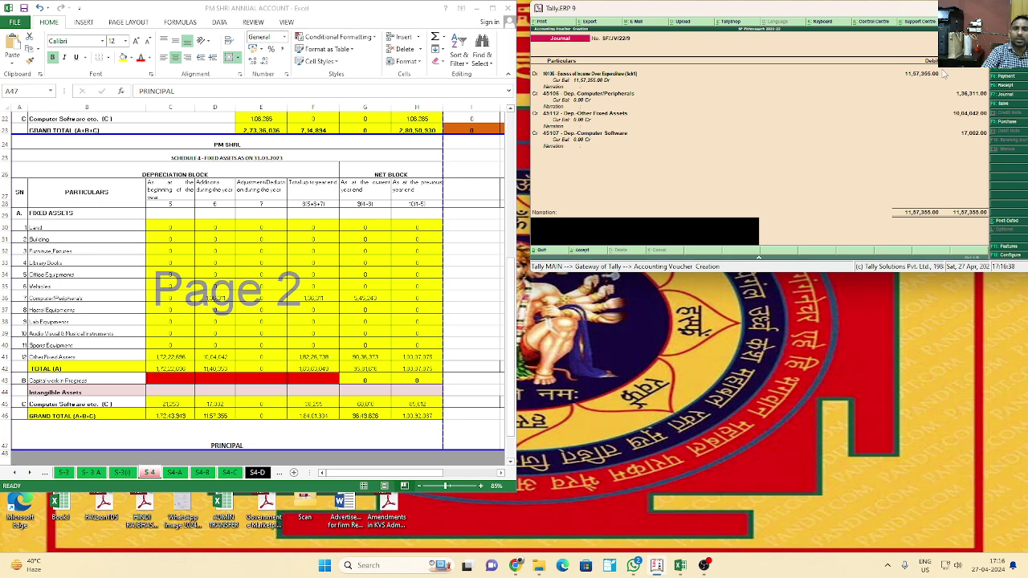
pyautogui.press('Return')
pyautogui.press('Return')
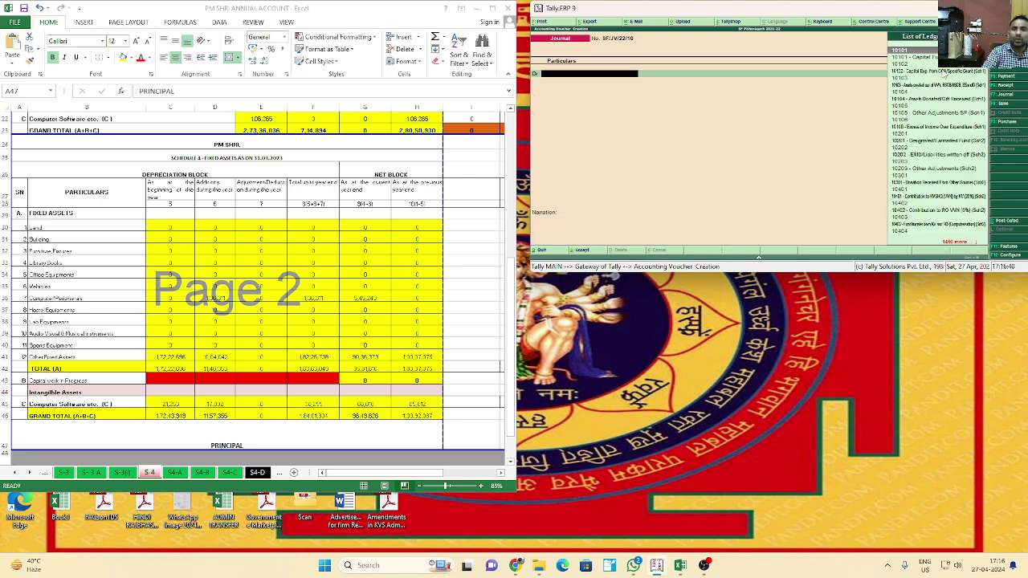
# Step: Open the Balance Sheet and examine the capital expenditure and excess of income ledgers under 10000 - Capital Account
pyautogui.press('Escape')
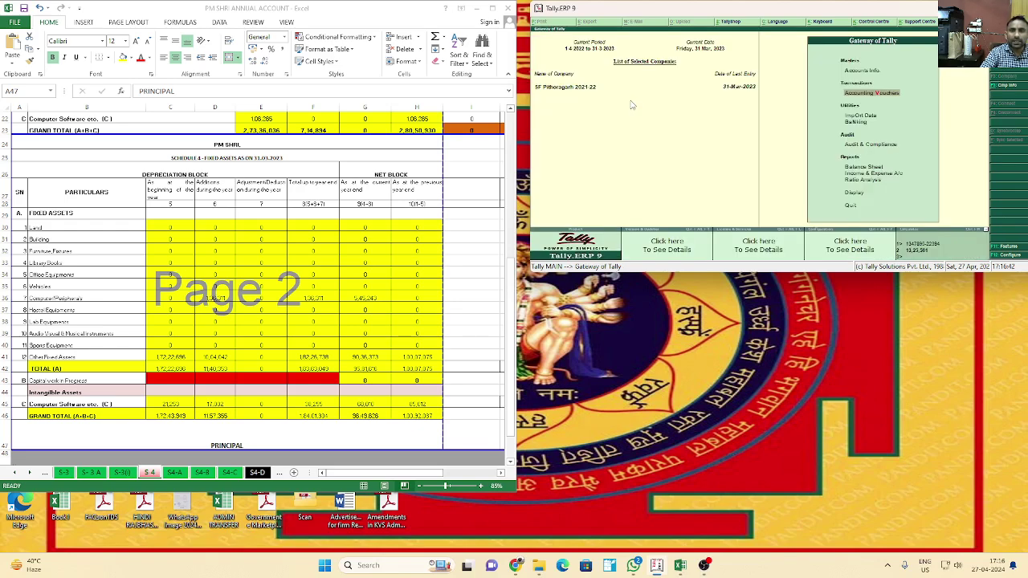
pyautogui.press('b')
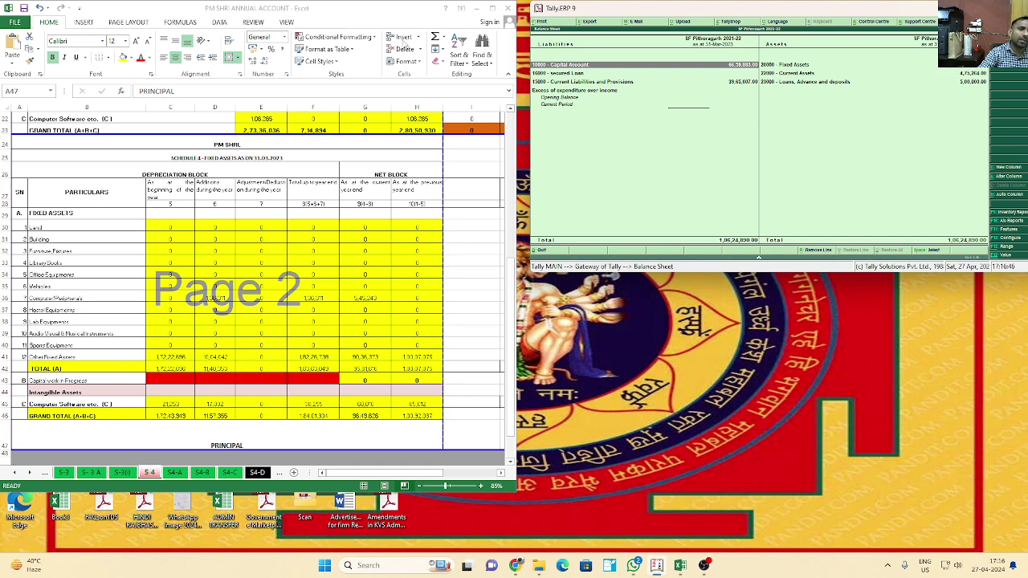
pyautogui.press('Return')
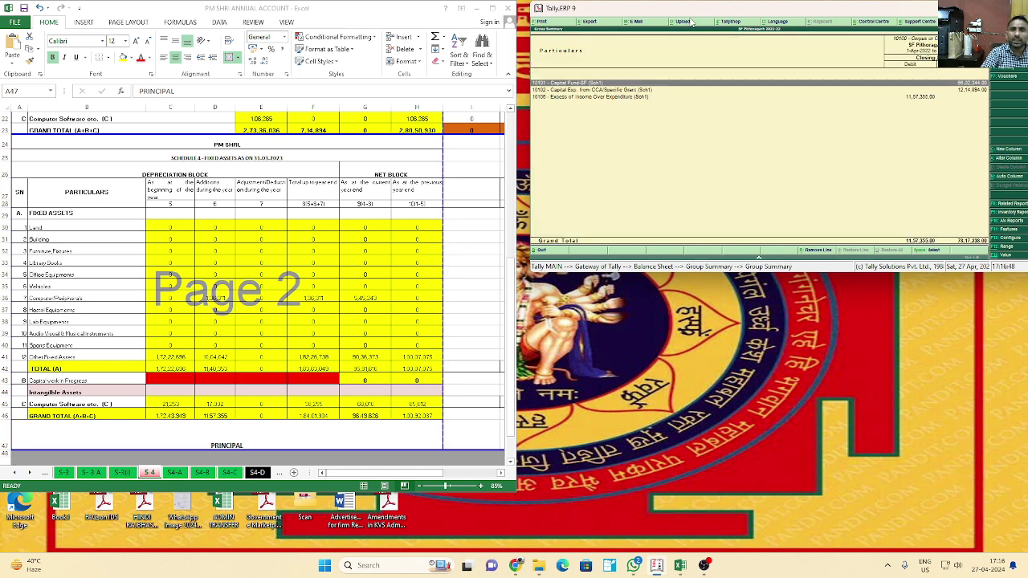
pyautogui.click(965, 92)
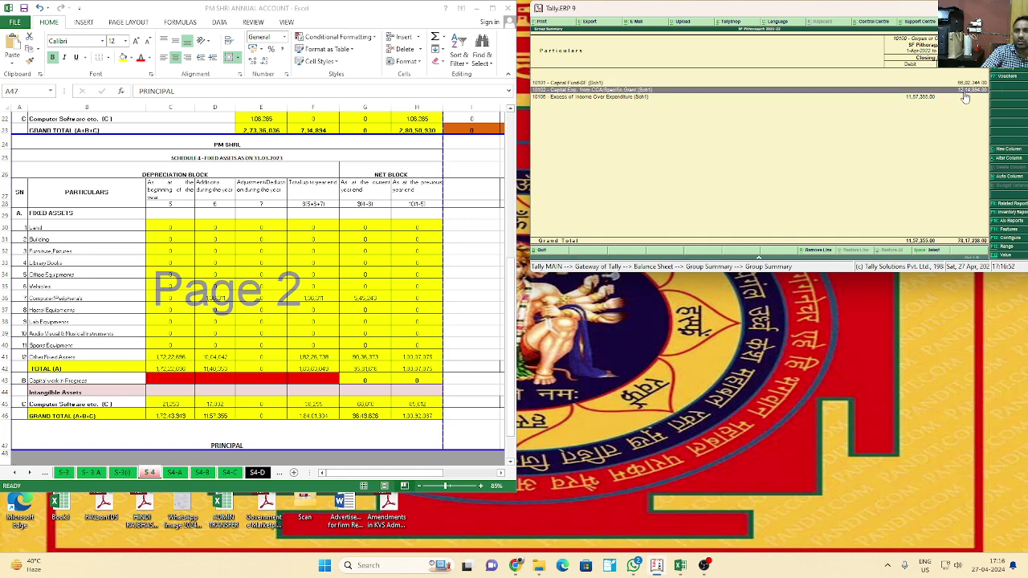
pyautogui.click(909, 98)
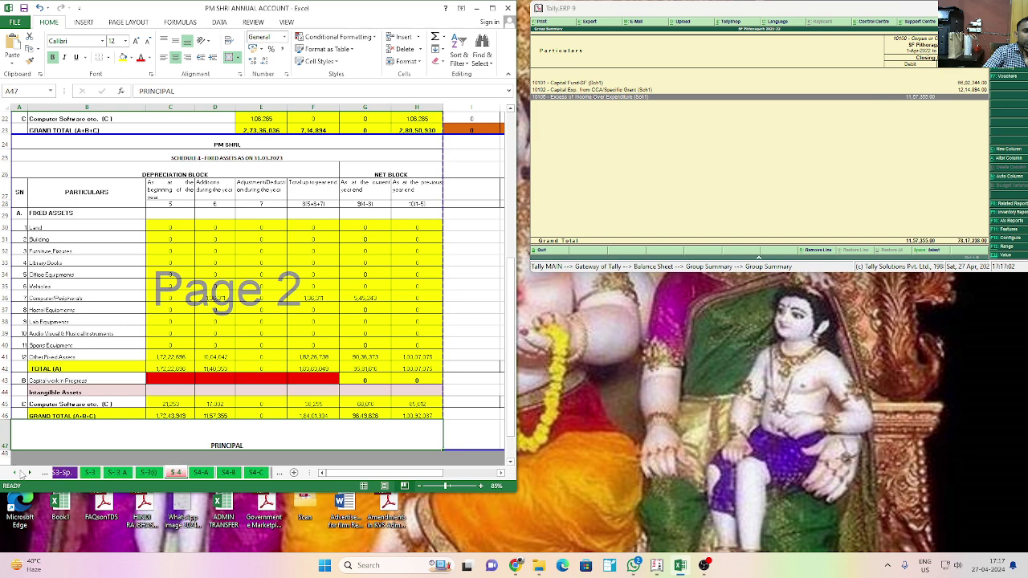
# Step: Examine the capital fund opening balance, grants utilised, excess of income and total on Excel sheet S-1, and return Tally to its main Balance Sheet
pyautogui.click(20, 474)
pyautogui.click(20, 474)
pyautogui.click(21, 473)
pyautogui.click(20, 474)
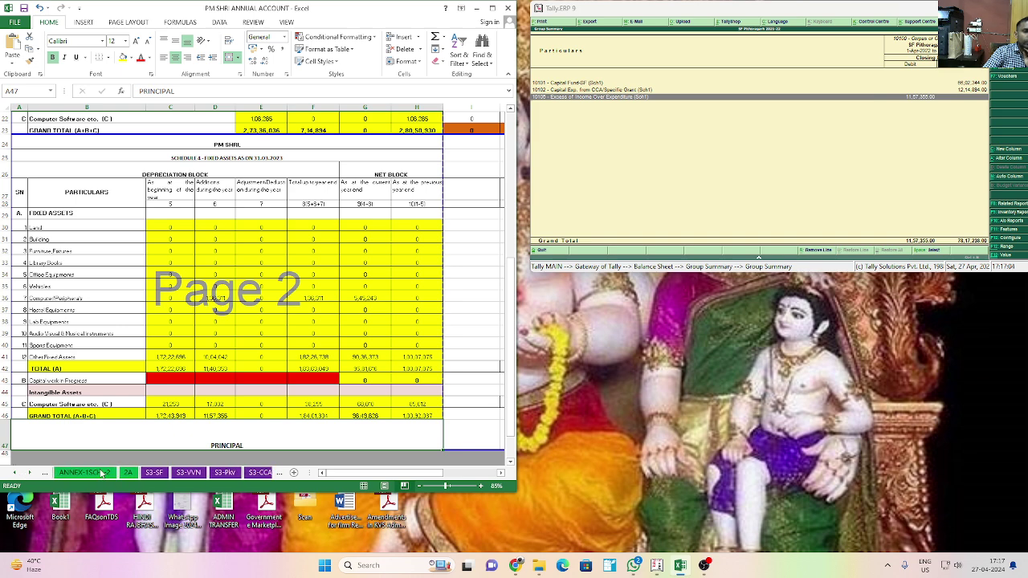
pyautogui.click(14, 474)
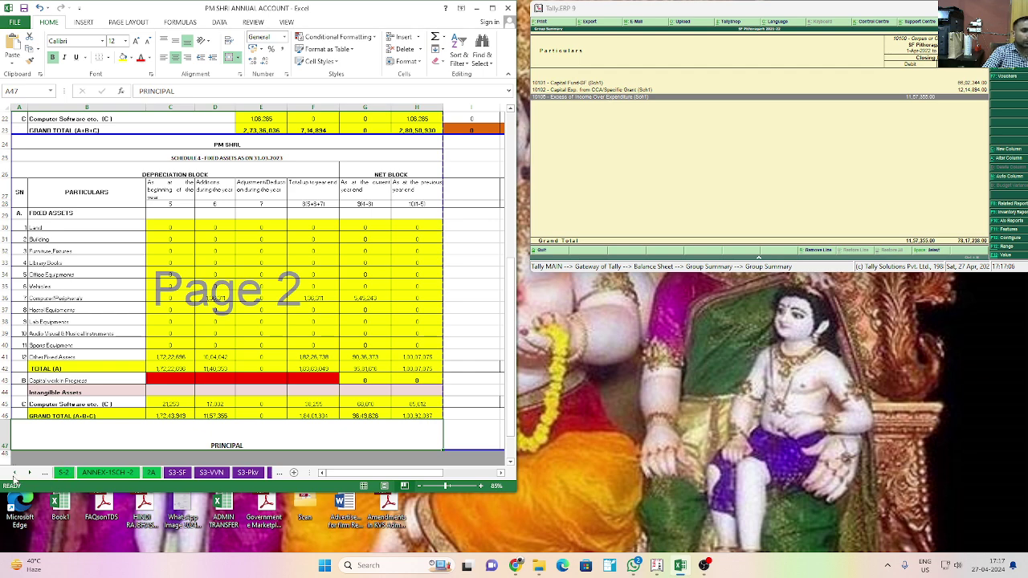
pyautogui.click(14, 474)
pyautogui.click(63, 473)
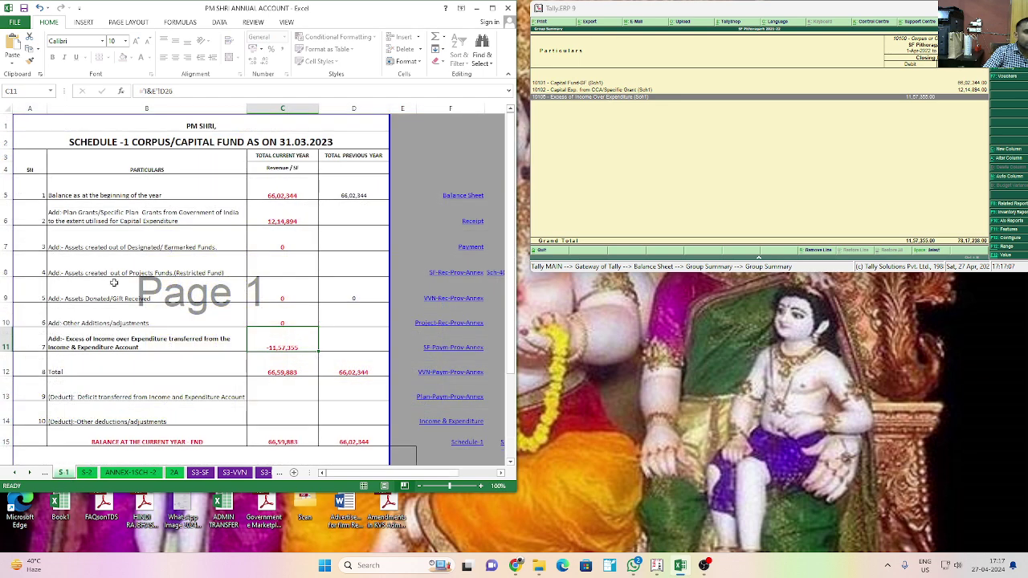
pyautogui.click(288, 201)
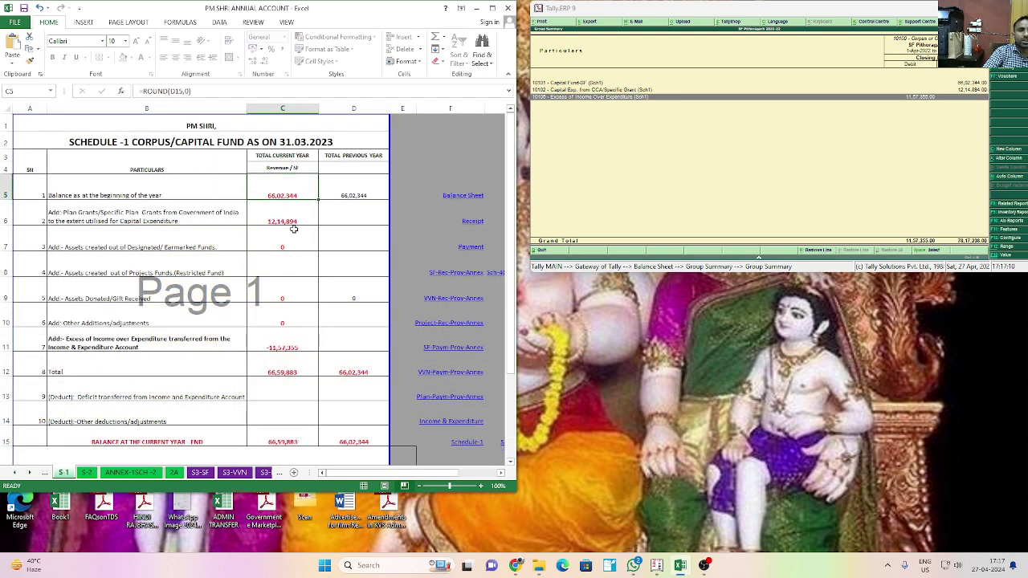
pyautogui.click(273, 224)
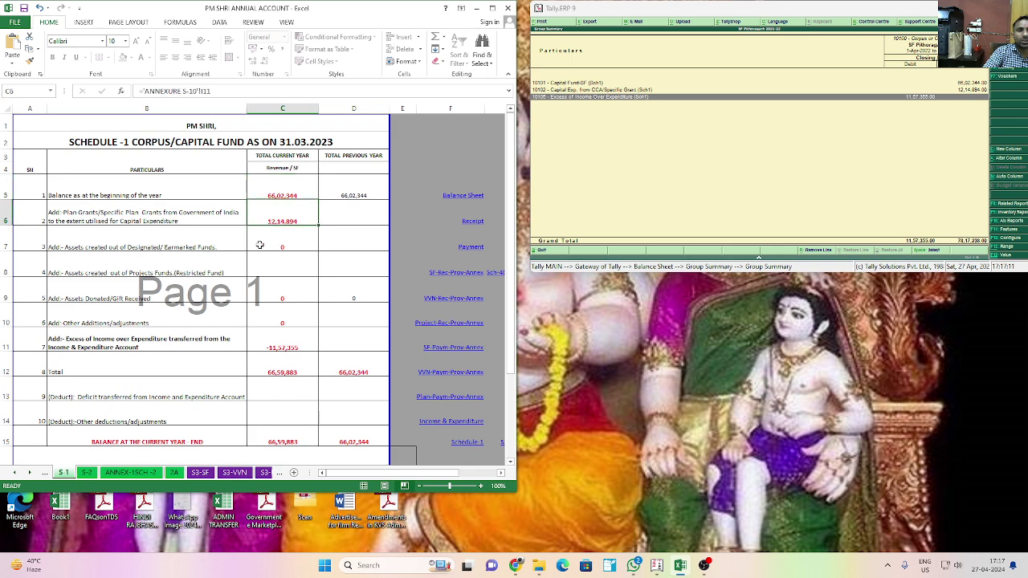
pyautogui.click(281, 345)
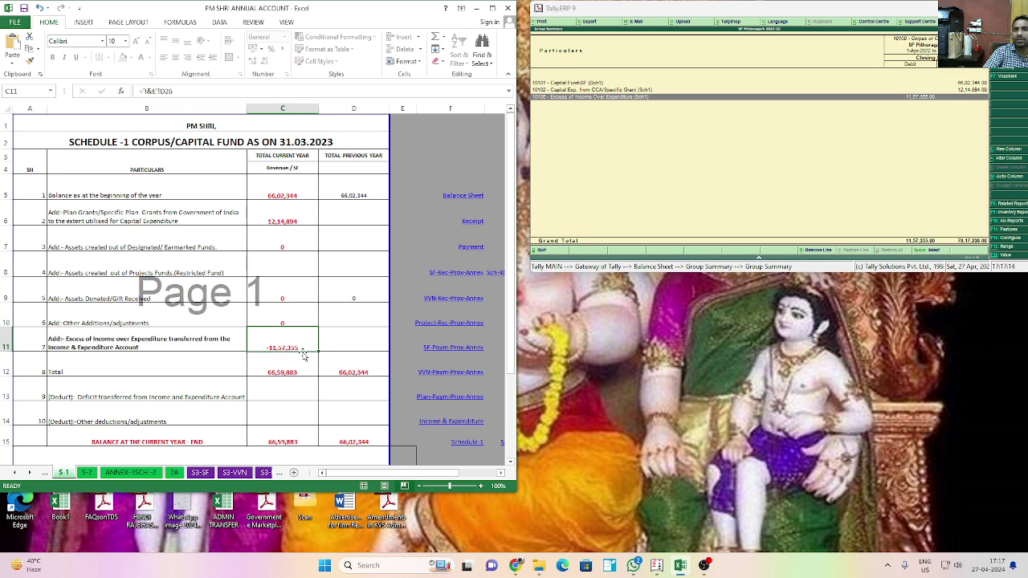
pyautogui.click(286, 376)
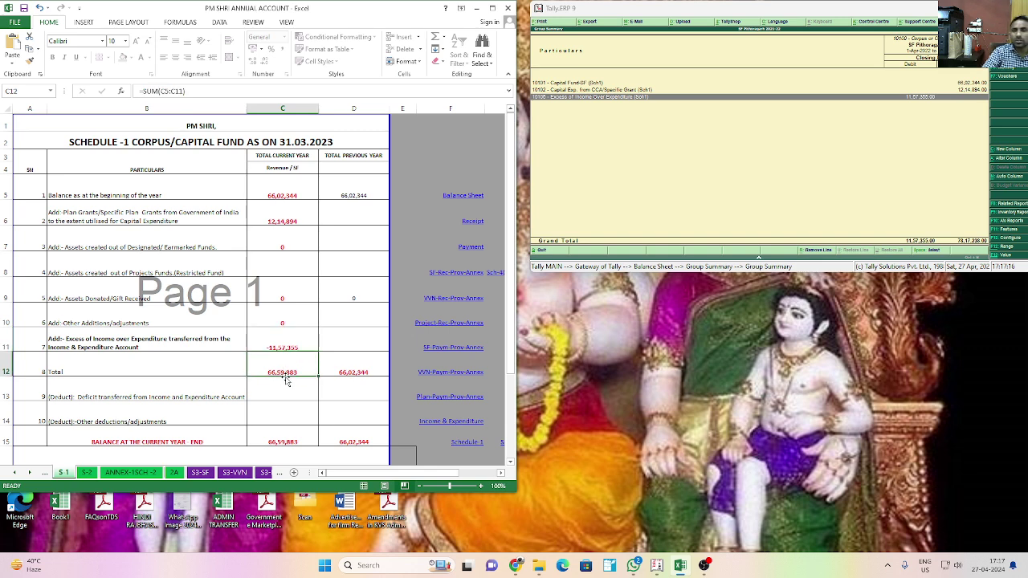
pyautogui.click(801, 178)
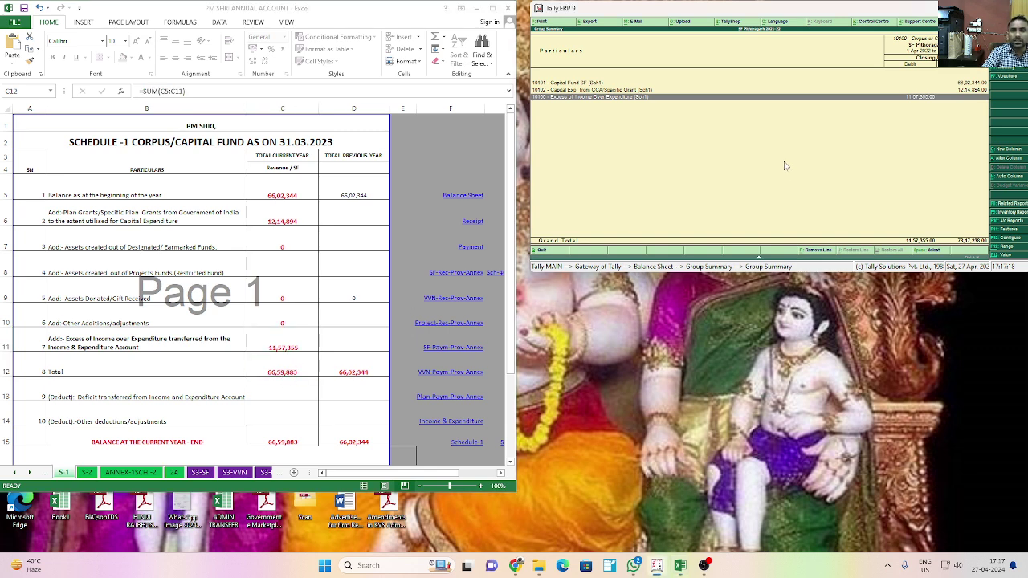
pyautogui.press('Escape')
pyautogui.press('Escape')
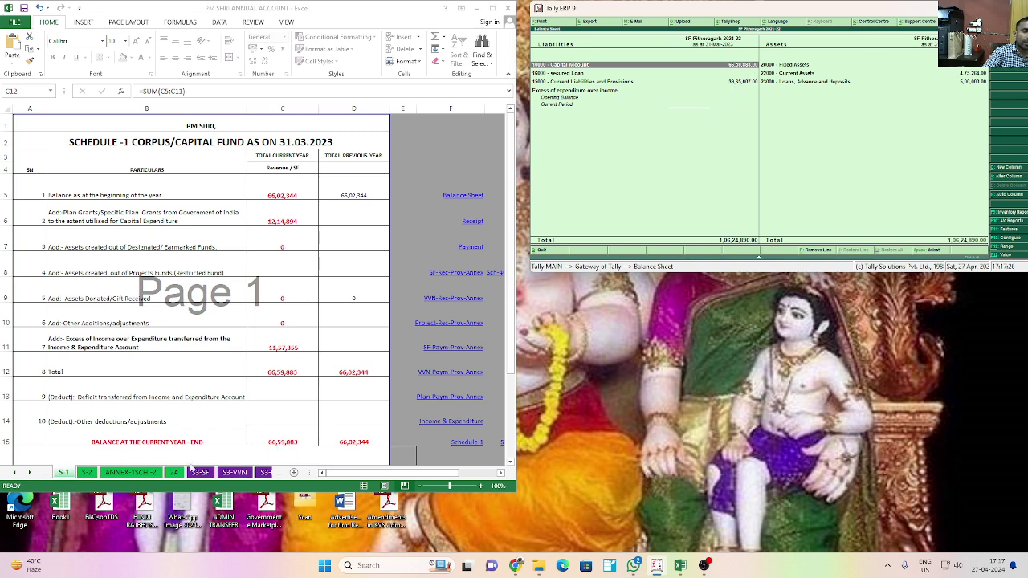
# Step: Compare the fixed assets, current assets and loans on Excel sheet BS with the asset groups in Tally's Balance Sheet
pyautogui.click(16, 472)
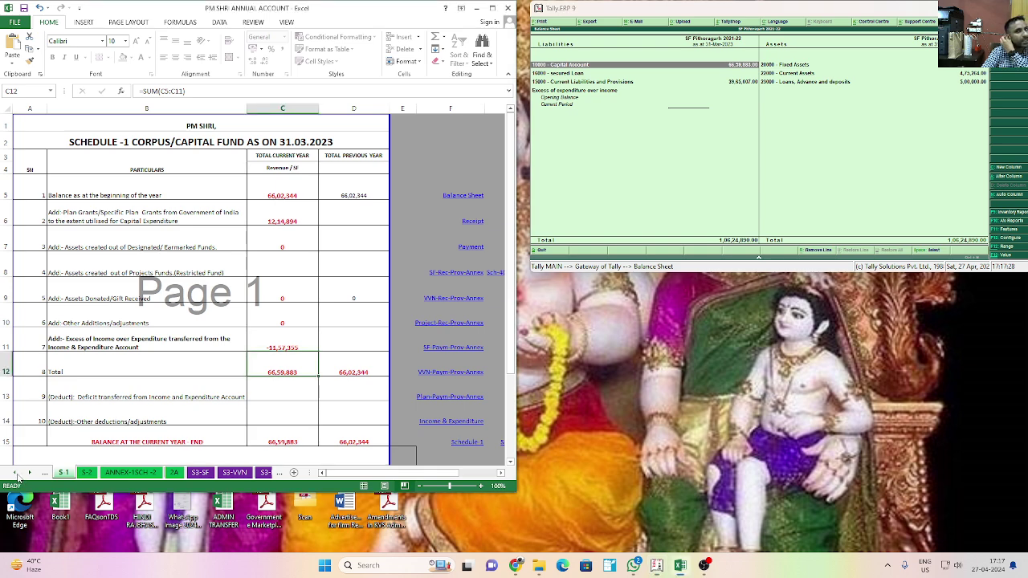
pyautogui.click(16, 473)
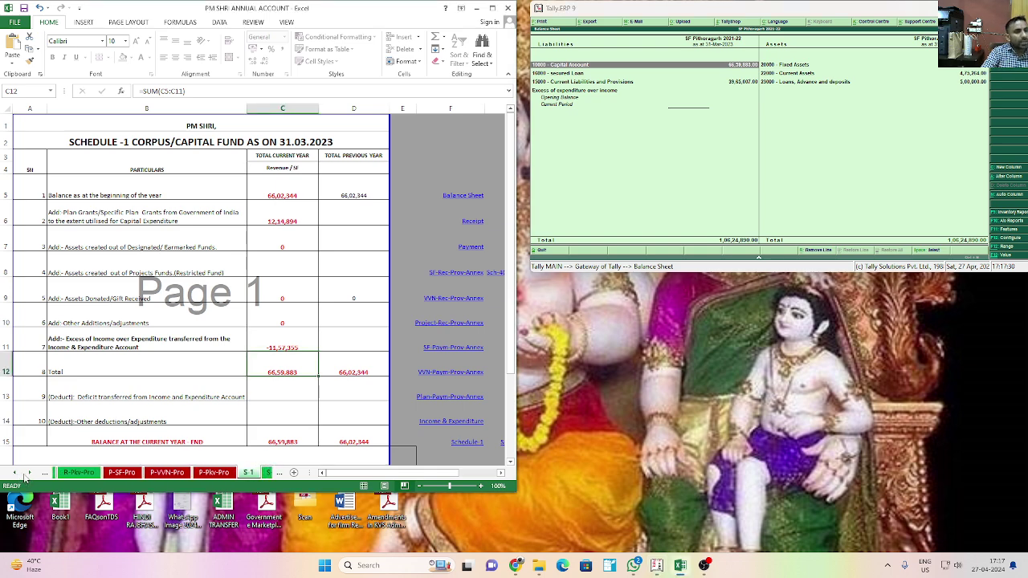
pyautogui.click(16, 473)
pyautogui.click(16, 473)
pyautogui.click(16, 473)
pyautogui.click(16, 473)
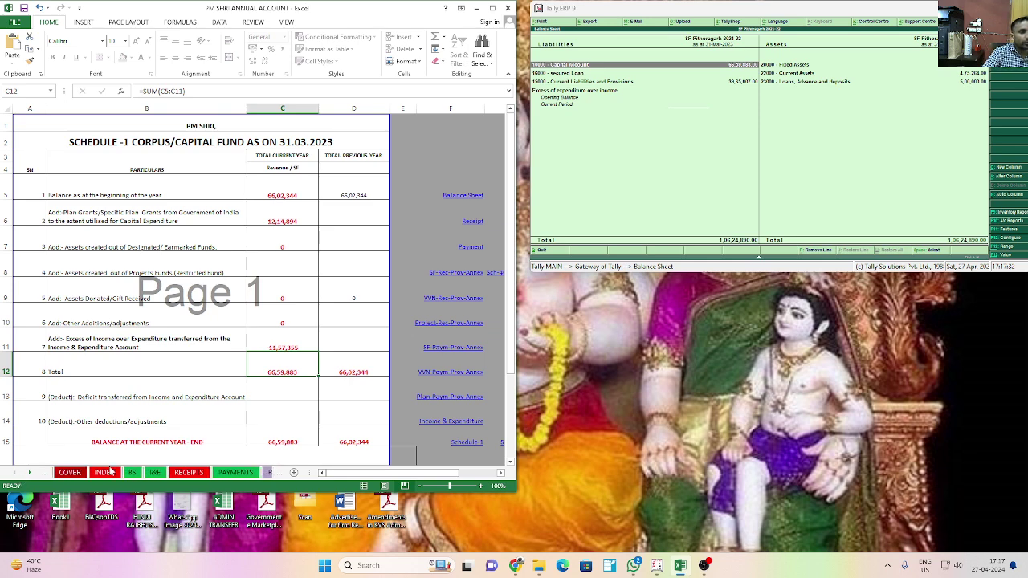
pyautogui.click(133, 472)
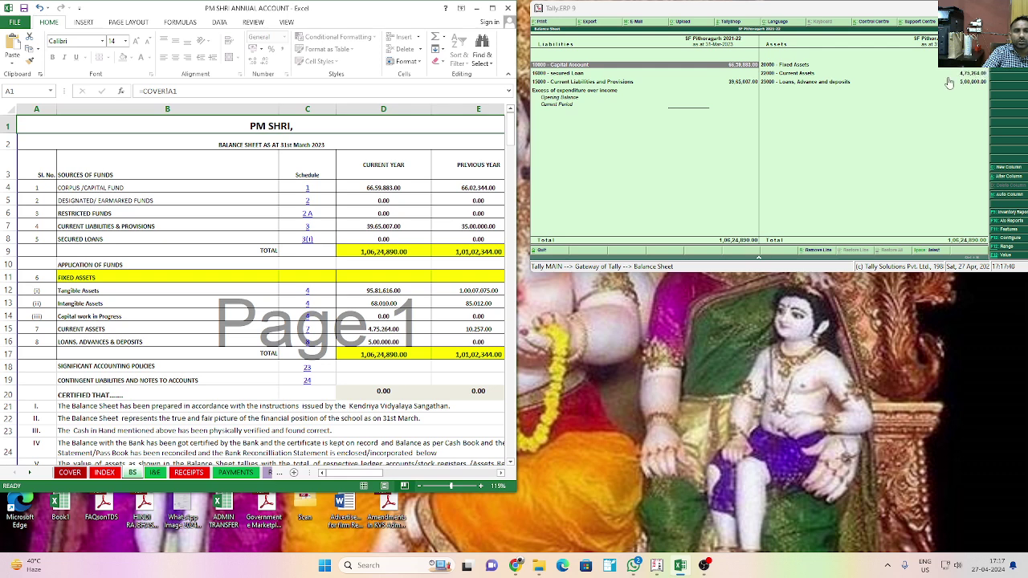
pyautogui.moveTo(384, 291); pyautogui.dragTo(384, 302)
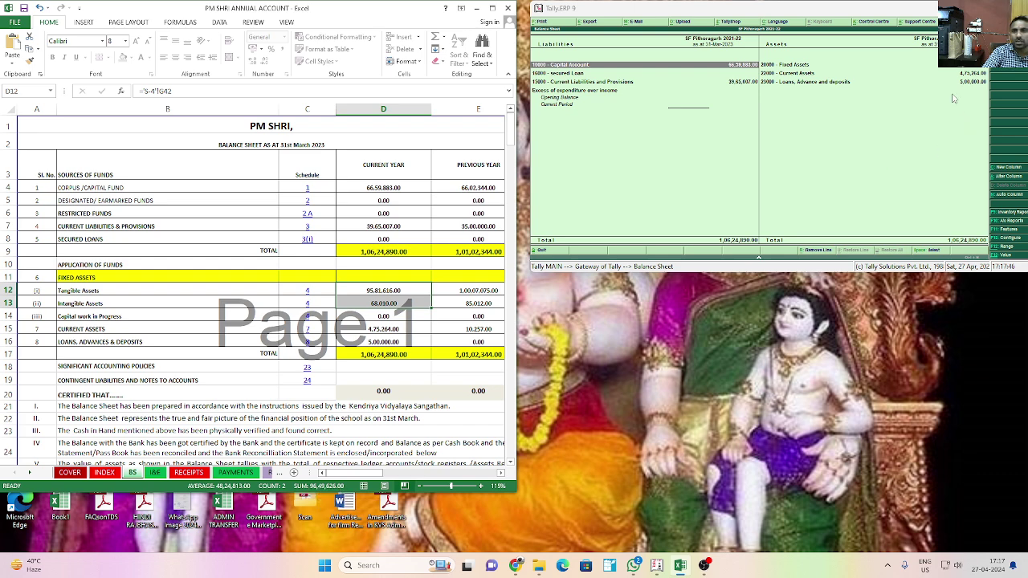
pyautogui.click(807, 74)
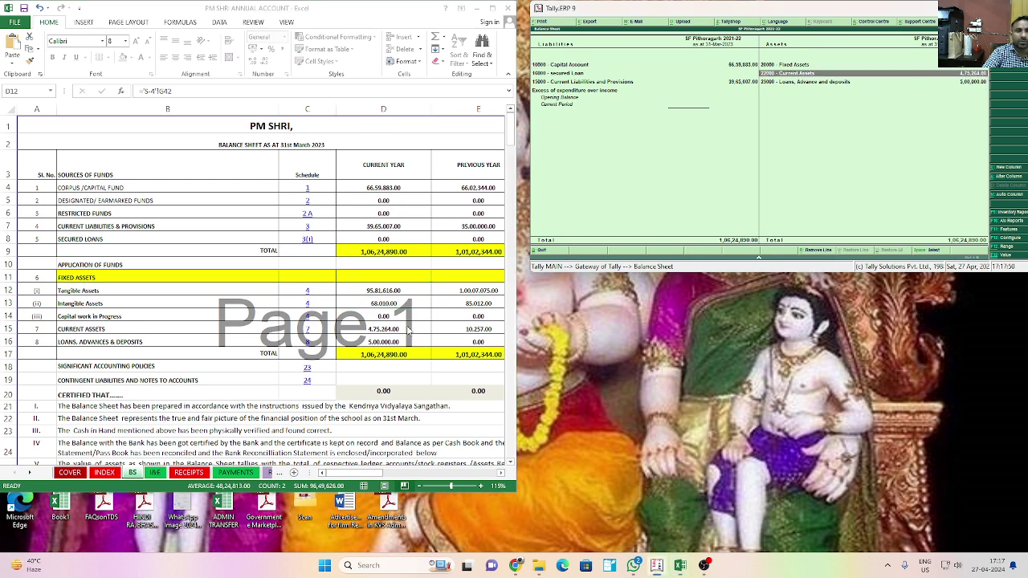
pyautogui.click(971, 84)
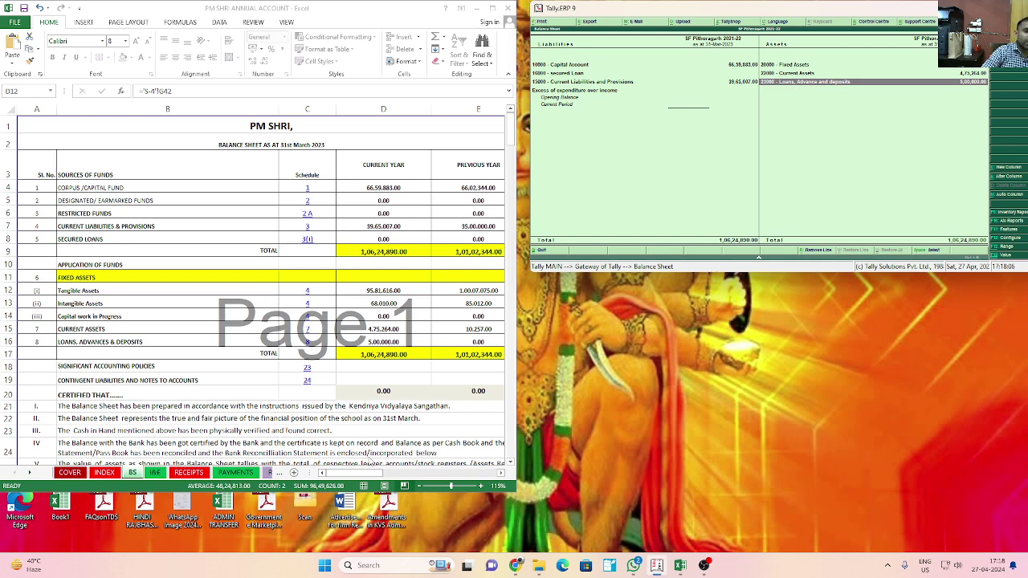
# Step: Examine the specific grant receipts, utilisation and unutilised balance on Excel sheet S-3 A
pyautogui.click(283, 477)
pyautogui.click(282, 475)
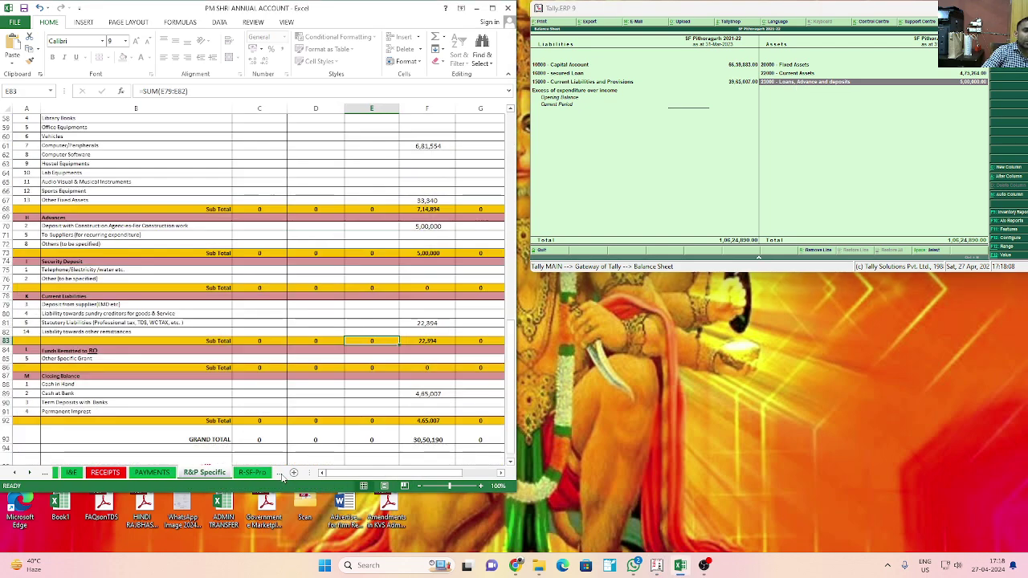
pyautogui.click(282, 475)
pyautogui.click(283, 476)
pyautogui.click(282, 477)
pyautogui.click(282, 477)
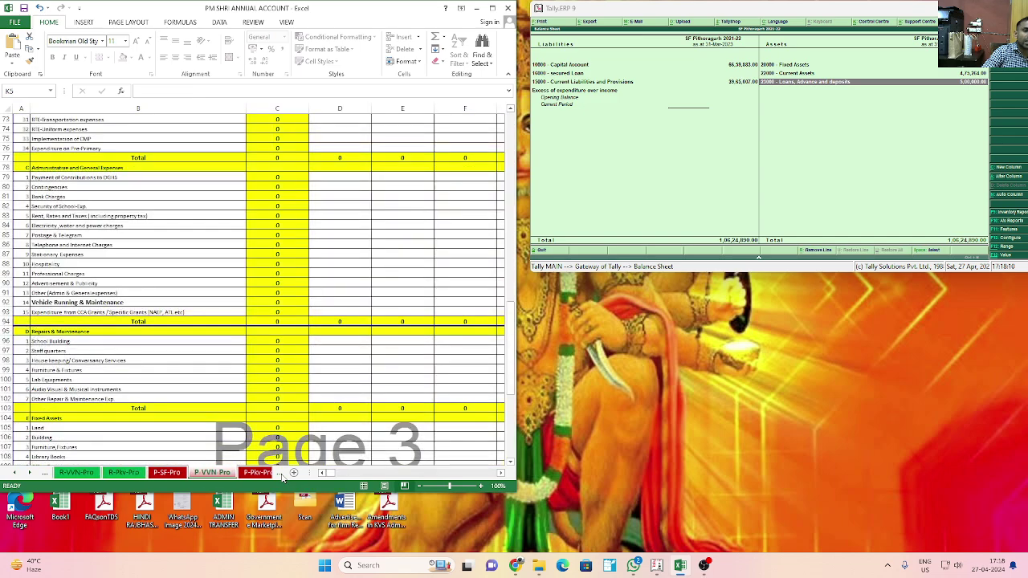
pyautogui.click(283, 476)
pyautogui.click(282, 477)
pyautogui.click(282, 477)
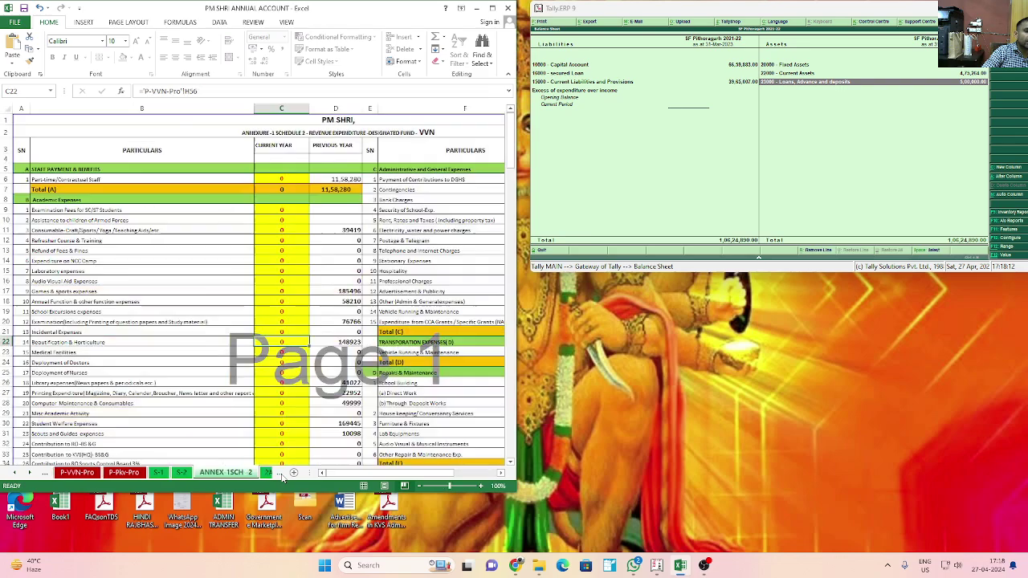
pyautogui.click(282, 477)
pyautogui.click(281, 477)
pyautogui.click(281, 477)
pyautogui.click(282, 477)
pyautogui.click(282, 477)
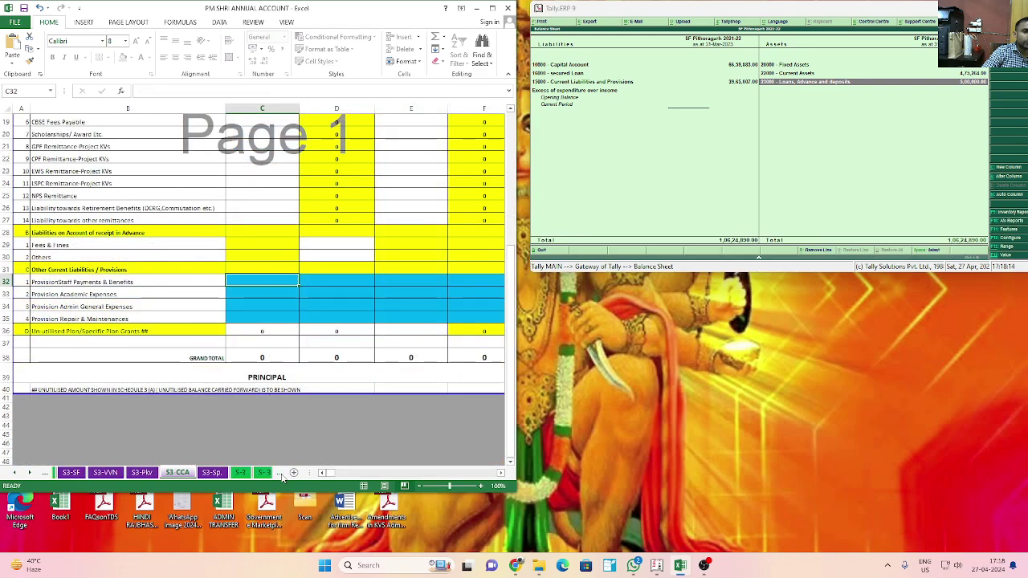
pyautogui.click(282, 477)
pyautogui.click(282, 477)
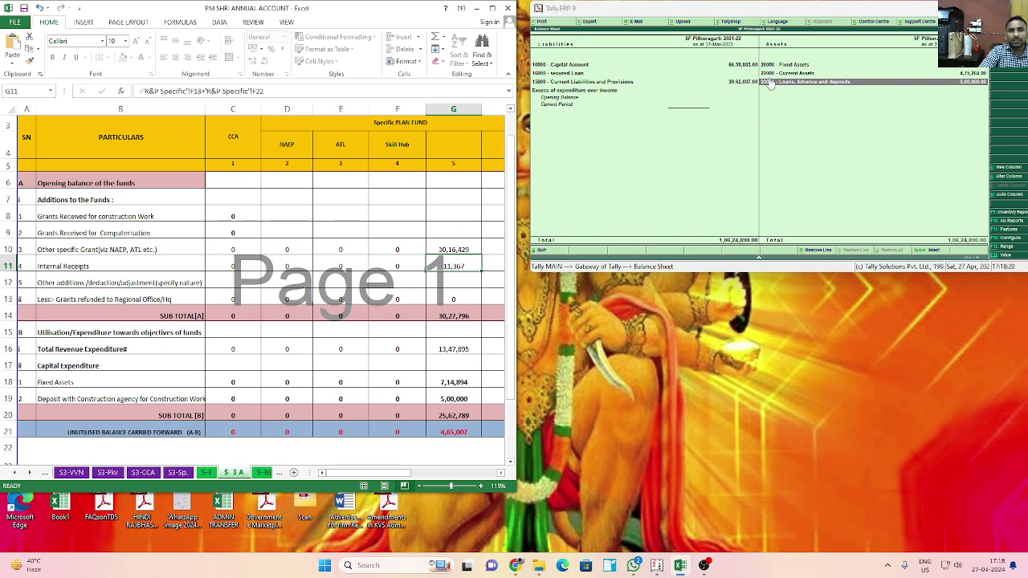
pyautogui.press('Left')
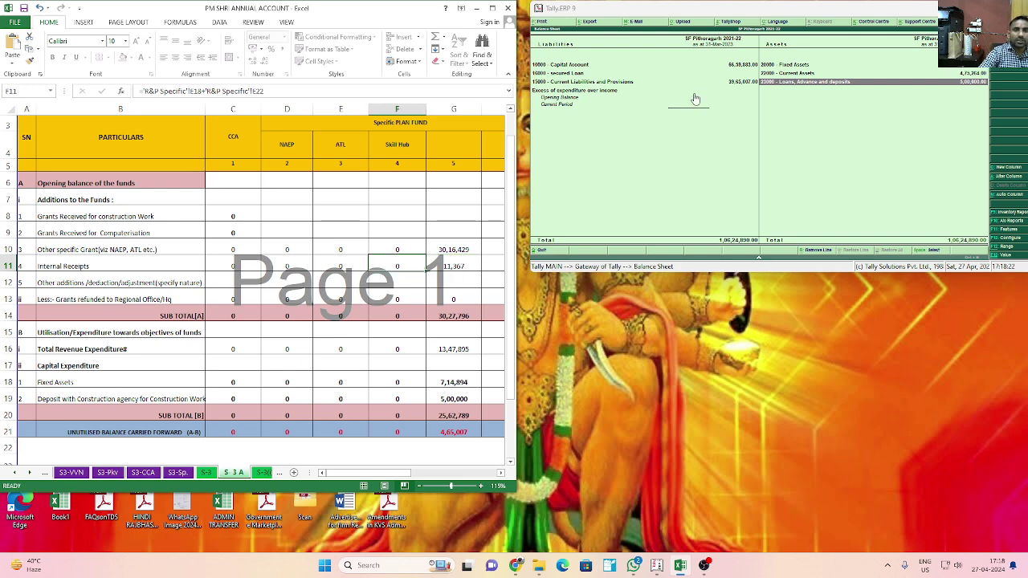
# Step: In Tally's Balance Sheet, examine Other Current Liabilities under 15000 - Current Liabilities and Provisions, down to 15400 - Unutilised CCA or Specific Grants
pyautogui.click(742, 84)
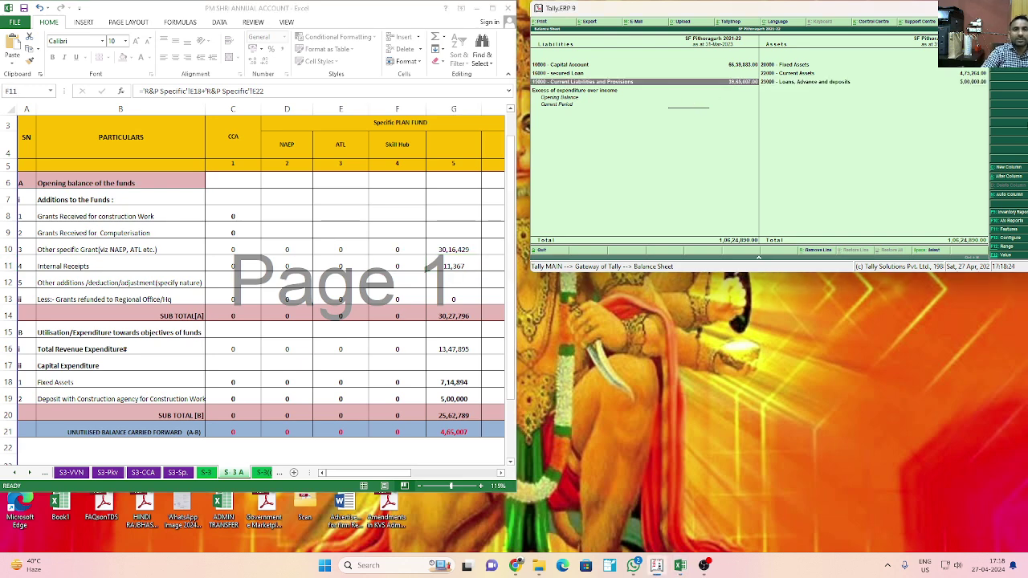
pyautogui.press('Return')
pyautogui.press('Down')
pyautogui.press('Down')
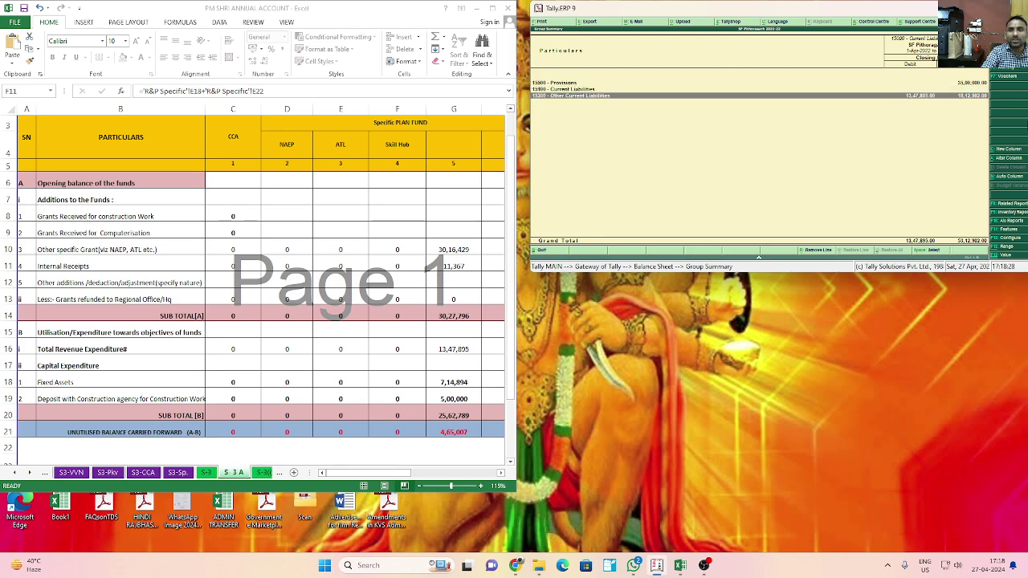
pyautogui.press('Return')
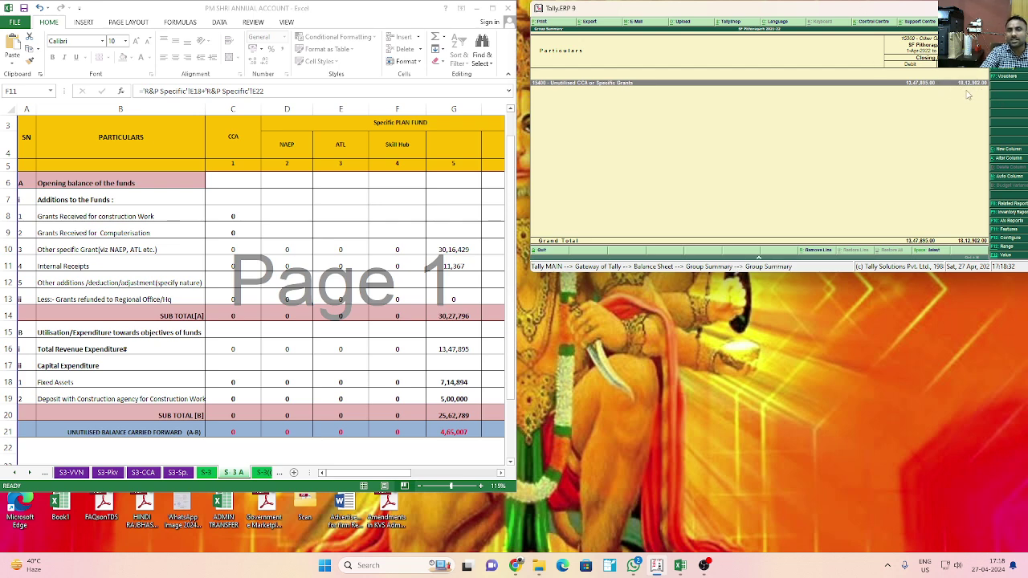
pyautogui.press('Escape')
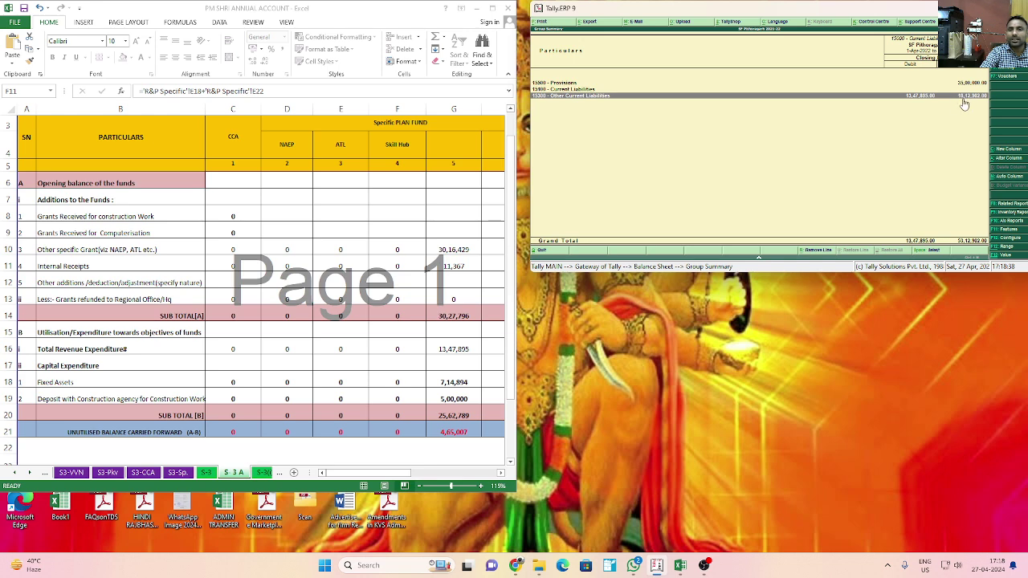
# Step: Exit the Balance Sheet to the Gateway of Tally and change the period to 1-4-2024 through 31-3-2025
pyautogui.press('Escape')
pyautogui.press('Escape')
pyautogui.press('Escape')
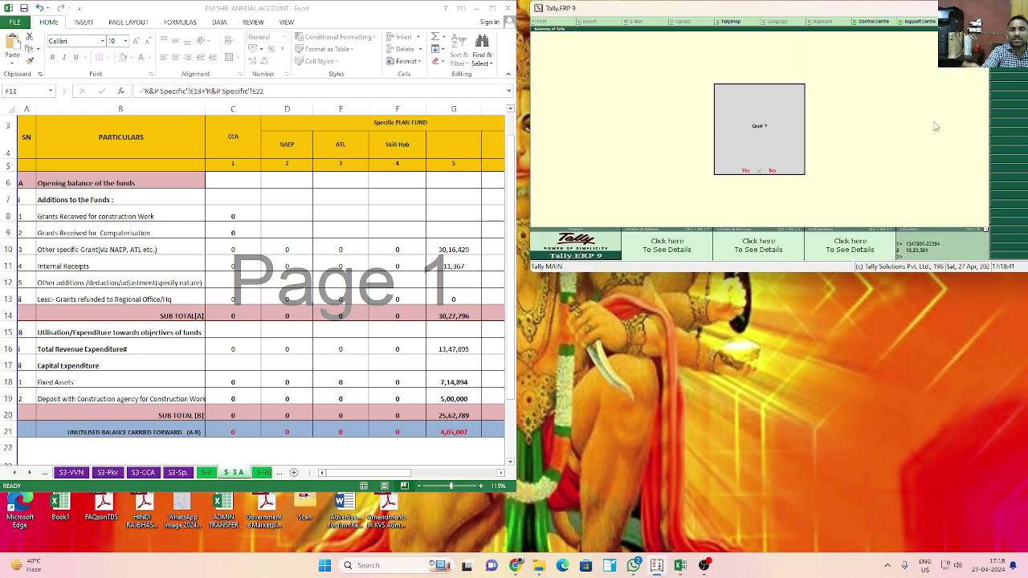
pyautogui.press('n')
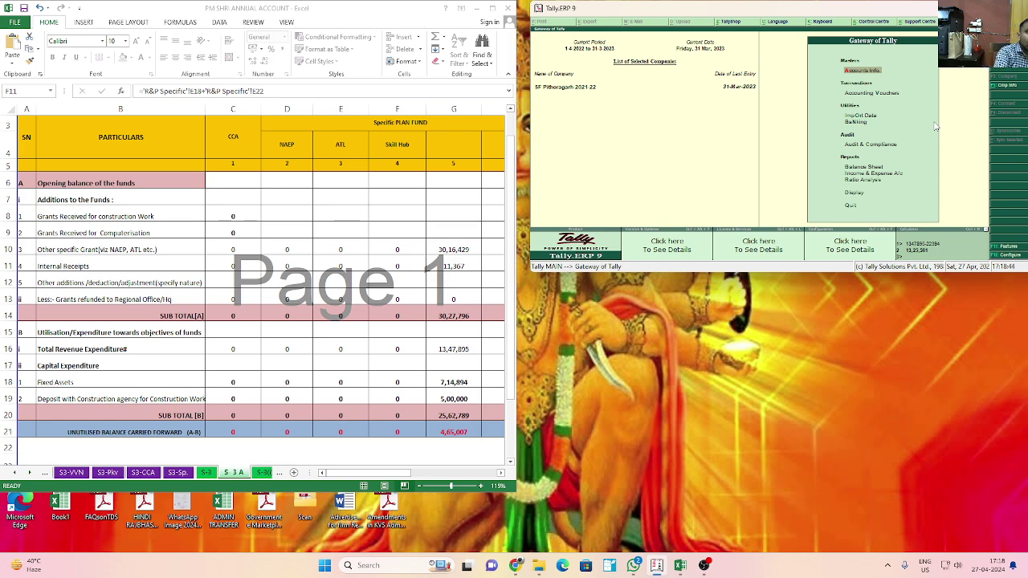
pyautogui.hotkey('alt', 'F2')
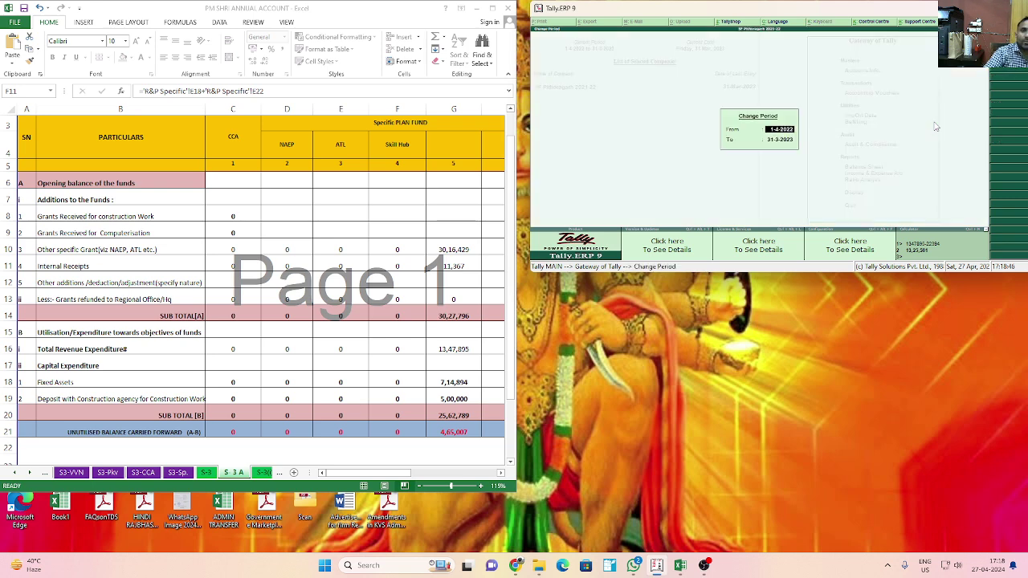
pyautogui.write('1')
pyautogui.press('Return')
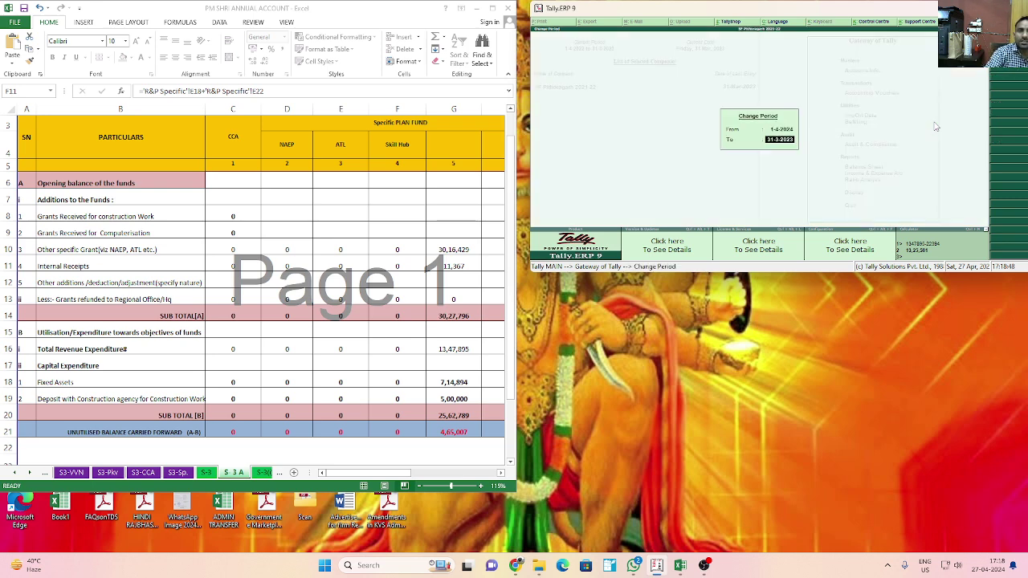
pyautogui.write('31.03.2025')
pyautogui.press('Return')
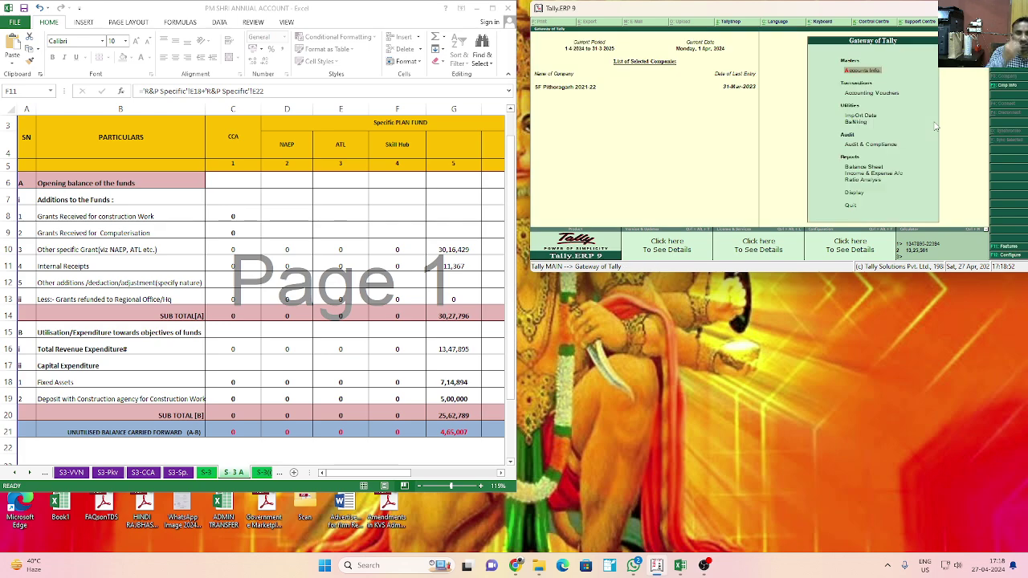
# Step: Open the Balance Sheet for the new period and examine the 15400 - Unutilised CCA or Specific Grants ledgers under Other Current Liabilities
pyautogui.press('b')
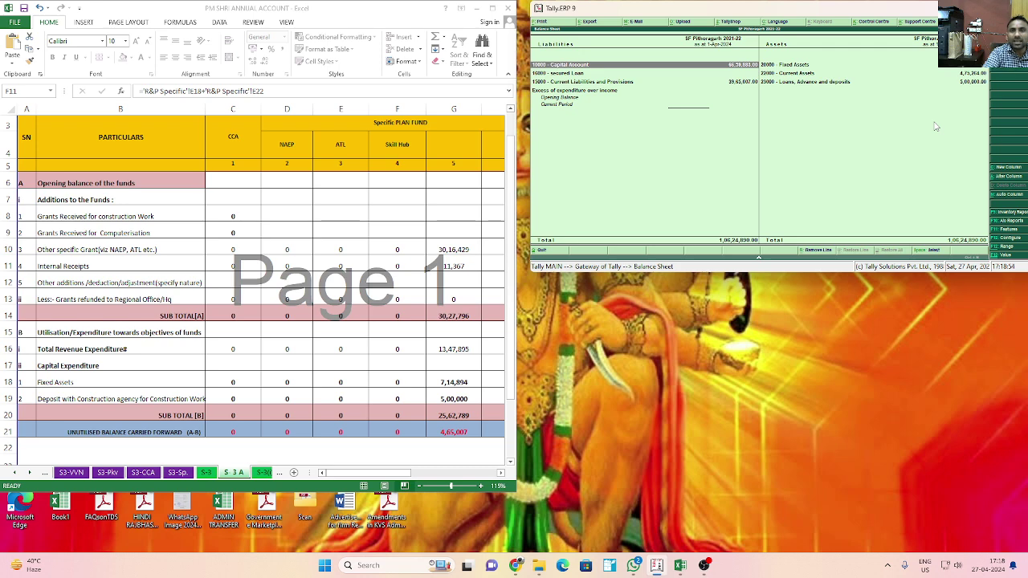
pyautogui.press('Down')
pyautogui.press('Down')
pyautogui.press('Return')
pyautogui.press('Down')
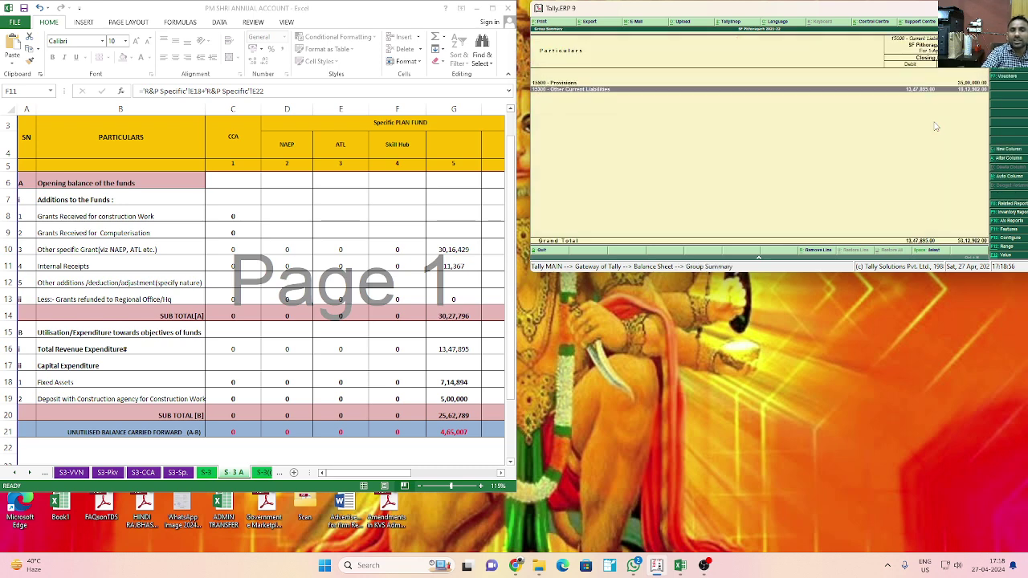
pyautogui.press('Return')
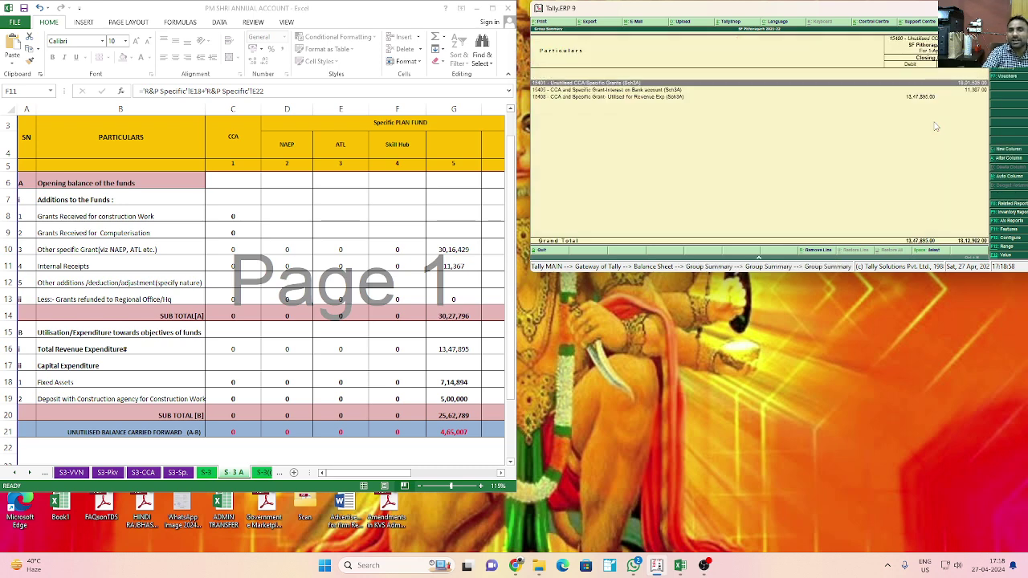
pyautogui.press('Return')
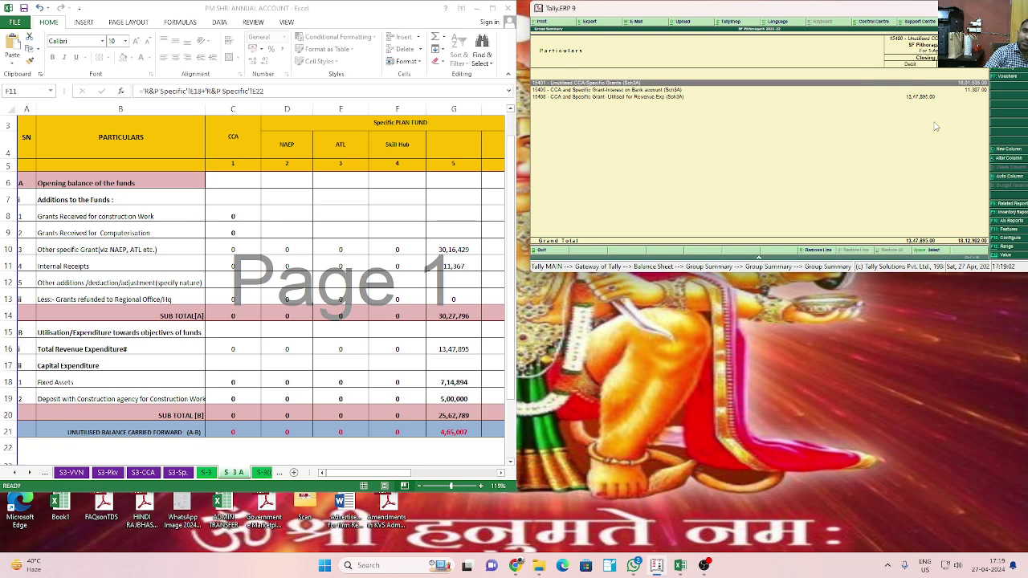
# Step: View the monthly summary of the 15401 - Unutilised CCA/Specific Grants ledger and return to the Gateway of Tally
pyautogui.press('Return')
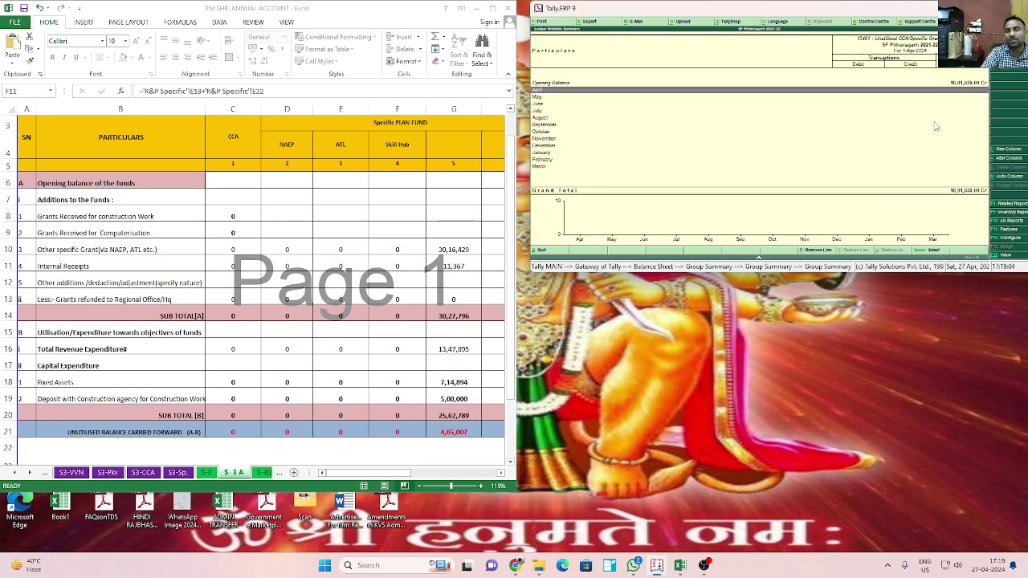
pyautogui.press('Escape')
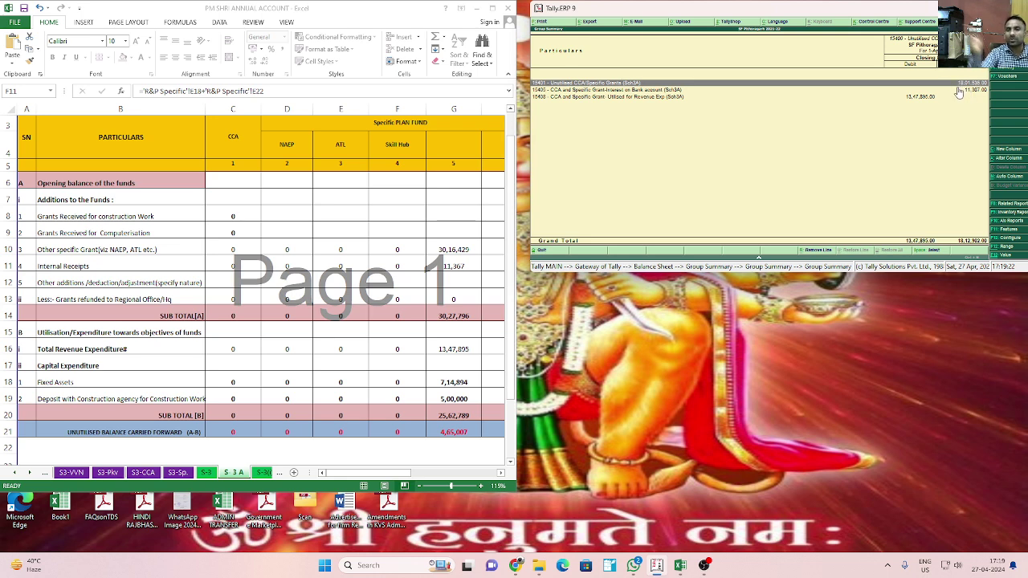
pyautogui.press('Escape')
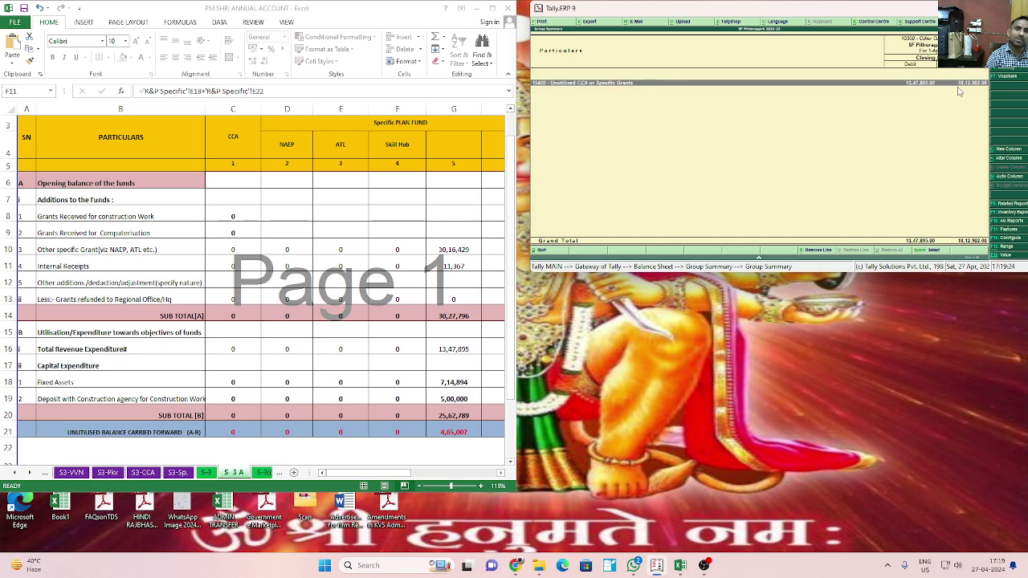
pyautogui.press('Escape')
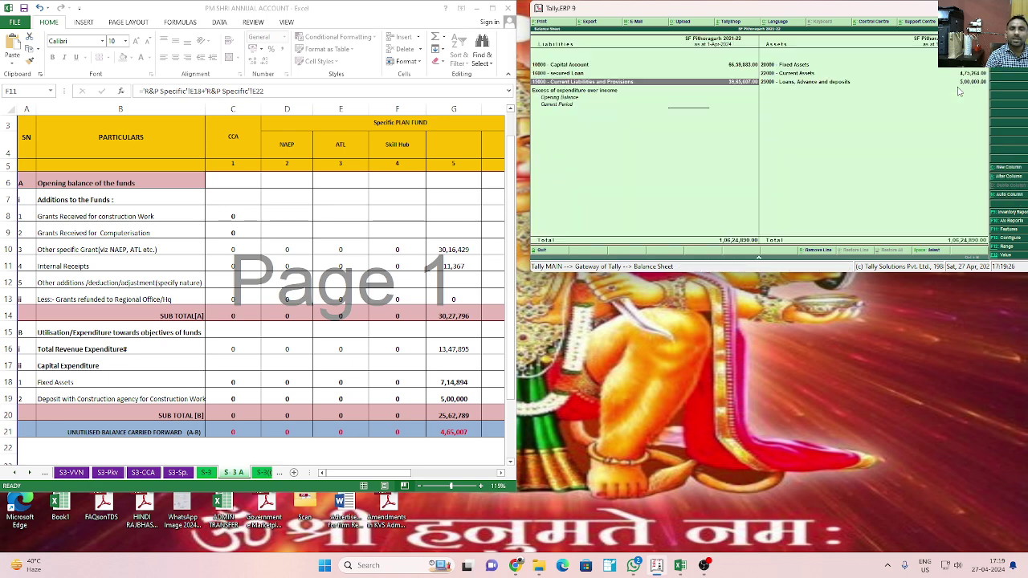
pyautogui.press('Escape')
pyautogui.press('Escape')
pyautogui.press('Escape')
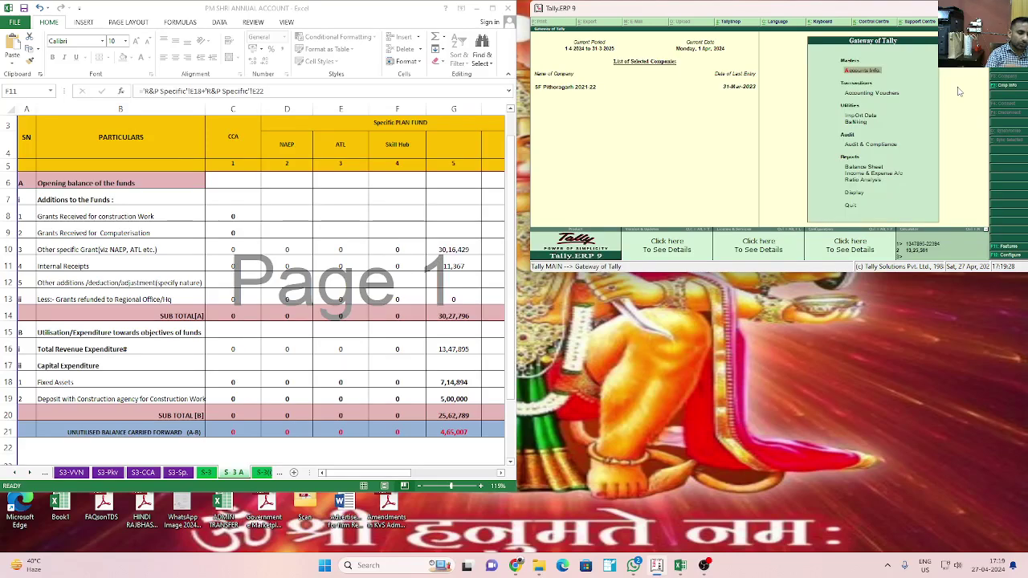
# Step: Change the period to 1-4-2023 through 31-3-2024
pyautogui.hotkey('alt', 'F2')
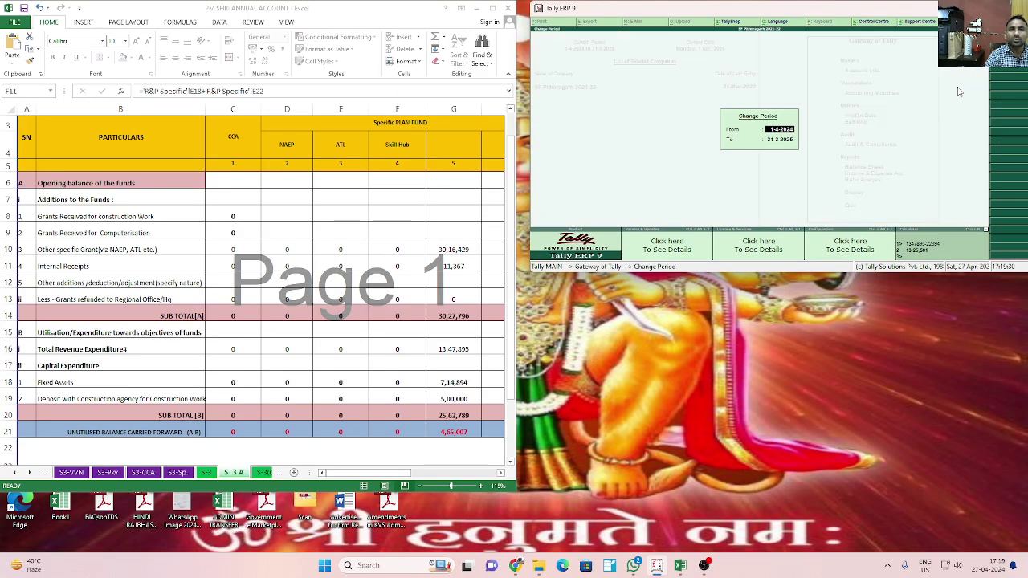
pyautogui.write('1')
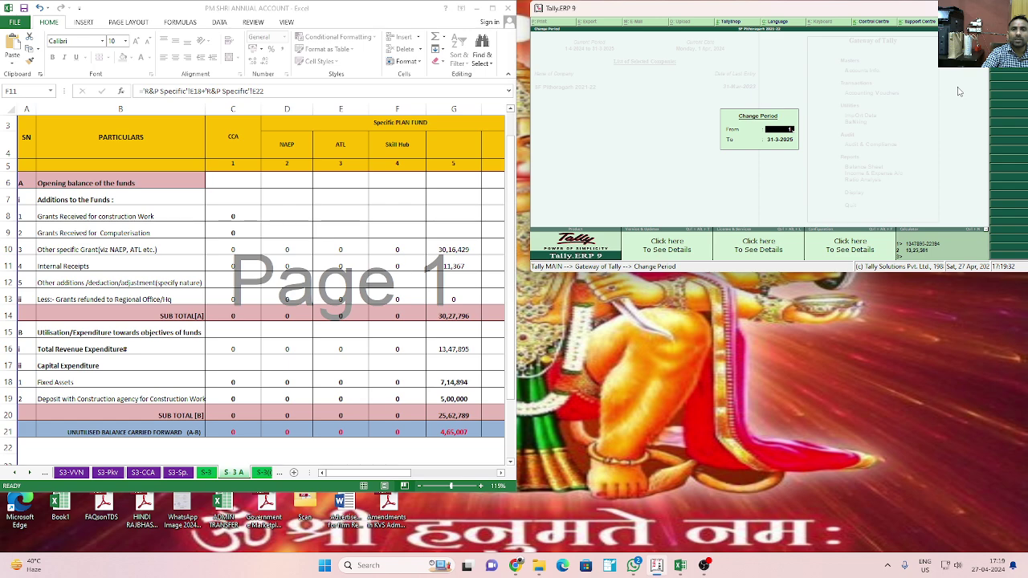
pyautogui.press('Return')
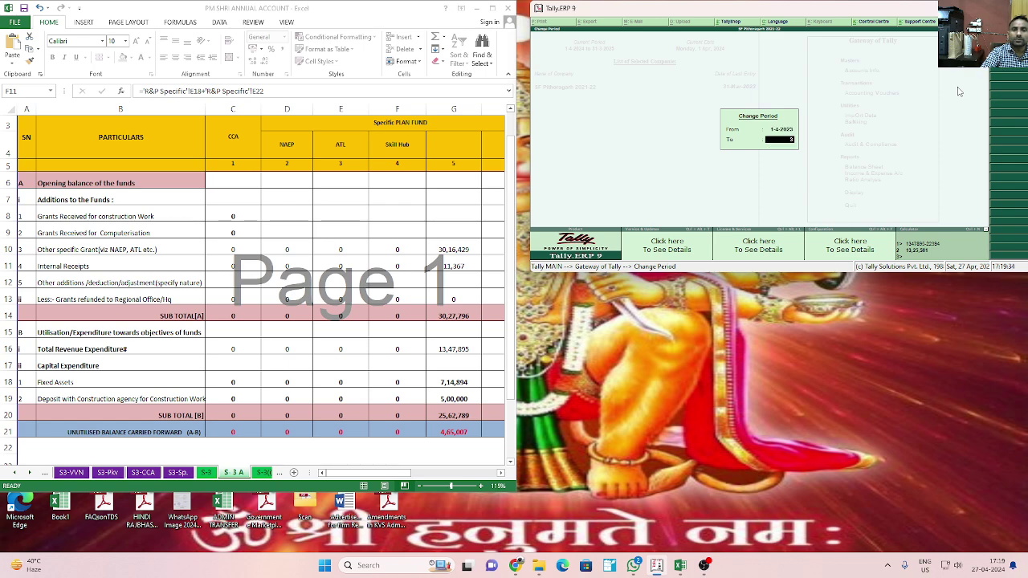
pyautogui.write('31.3.24')
pyautogui.press('Return')
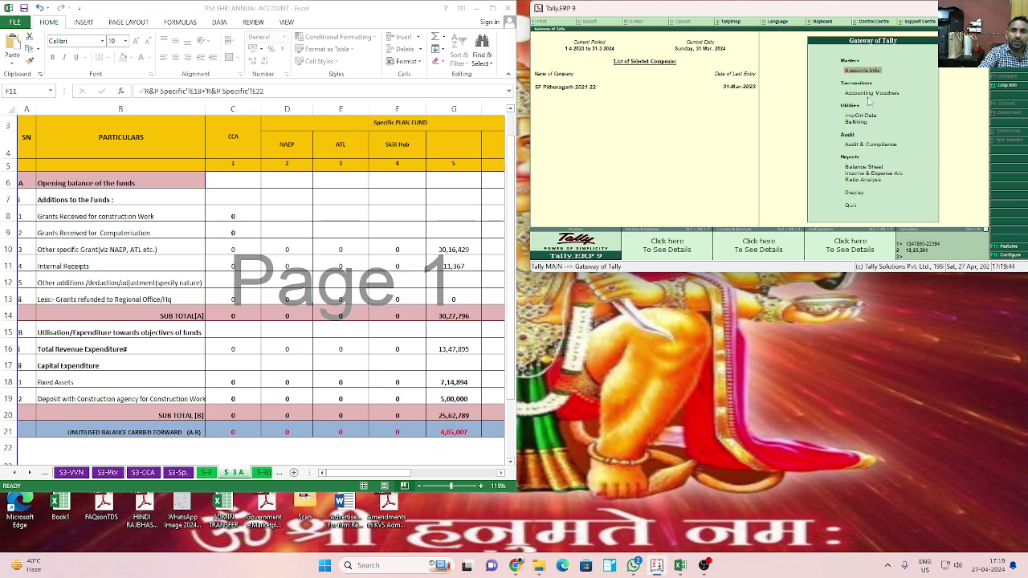
# Step: Examine the capital expenditure, excess of income and 15401, 15405 and 15408 grant ledgers in the ledger-level Trial Balance
pyautogui.click(856, 194)
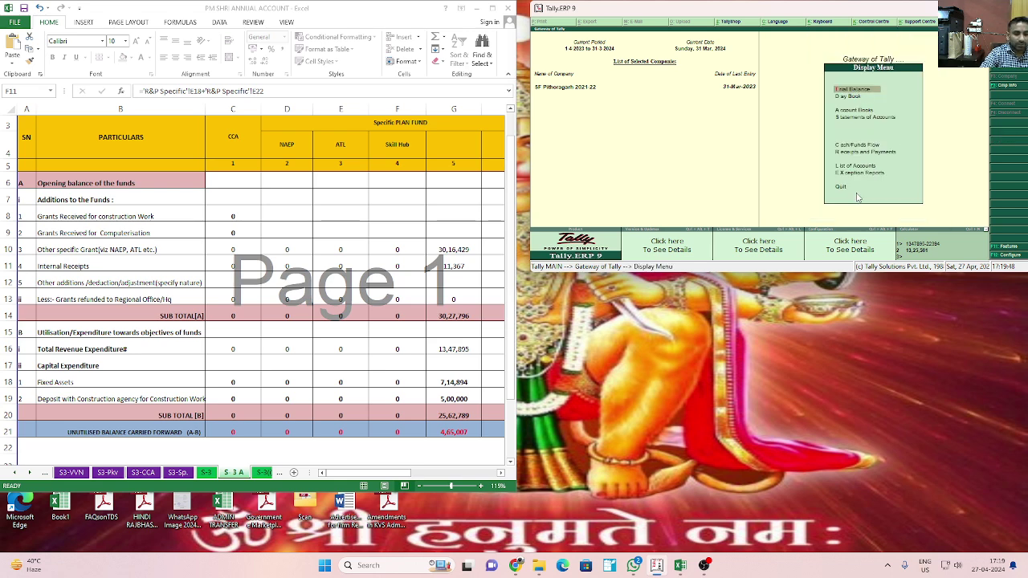
pyautogui.press('Return')
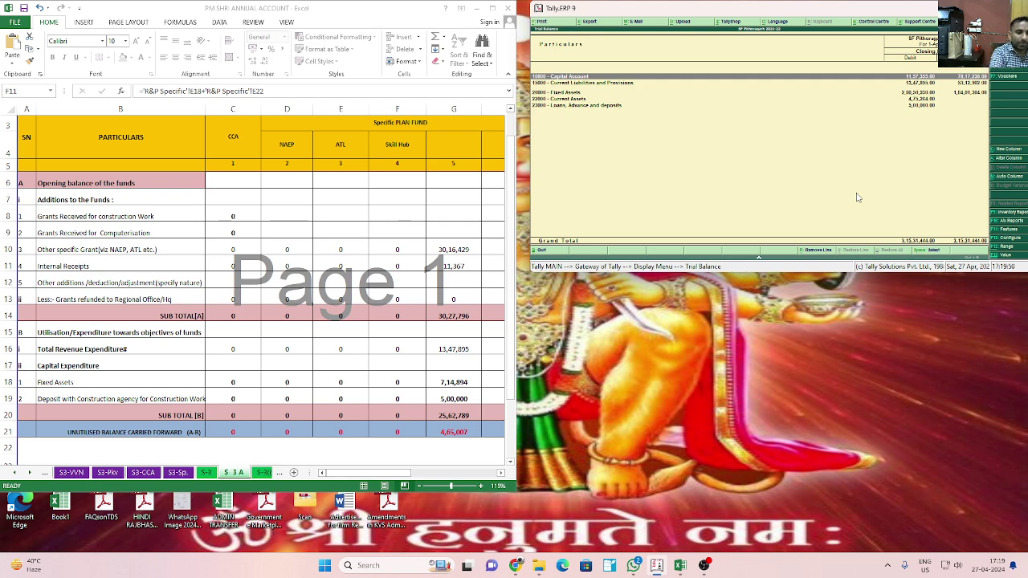
pyautogui.hotkey('alt', 'F1')
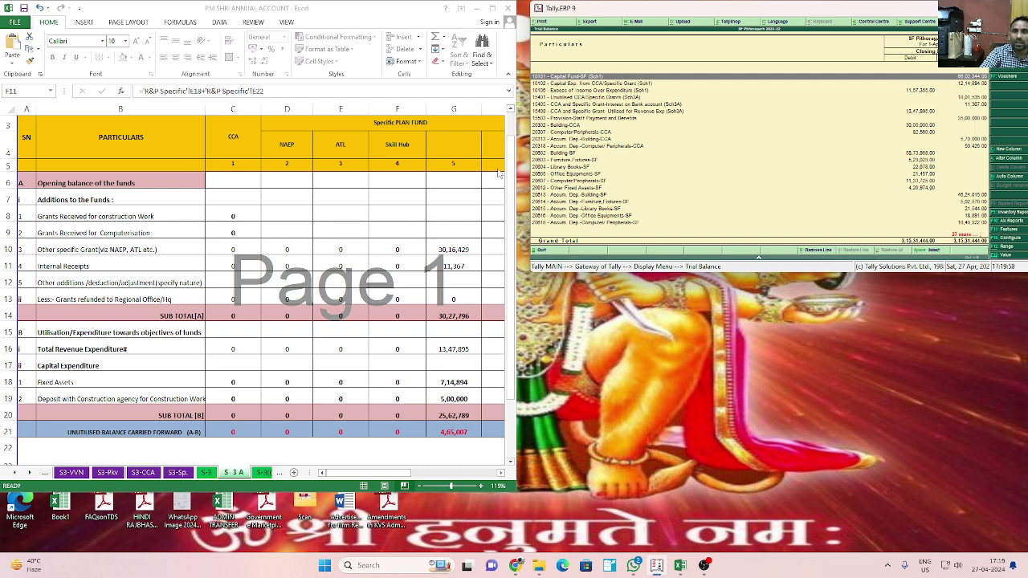
pyautogui.click(969, 84)
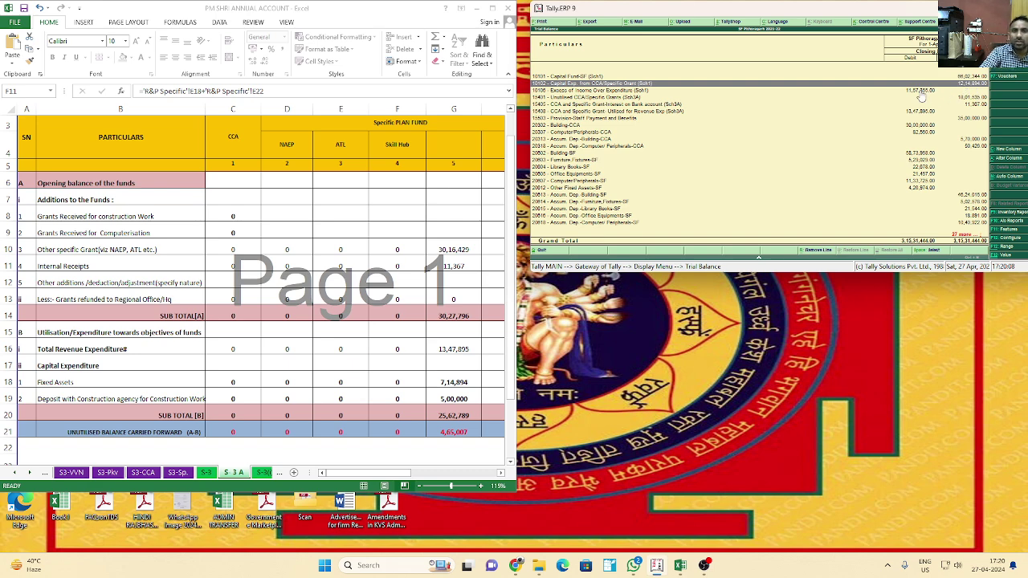
pyautogui.click(581, 98)
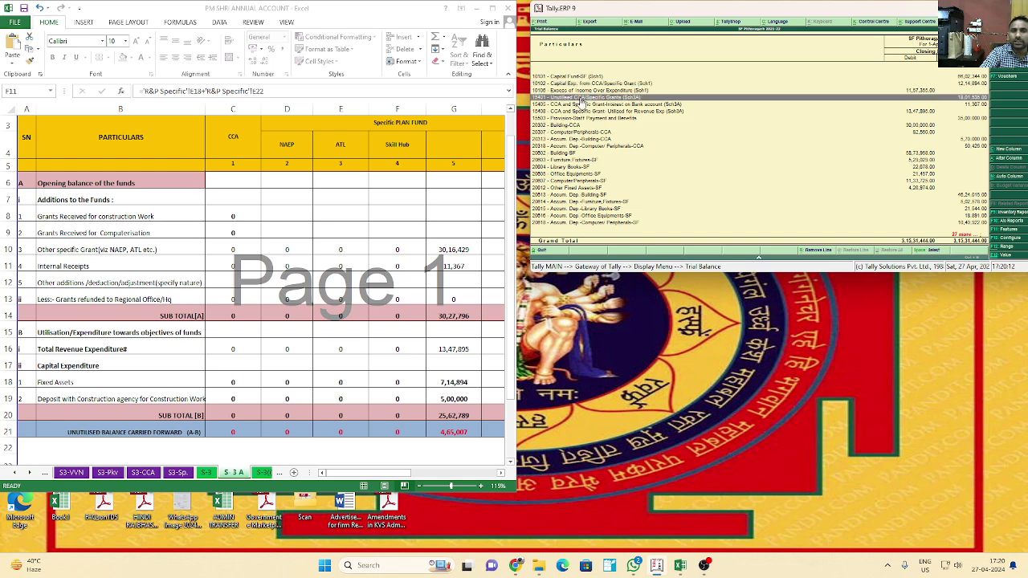
pyautogui.click(582, 91)
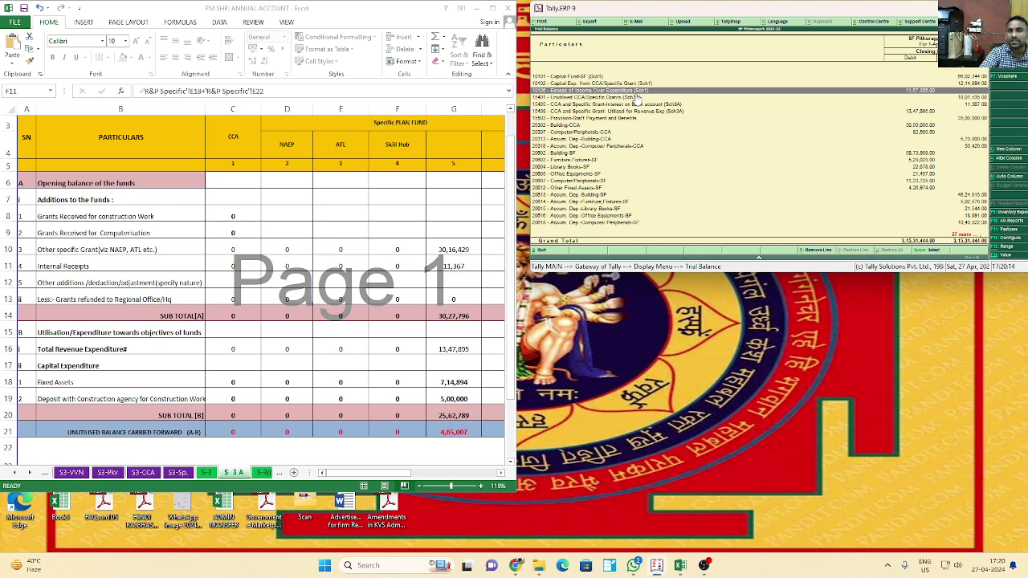
pyautogui.click(596, 100)
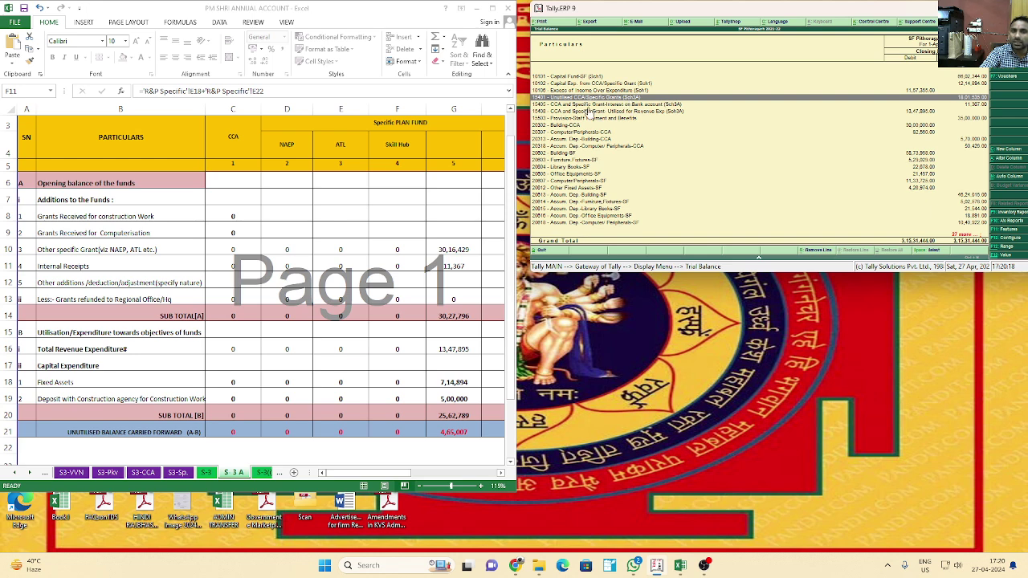
pyautogui.click(582, 106)
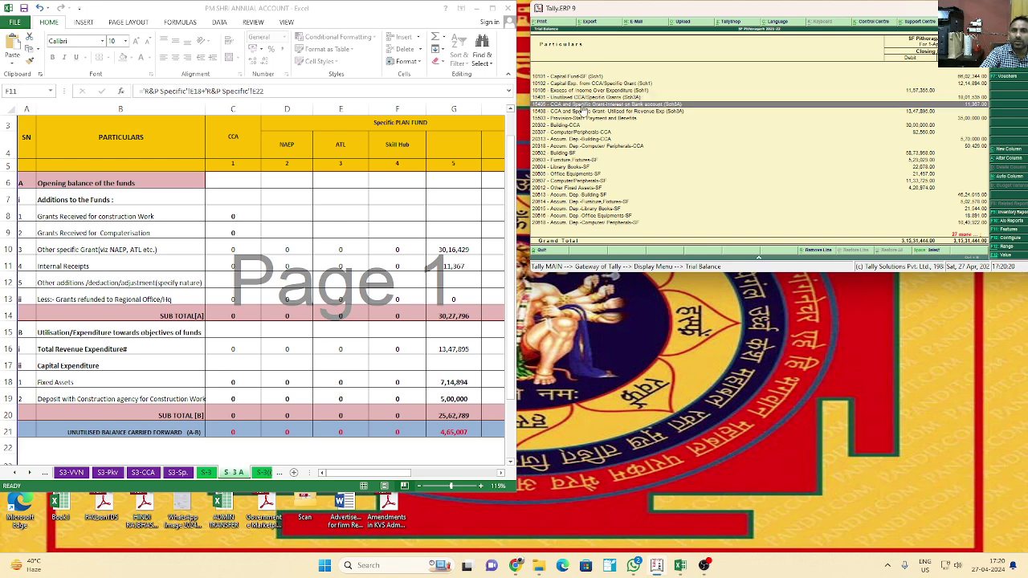
pyautogui.click(668, 114)
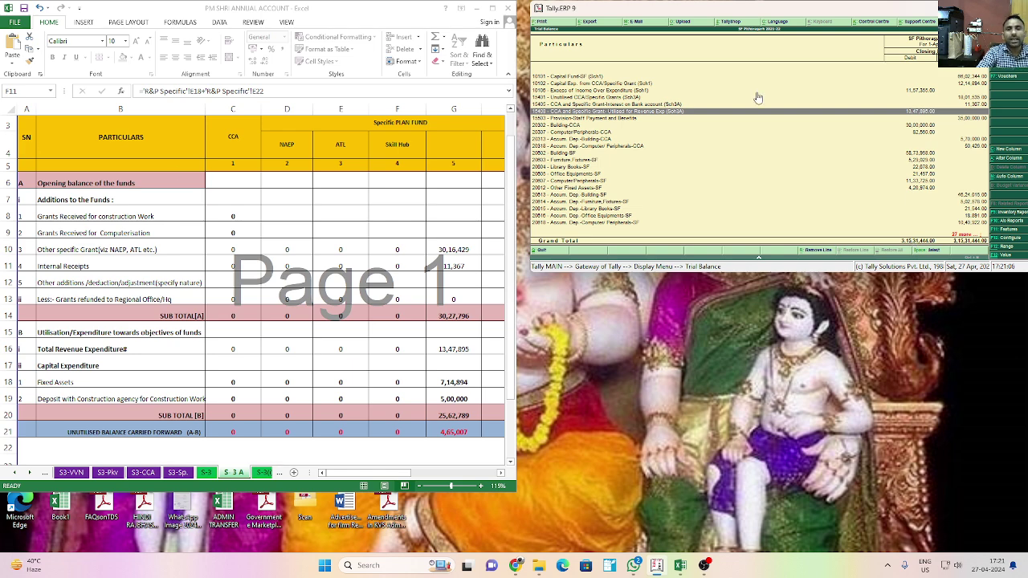
pyautogui.press('Escape')
pyautogui.press('Escape')
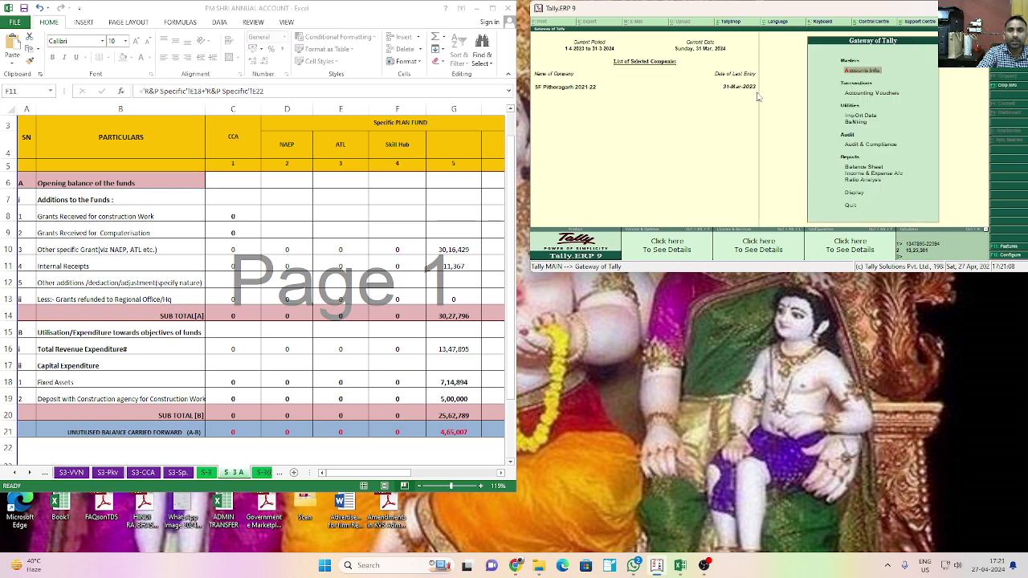
# Step: Start a Special Journal Voucher and debit 15405 - CCA and Specific Grant-Interest on Bank account with 11,367
pyautogui.press('v')
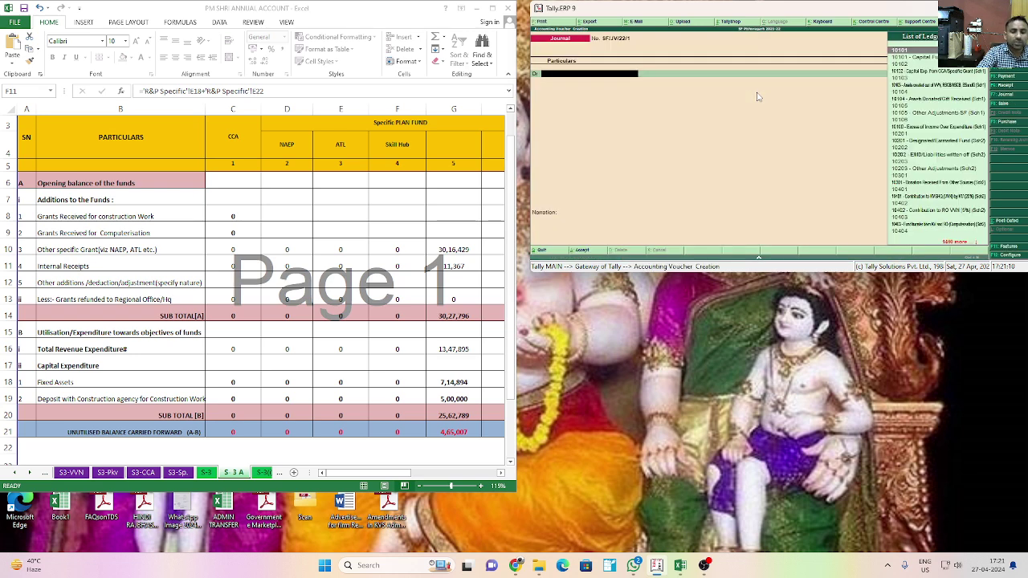
pyautogui.press('F10')
pyautogui.press('Down')
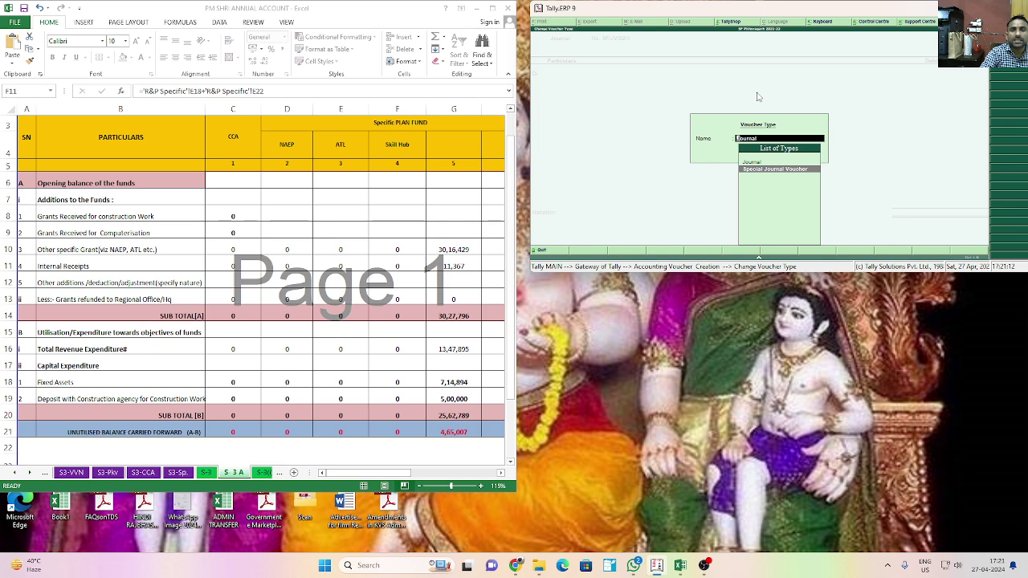
pyautogui.press('Return')
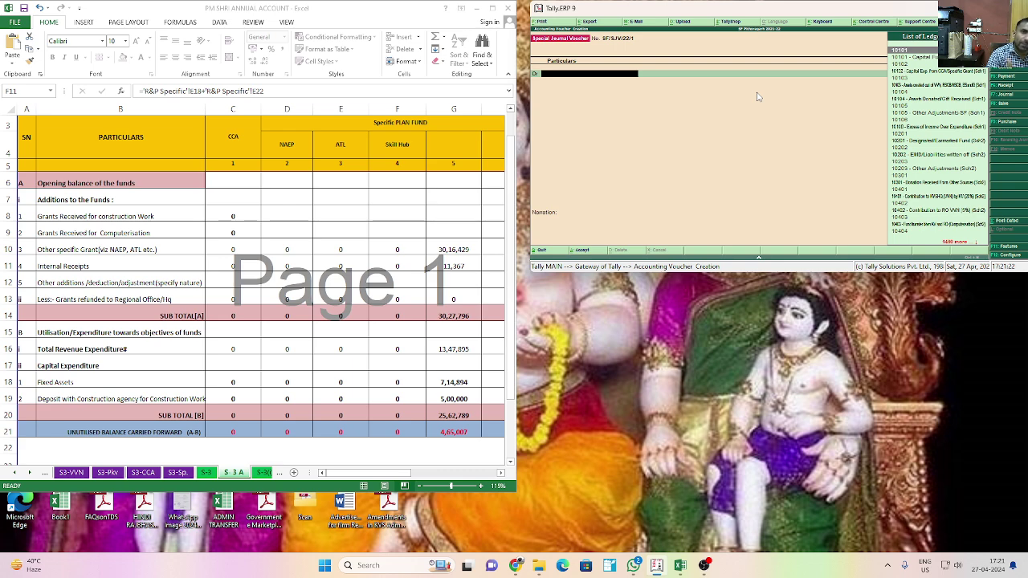
pyautogui.write('BAN')
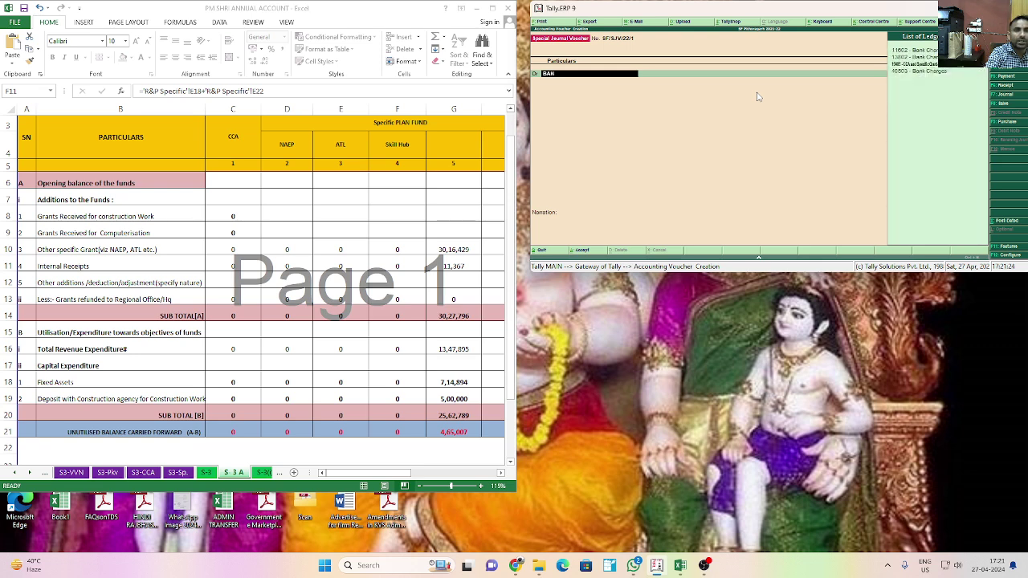
pyautogui.press('Down')
pyautogui.press('Down')
pyautogui.press('Down')
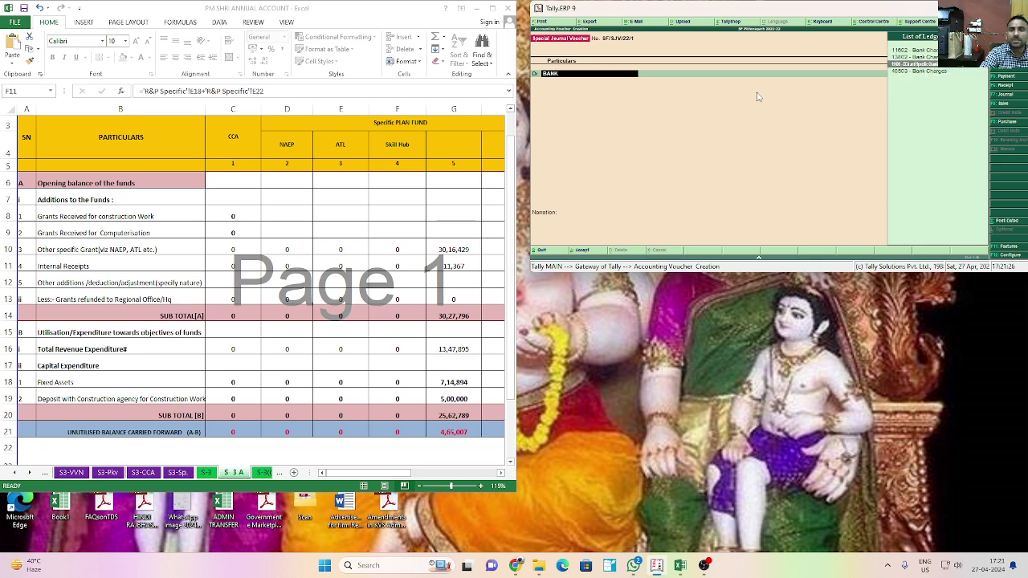
pyautogui.press('Return')
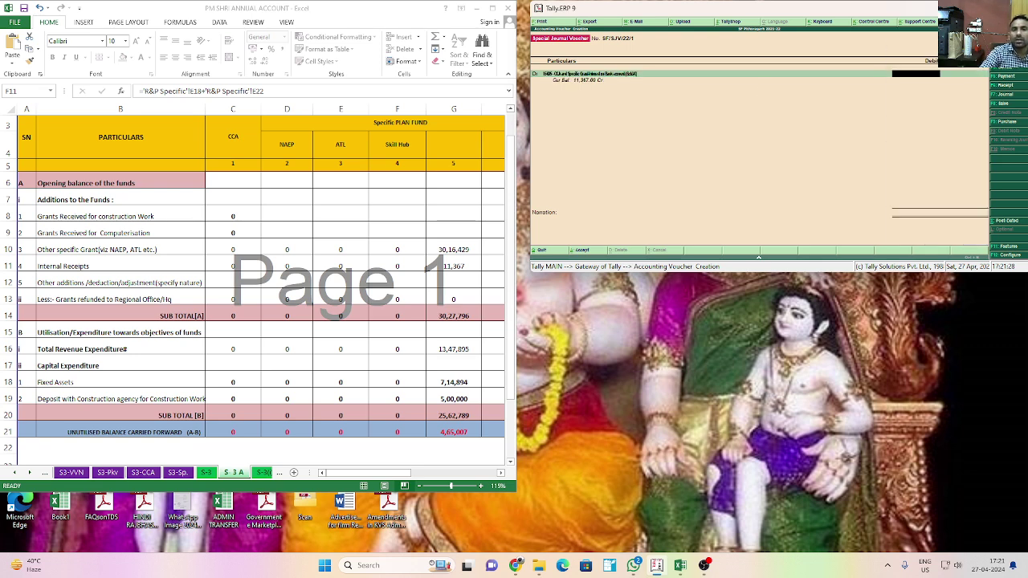
pyautogui.write('11367')
pyautogui.press('Return')
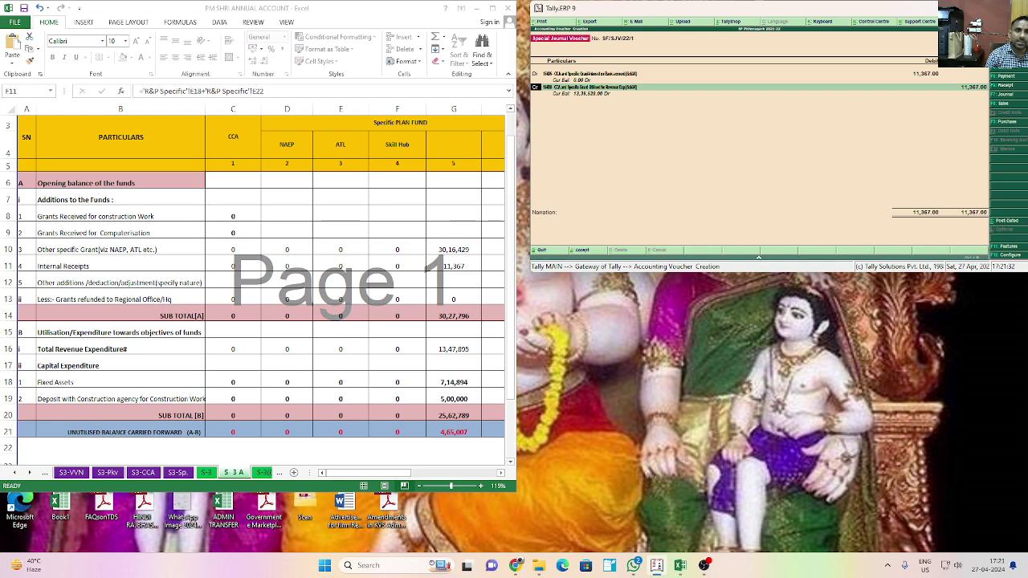
# Step: Credit 15408 - CCA and Specific Grant Utilised for Revenue Exp with 13,47,895 in the voucher
pyautogui.press('Return')
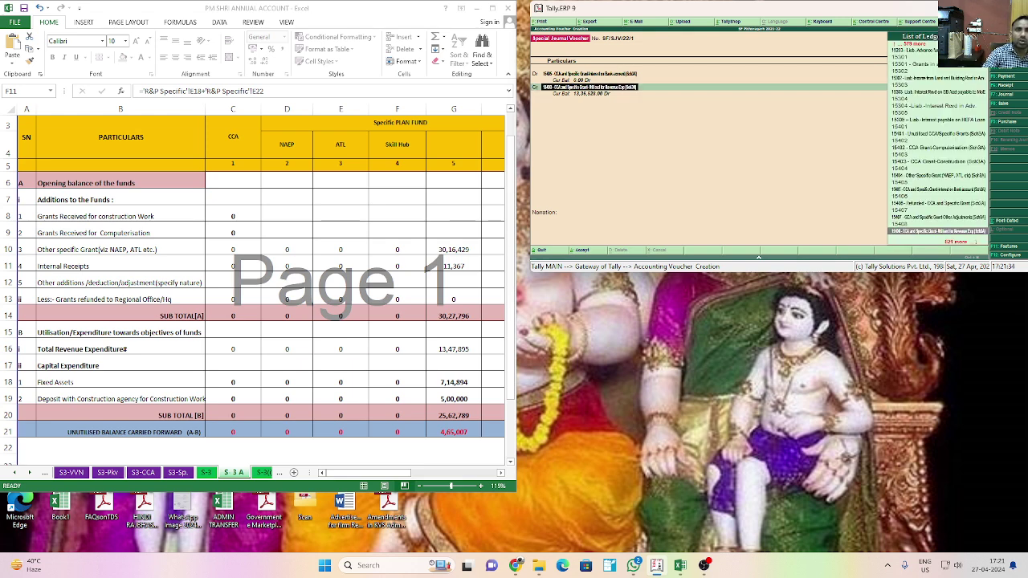
pyautogui.press('Return')
pyautogui.press('BackSpace')
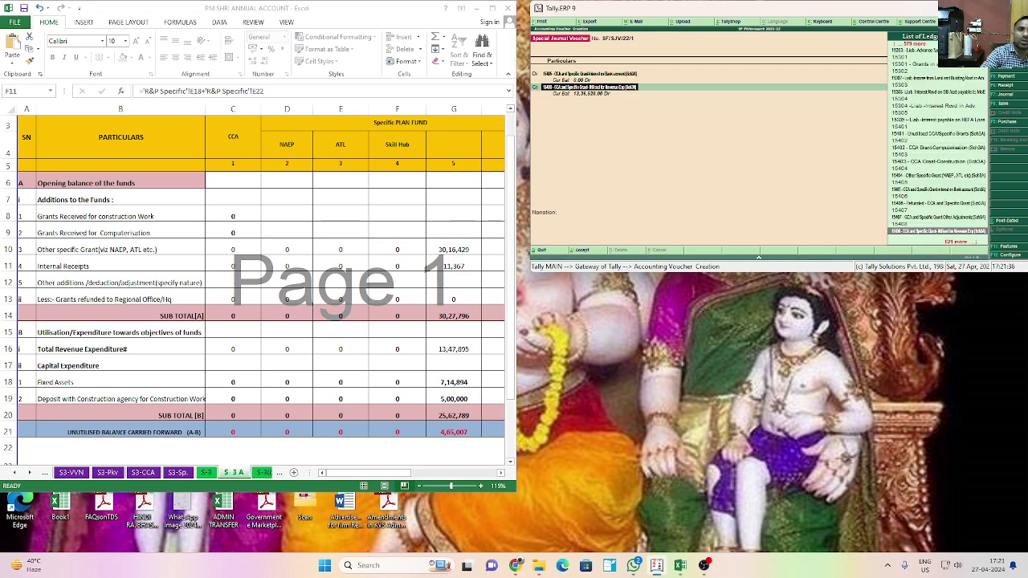
pyautogui.press('Return')
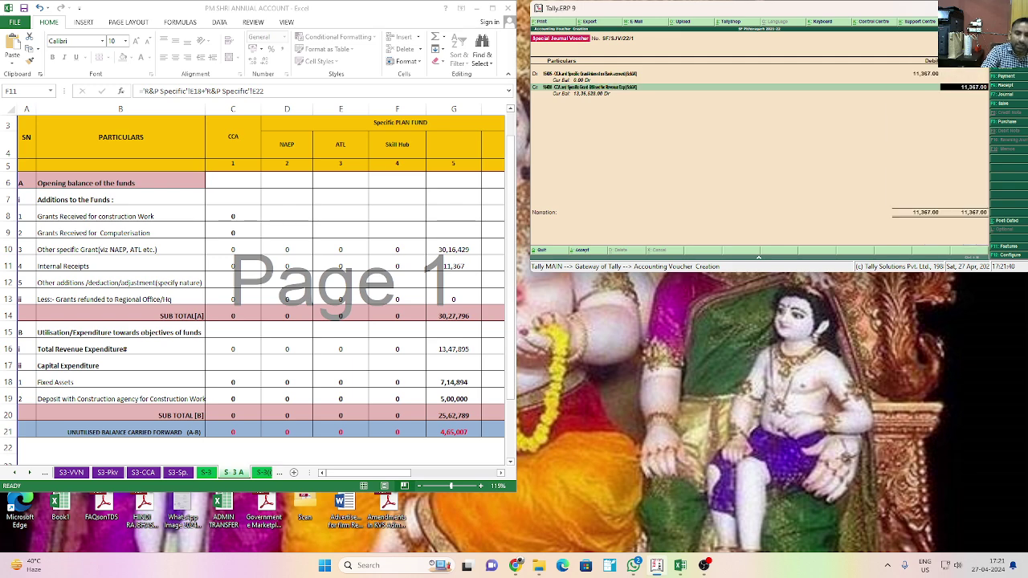
pyautogui.write('13,47,')
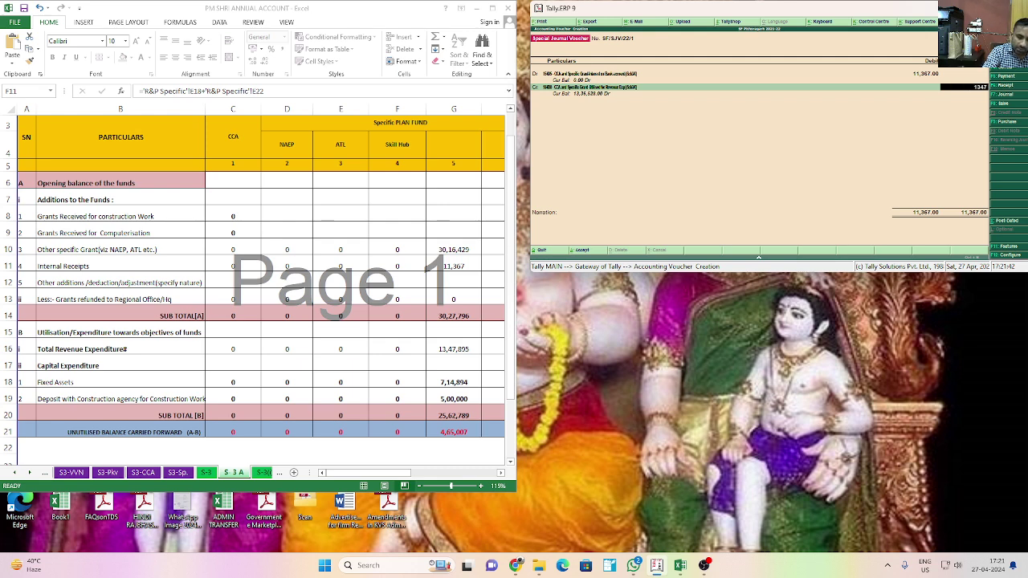
pyautogui.write('895')
pyautogui.press('Return')
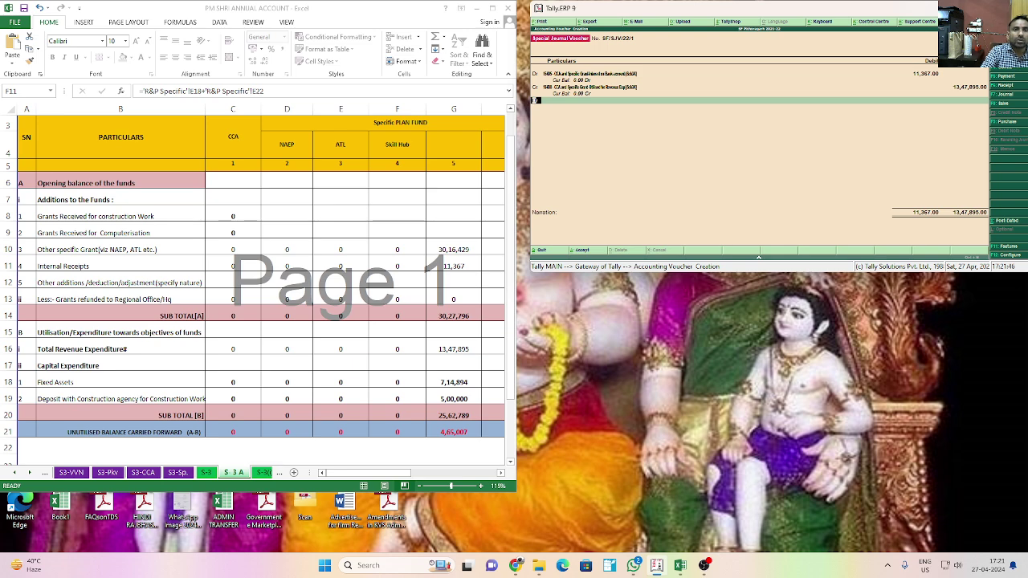
# Step: Debit 15401 - Unutilised CCA/Specific Grants with the balancing 13,36,528 in the voucher
pyautogui.press('Return')
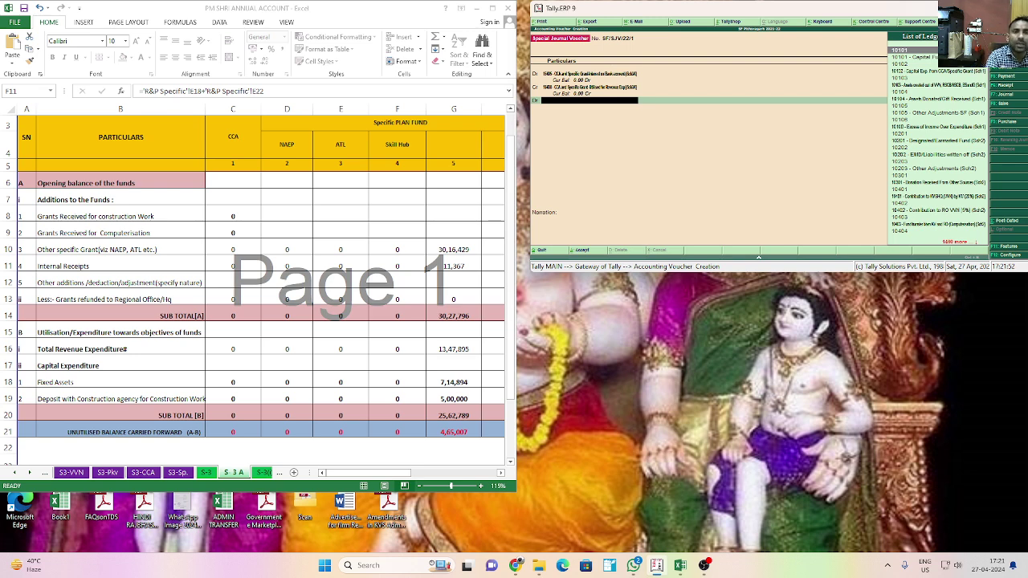
pyautogui.write('UNUT')
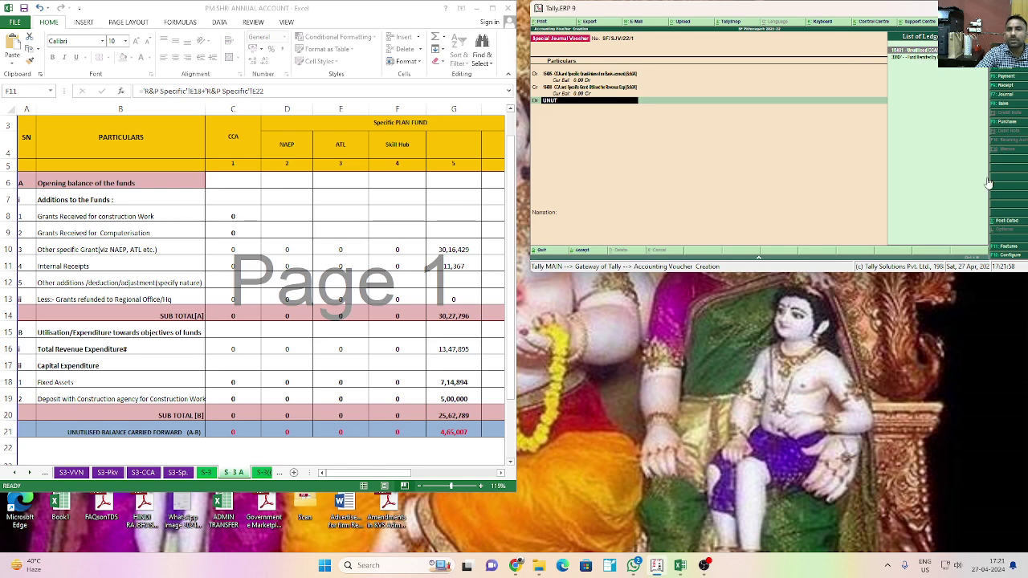
pyautogui.press('Return')
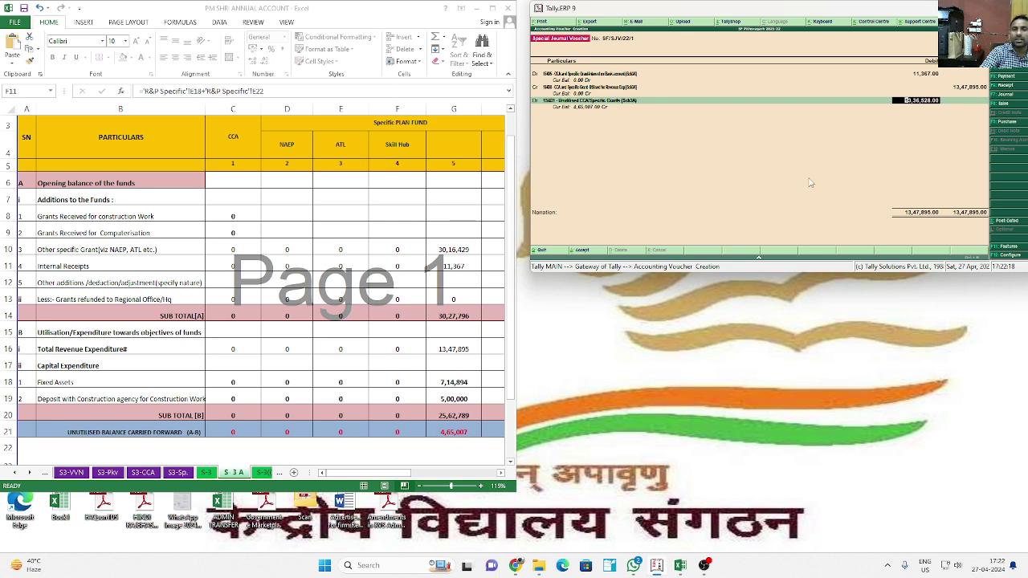
pyautogui.press('Return')
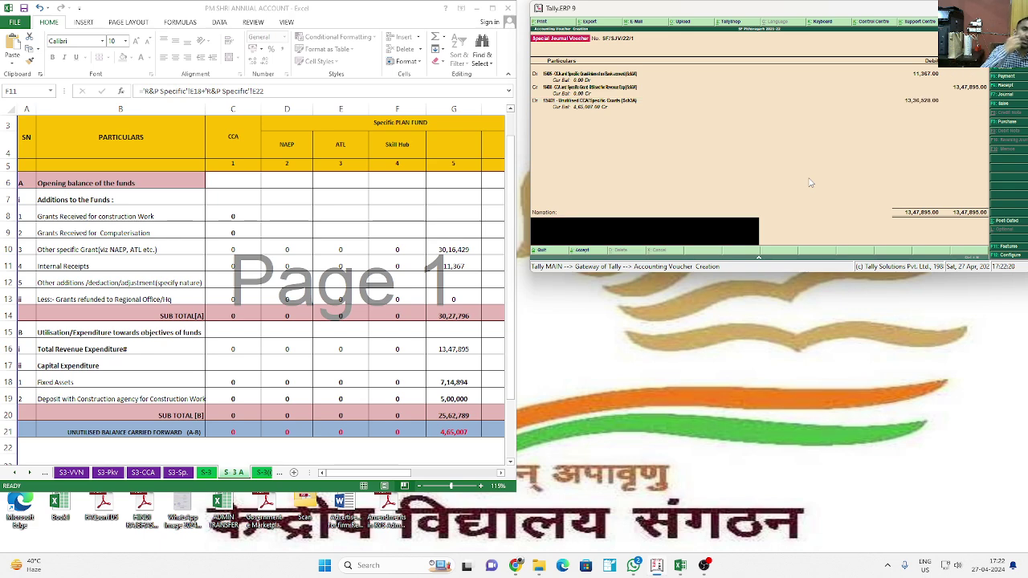
# Step: Save the special journal voucher without a narration and leave voucher entry
pyautogui.press('Return')
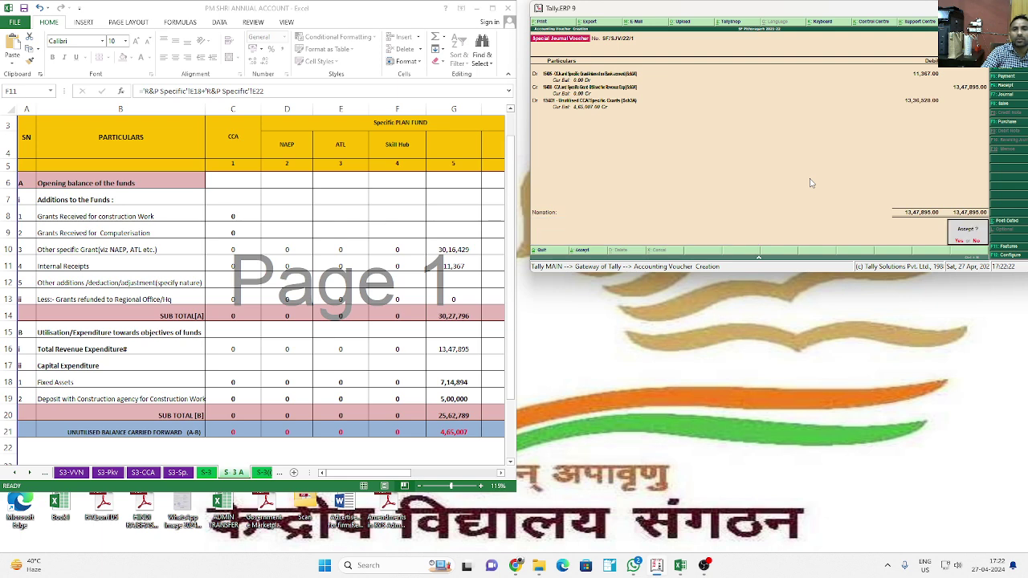
pyautogui.press('Return')
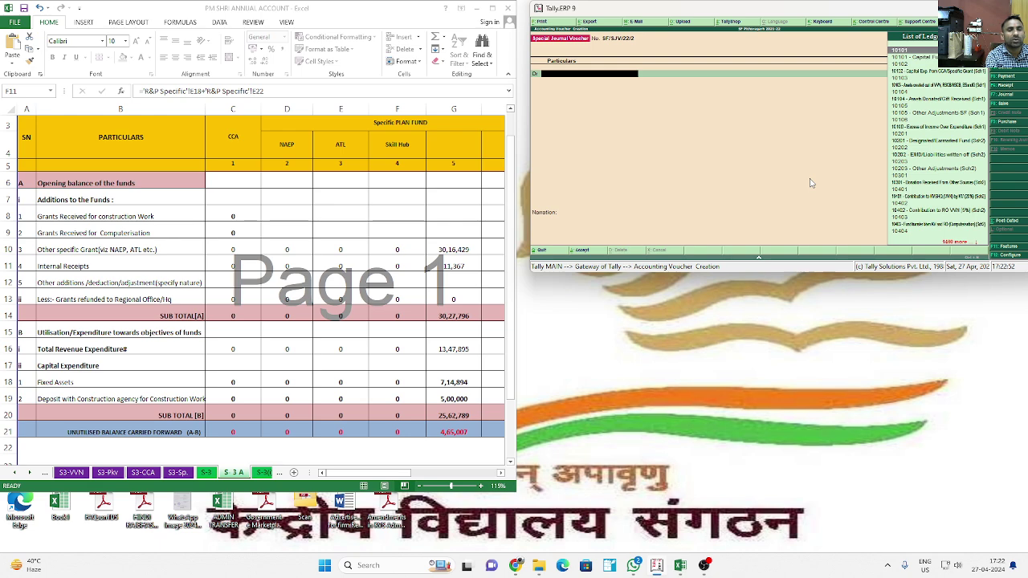
pyautogui.press('Escape')
pyautogui.press('y')
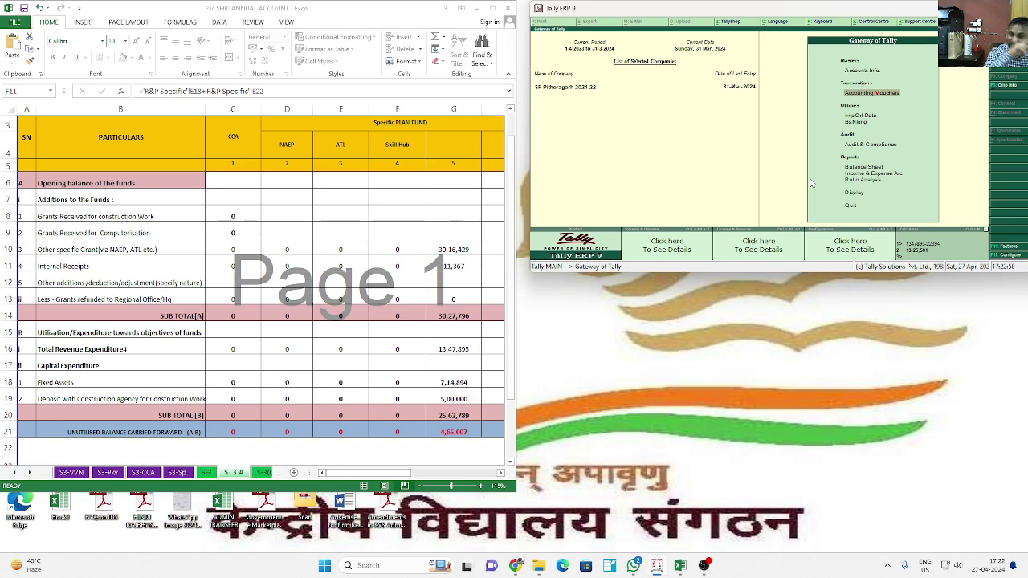
# Step: Change the company's current period to start on 1-4-2024
pyautogui.press('Down')
pyautogui.press('Down')
pyautogui.press('Down')
pyautogui.press('Down')
pyautogui.press('Down')
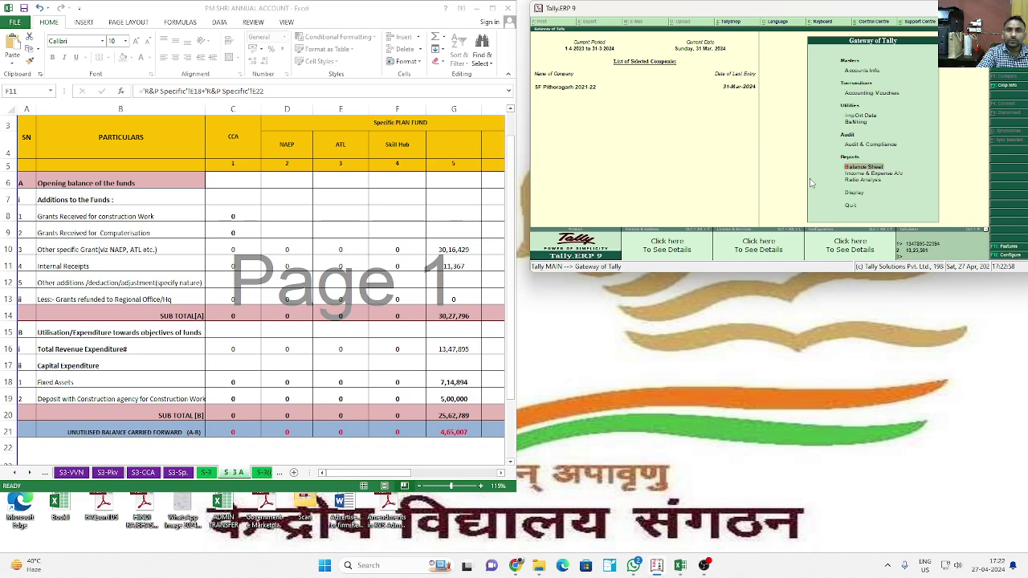
pyautogui.hotkey('alt', 'F2')
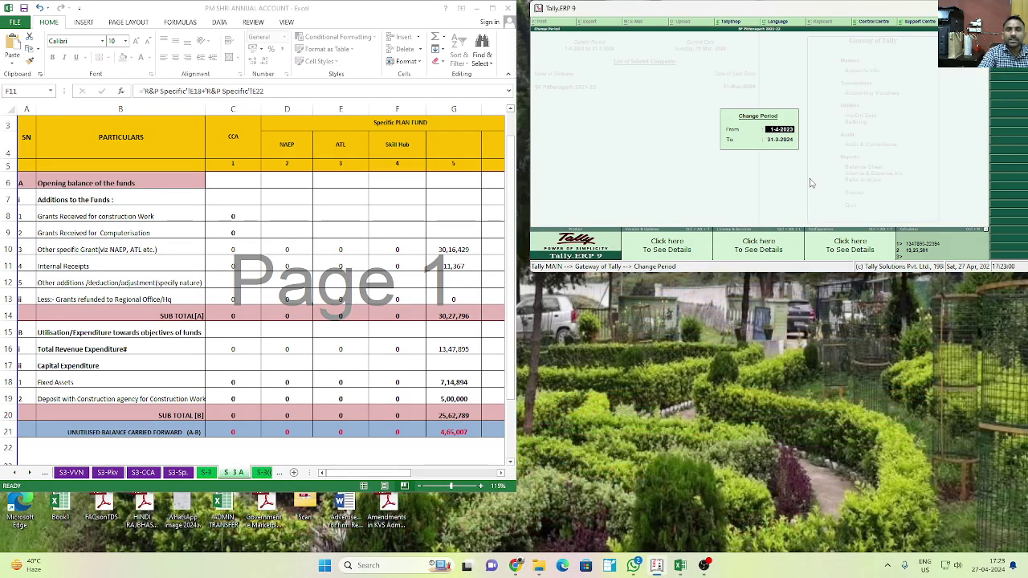
pyautogui.write('1-4-2024')
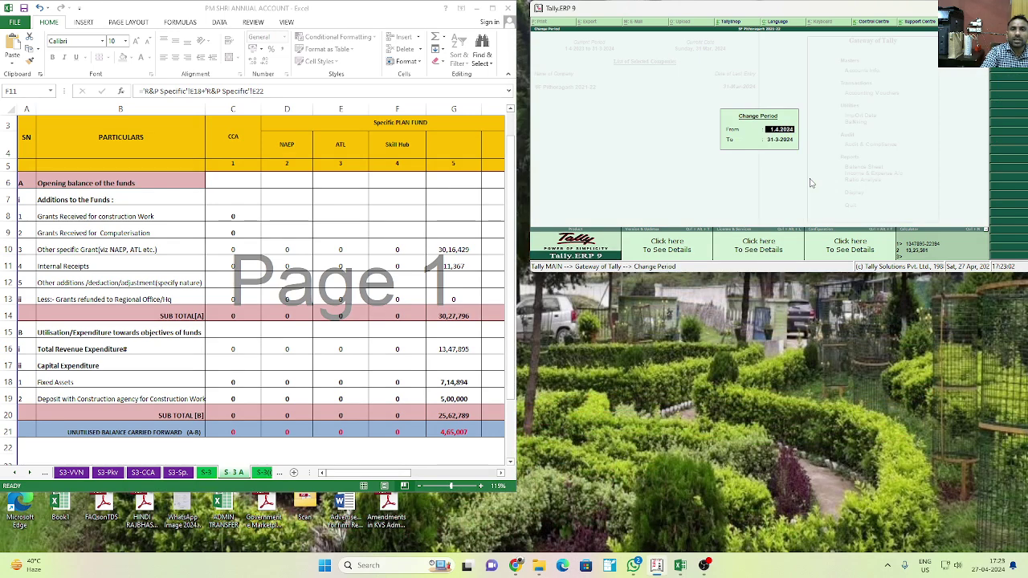
pyautogui.press('Return')
pyautogui.write('31.03.2025')
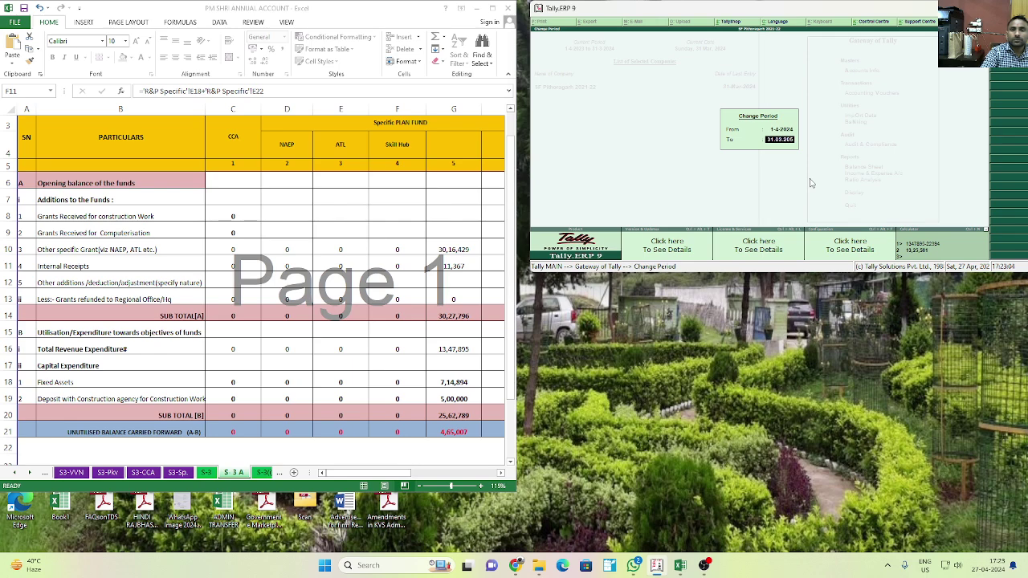
pyautogui.press('Return')
pyautogui.press('Return')
pyautogui.press('Escape')
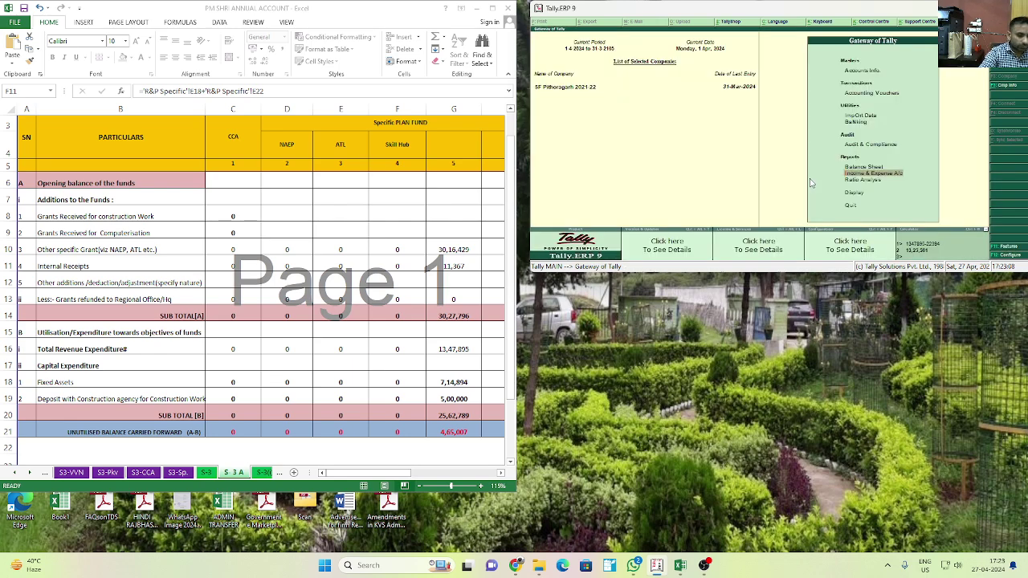
# Step: Correct the current period's end date to 31.03.2025
pyautogui.hotkey('alt', 'F2')
pyautogui.press('Return')
pyautogui.write('3')
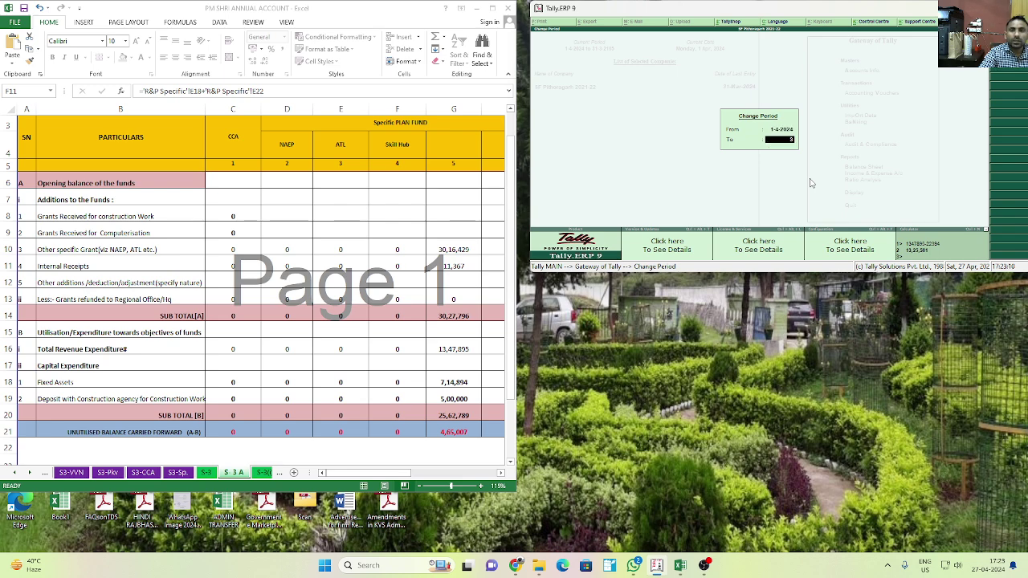
pyautogui.write('1.03.2025')
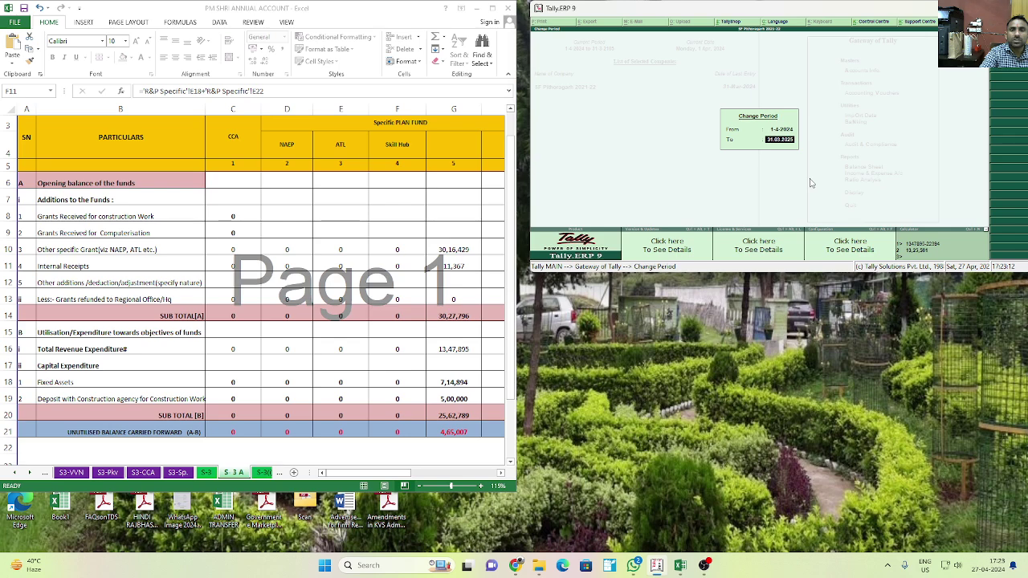
pyautogui.press('Return')
# Step: Examine the capital fund, capital expenditure from grants and excess of income ledgers under Capital Account in the Balance Sheet
pyautogui.press('Up')
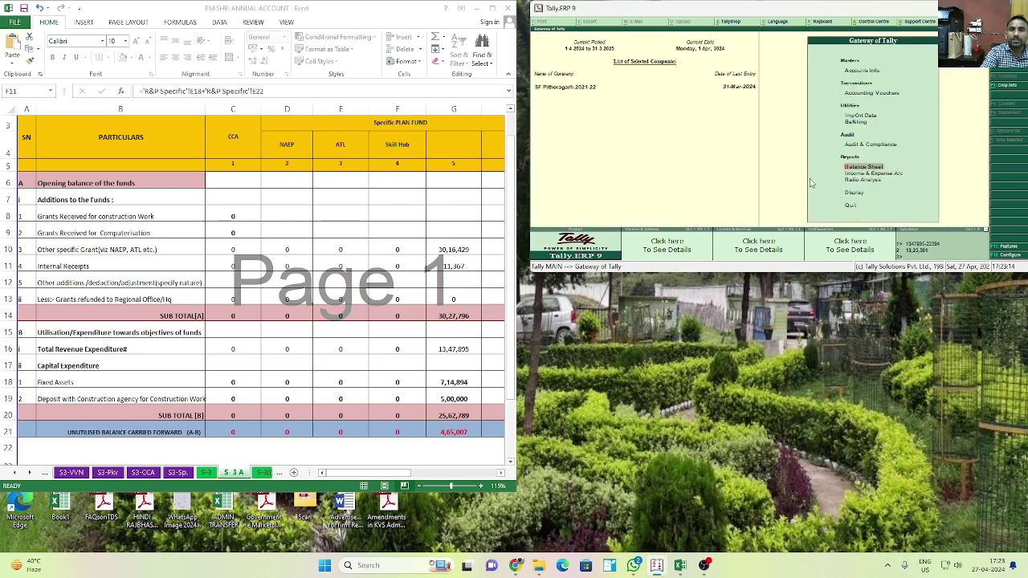
pyautogui.press('Return')
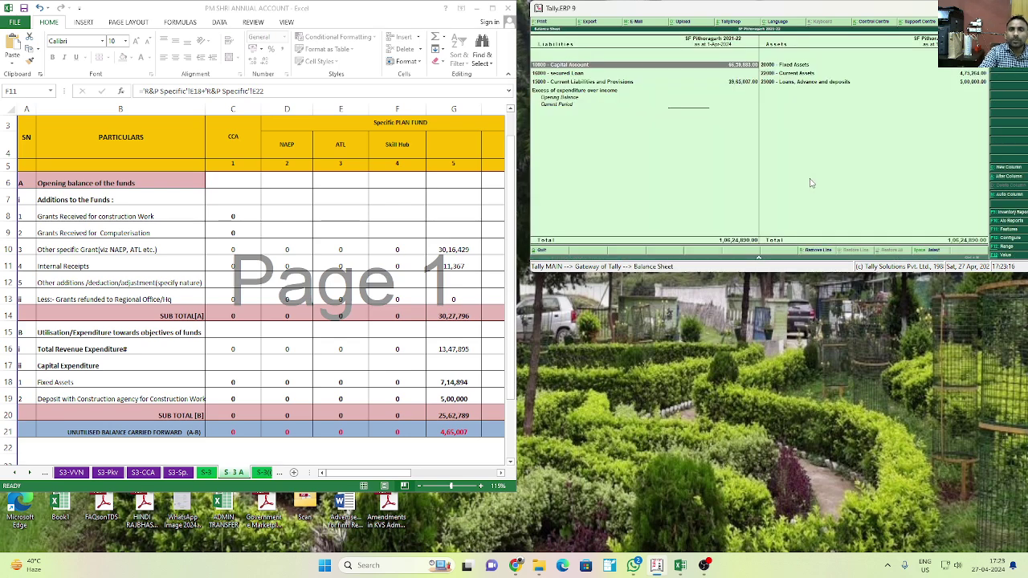
pyautogui.press('Return')
pyautogui.press('Return')
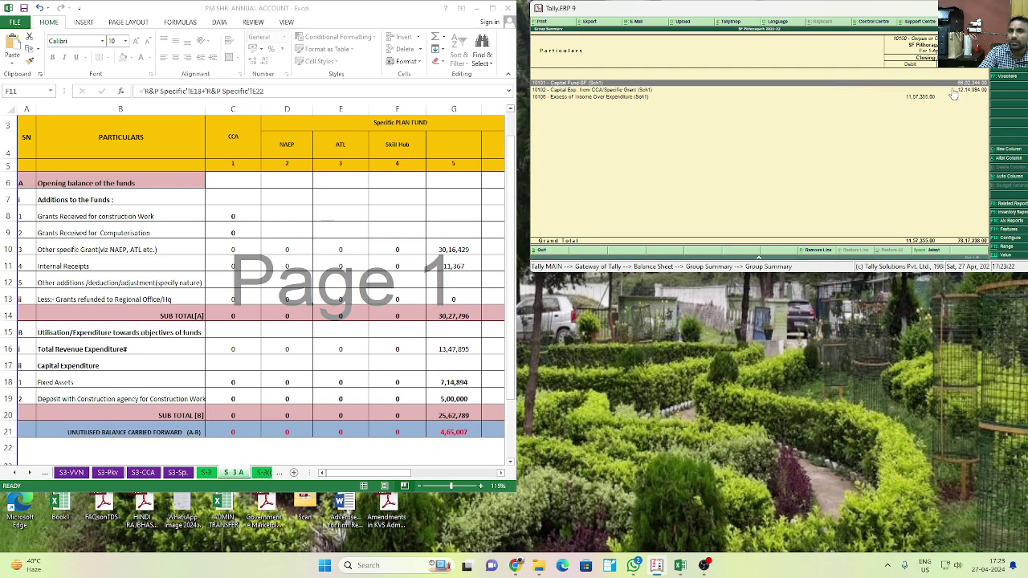
pyautogui.press('Down')
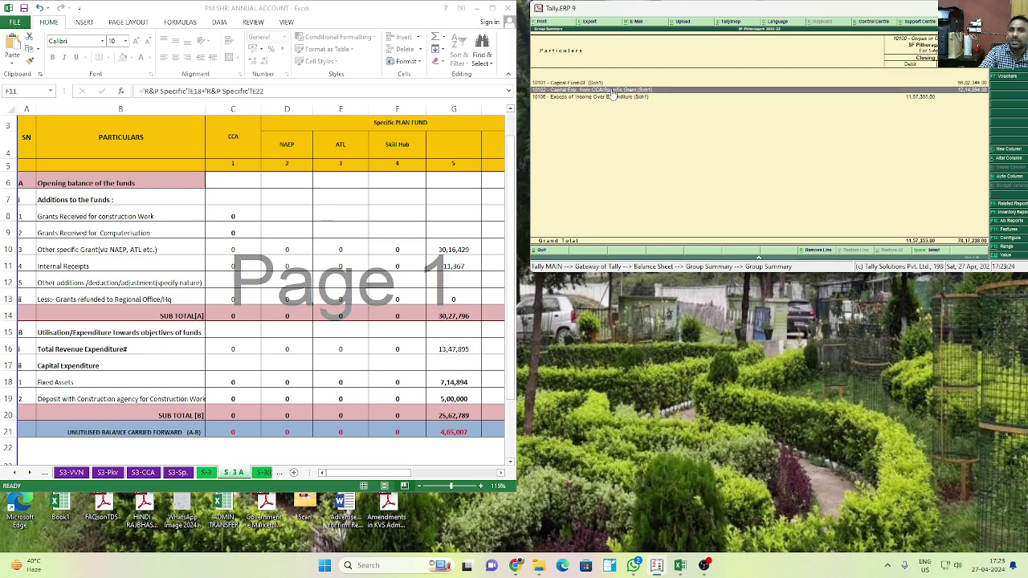
pyautogui.press('Return')
pyautogui.press('Escape')
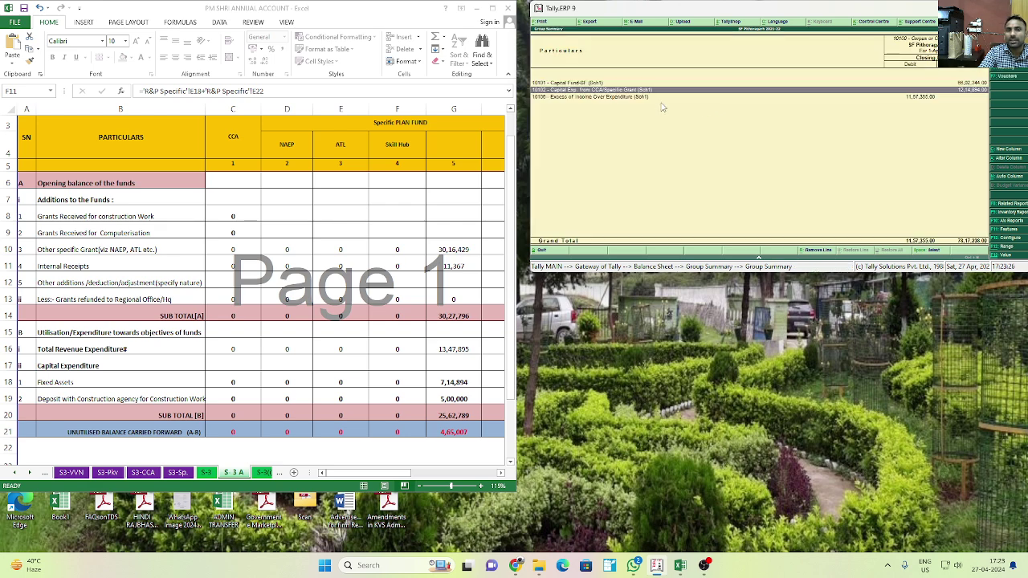
pyautogui.click(639, 100)
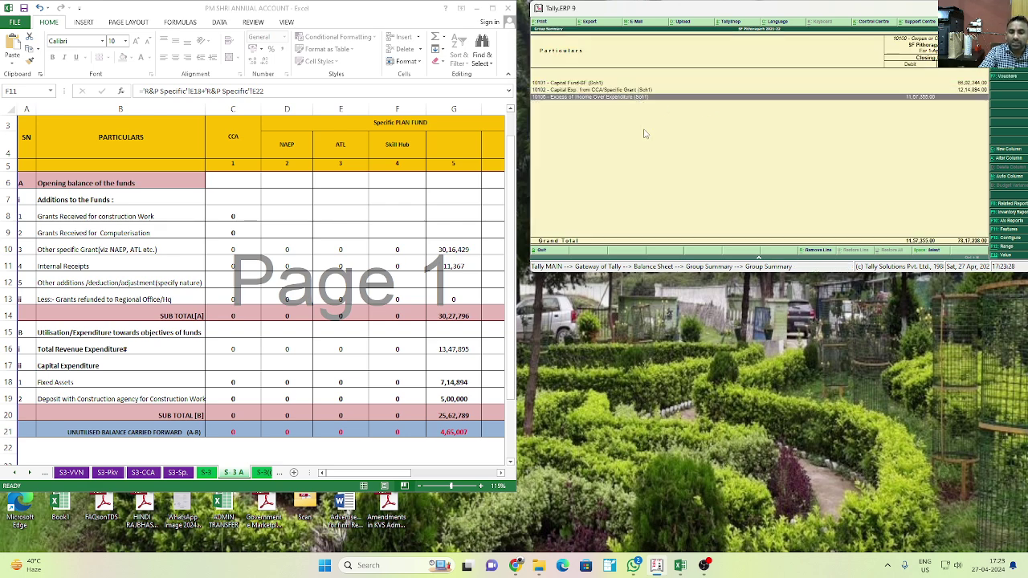
pyautogui.press('Return')
pyautogui.press('Escape')
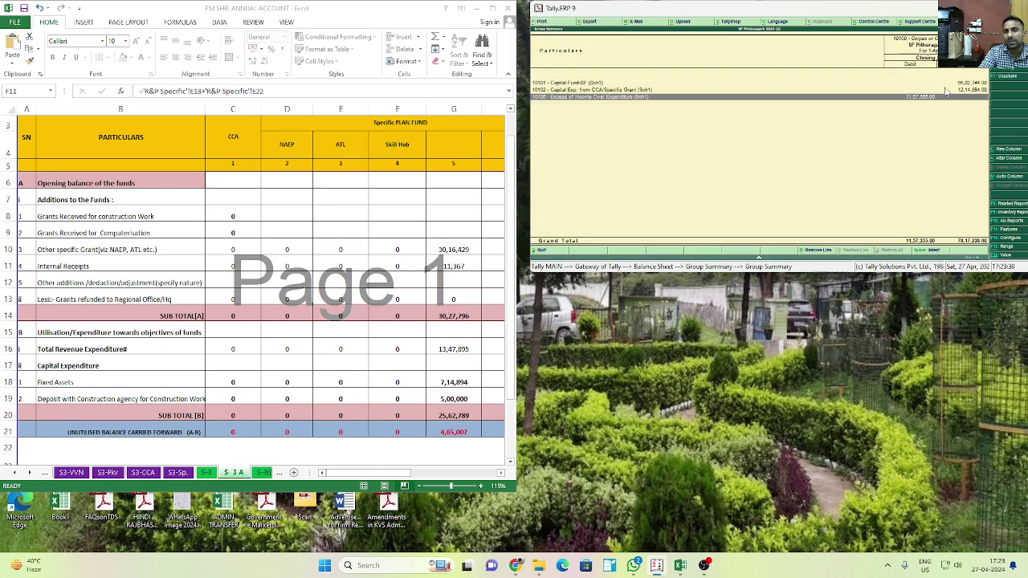
pyautogui.press('Escape')
pyautogui.press('Escape')
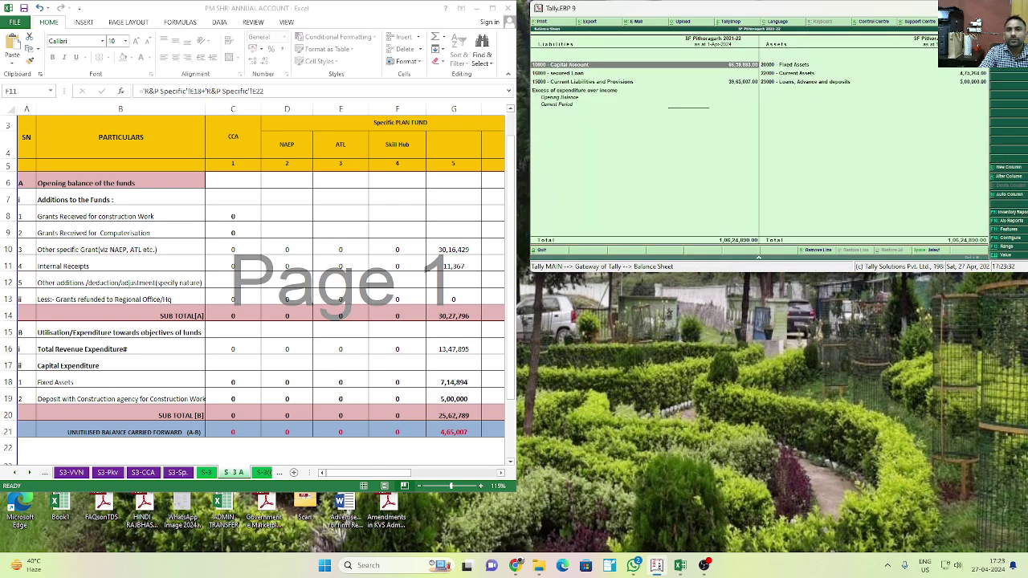
# Step: Examine the Provisions and Other Current Liabilities groups under Current Liabilities and Provisions against the S-3 A unutilised balance
pyautogui.click(726, 84)
pyautogui.press('Return')
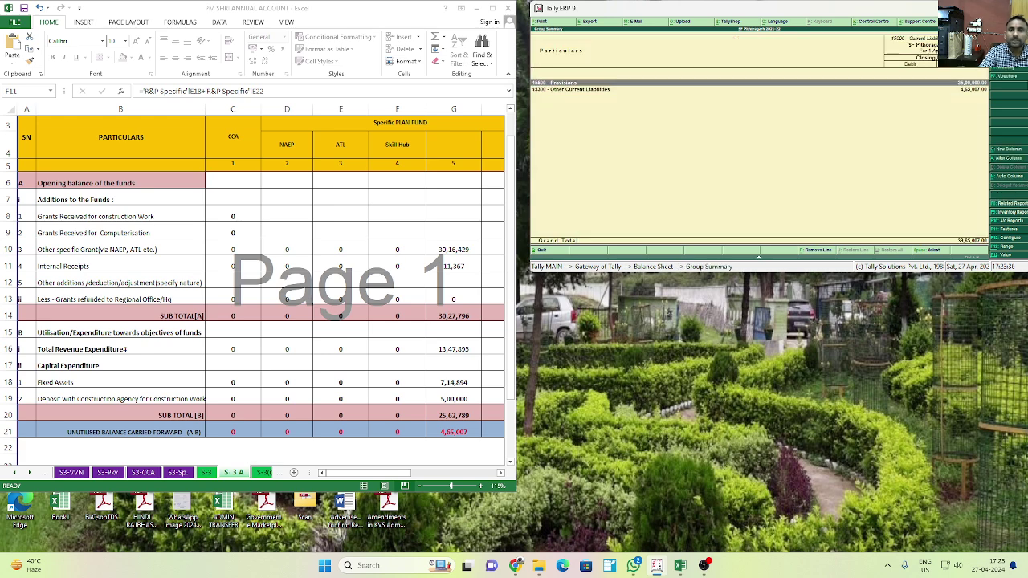
pyautogui.press('Down')
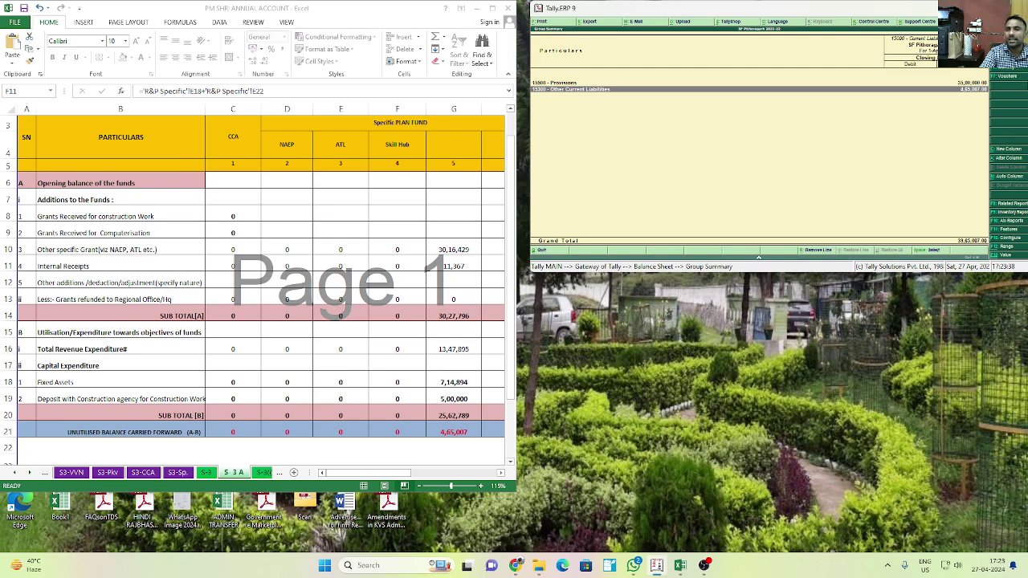
pyautogui.press('Up')
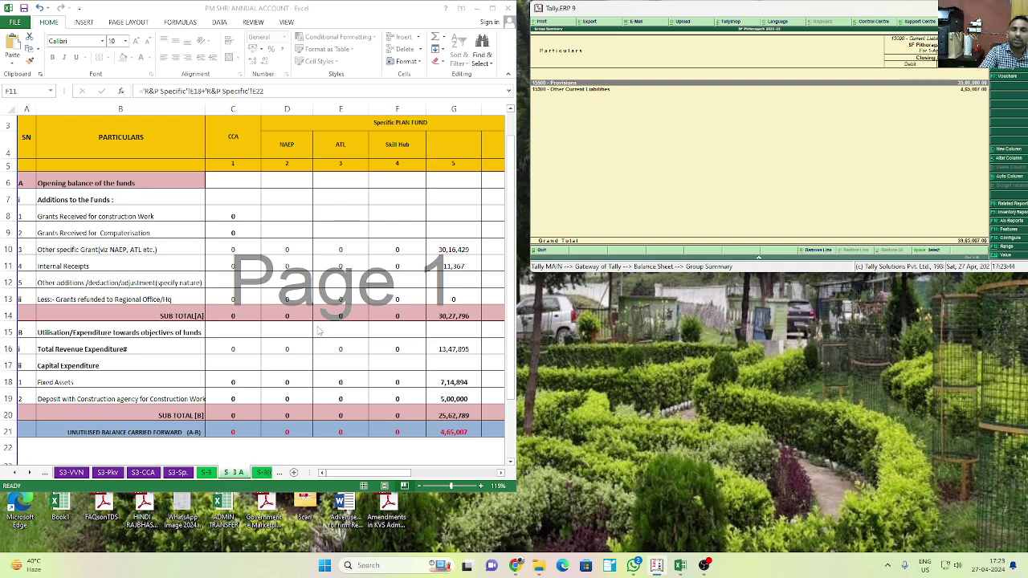
pyautogui.click(564, 91)
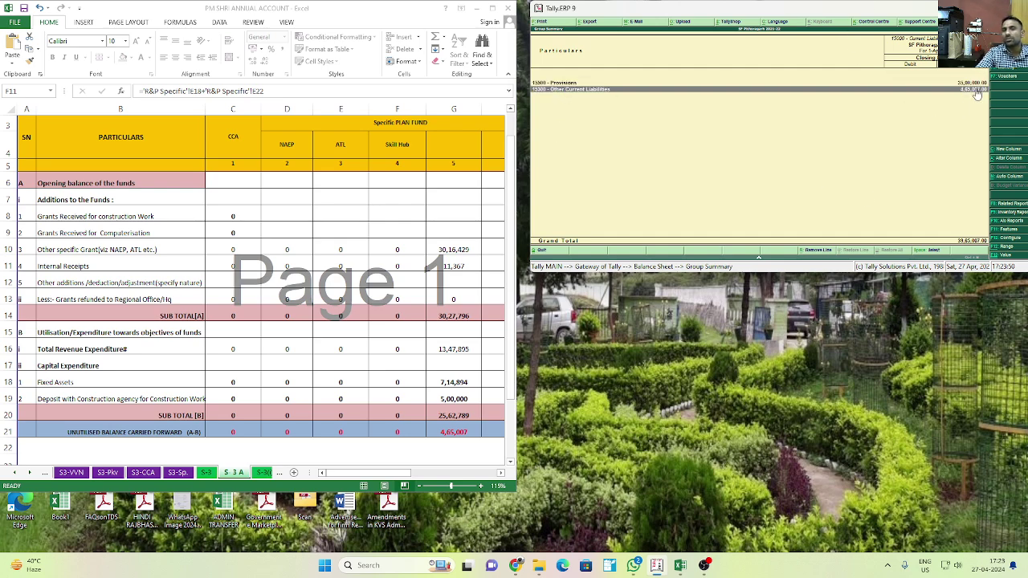
pyautogui.press('Escape')
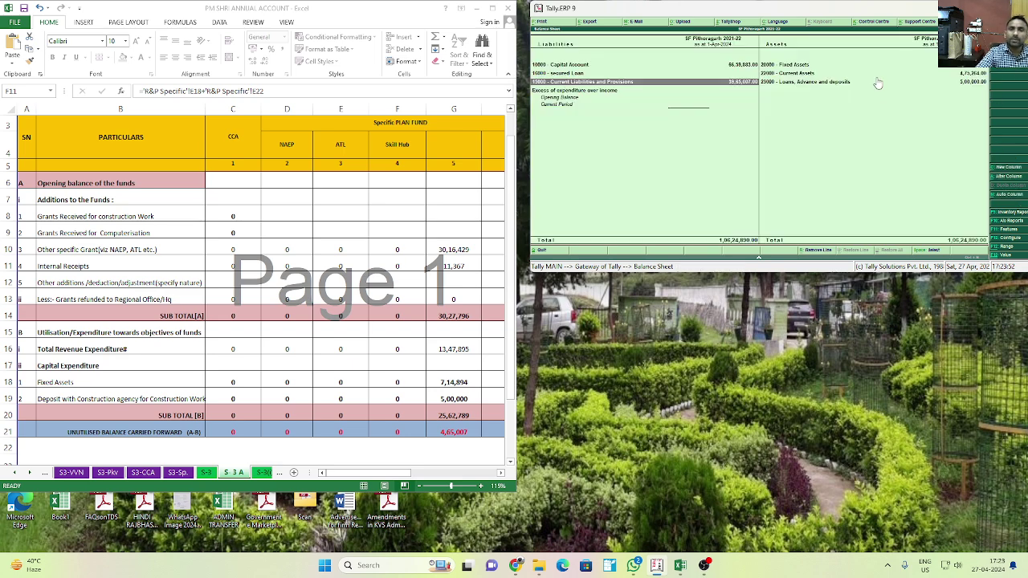
# Step: Review the Balance Sheet's asset heads, compare them with the Capital Account ledgers, and close the report
pyautogui.click(790, 75)
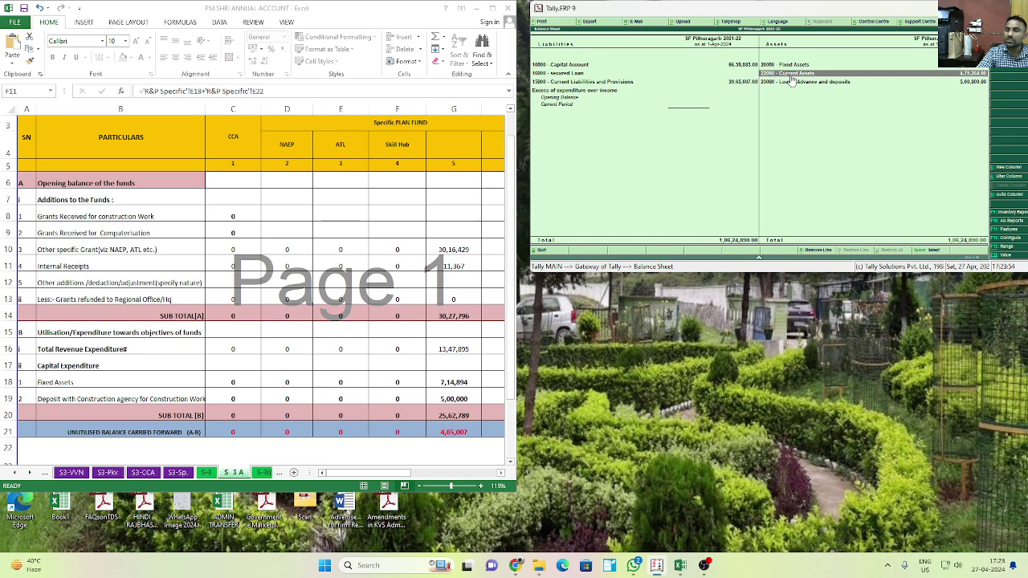
pyautogui.click(784, 67)
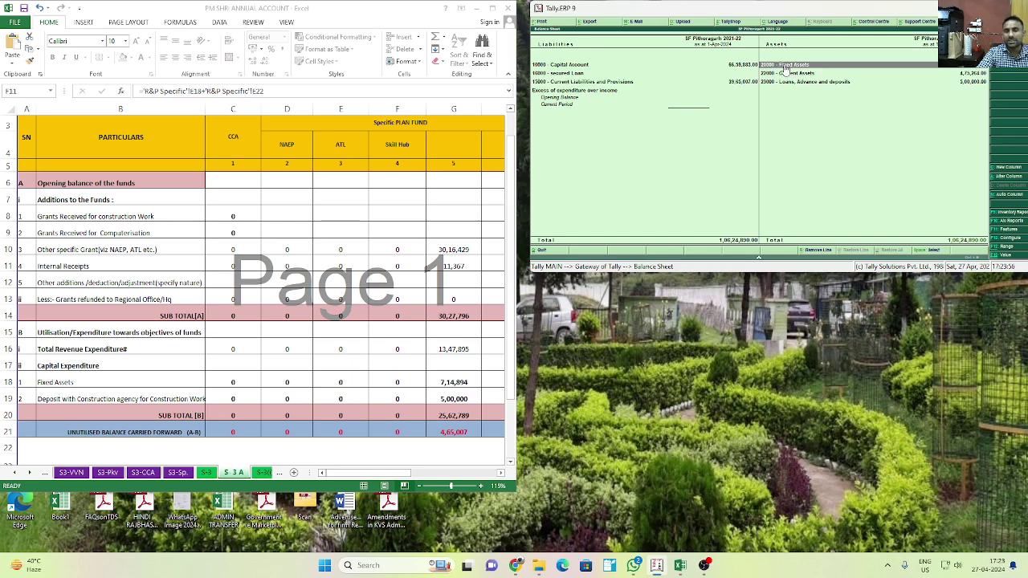
pyautogui.click(816, 81)
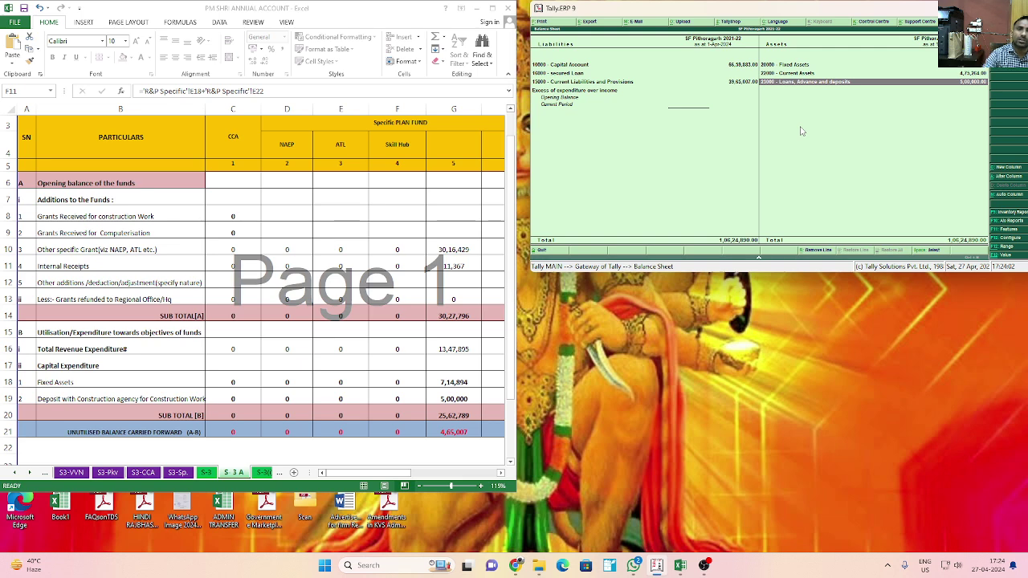
pyautogui.click(739, 65)
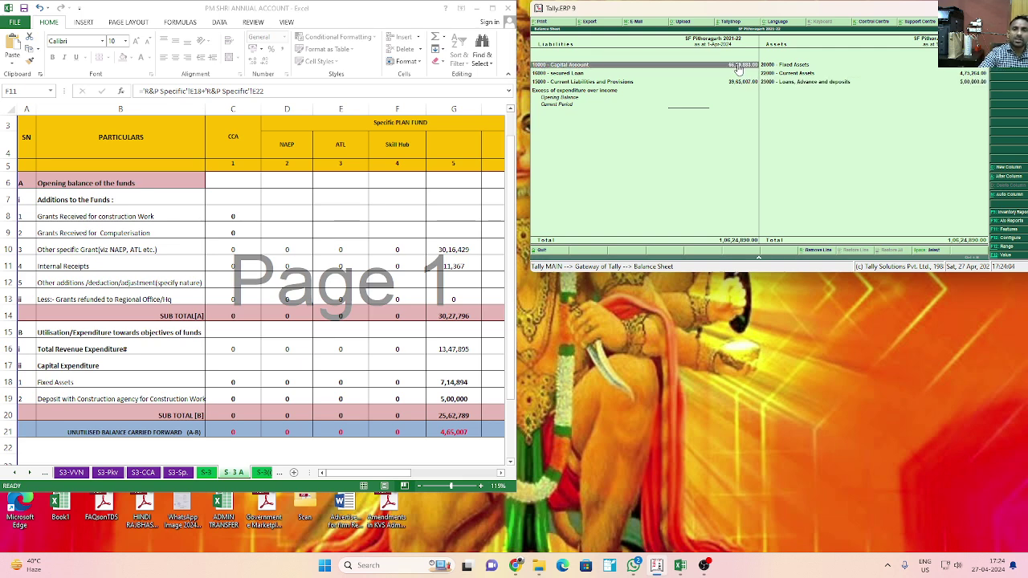
pyautogui.click(739, 67)
pyautogui.press('Return')
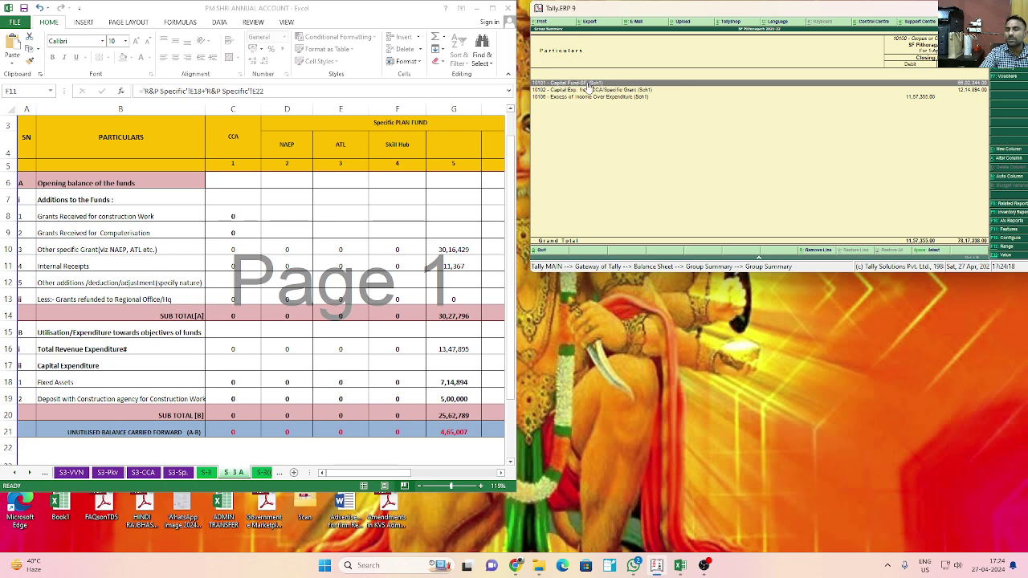
pyautogui.press('Escape')
pyautogui.press('Escape')
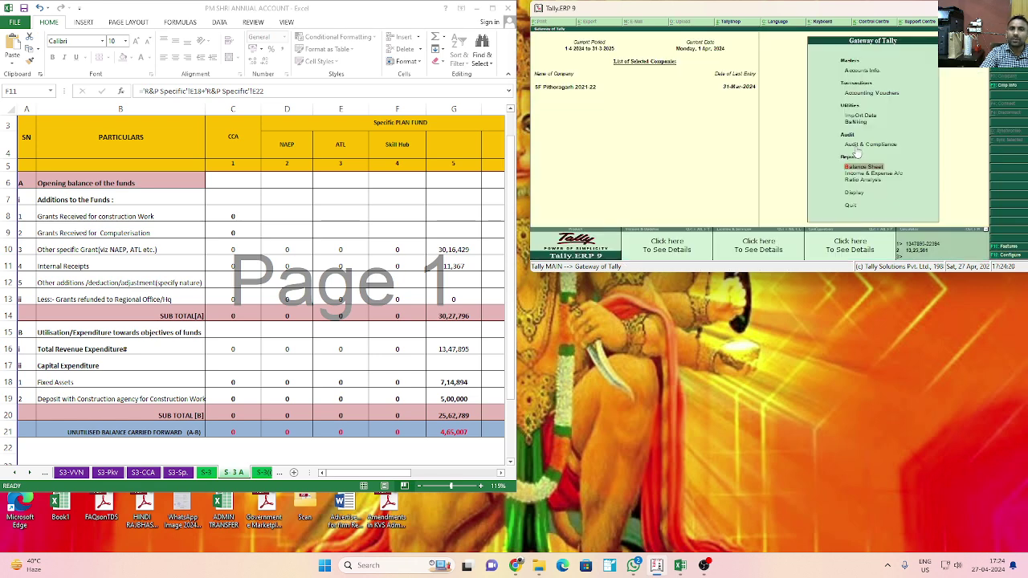
pyautogui.press('Escape')
pyautogui.press('Escape')
# Step: Set the current period back to 1.4.2023 through 31.03.24
pyautogui.hotkey('alt', 'F2')
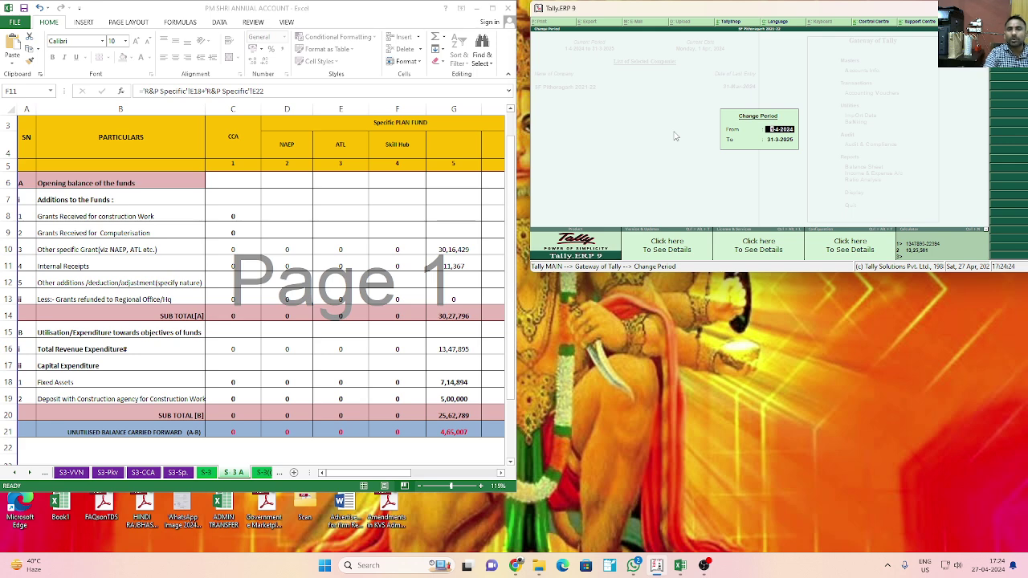
pyautogui.write('1')
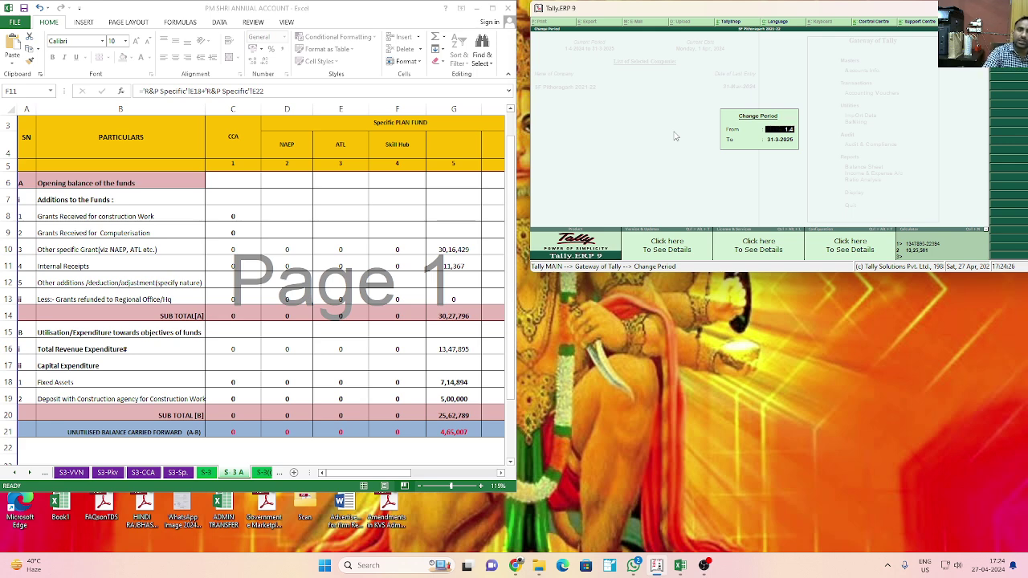
pyautogui.write('.4.2023')
pyautogui.press('Return')
pyautogui.write('31.0')
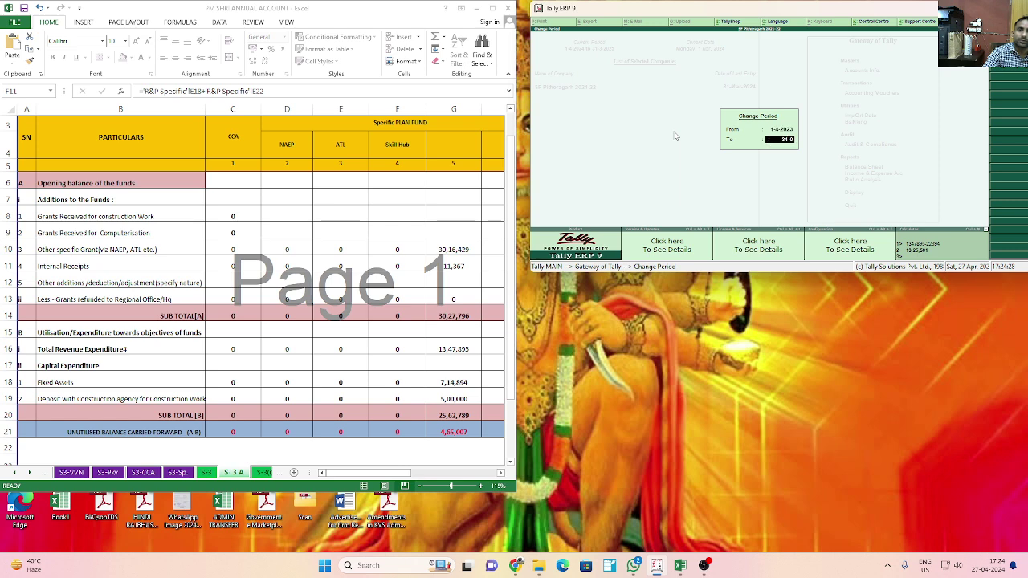
pyautogui.write('3.24')
pyautogui.press('Return')
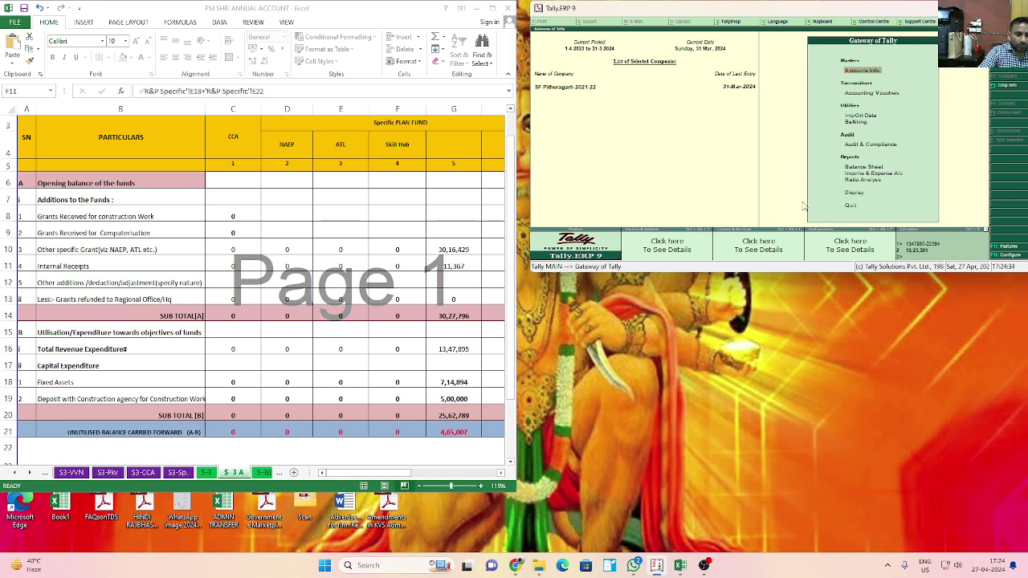
# Step: Start a new special journal voucher in Tally, switch to Excel, and locate the capital expenditure grant amount on the S-1 sheet
pyautogui.press('v')
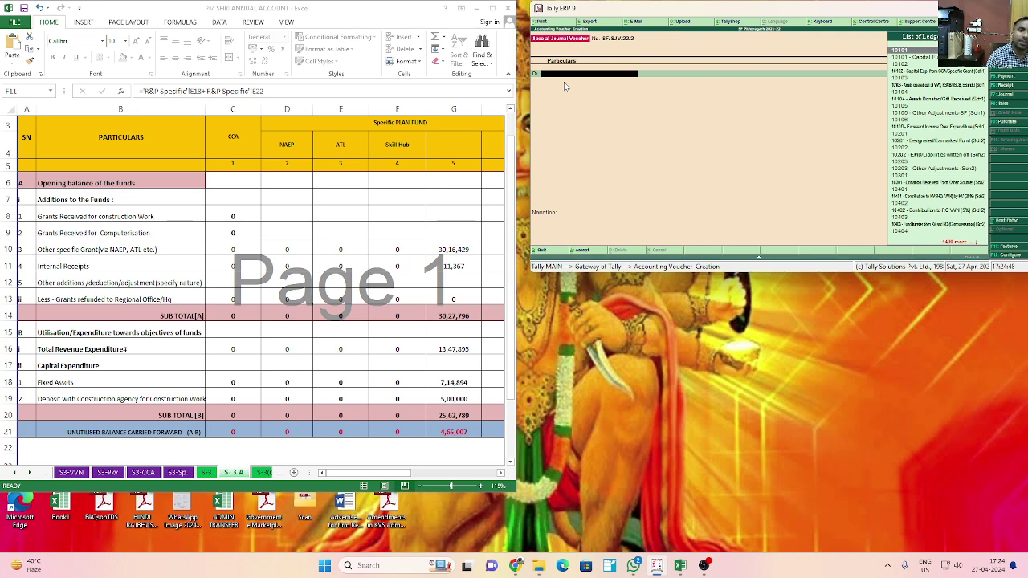
pyautogui.click(279, 477)
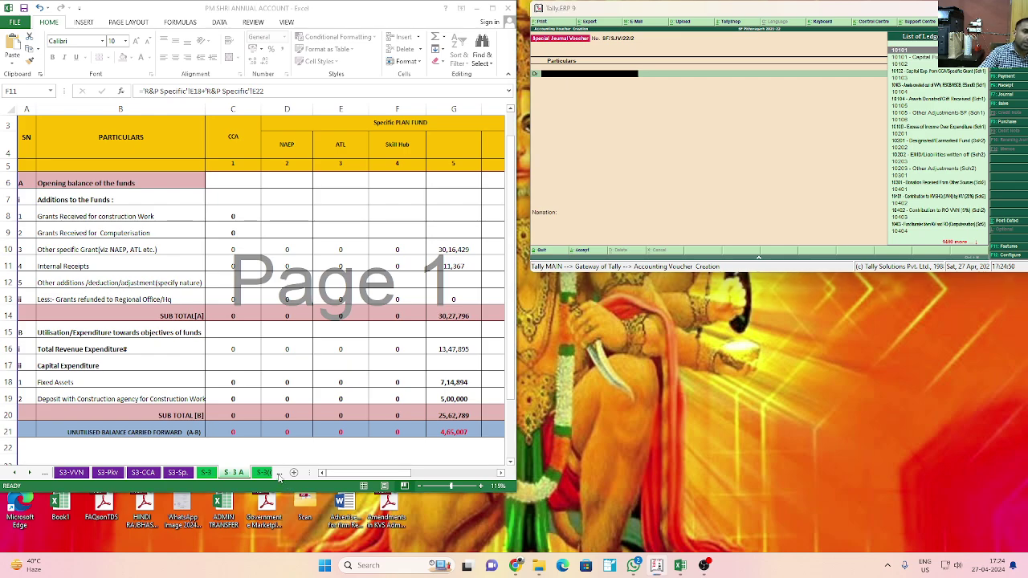
pyautogui.click(278, 474)
pyautogui.click(279, 475)
pyautogui.click(279, 475)
pyautogui.click(279, 475)
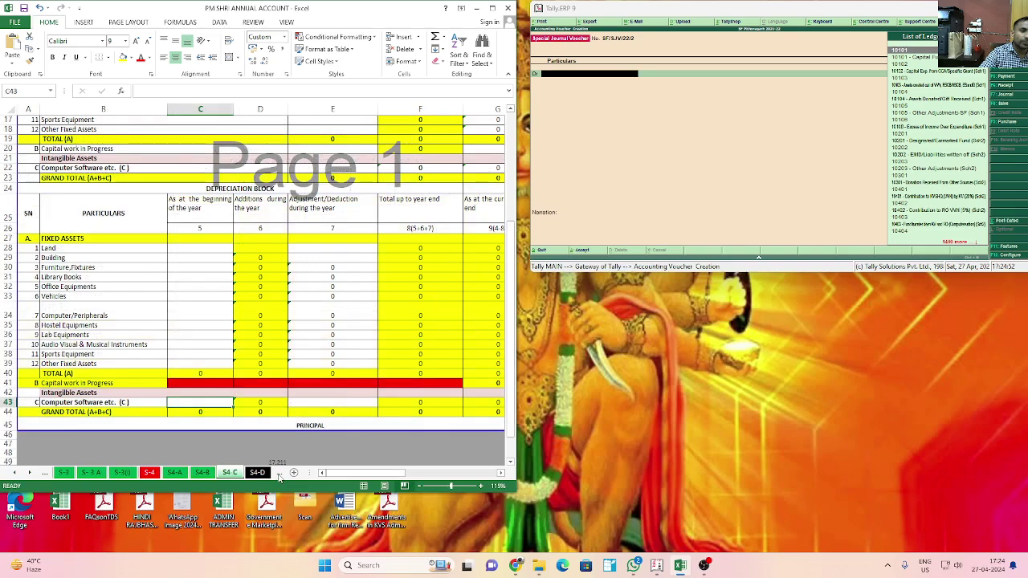
pyautogui.click(278, 475)
pyautogui.click(279, 475)
pyautogui.click(279, 475)
pyautogui.click(279, 475)
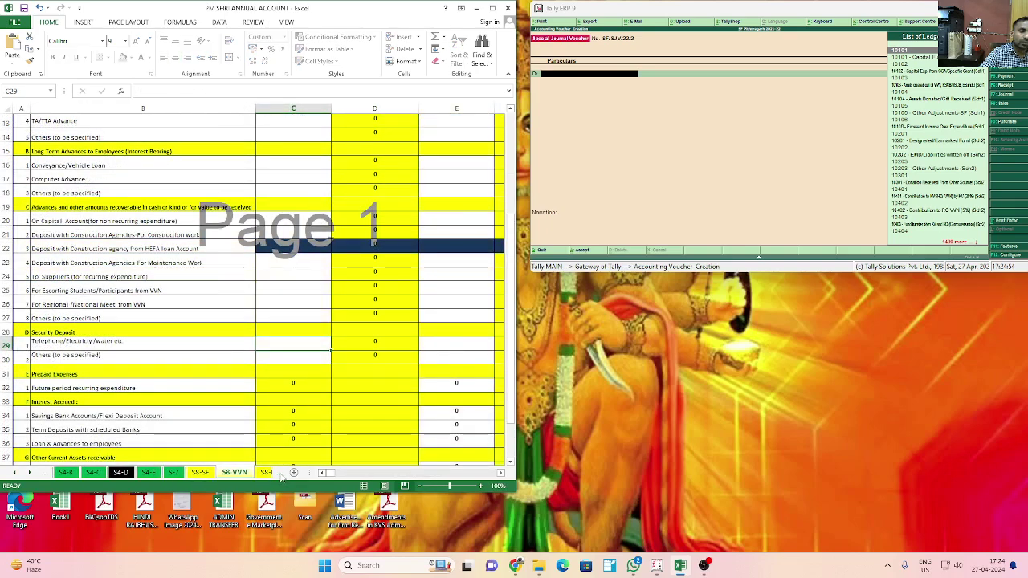
pyautogui.click(19, 474)
pyautogui.click(19, 474)
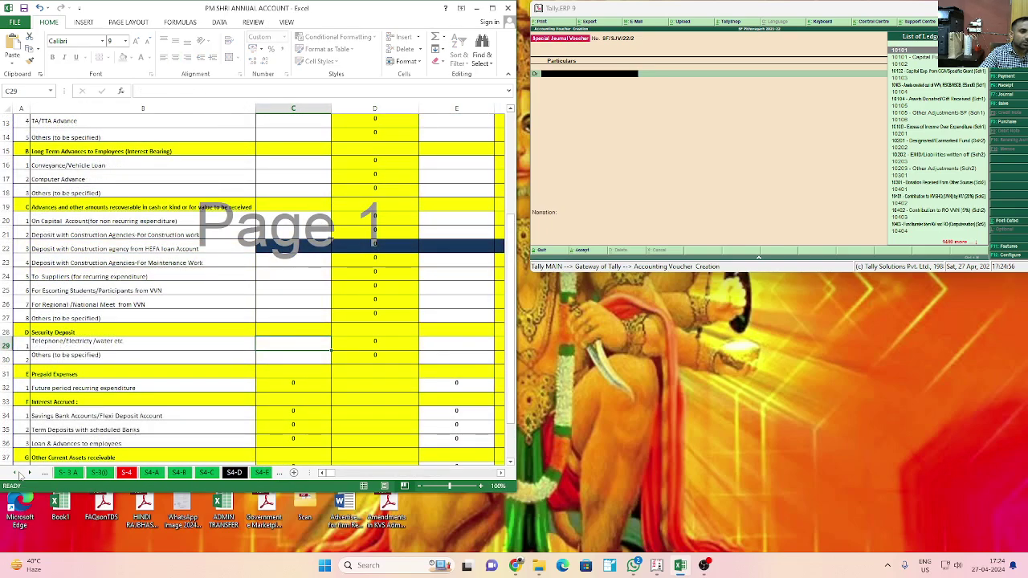
pyautogui.click(18, 473)
pyautogui.click(18, 474)
pyautogui.click(18, 474)
pyautogui.click(19, 473)
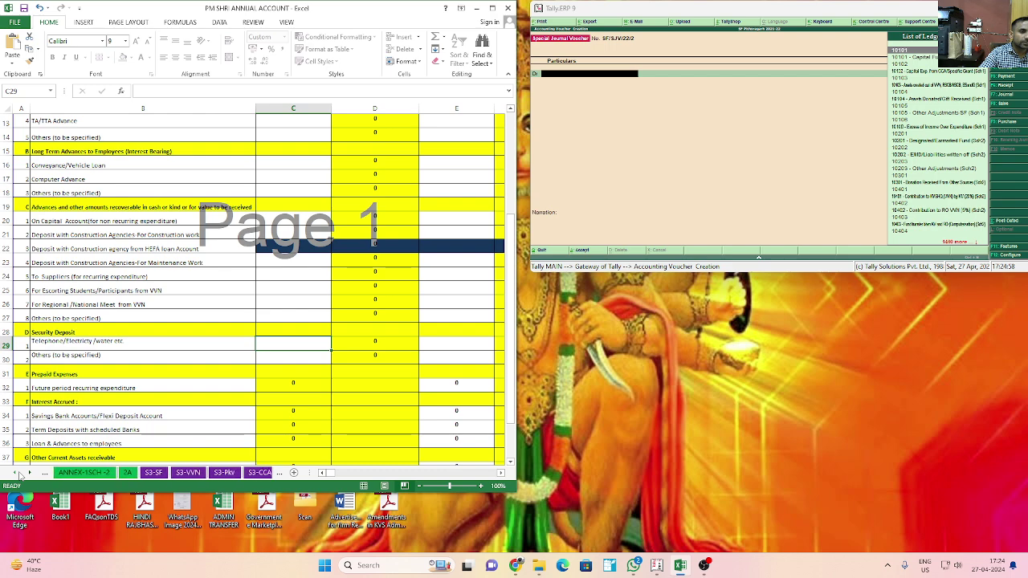
pyautogui.click(18, 474)
pyautogui.click(18, 474)
pyautogui.click(71, 473)
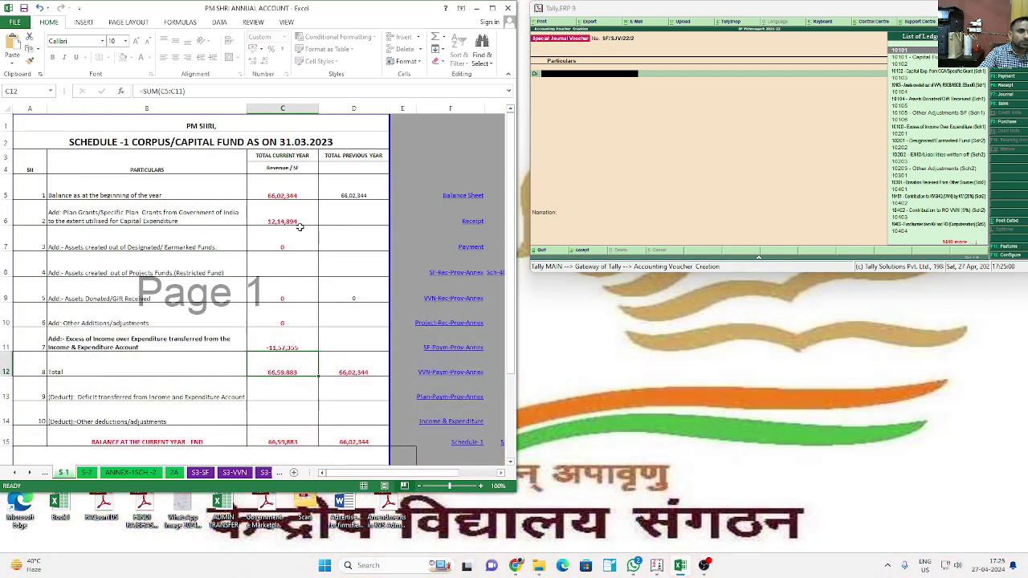
pyautogui.click(275, 226)
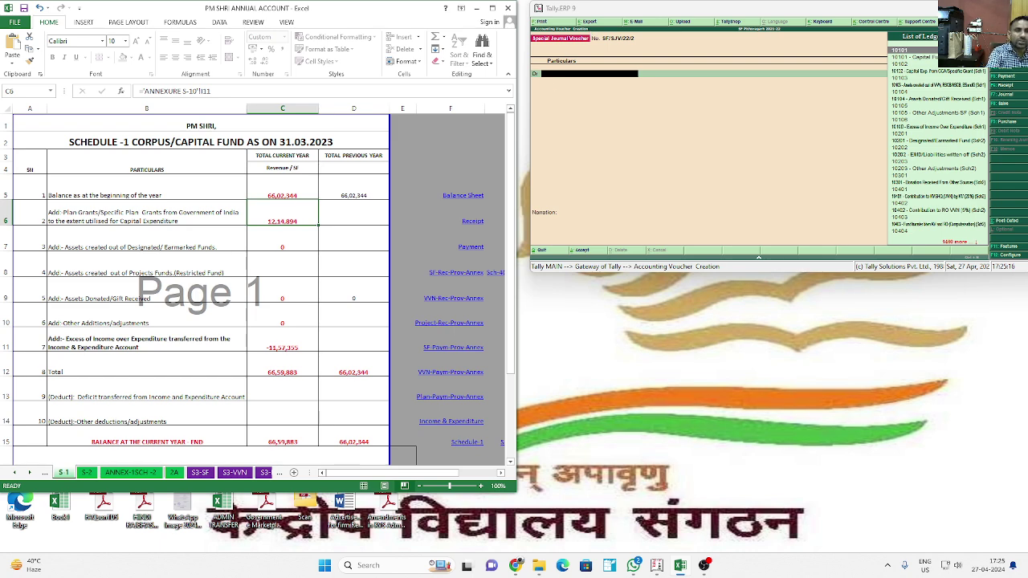
# Step: In the Tally voucher, debit 12,14,894 to the ledger 10102 - Capital Exp. from CCA/Specific Grant (Sch1)
pyautogui.press('1')
pyautogui.press('Return')
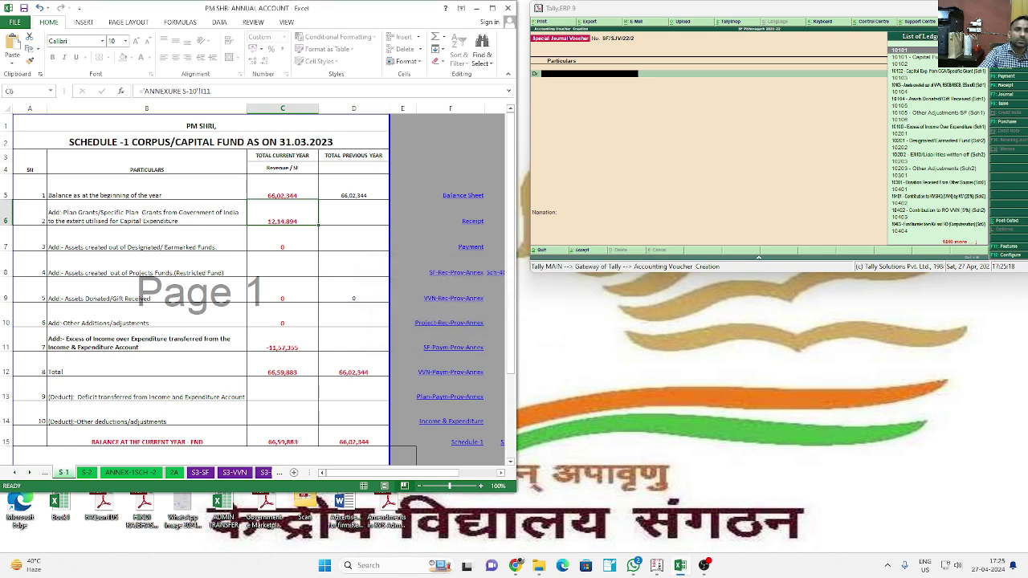
pyautogui.click(639, 81)
pyautogui.write('CAPI')
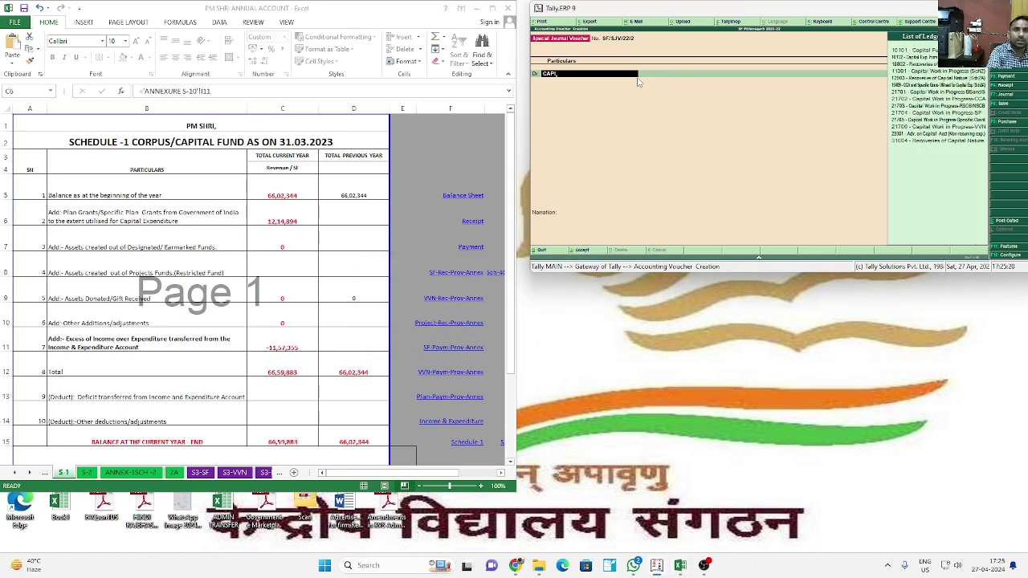
pyautogui.press('Down')
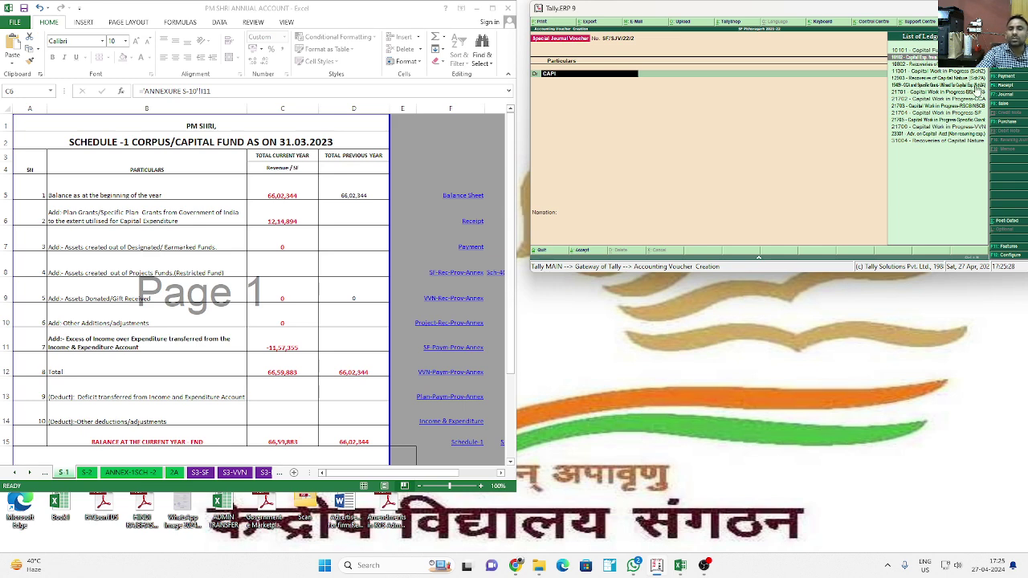
pyautogui.press('Return')
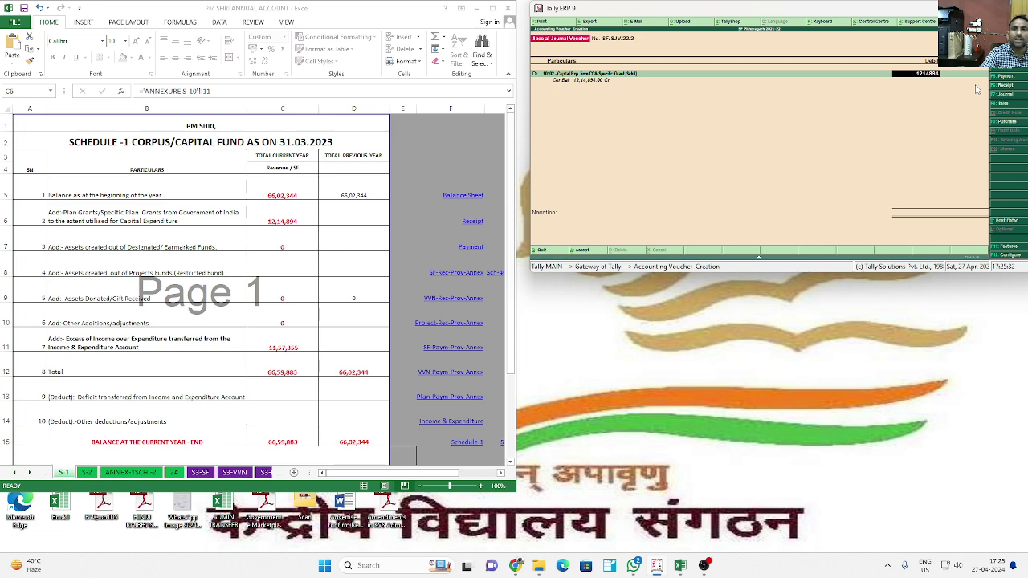
pyautogui.press('Return')
# Step: Credit 11,57,355 to the Excess of Income Over Expenditure (Sch1) ledger in the voucher
pyautogui.press('BackSpace')
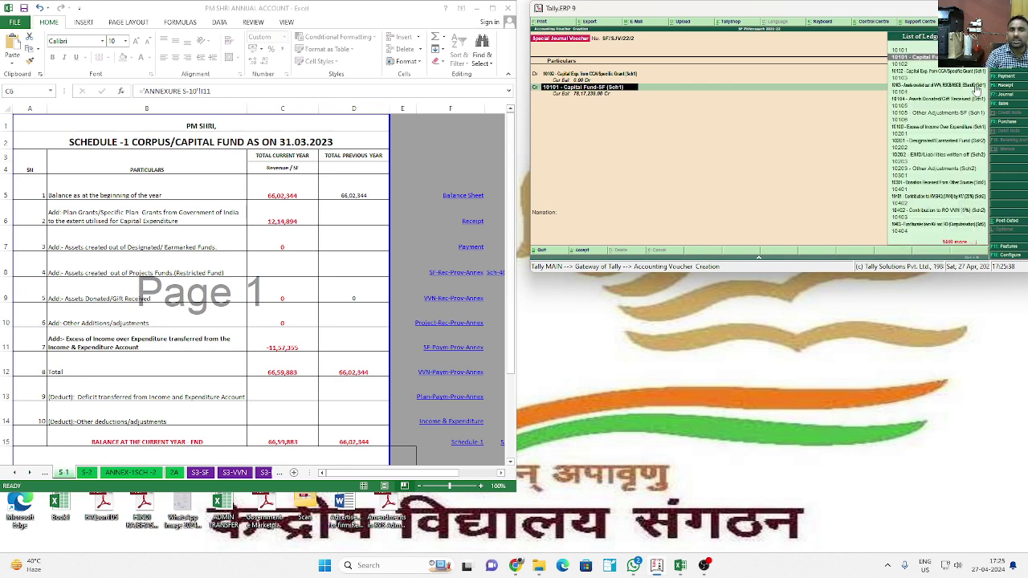
pyautogui.write('E')
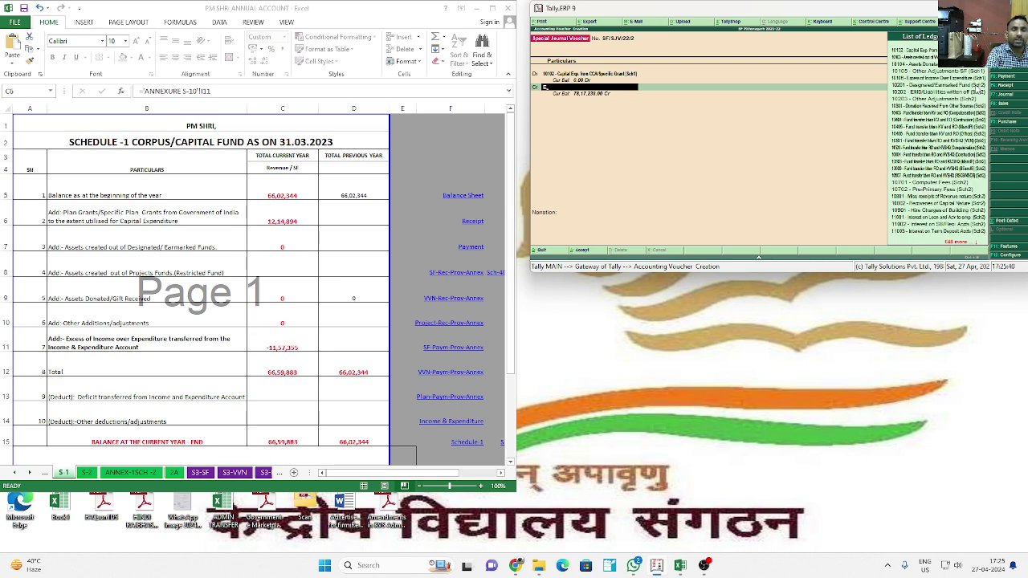
pyautogui.write('XCESS')
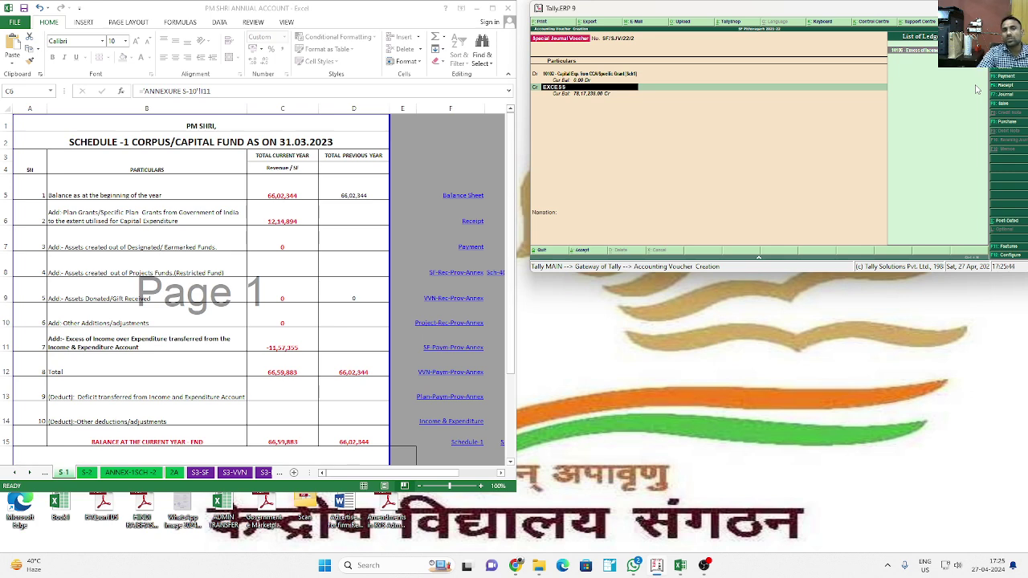
pyautogui.press('Return')
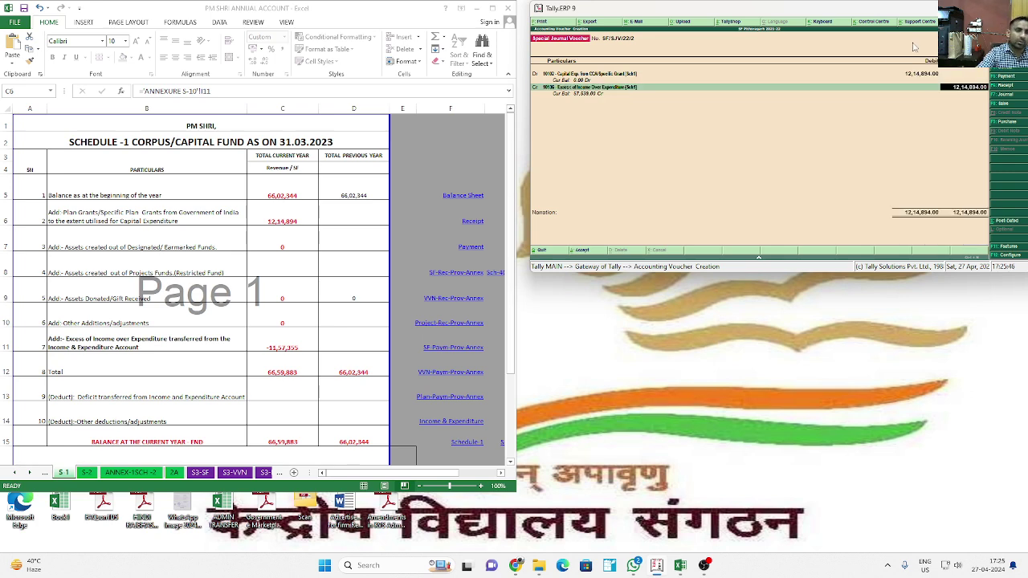
pyautogui.write('1157355')
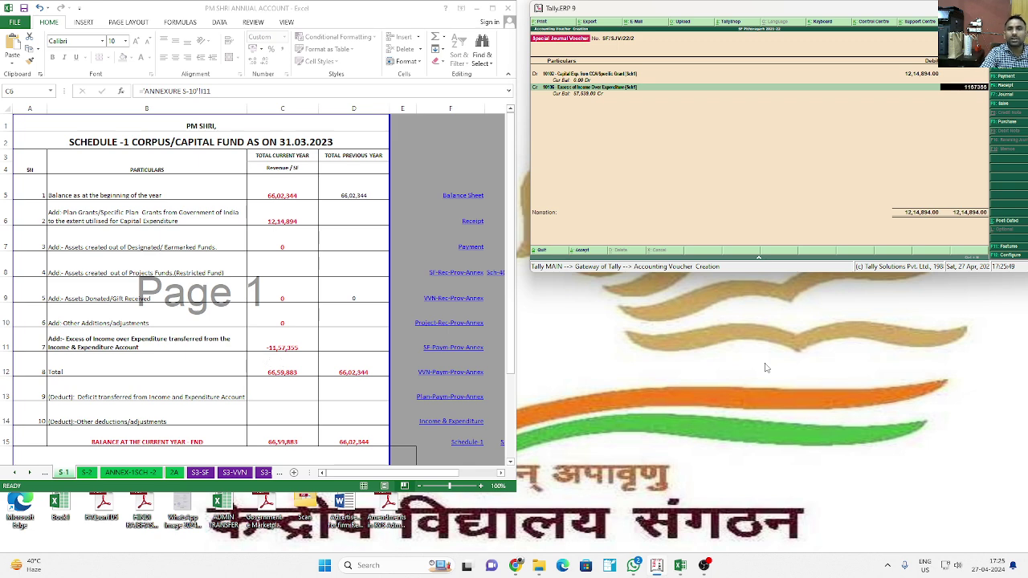
pyautogui.press('Return')
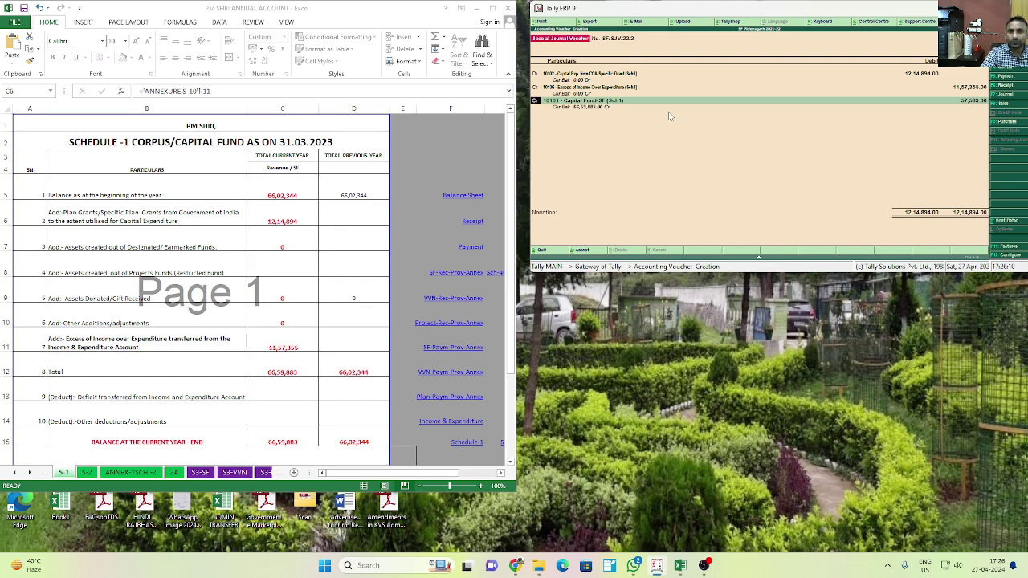
# Step: Credit the remaining 57,539 to the ledger 10101 - Capital Fund-SF (Sch1)
pyautogui.press('Return')
pyautogui.press('Return')
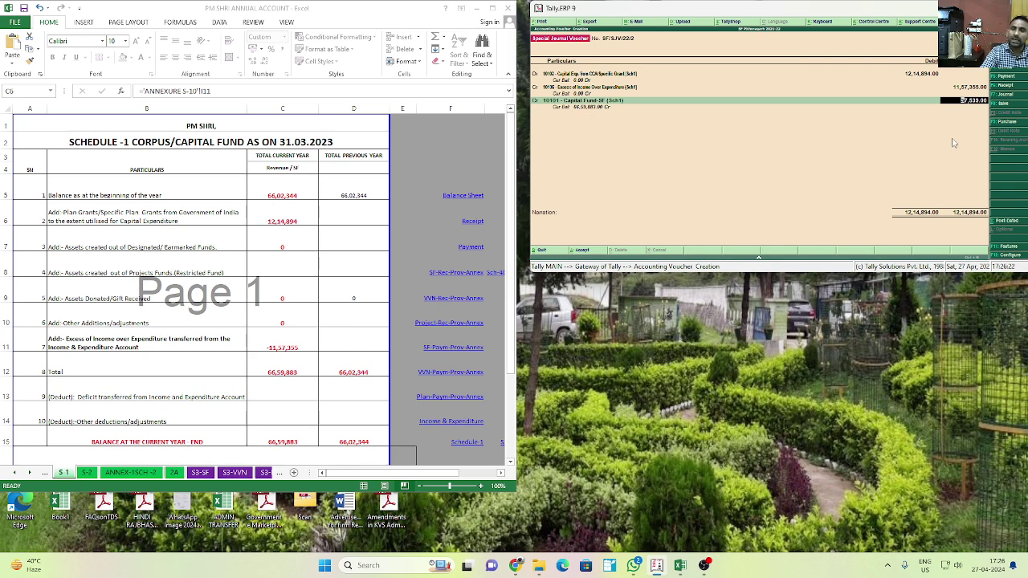
pyautogui.press('Return')
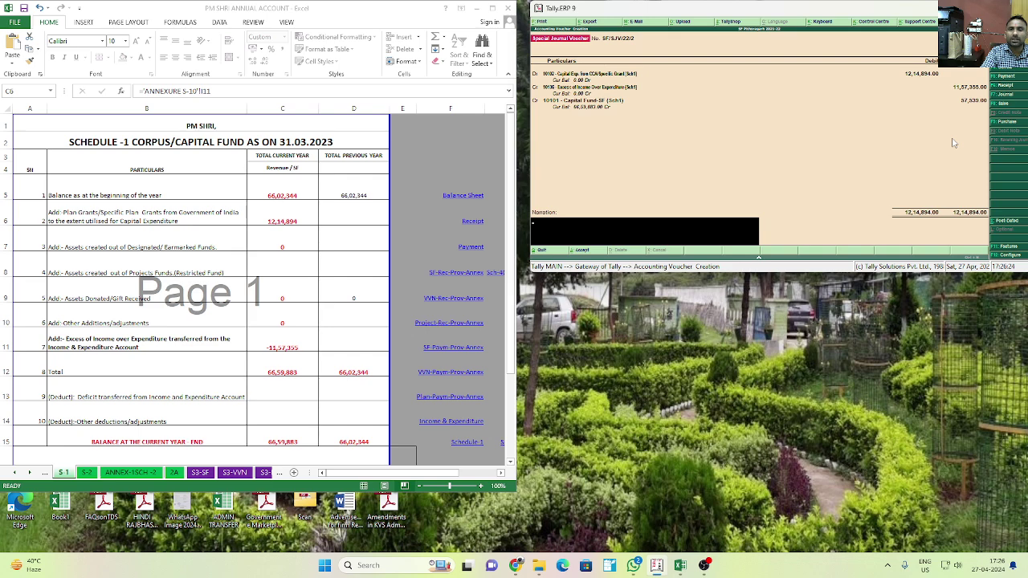
# Step: Add the narration "BALANCE SHIFTED TO CAPITAL FUND SCH-1", save the special journal voucher, and leave voucher entry
pyautogui.press('Return')
pyautogui.press('Escape')
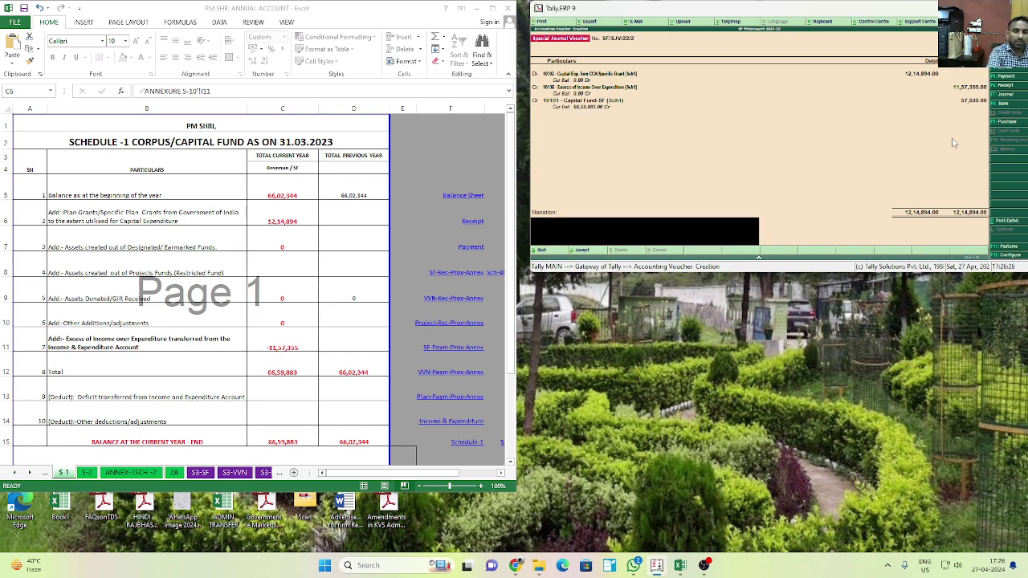
pyautogui.write('BALANCE SH')
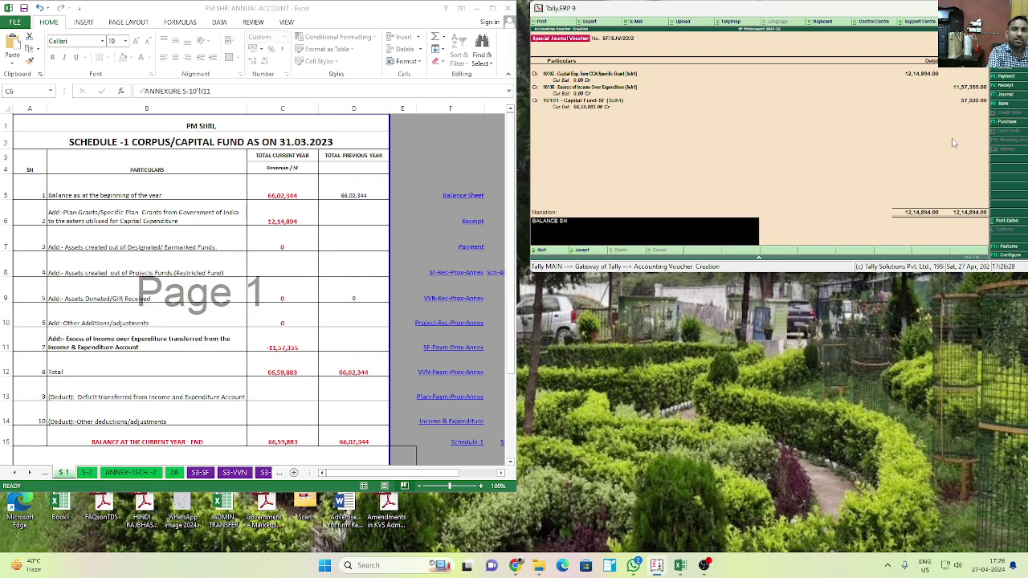
pyautogui.write('EET')
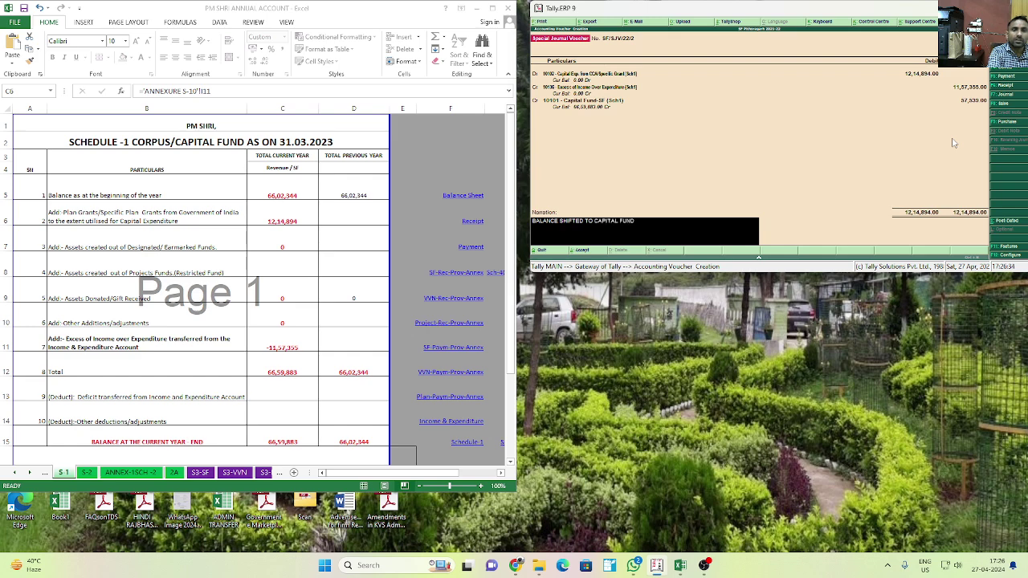
pyautogui.press('Return')
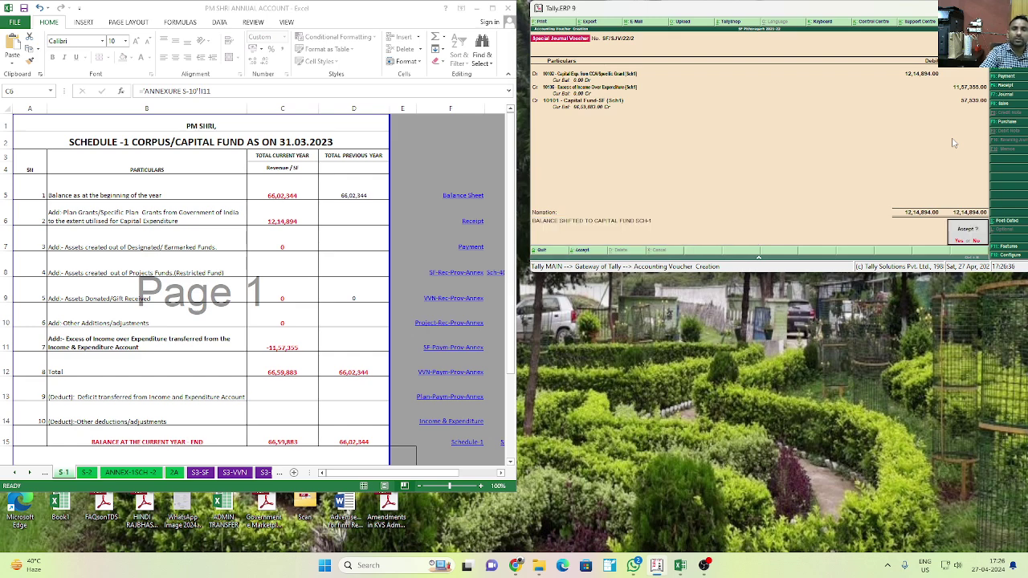
pyautogui.press('Return')
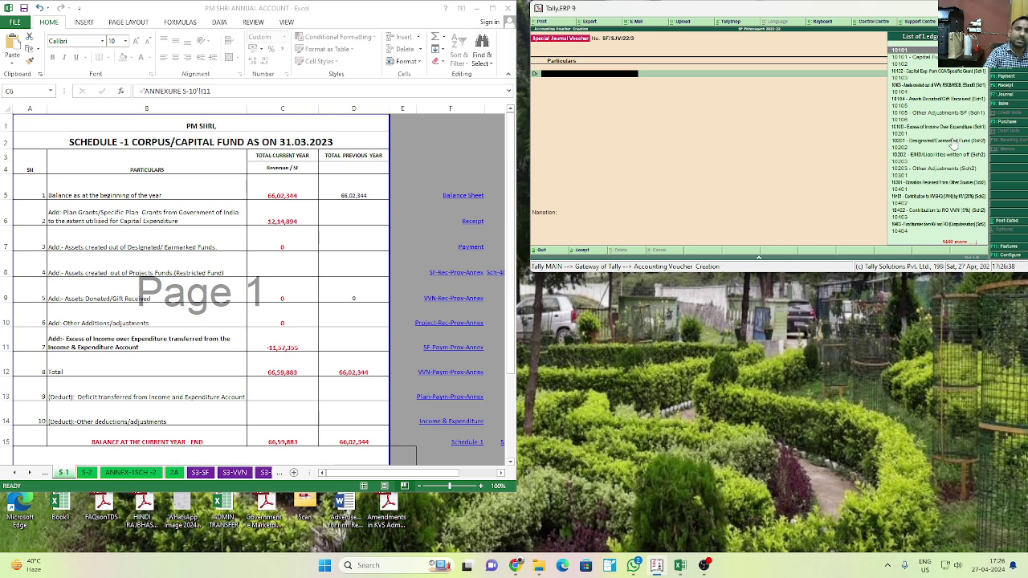
pyautogui.press('Escape')
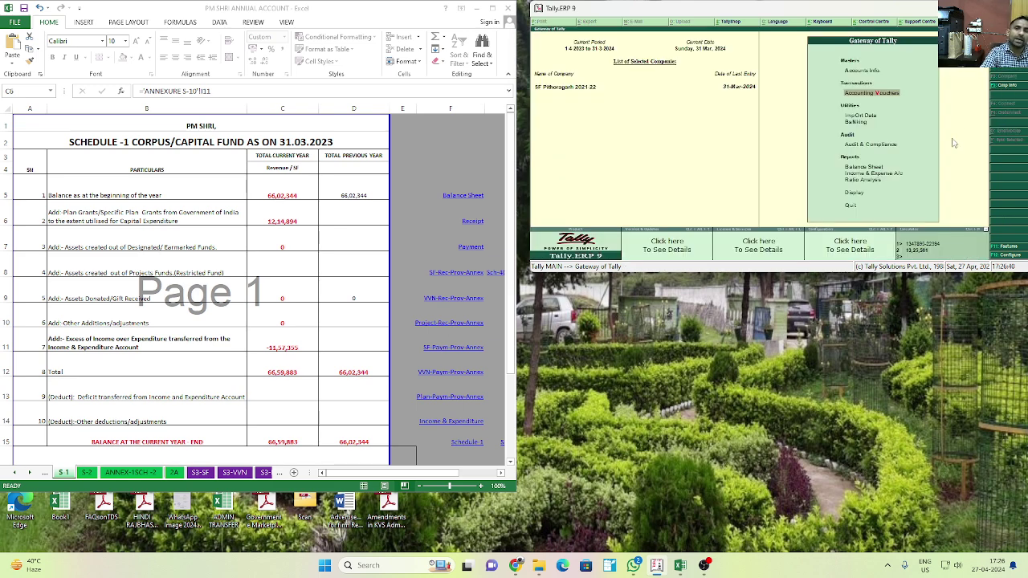
# Step: Examine the Balance Sheet's Capital Account down to the Capital Fund-SF monthly summary against Schedule 1, and close the report
pyautogui.press('Down')
pyautogui.press('Down')
pyautogui.press('Down')
pyautogui.press('Down')
pyautogui.press('Return')
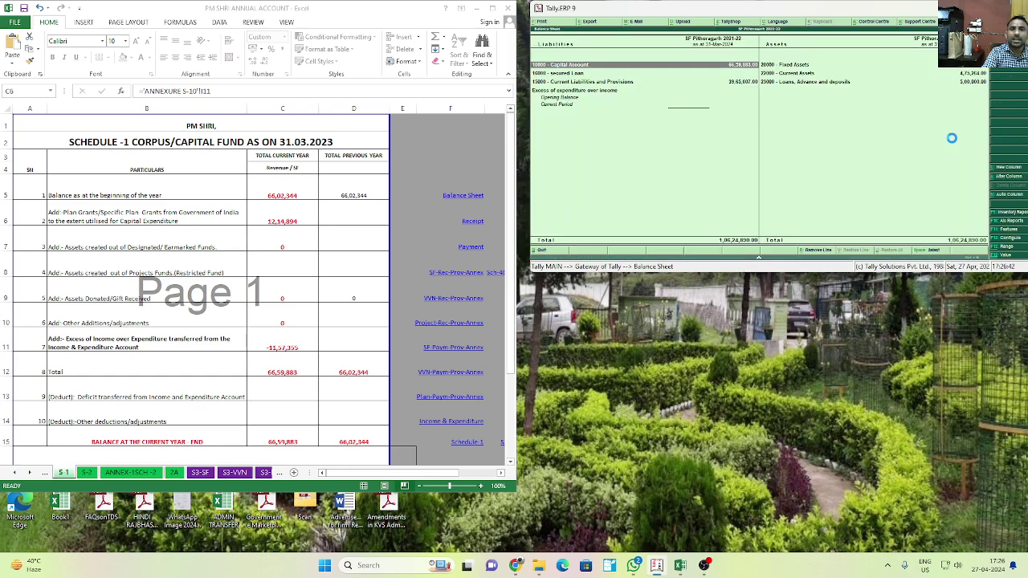
pyautogui.press('Return')
pyautogui.press('Return')
pyautogui.press('Return')
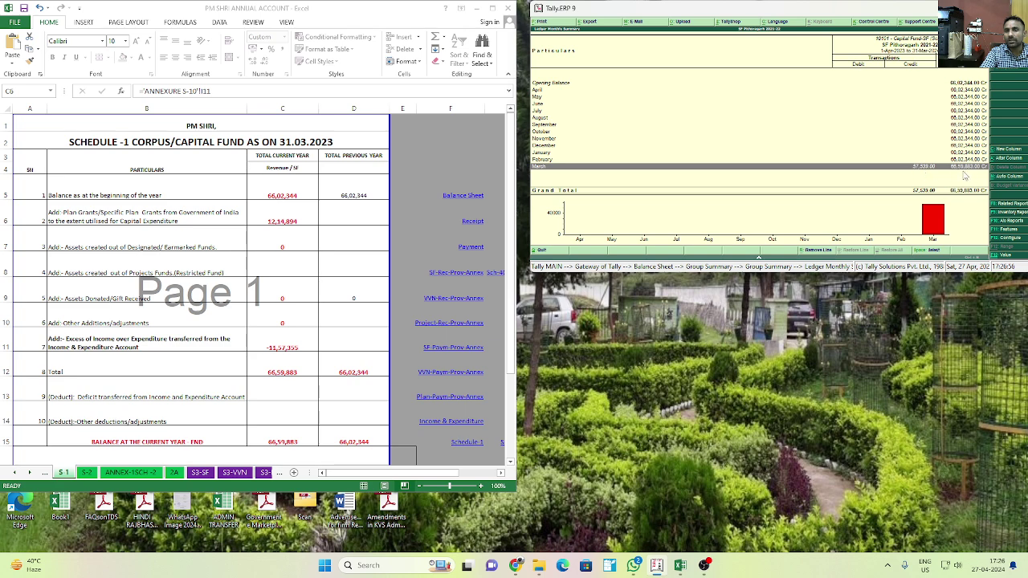
pyautogui.press('Escape')
pyautogui.press('Escape')
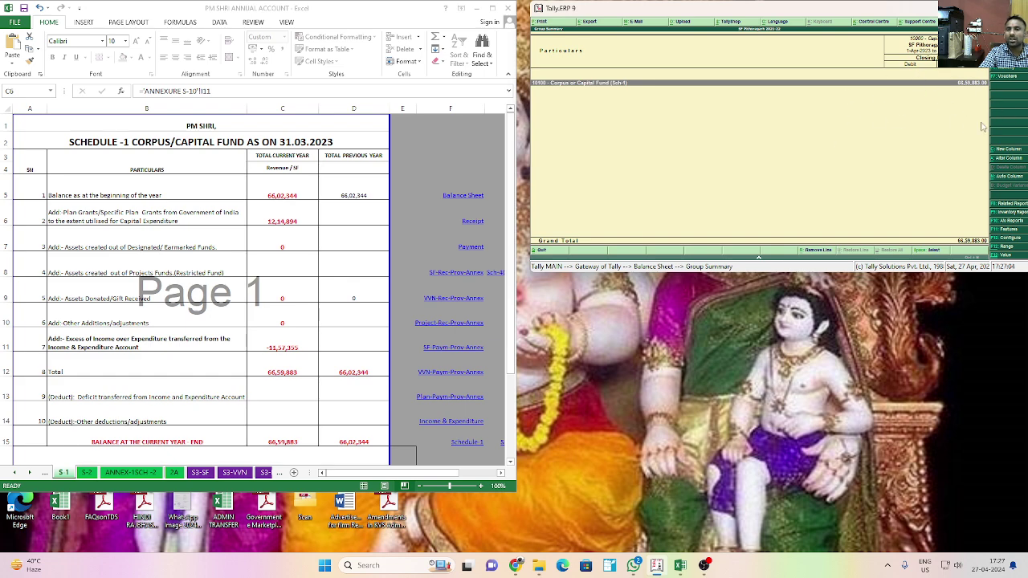
pyautogui.press('Escape')
pyautogui.press('Down')
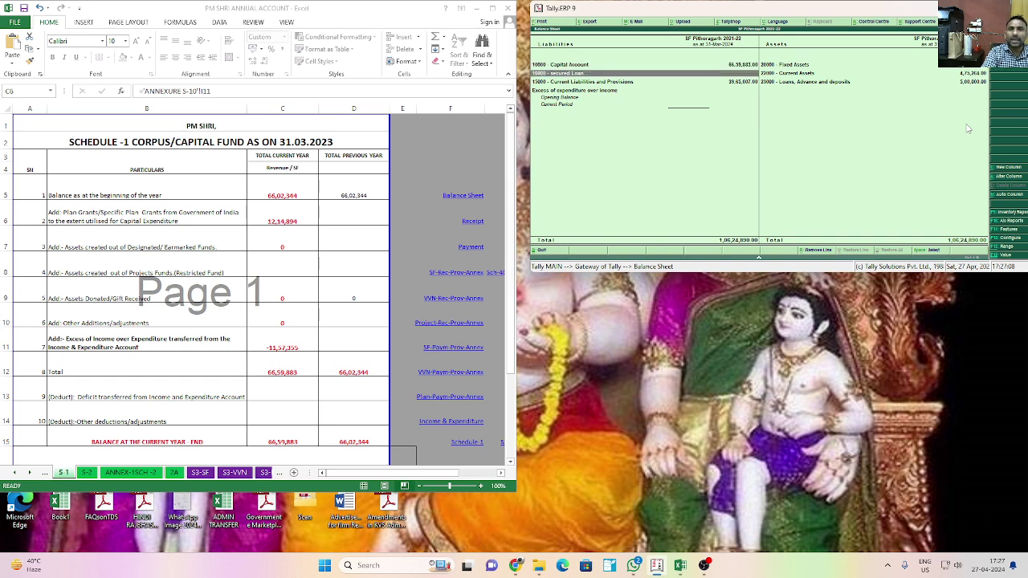
pyautogui.press('Escape')
pyautogui.press('Escape')
pyautogui.press('Escape')
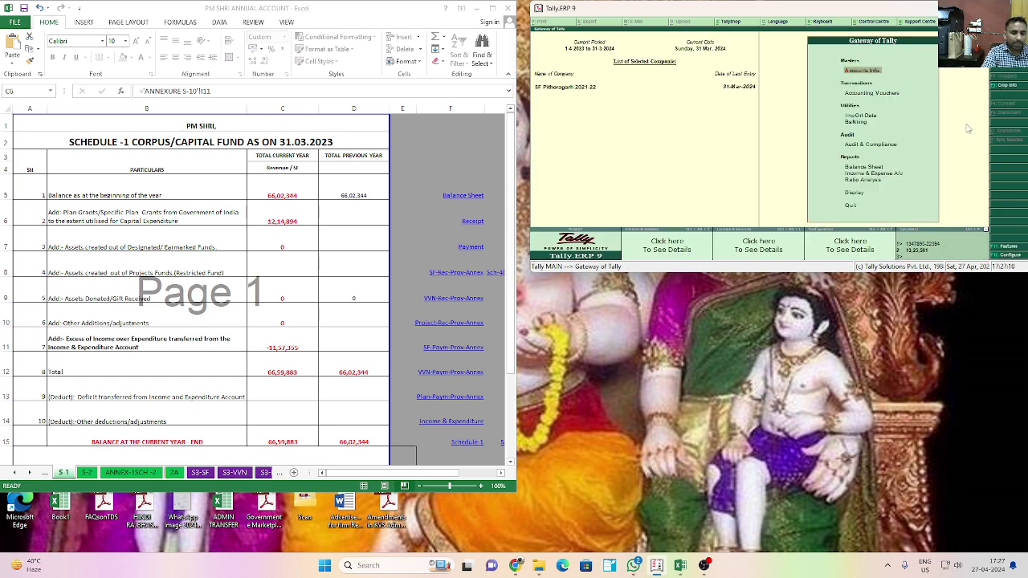
# Step: Set the current period to 1.4.2024 through 31.03.2025
pyautogui.hotkey('alt', 'F2')
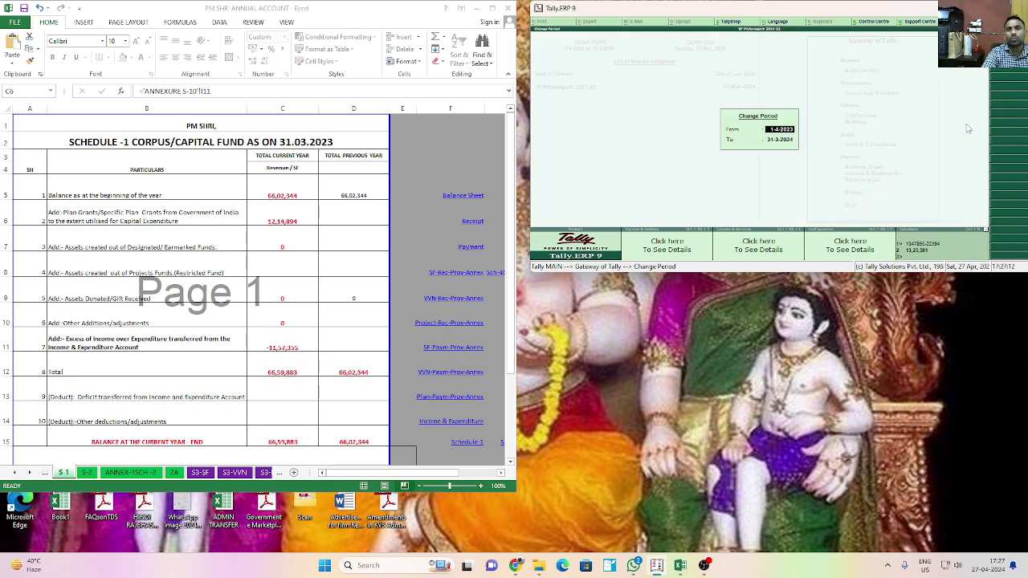
pyautogui.write('1.4.2024')
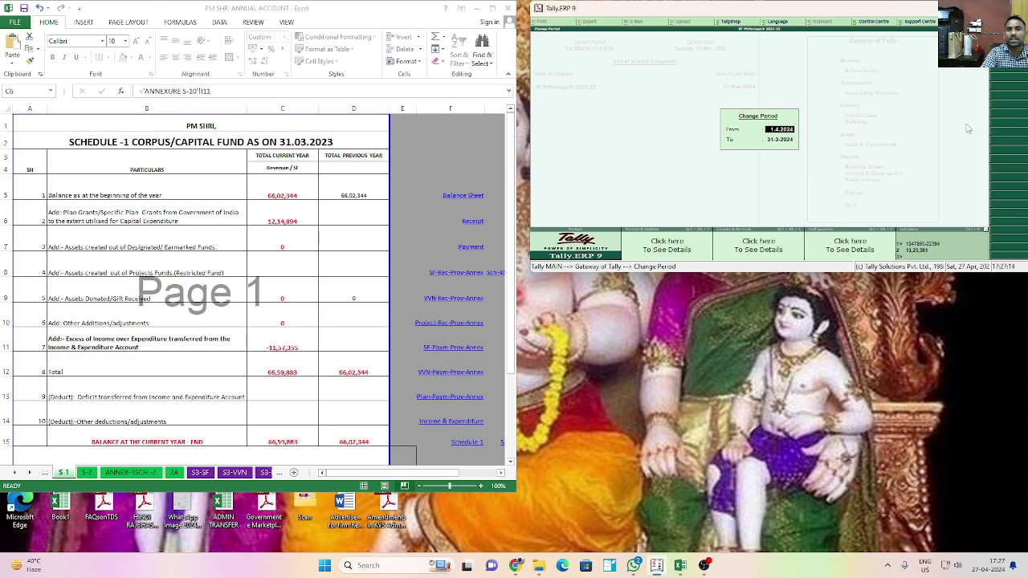
pyautogui.press('Return')
pyautogui.write('31.03.')
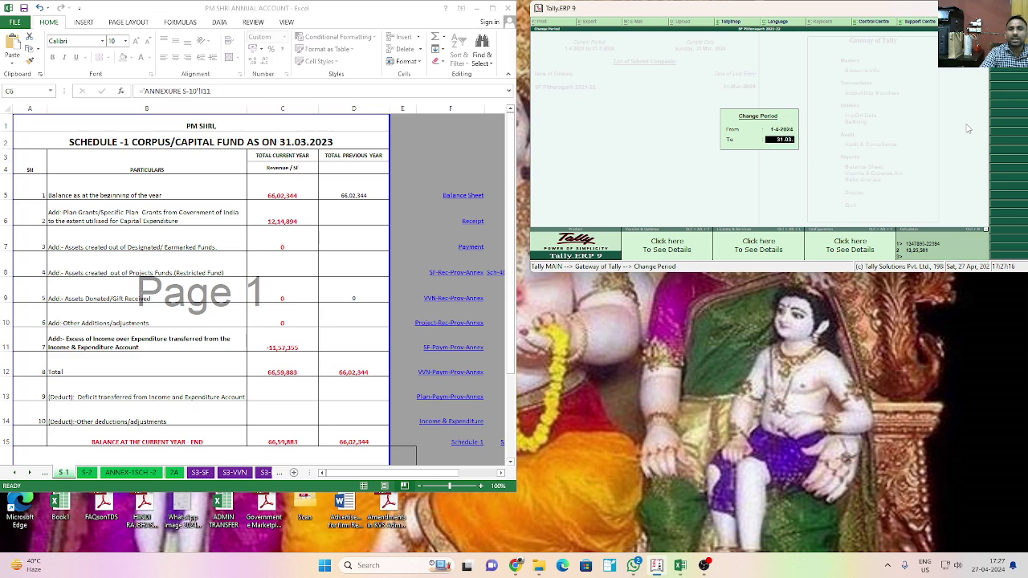
pyautogui.write('2025')
pyautogui.press('Return')
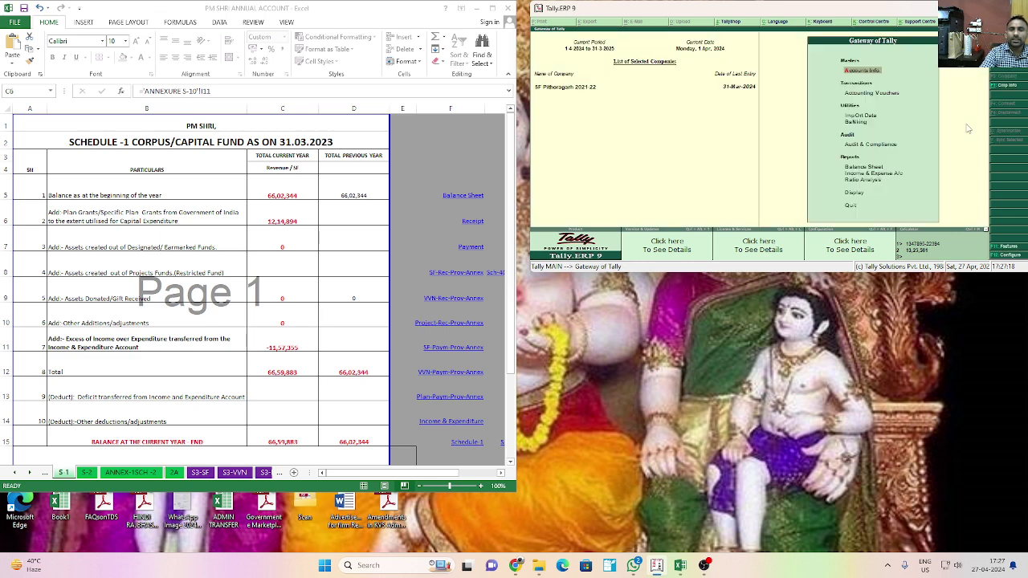
# Step: Examine the Balance Sheet's Capital Account for the 2024-25 period down to the opening balance in the Capital Fund-SF monthly summary
pyautogui.press('Down')
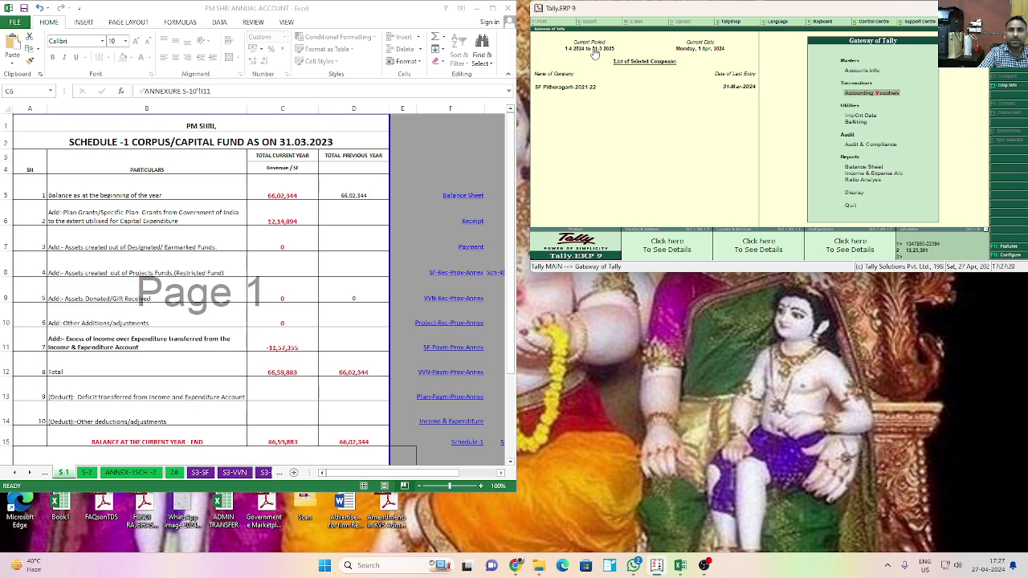
pyautogui.click(845, 167)
pyautogui.press('Return')
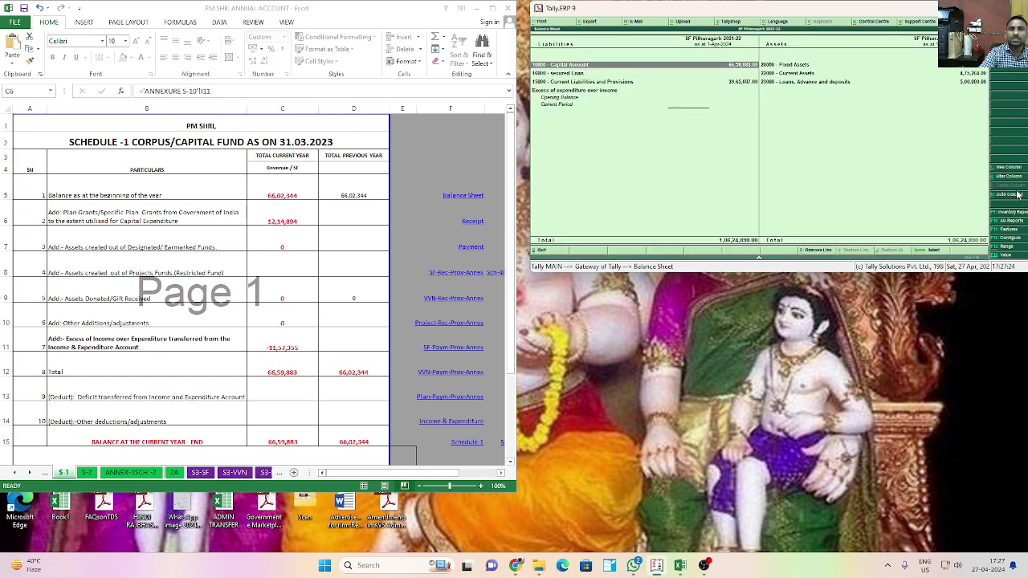
pyautogui.press('Return')
pyautogui.press('Return')
pyautogui.press('Return')
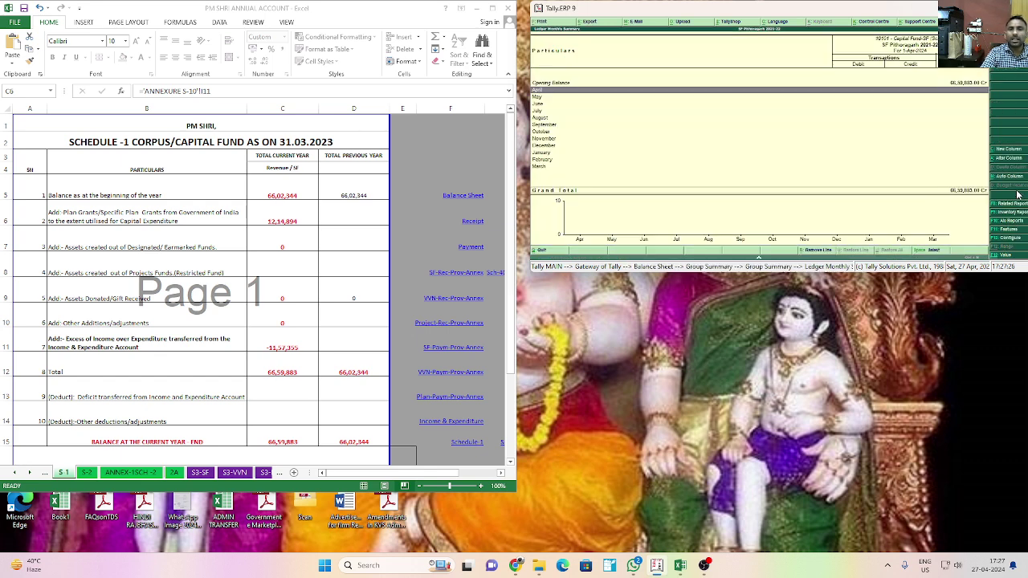
pyautogui.press('Escape')
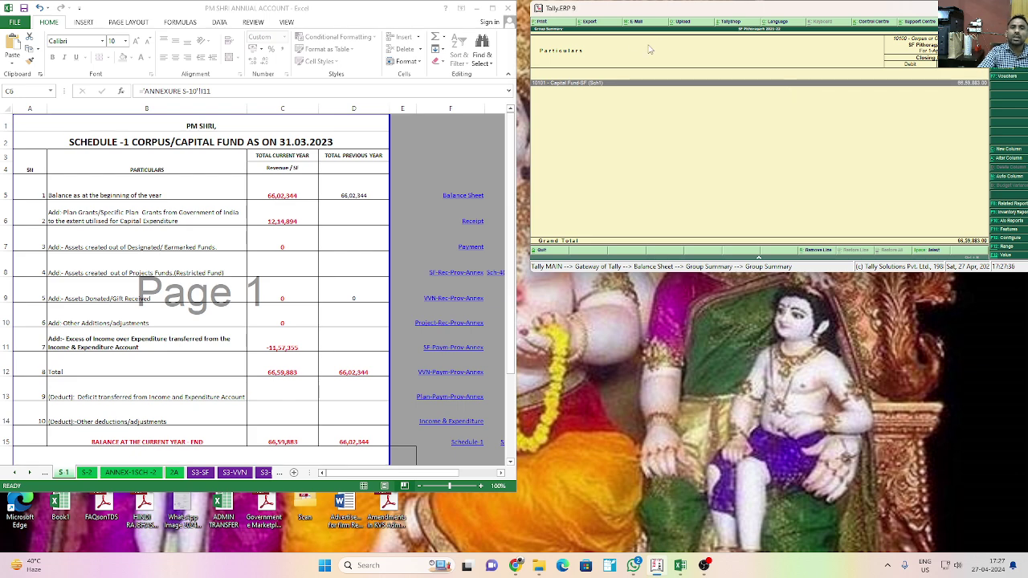
pyautogui.press('Return')
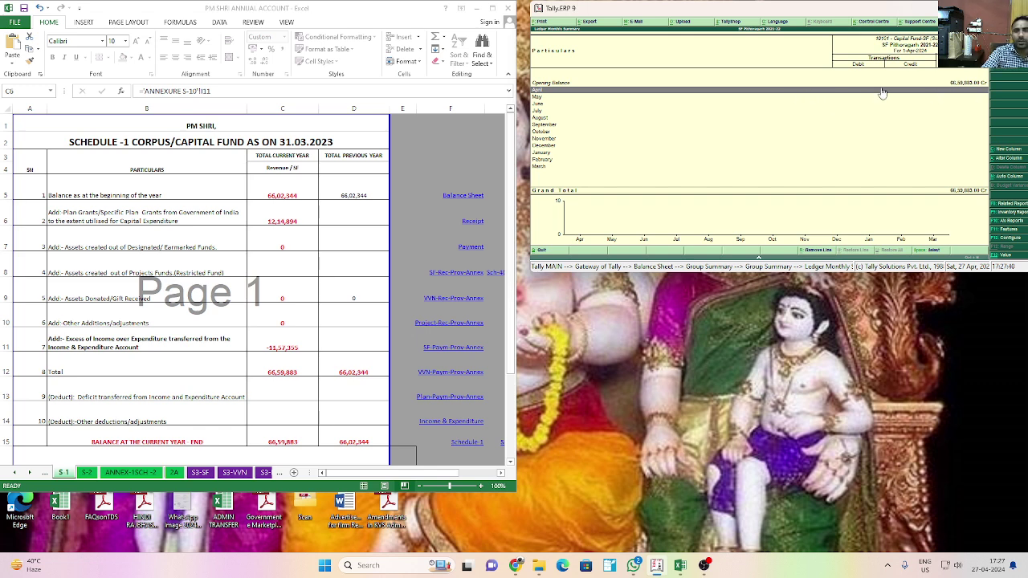
# Step: Compare Schedule 1's opening balance, plan grants and excess of income figures with the Capital Fund-SF ledger, and close the Tally report
pyautogui.click(277, 193)
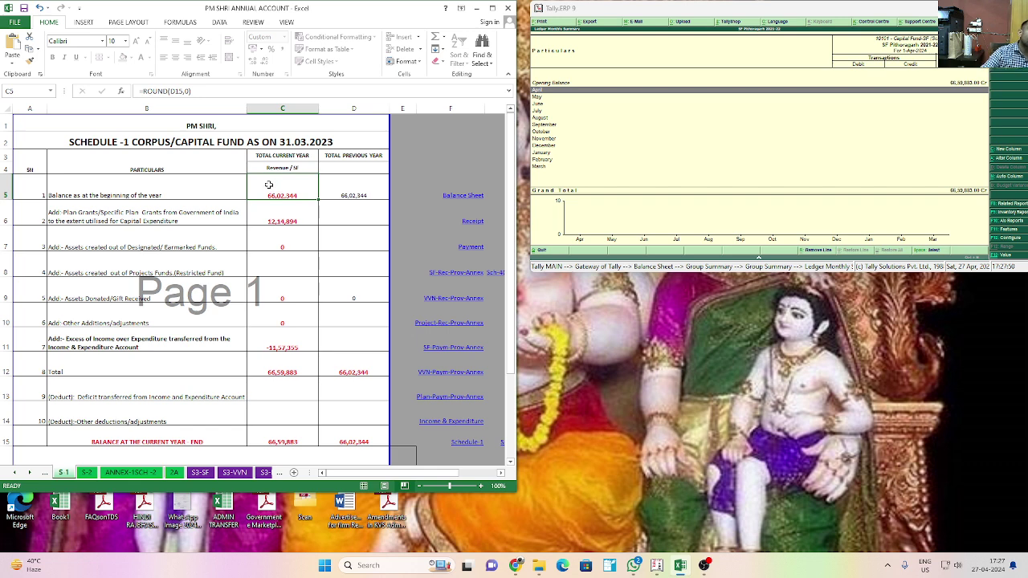
pyautogui.click(359, 185)
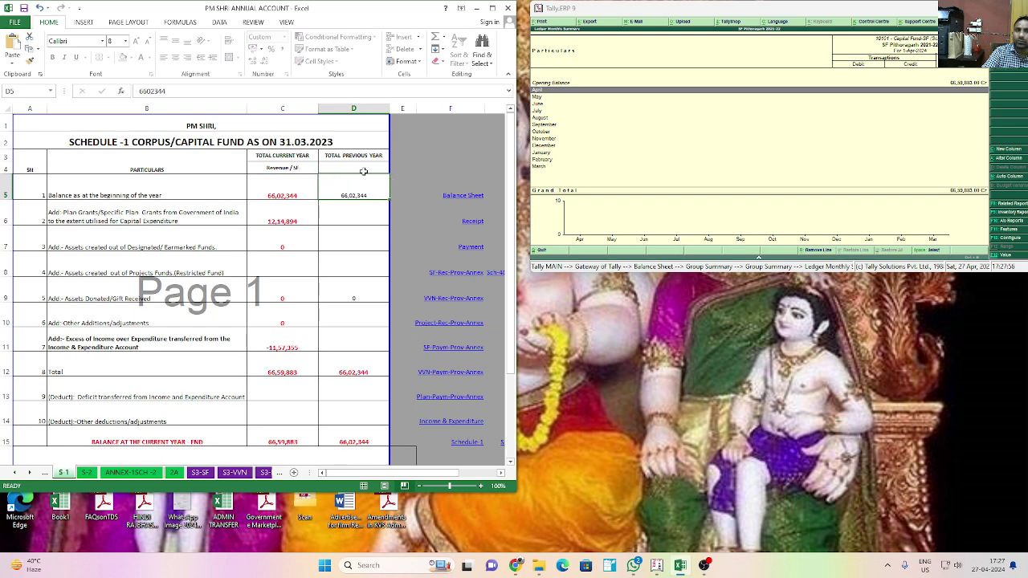
pyautogui.click(277, 193)
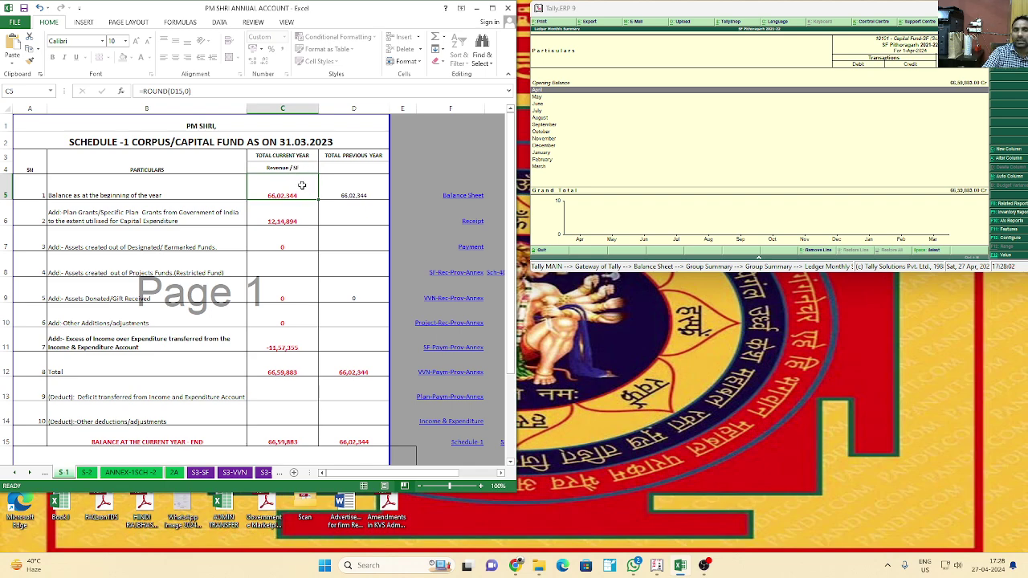
pyautogui.click(277, 223)
pyautogui.click(293, 345)
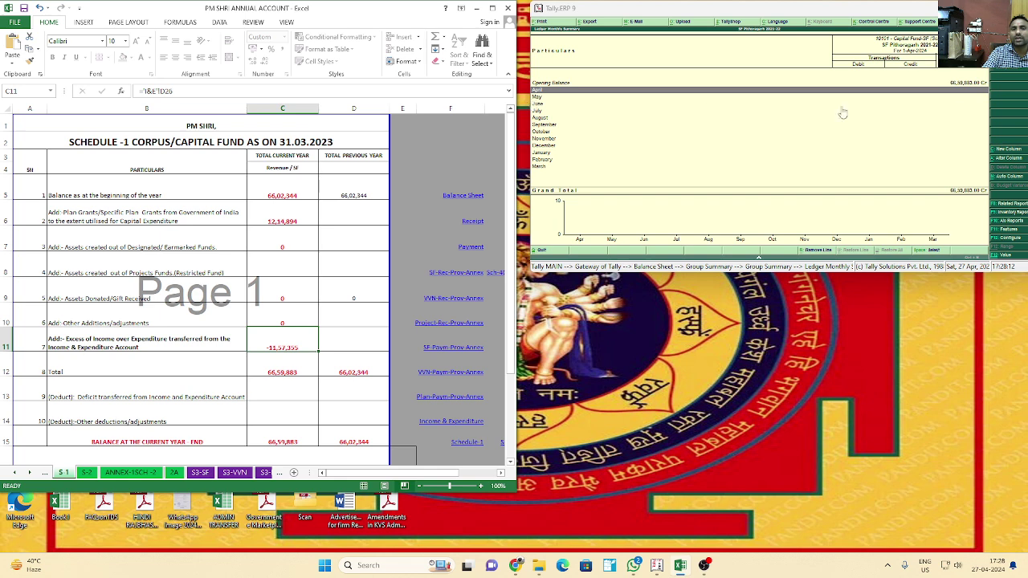
pyautogui.click(275, 211)
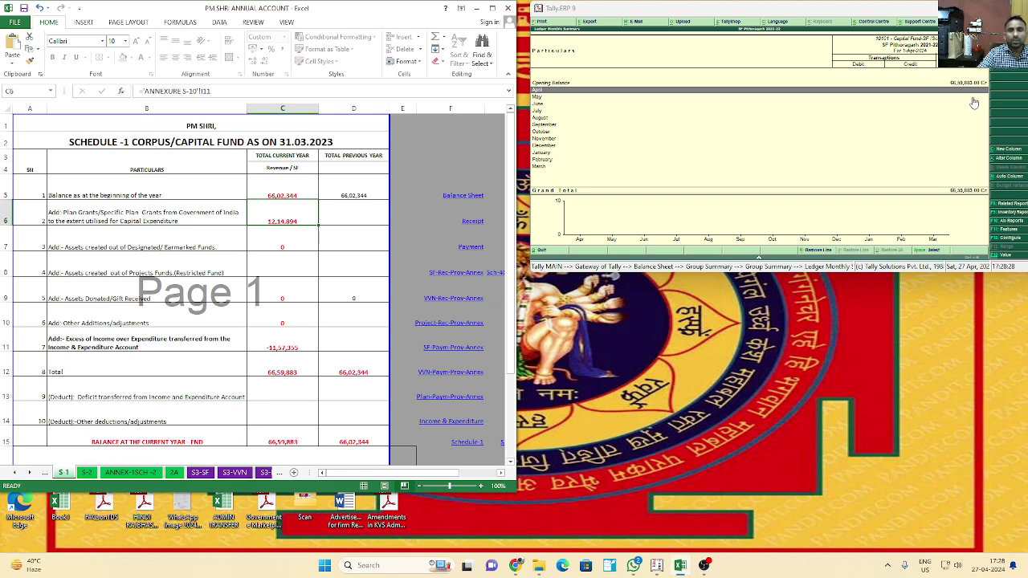
pyautogui.press('Escape')
pyautogui.press('Escape')
pyautogui.press('Escape')
pyautogui.press('Escape')
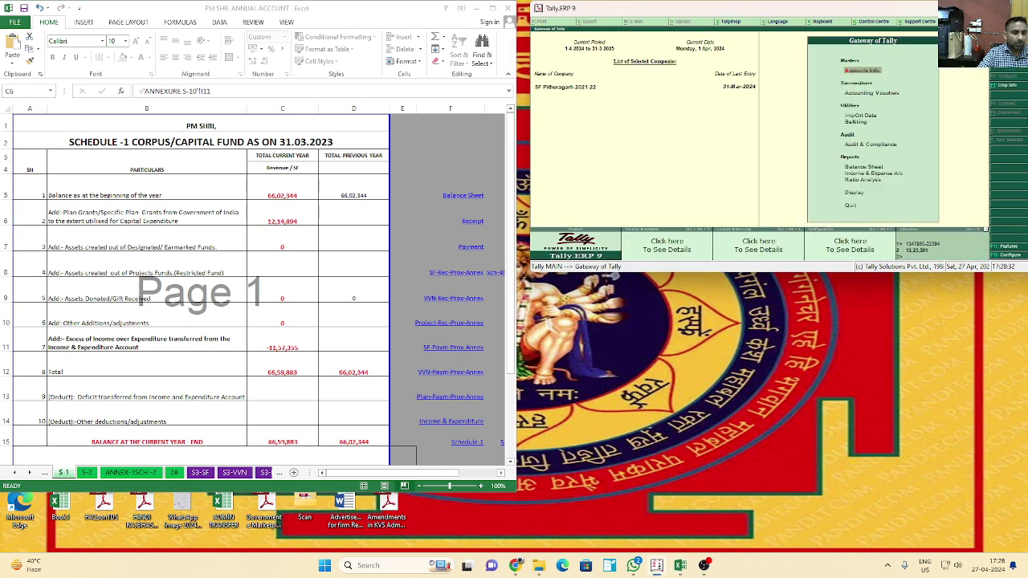
# Step: Set the current period in Tally to 1.4.2023 through 31.03.2024
pyautogui.hotkey('alt', 'F2')
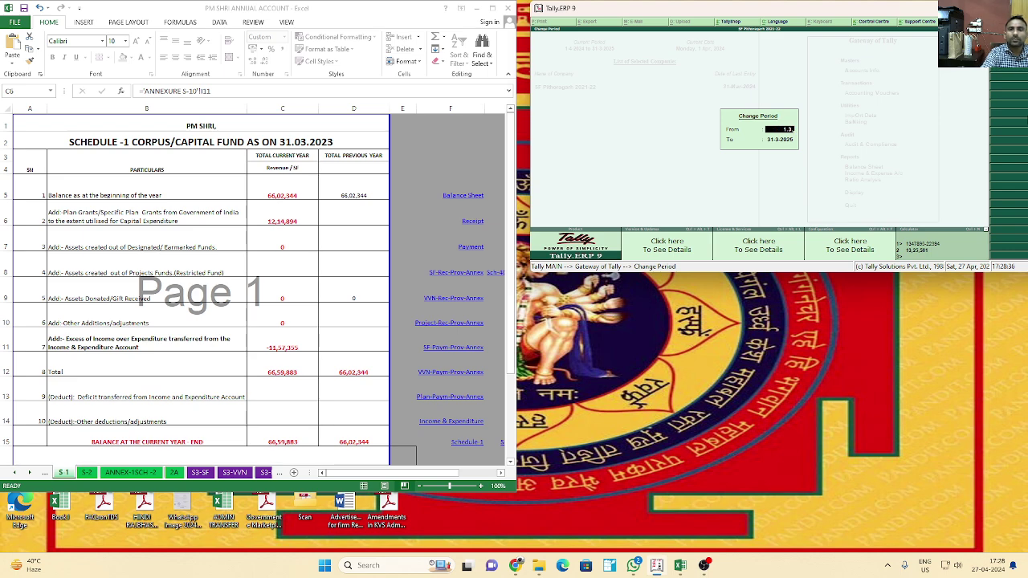
pyautogui.write('1.4.2023')
pyautogui.press('Return')
pyautogui.write('3')
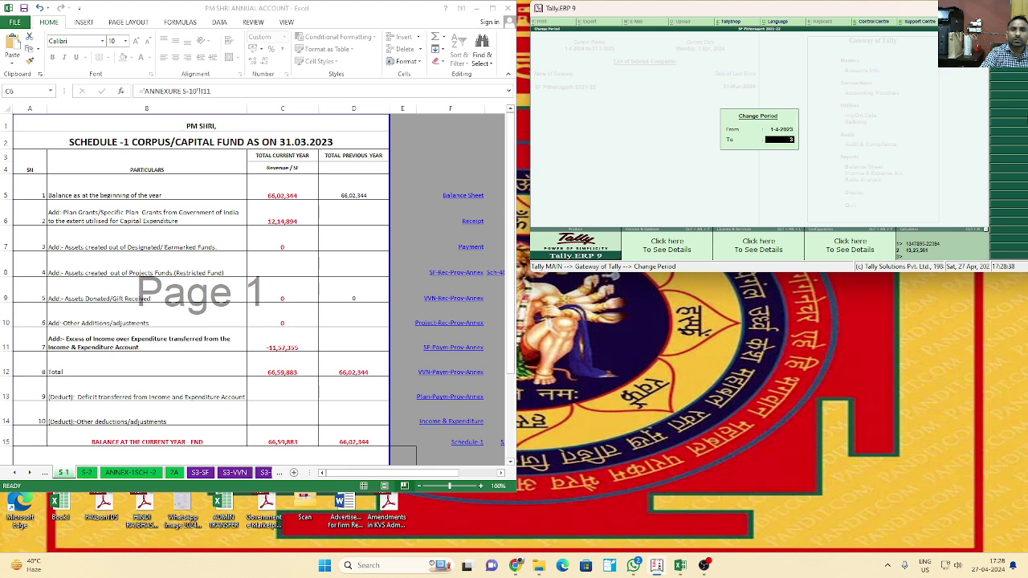
pyautogui.write('1.03.2024')
pyautogui.press('Return')
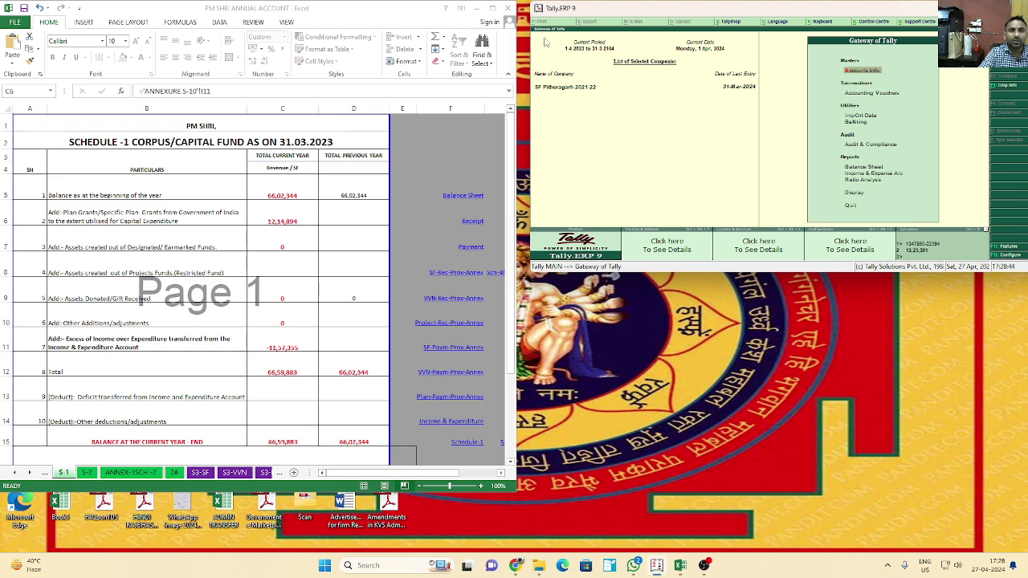
pyautogui.hotkey('alt', 'F2')
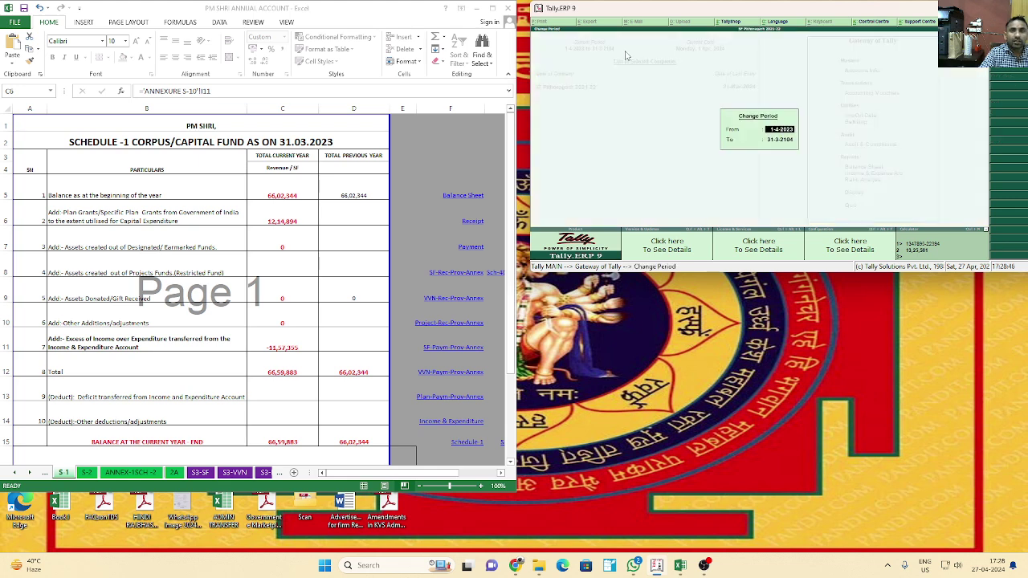
pyautogui.press('Return')
pyautogui.write('31')
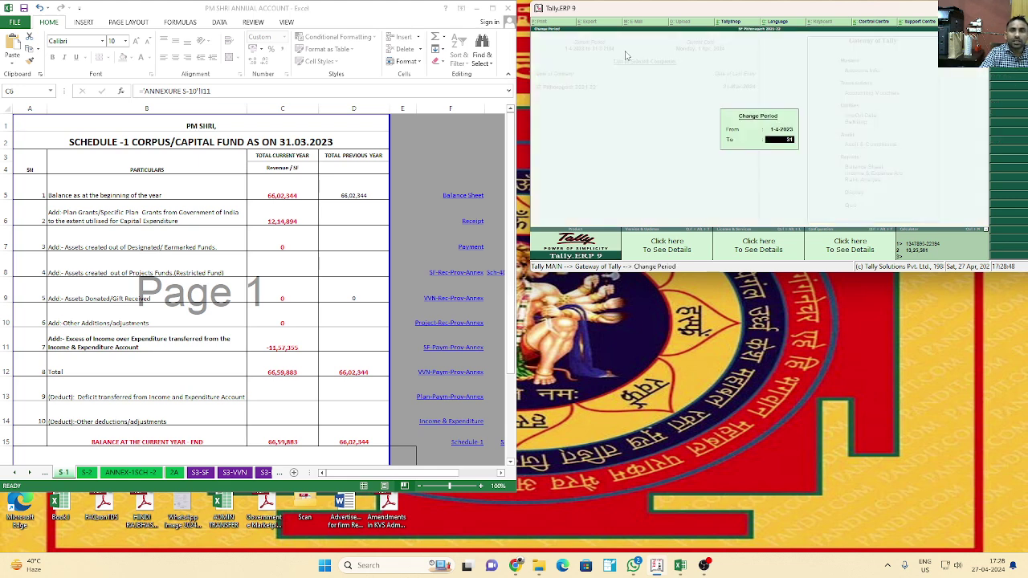
pyautogui.write('.03.202')
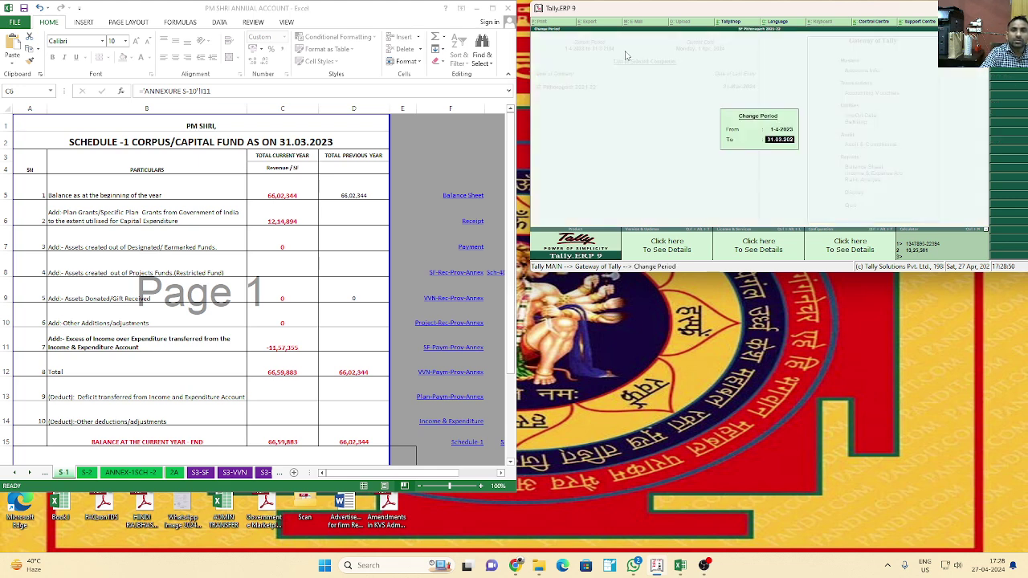
pyautogui.write('4')
pyautogui.press('Return')
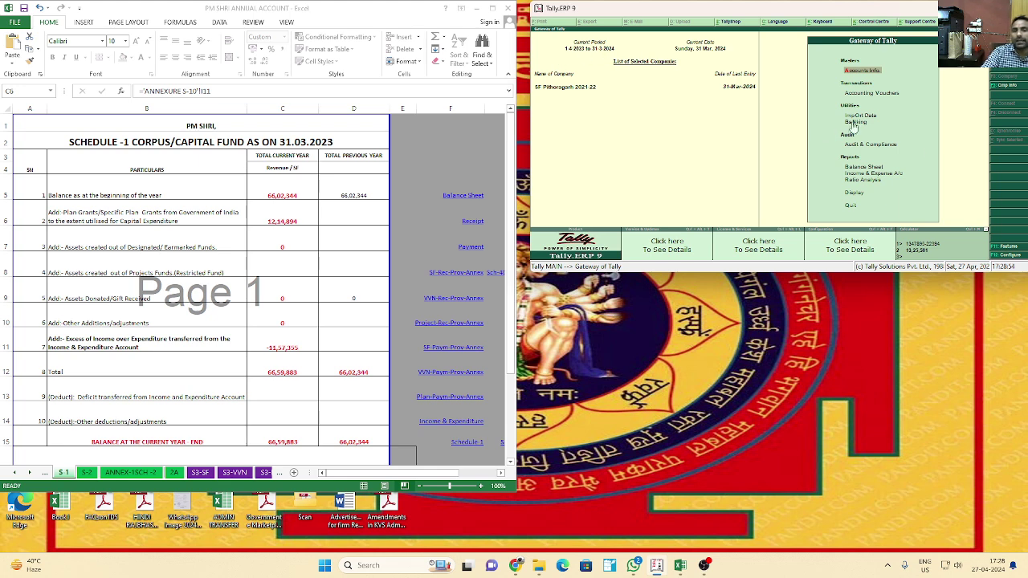
# Step: Compare the Tally Balance Sheet with the workbook's BS sheet, checking Fixed Assets against the current-year tangible and intangible assets
pyautogui.press('b')
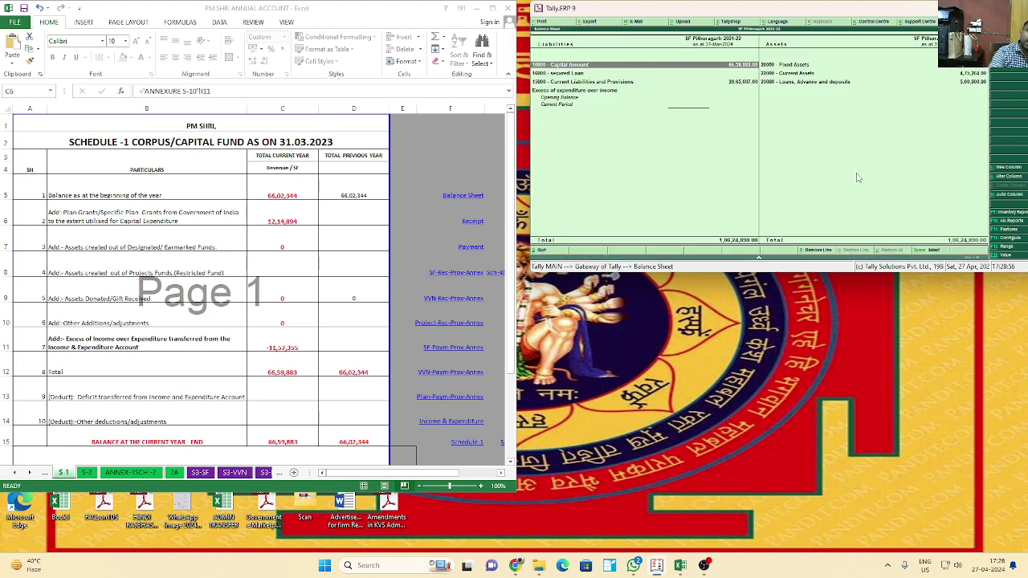
pyautogui.click(15, 474)
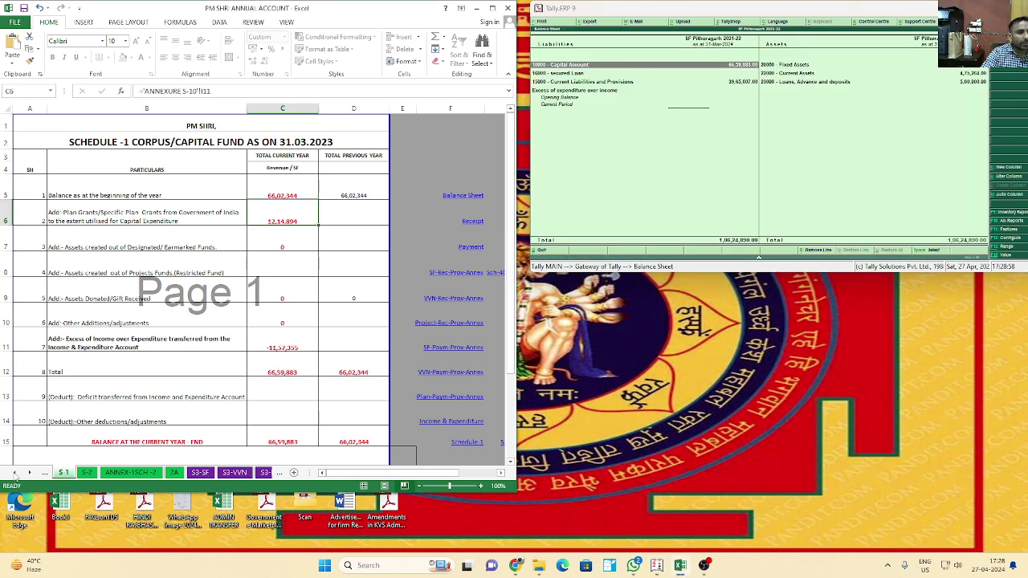
pyautogui.click(14, 473)
pyautogui.click(14, 474)
pyautogui.click(14, 474)
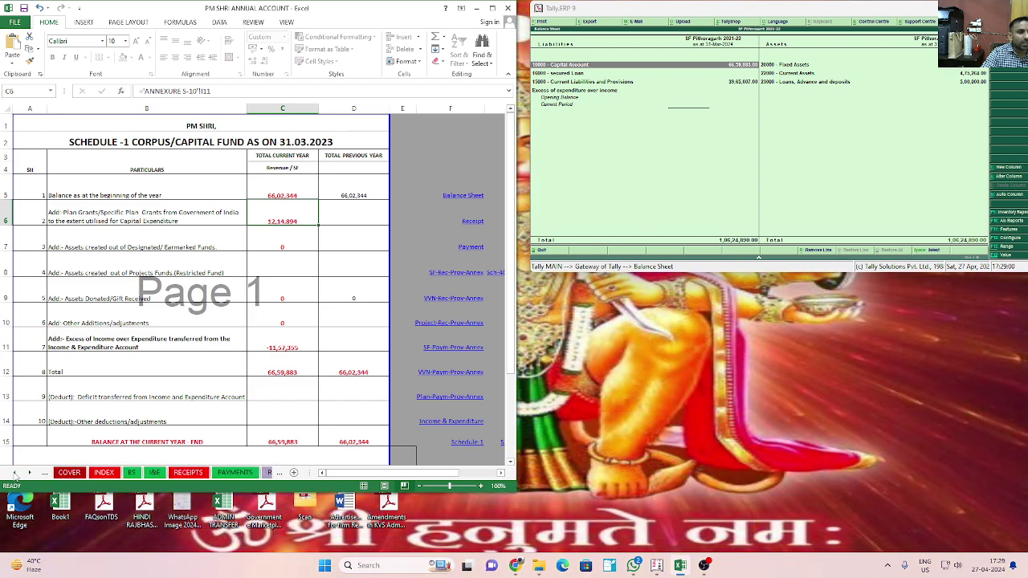
pyautogui.click(132, 472)
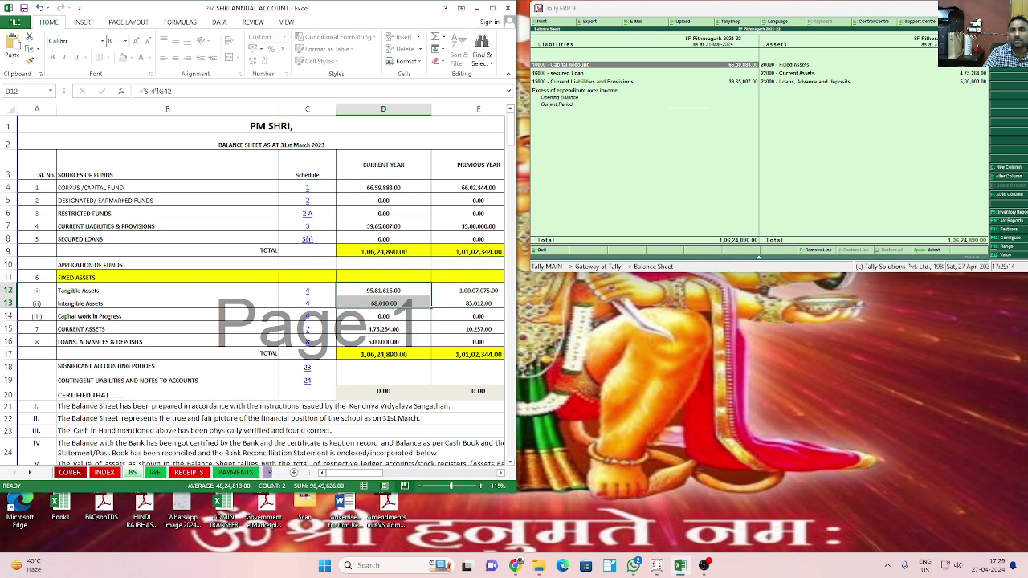
pyautogui.click(968, 67)
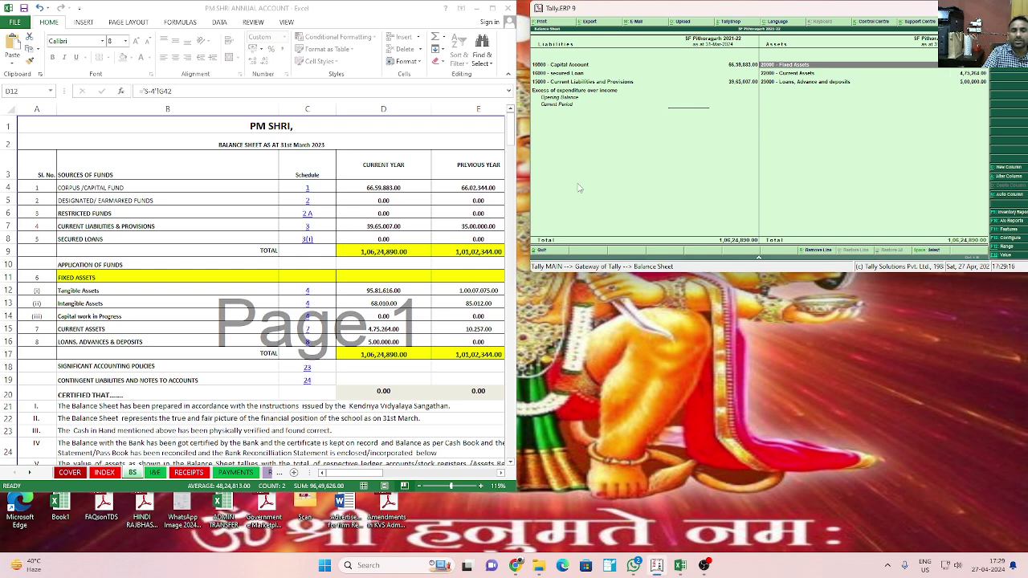
pyautogui.click(384, 287)
pyautogui.moveTo(384, 289); pyautogui.dragTo(385, 303)
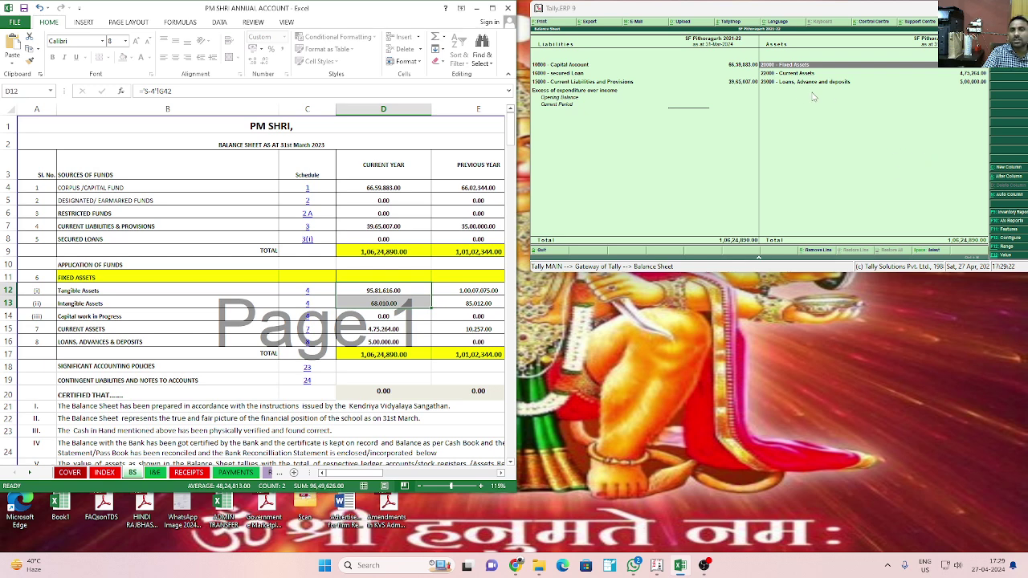
# Step: Examine Tally's Current Assets down to the individual scheduled bank balances against the BS sheet's current-year and previous-year current assets
pyautogui.click(1008, 75)
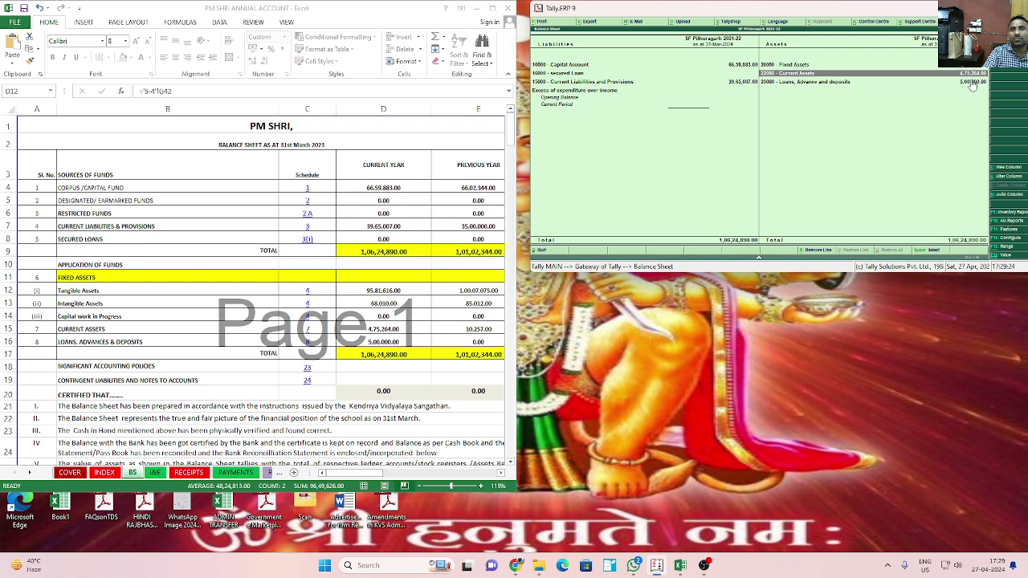
pyautogui.press('Return')
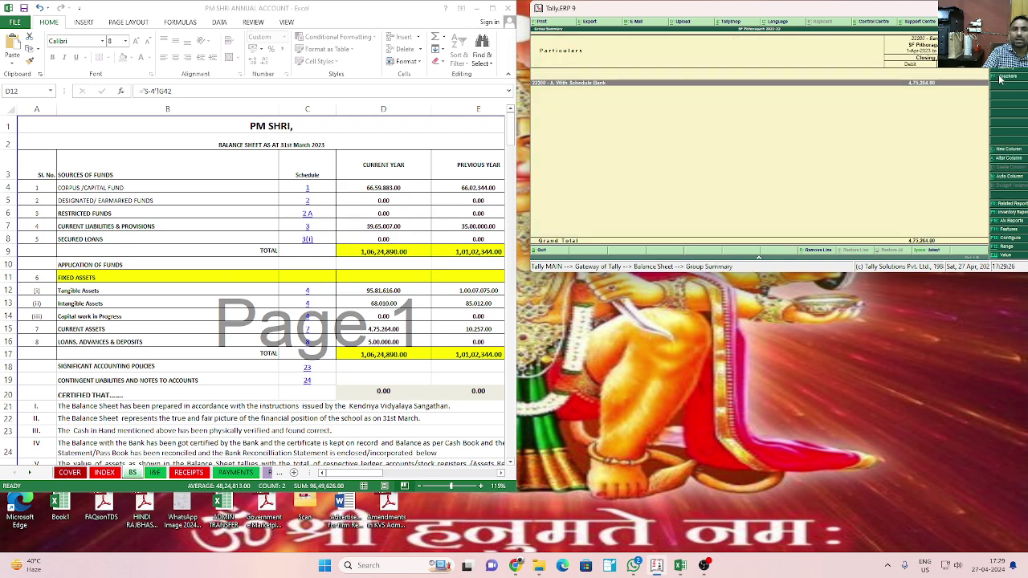
pyautogui.press('Return')
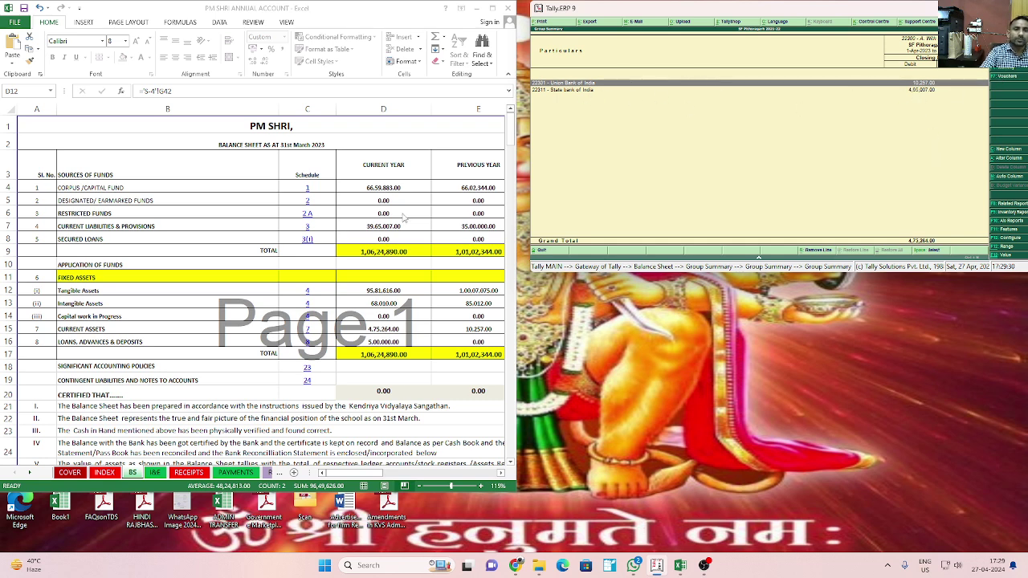
pyautogui.click(308, 331)
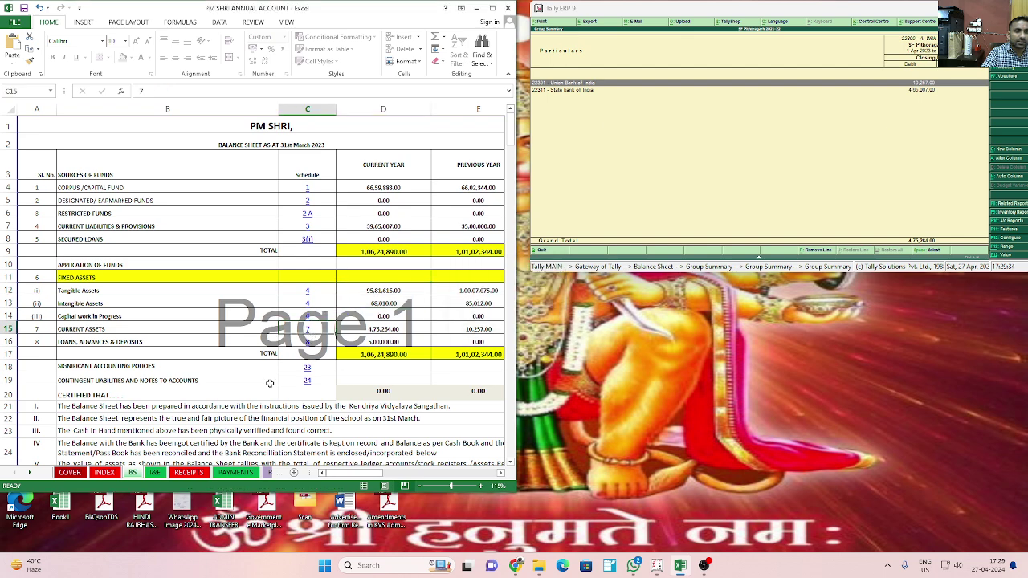
pyautogui.click(399, 328)
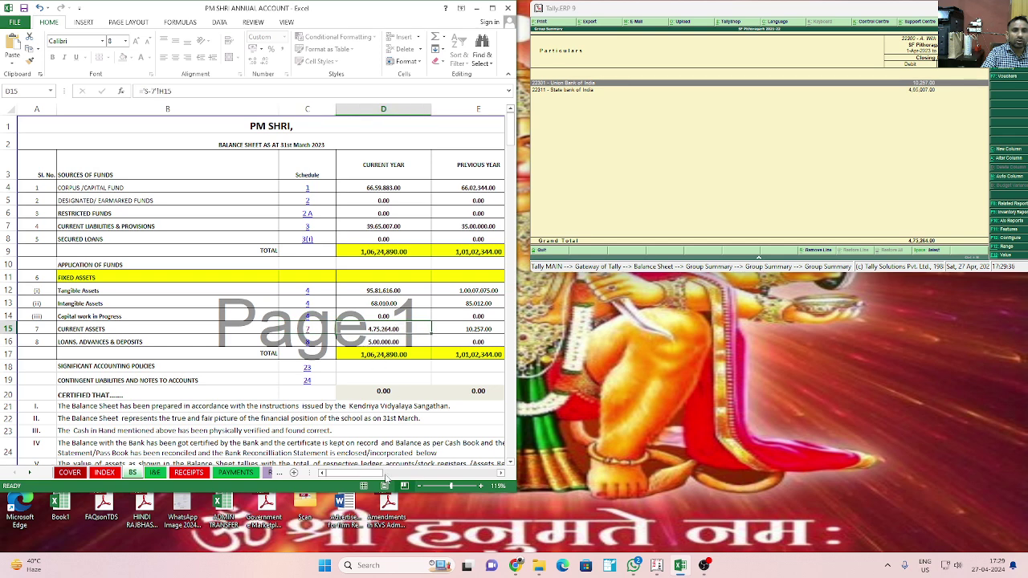
pyautogui.click(467, 328)
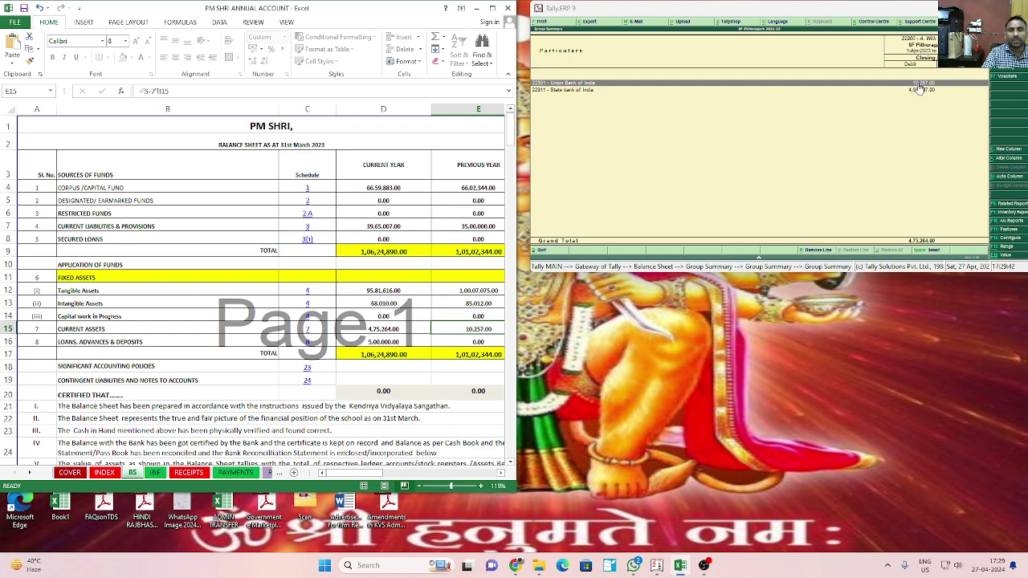
pyautogui.click(375, 326)
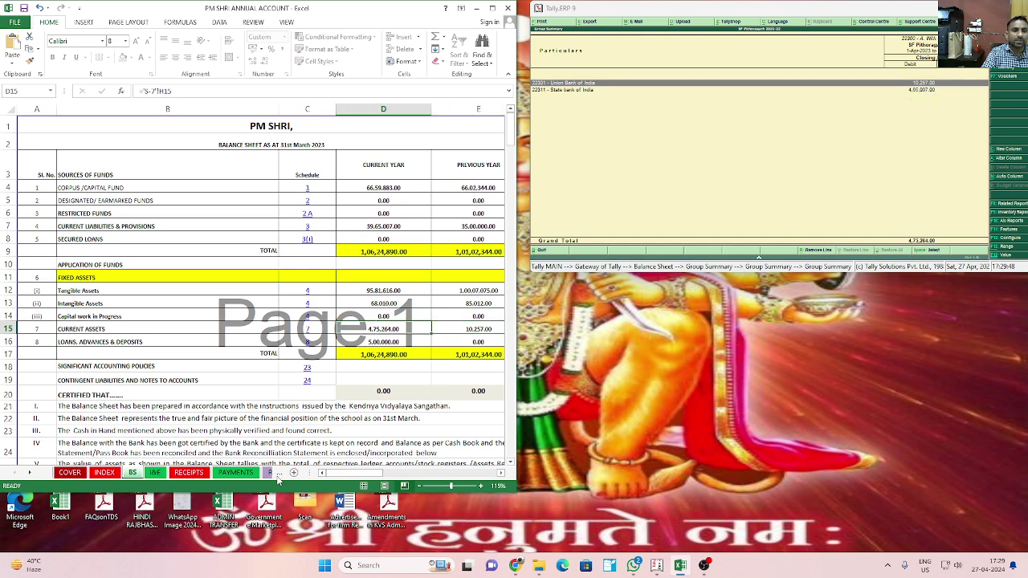
# Step: Compare the savings deposit balances in Schedule 7 on the S-7 sheet with Tally's individual scheduled bank balances
pyautogui.click(277, 476)
pyautogui.click(277, 475)
pyautogui.click(277, 475)
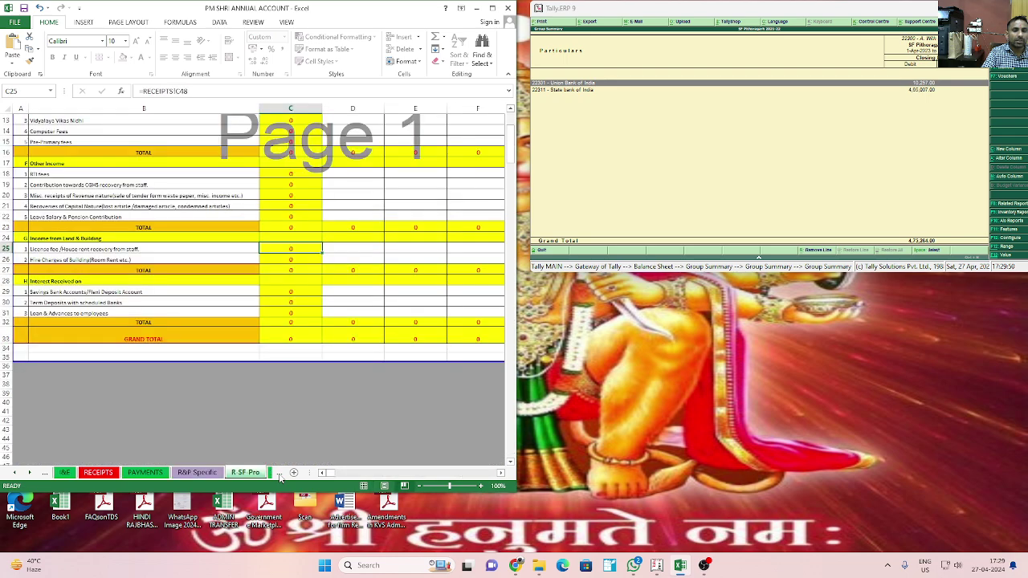
pyautogui.click(278, 475)
pyautogui.click(278, 475)
pyautogui.click(278, 475)
pyautogui.click(277, 476)
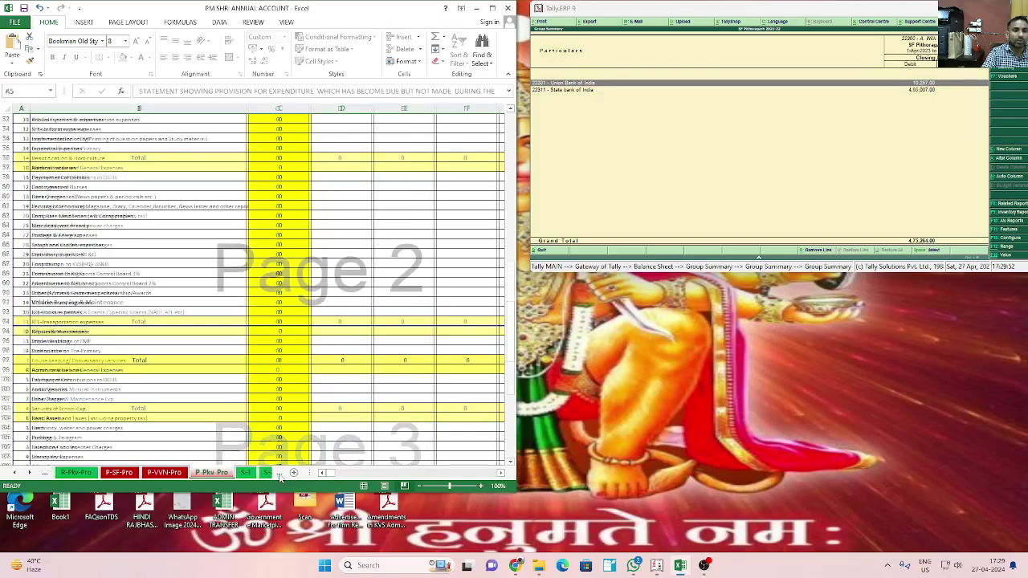
pyautogui.click(277, 476)
pyautogui.click(278, 475)
pyautogui.click(278, 476)
pyautogui.click(278, 475)
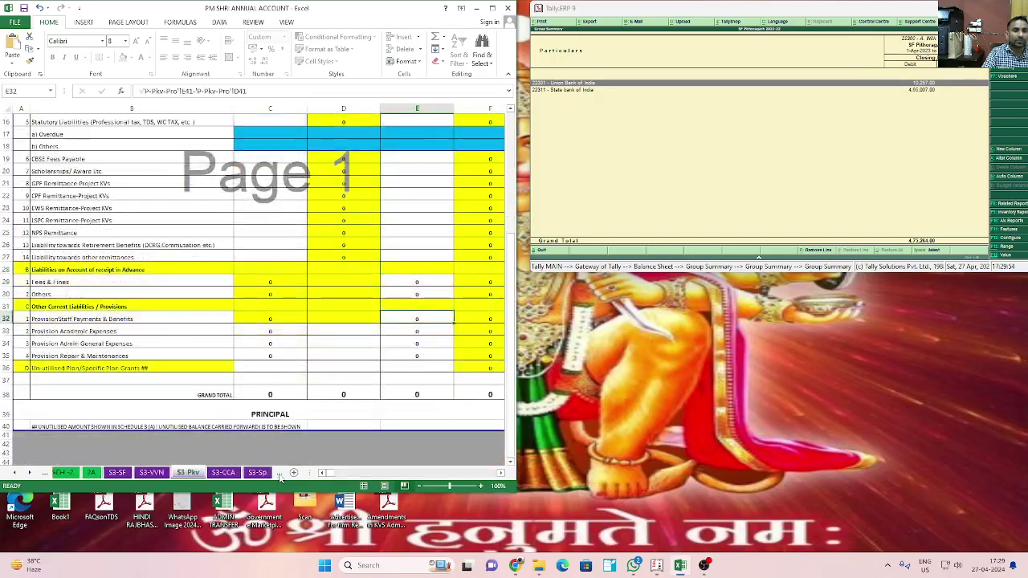
pyautogui.click(278, 475)
pyautogui.click(278, 475)
pyautogui.click(278, 475)
pyautogui.click(278, 476)
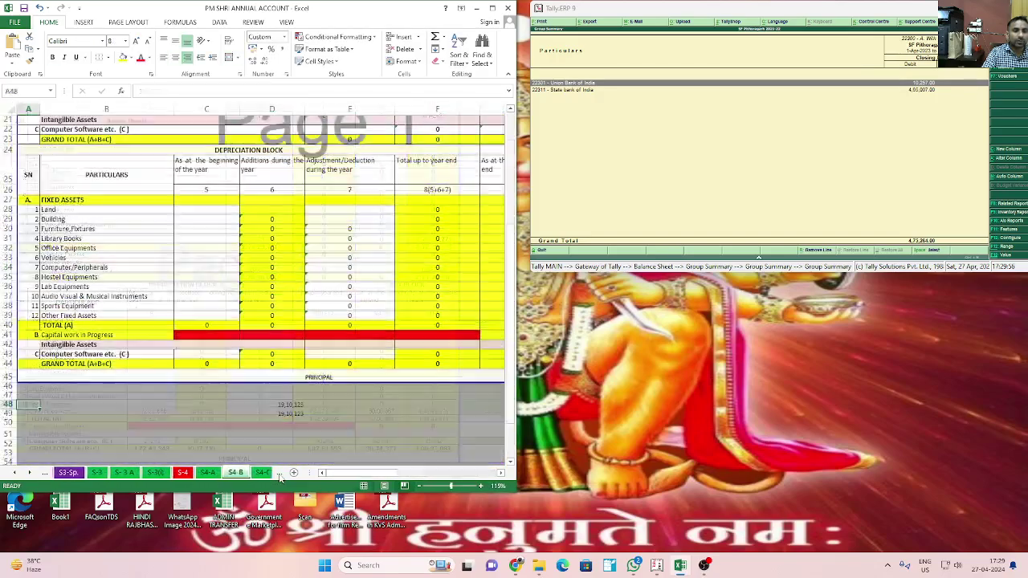
pyautogui.click(278, 475)
pyautogui.click(278, 475)
pyautogui.click(249, 475)
pyautogui.click(227, 476)
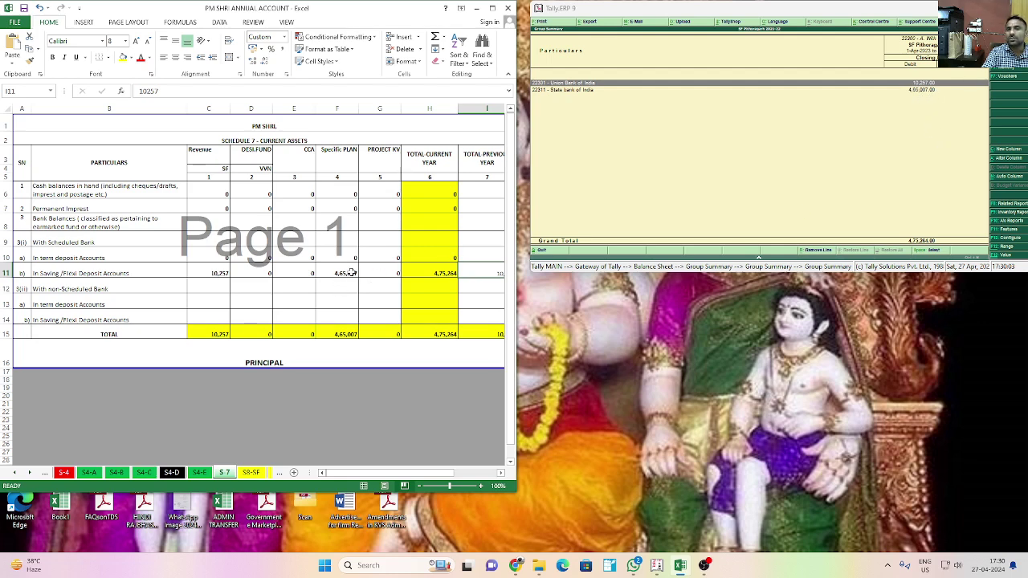
# Step: Return from the bank group summary to Tally's Balance Sheet and select the Loans, Advance and deposits group
pyautogui.click(828, 160)
pyautogui.press('Escape')
pyautogui.press('Escape')
pyautogui.press('Escape')
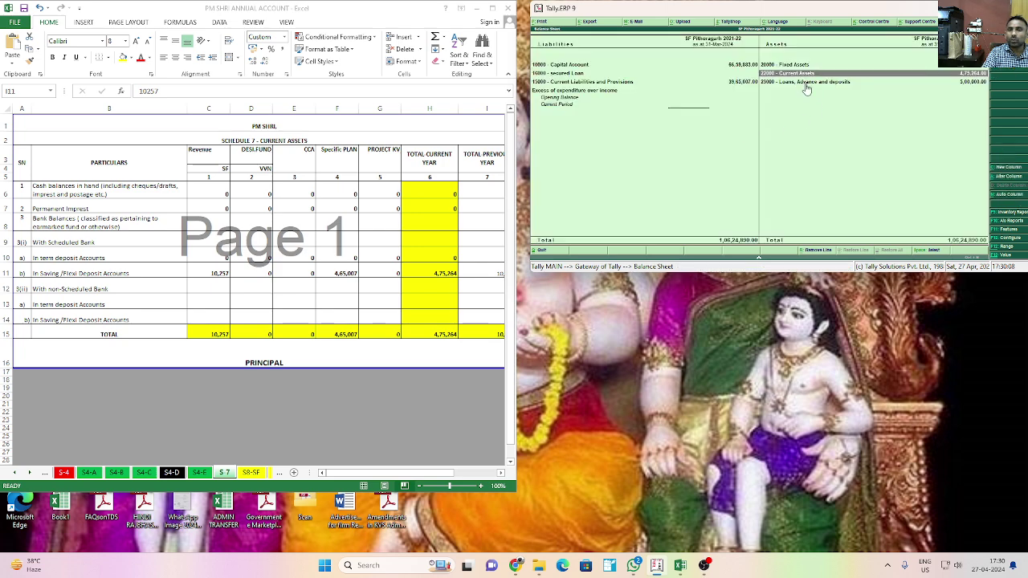
pyautogui.click(805, 84)
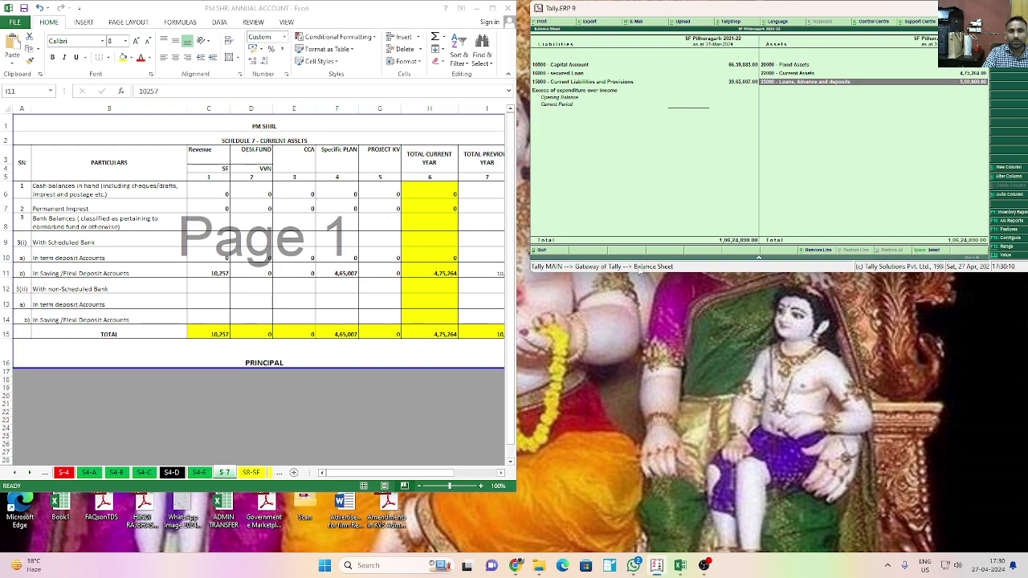
# Step: Check the construction-work deposit with construction agencies on the S8-Sp. sheet and in Schedule 8 against Tally's Loans, Advance and deposits
pyautogui.click(280, 475)
pyautogui.click(279, 475)
pyautogui.click(280, 476)
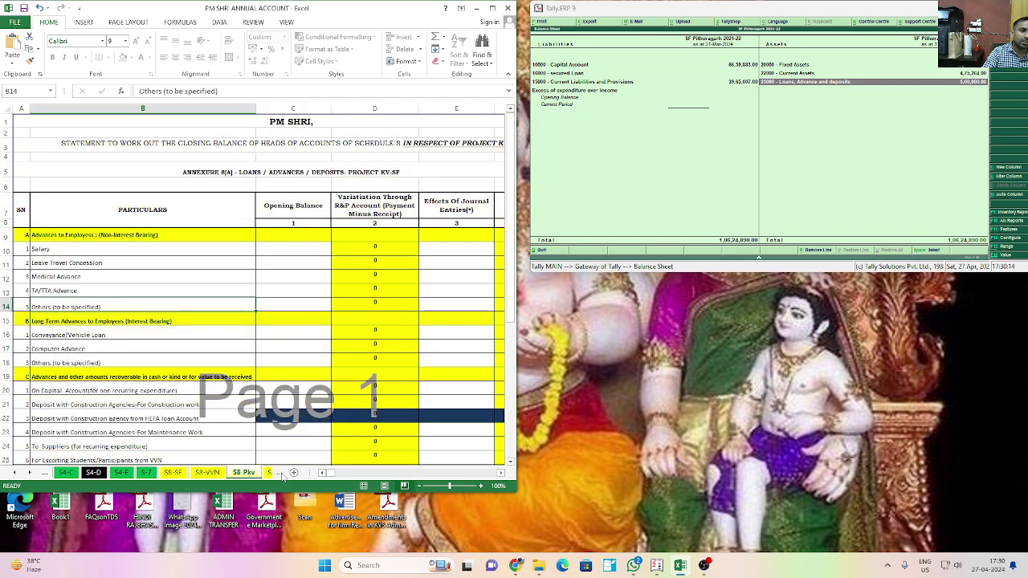
pyautogui.click(280, 475)
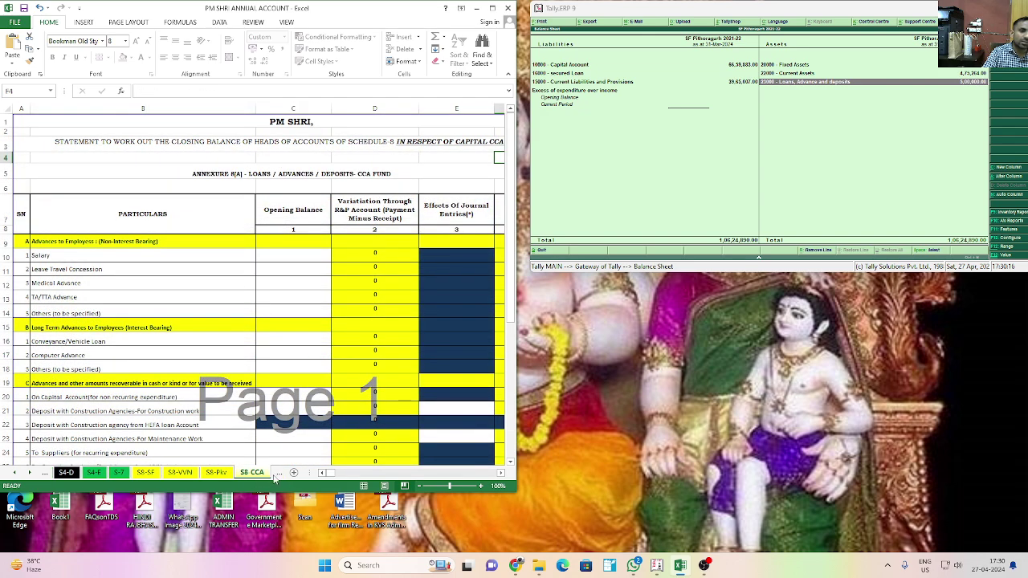
pyautogui.click(279, 475)
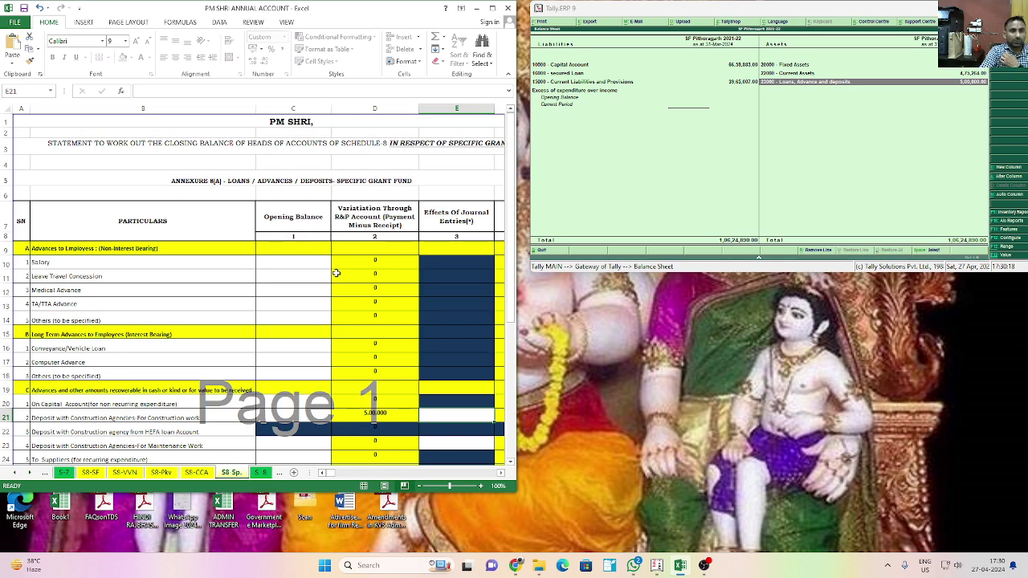
pyautogui.scroll(-3, 390, 281)
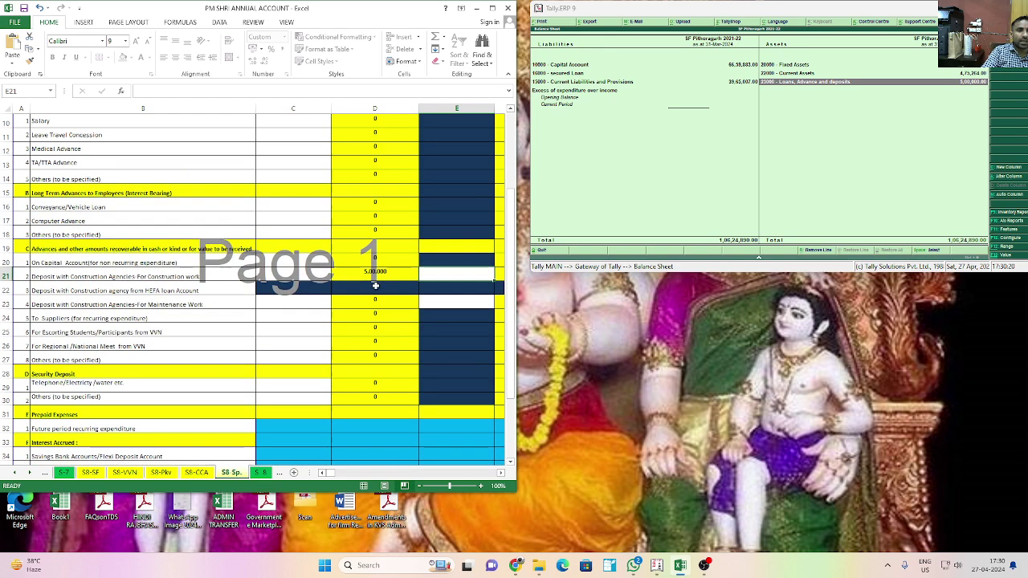
pyautogui.click(378, 273)
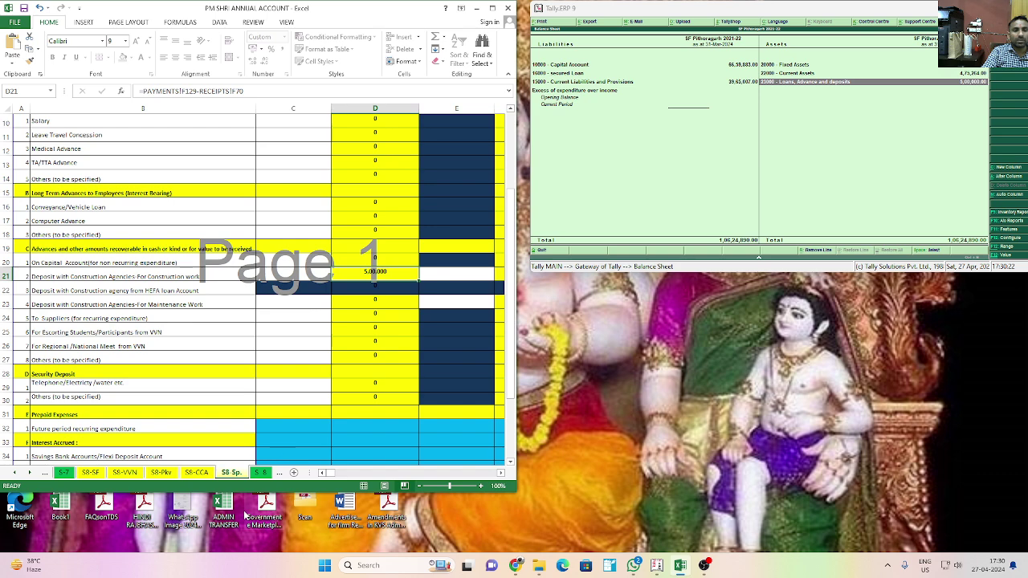
pyautogui.click(261, 473)
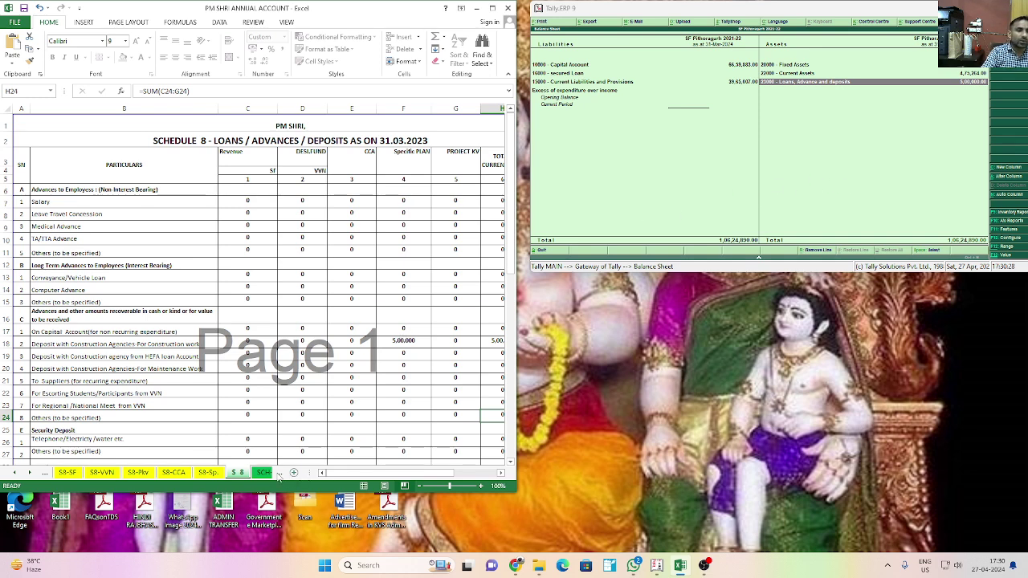
# Step: Reopen the workbook's BS sheet and compare its current-year figures and totals with Tally's Balance Sheet
pyautogui.click(15, 473)
pyautogui.click(15, 473)
pyautogui.click(15, 473)
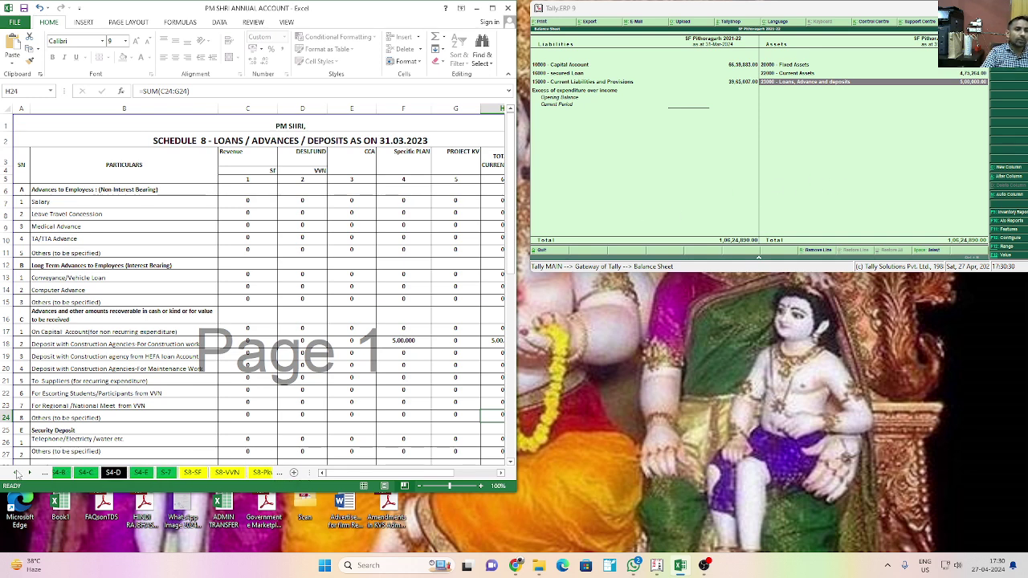
pyautogui.click(16, 473)
pyautogui.click(15, 473)
pyautogui.click(16, 473)
pyautogui.click(15, 473)
pyautogui.click(16, 473)
pyautogui.click(15, 473)
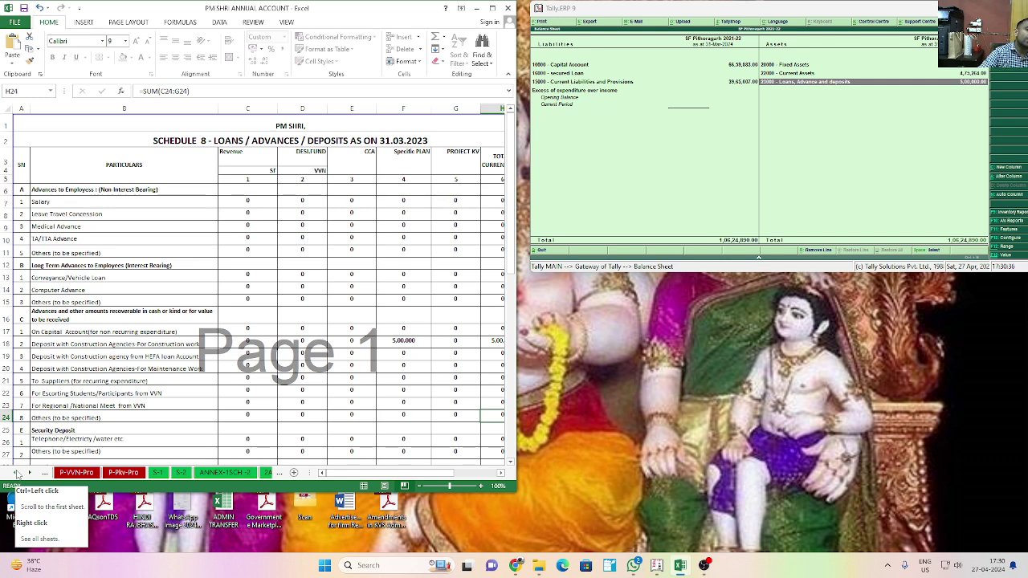
pyautogui.click(15, 472)
pyautogui.click(15, 473)
pyautogui.click(15, 473)
pyautogui.click(15, 473)
pyautogui.click(15, 473)
pyautogui.click(16, 473)
pyautogui.click(15, 473)
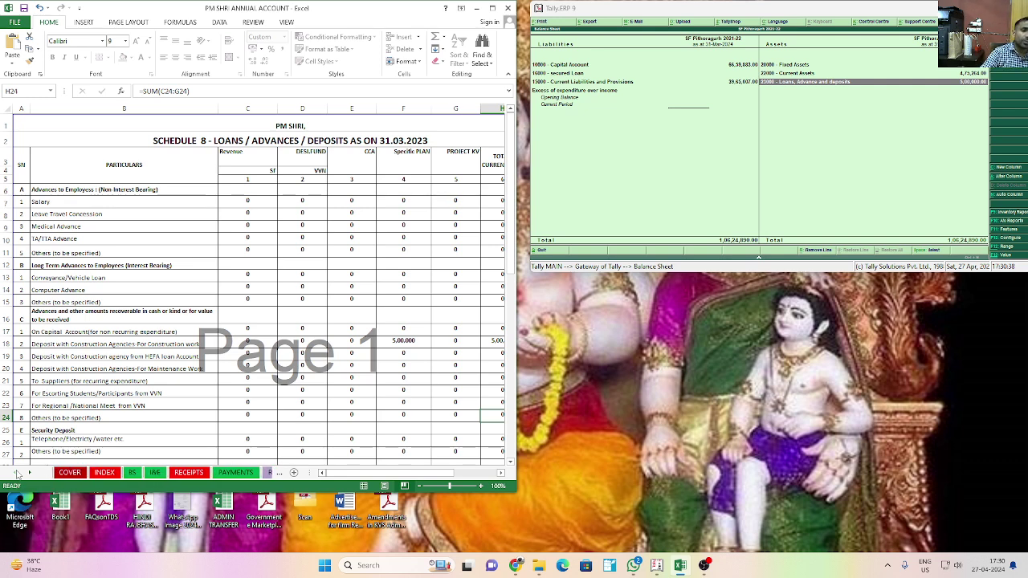
pyautogui.click(131, 472)
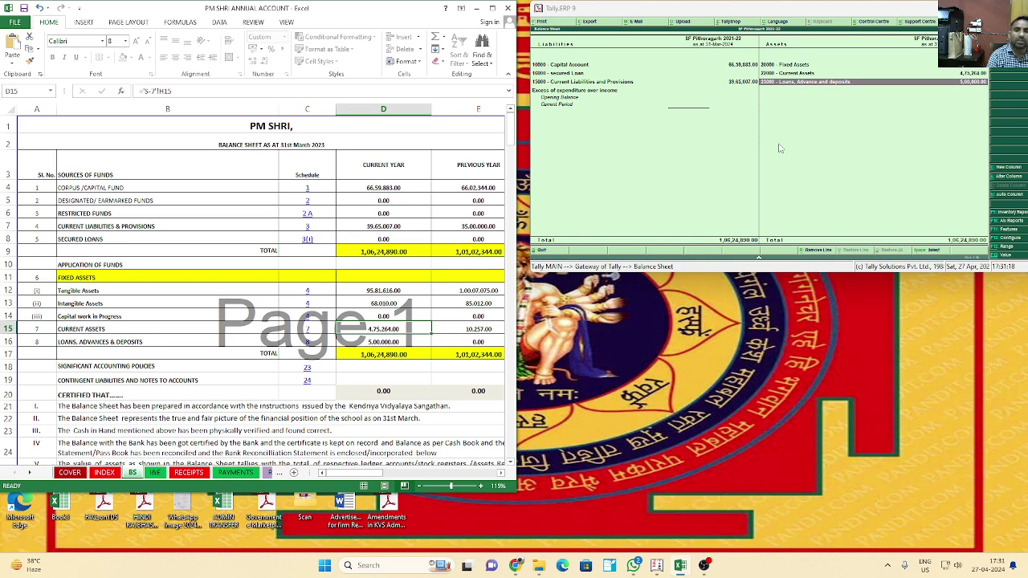
pyautogui.click(704, 565)
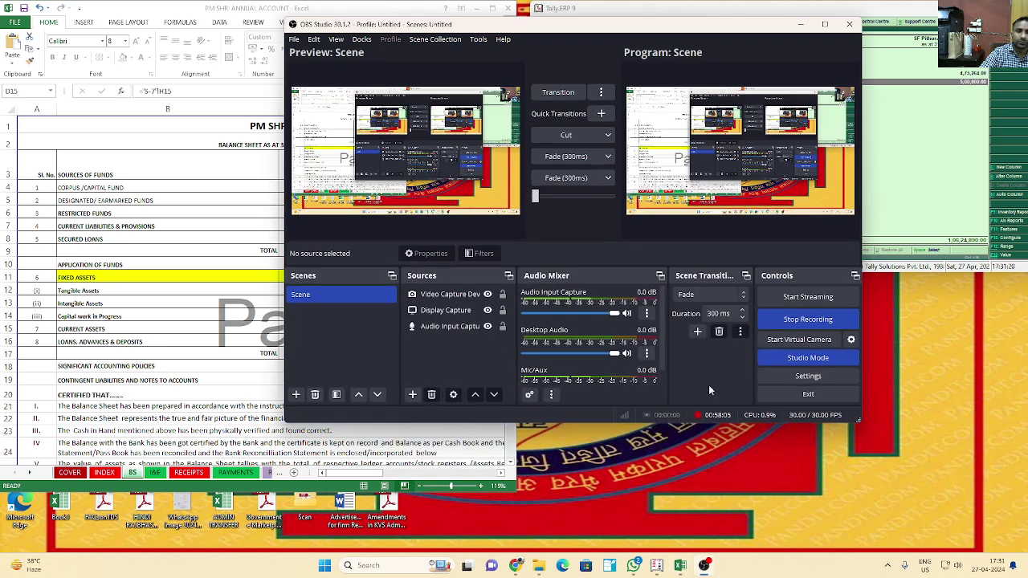